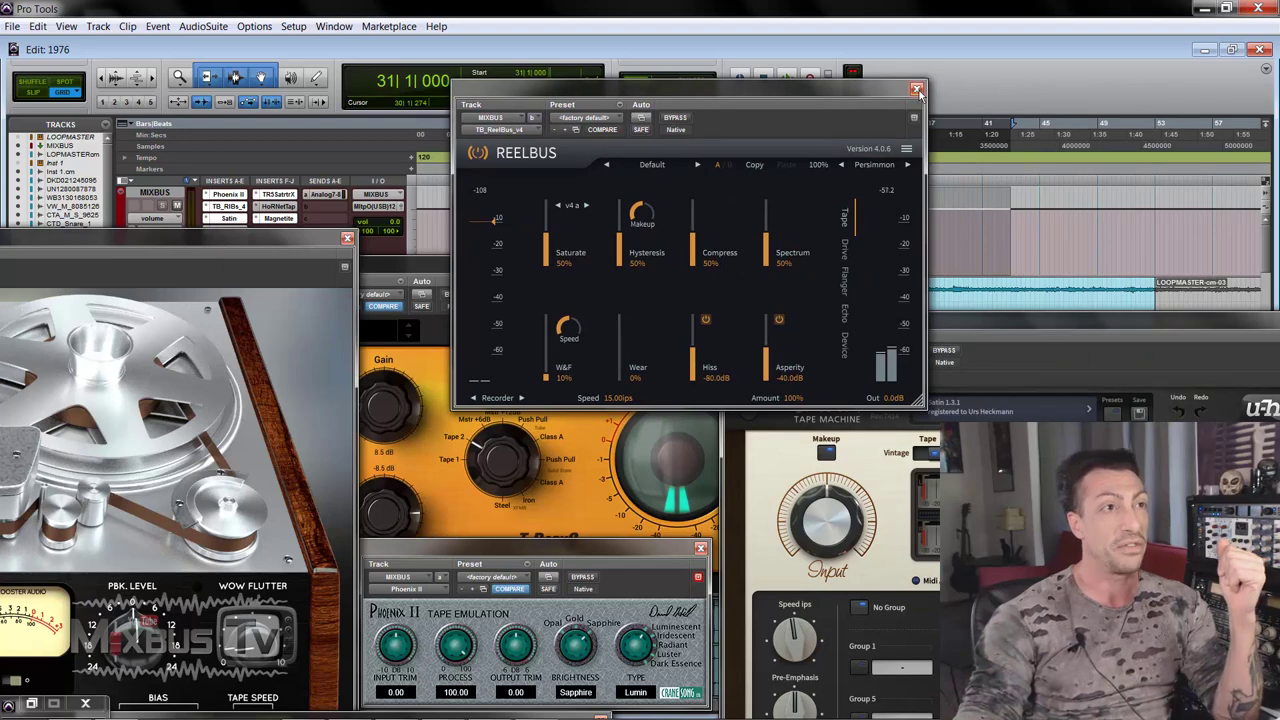
Close the open ReelBus, T-RackS Saturator X, Satin, Magnetite and Phoenix II plug-in windows one after another
click(917, 90)
drag(520, 274, 592, 136)
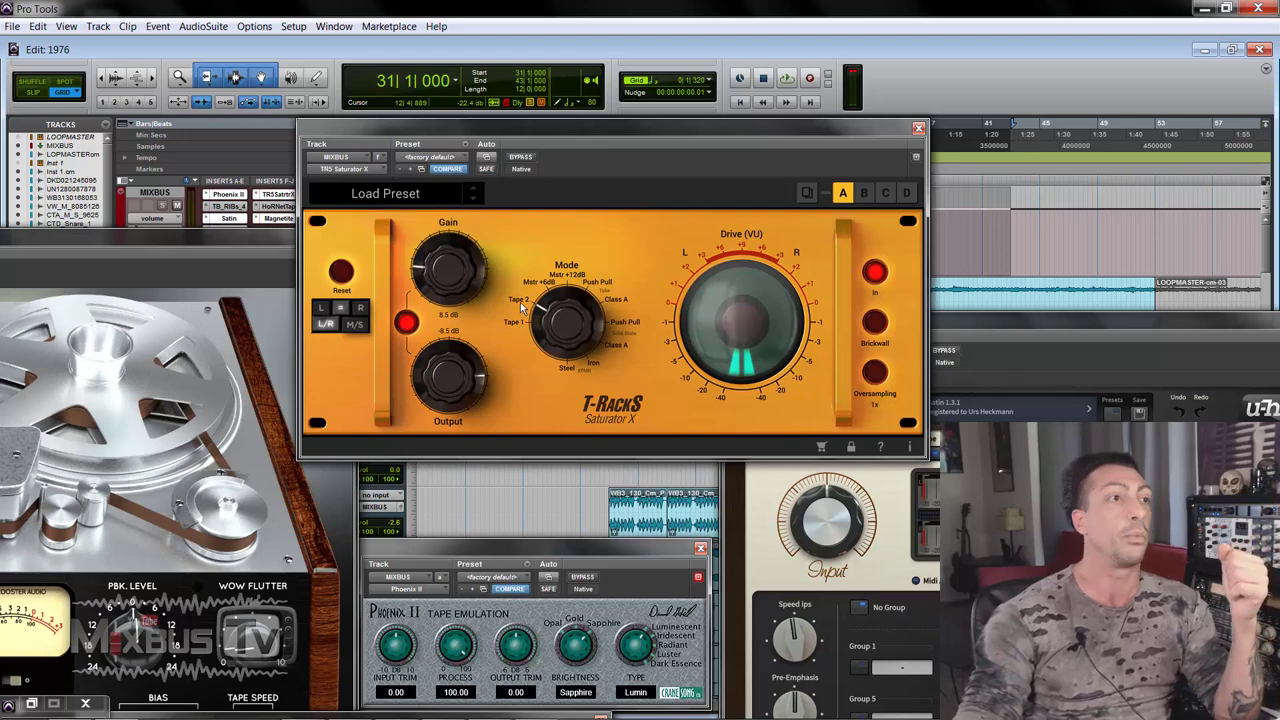
click(918, 130)
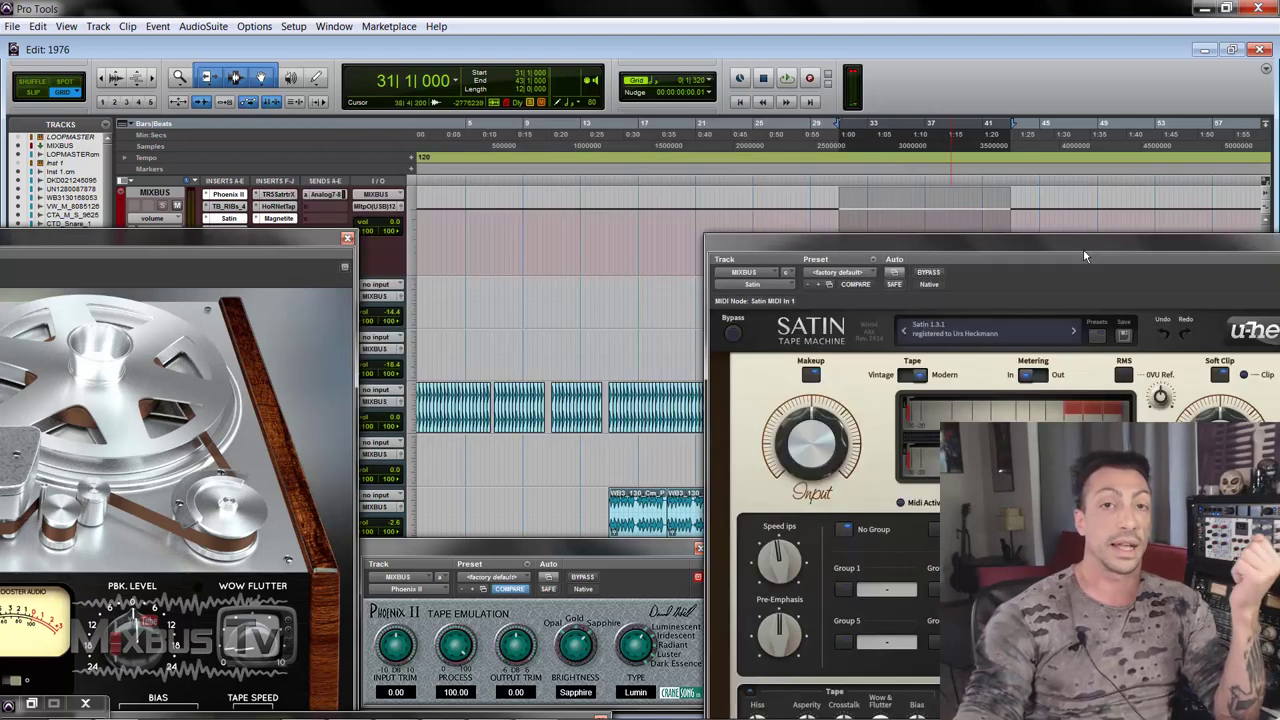
drag(1111, 248, 1024, 168)
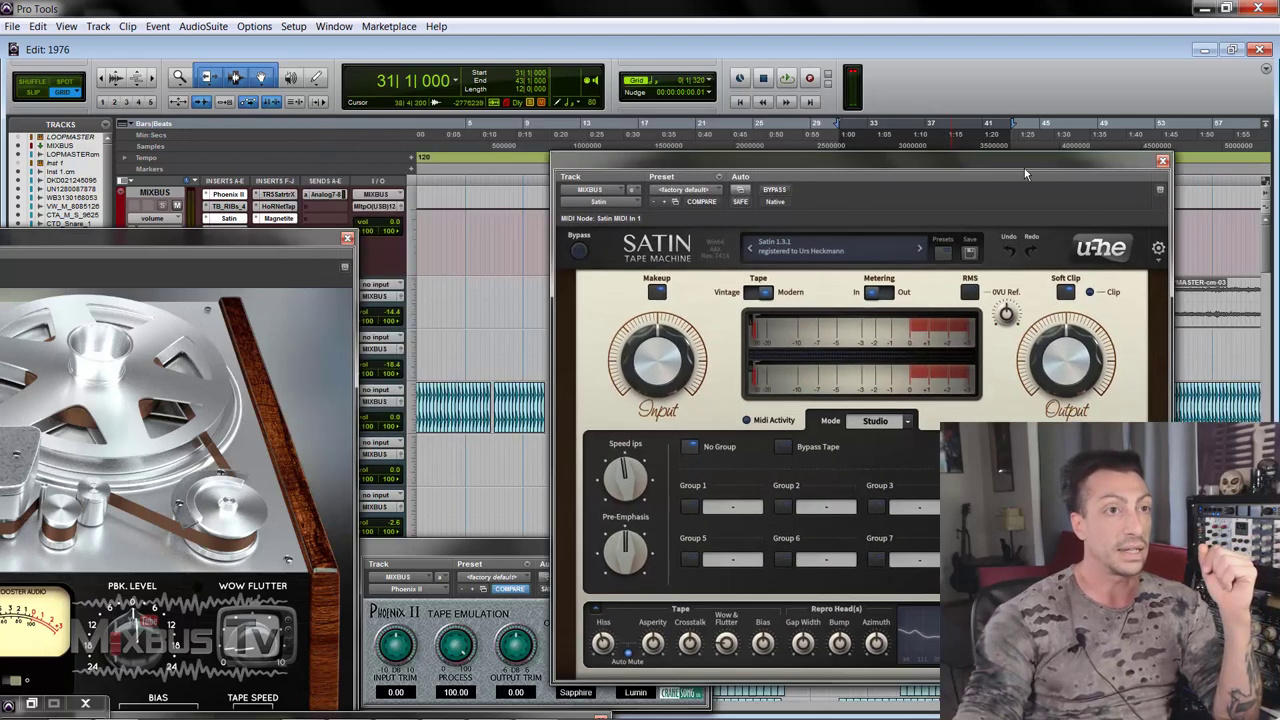
click(1162, 163)
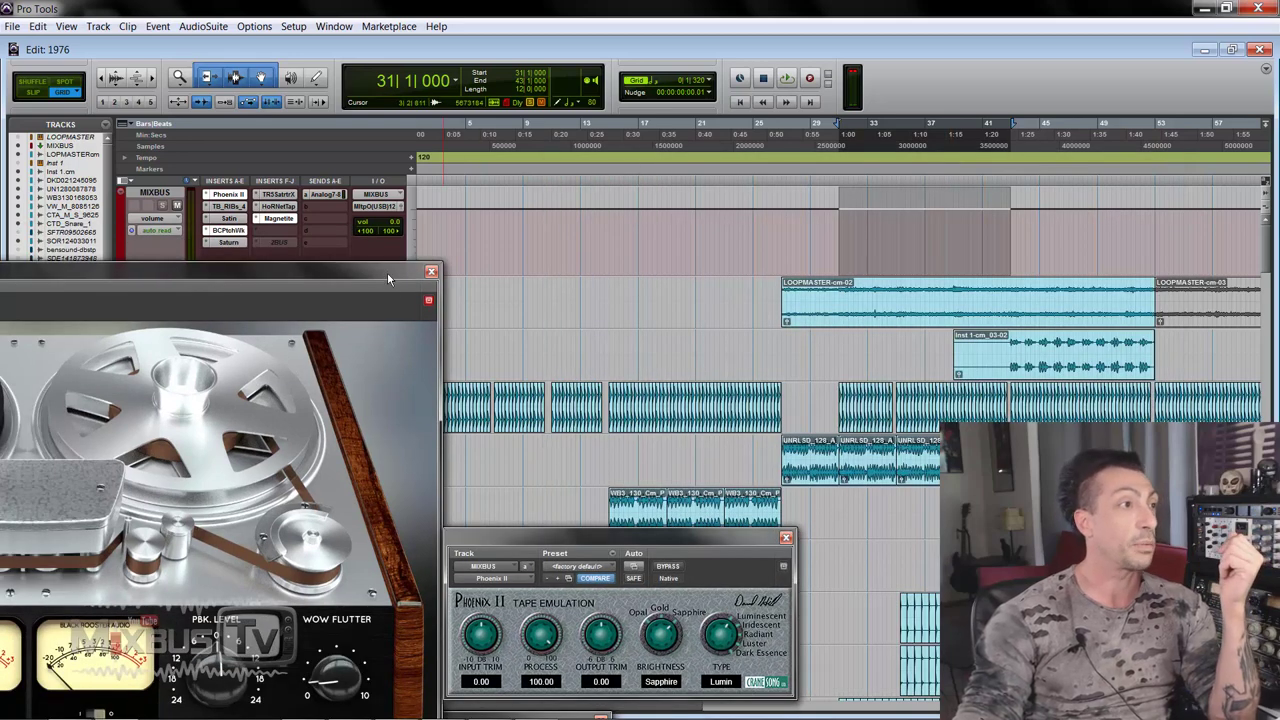
drag(389, 278, 950, 112)
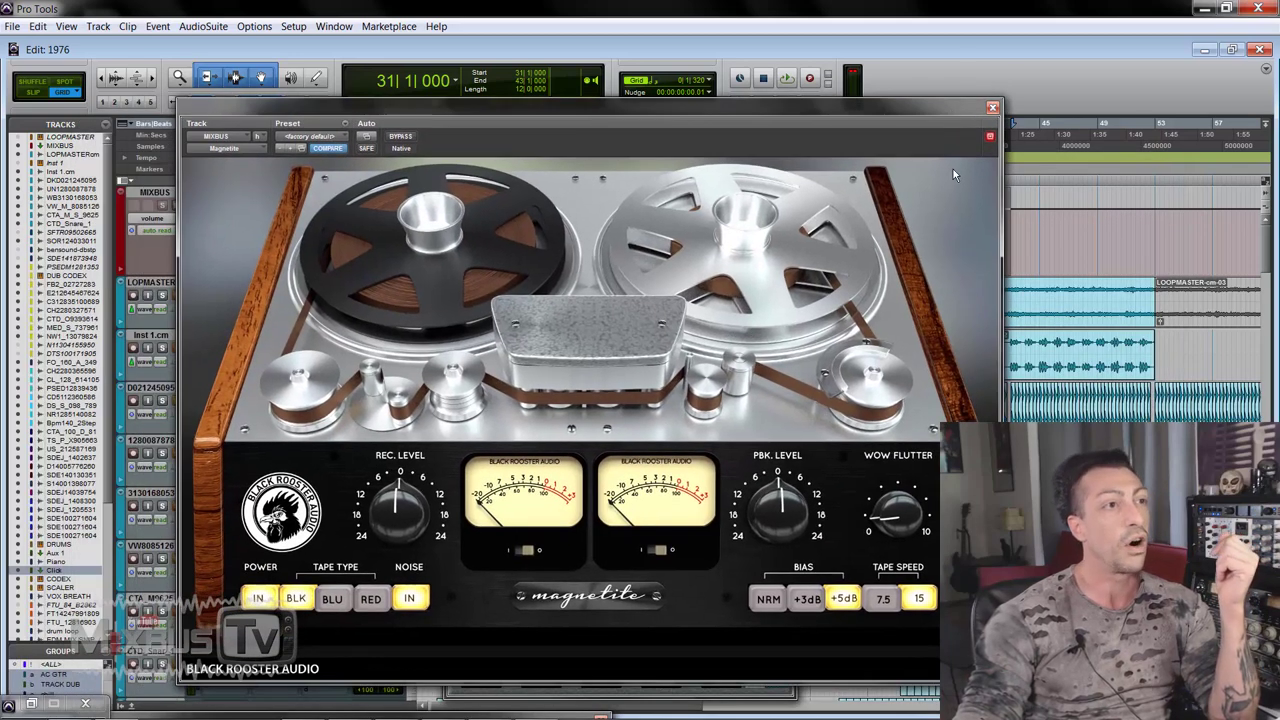
click(992, 107)
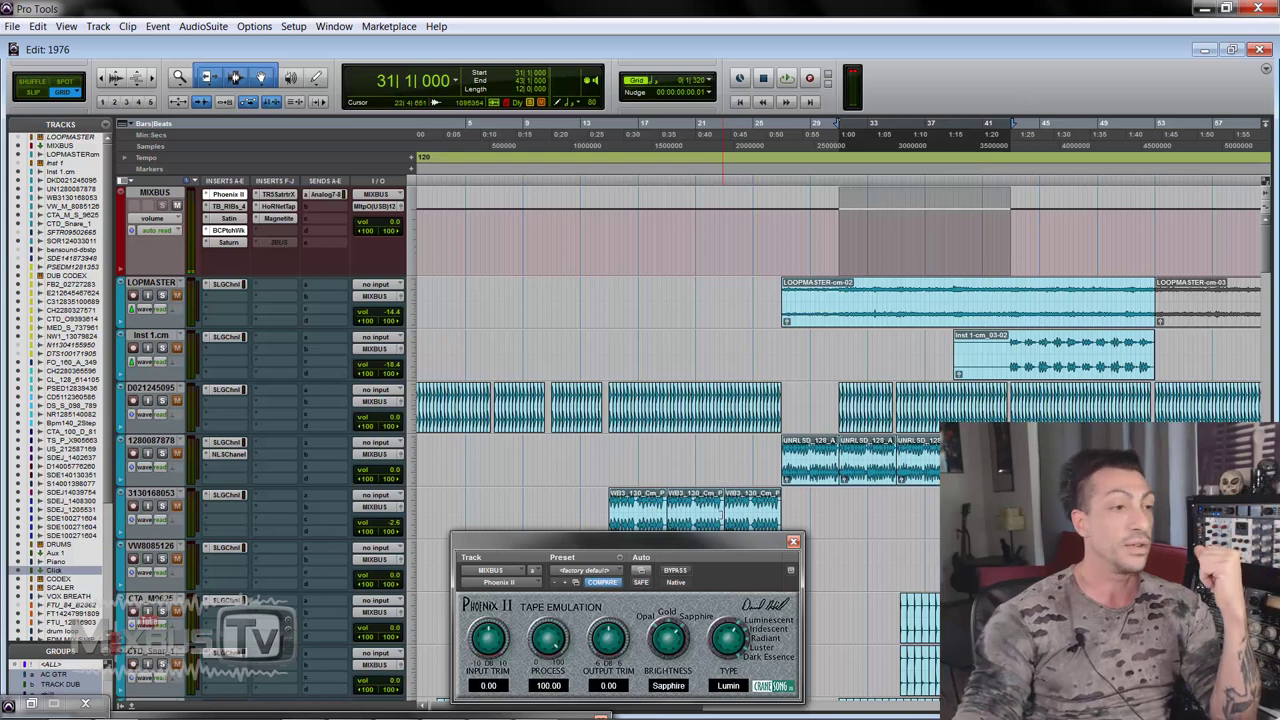
drag(718, 556, 728, 256)
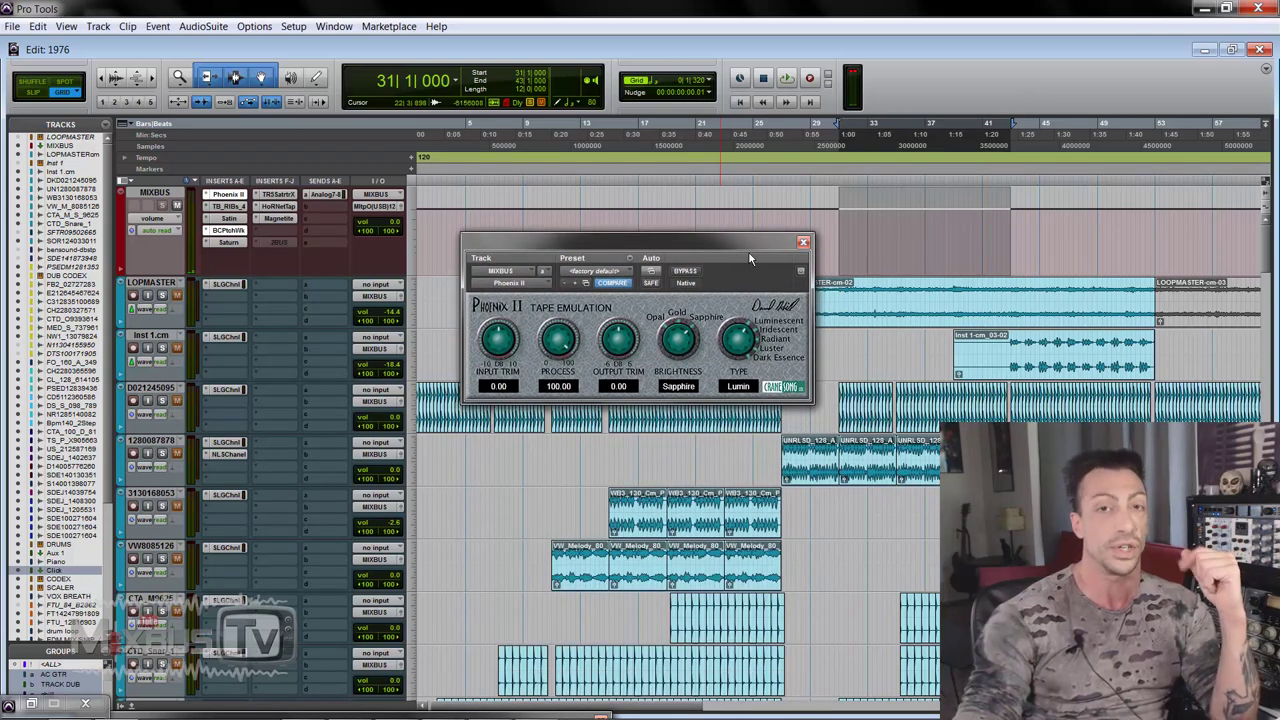
click(802, 241)
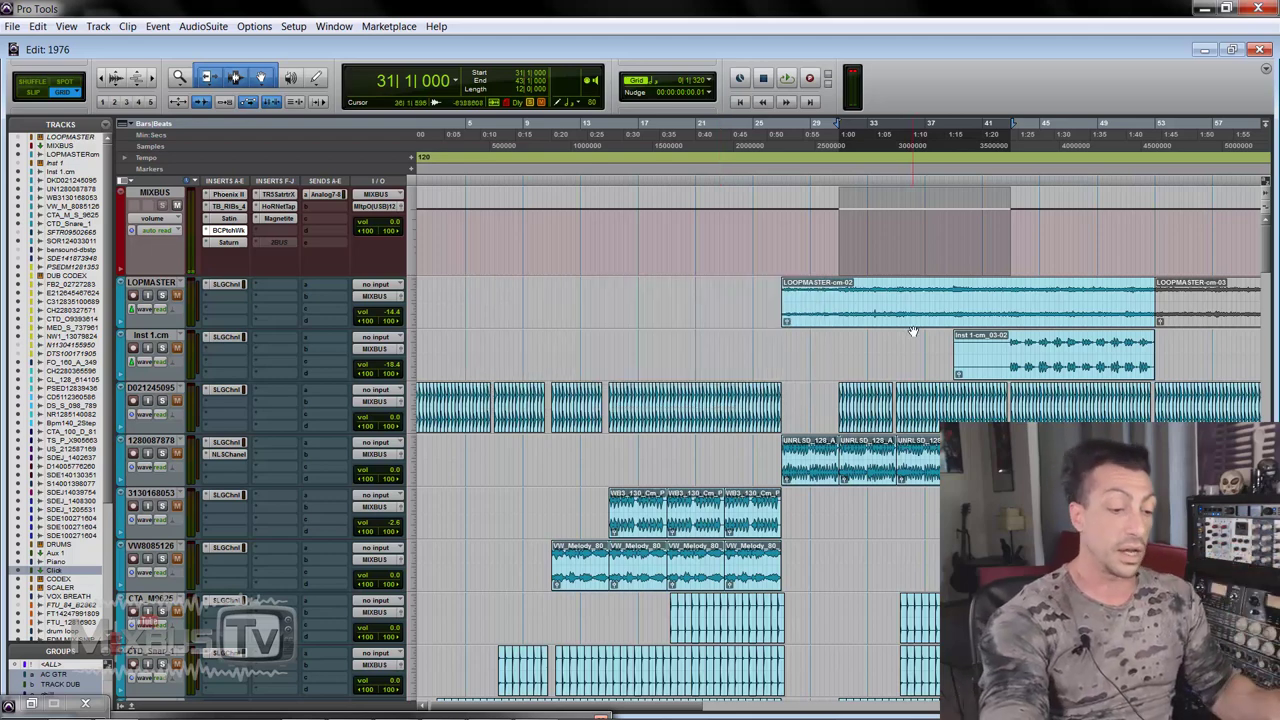
key(ctrl+equal)
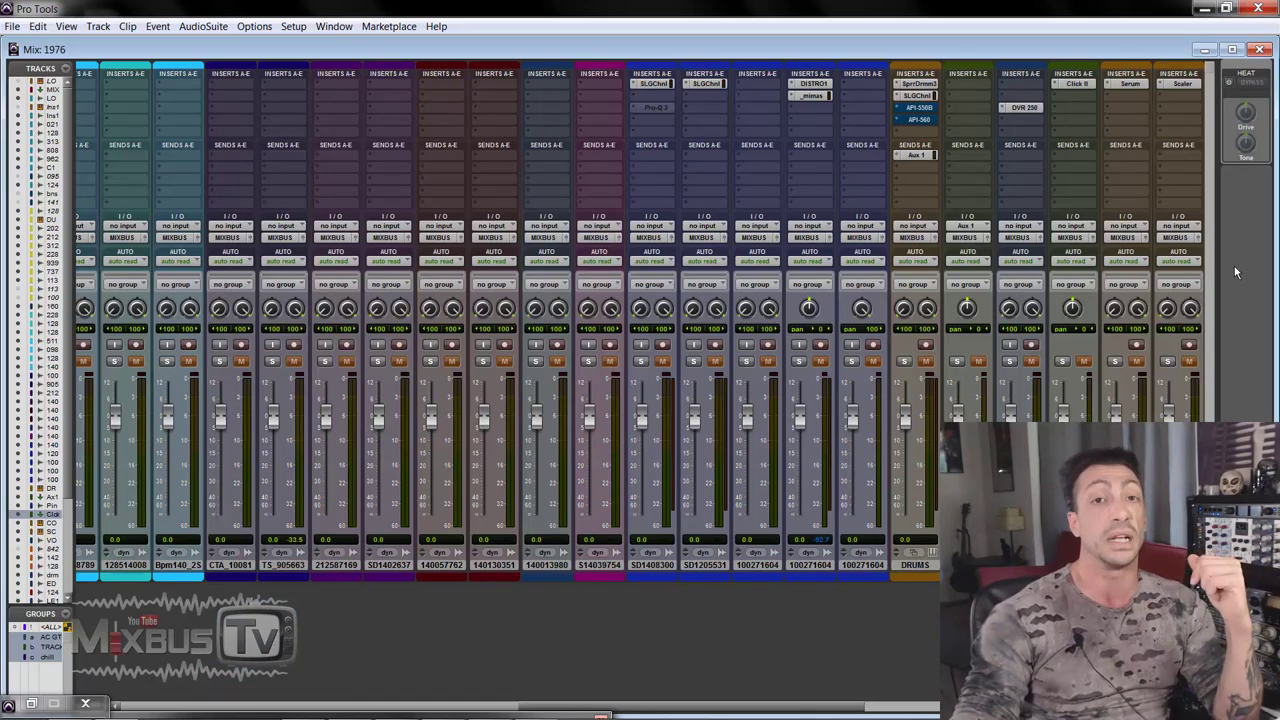
key(ctrl+equal)
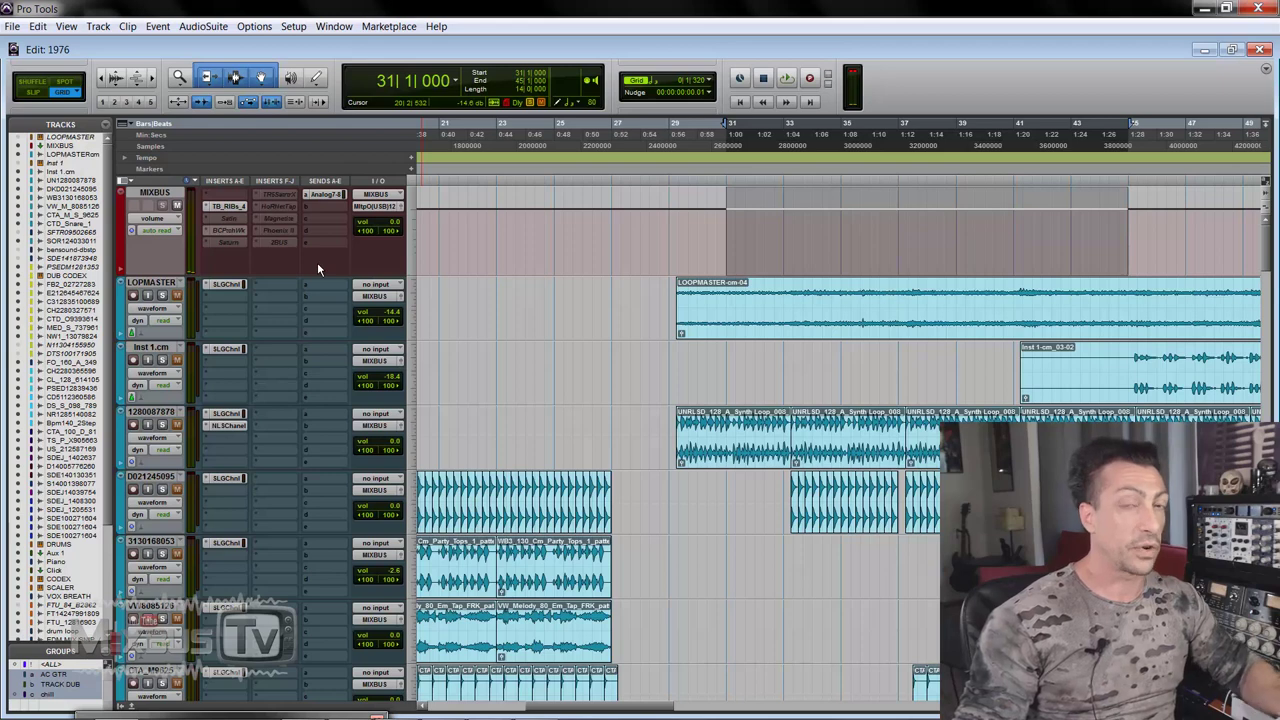
Open ReelBus on the MIXBUS track in demo mode and take it out of bypass while the song plays
click(236, 206)
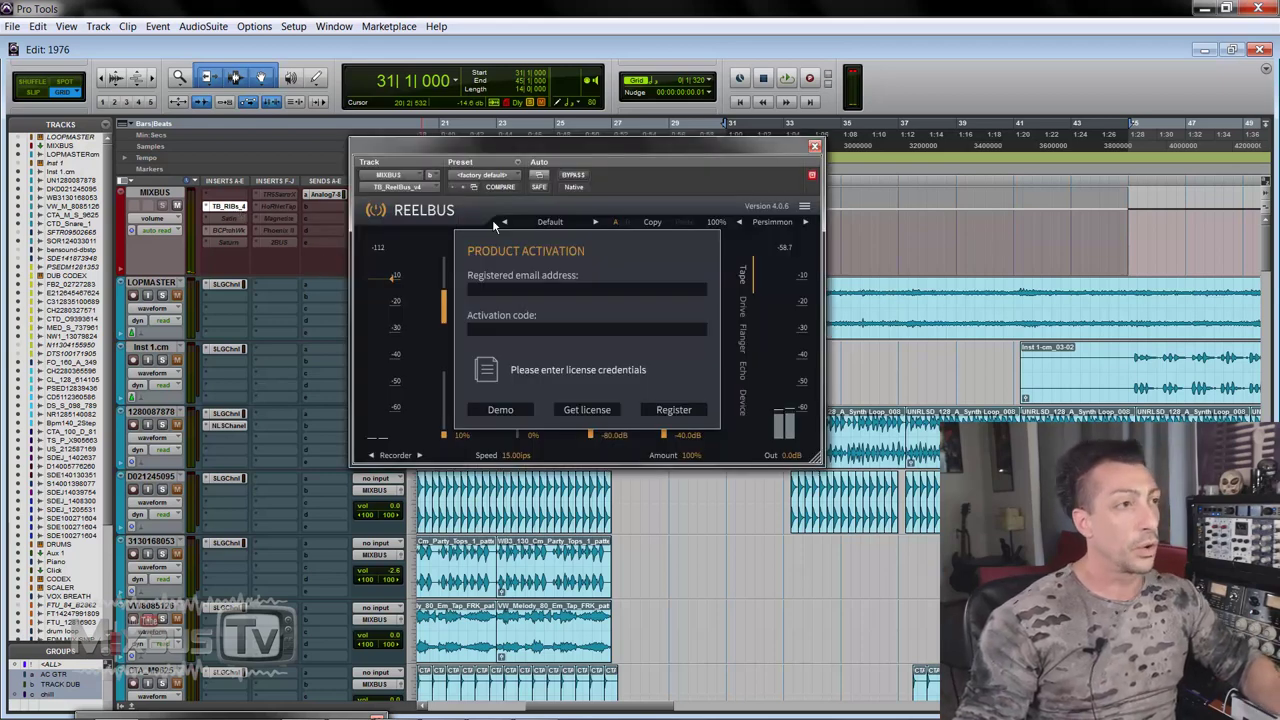
click(499, 410)
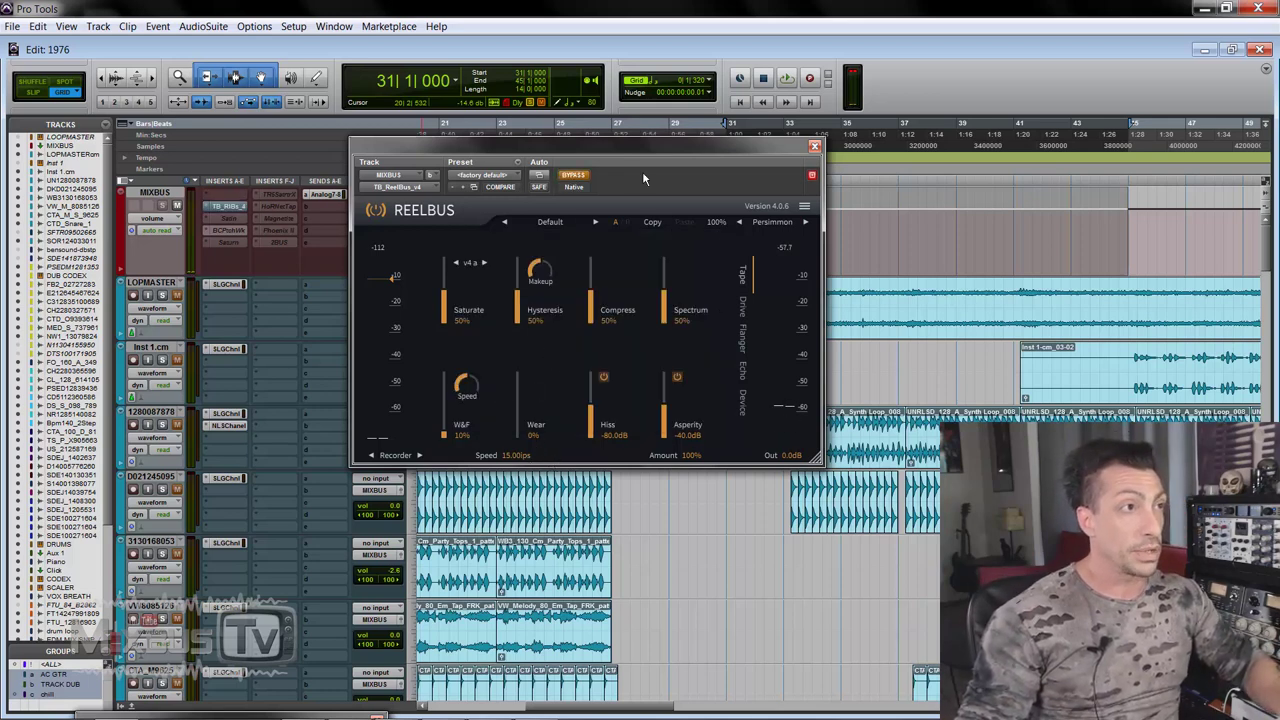
key(space)
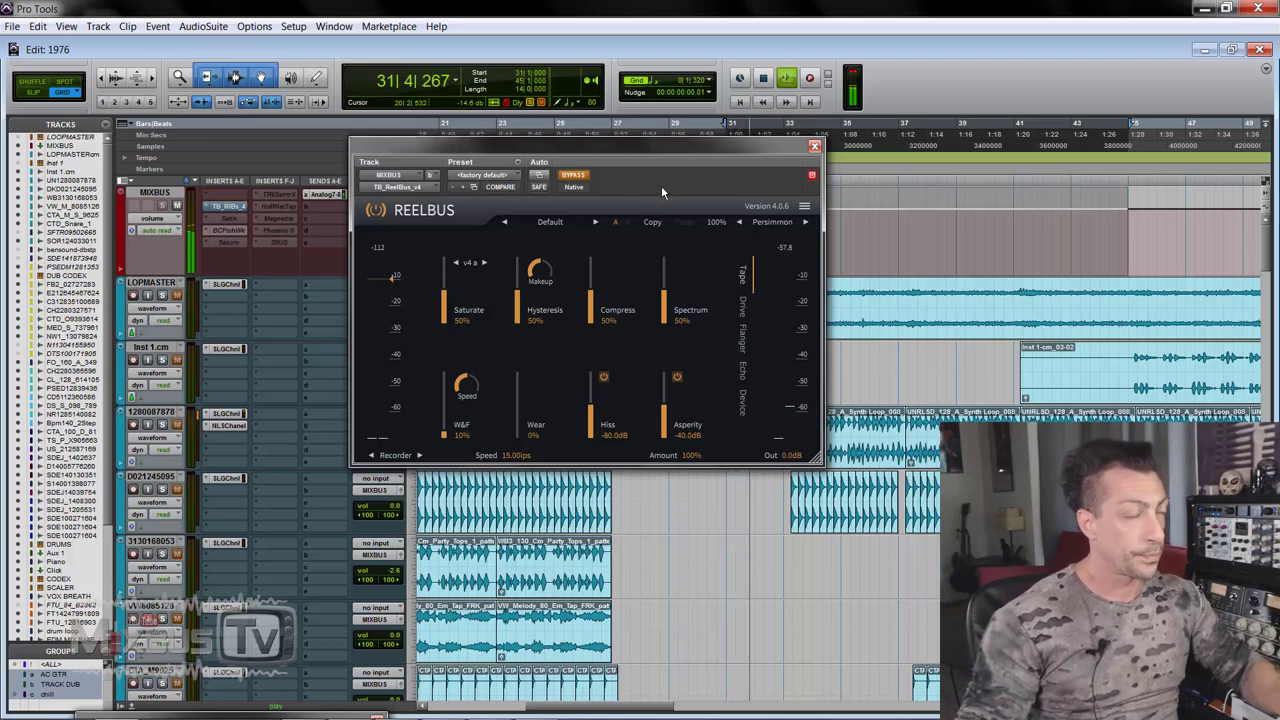
click(573, 177)
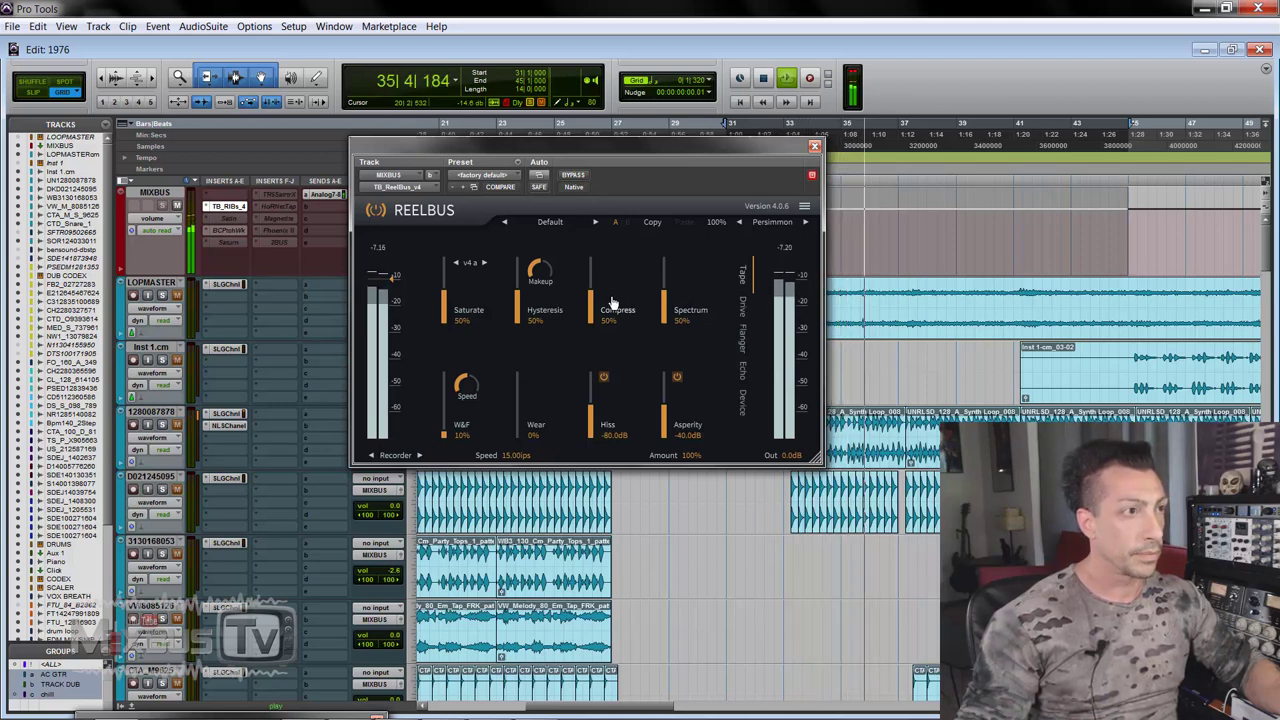
Sweep the Compress amount between extremes during playback and settle it at 63%
drag(609, 306, 594, 263)
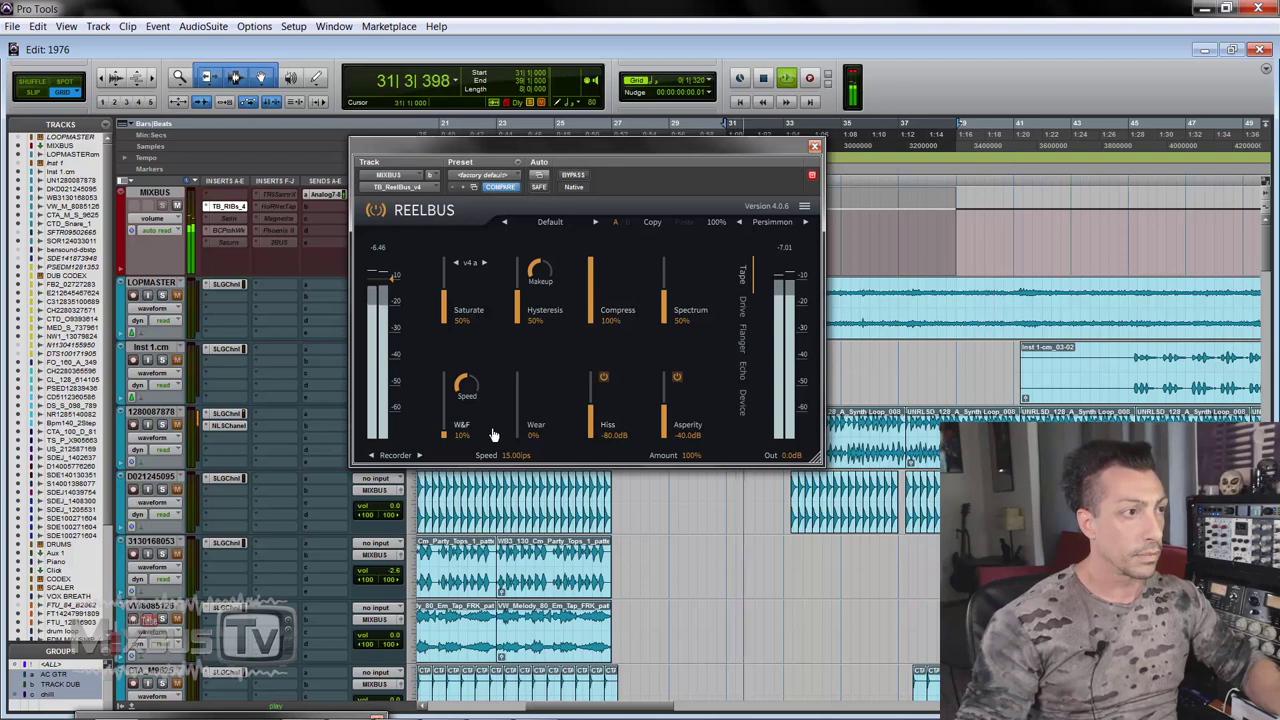
drag(594, 272, 575, 514)
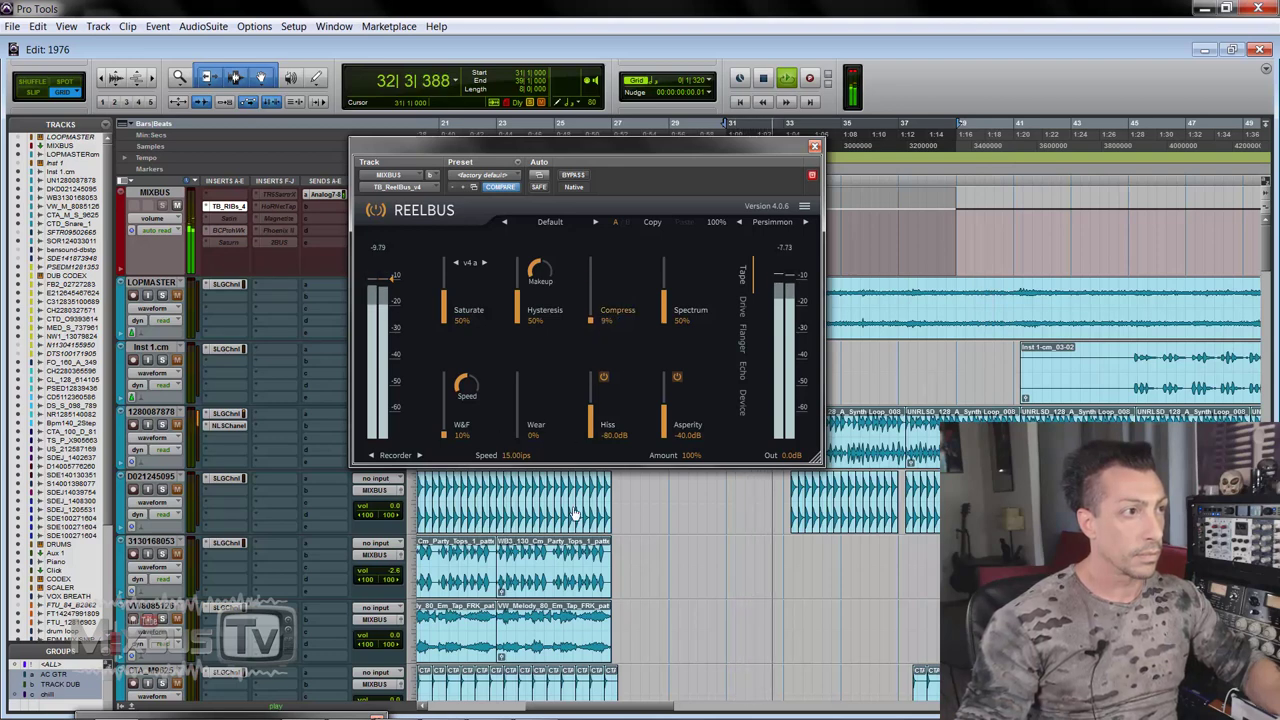
drag(592, 322, 594, 320)
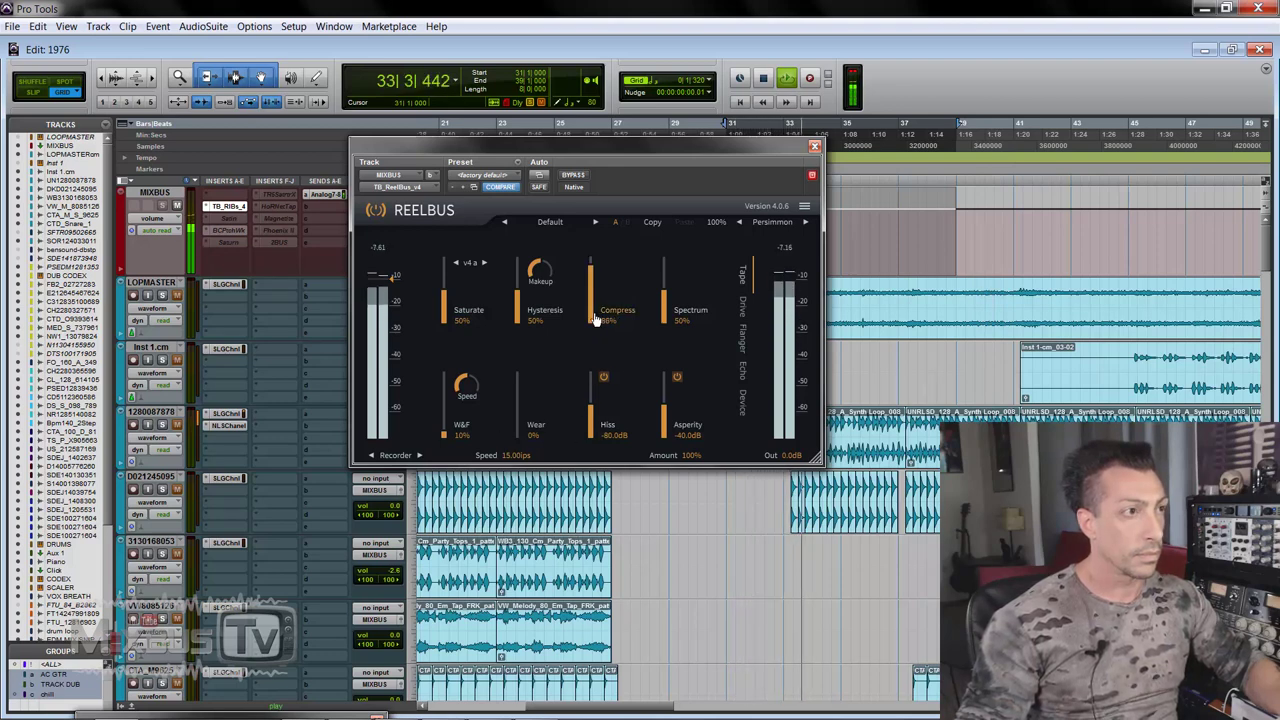
Audition a 30 ips tape speed against bypass, and return the speed to 15 ips
click(517, 457)
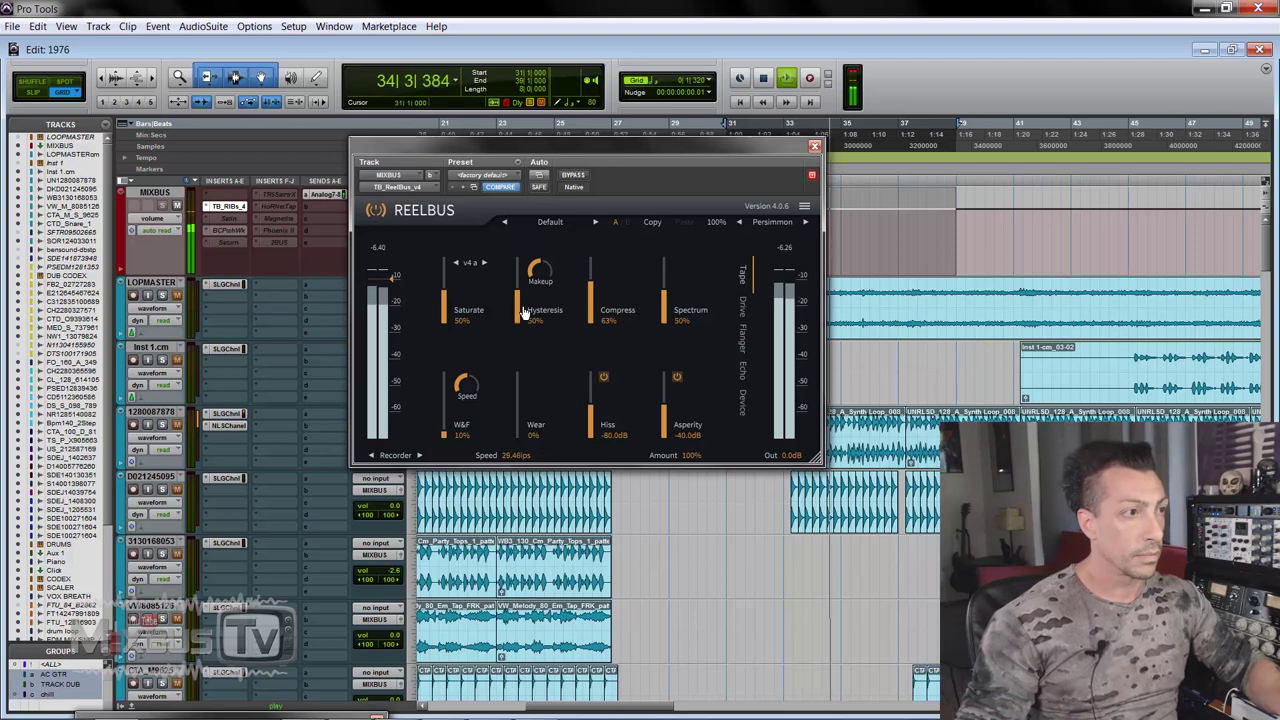
click(570, 176)
click(570, 176)
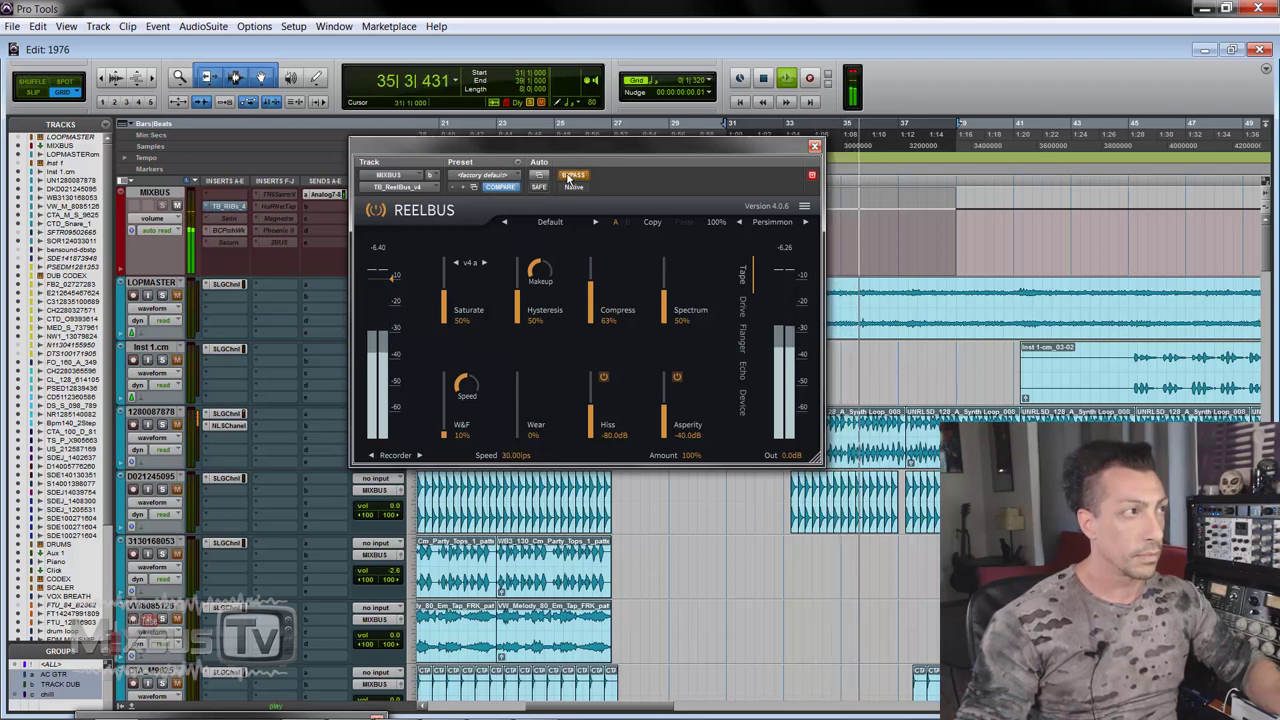
click(515, 456)
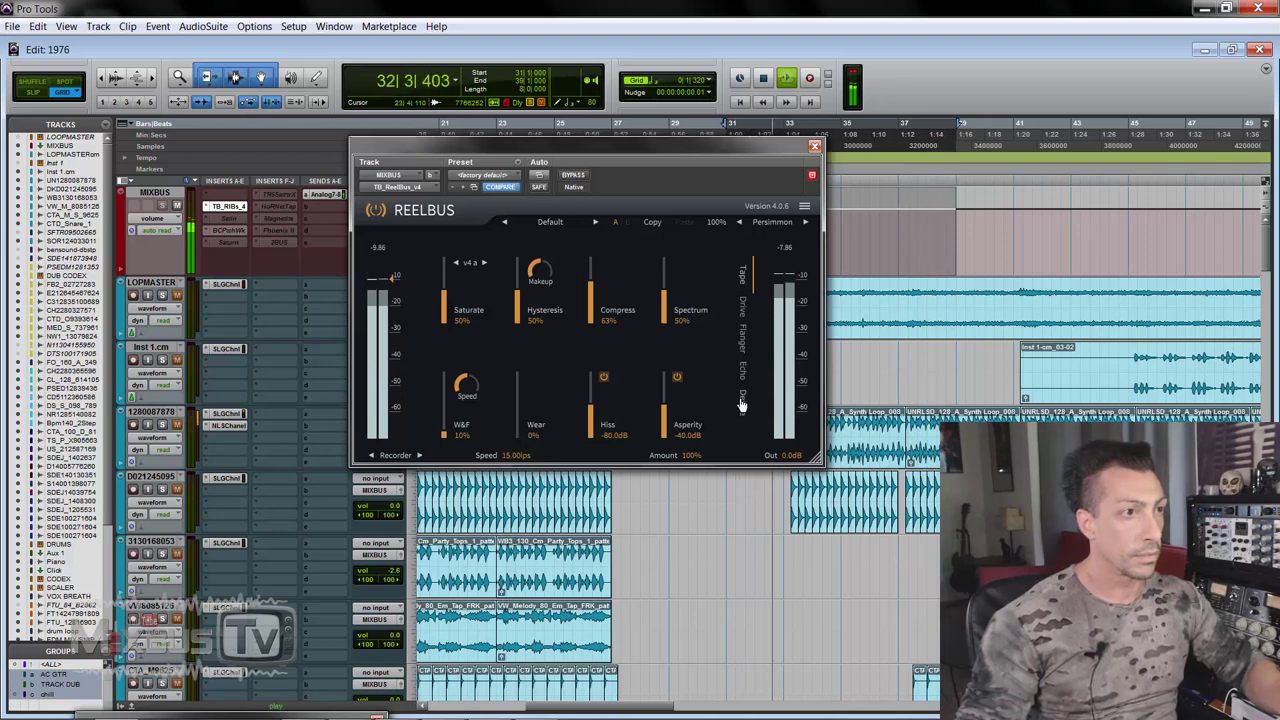
Try the Drive curve's middle node at 84 Hz and -0.8 dB, stop playback and move the node back near 1 kHz
click(743, 318)
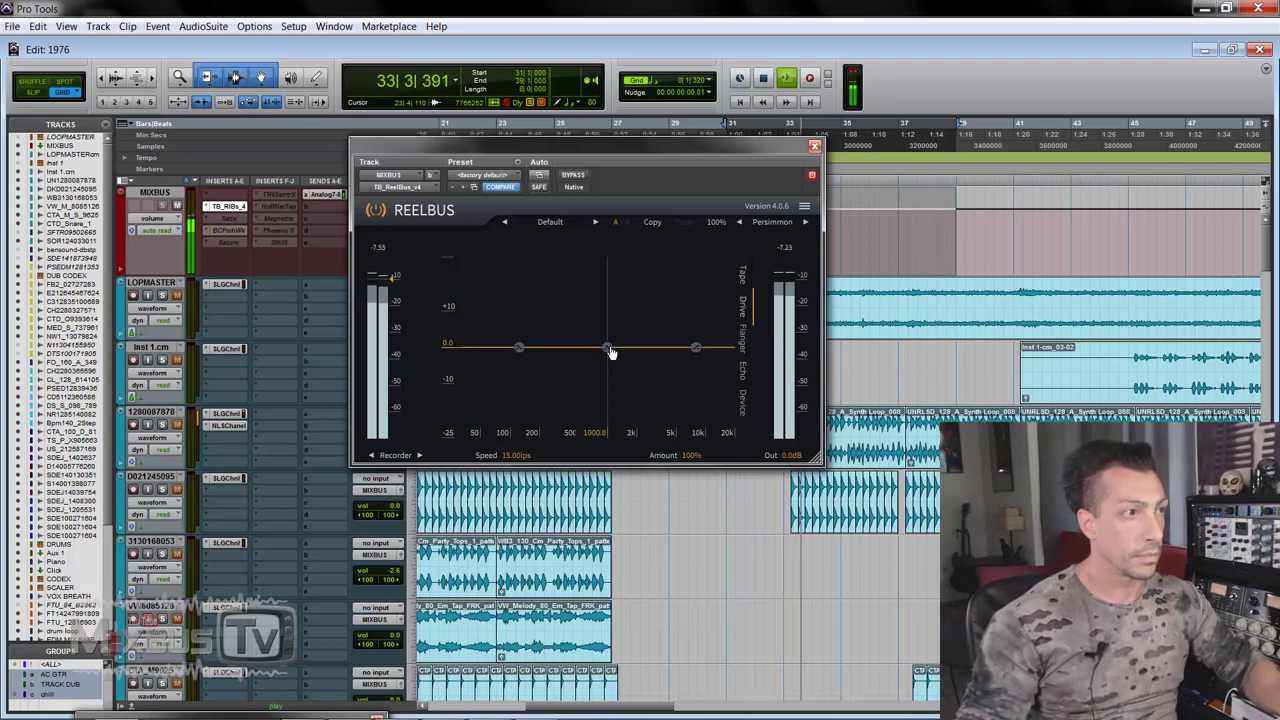
drag(608, 349, 502, 350)
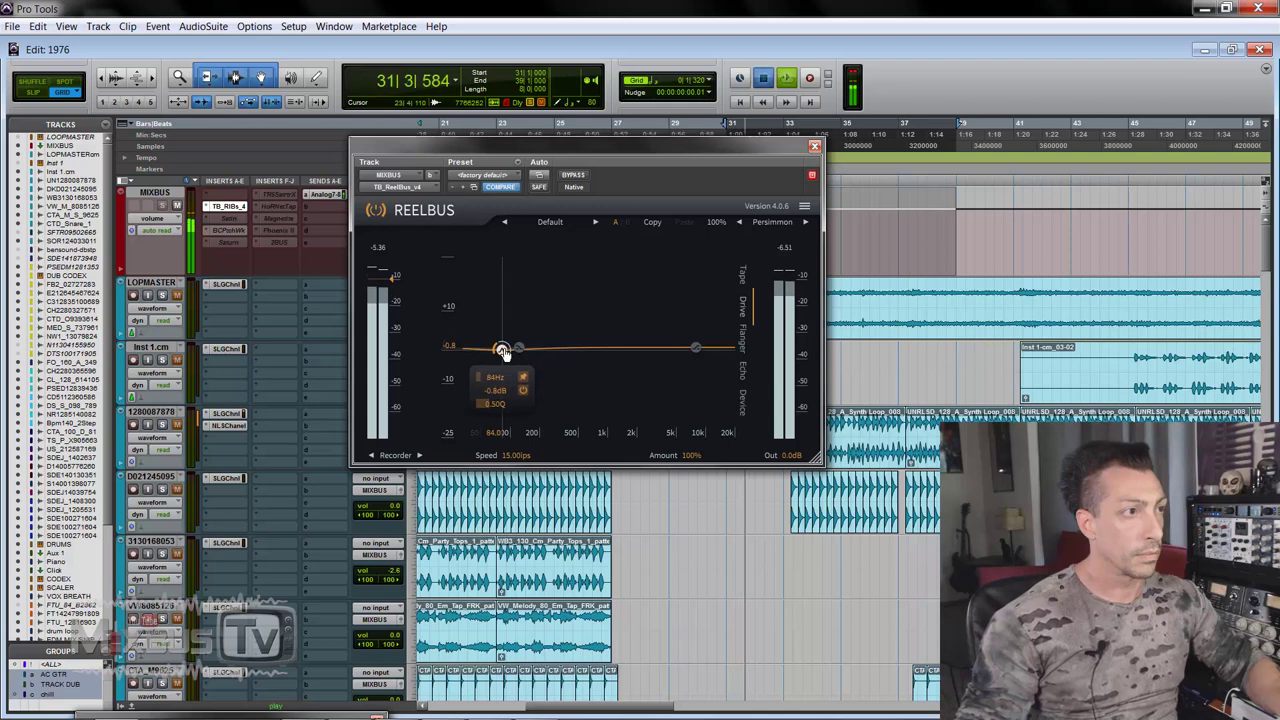
key(space)
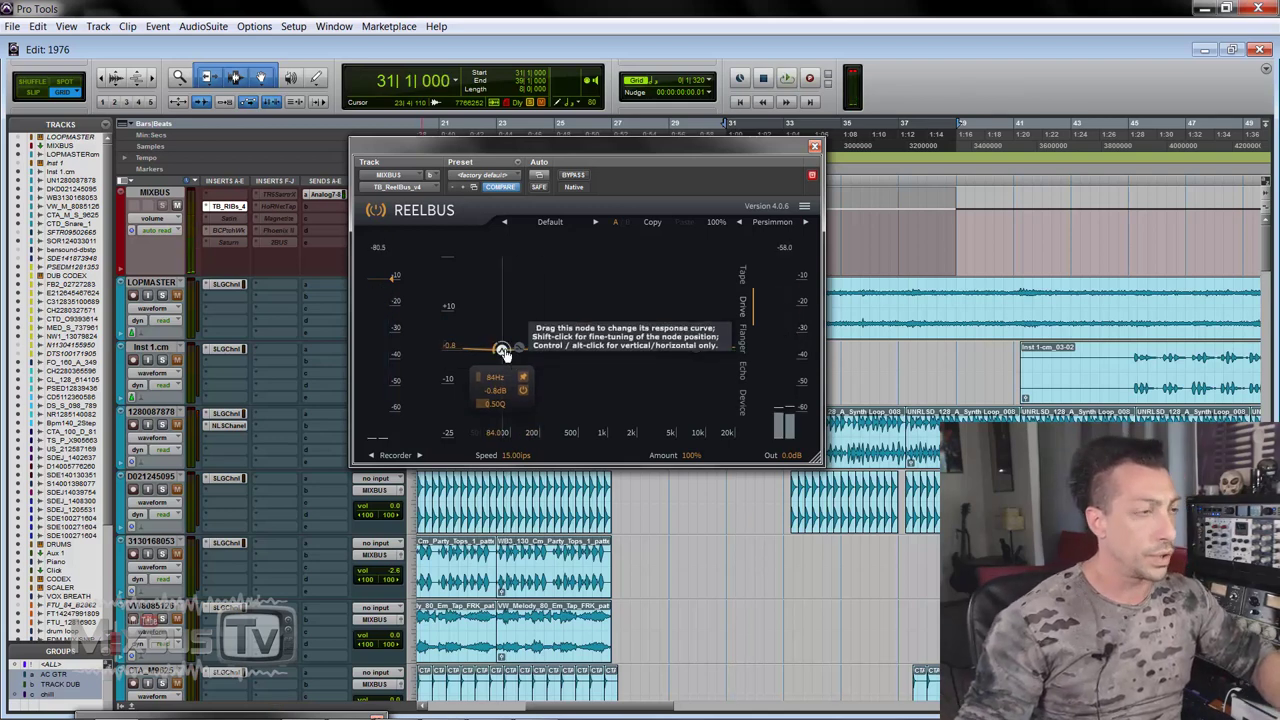
drag(502, 350, 601, 350)
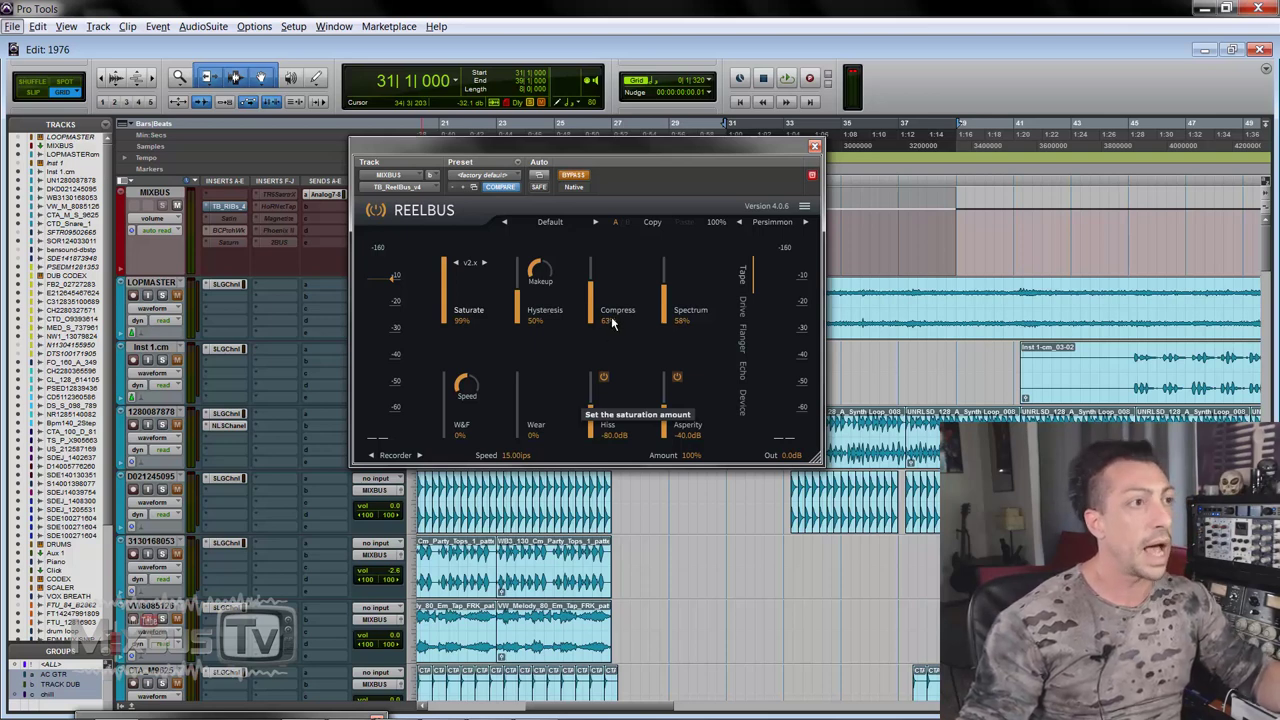
Set Compress to 62% and audition the Drive curve with its high node raised to about 18 dB at 4460 Hz
drag(590, 293, 590, 327)
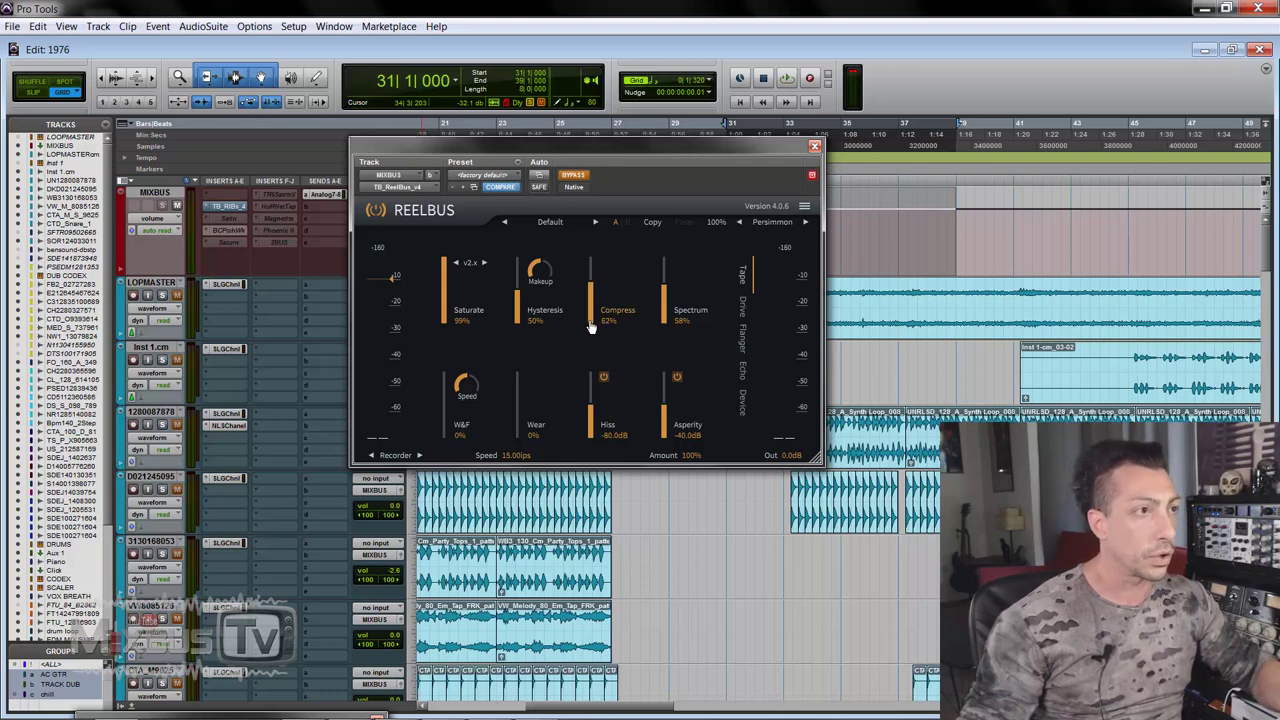
click(745, 315)
drag(697, 354, 669, 287)
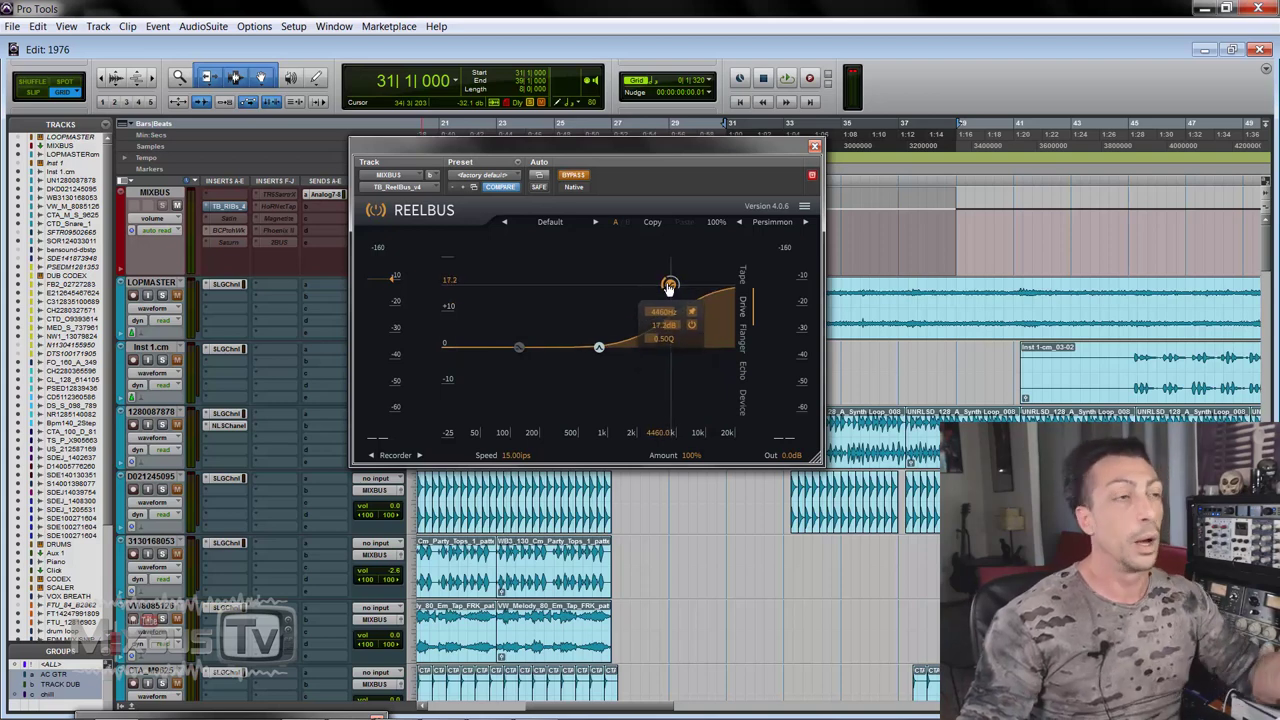
key(space)
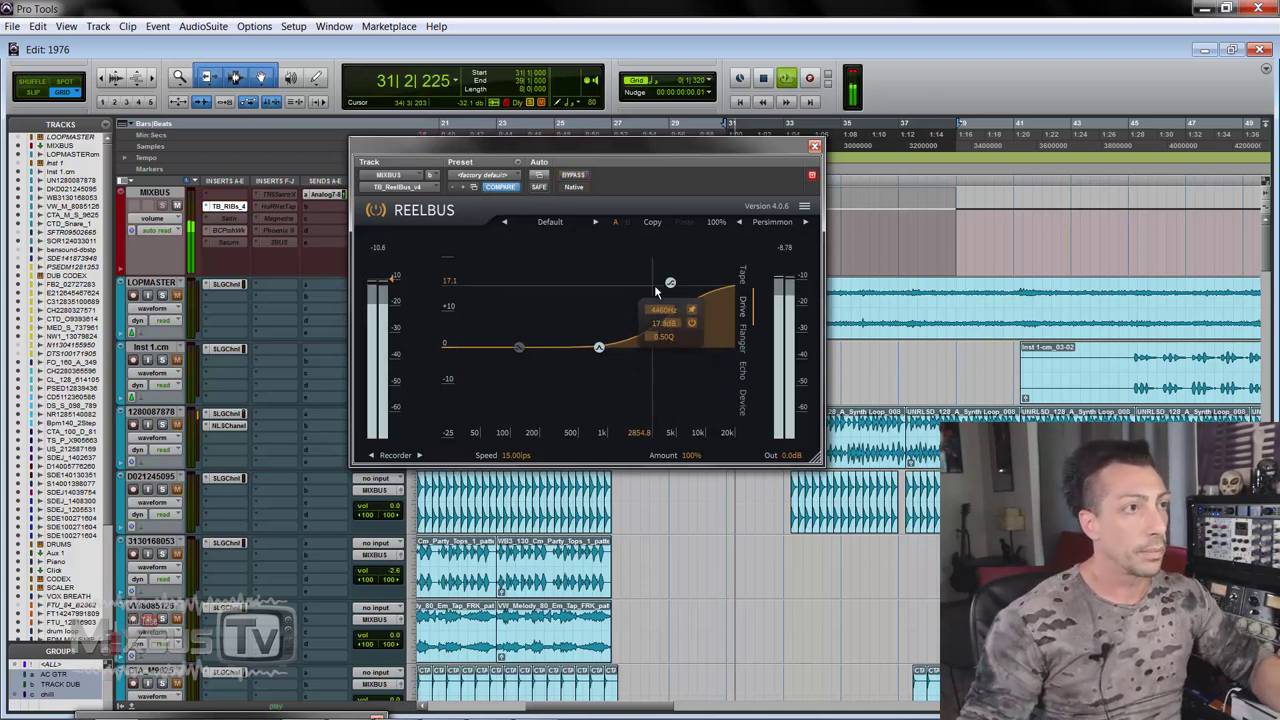
drag(669, 287, 670, 285)
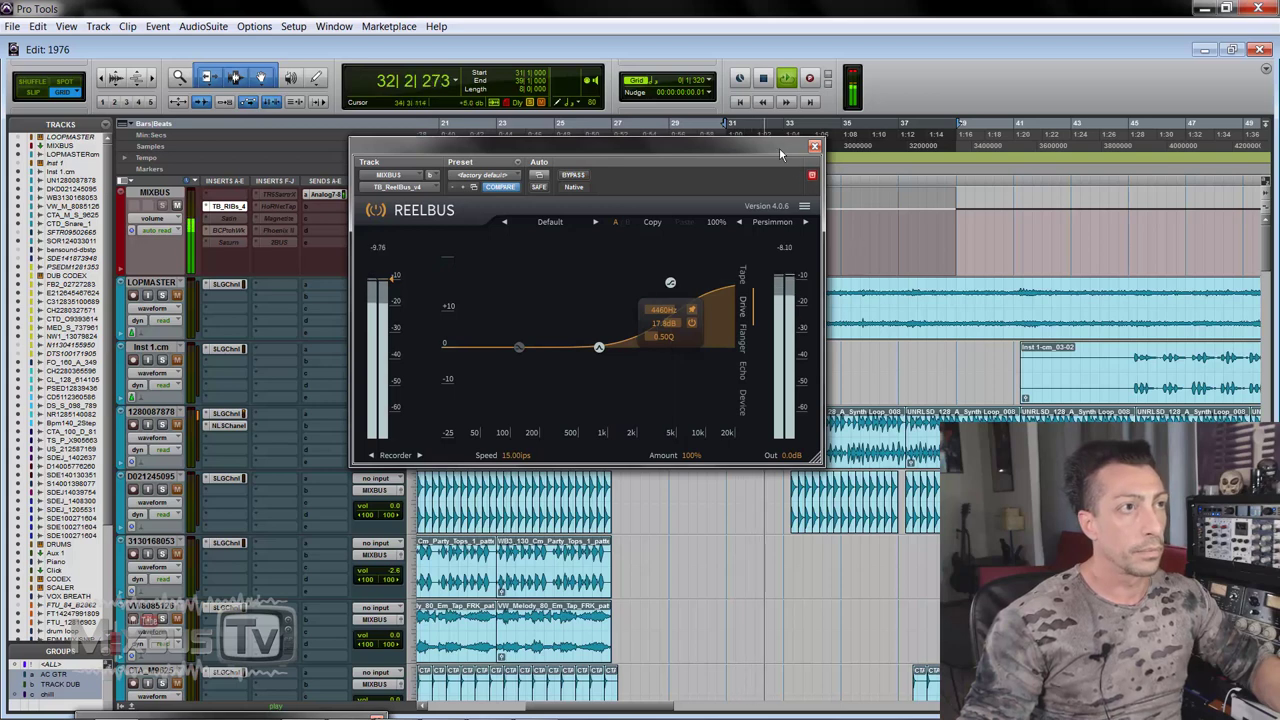
Move the ReelBus window aside and select bars 33 to 43 on the MIXBUS track for playback
drag(777, 146, 638, 145)
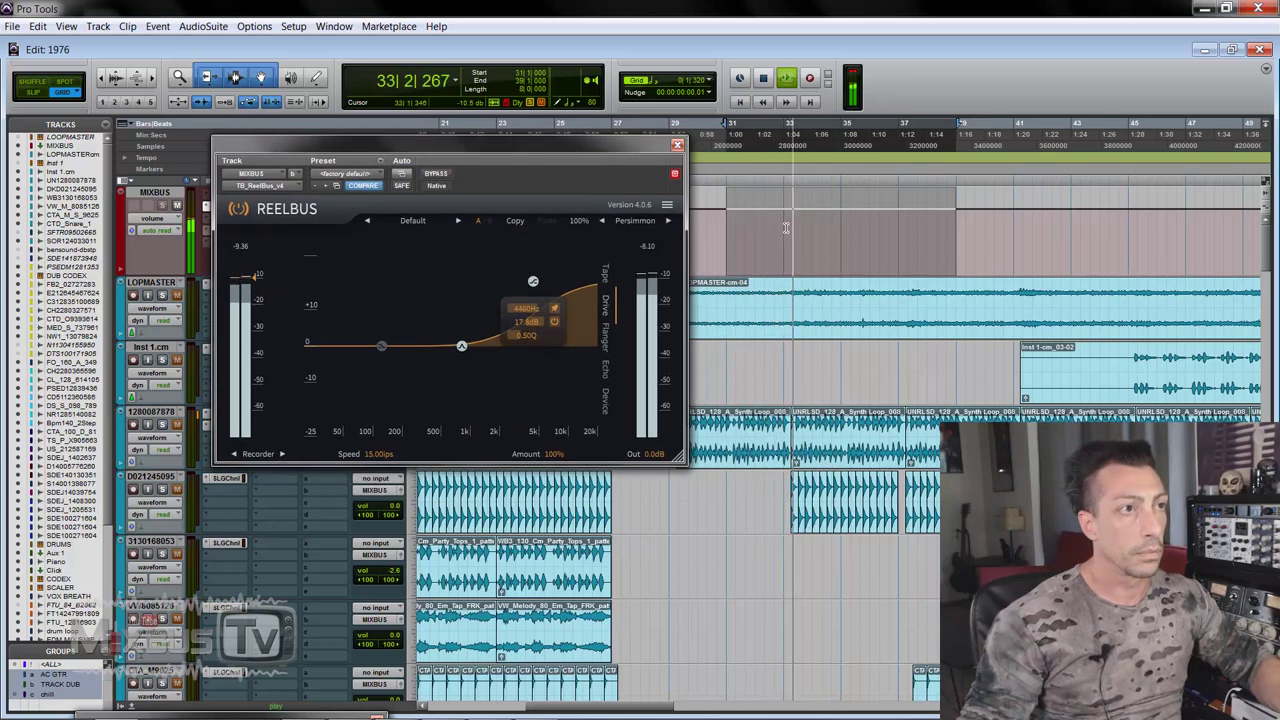
drag(789, 238, 1071, 238)
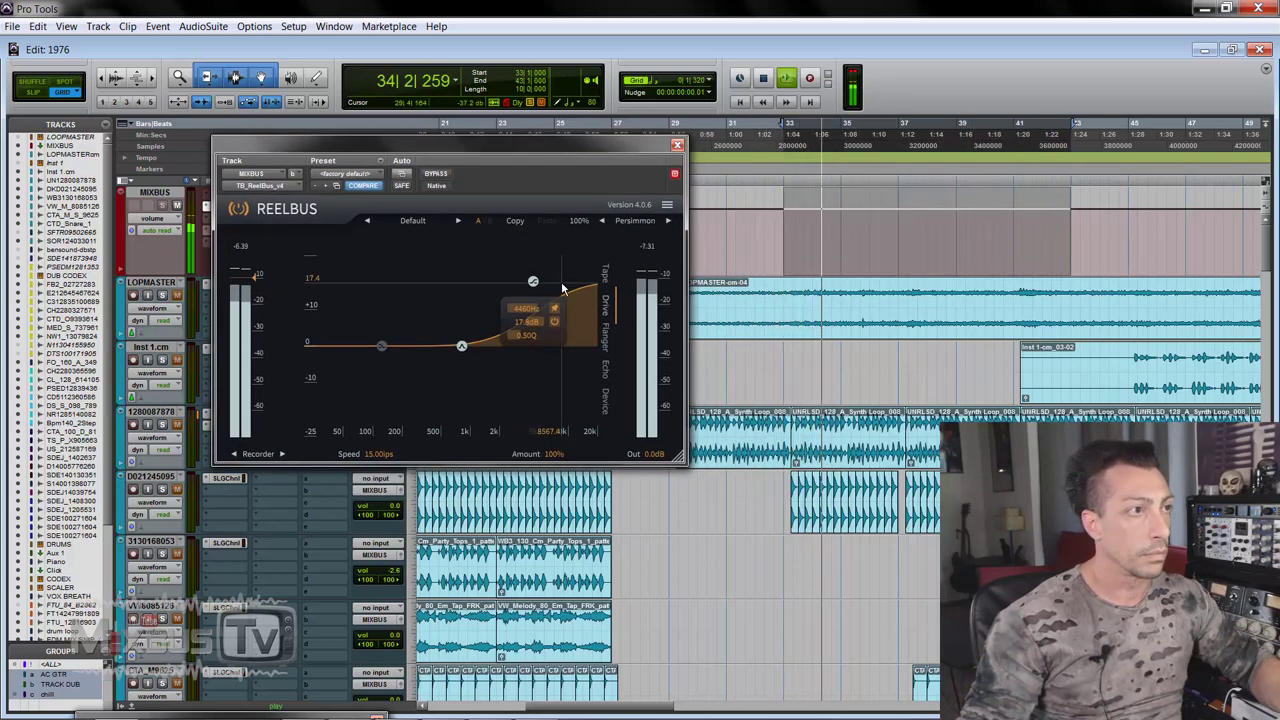
Reshape the Drive curve with the low node at 73 Hz and 0.4 dB, a boosted middle node above 1 kHz and a moderate high cut
drag(532, 283, 532, 420)
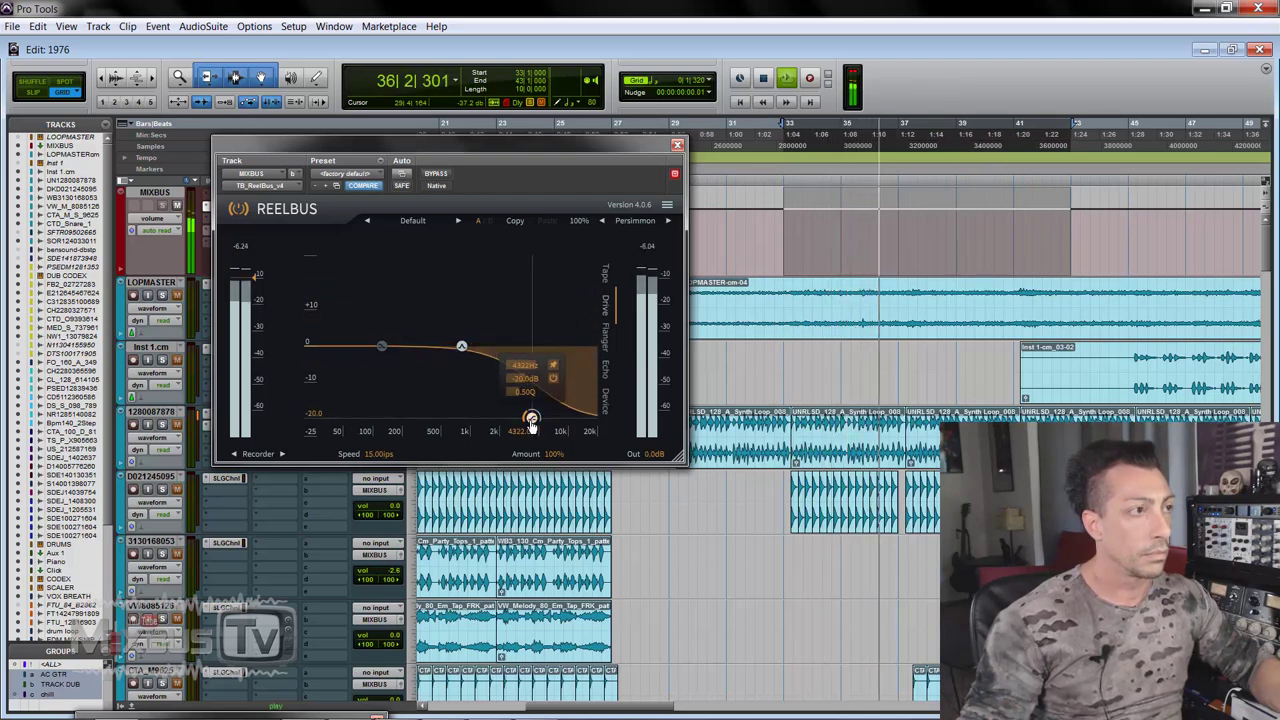
drag(381, 347, 379, 318)
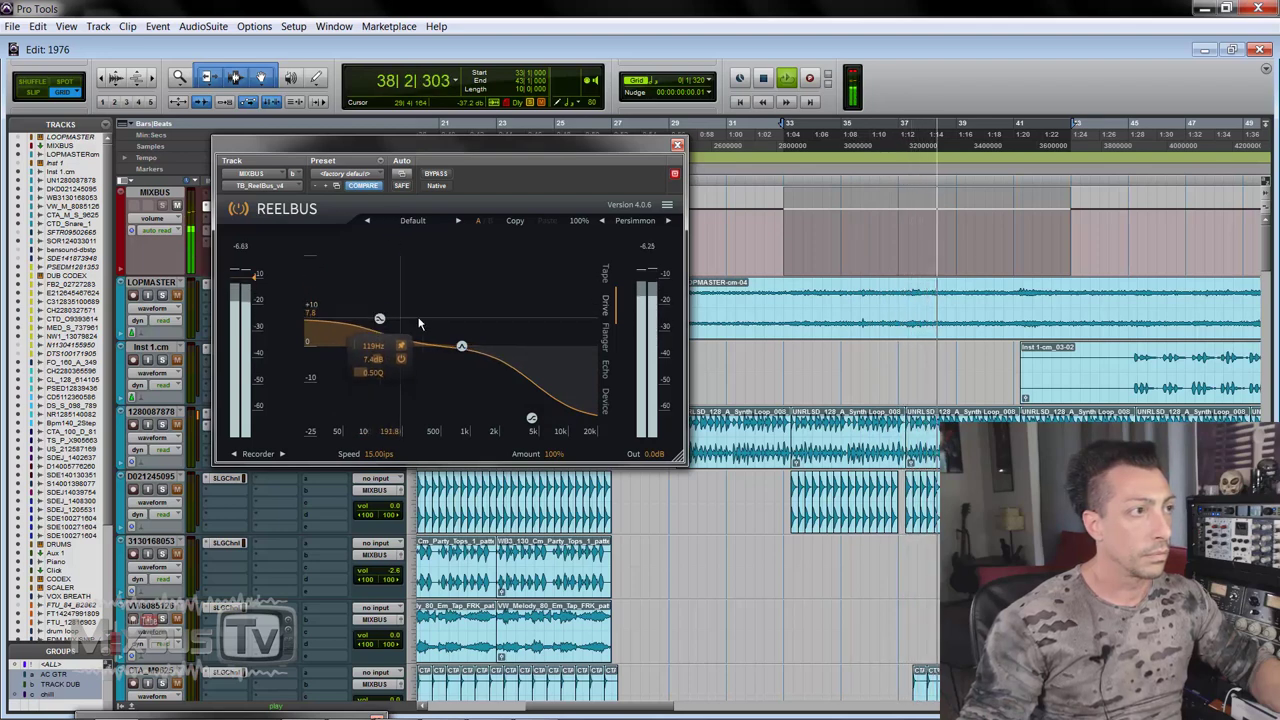
drag(474, 346, 496, 325)
drag(378, 320, 357, 344)
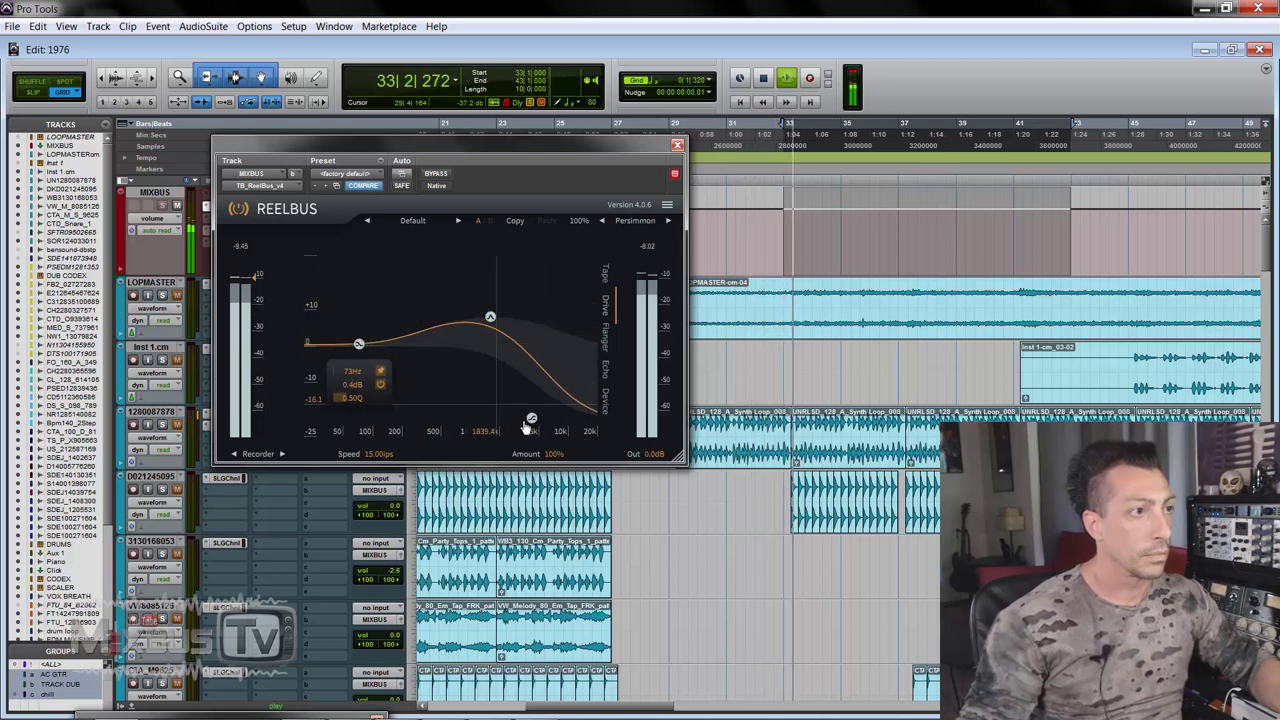
drag(530, 420, 566, 369)
Reposition the ReelBus window, return to its Tape page and set the tape speed to 30 ips
drag(452, 199, 545, 253)
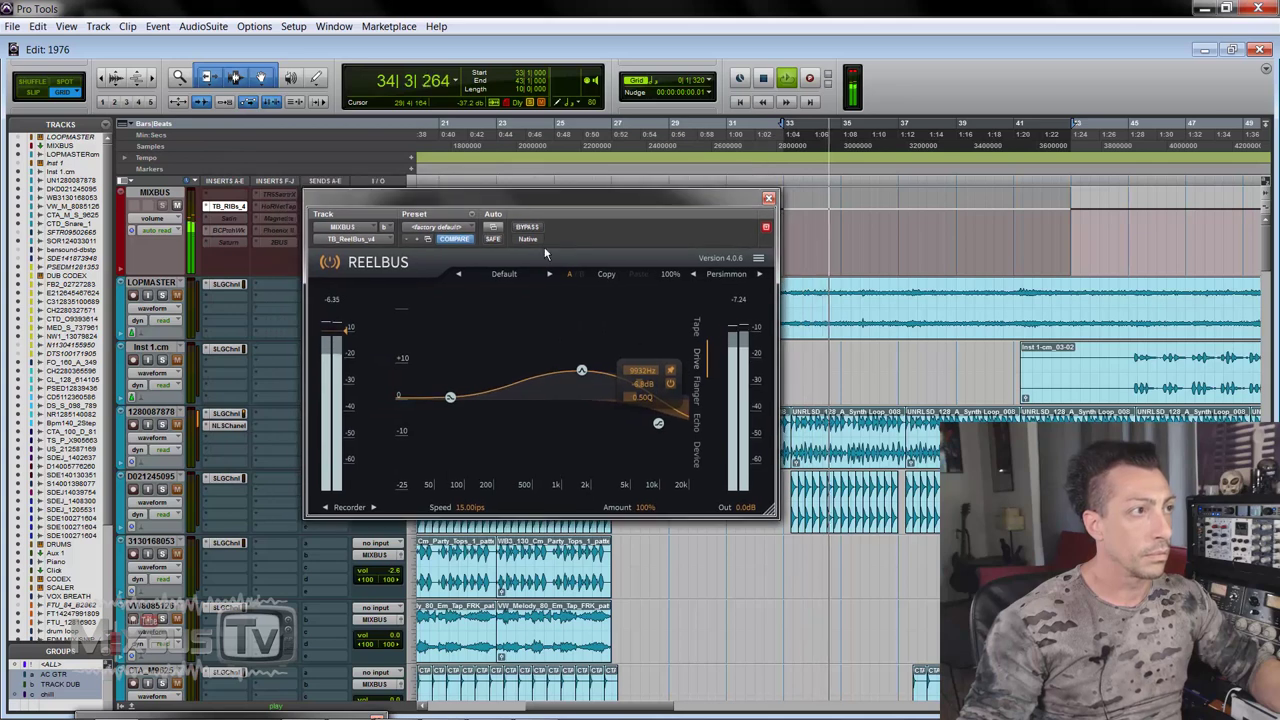
click(697, 328)
click(470, 507)
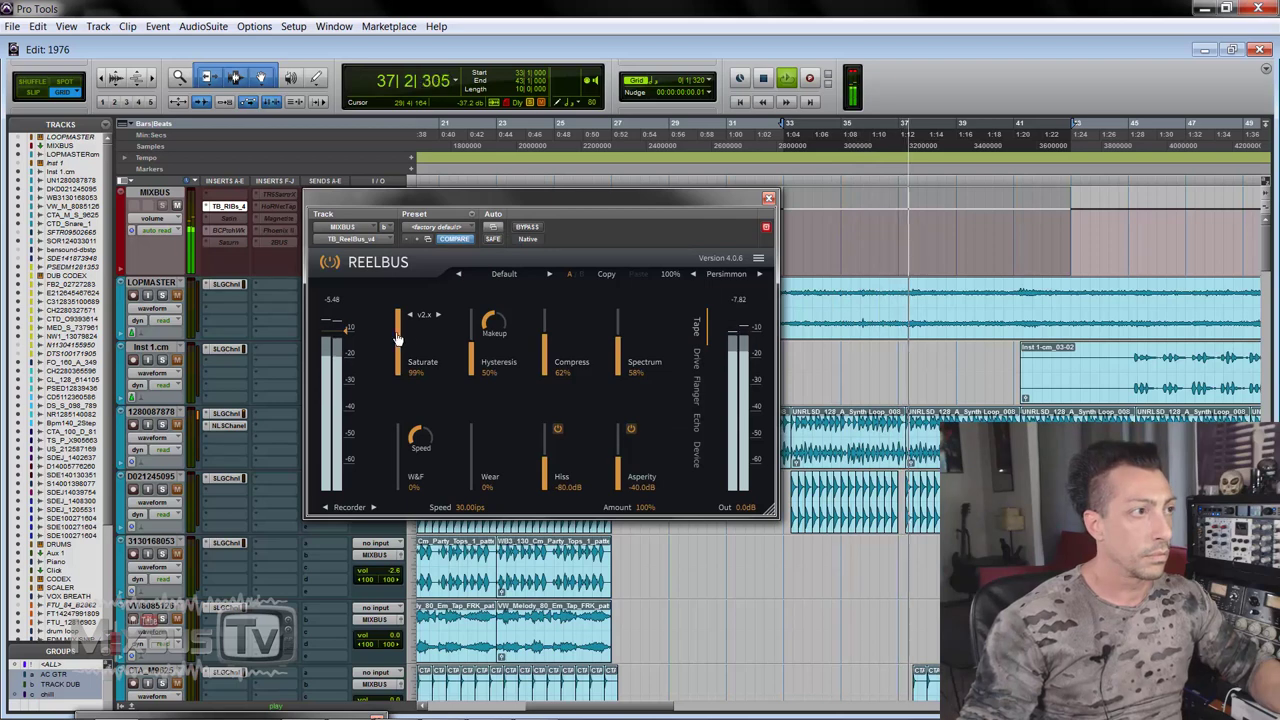
Audition ReelBus's saturation types v3.x to v4 d, settle on Ferox and stop playback
click(437, 315)
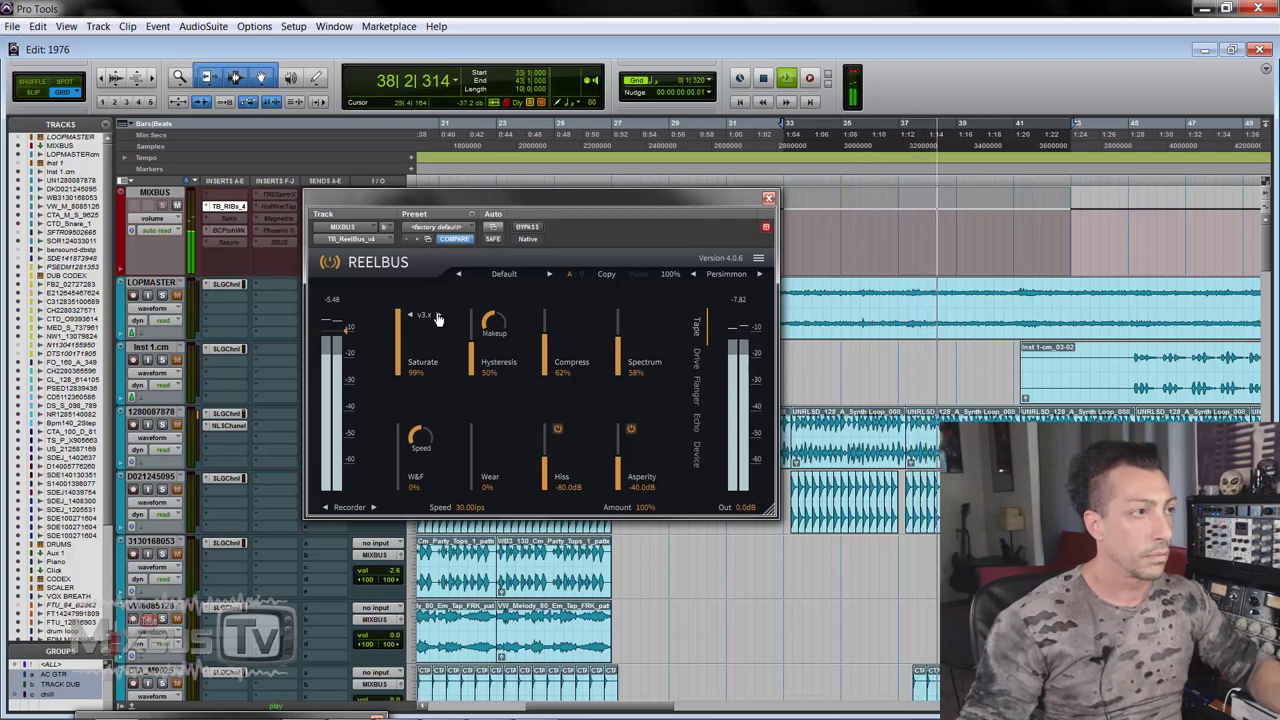
click(437, 315)
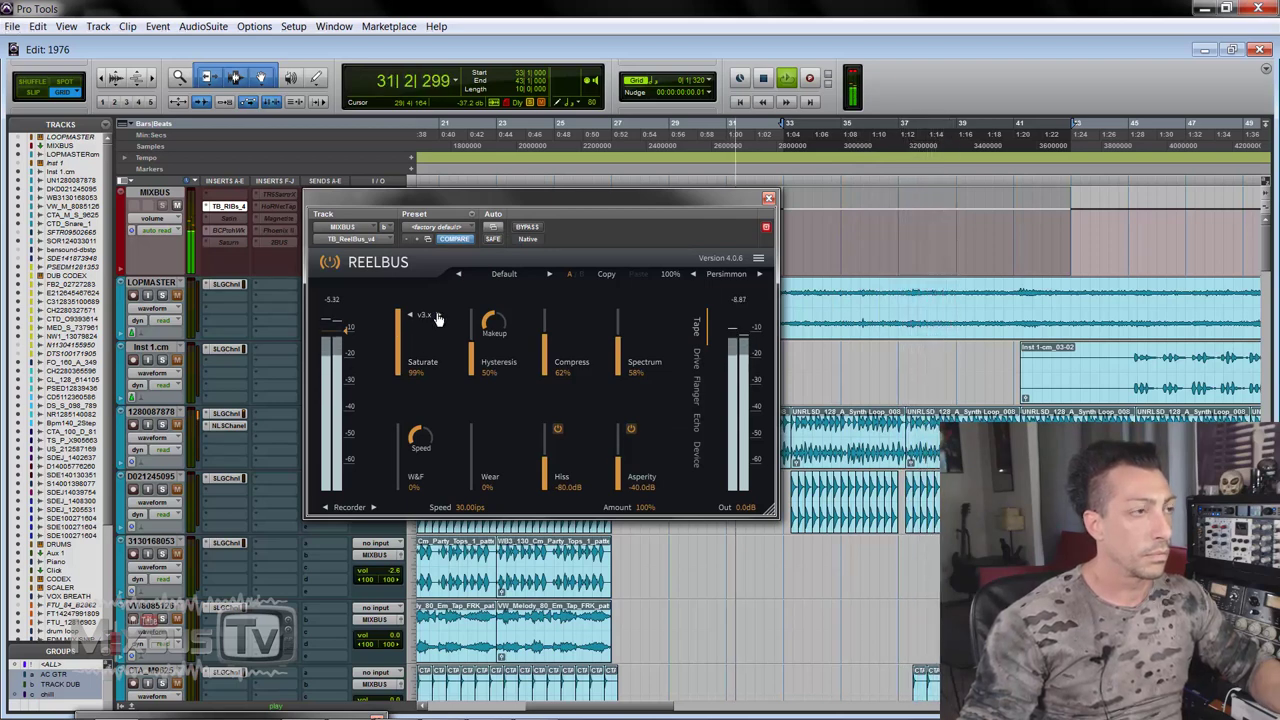
click(437, 316)
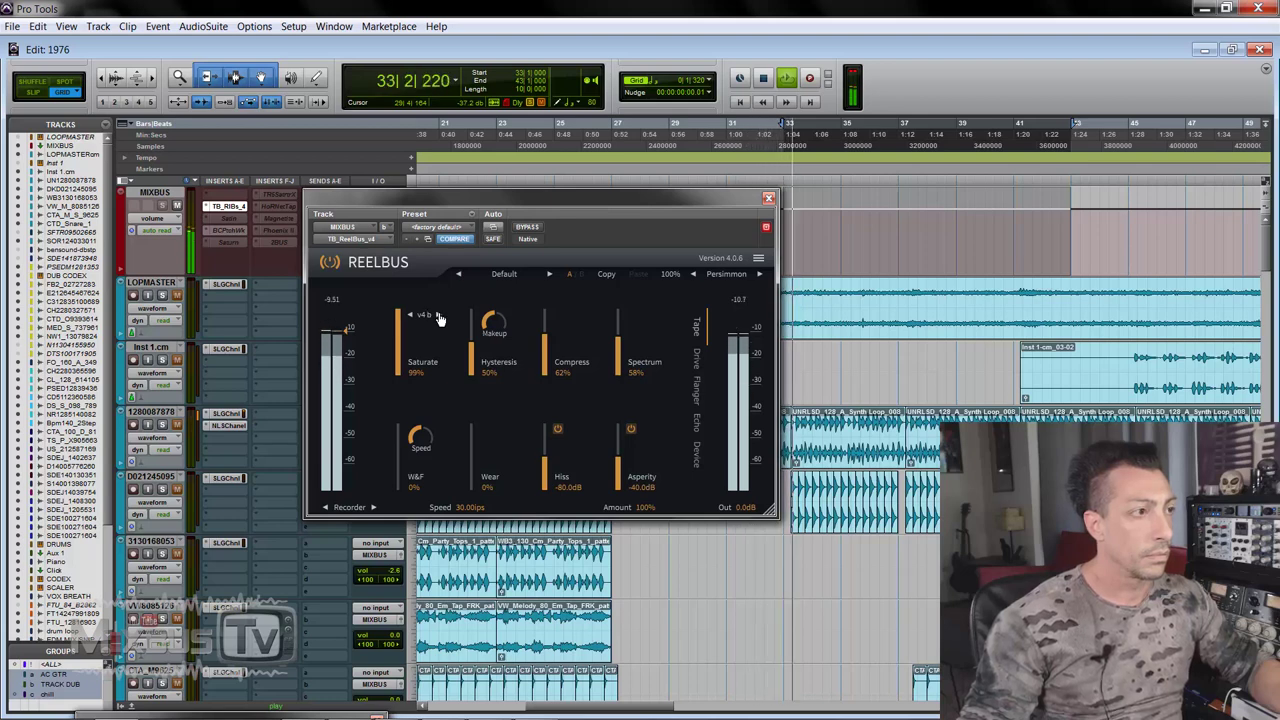
click(437, 316)
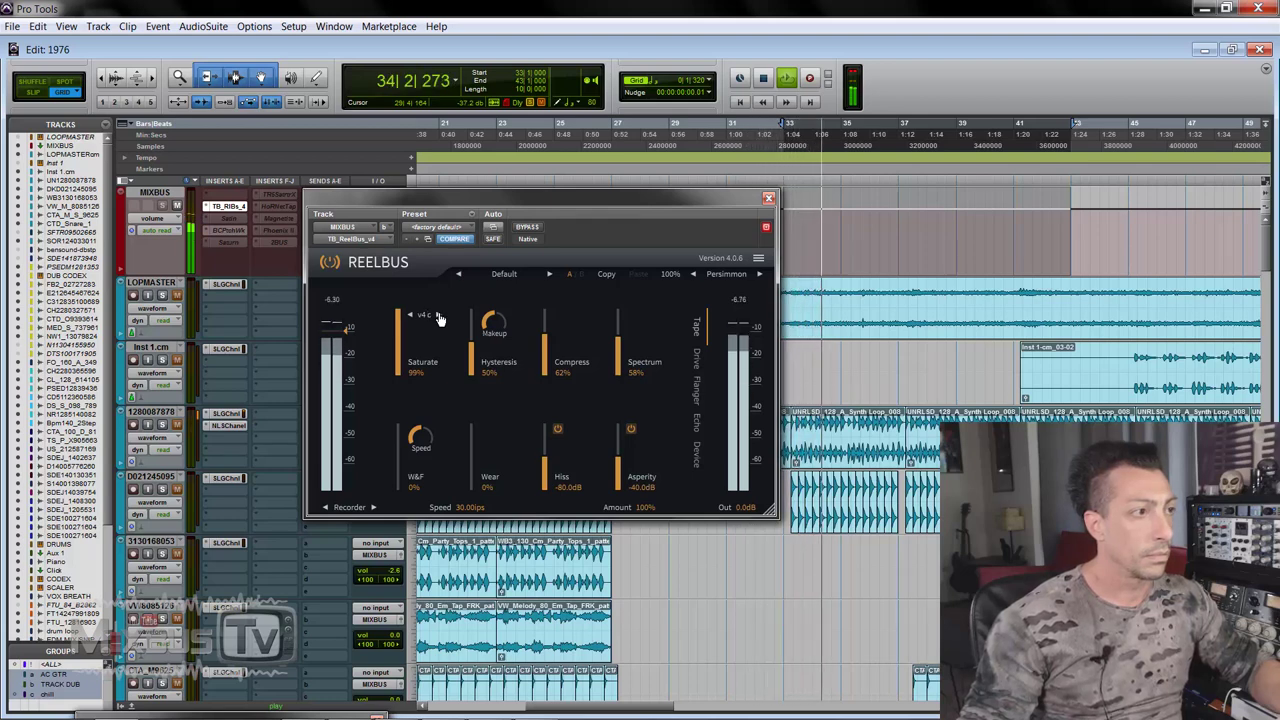
click(437, 316)
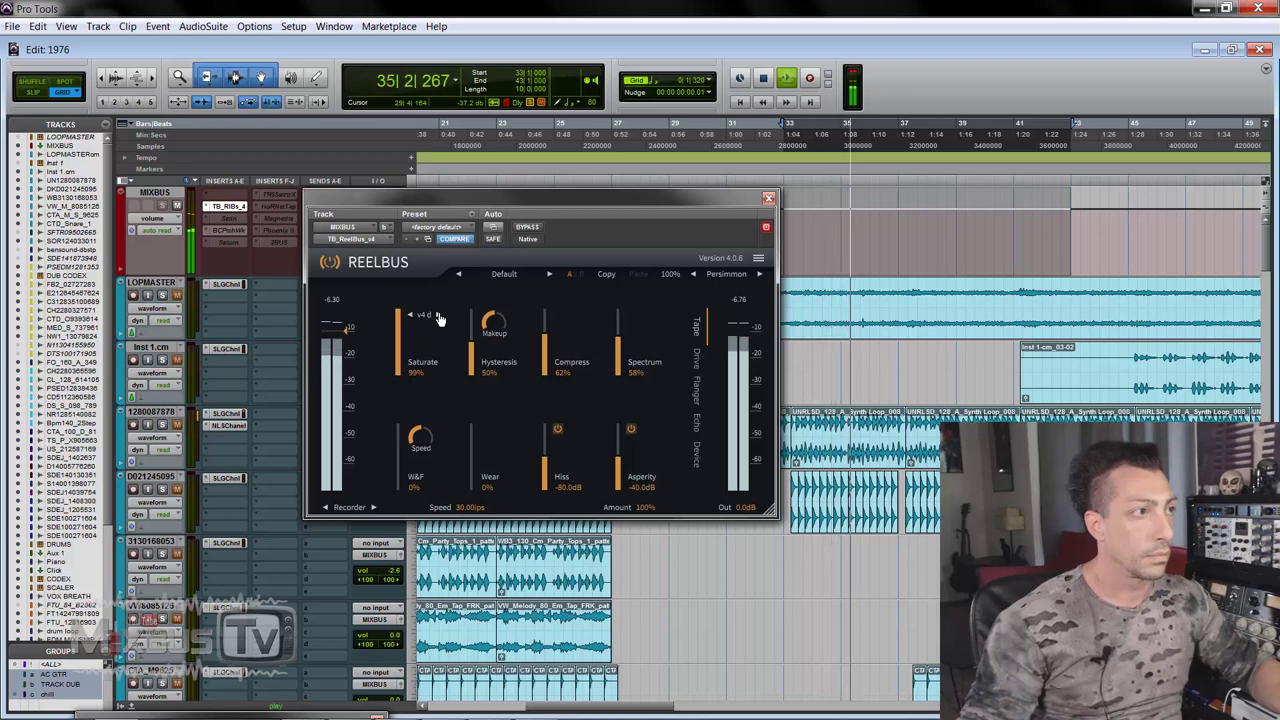
click(436, 318)
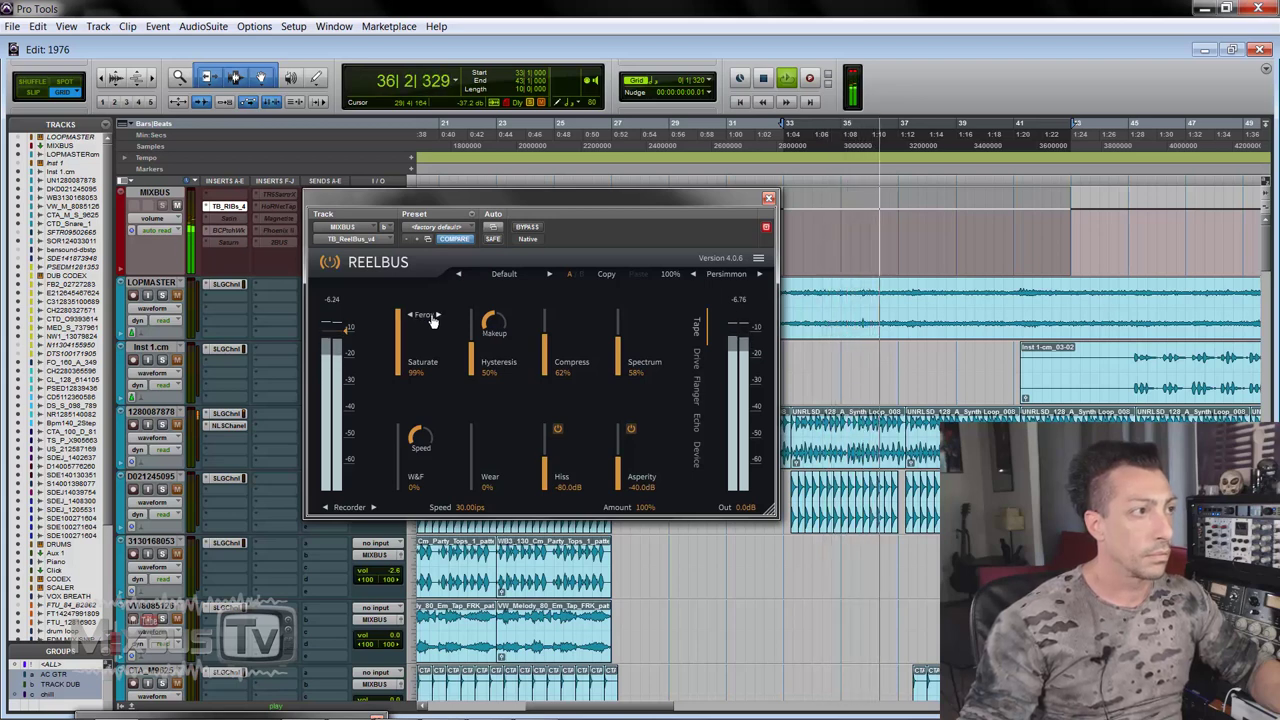
click(427, 317)
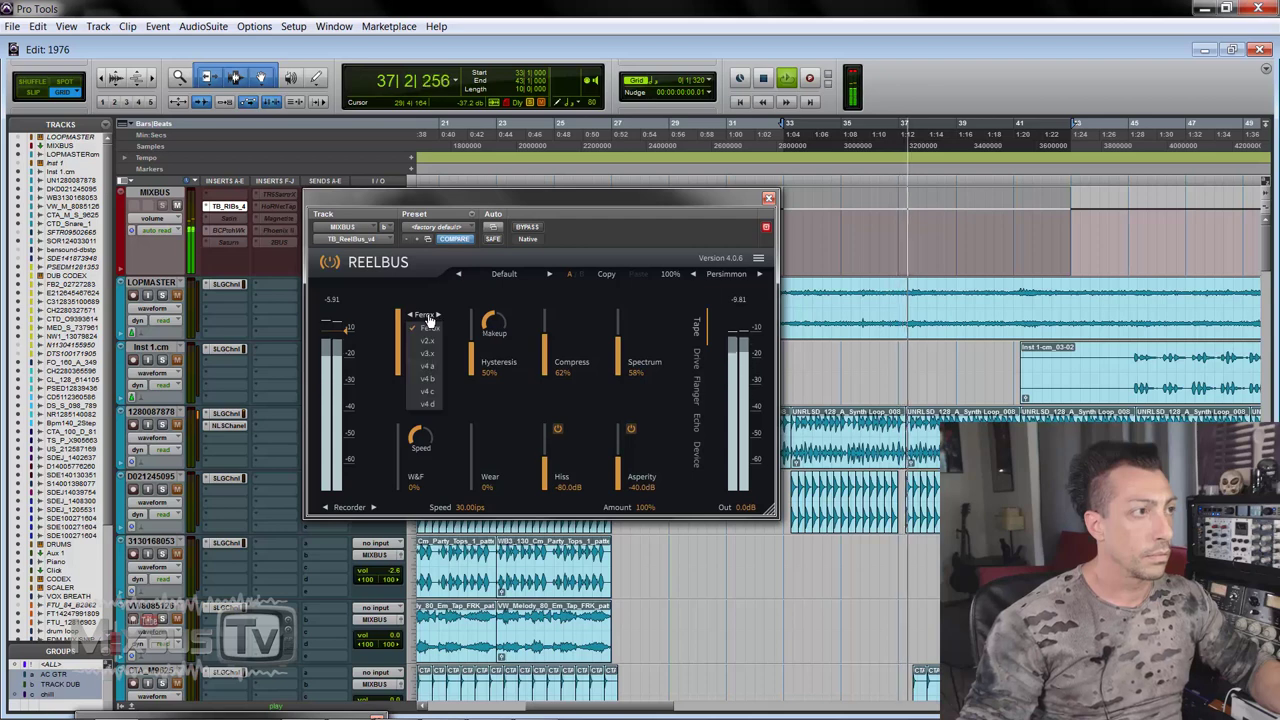
click(428, 320)
key(space)
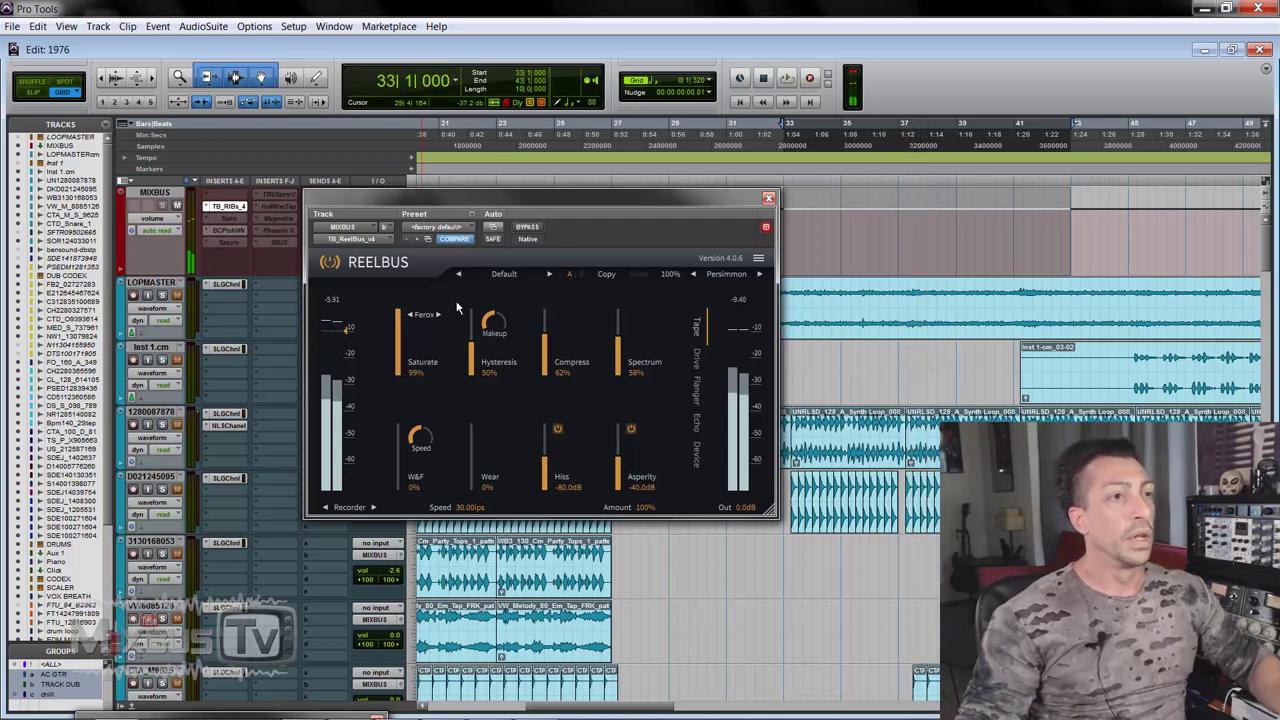
click(427, 317)
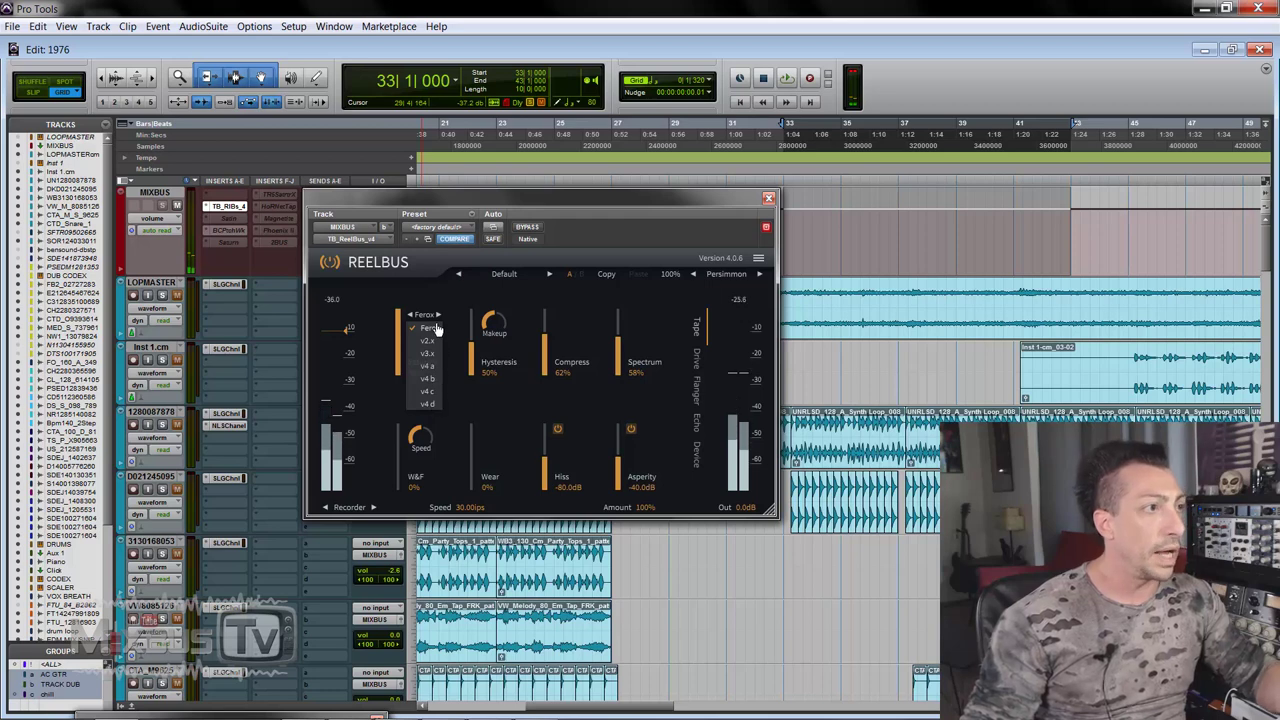
click(456, 355)
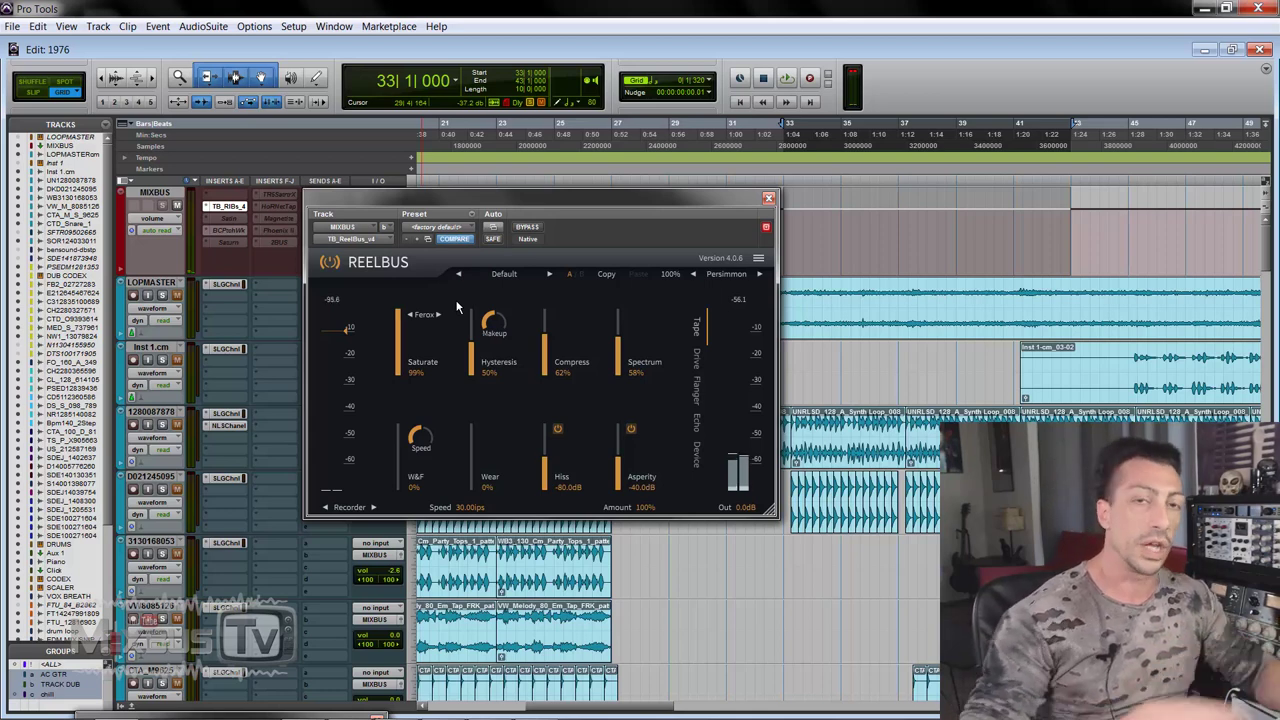
Raise the Drive curve's middle node to about 3.2 dB at 1658 Hz and return to the Tape page
click(697, 362)
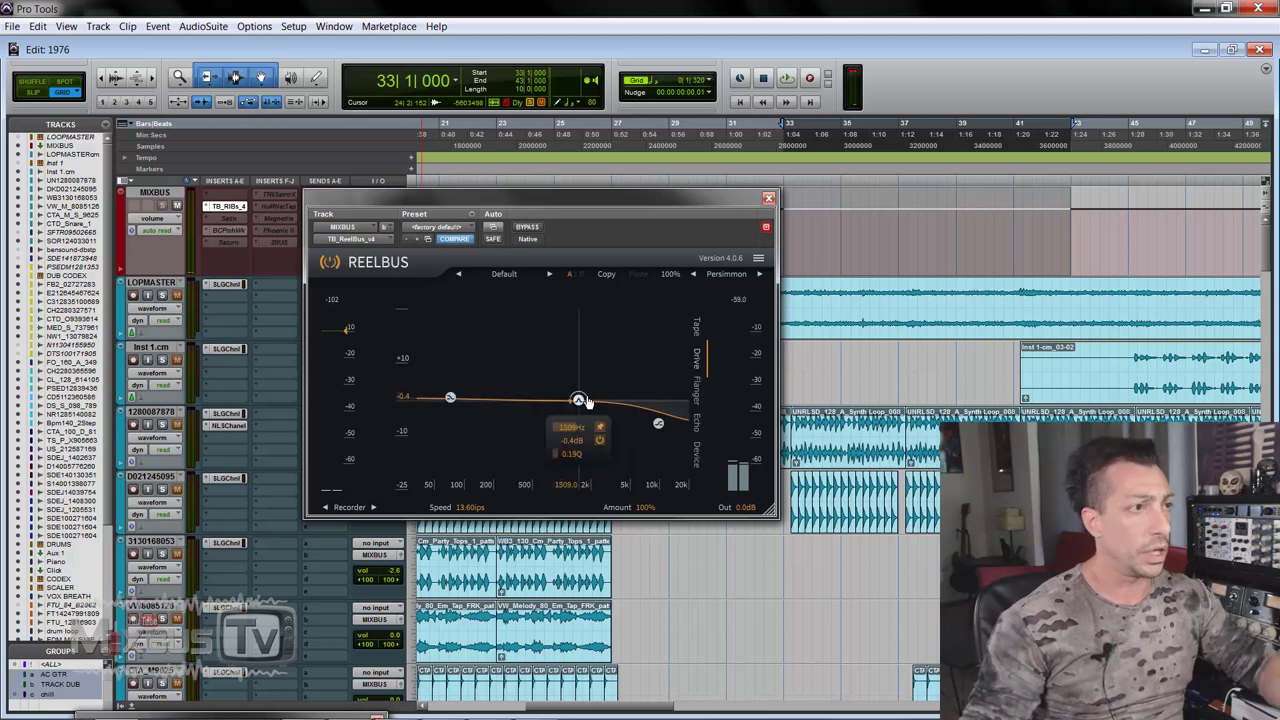
drag(579, 399, 585, 389)
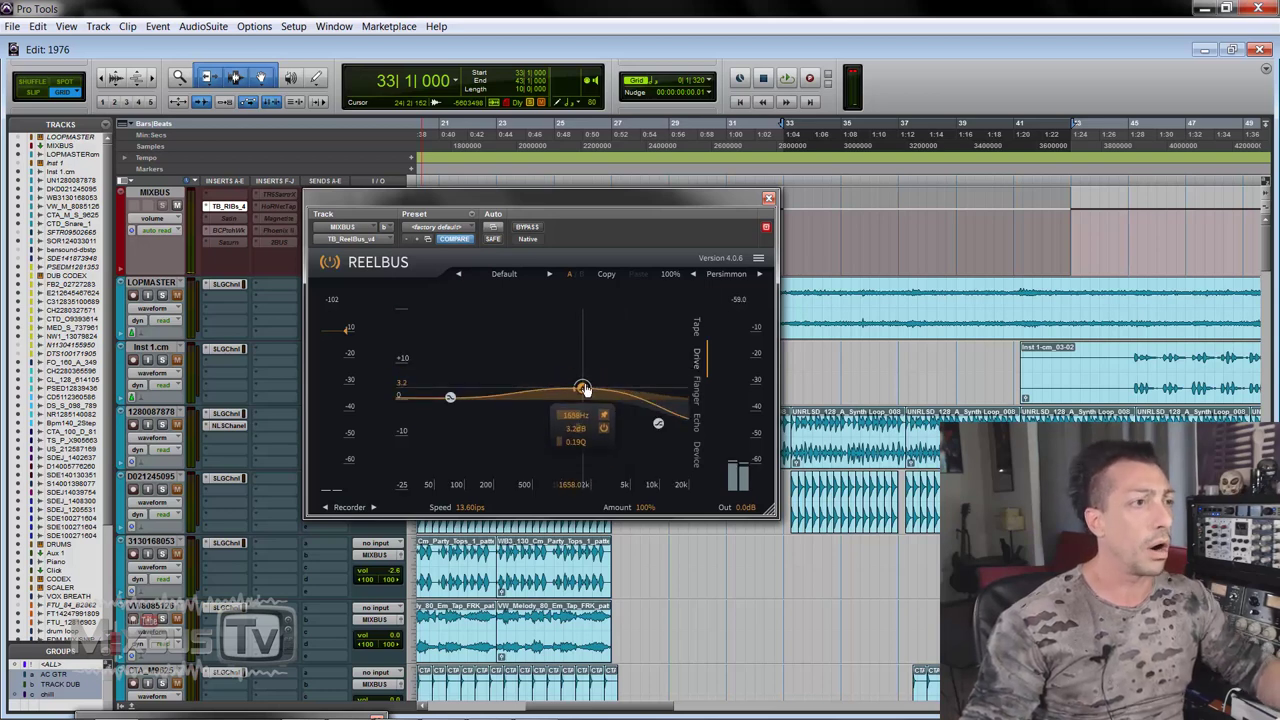
click(696, 328)
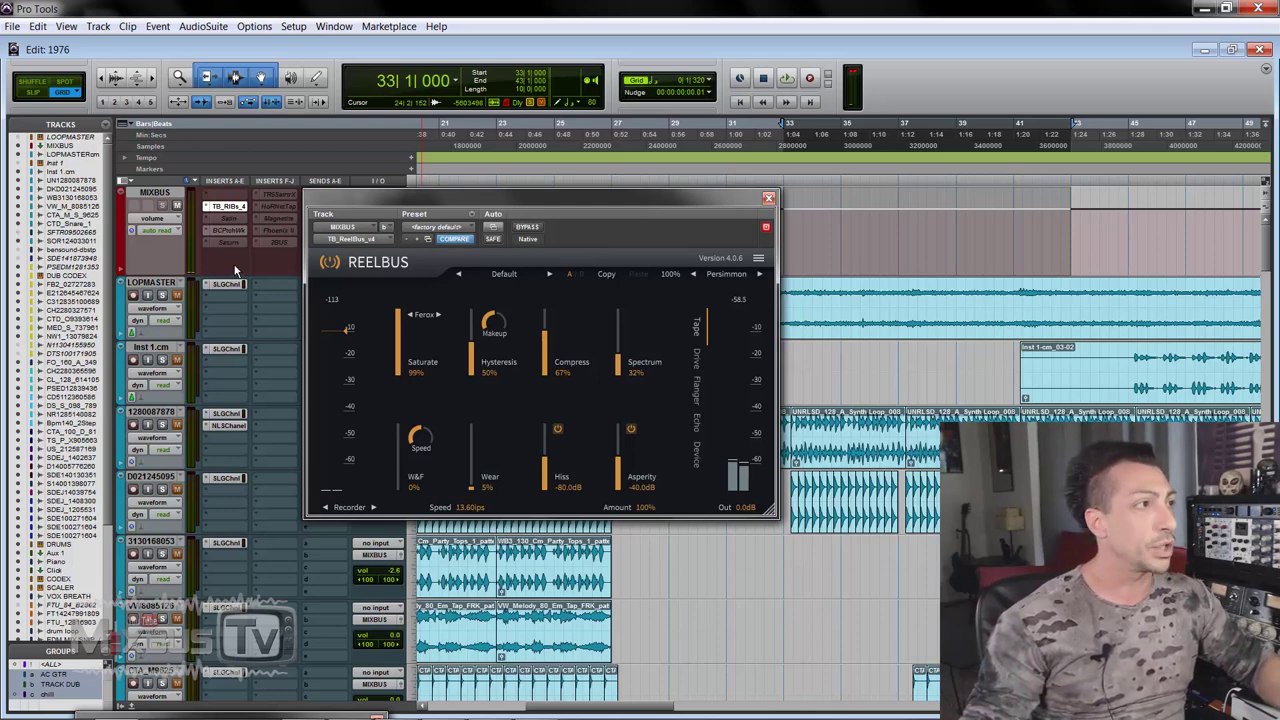
Go down to the loop tracks lower in the session and start playback from bar 1
scroll(216, 290, down, 5)
scroll(165, 402, down, 10)
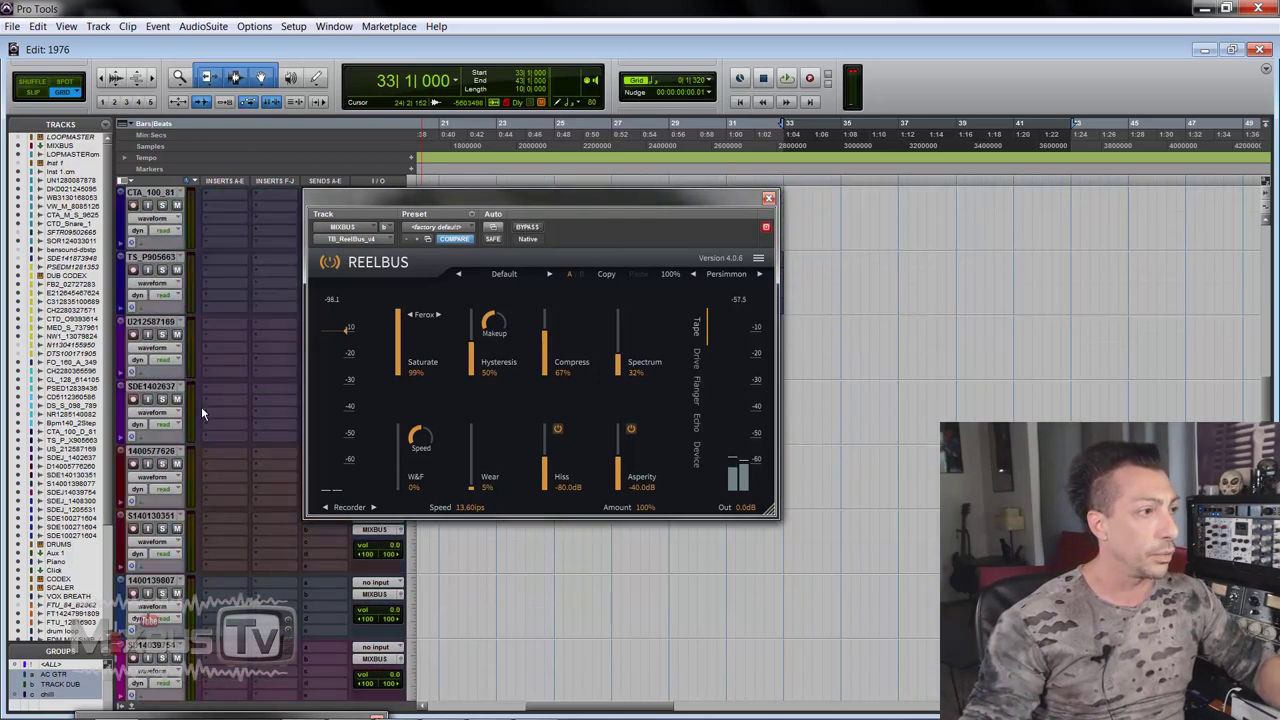
scroll(211, 523, down, 5)
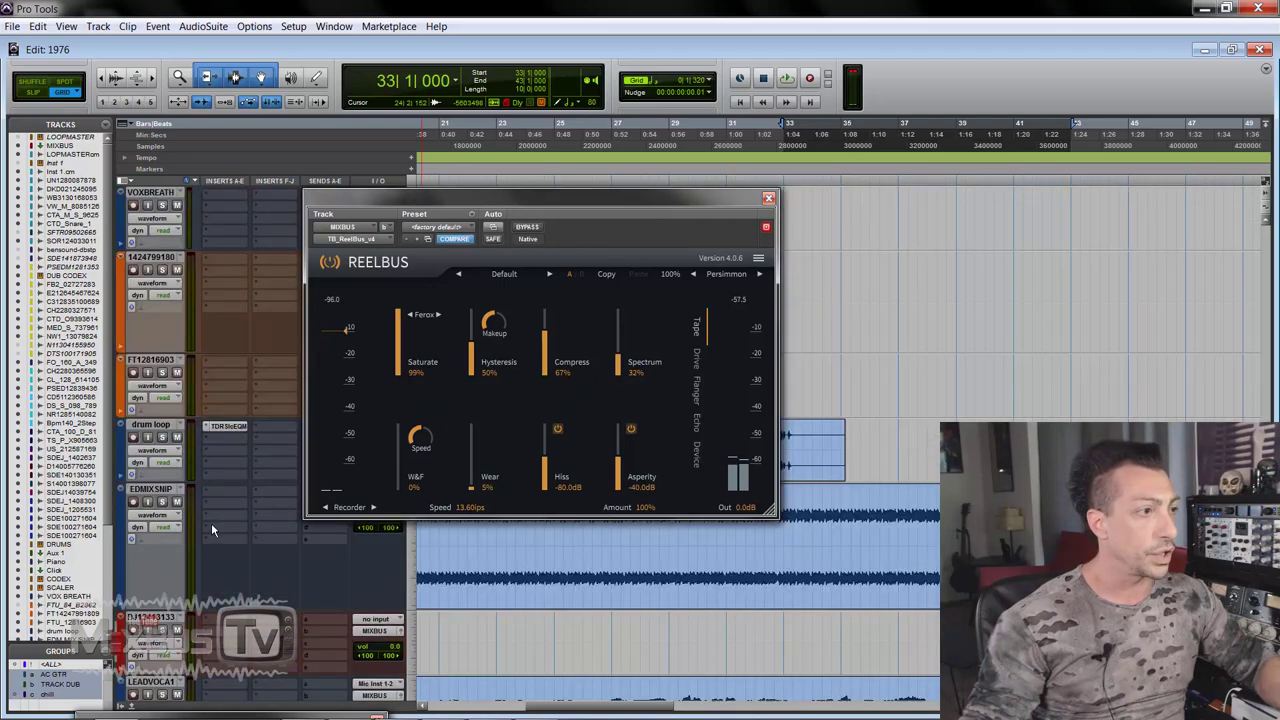
key(Return)
key(space)
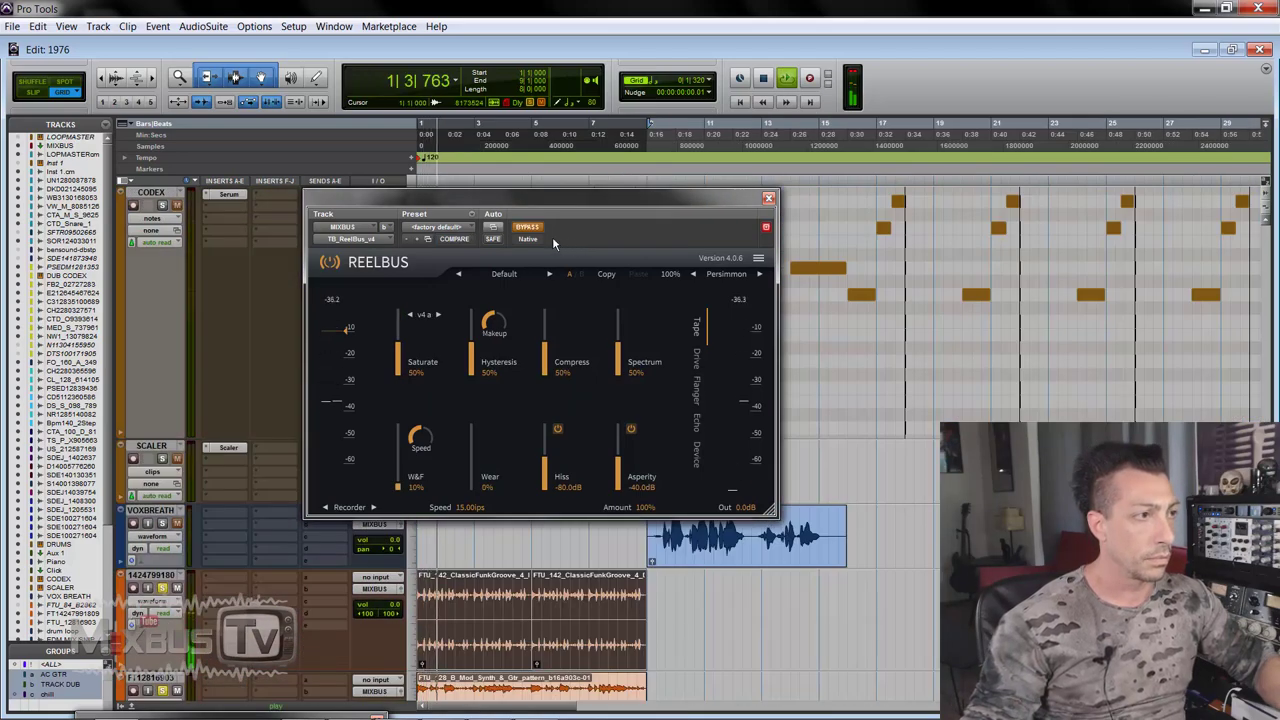
Take ReelBus out of bypass during playback and raise its Spectrum amount to 100%
click(537, 230)
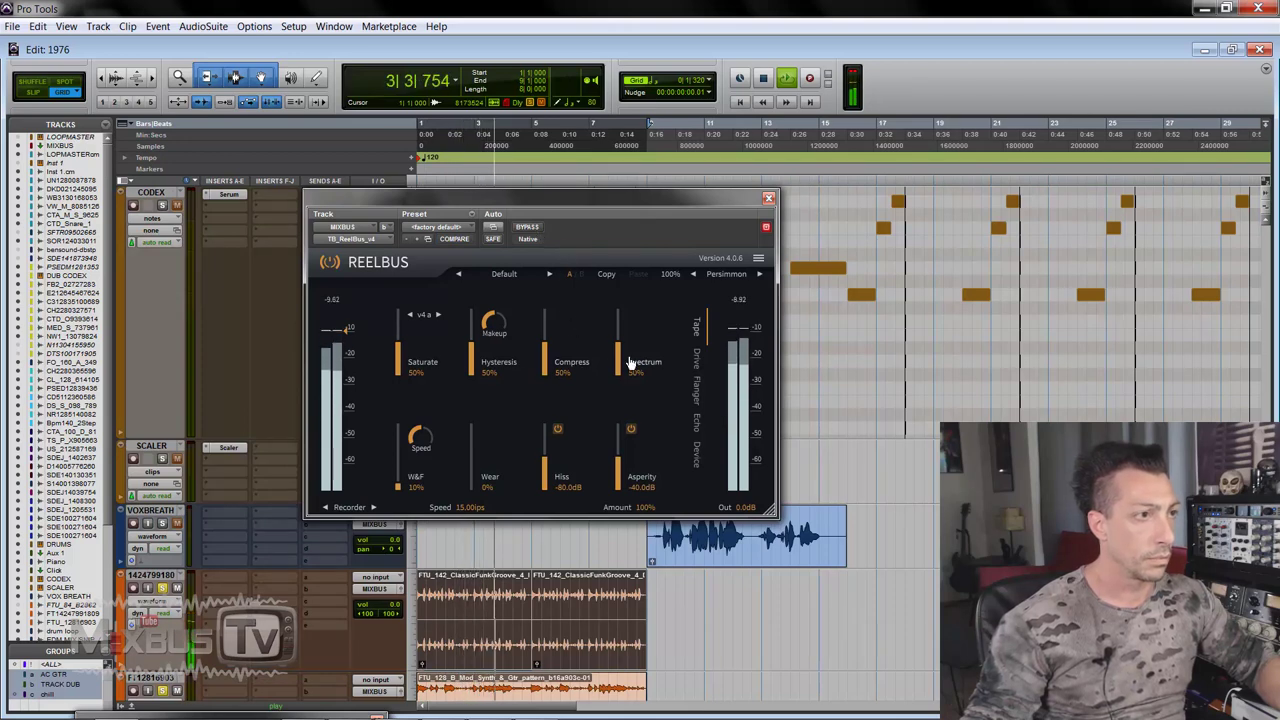
drag(618, 362, 614, 251)
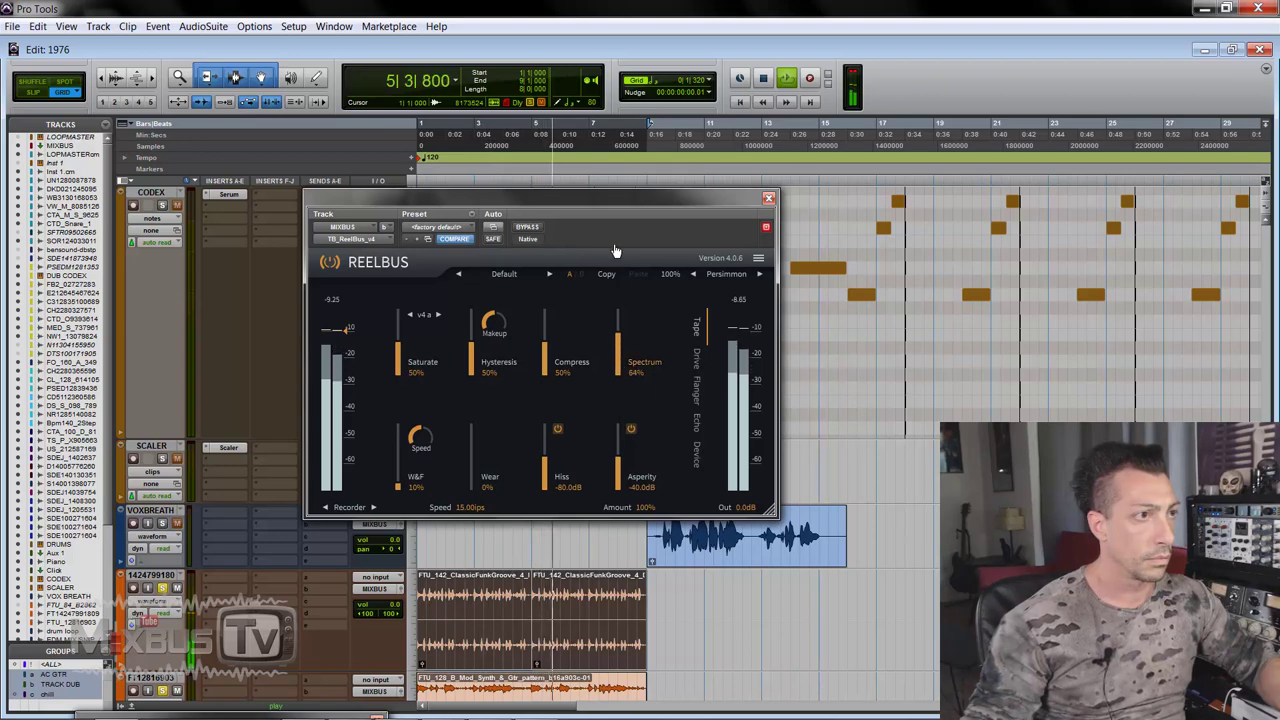
click(640, 362)
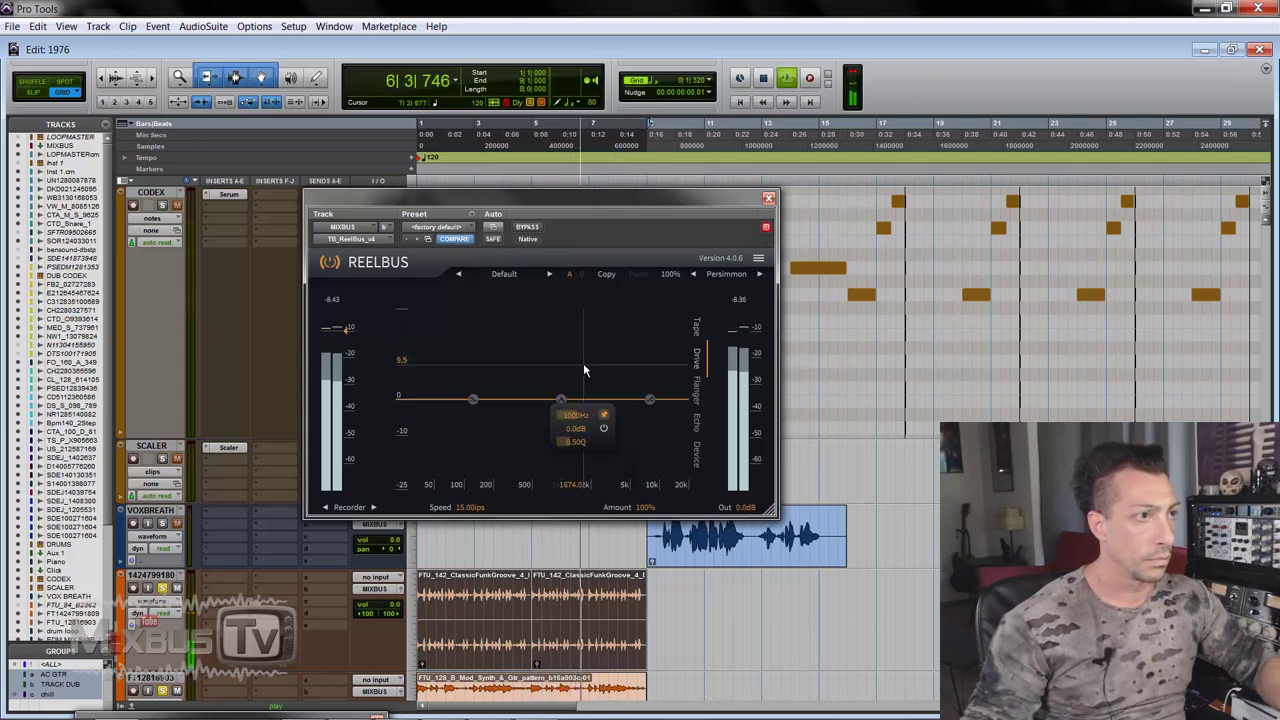
Shape the Drive curve with the high node at 7281 Hz and -8.0 dB, a lower-frequency low node and a slight middle boost
drag(648, 405, 643, 449)
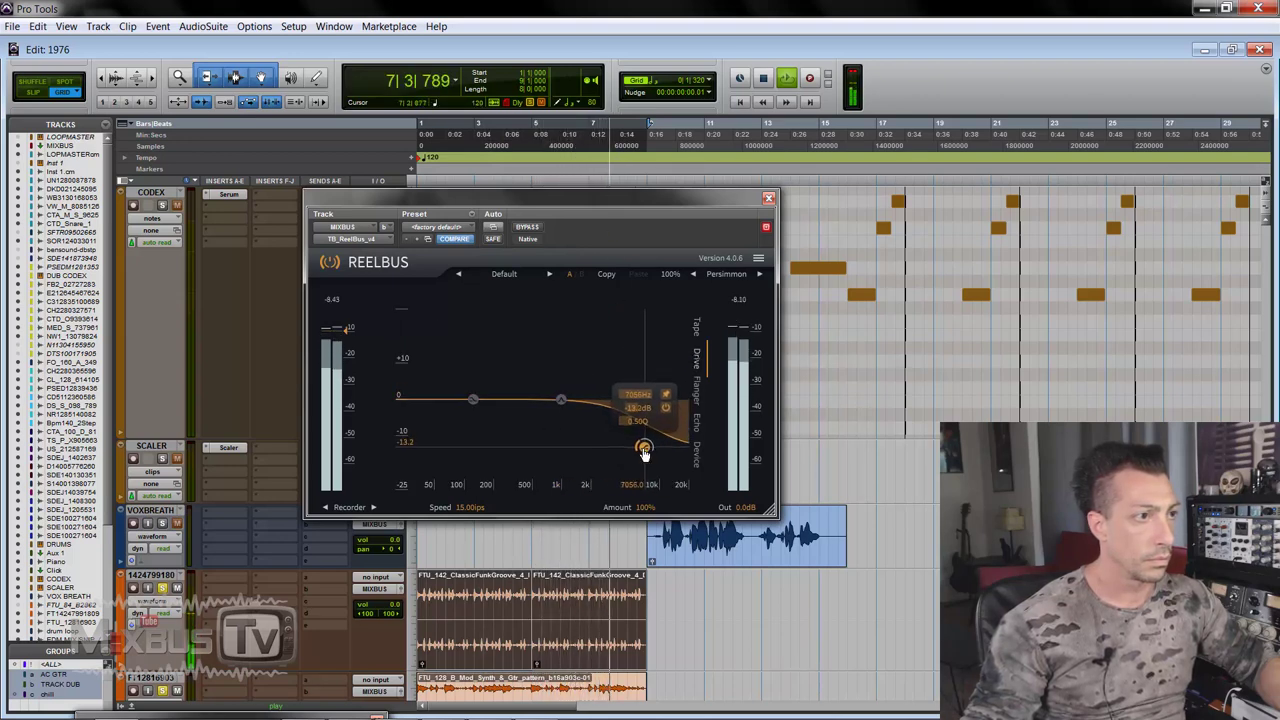
drag(562, 401, 457, 398)
drag(644, 447, 645, 428)
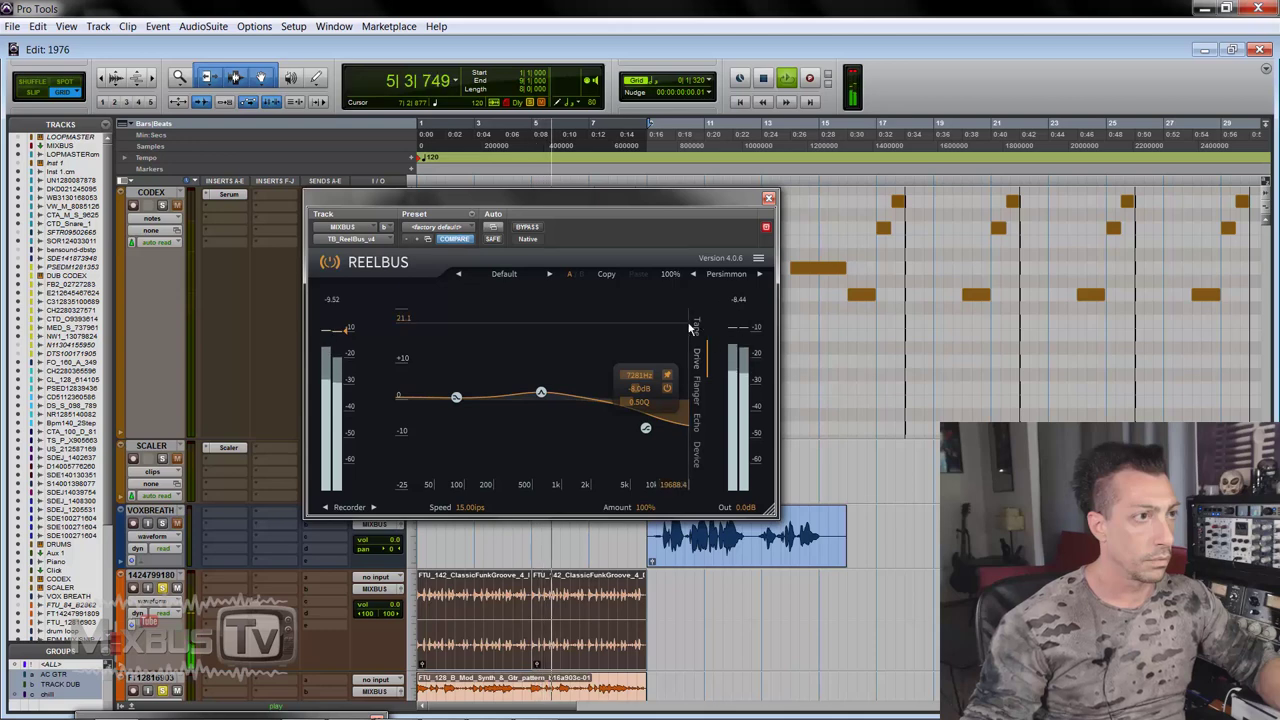
Set Saturate to 69% on the Tape page and stop playback
click(697, 327)
drag(409, 364, 397, 400)
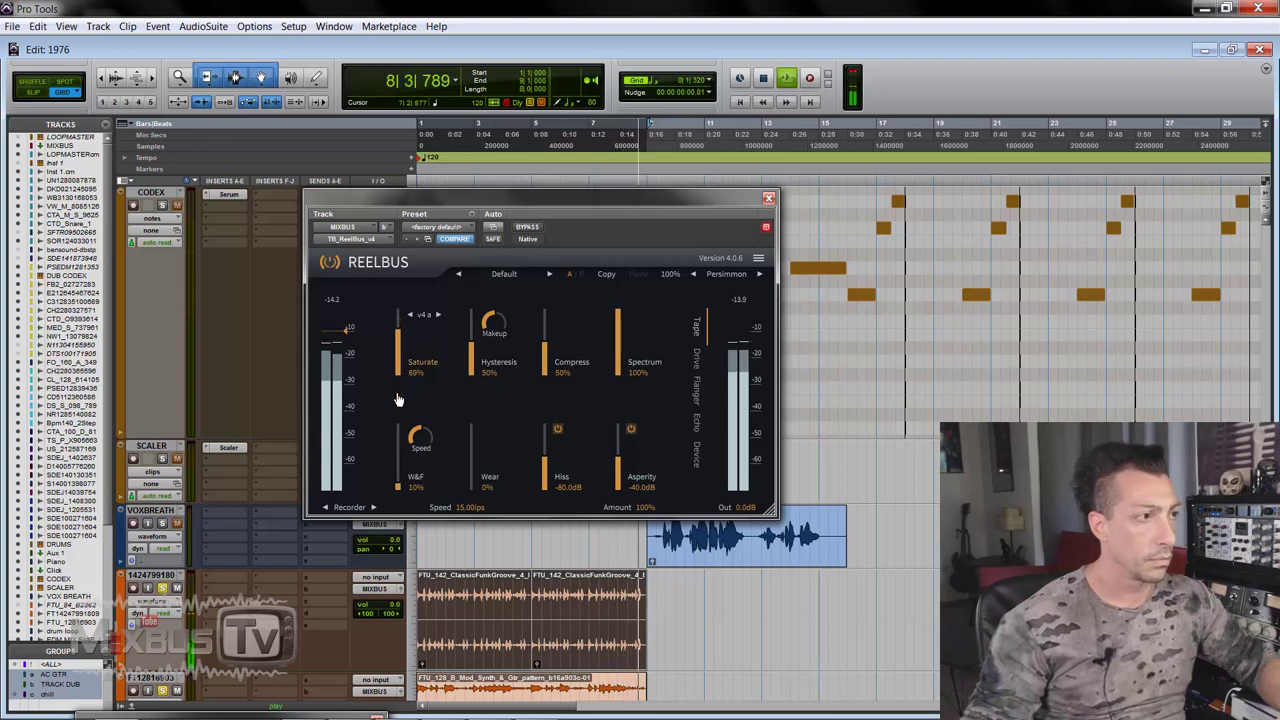
key(space)
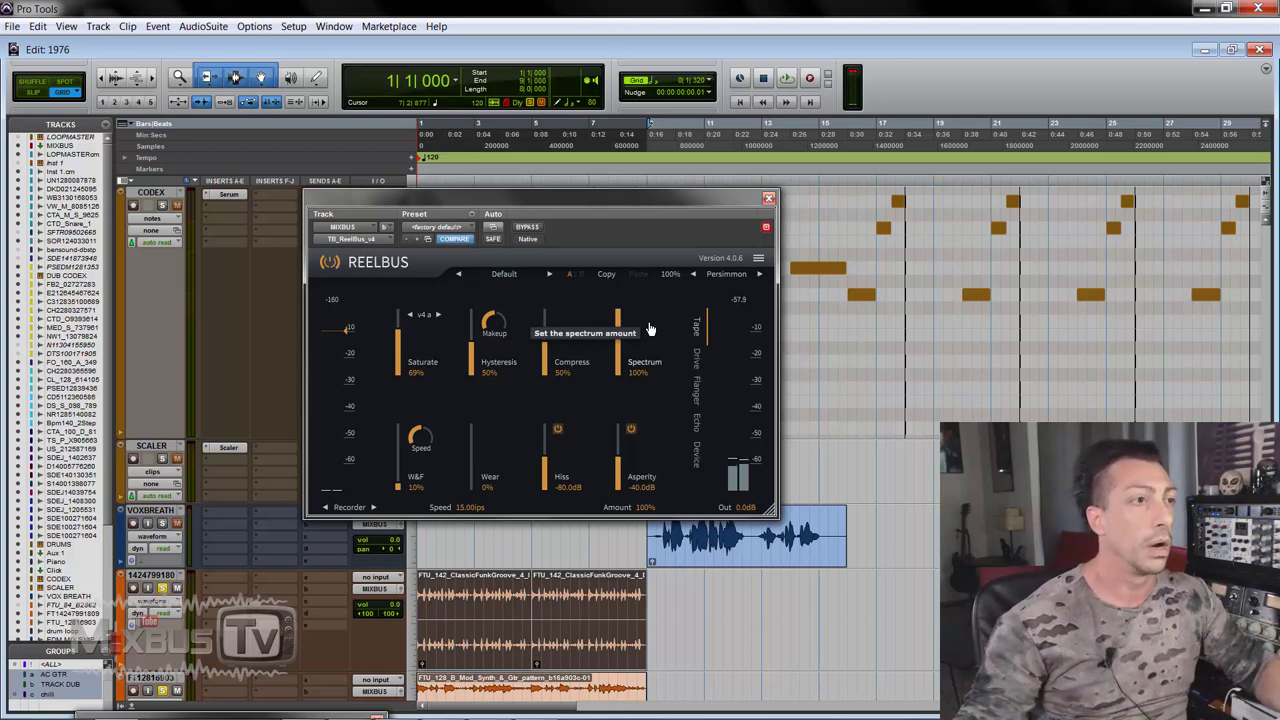
Look through ReelBus's other pages to the Device settings, return to the Tape page and nudge the plug-in window
drag(691, 366, 698, 460)
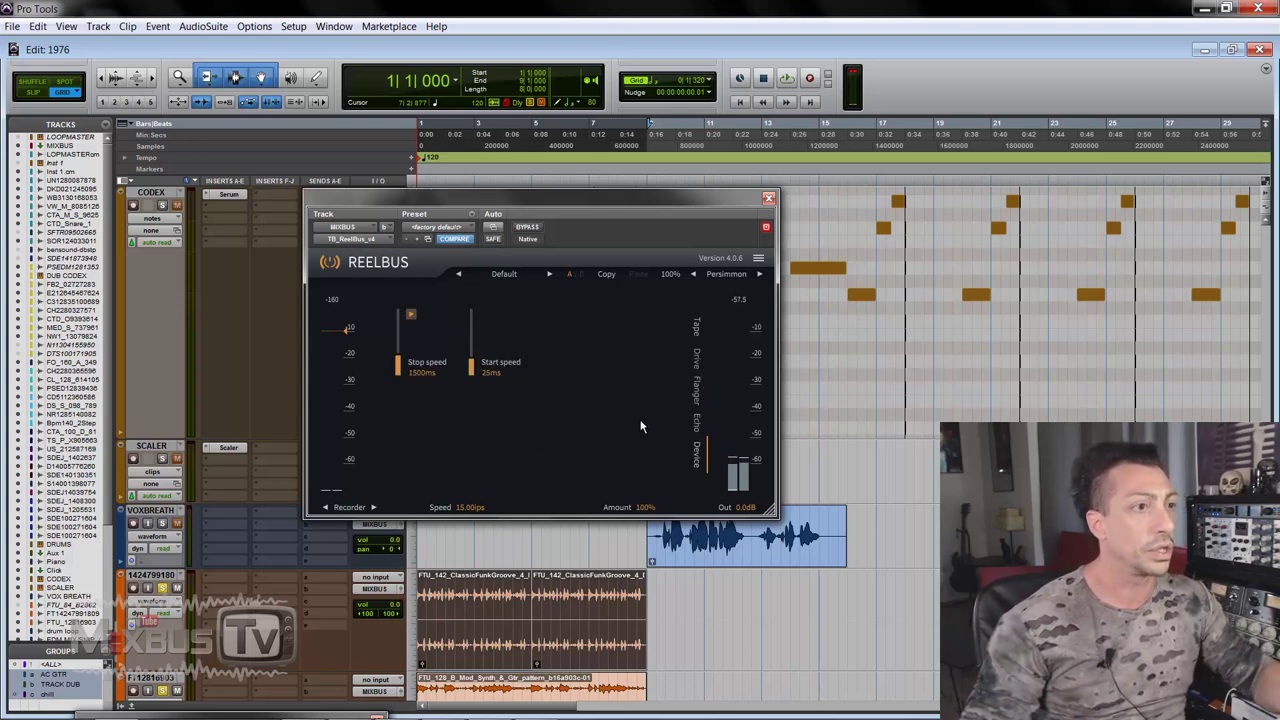
click(697, 330)
drag(628, 236, 634, 244)
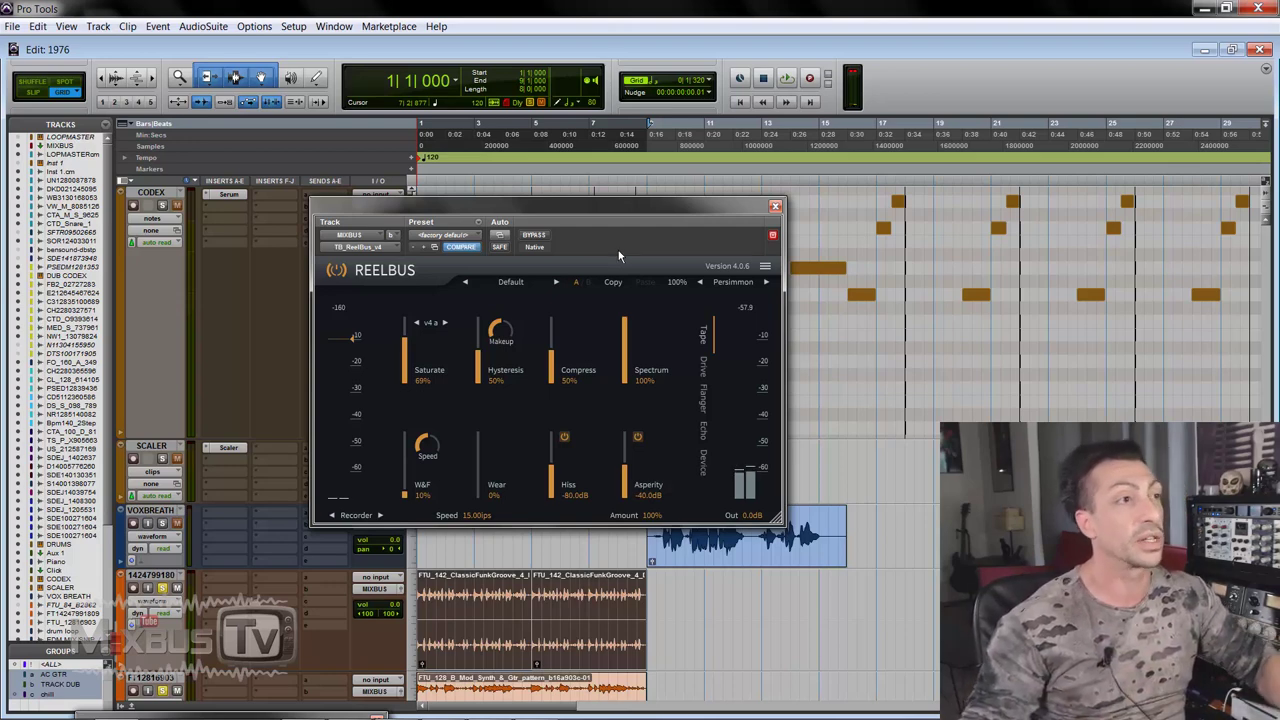
drag(602, 213, 600, 210)
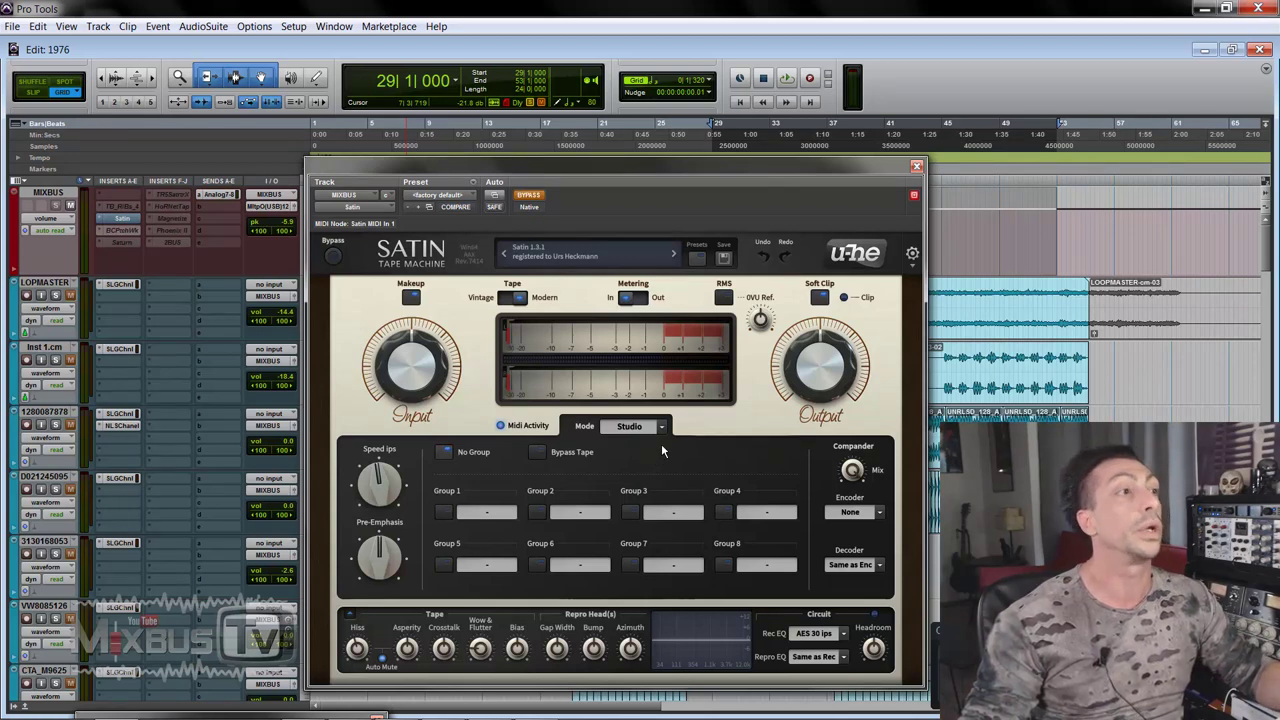
Examine Satin's gain controls, tape type, wow and flutter and Rec EQ options
mouse_move(858, 370)
mouse_move(519, 300)
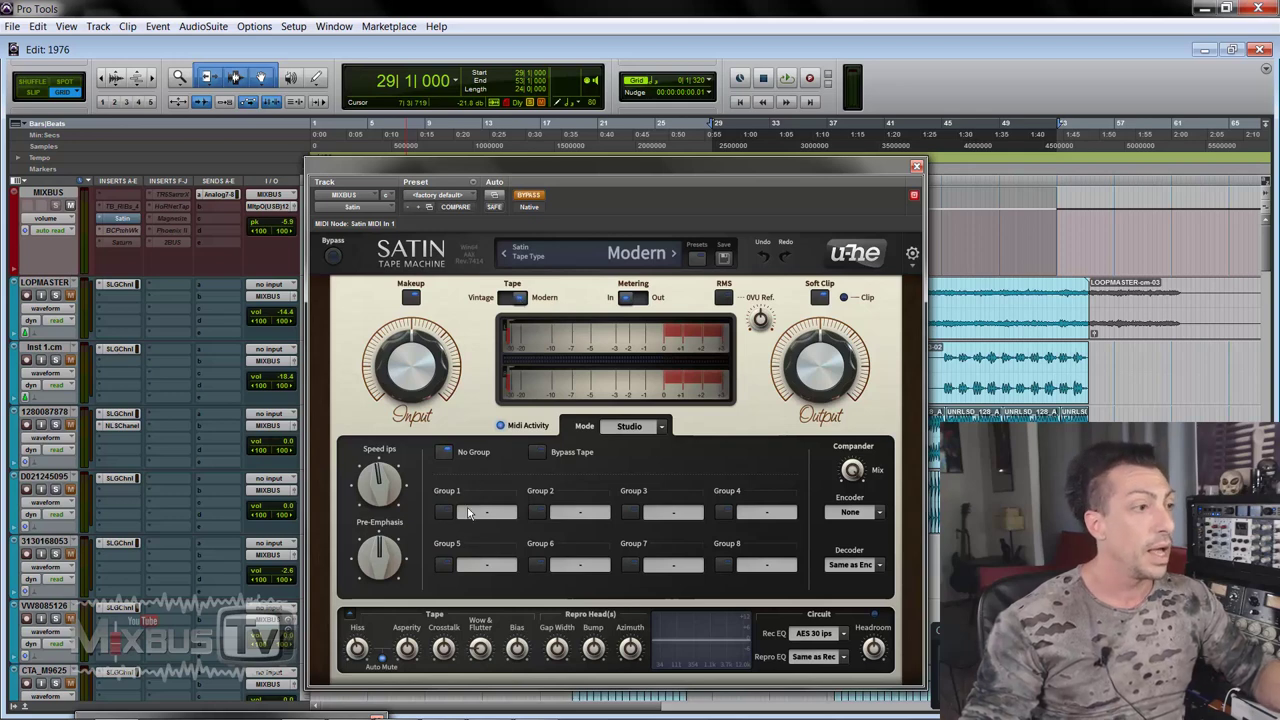
mouse_move(470, 650)
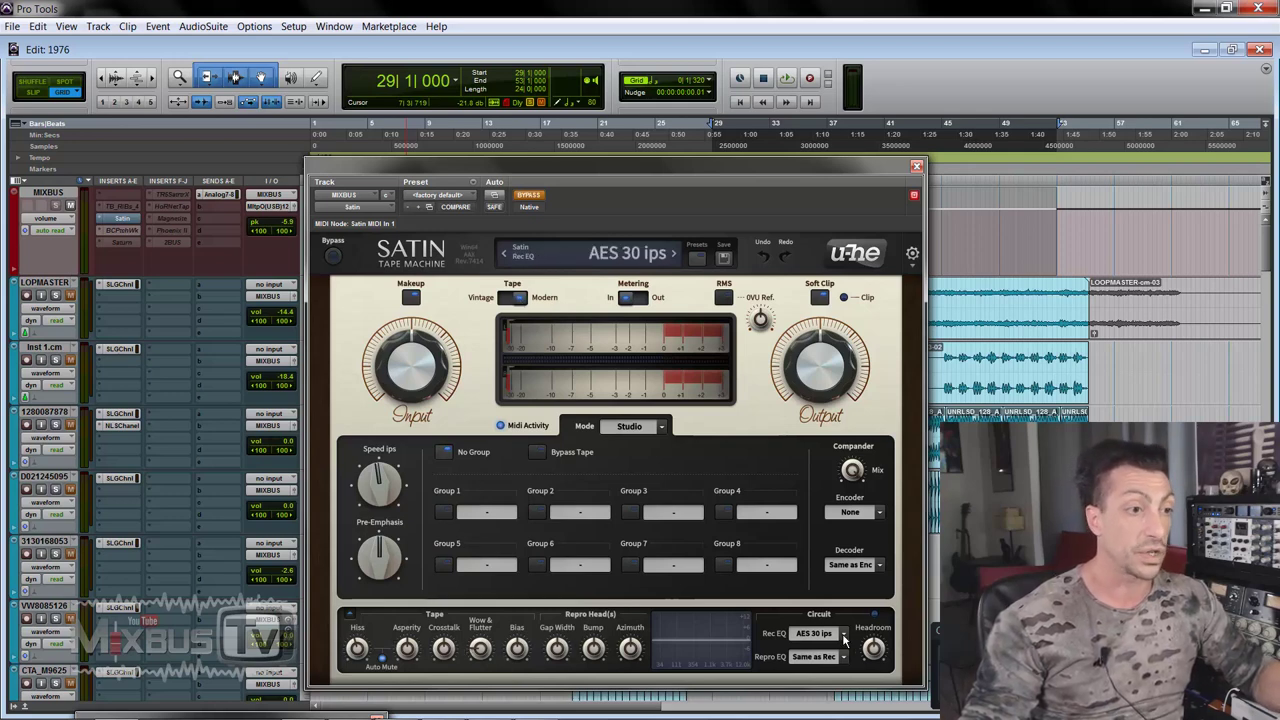
click(843, 637)
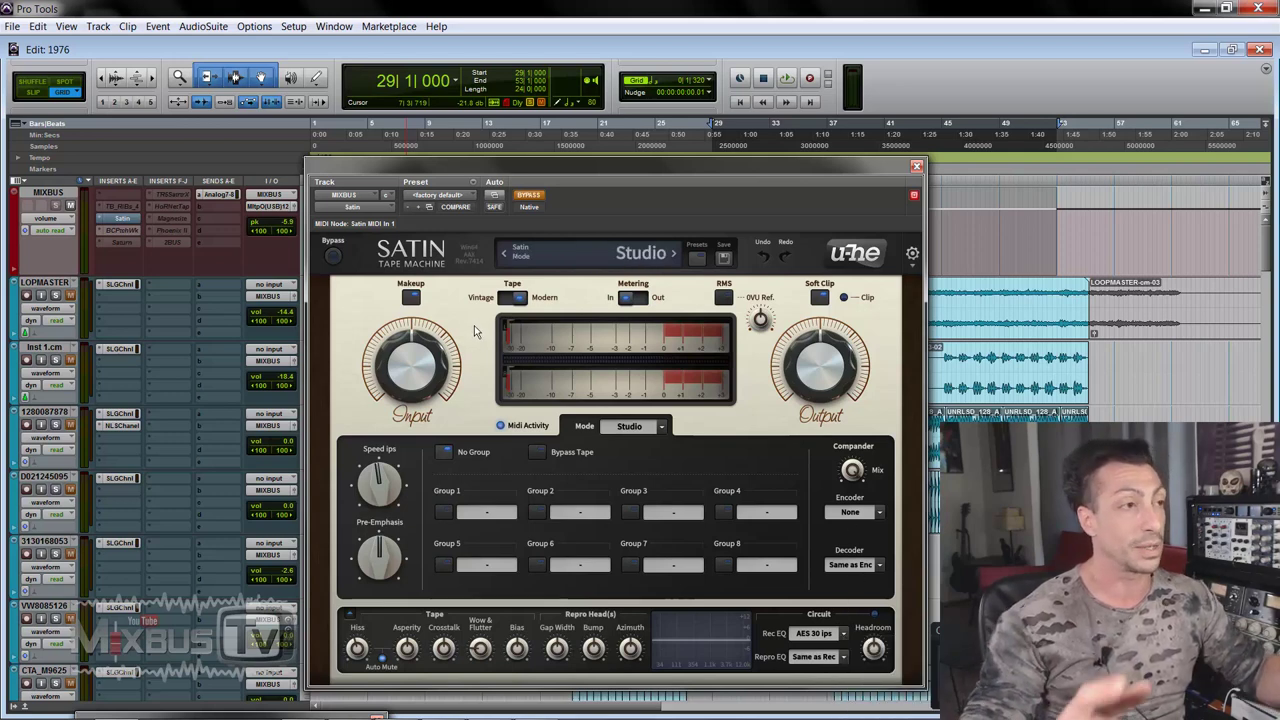
mouse_move(378, 317)
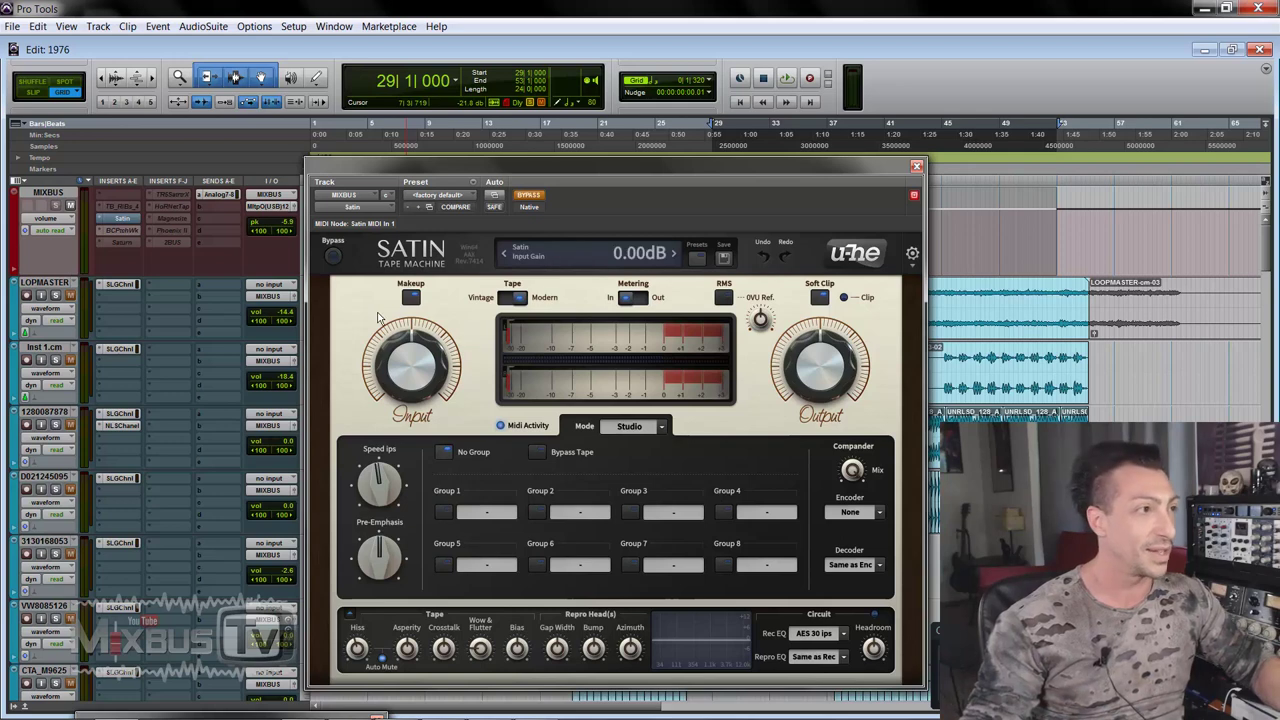
Play the mix through Satin with bypass off and switch its tape type to Vintage
key(space)
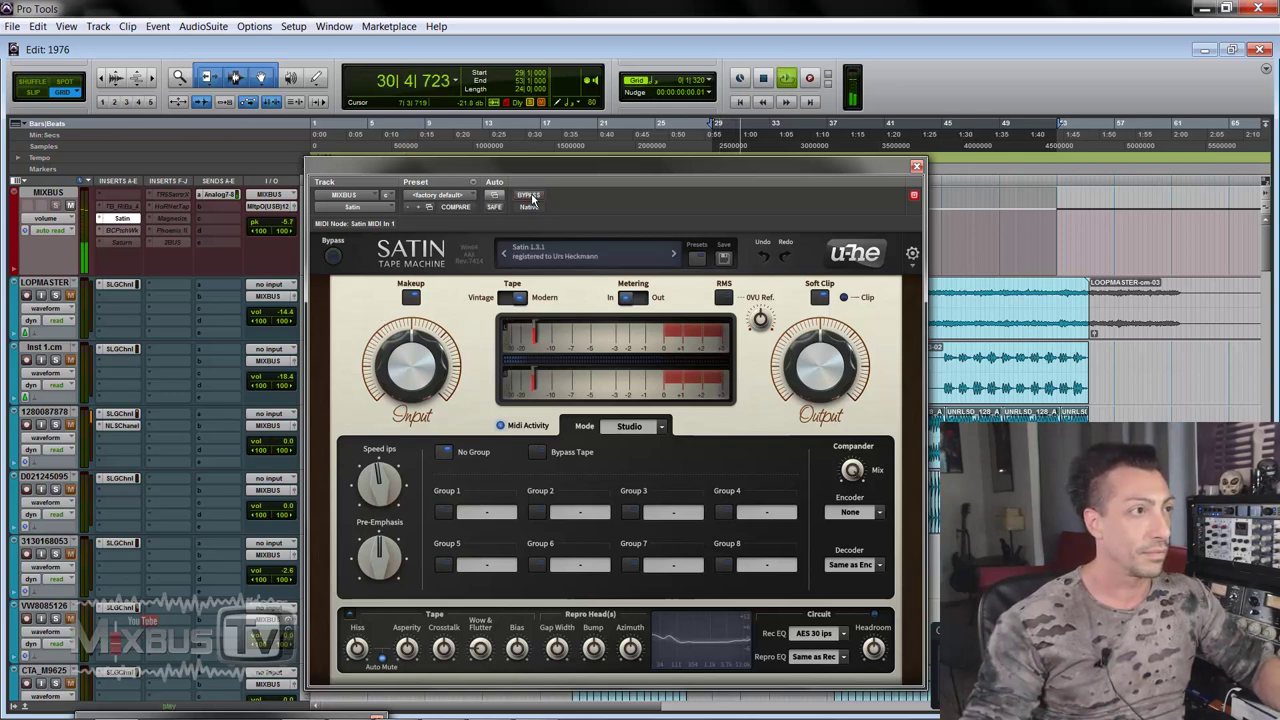
mouse_move(397, 347)
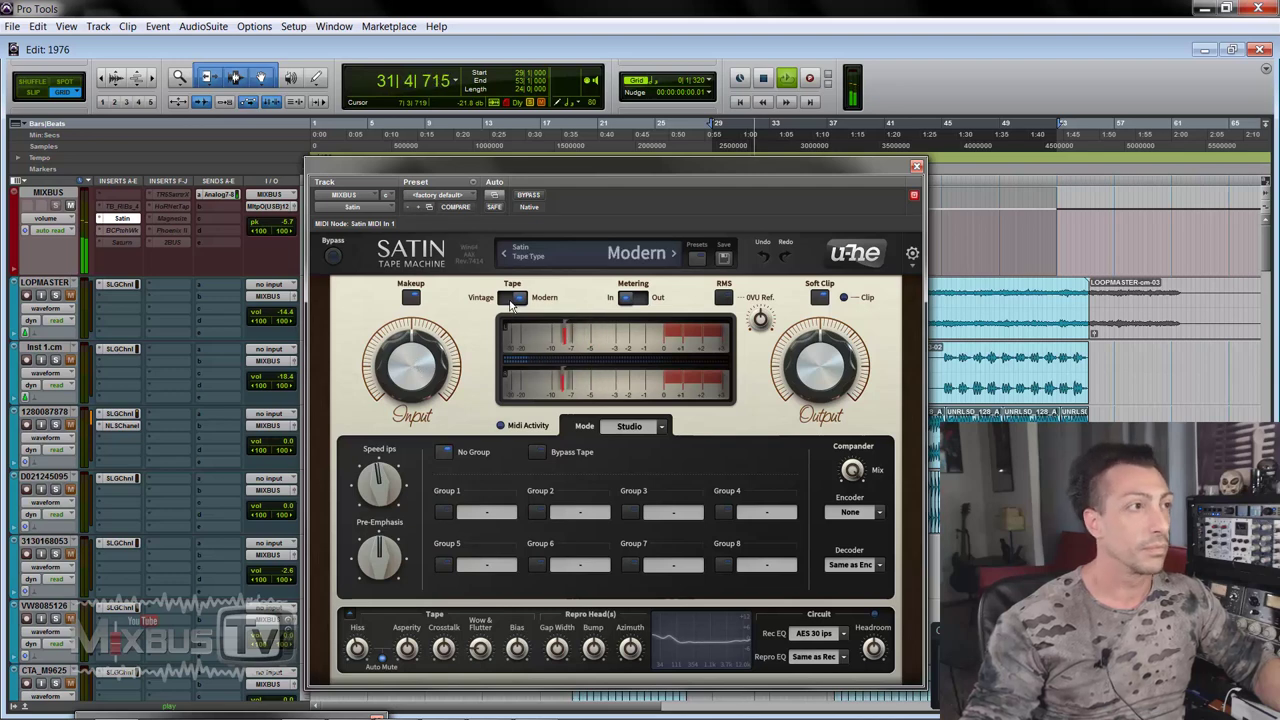
click(511, 303)
Audition an input gain adjustment in Satin and bypass the plug-in to compare with the unprocessed mix
mouse_move(418, 383)
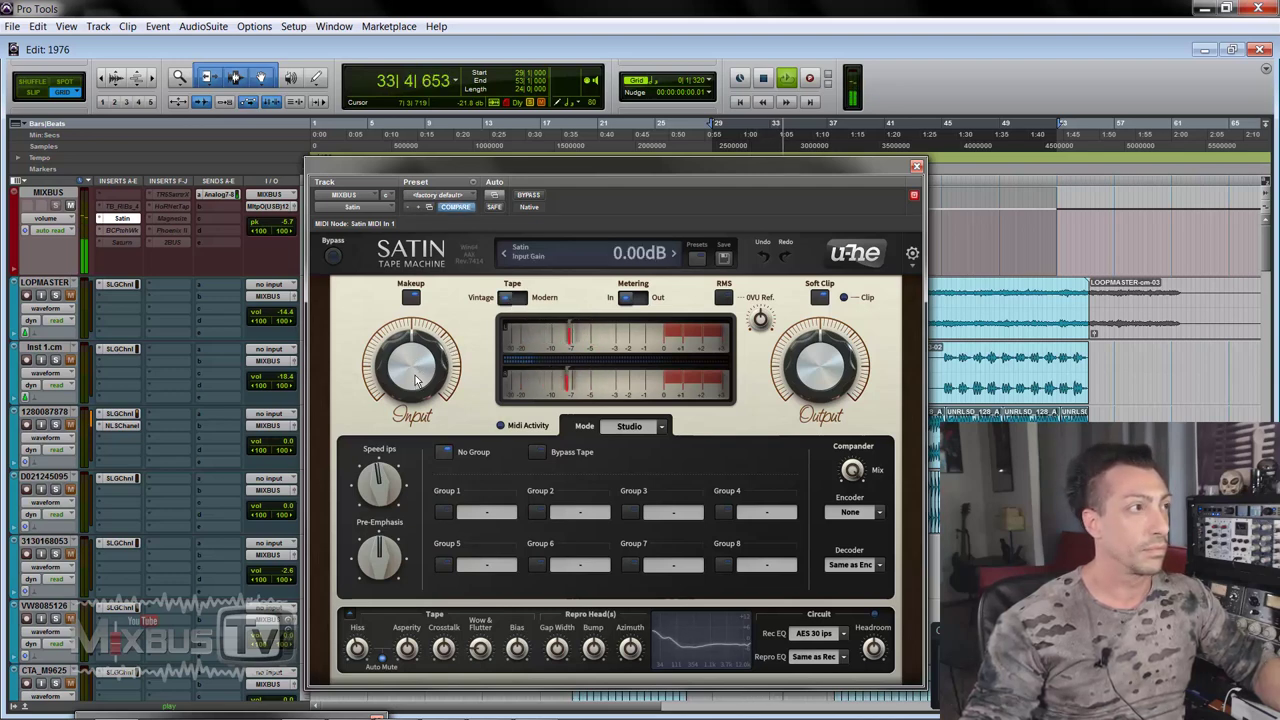
drag(418, 383, 417, 362)
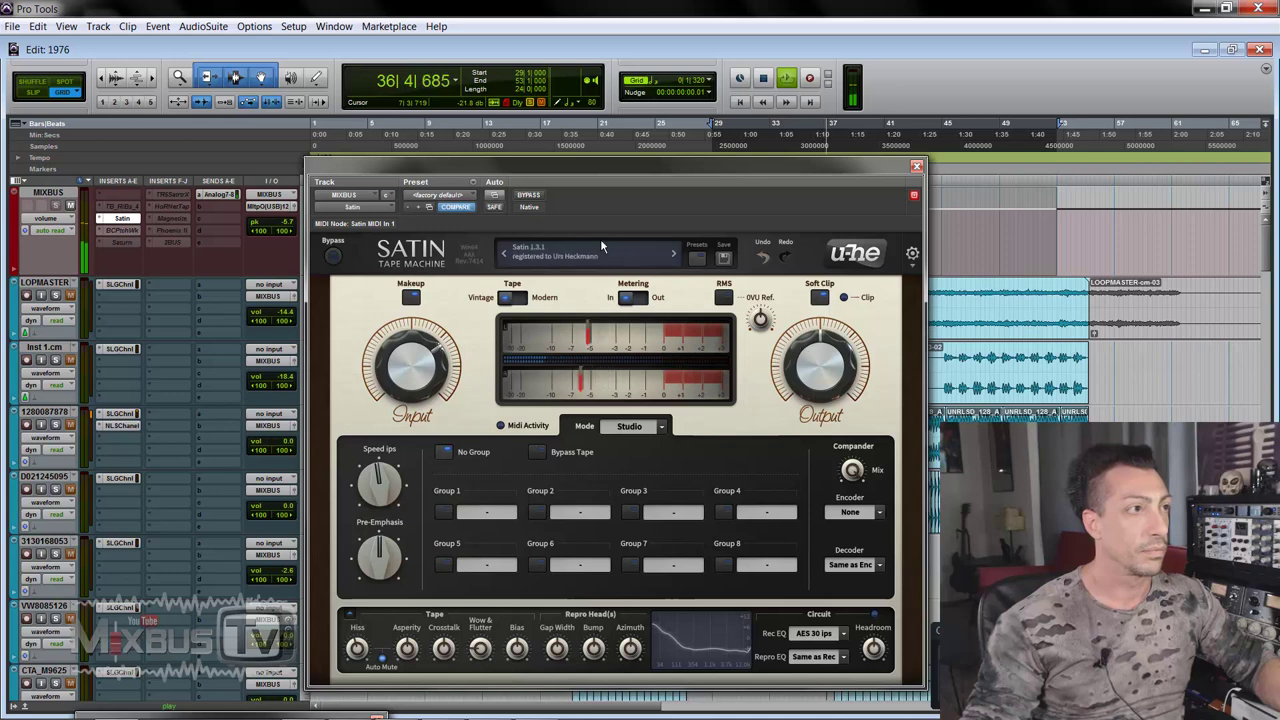
click(531, 196)
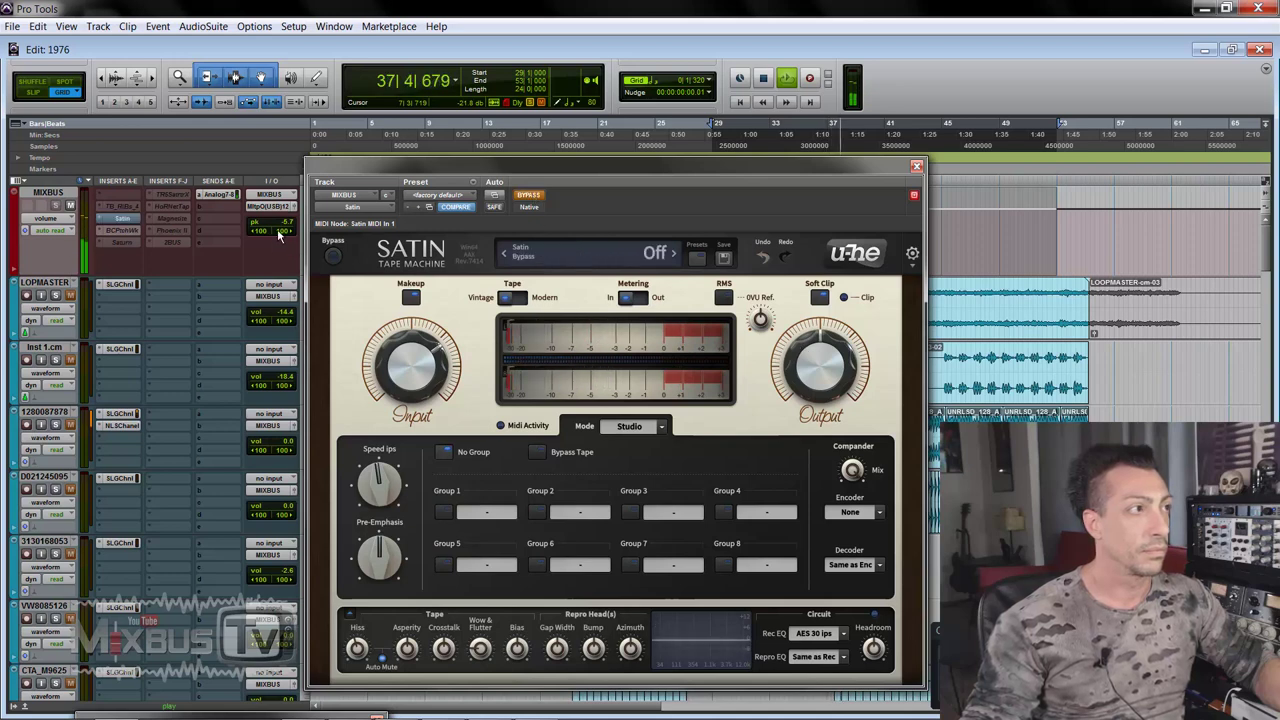
Take Satin out of bypass to hear the processed mix, then bypass it and play the unprocessed mix from bar 29
click(531, 196)
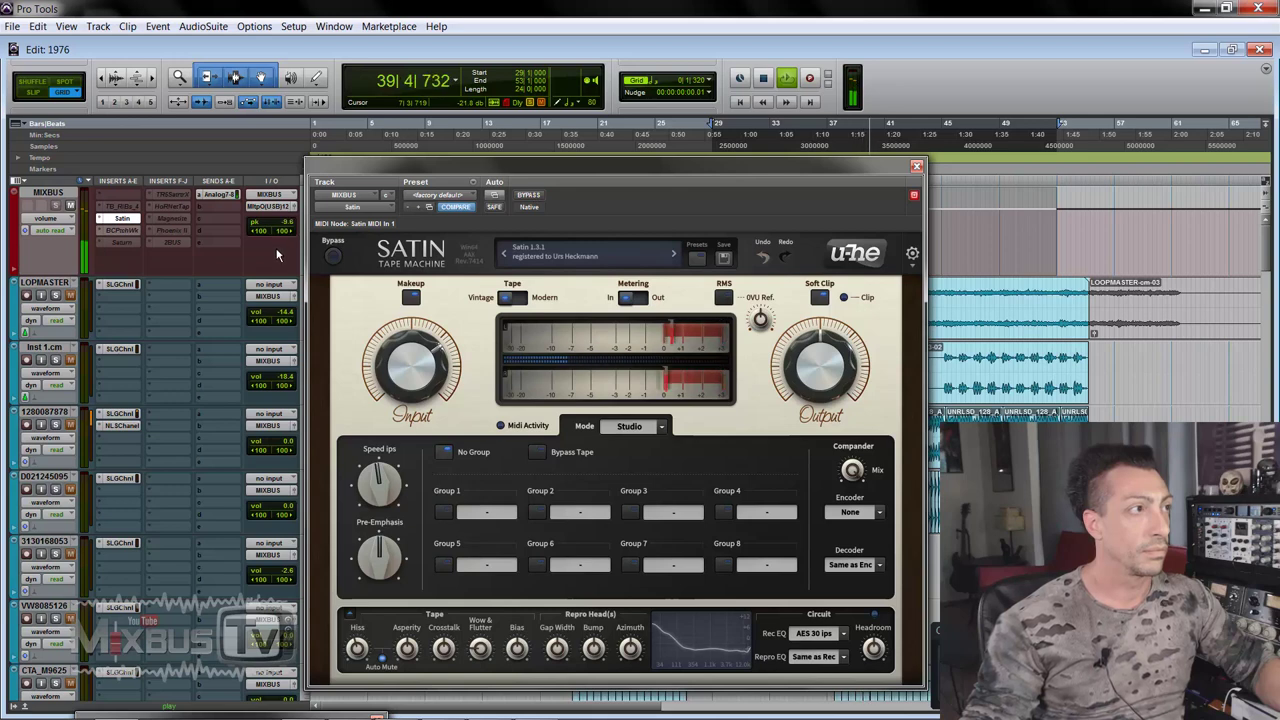
key(space)
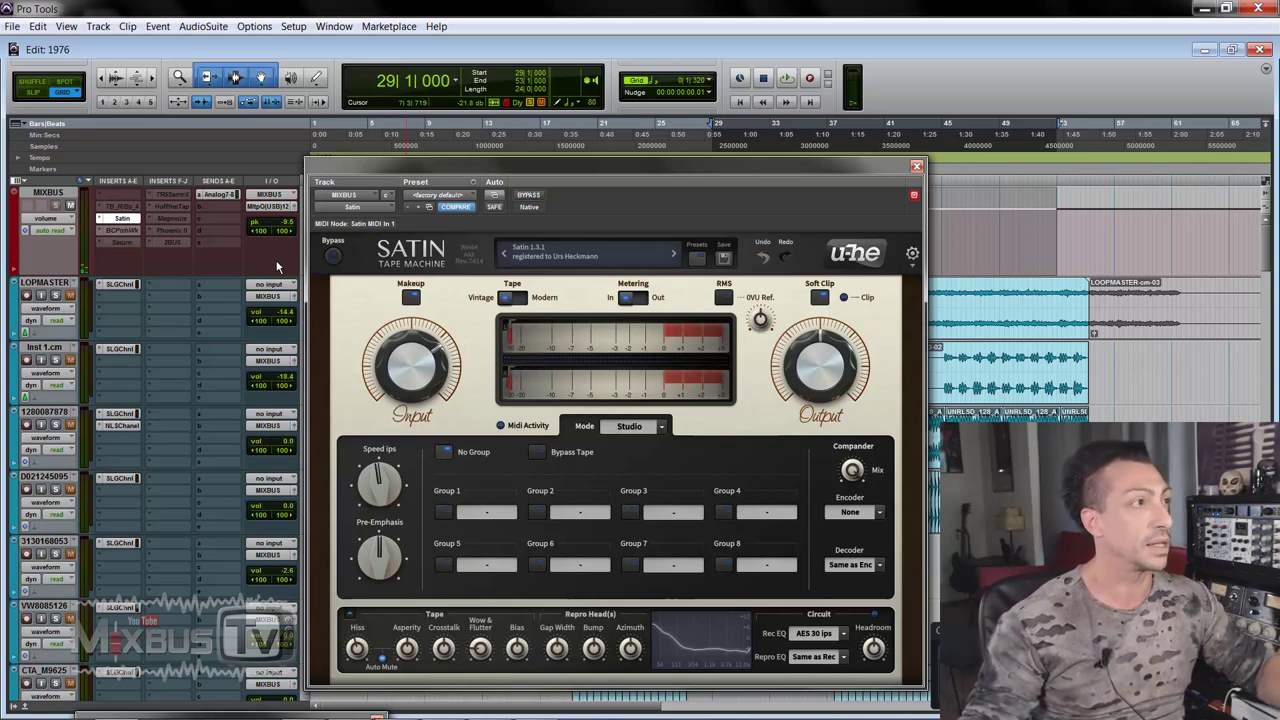
key(ctrl+b)
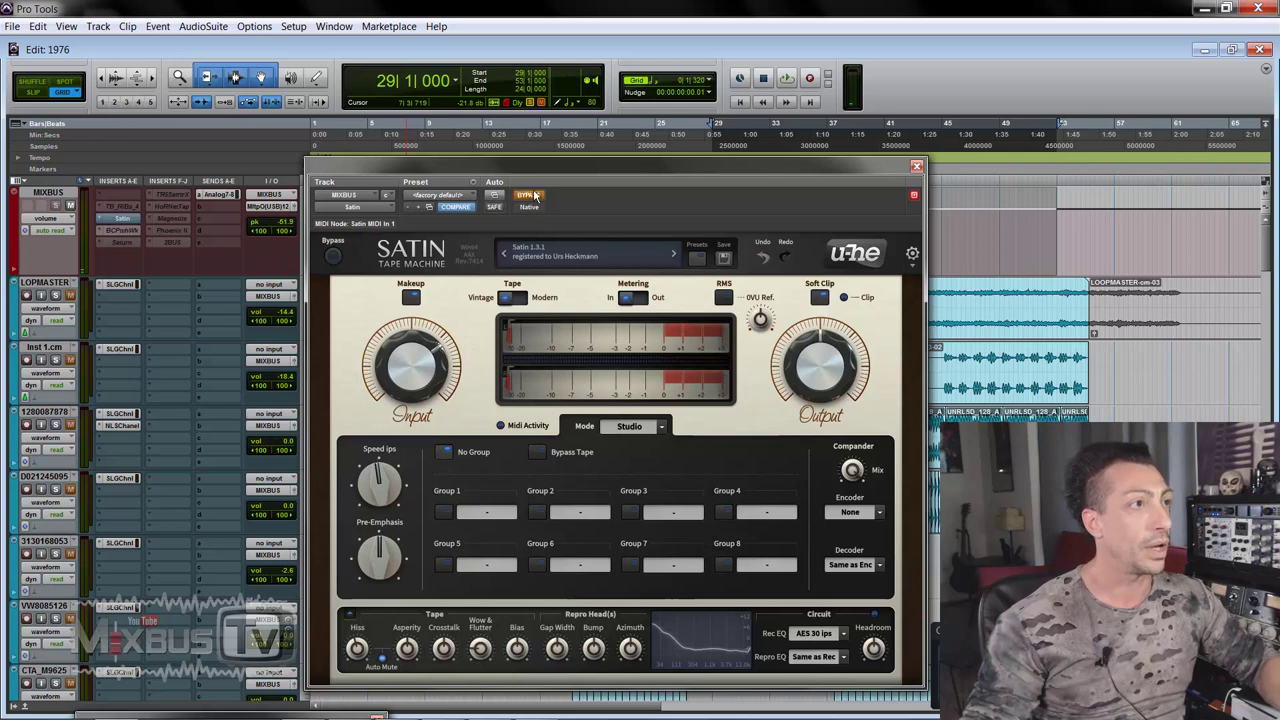
key(space)
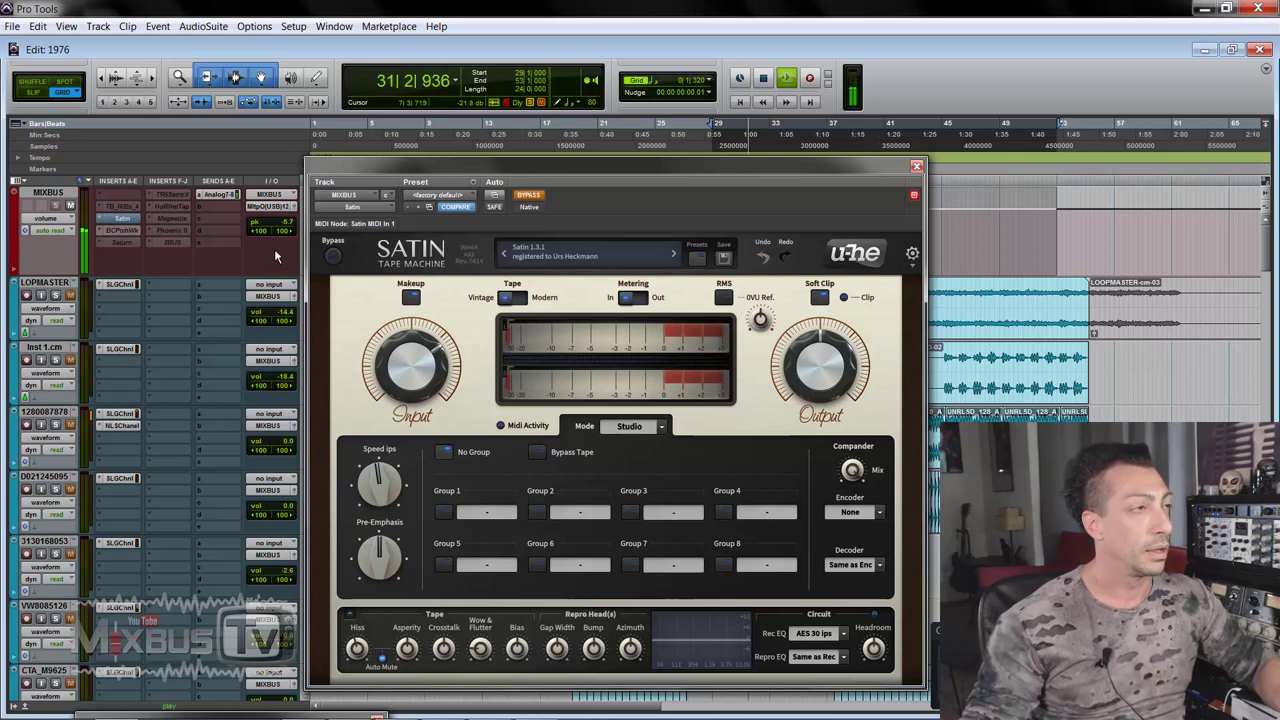
key(space)
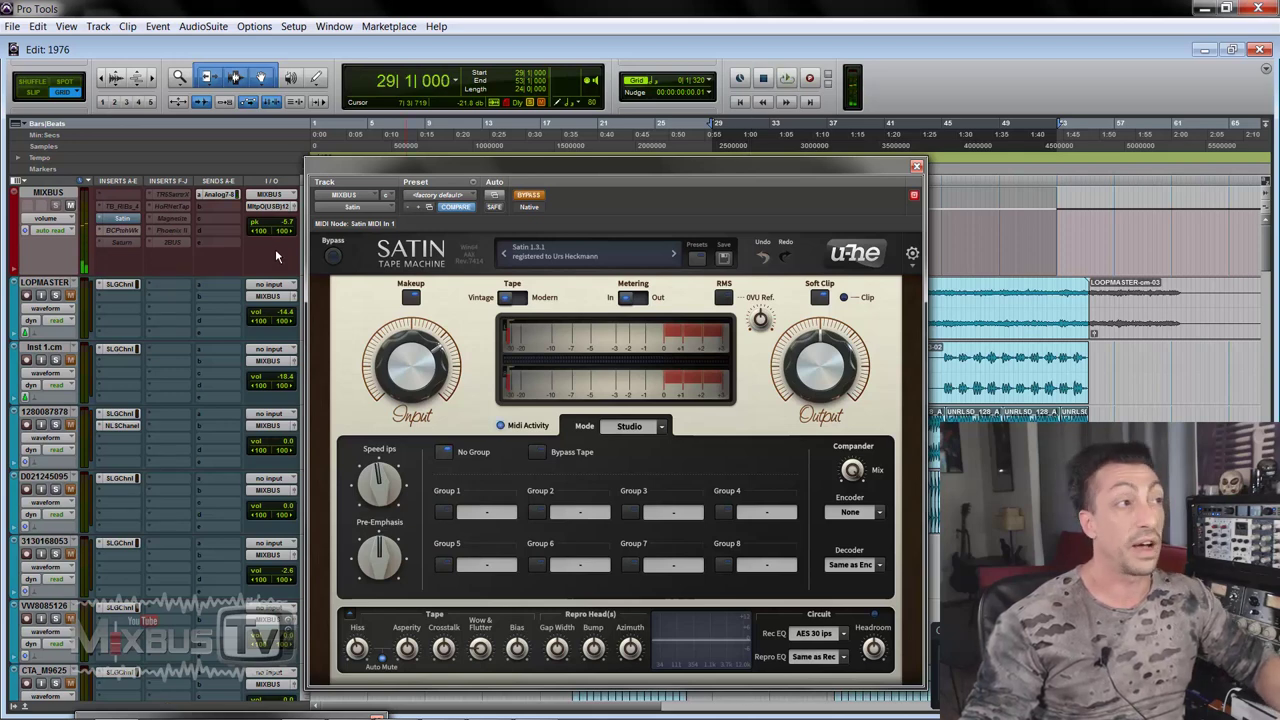
Turn Satin's bypass off and play the processed mix from bar 29 for comparison
click(529, 197)
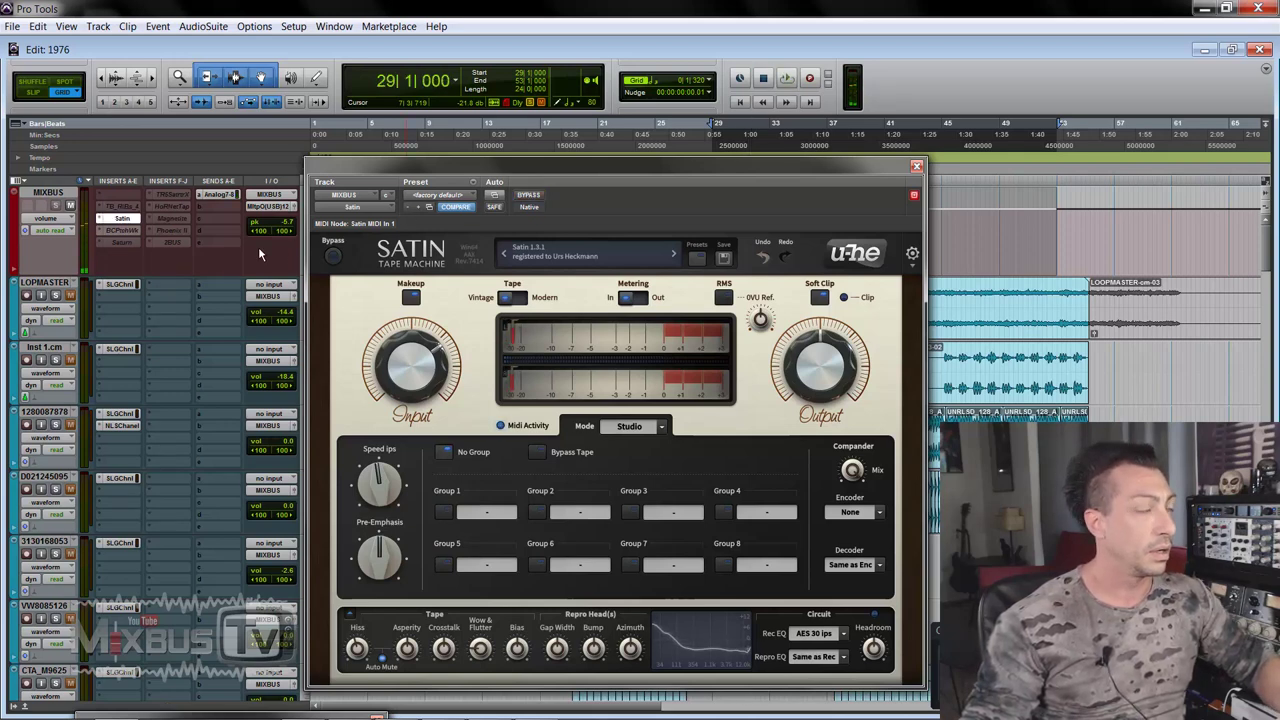
key(space)
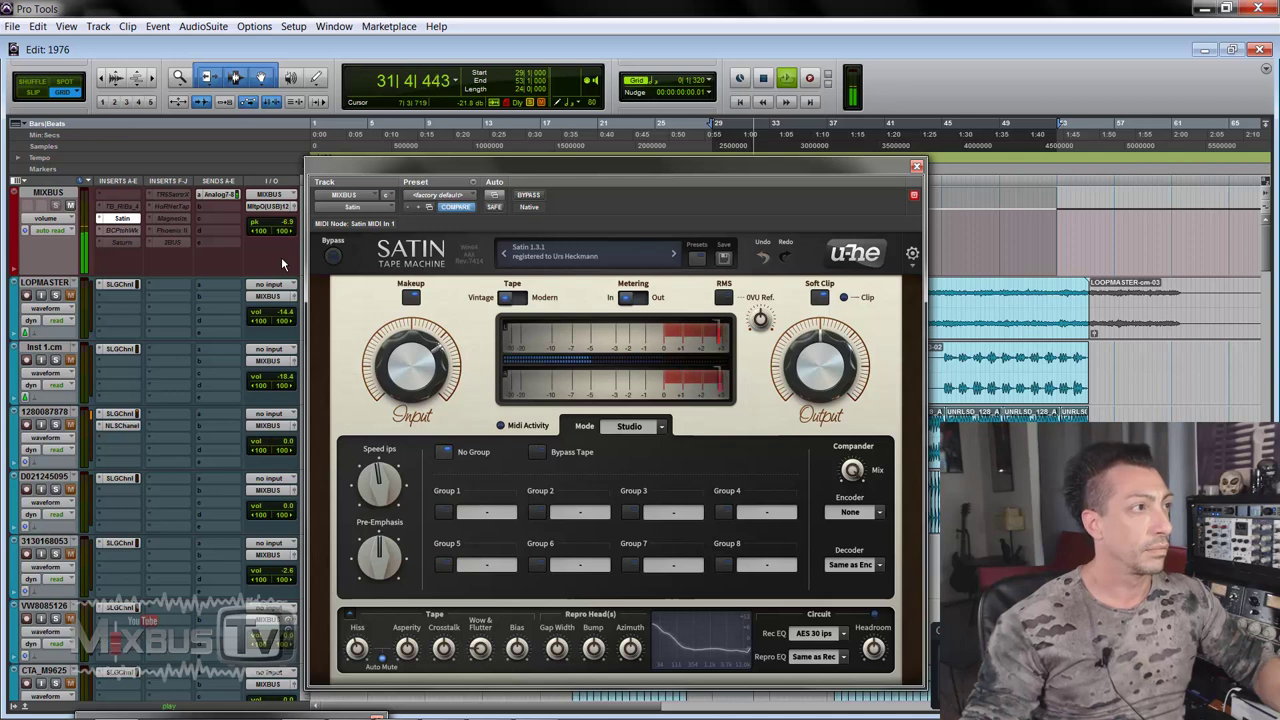
key(space)
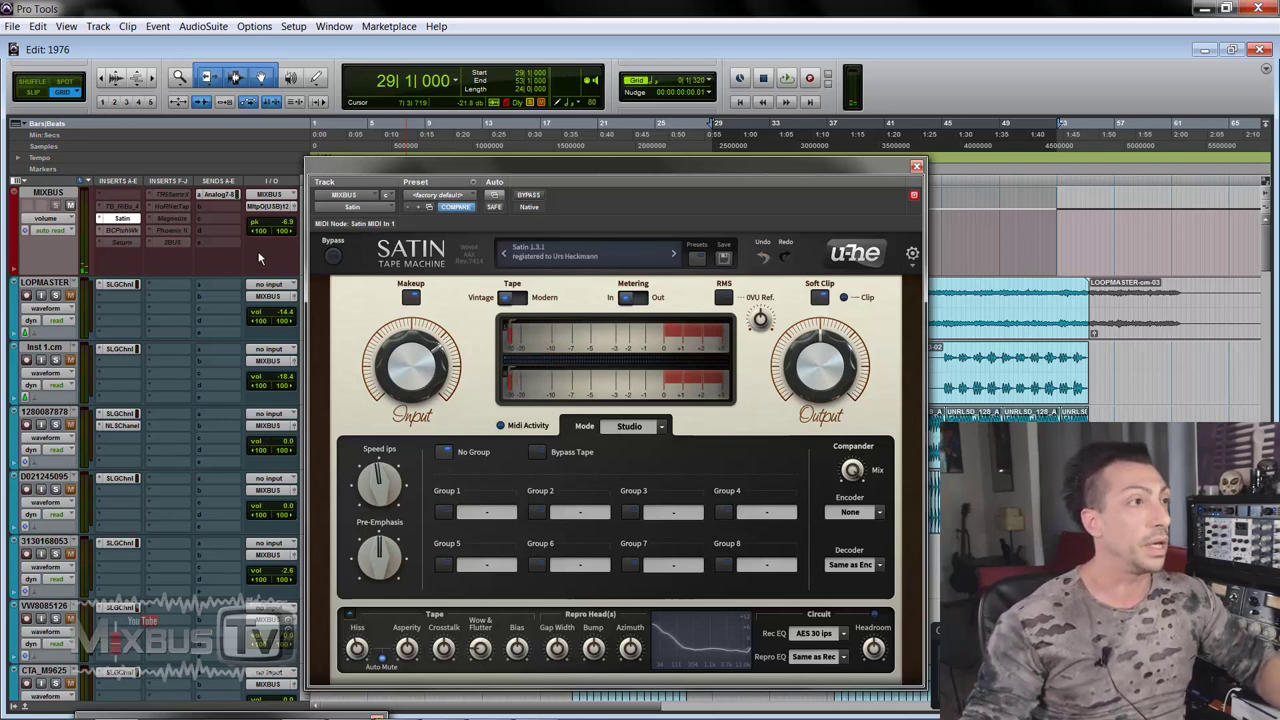
Play the mix and set Satin's input gain to about 4.70 dB
mouse_move(409, 367)
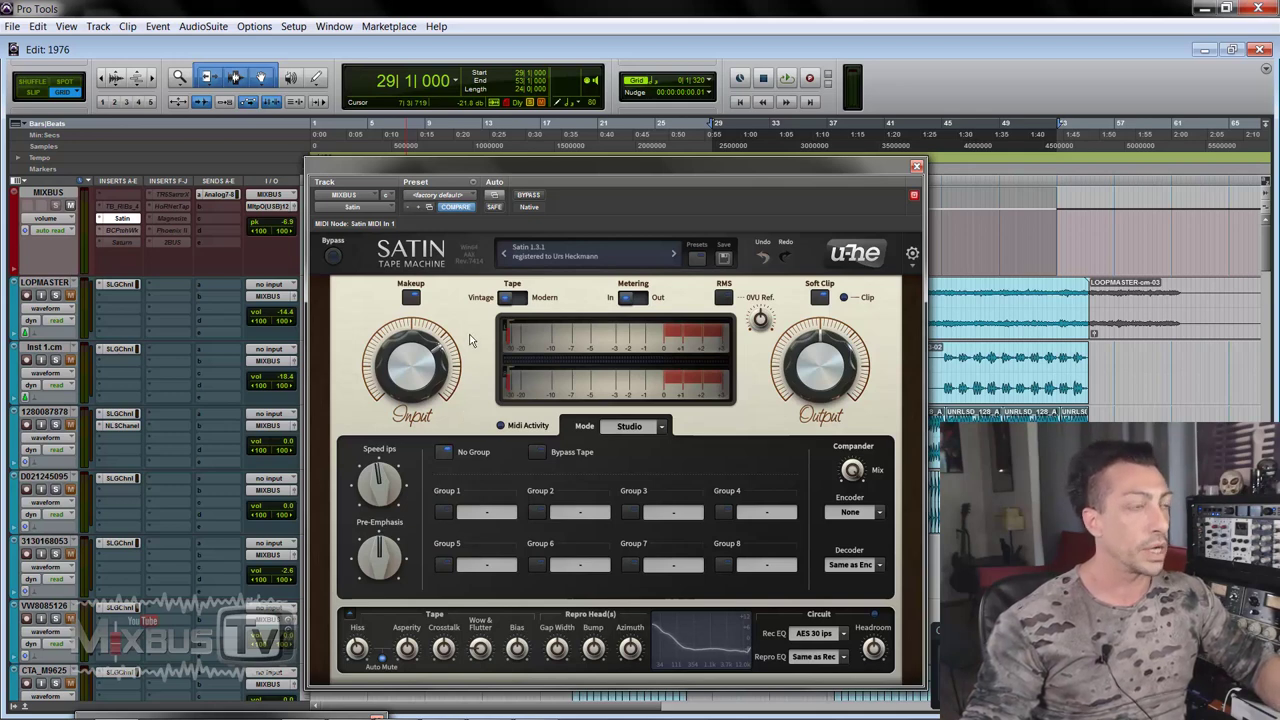
key(space)
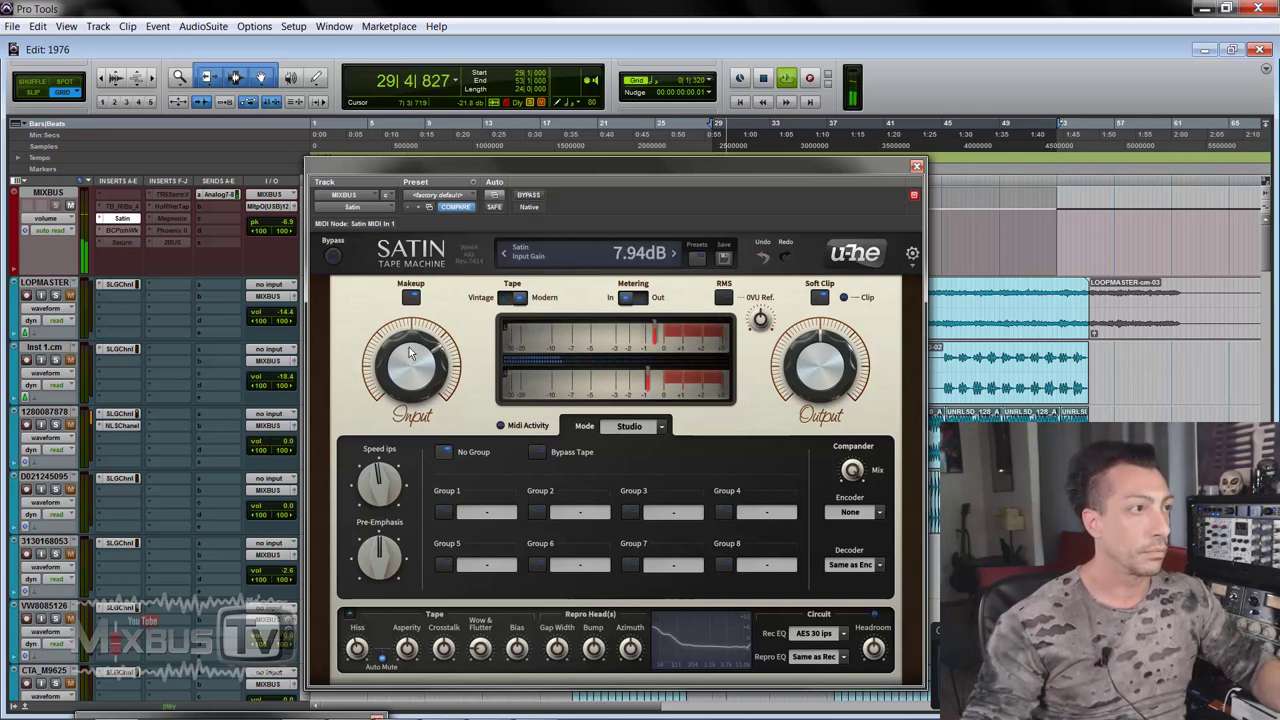
scroll(409, 353, down, 3)
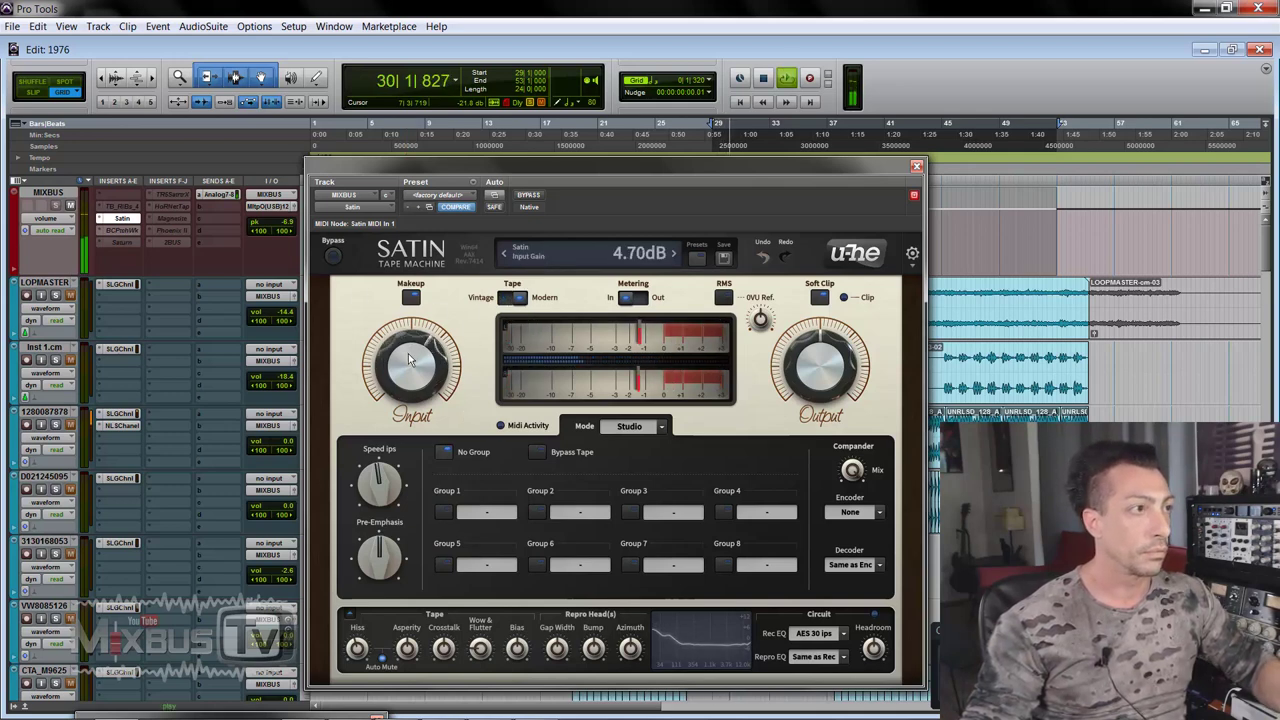
Audition Satin's A-Type, A-Type Mod and B-Type compander encoders while the mix plays
click(879, 513)
click(906, 538)
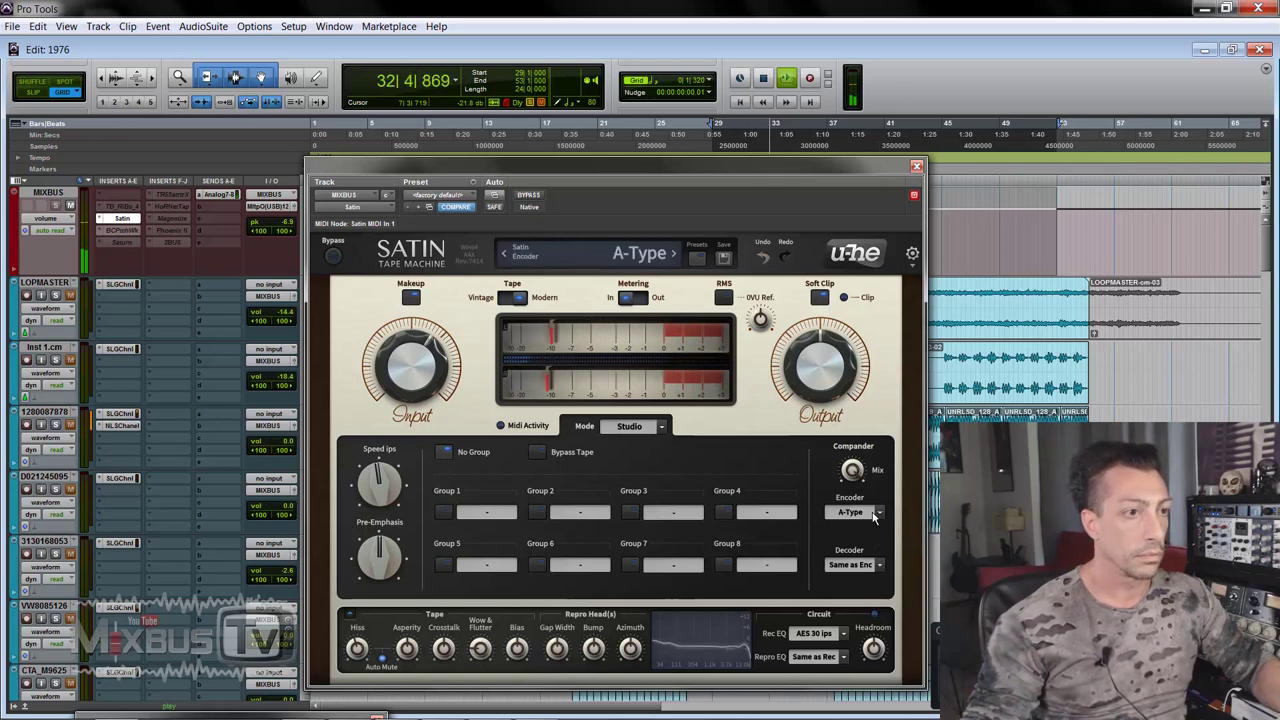
click(877, 513)
click(909, 554)
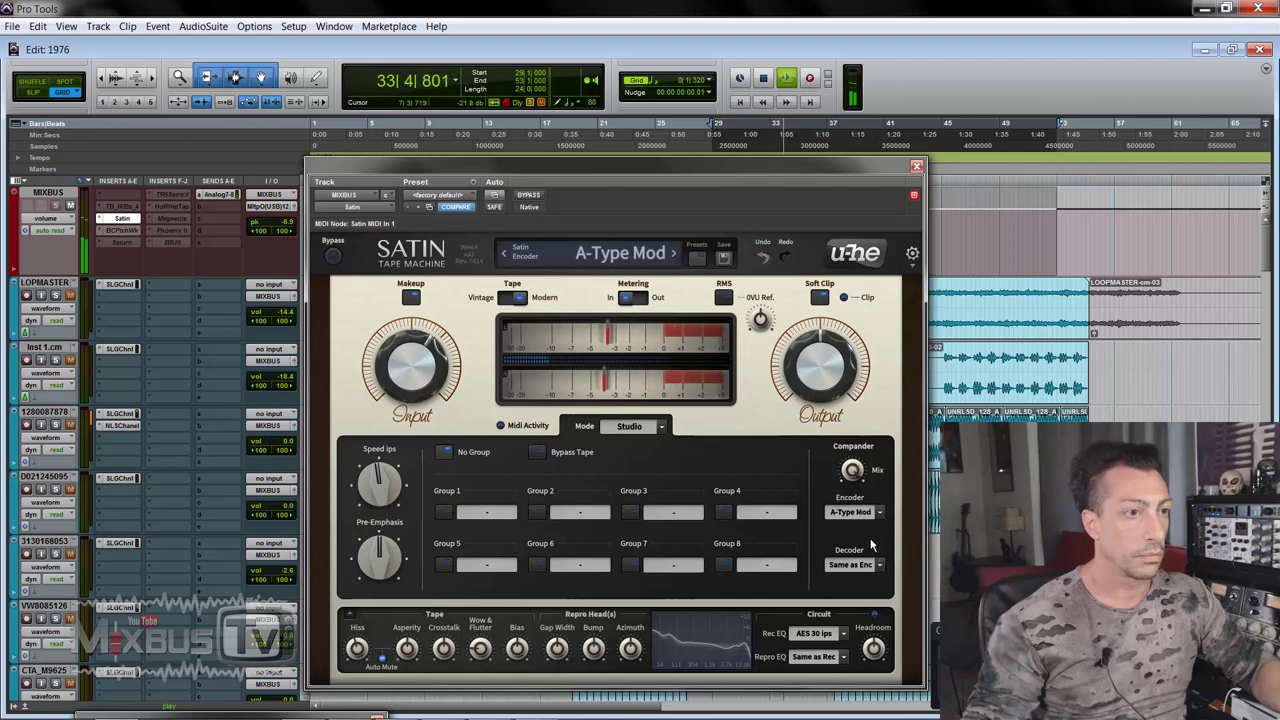
click(875, 514)
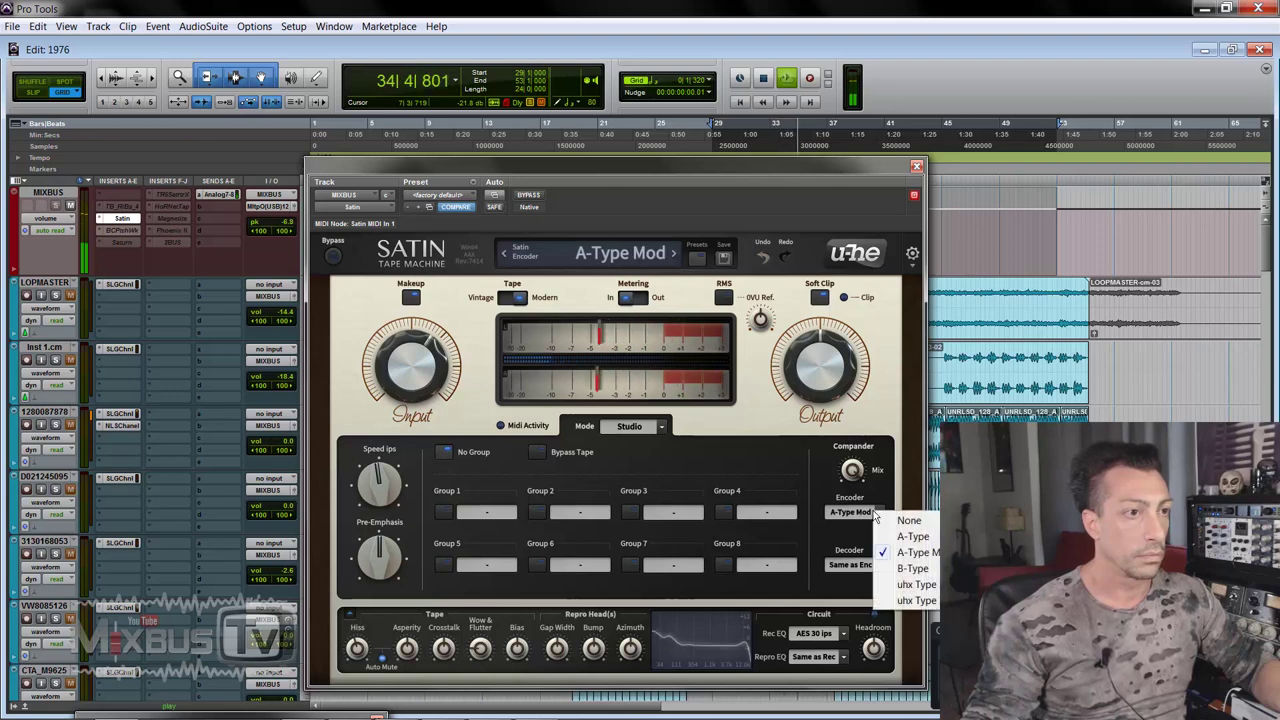
click(903, 568)
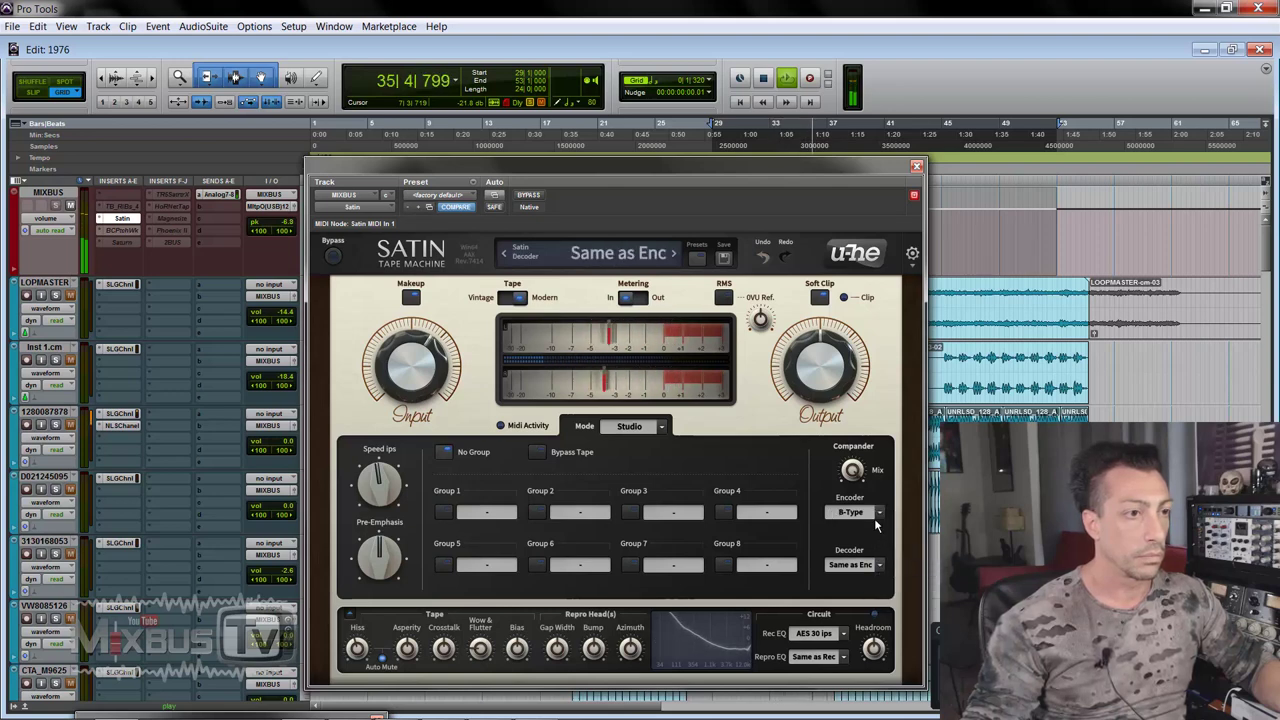
Audition the uhx Type I and uhx Type II encoders, then return the encoder to None
click(877, 513)
click(903, 586)
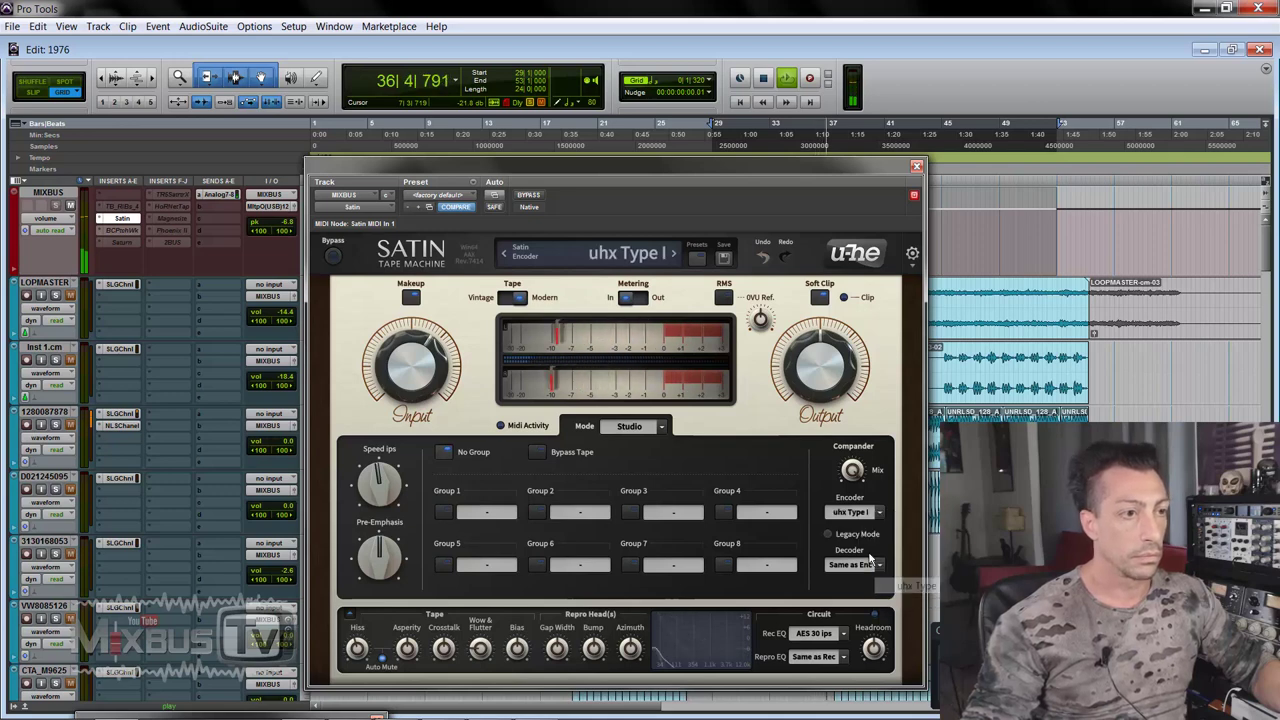
click(878, 515)
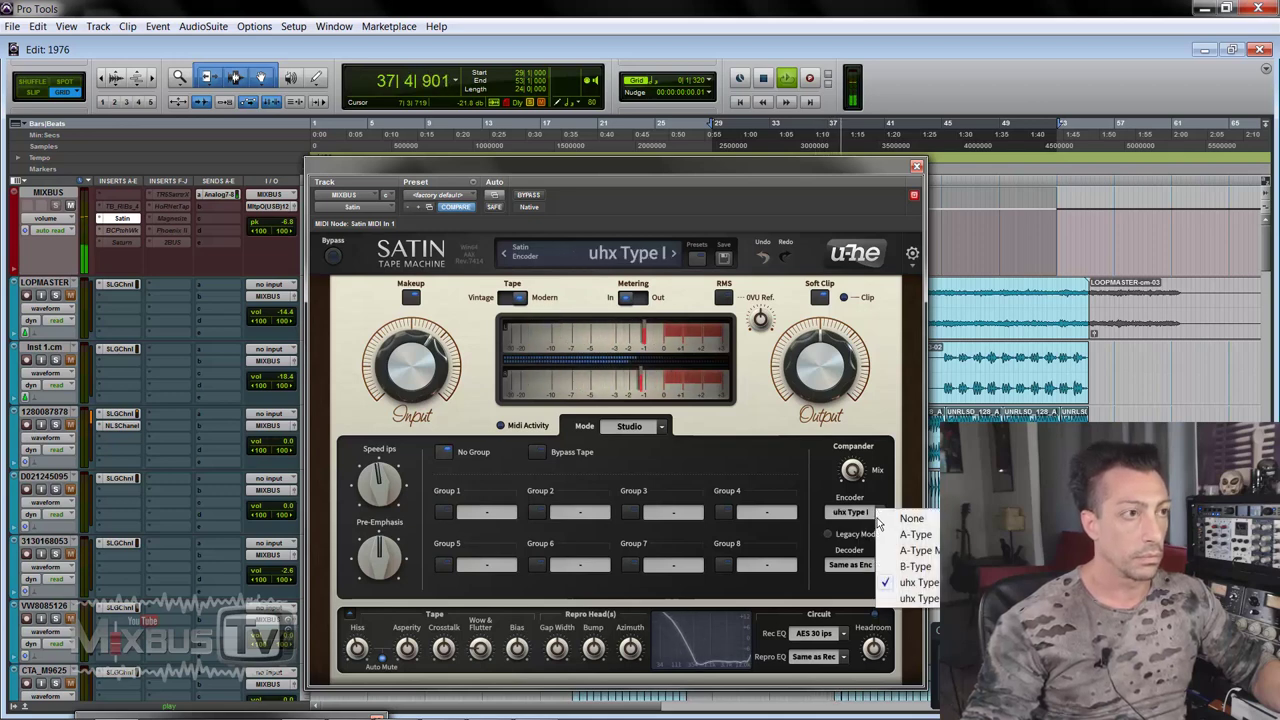
click(914, 598)
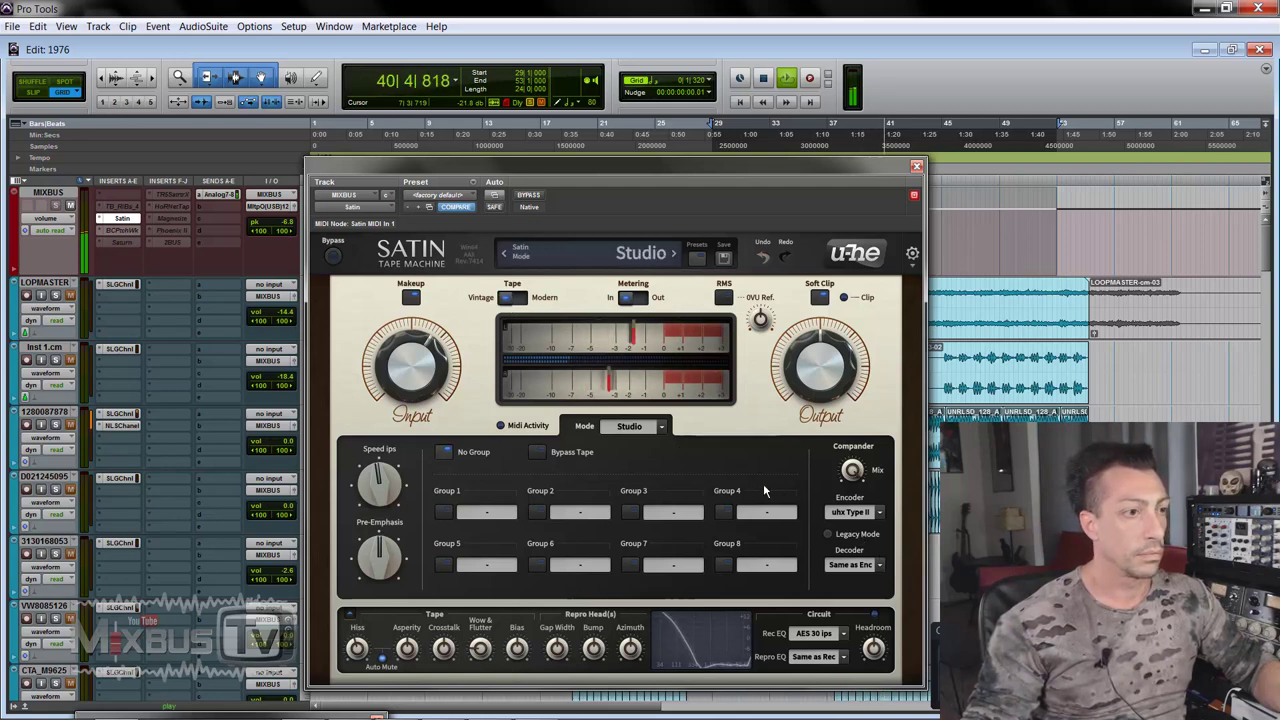
click(876, 513)
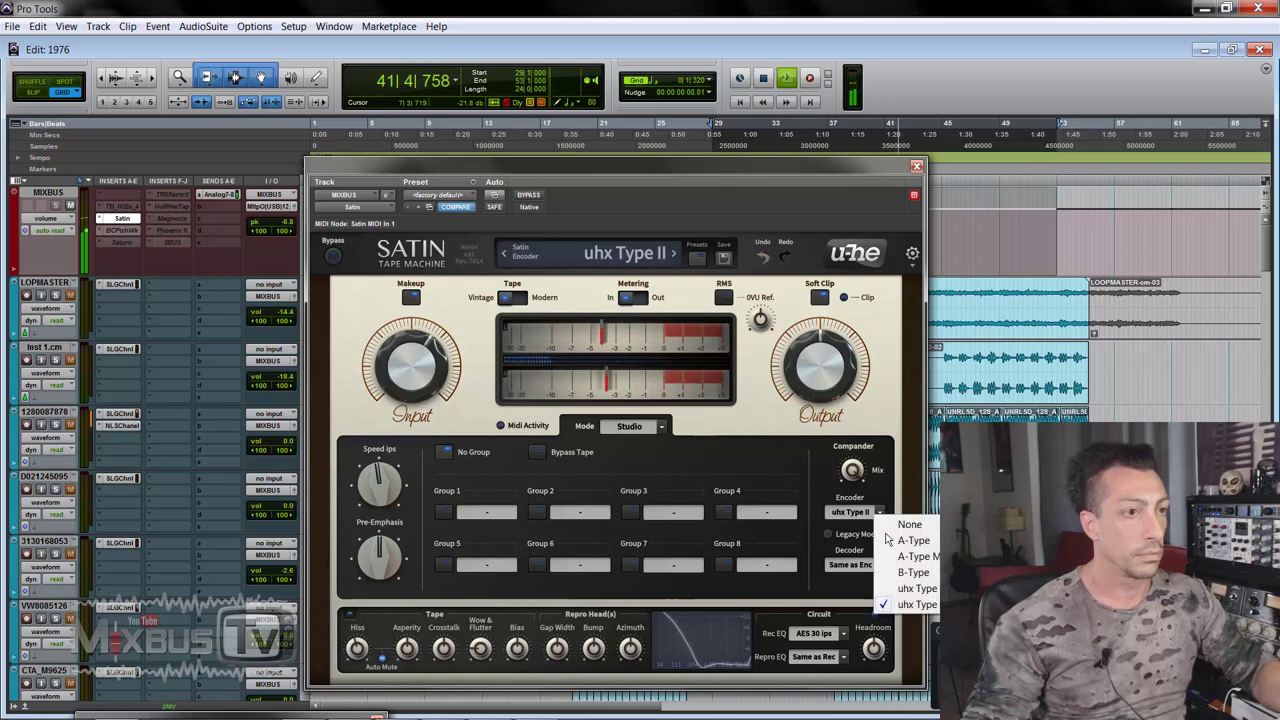
click(908, 526)
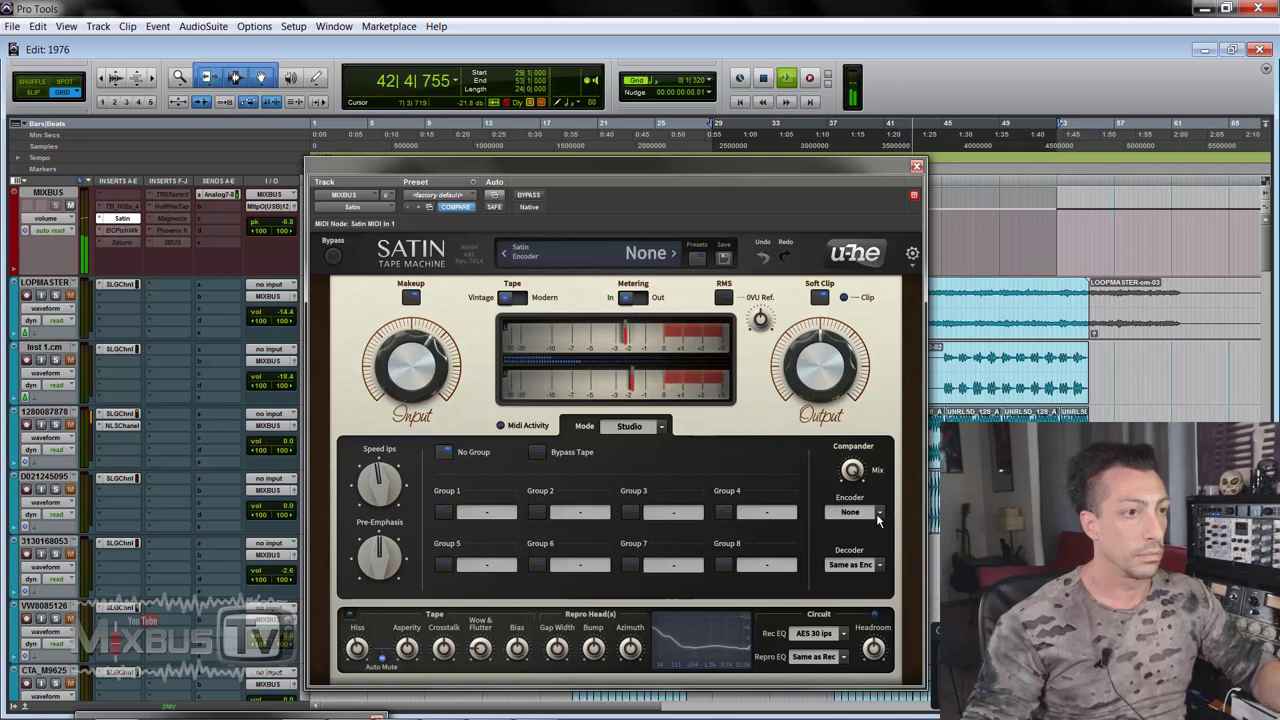
Recheck the A-Type Mod encoder against the mix and set the encoder back to None
click(878, 514)
click(909, 556)
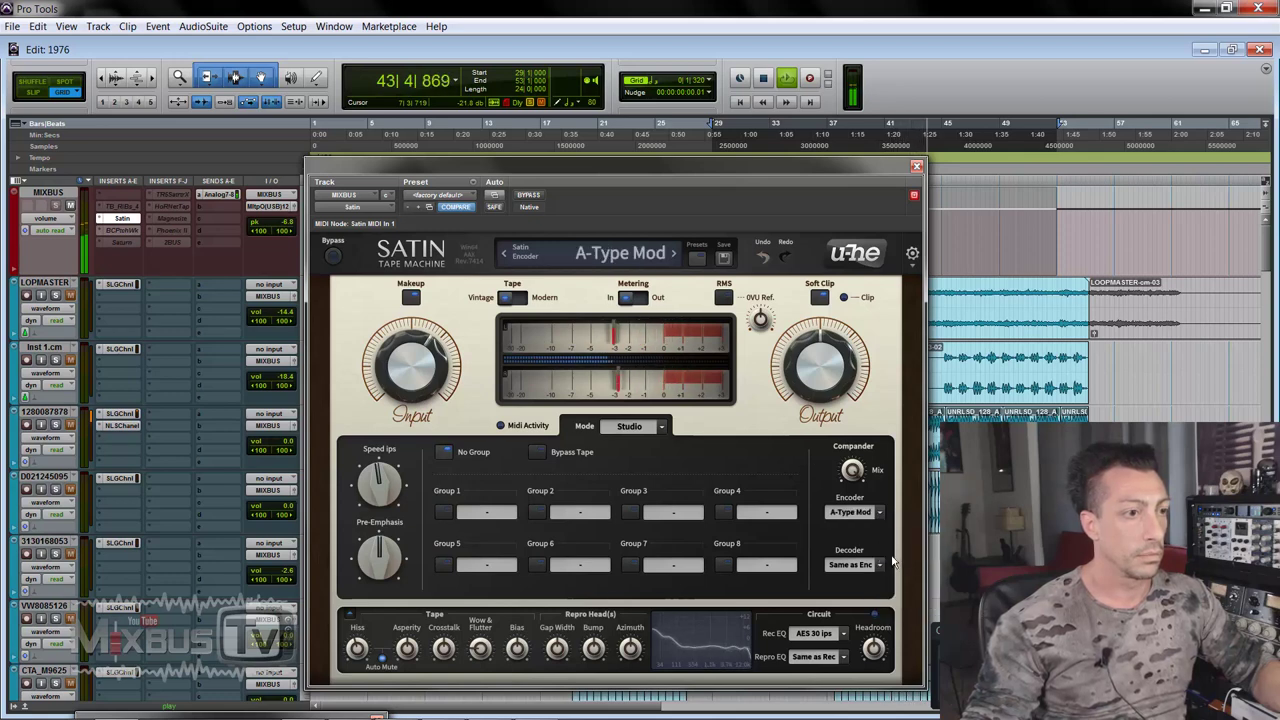
click(878, 512)
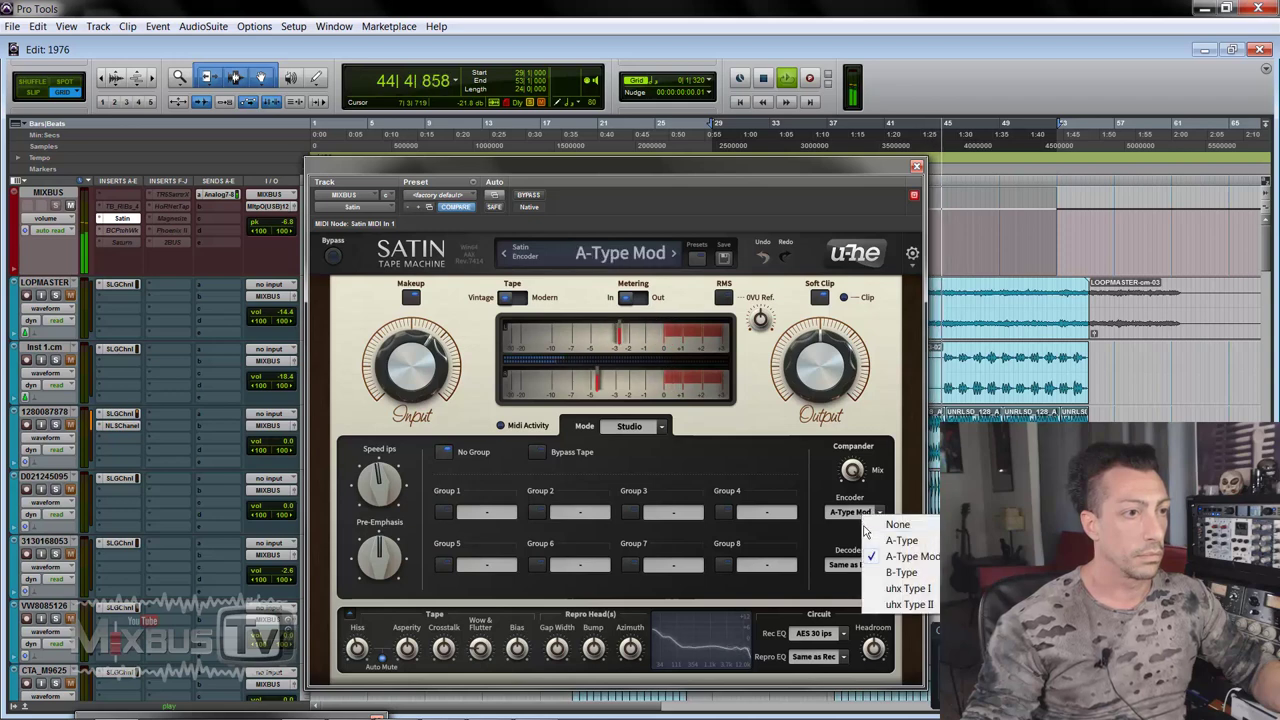
click(905, 522)
Audition Satin's Rec EQ curves IEC 7.5 ips, IEC 15 ips, NAB and AES 30 ips during playback
click(828, 634)
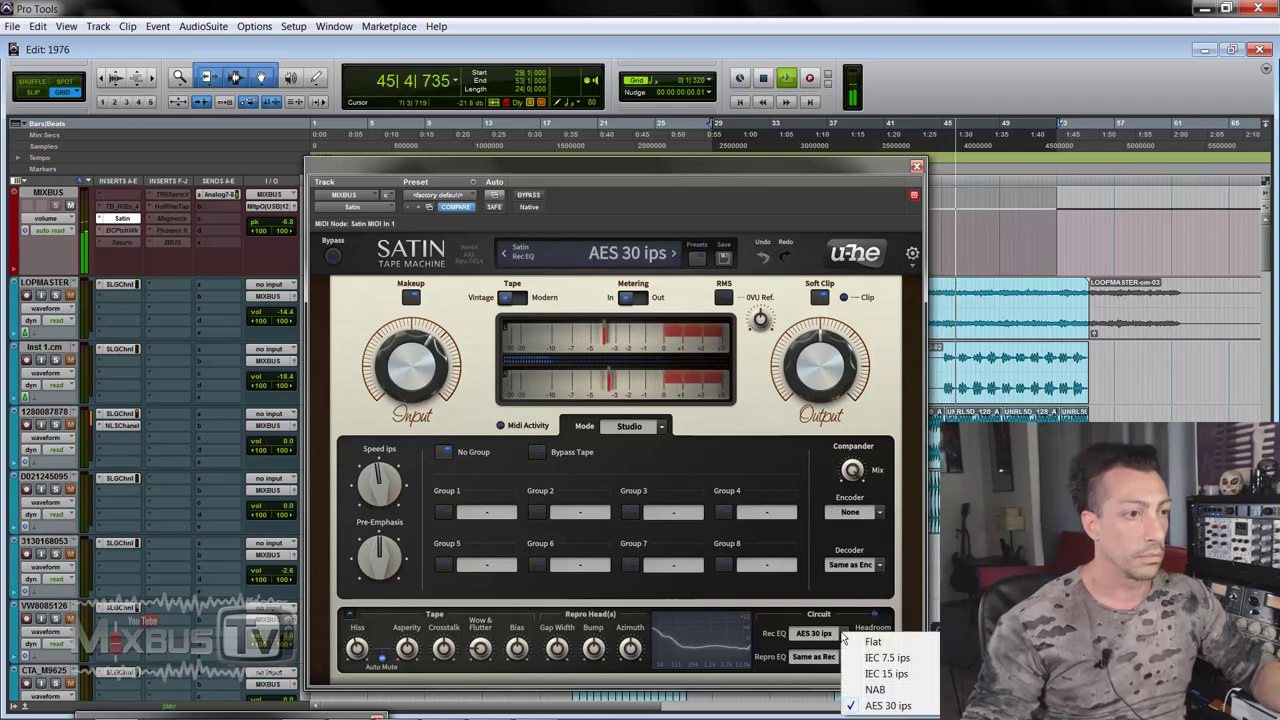
click(875, 658)
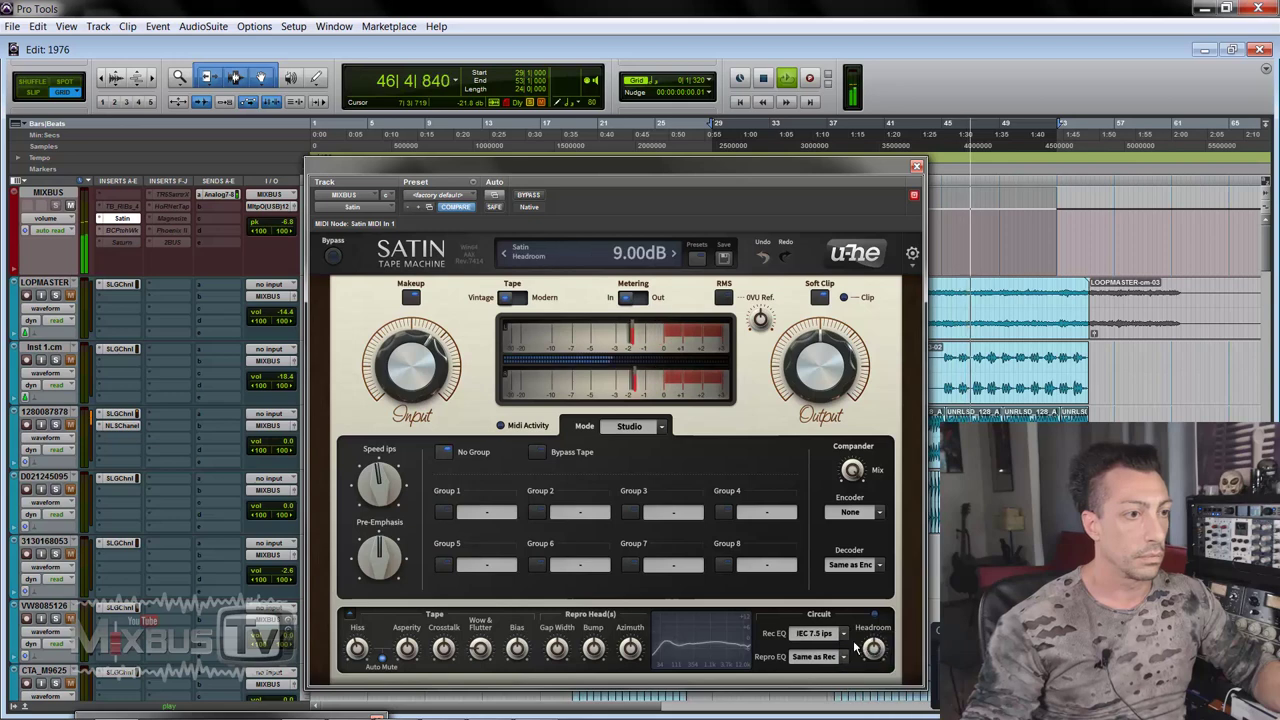
click(843, 637)
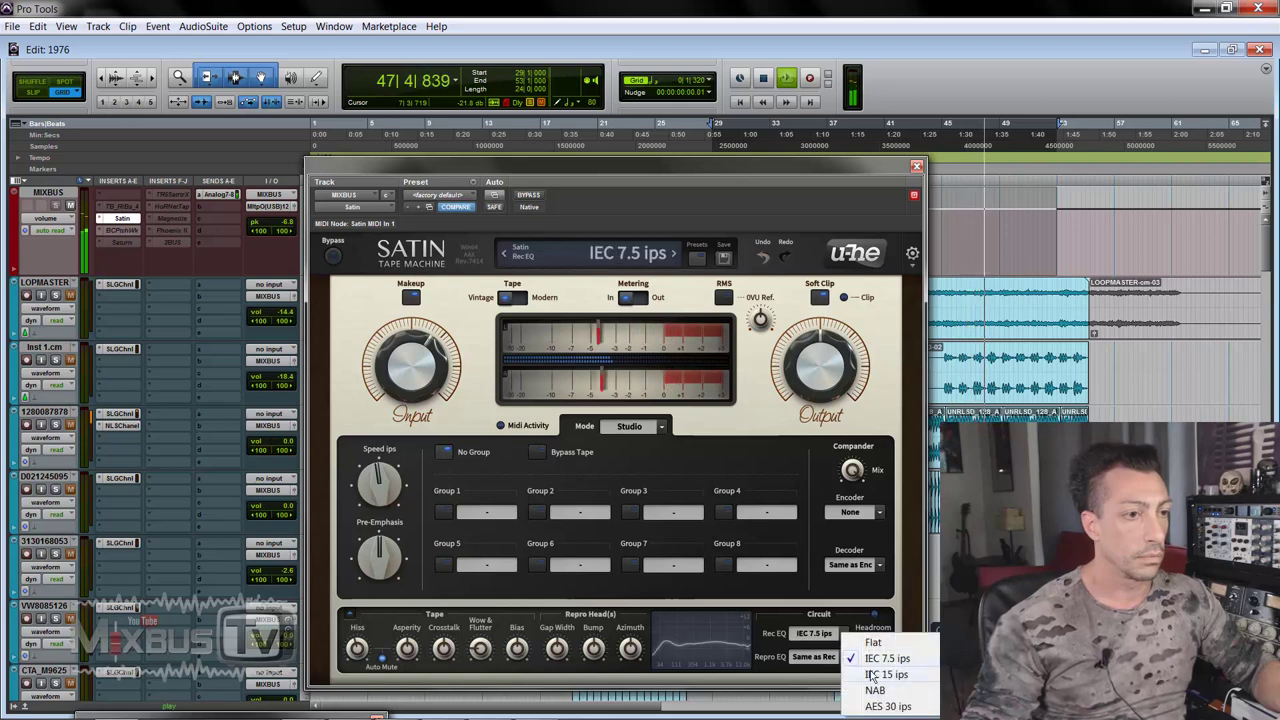
click(870, 675)
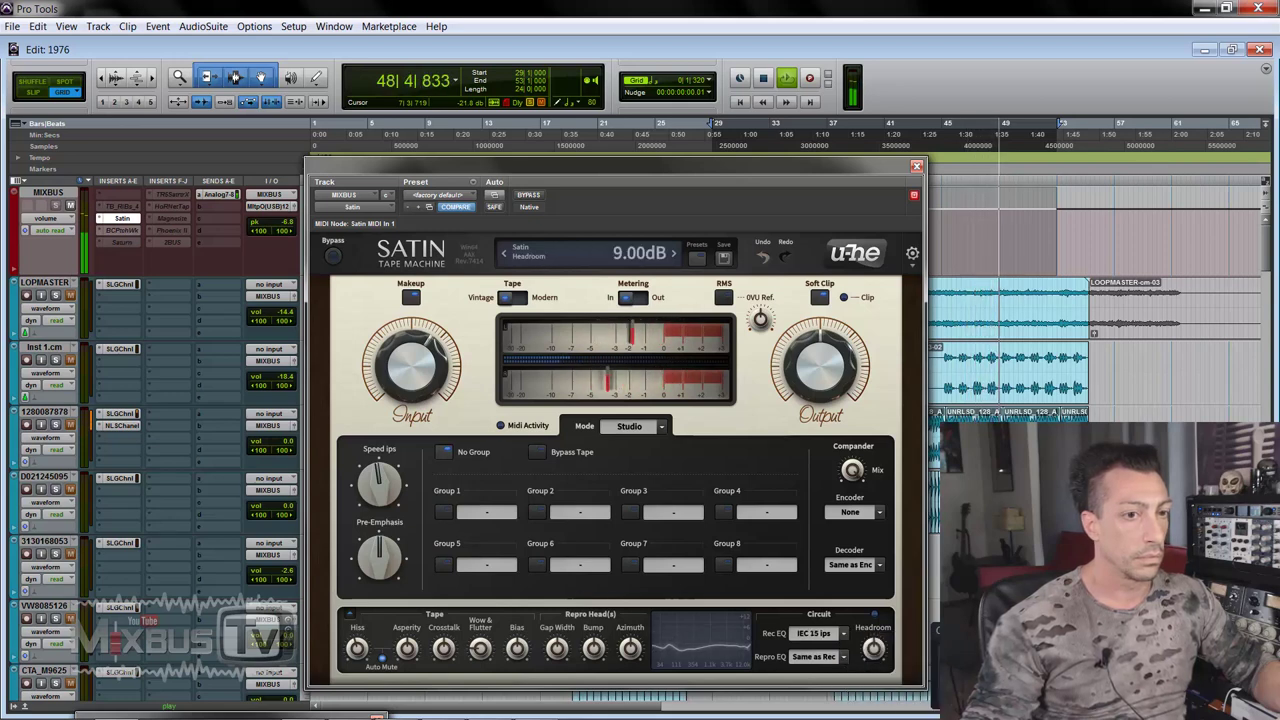
click(843, 633)
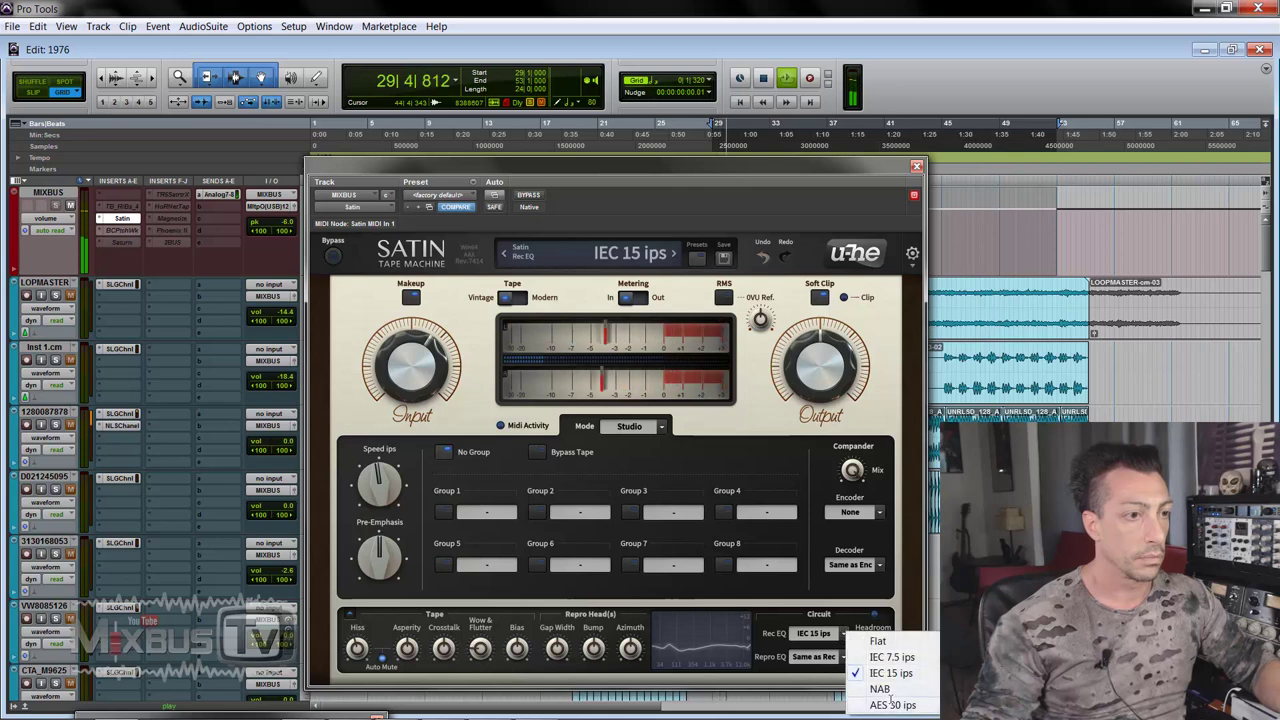
click(882, 689)
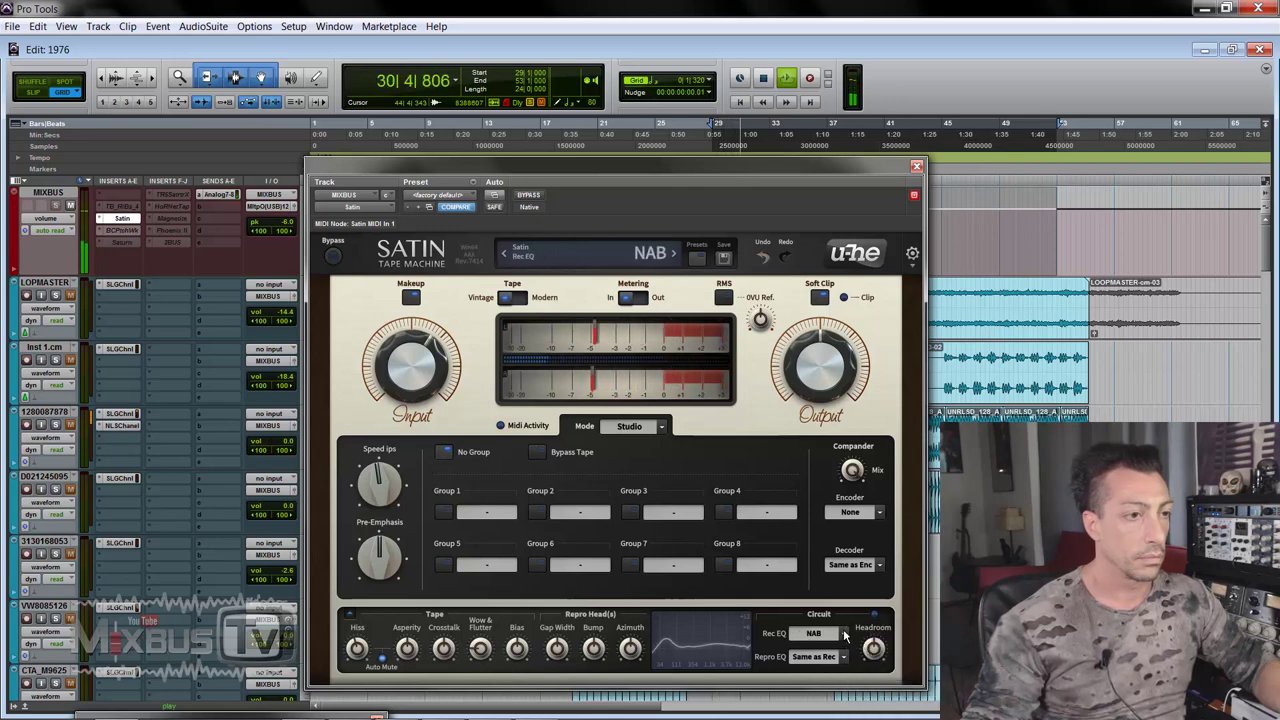
click(843, 633)
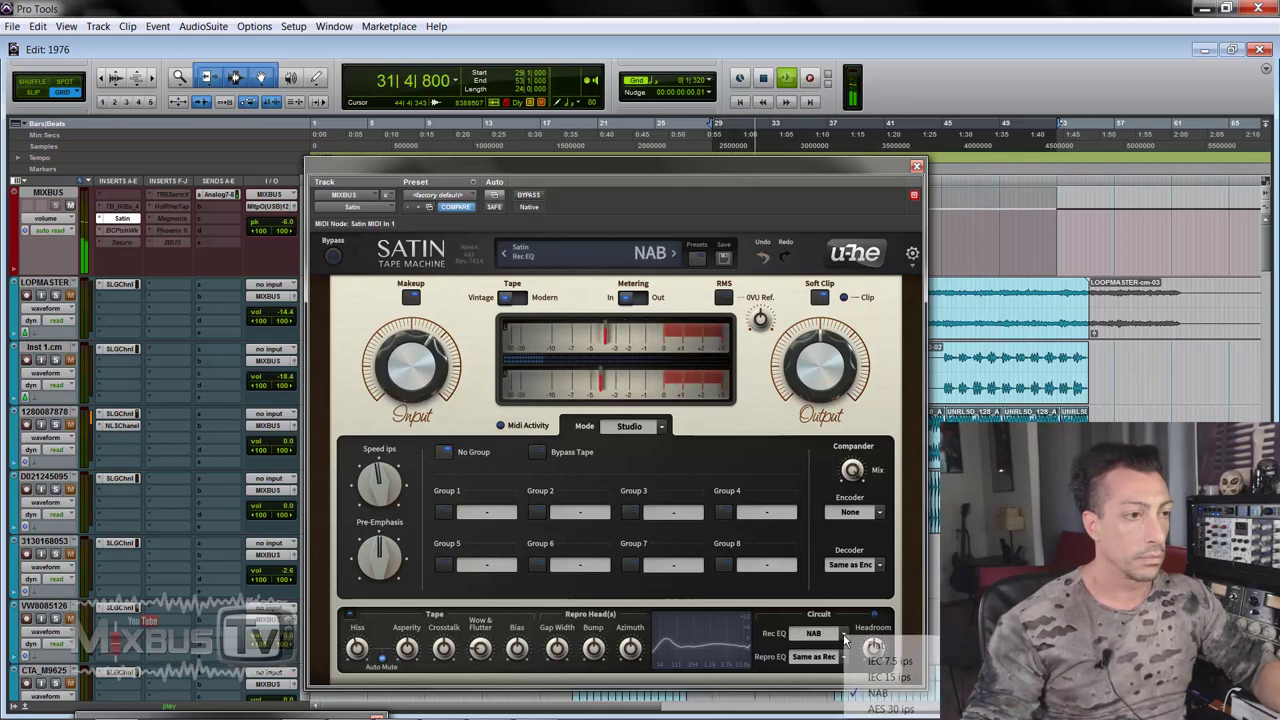
click(880, 703)
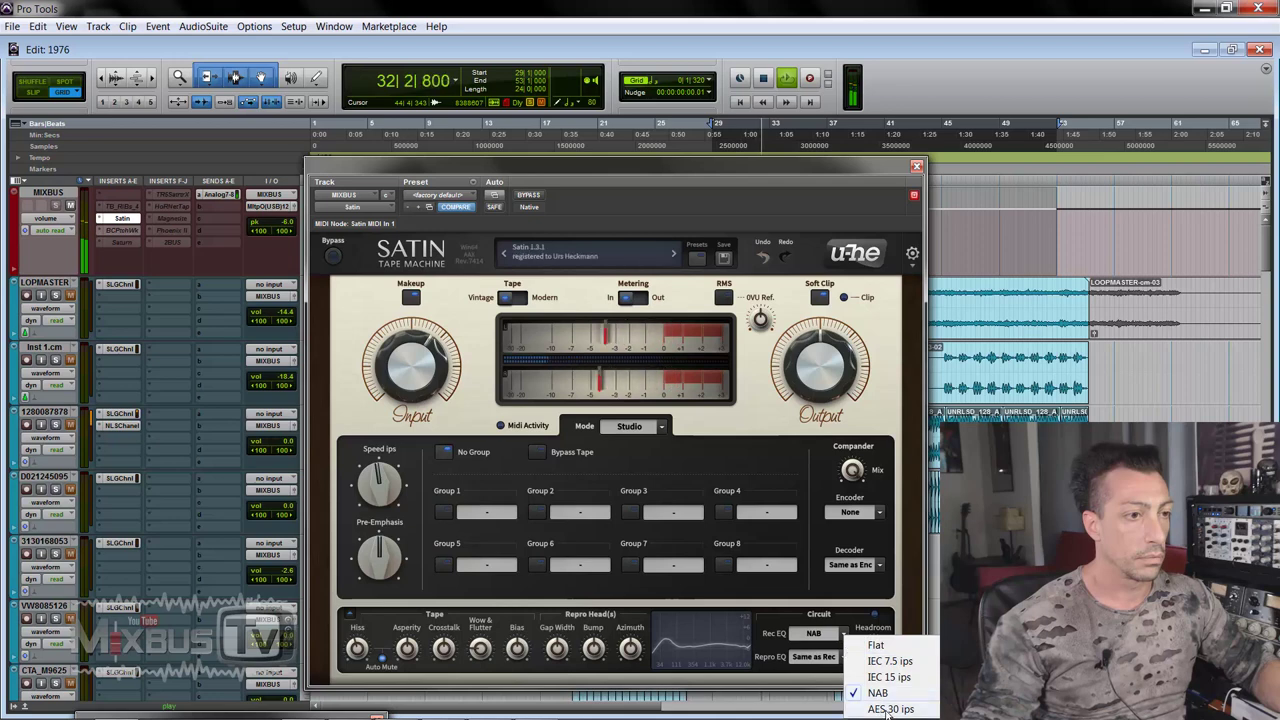
Try the Flat Rec EQ curve, then set Rec EQ to IEC 7.5 ips
click(843, 636)
click(862, 639)
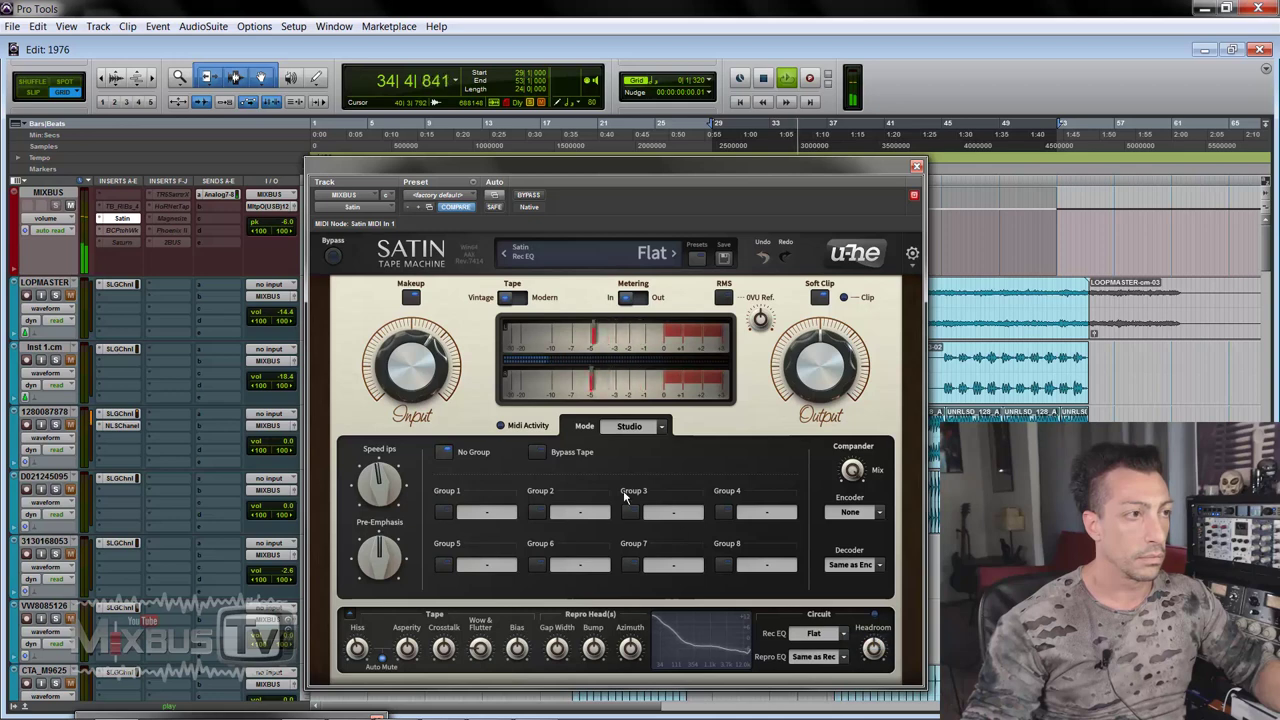
click(843, 633)
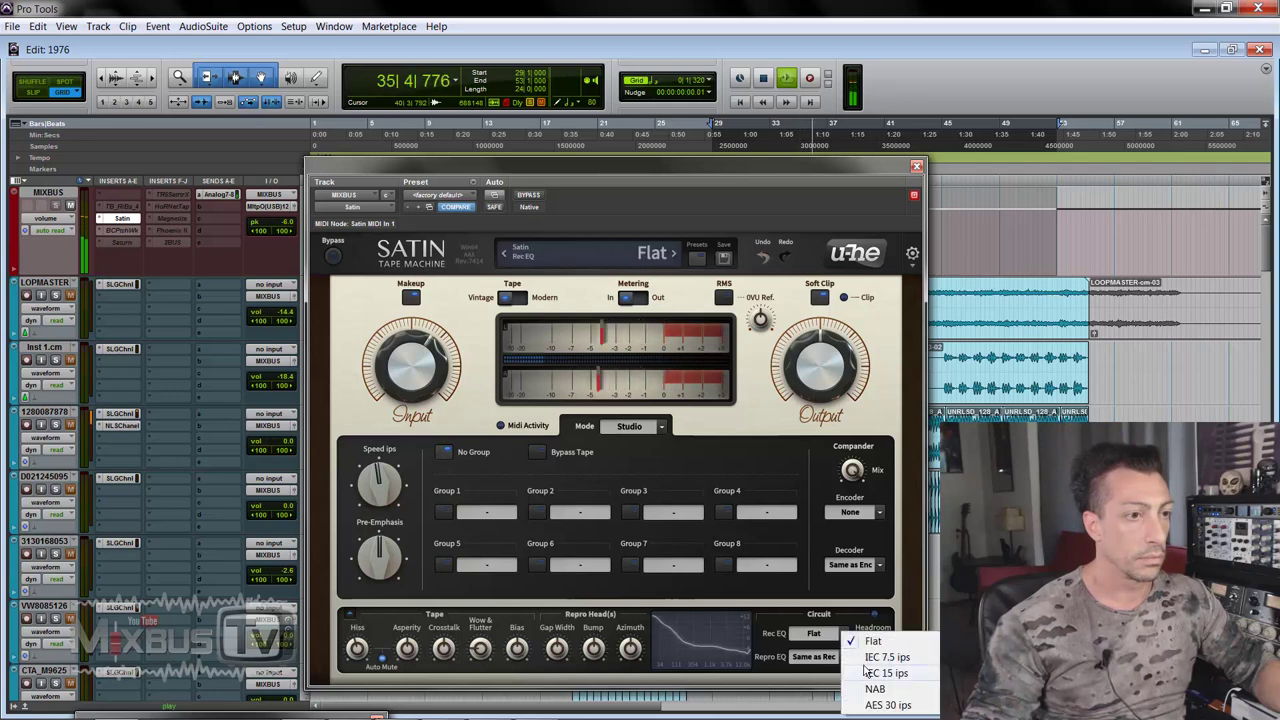
click(868, 657)
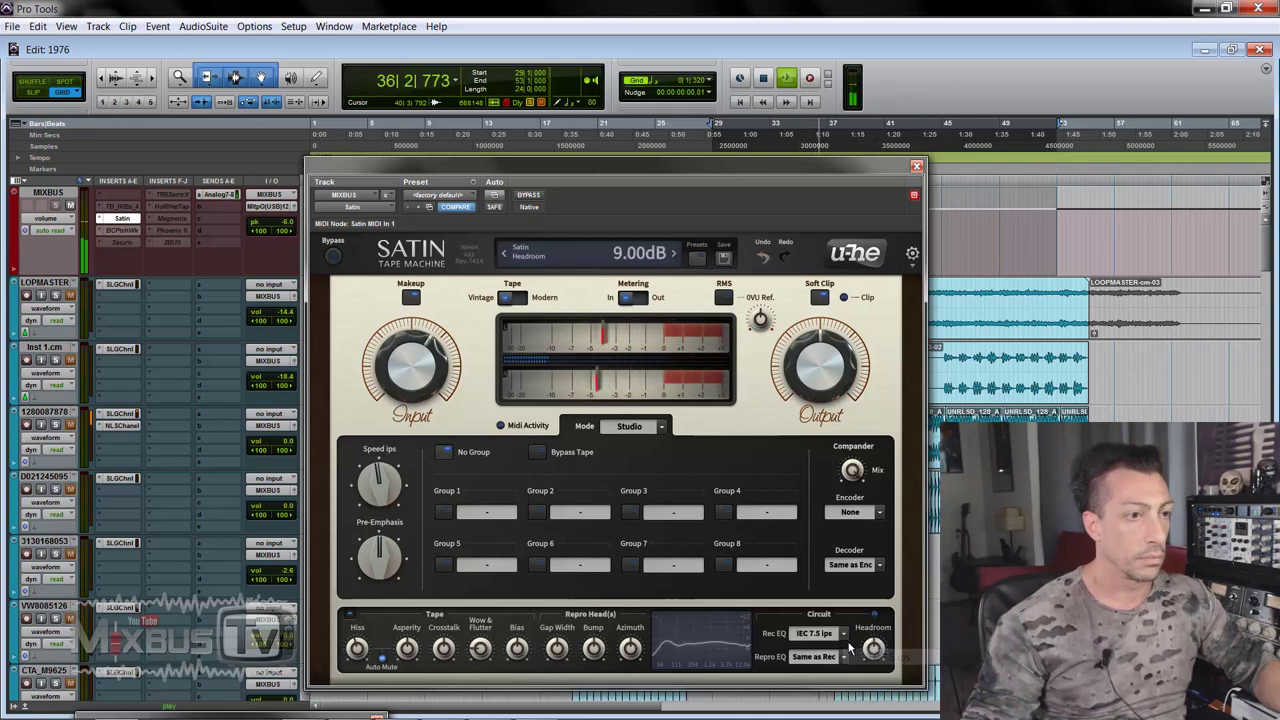
Try the A-Type encoder with the IEC 7.5 ips curve, then switch the encoder to B-Type
click(851, 512)
click(874, 545)
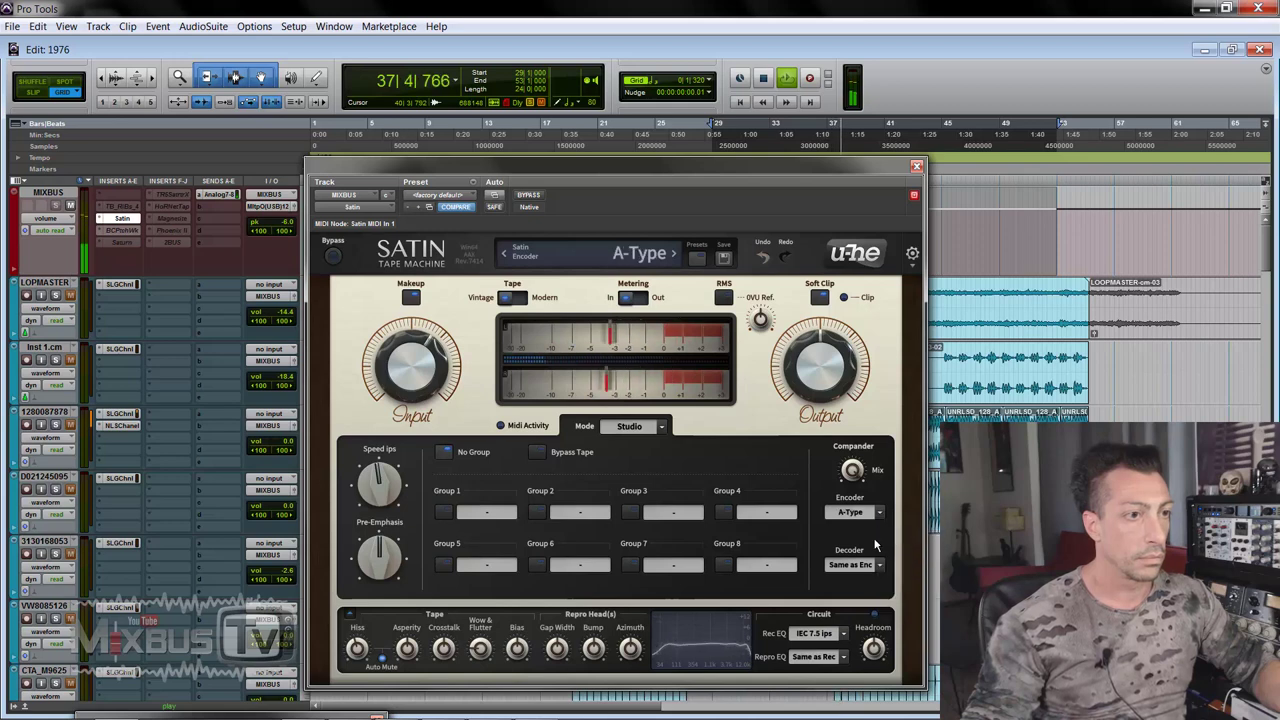
click(879, 512)
click(903, 548)
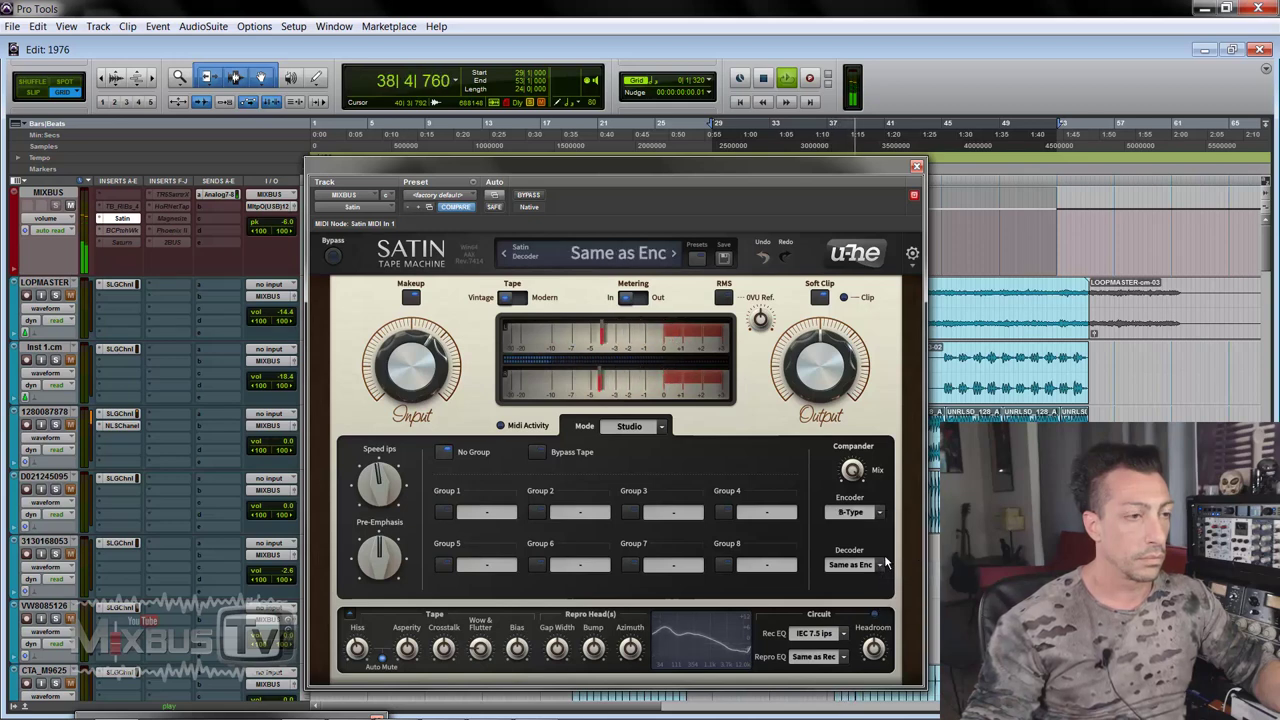
Set Satin's compander encoder back to None, stop the mix and restart loop playback
scroll(878, 512, up, 2)
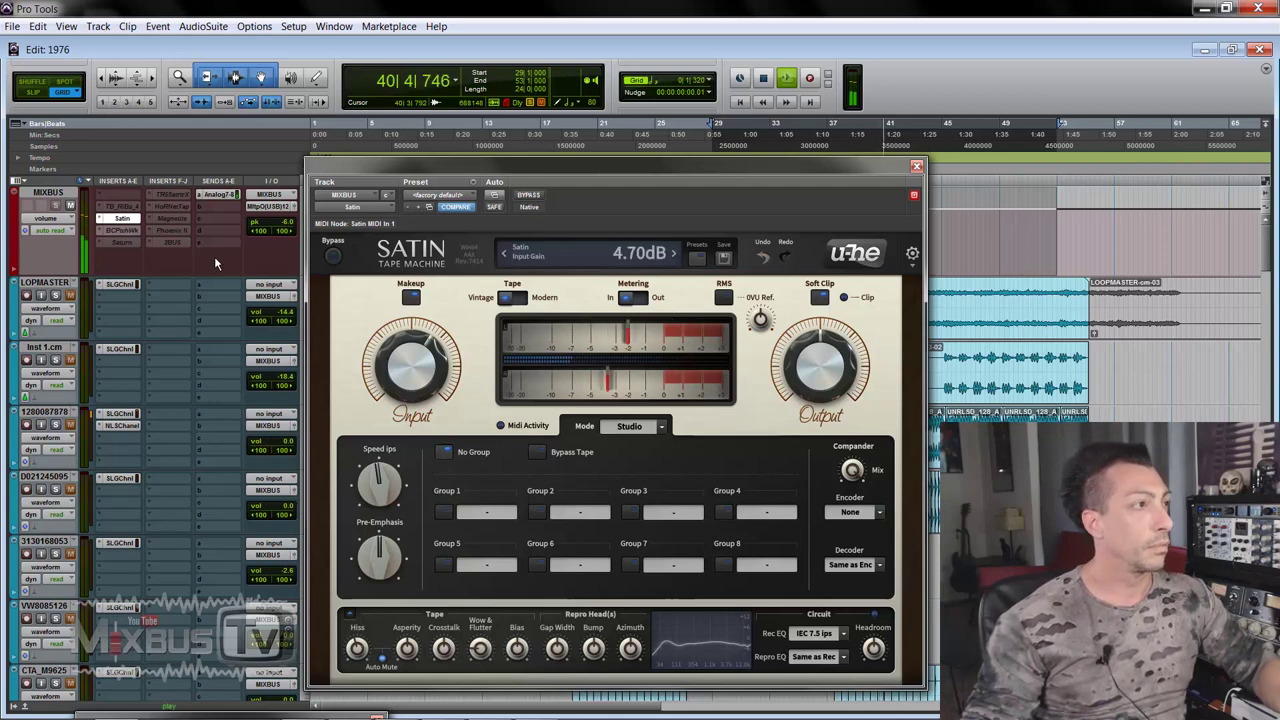
key(space)
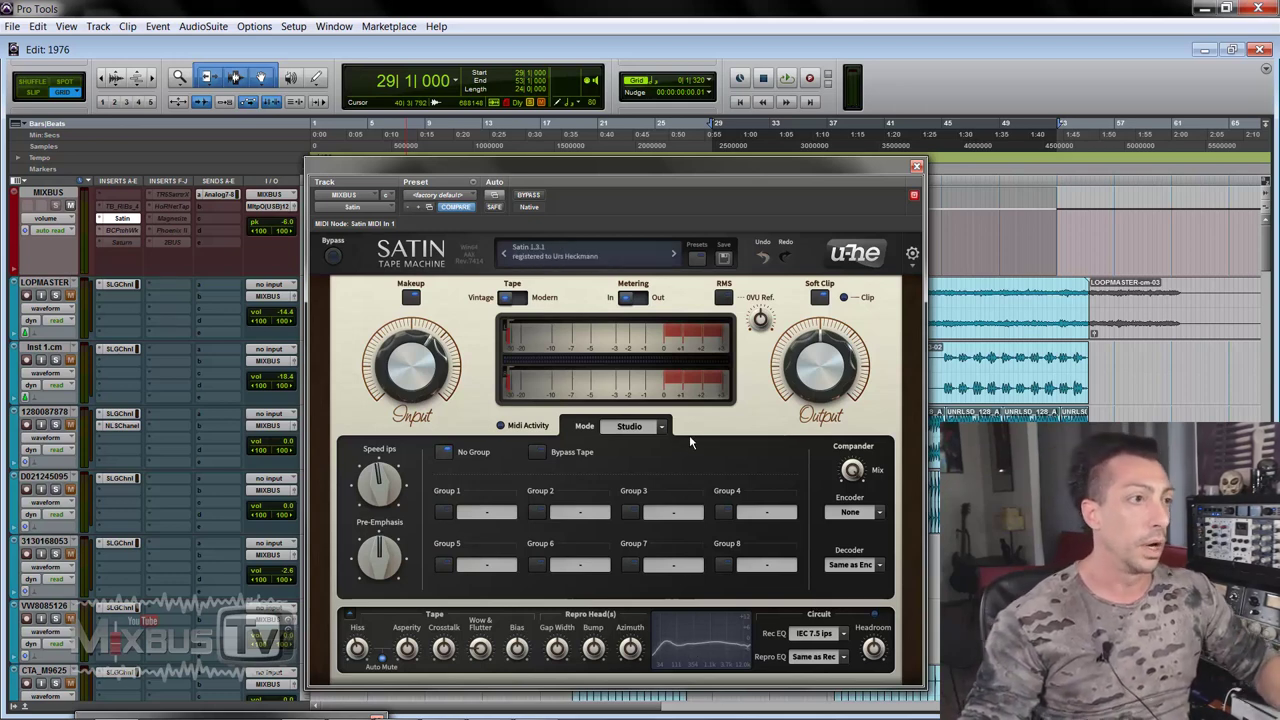
key(space)
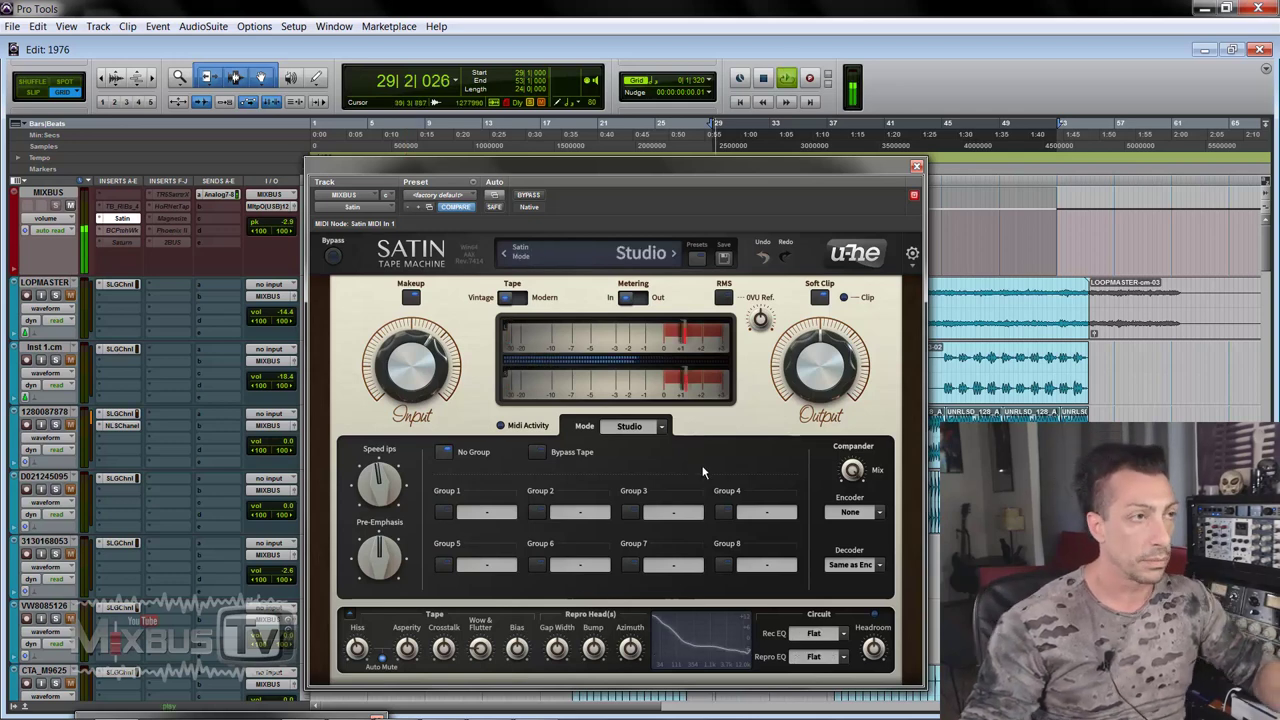
Audition Satin's Rec EQ curves IEC 7.5 ips, IEC 15 ips, NAB and AES 30 ips with Repro EQ on Flat
click(846, 634)
click(846, 634)
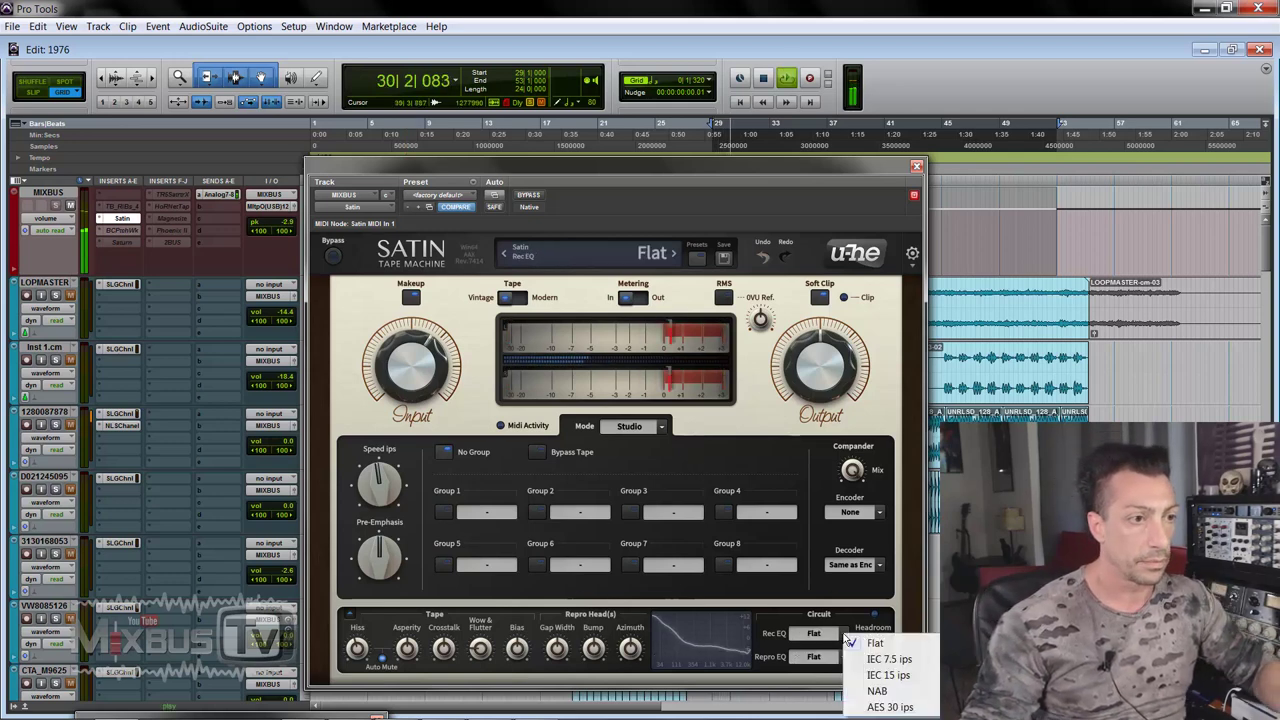
click(870, 660)
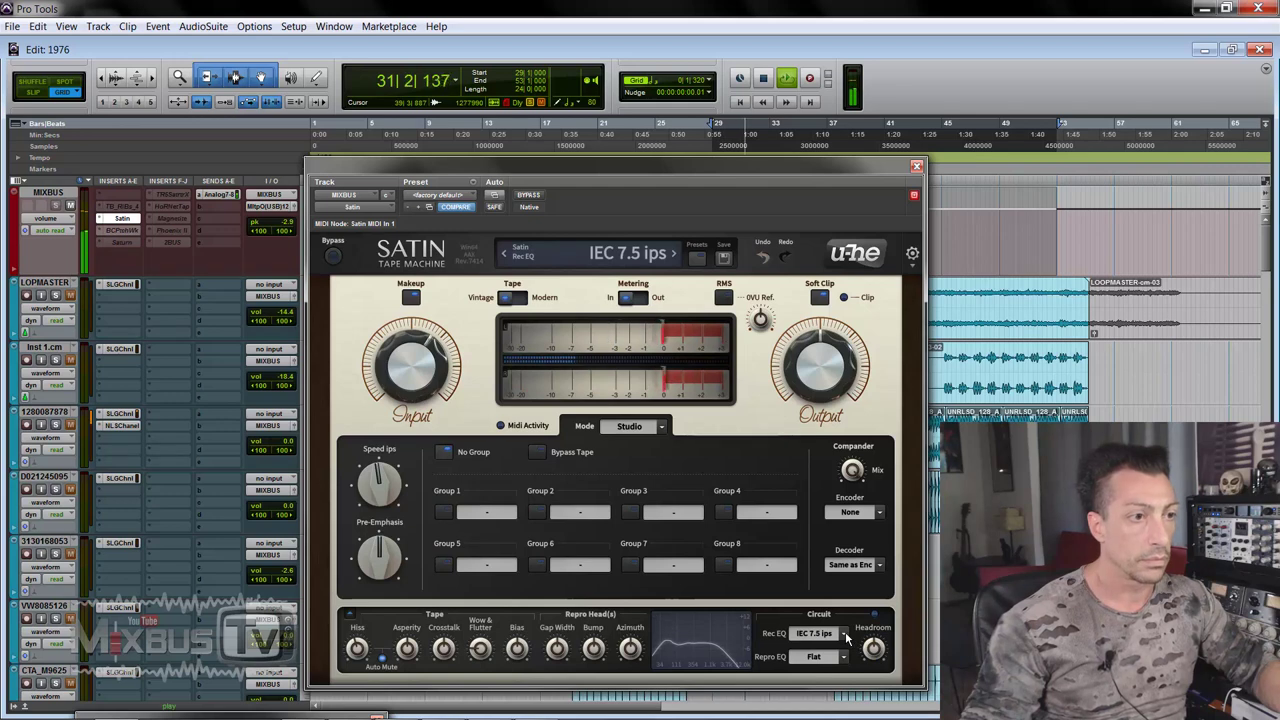
click(846, 634)
click(870, 676)
click(843, 635)
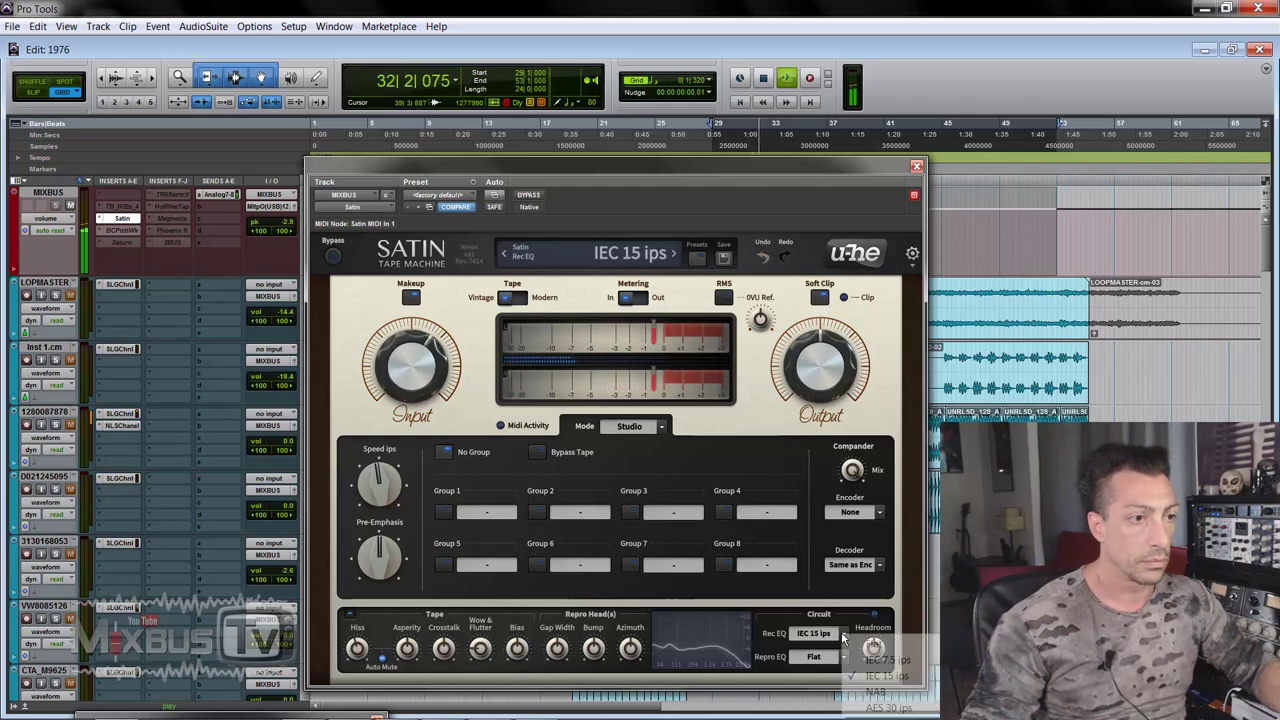
click(876, 692)
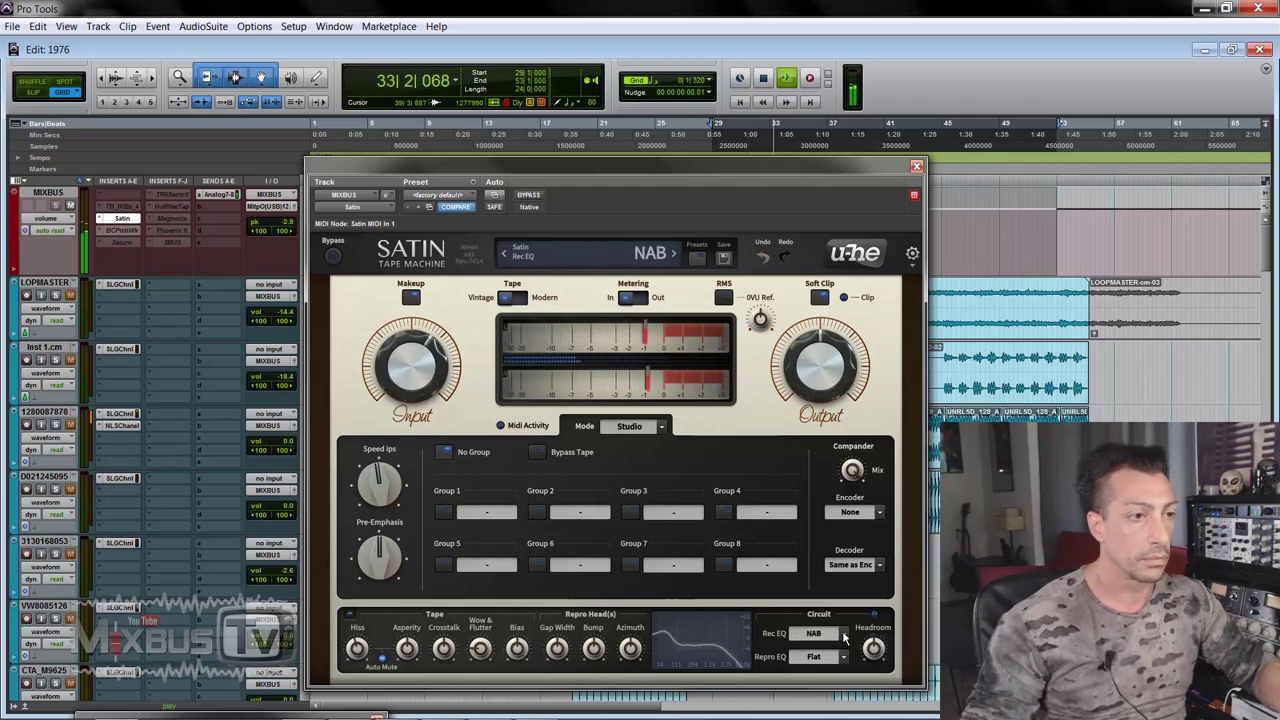
click(843, 635)
click(870, 706)
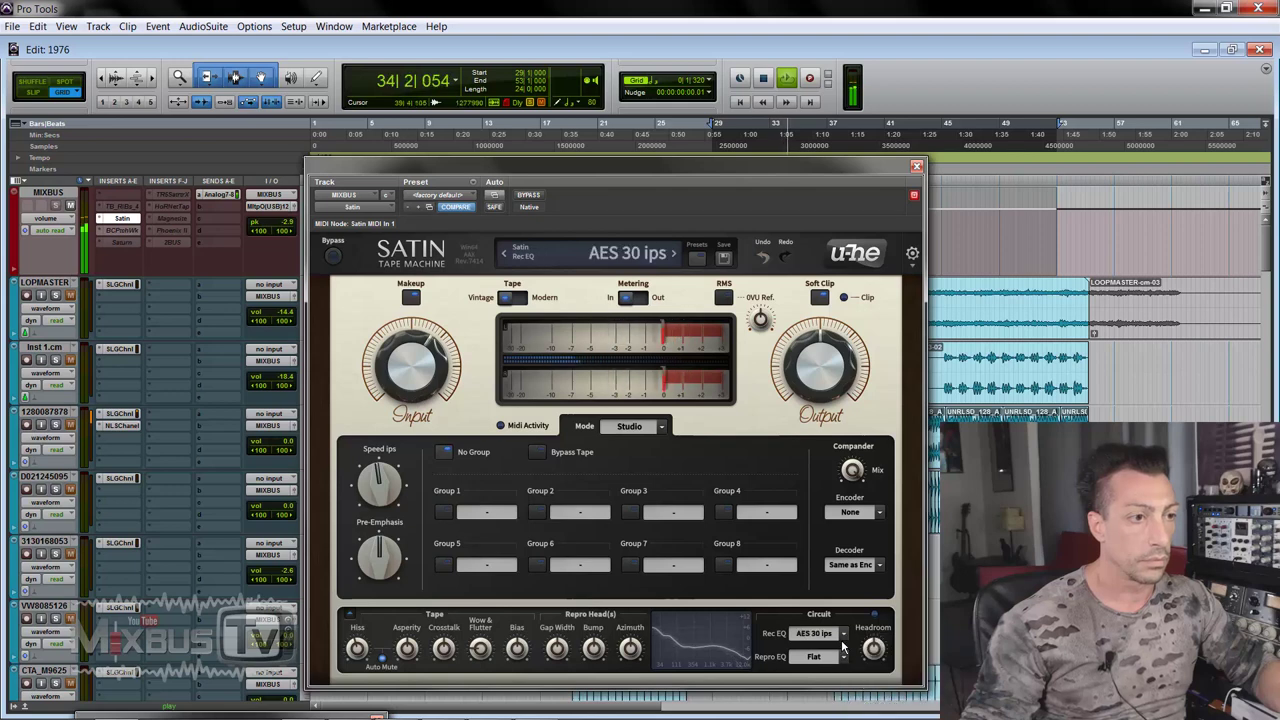
Try the Flat Rec EQ curve again, then set both Rec EQ and Repro EQ to AES 30 ips
click(843, 634)
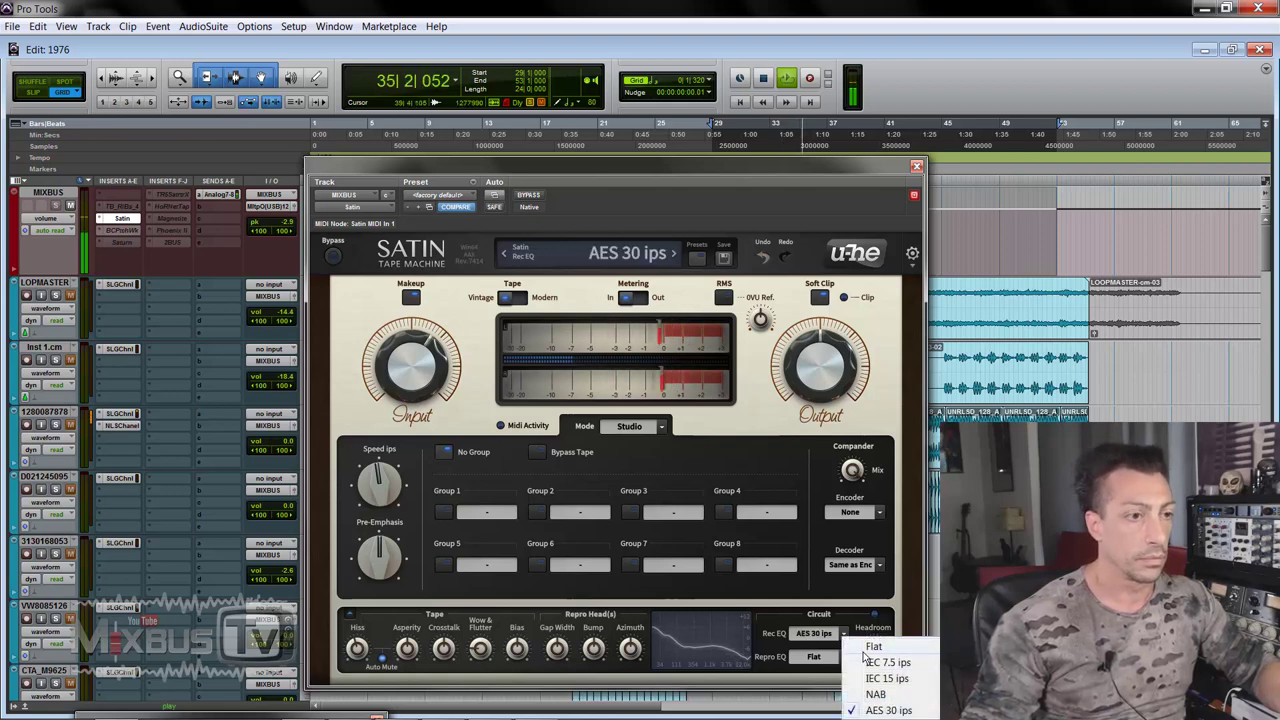
click(872, 646)
click(843, 634)
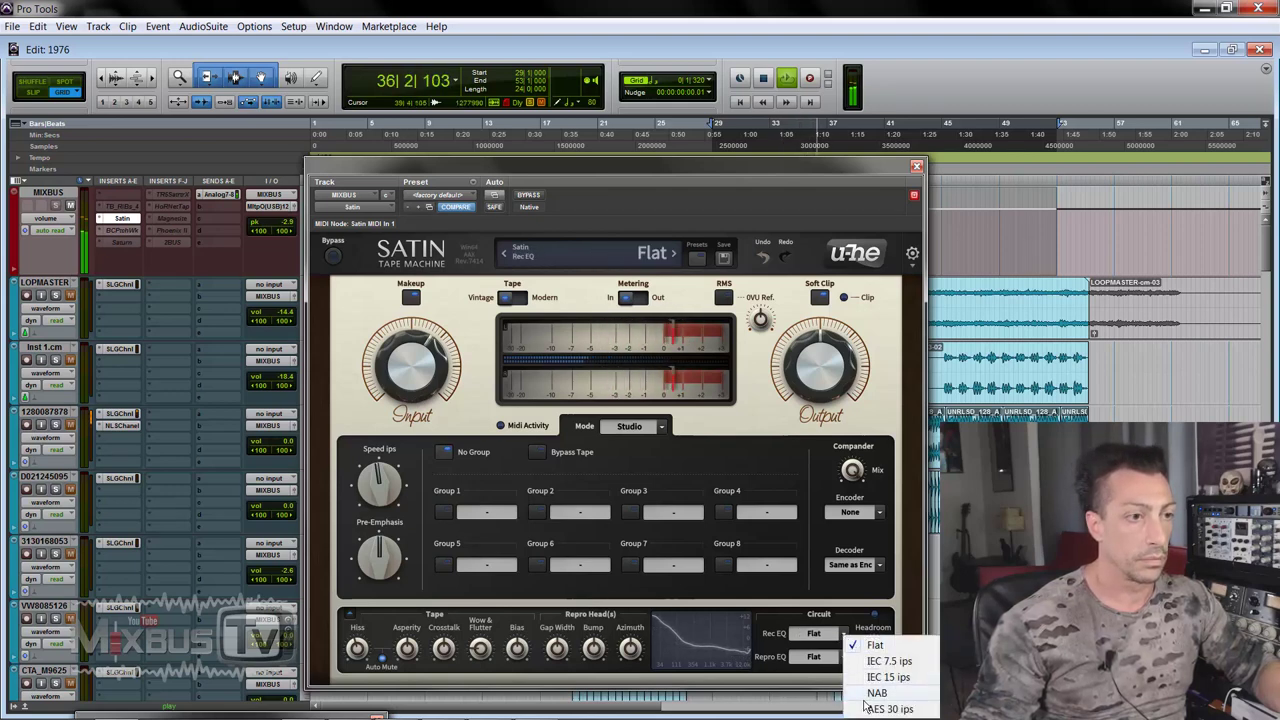
click(870, 708)
click(845, 657)
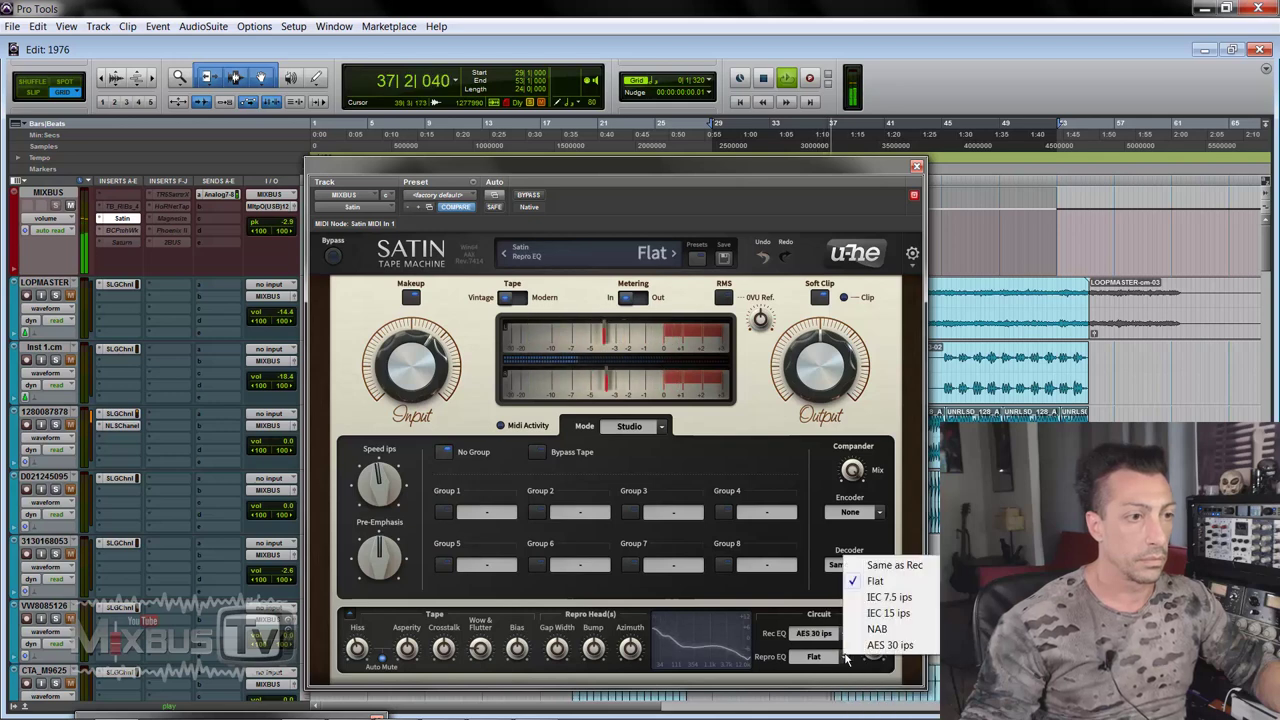
click(876, 645)
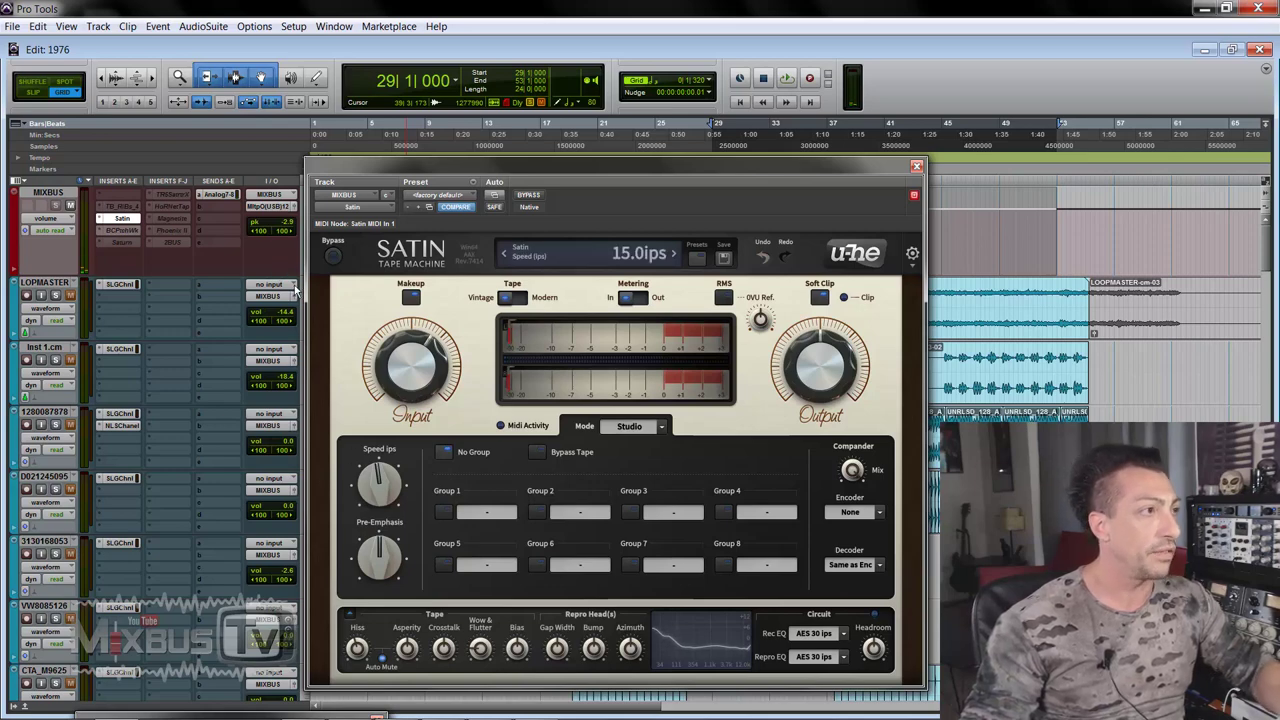
Go to the drum tracks, play from the session start and compare Satin bypassed and active
scroll(64, 307, down, 5)
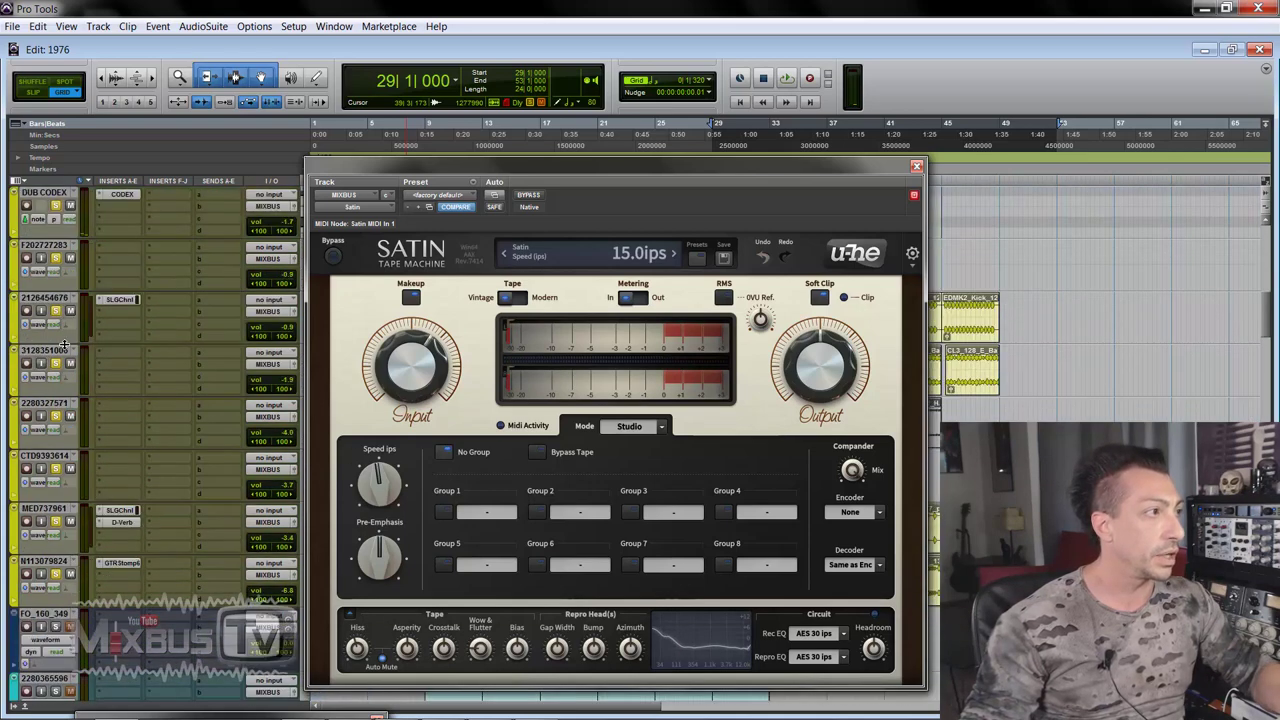
scroll(60, 430, down, 5)
key(Return)
key(space)
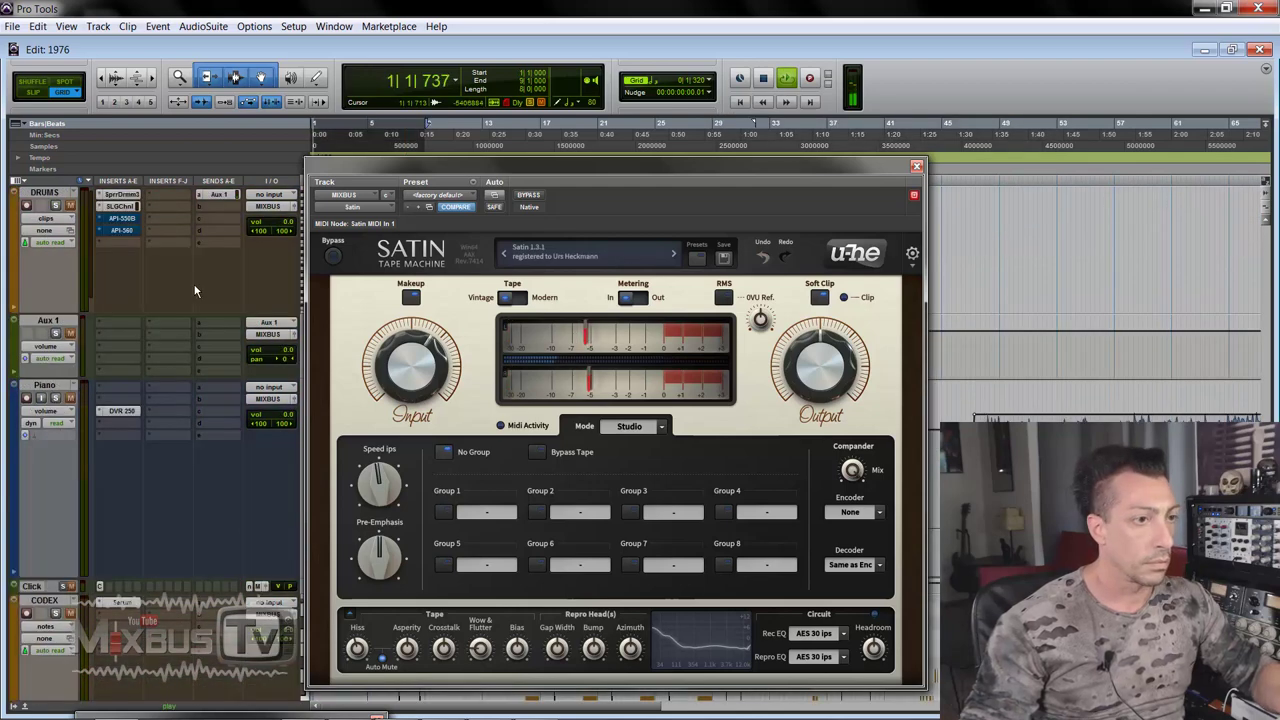
click(532, 196)
click(532, 196)
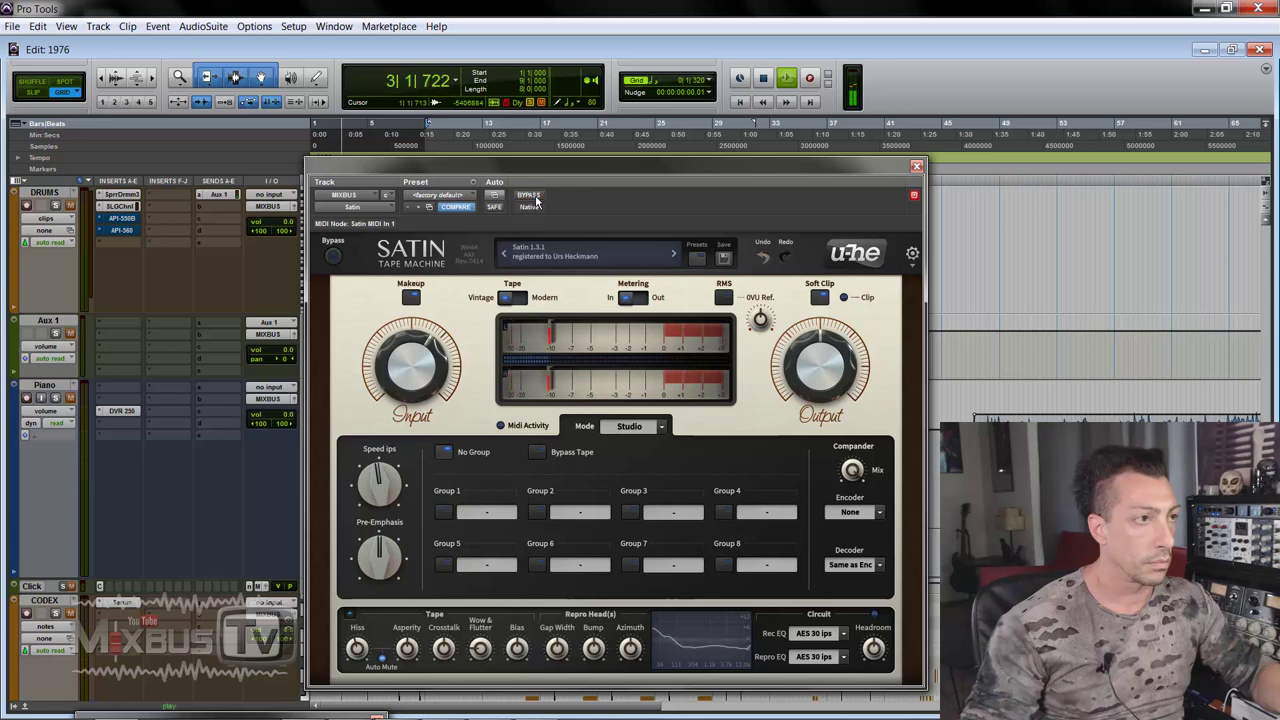
Raise Satin's tape speed, try Pre-Emphasis at 100%, then set Pre-Emphasis to 61%
drag(380, 487, 390, 436)
drag(378, 578, 381, 485)
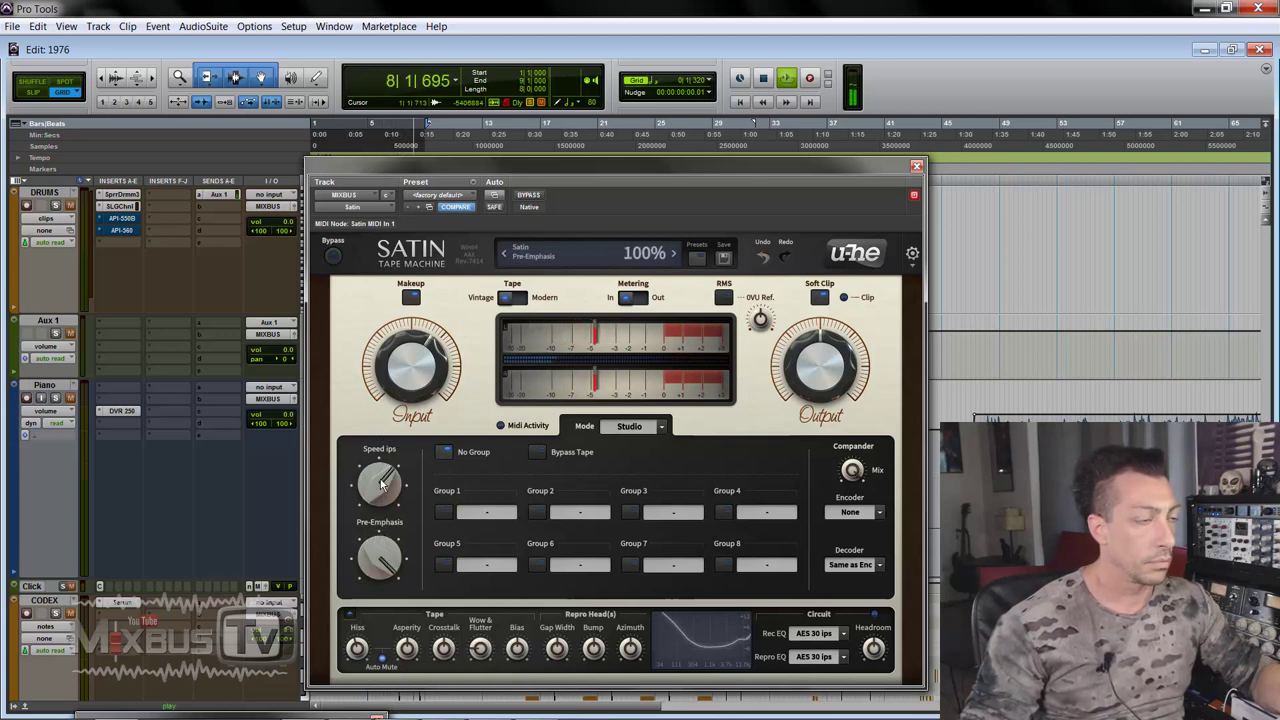
drag(378, 532, 372, 660)
mouse_move(379, 575)
mouse_down()
mouse_move(383, 550)
mouse_move(383, 568)
mouse_up()
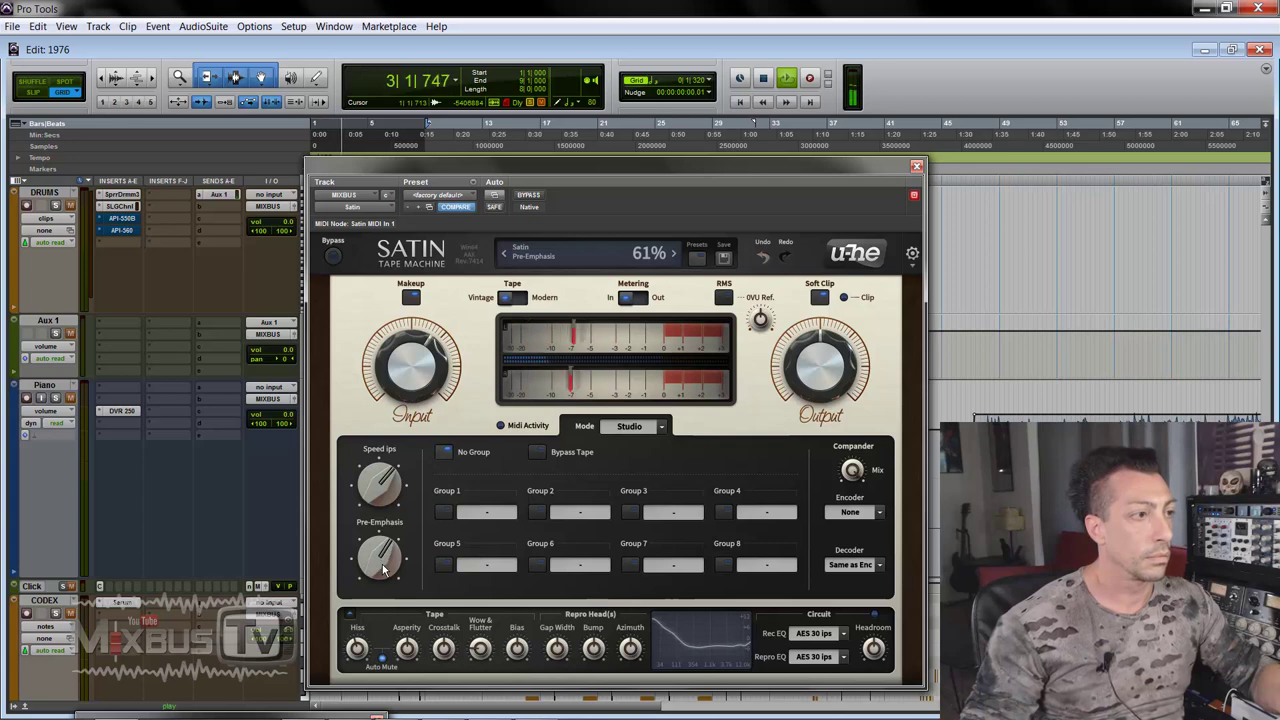
Check Satin's bypass, try the repro head Gap Width and raise Bump to 100%, then stop playback
click(531, 199)
drag(557, 648, 564, 527)
drag(593, 648, 587, 528)
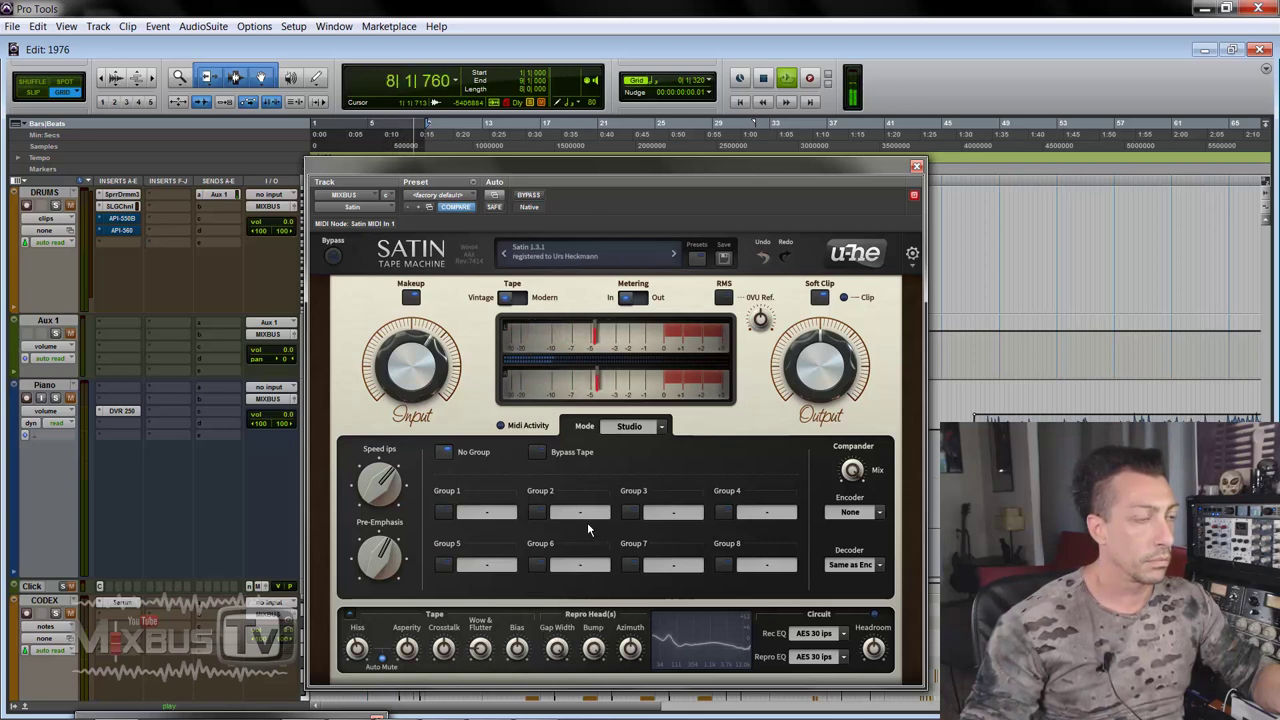
key(space)
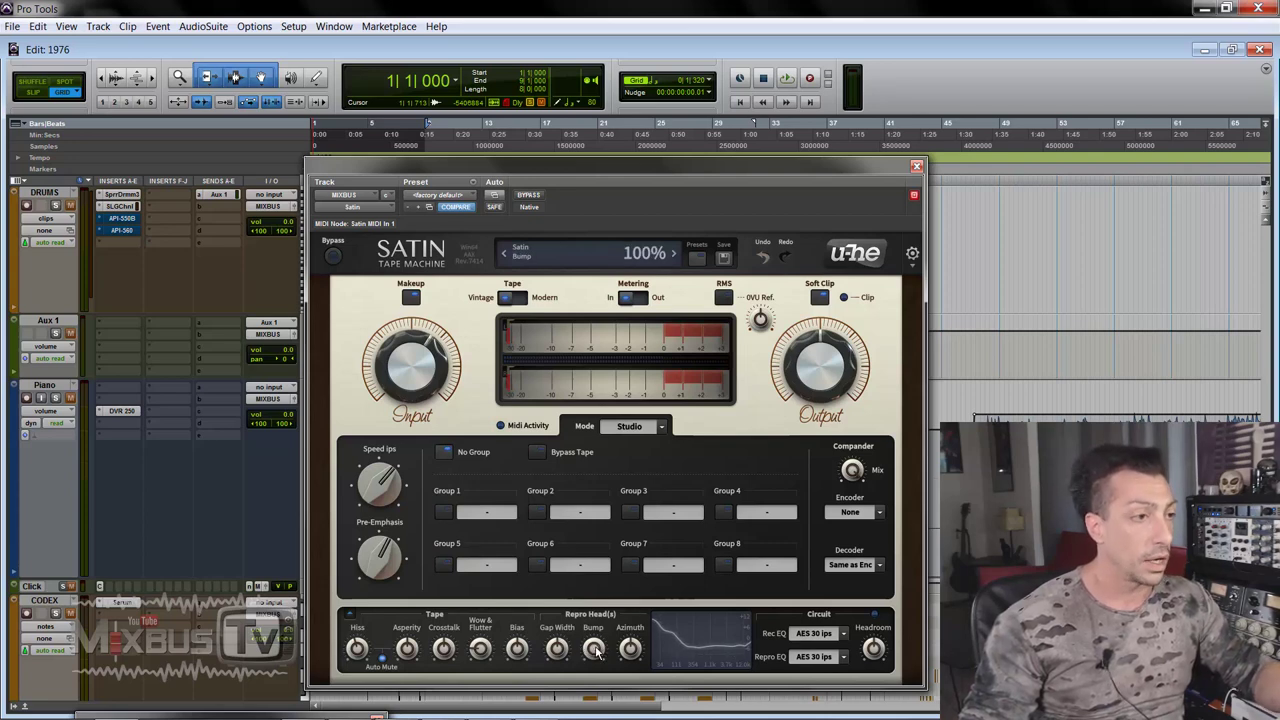
Audition Rec EQ NAB and then Flat on the drums while lowering the repro head Bump to 17%
click(846, 636)
click(878, 692)
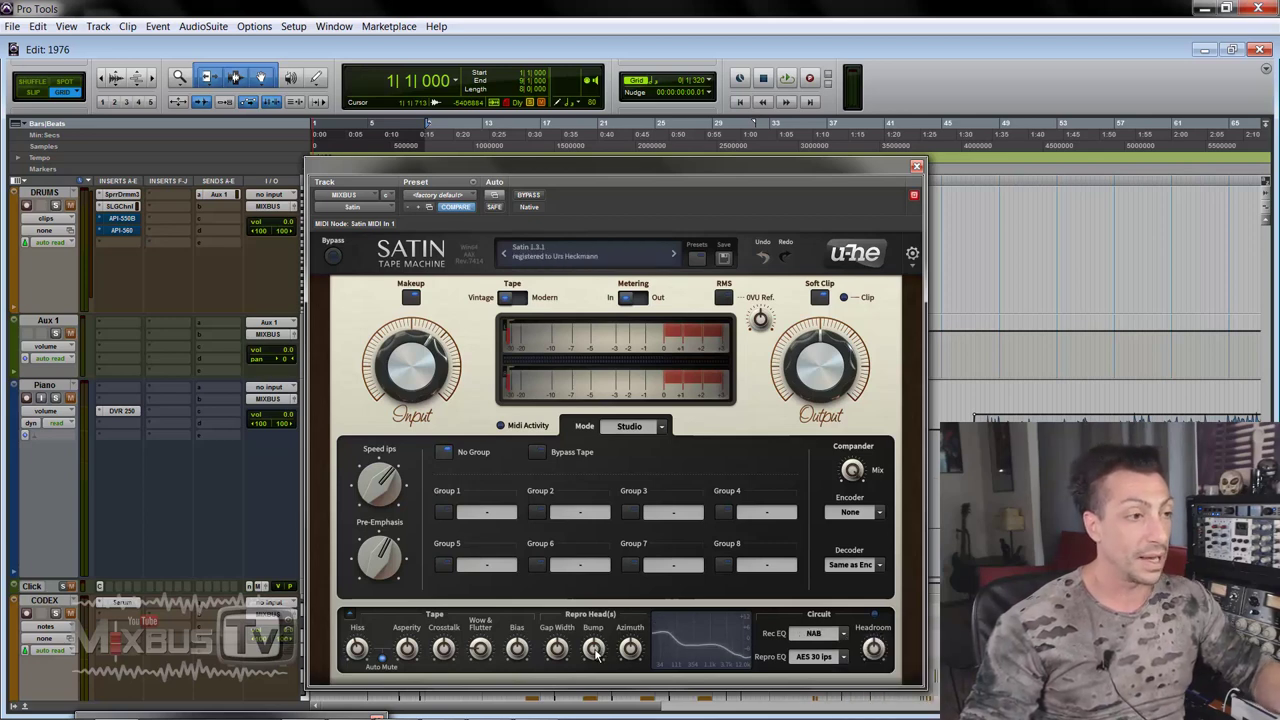
key(space)
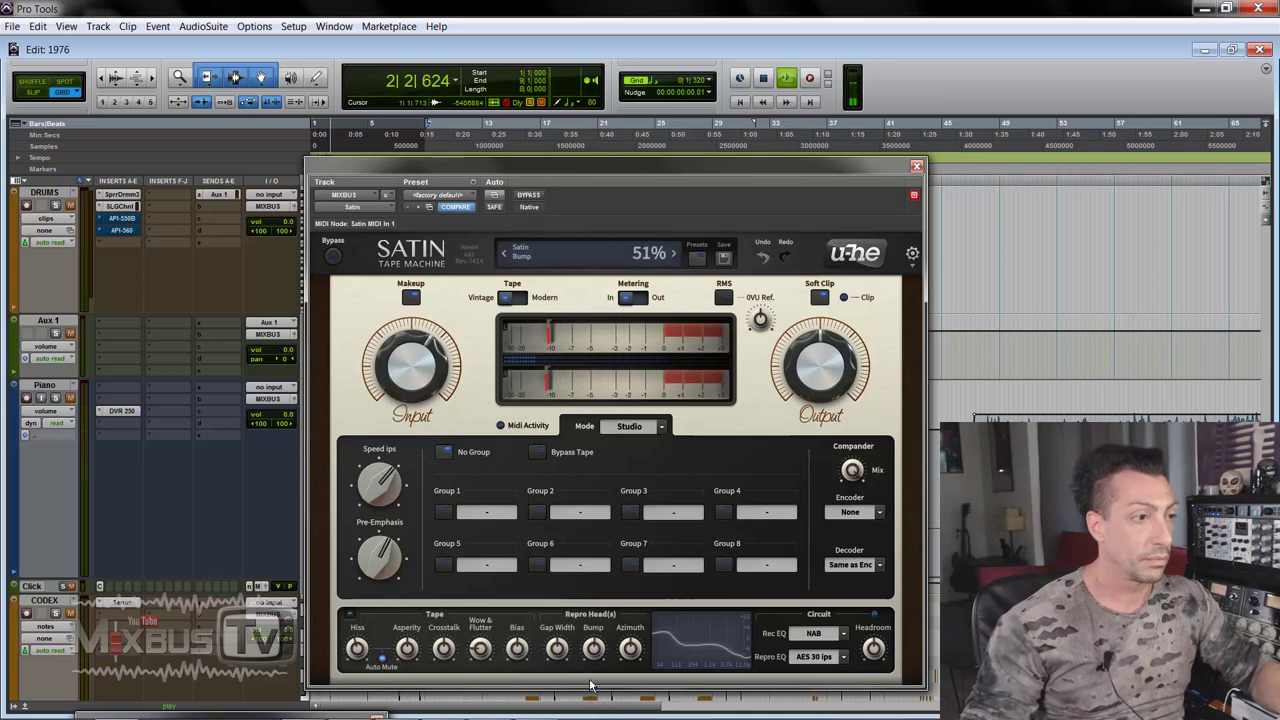
click(838, 634)
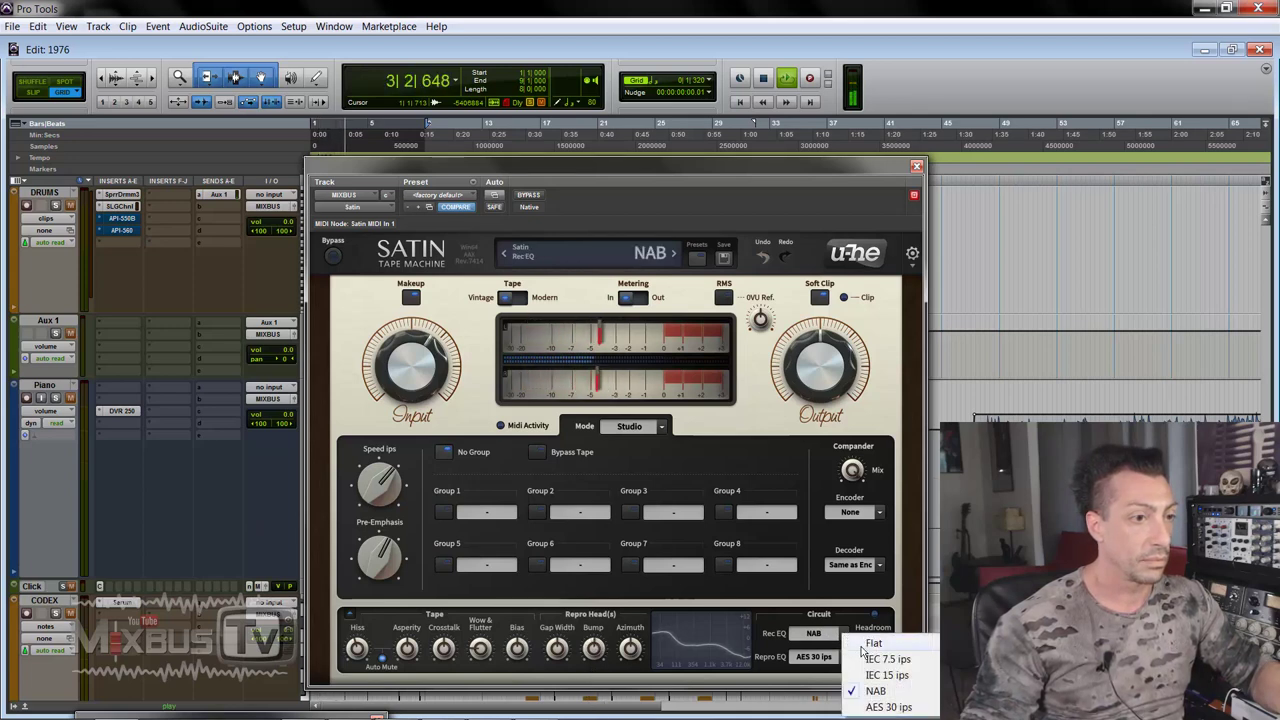
click(868, 644)
drag(593, 648, 585, 673)
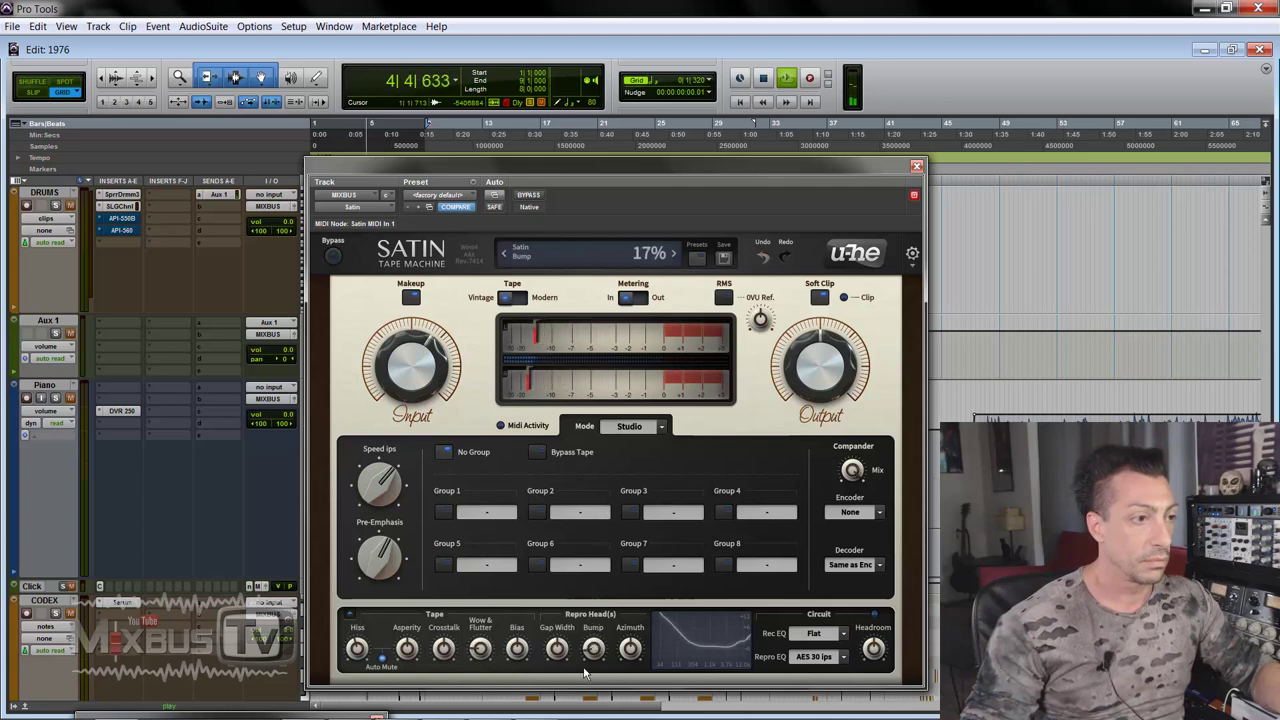
Set Repro EQ to Same as Rec and Rec EQ to IEC 7.5 ips during drum playback
click(843, 656)
click(876, 564)
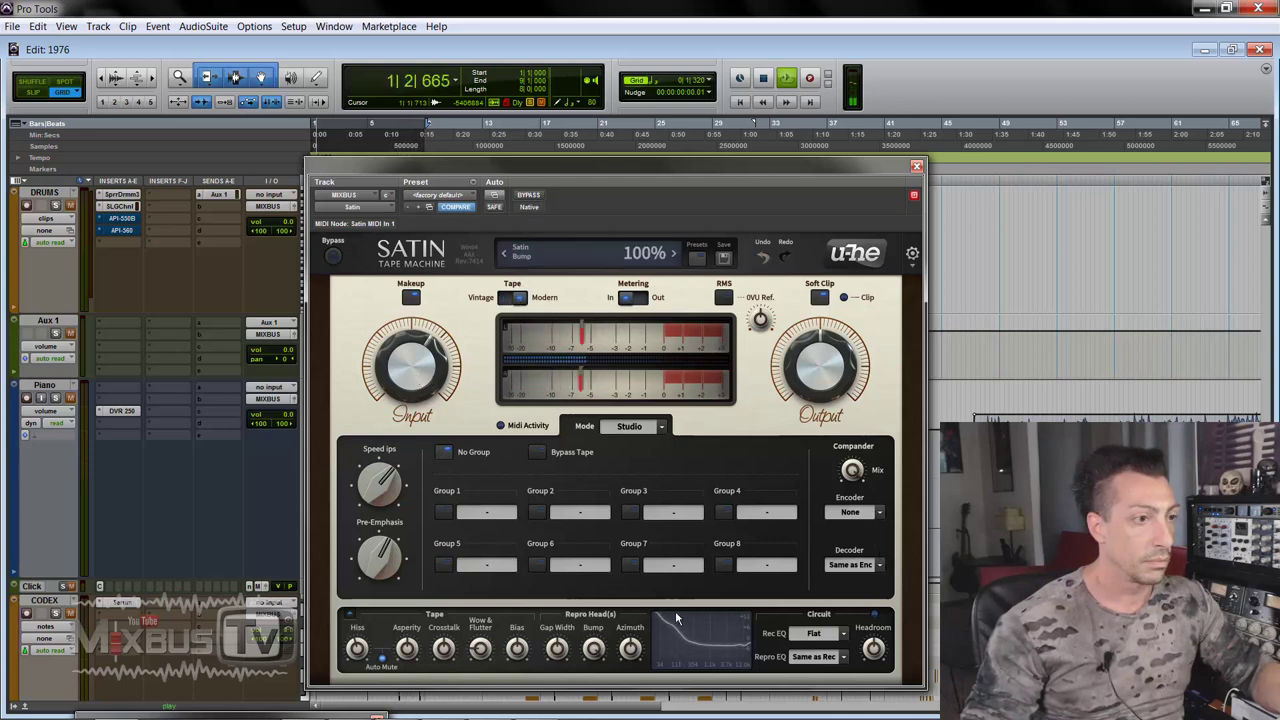
click(843, 635)
click(888, 662)
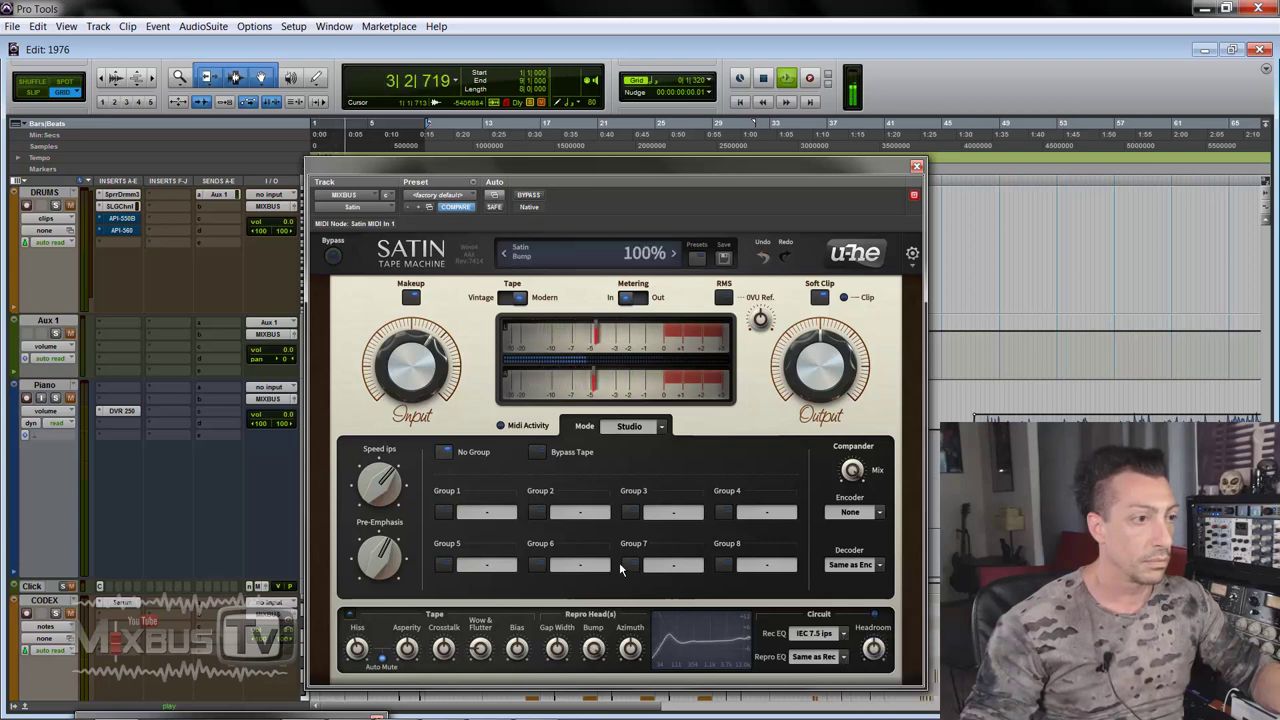
Keep Pre-Emphasis at 61%, lower Satin's tape speed to 11.0 ips and stop playback
drag(379, 556, 380, 562)
drag(380, 485, 384, 544)
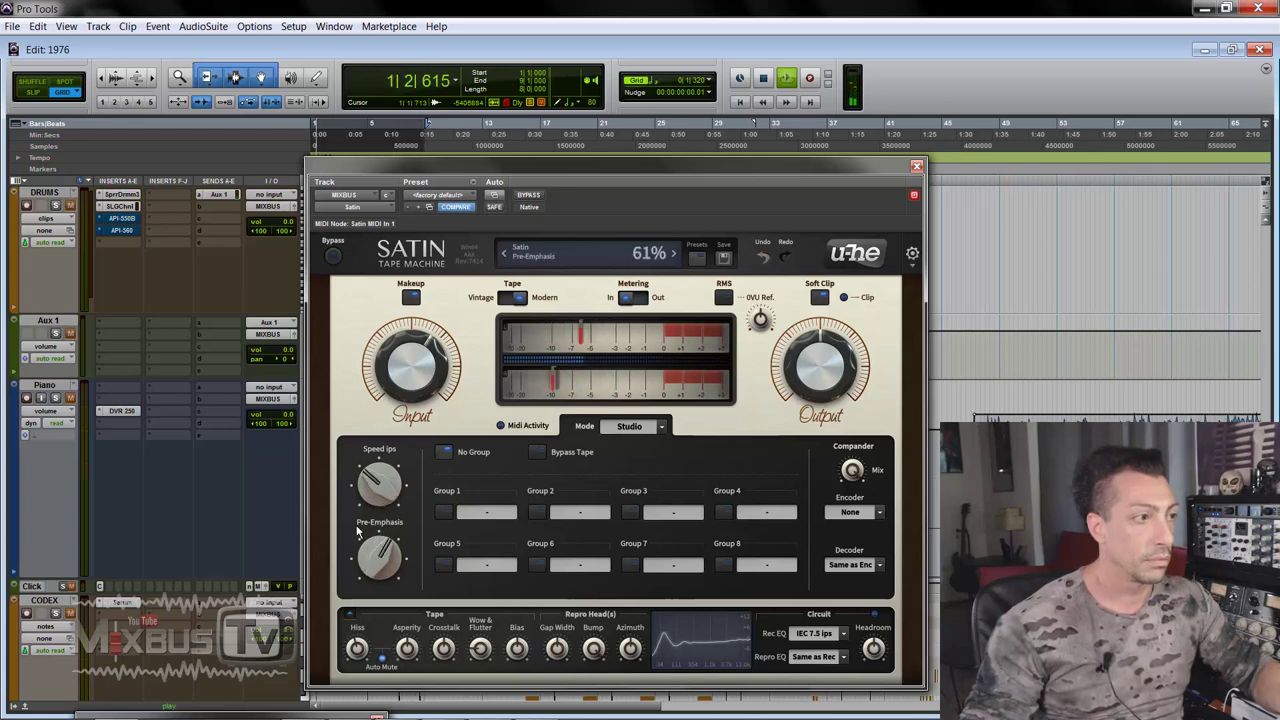
key(space)
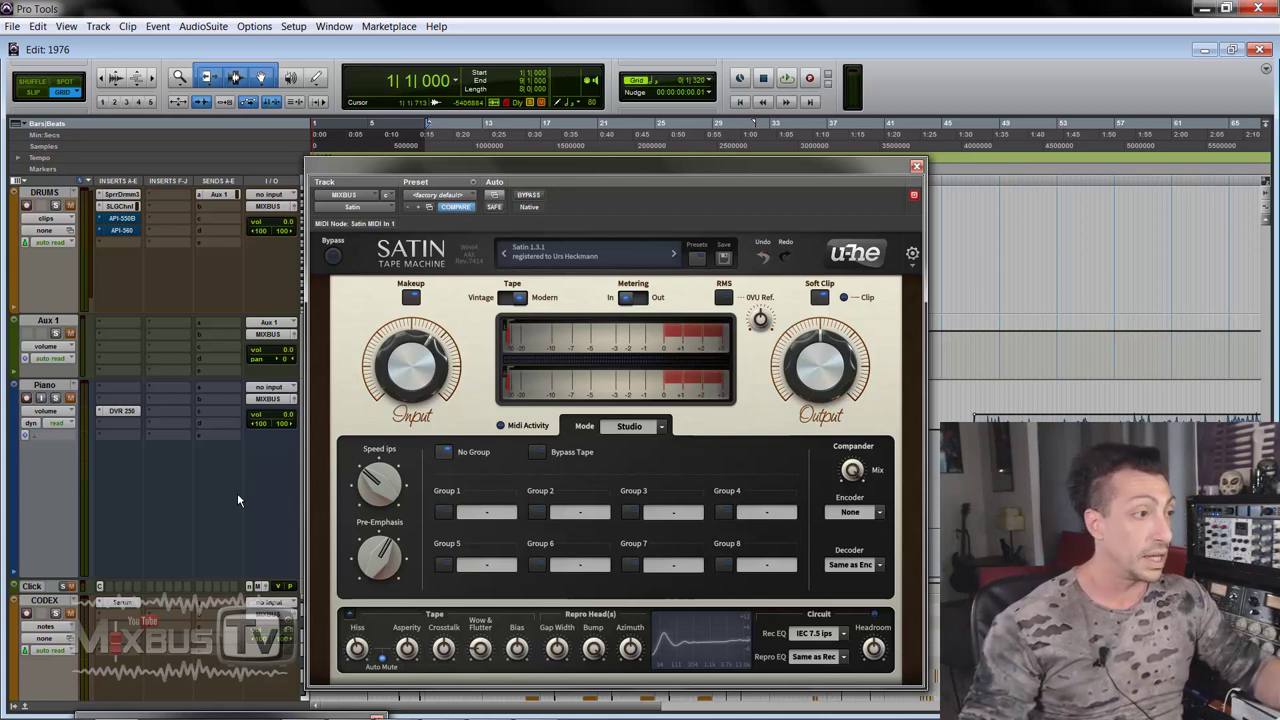
Look through Satin's Delay and Flange modes and return the plug-in to Studio mode
mouse_move(383, 553)
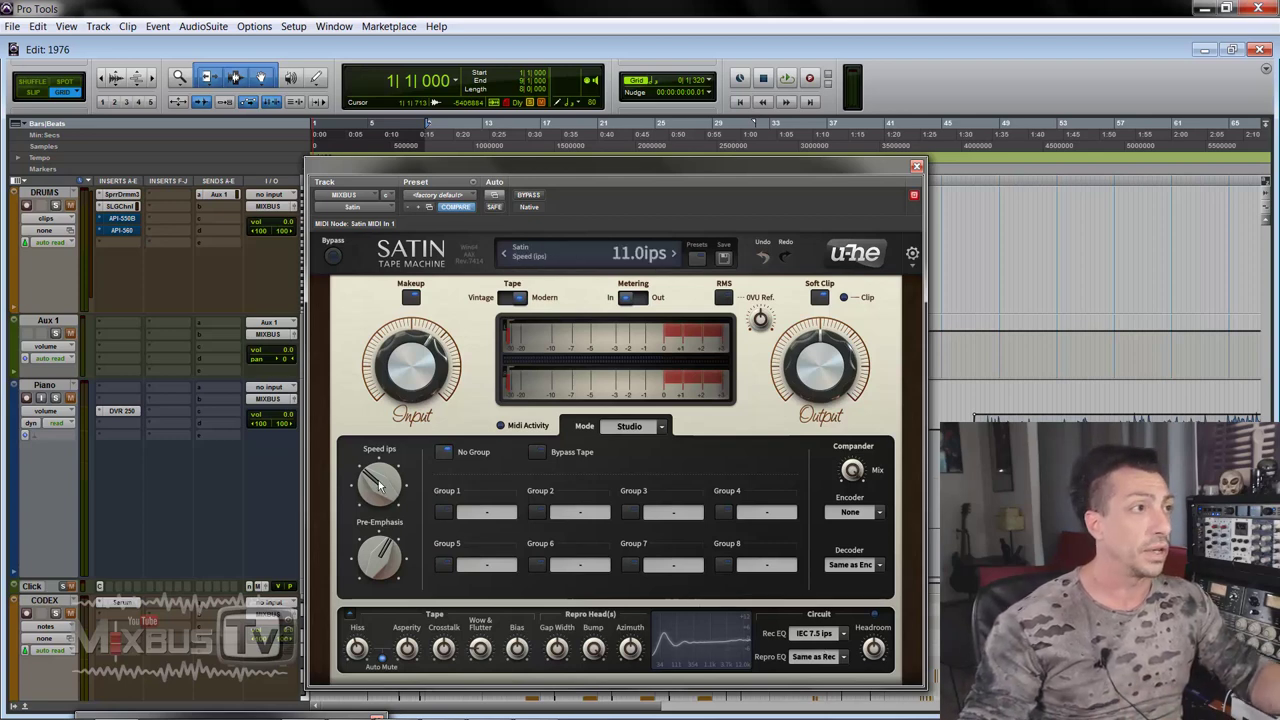
click(662, 426)
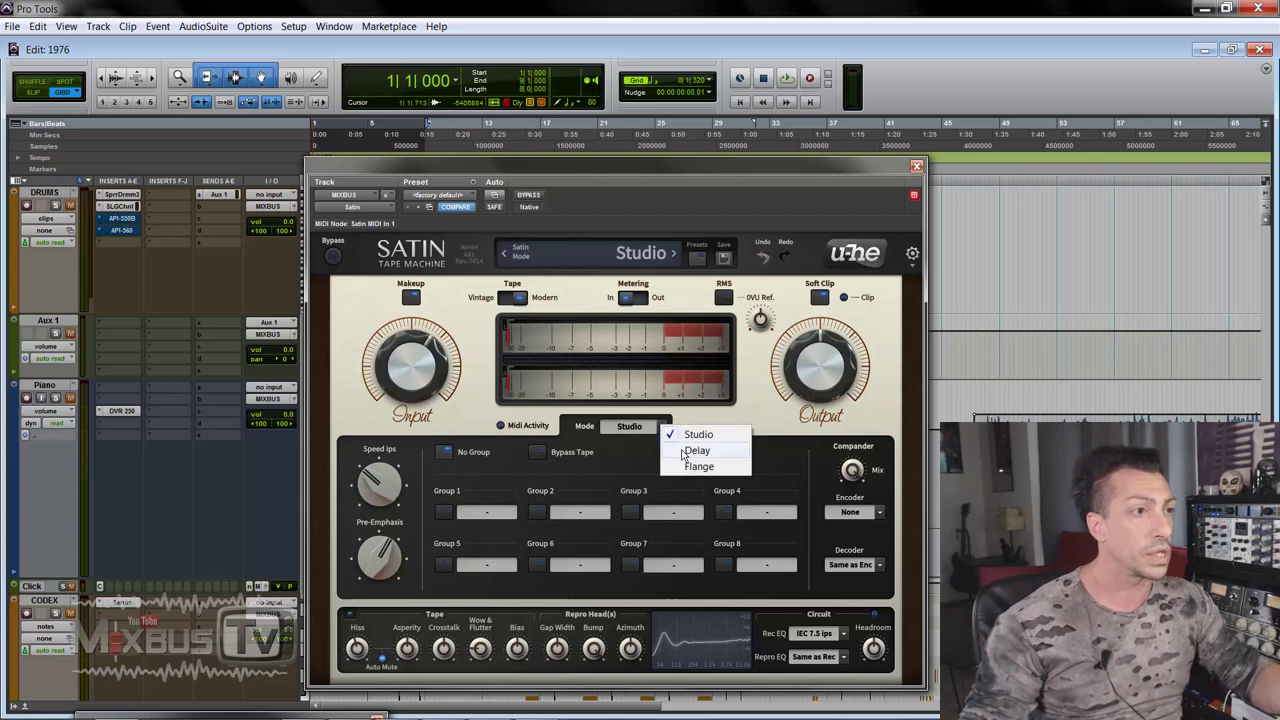
click(685, 452)
click(662, 426)
click(688, 467)
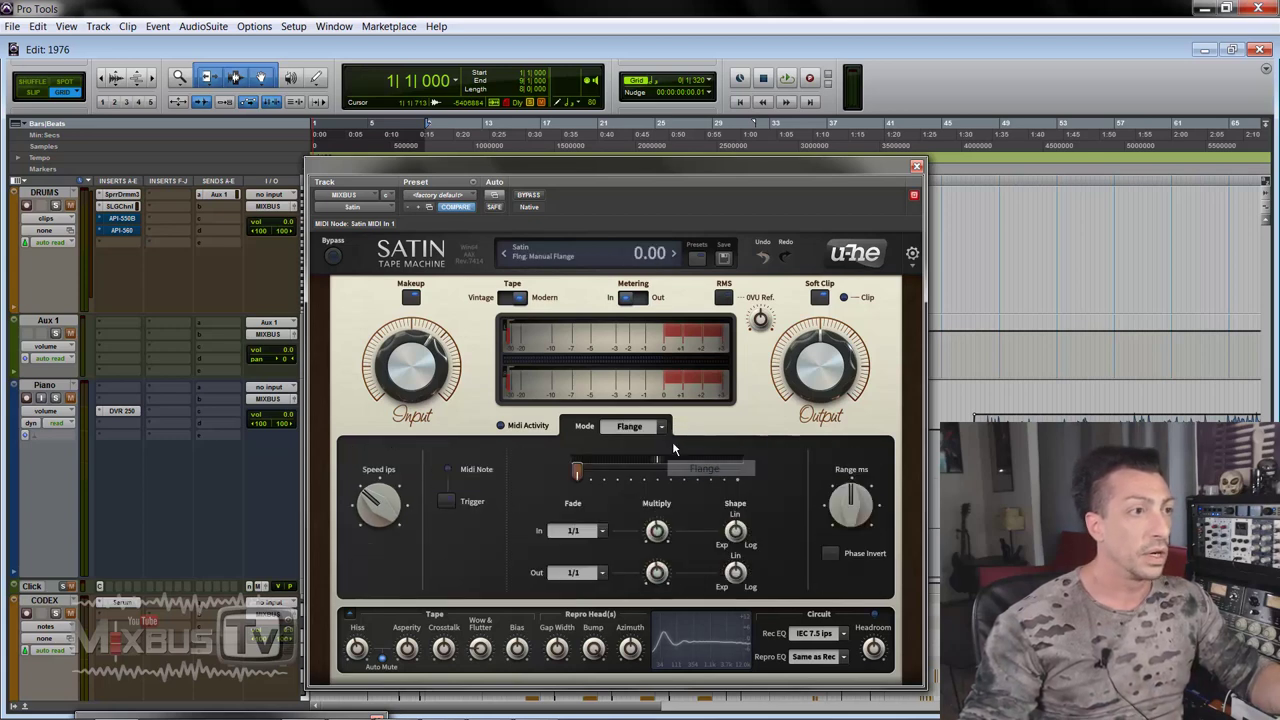
click(662, 428)
click(698, 440)
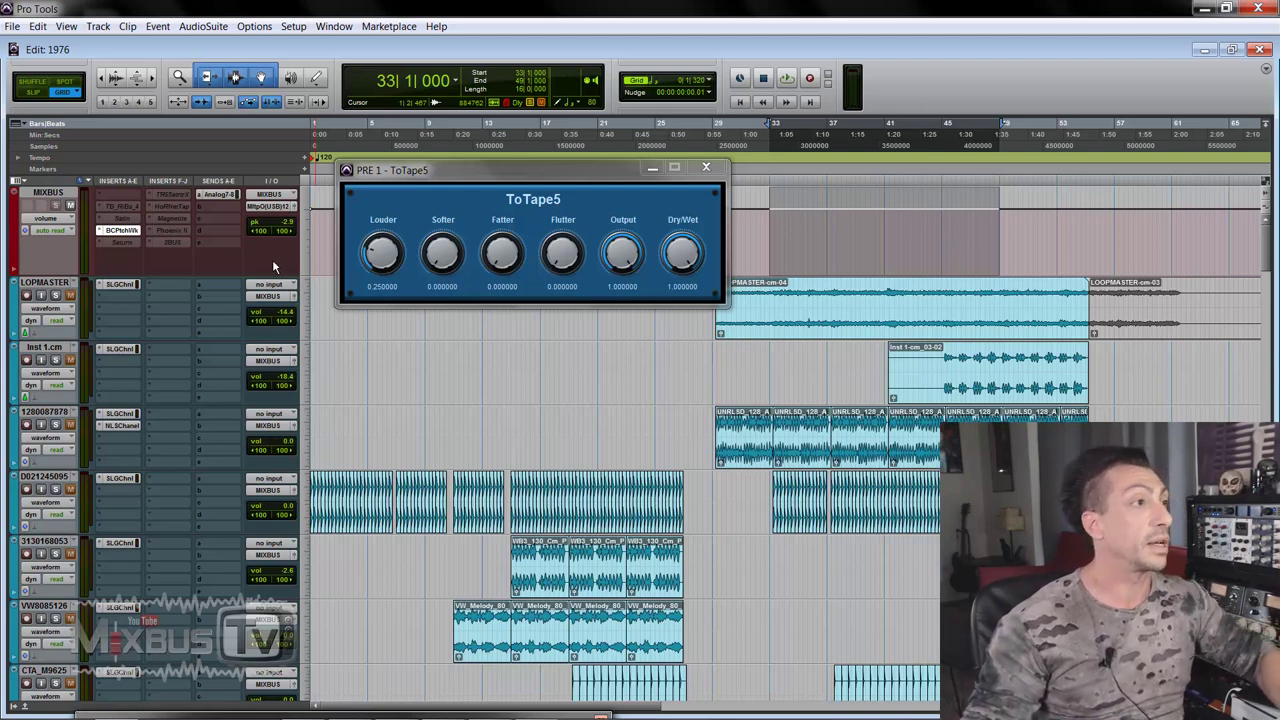
Play the mix through ToTape5, rearrange its window with Blue Cat's PatchWork and bypass PatchWork for comparison
key(space)
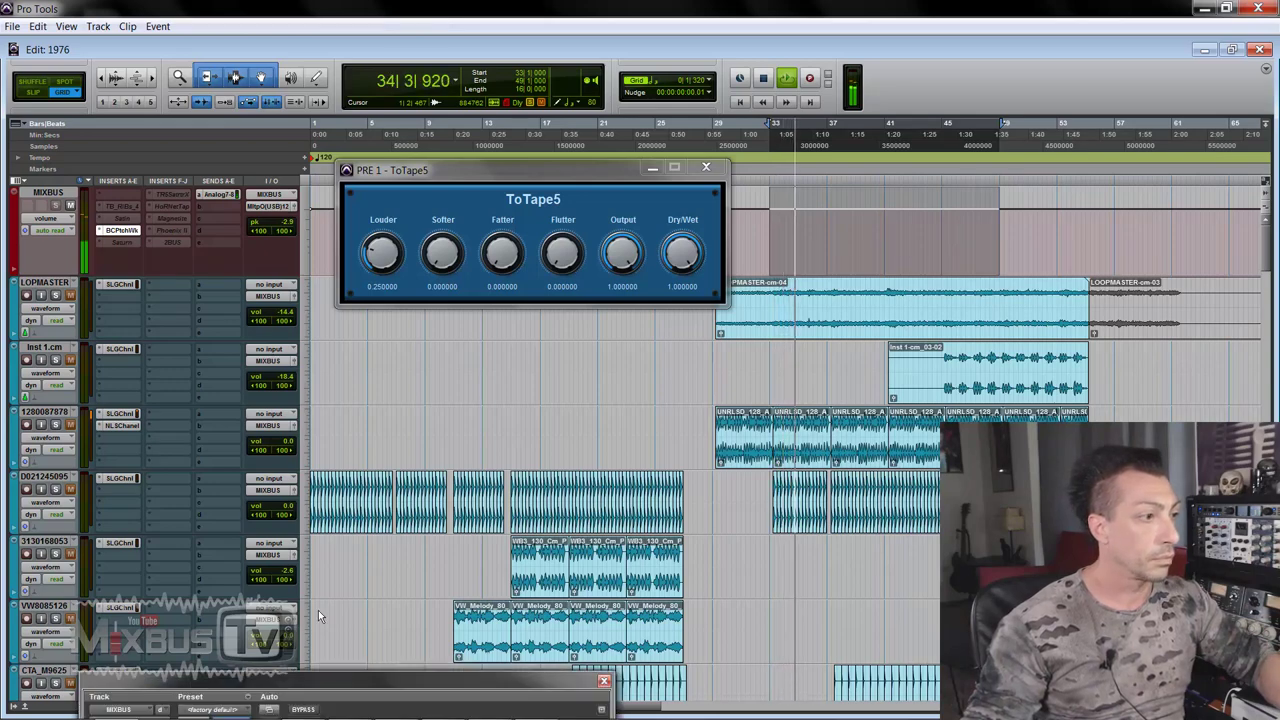
drag(473, 178, 366, 241)
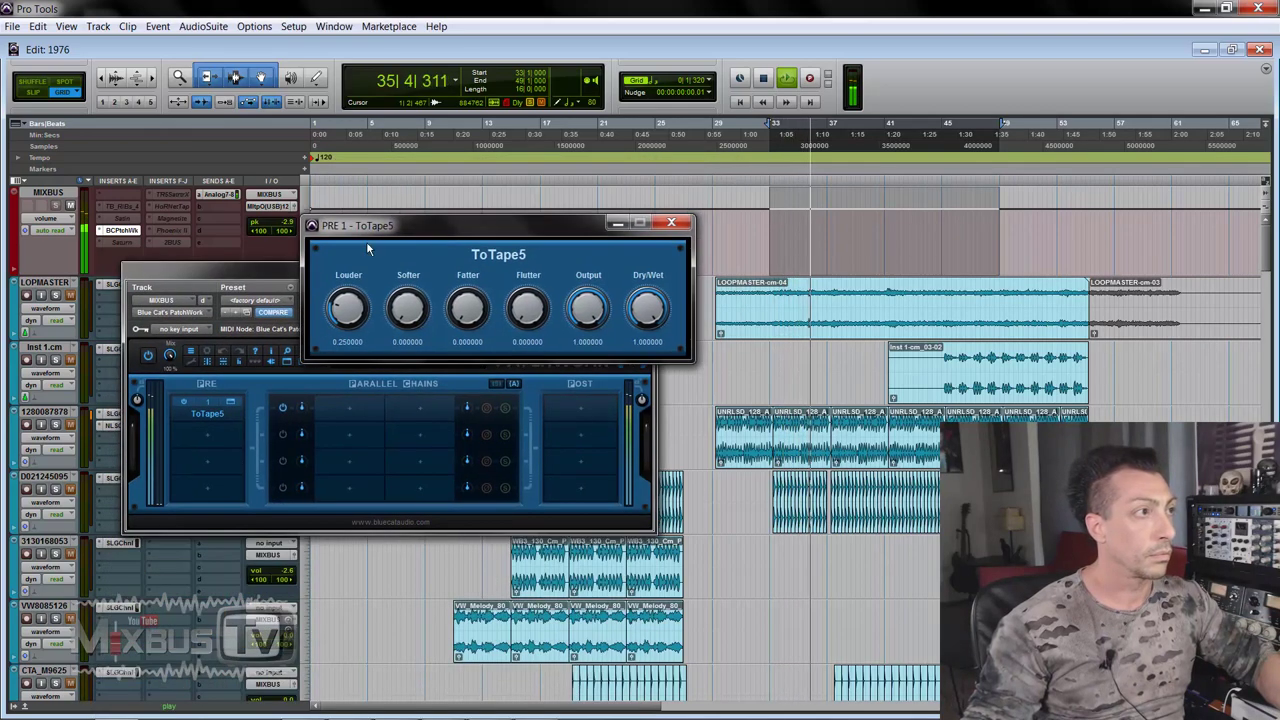
drag(200, 270, 273, 180)
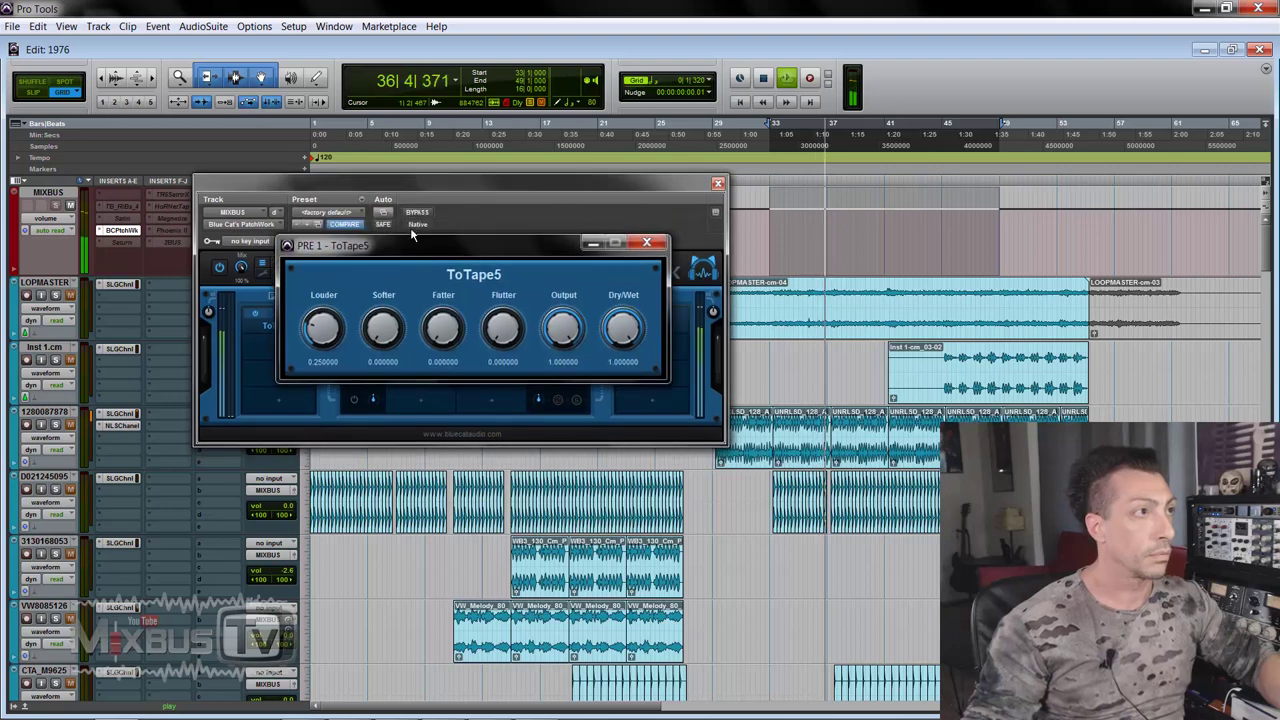
click(412, 233)
click(417, 212)
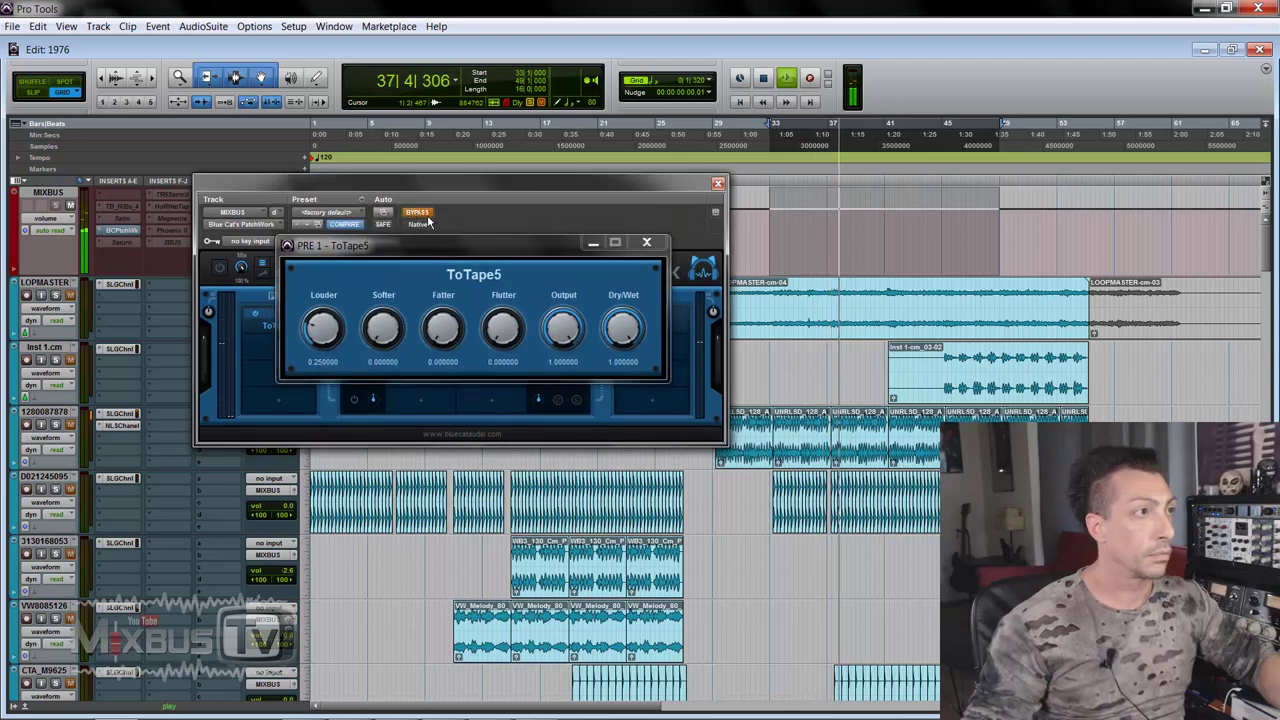
Raise ToTape5's Fatter to about 0.28 with PatchWork active and compare the mix against bypass
click(424, 213)
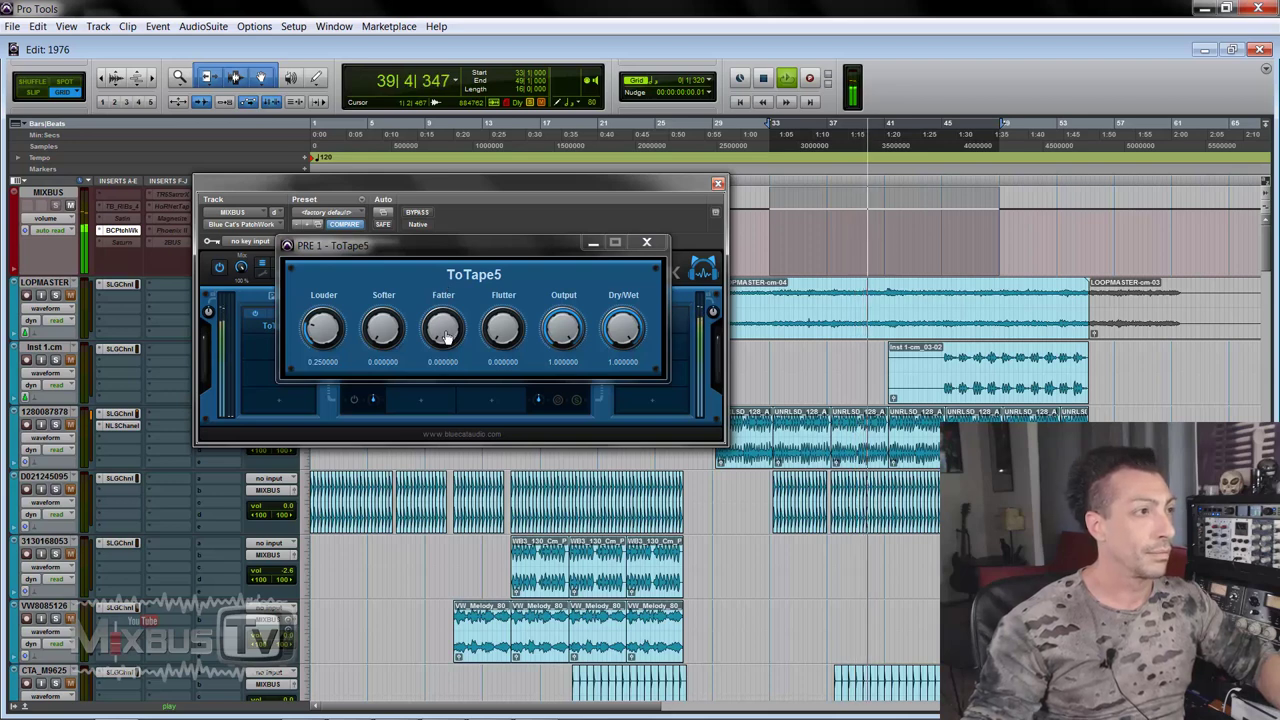
drag(445, 337, 444, 311)
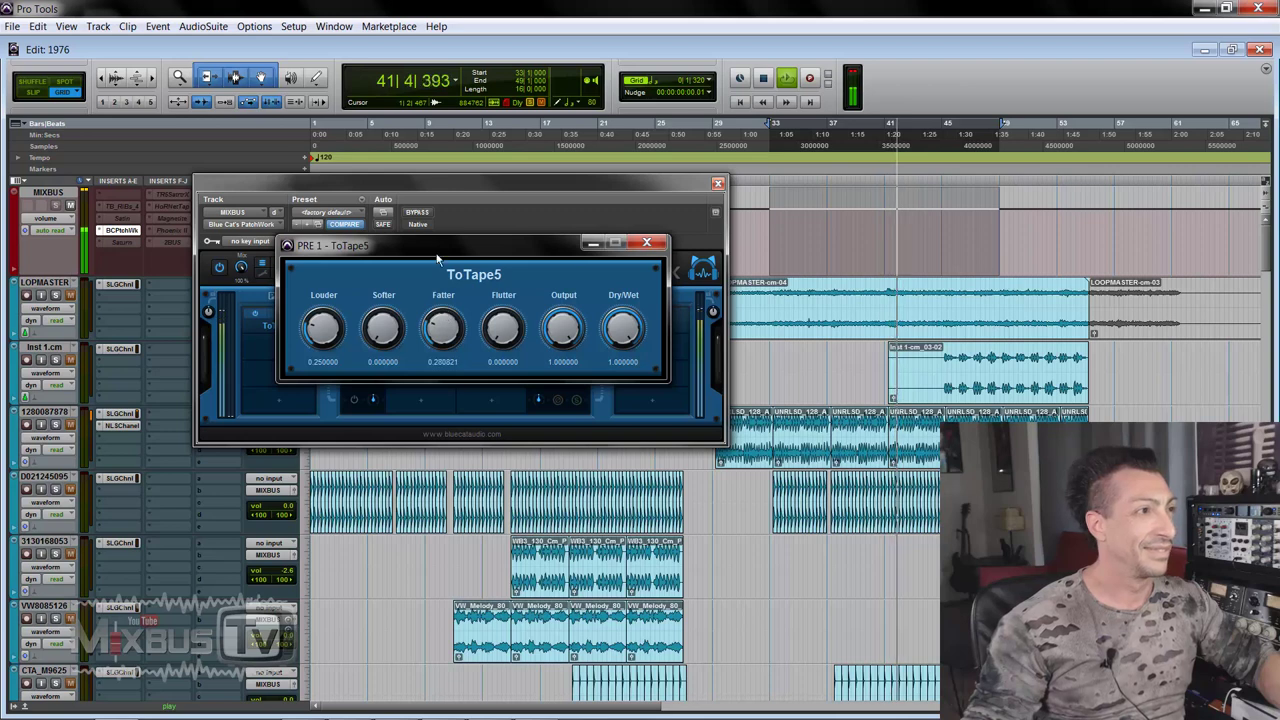
click(419, 213)
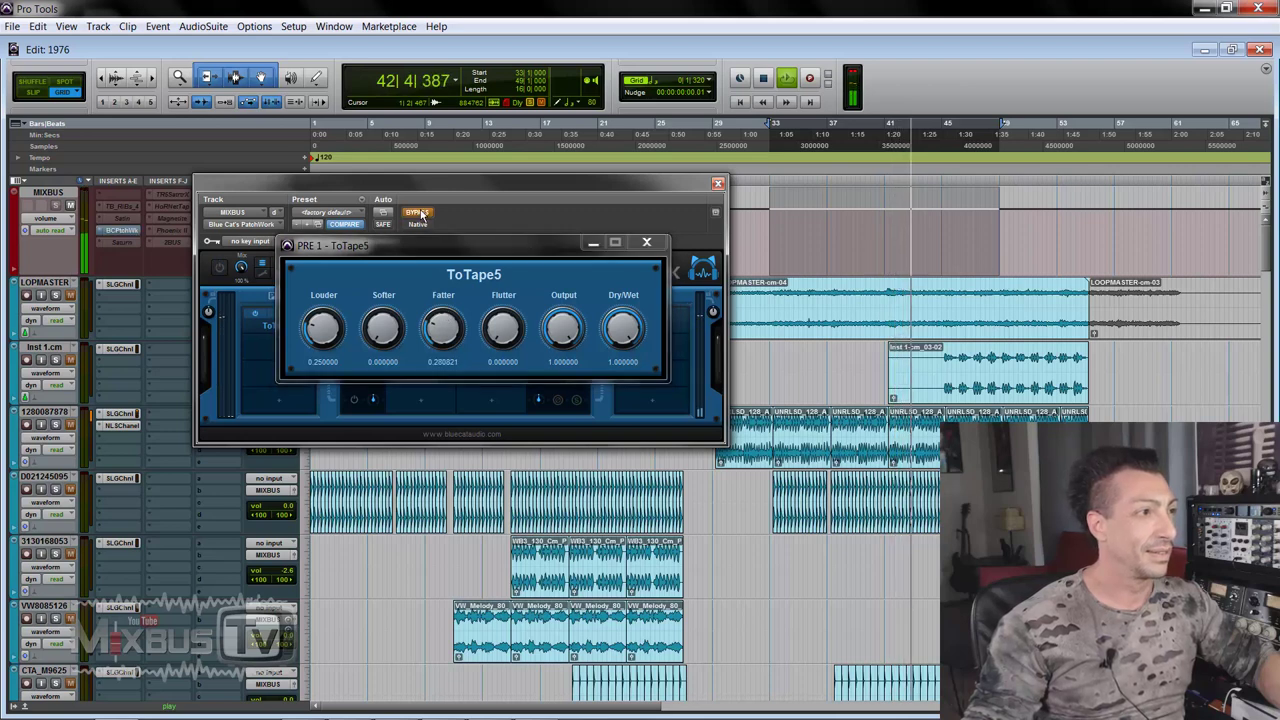
click(421, 213)
Return Fatter to 0, audition Softer at 1.0 against bypass and reset Softer to 0
drag(445, 333, 496, 362)
drag(383, 330, 404, 219)
click(421, 213)
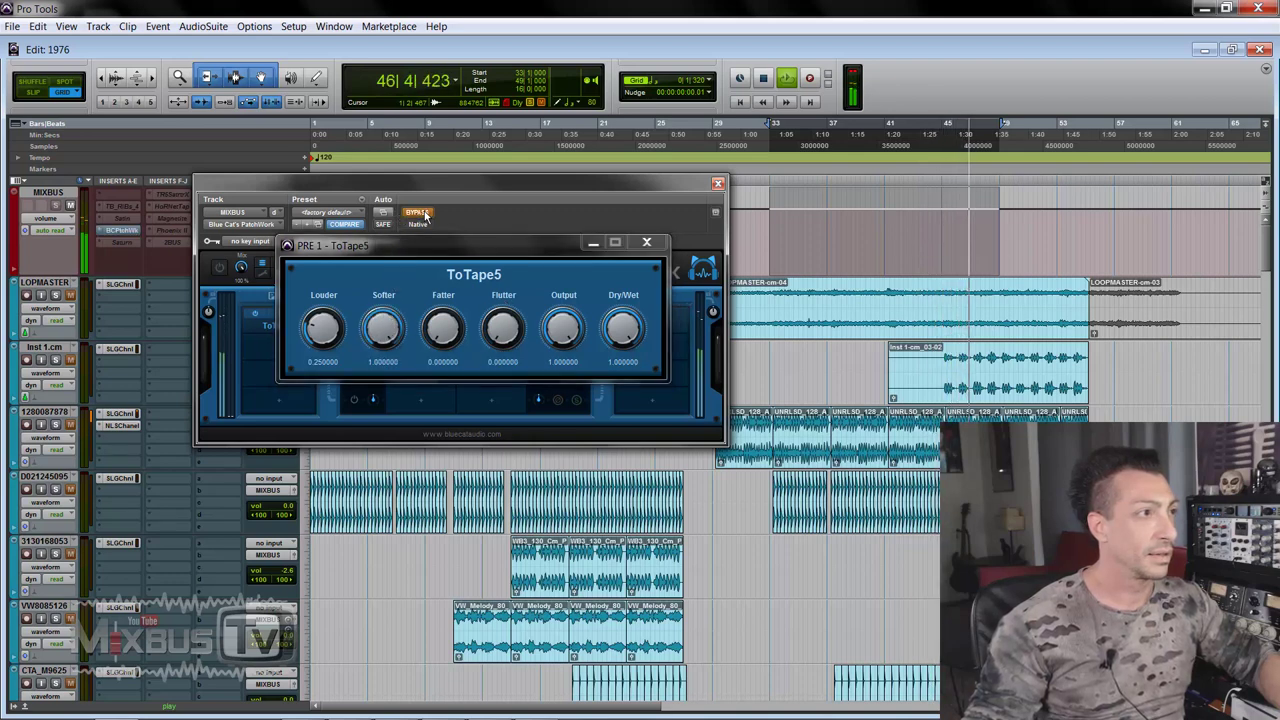
click(421, 213)
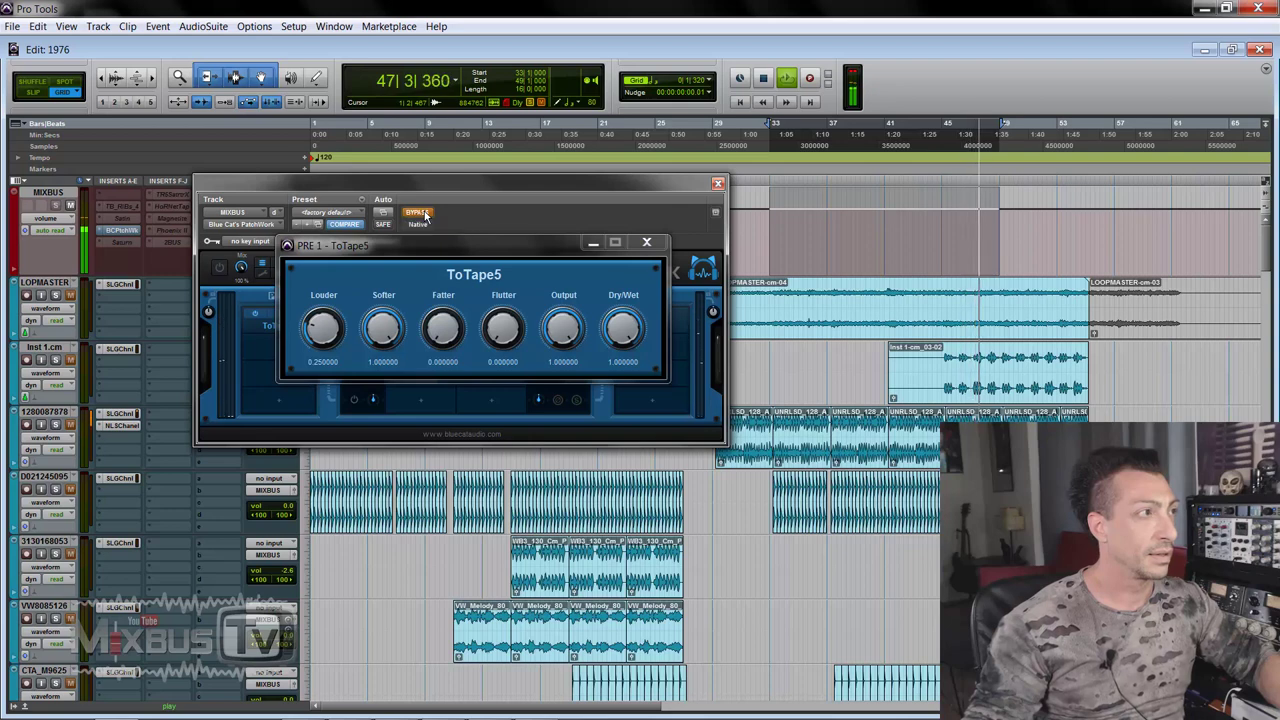
click(383, 326)
alt+click(383, 326)
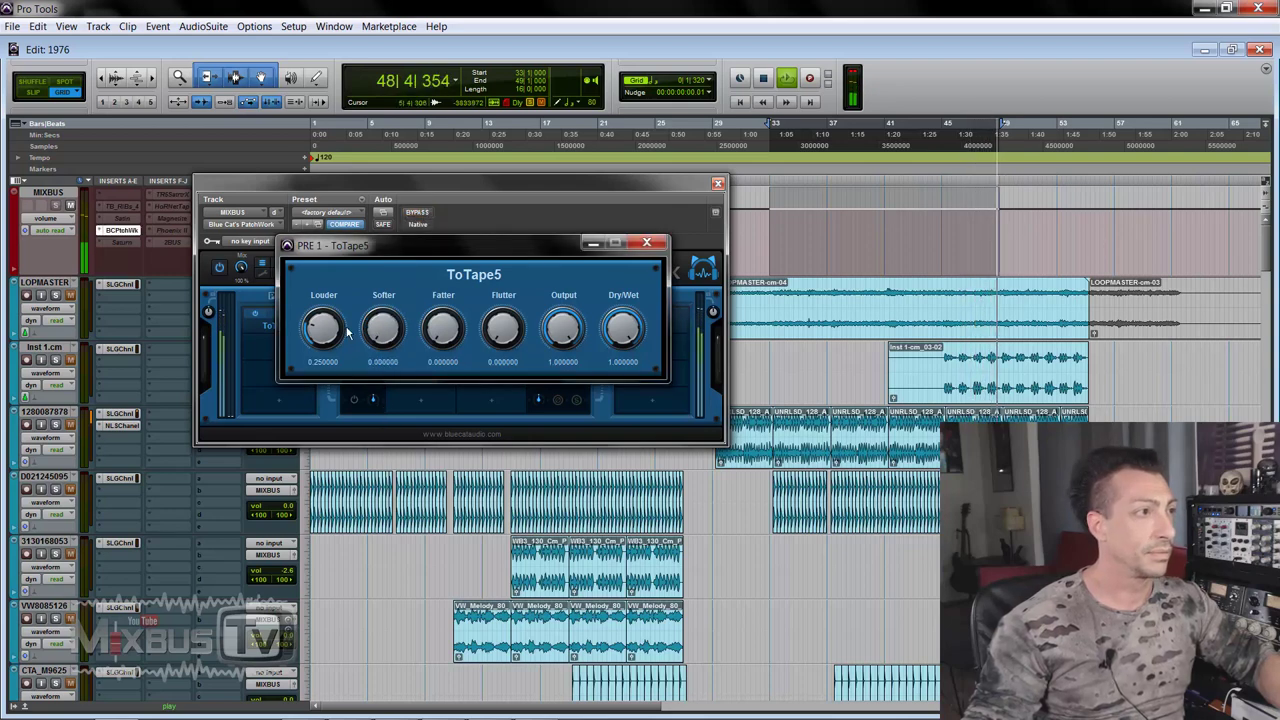
Set ToTape5's Louder to about 0.685, Output to about 0.507 and Fatter to about 0.315 during playback
drag(328, 328, 331, 316)
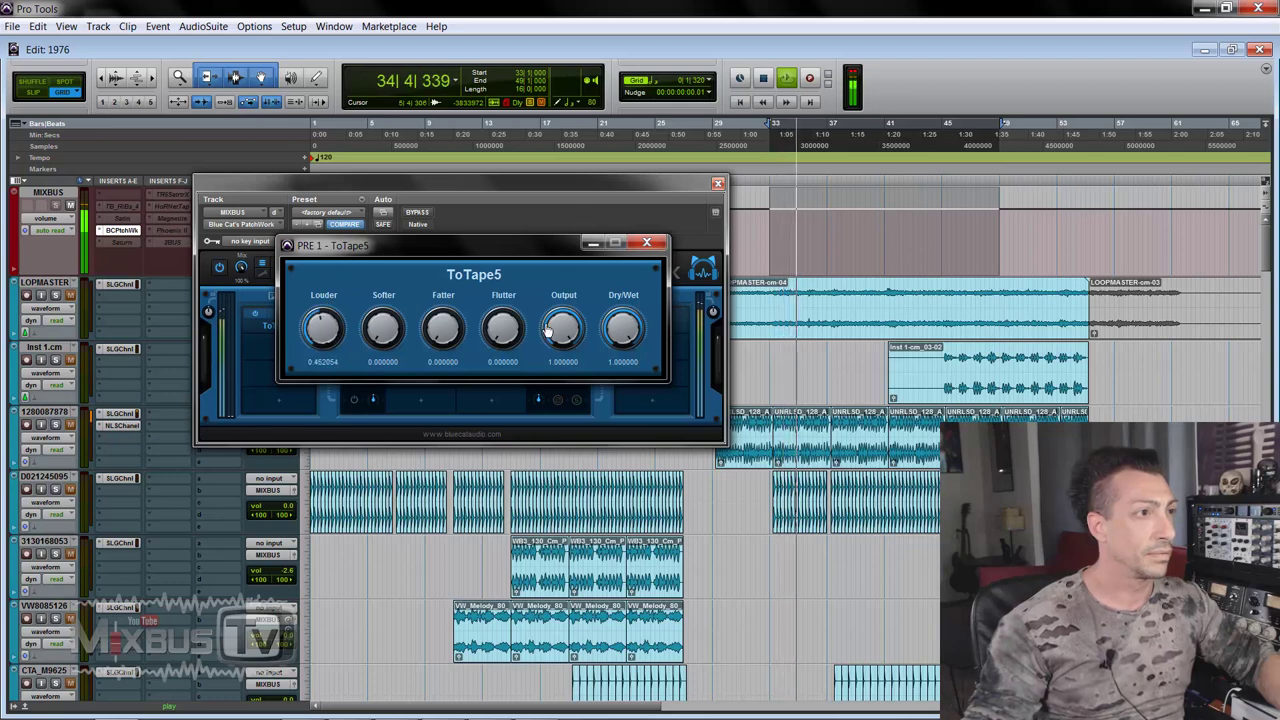
drag(548, 330, 551, 350)
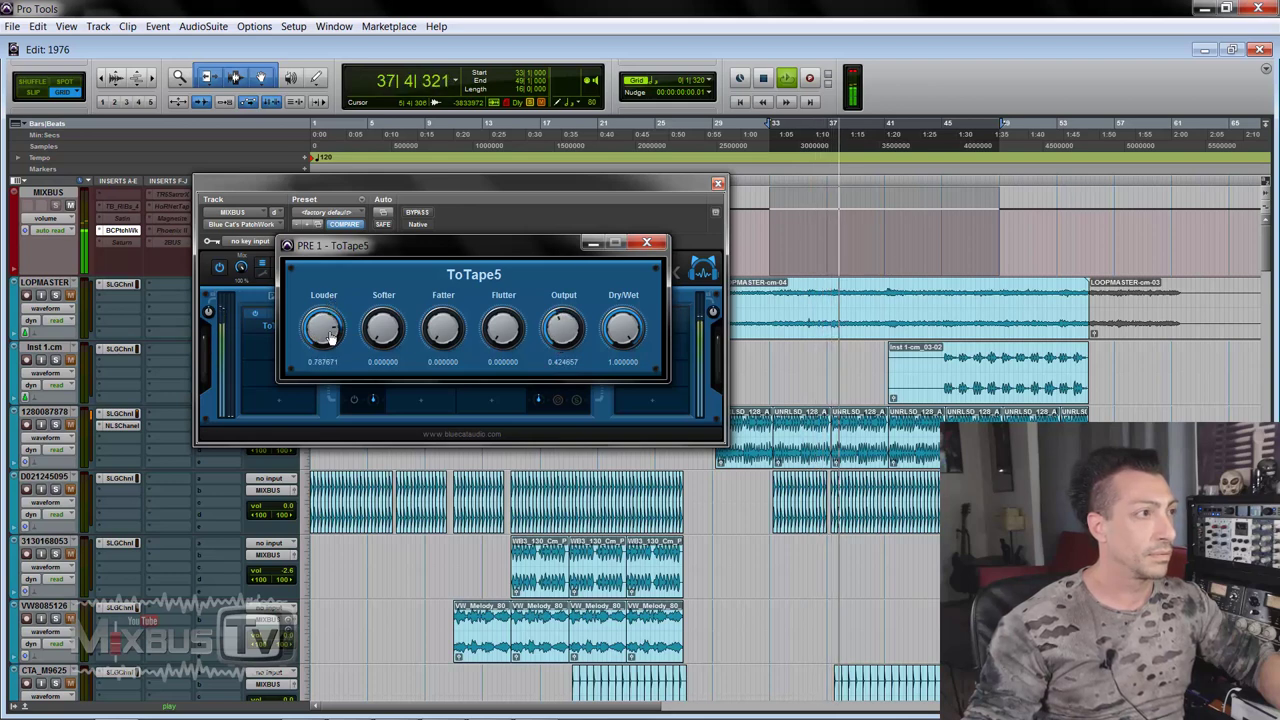
drag(330, 338, 331, 346)
drag(555, 335, 554, 323)
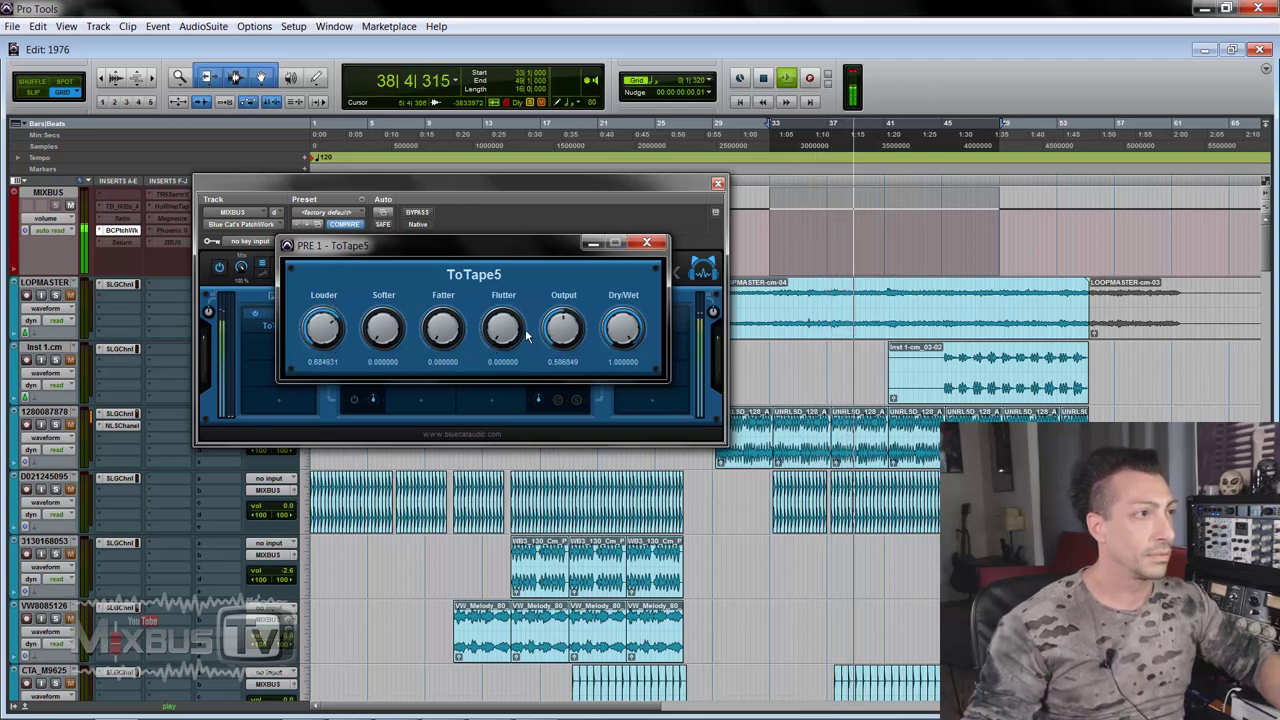
drag(443, 330, 443, 315)
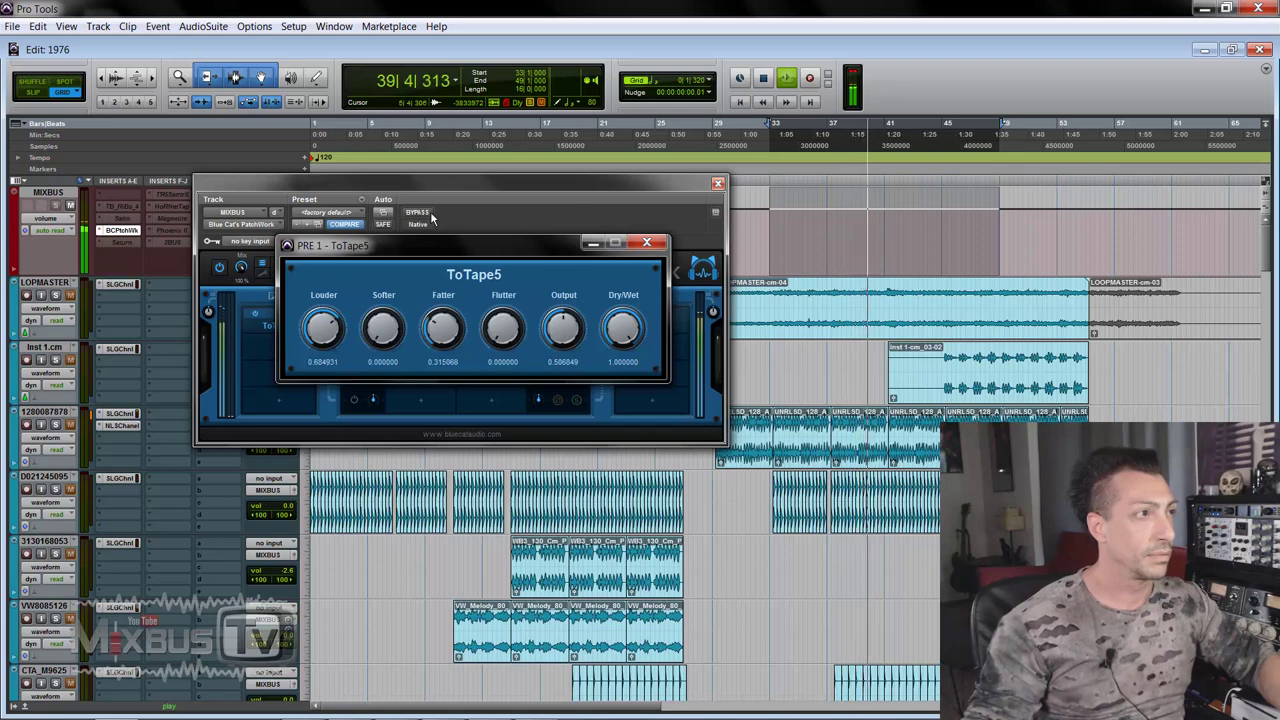
Compare ToTape5 with bypass, set Louder to 0.5, bypass PatchWork and stop playback
click(425, 214)
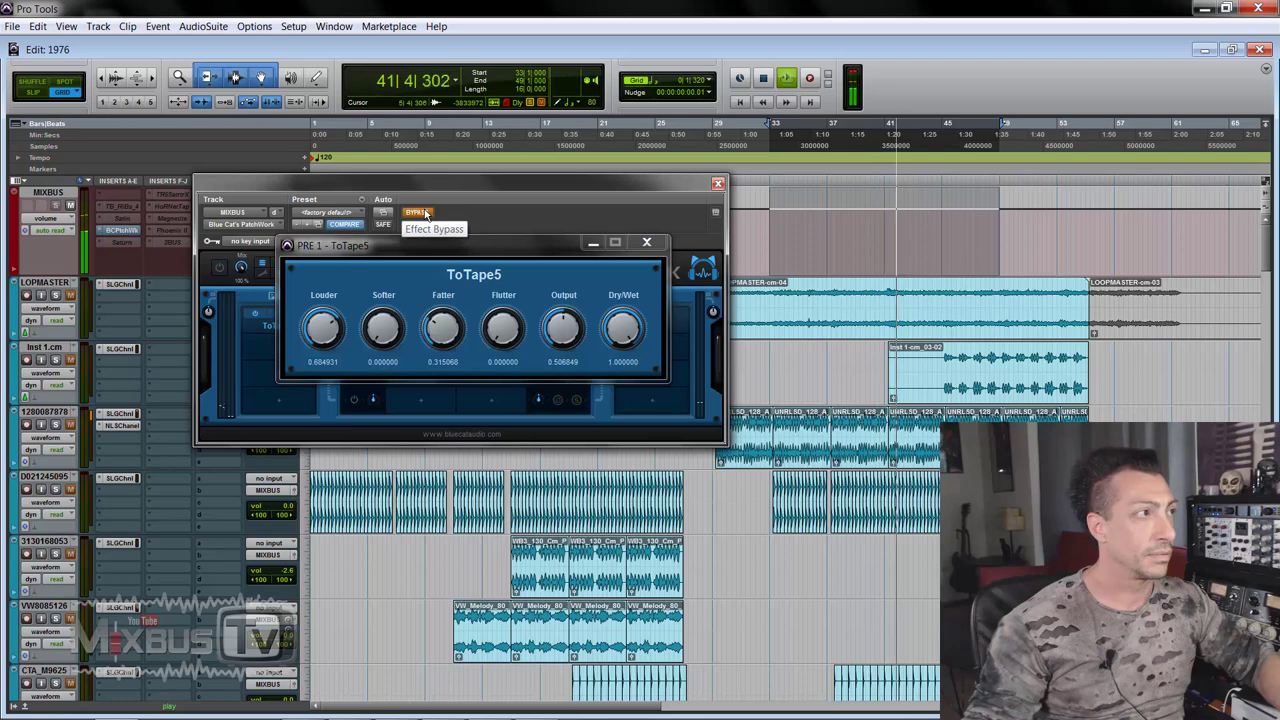
click(425, 214)
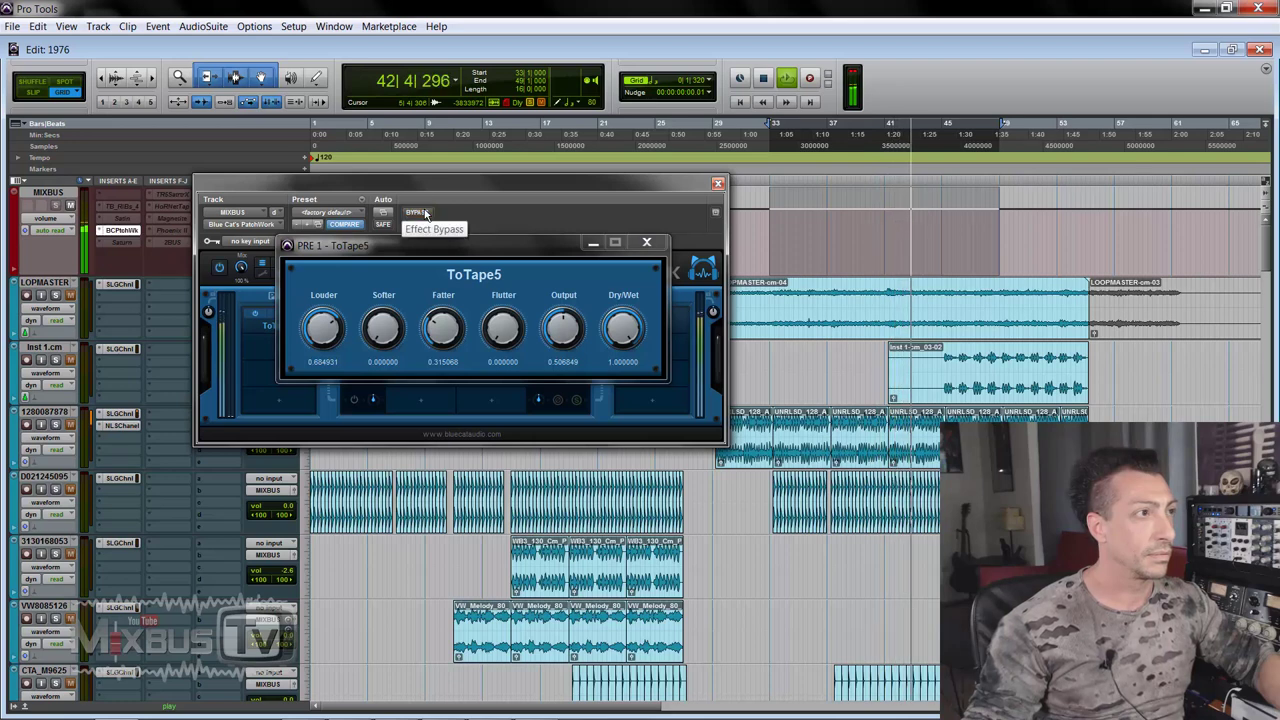
double_click(323, 328)
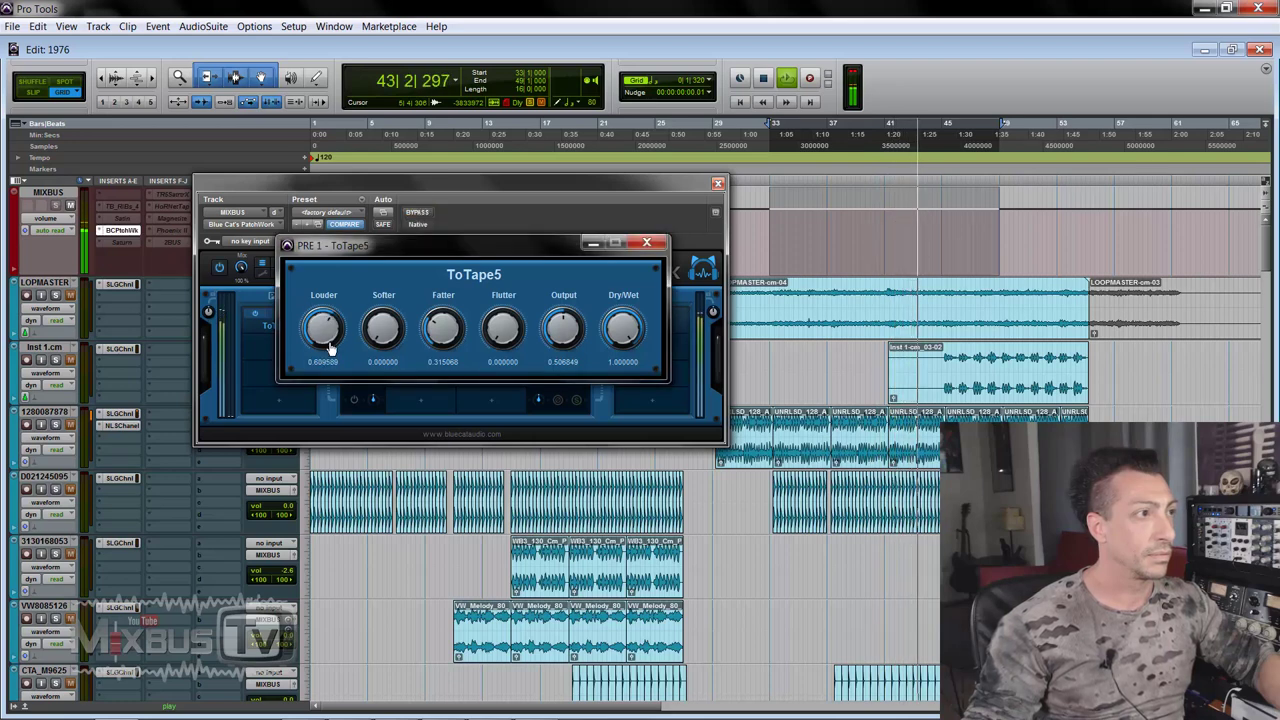
click(427, 213)
key(space)
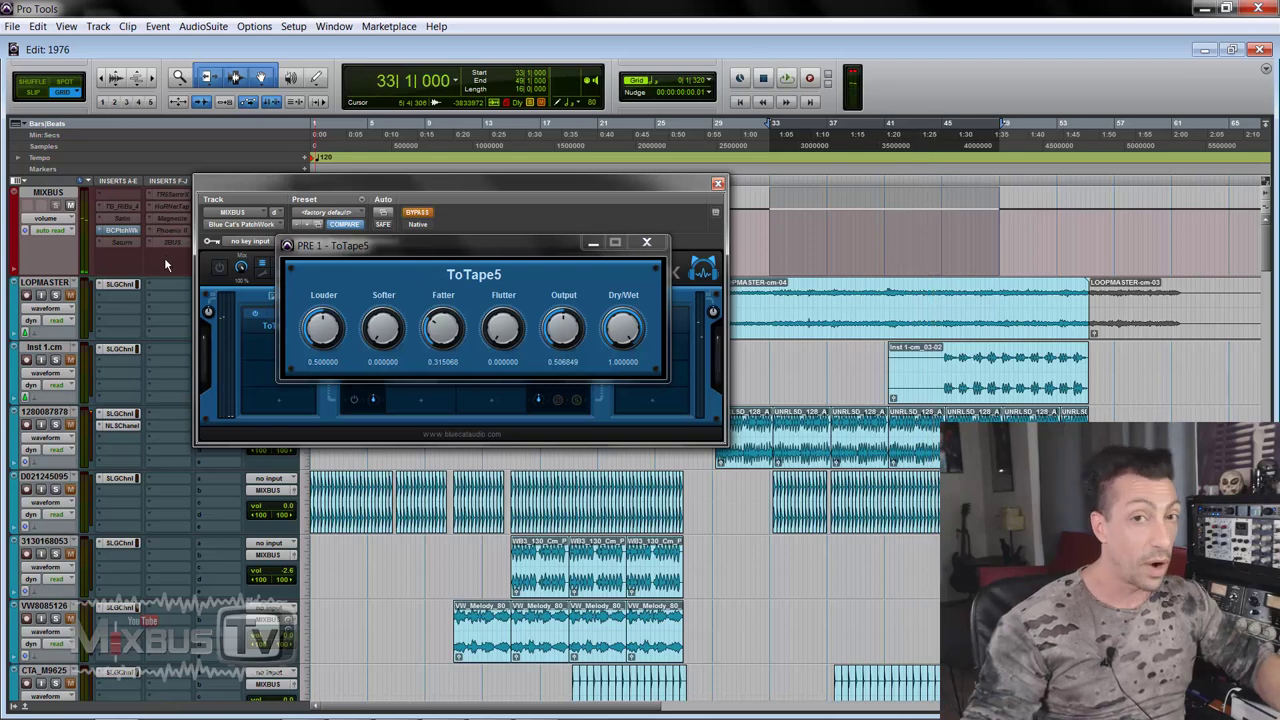
Arrange the PatchWork window below the ToTape5 window so both sets of controls are accessible
drag(468, 184, 542, 356)
drag(485, 252, 499, 227)
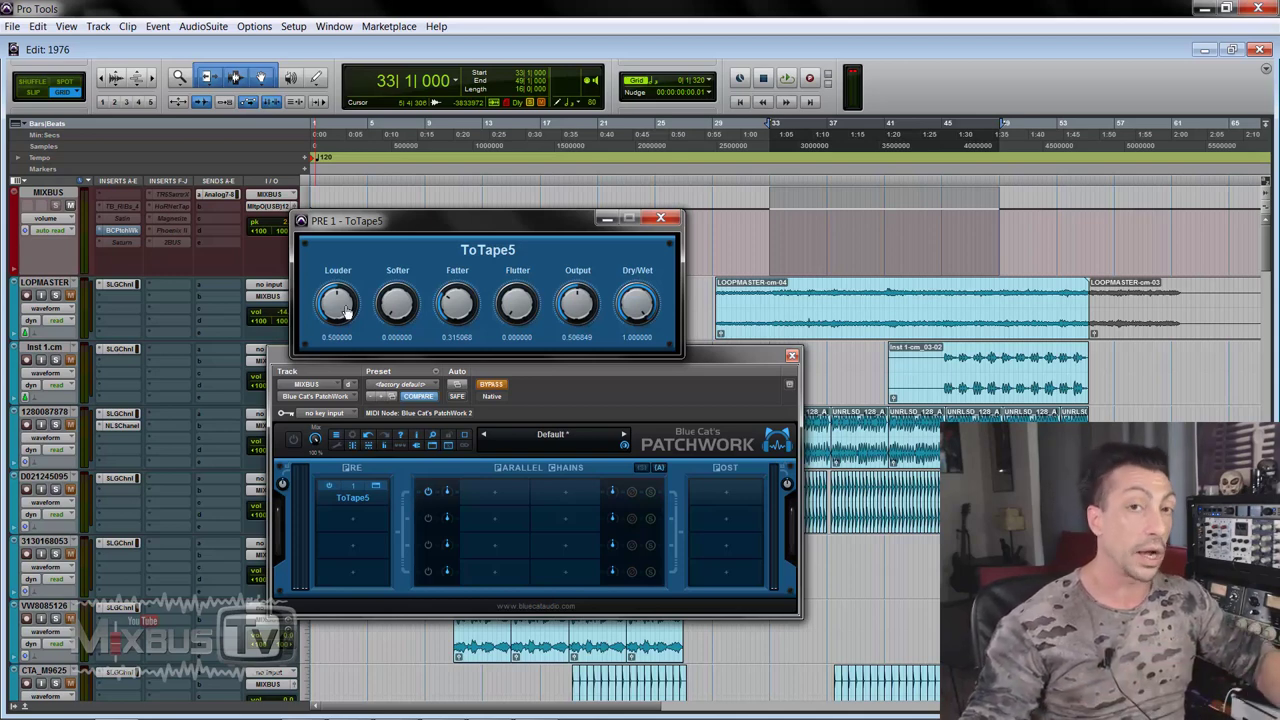
drag(360, 228, 372, 225)
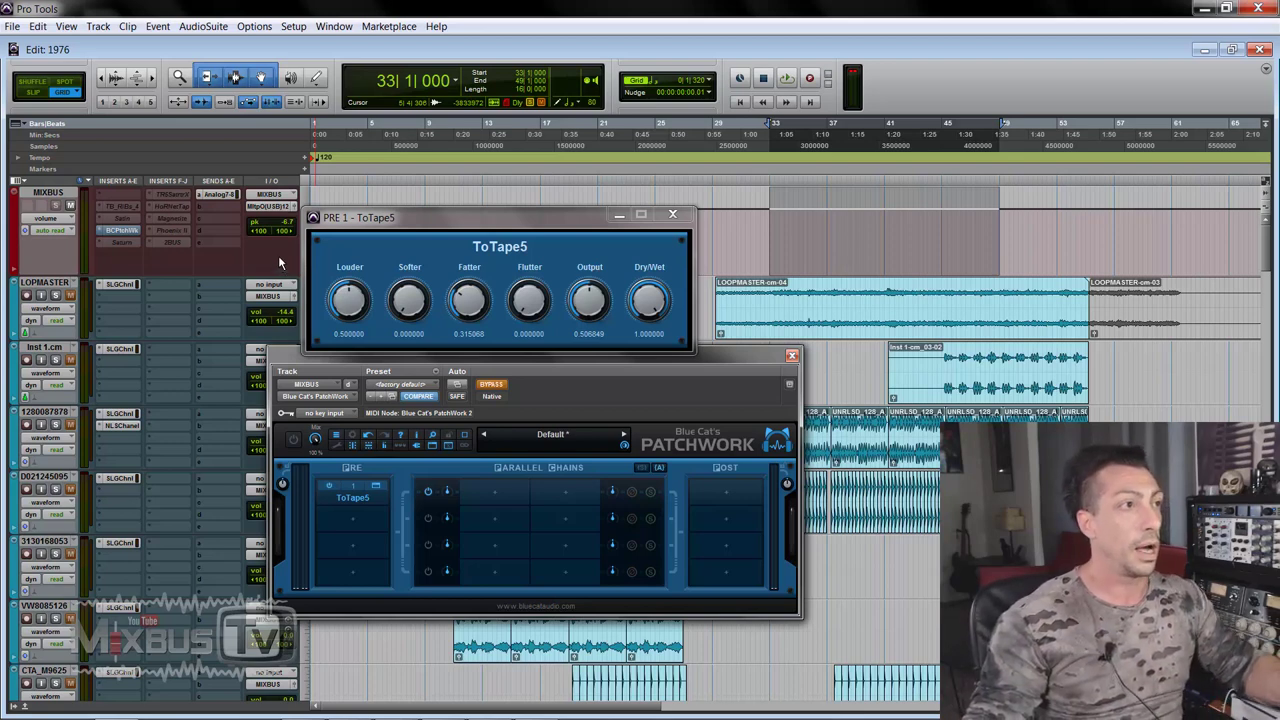
Play the mix through ToTape5 with Fatter at 0, raise Louder to about 0.65, try Softer briefly and stop playback
key(space)
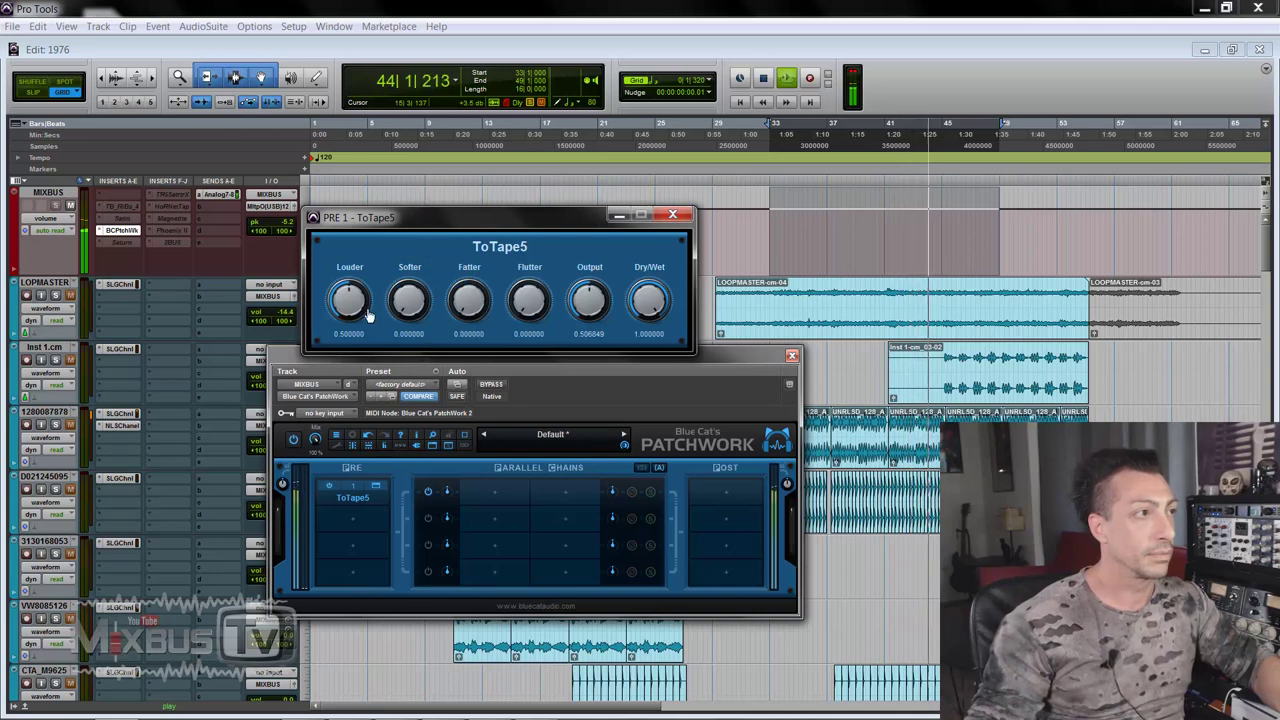
drag(364, 300, 413, 210)
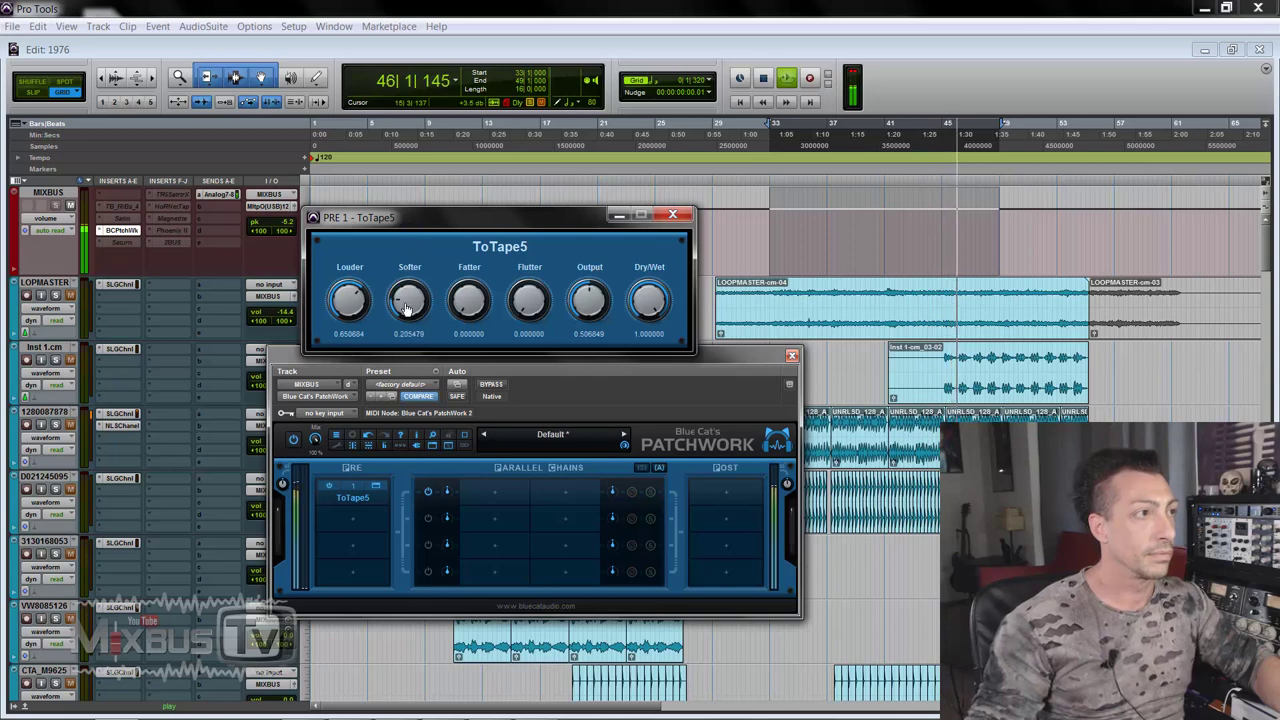
key(space)
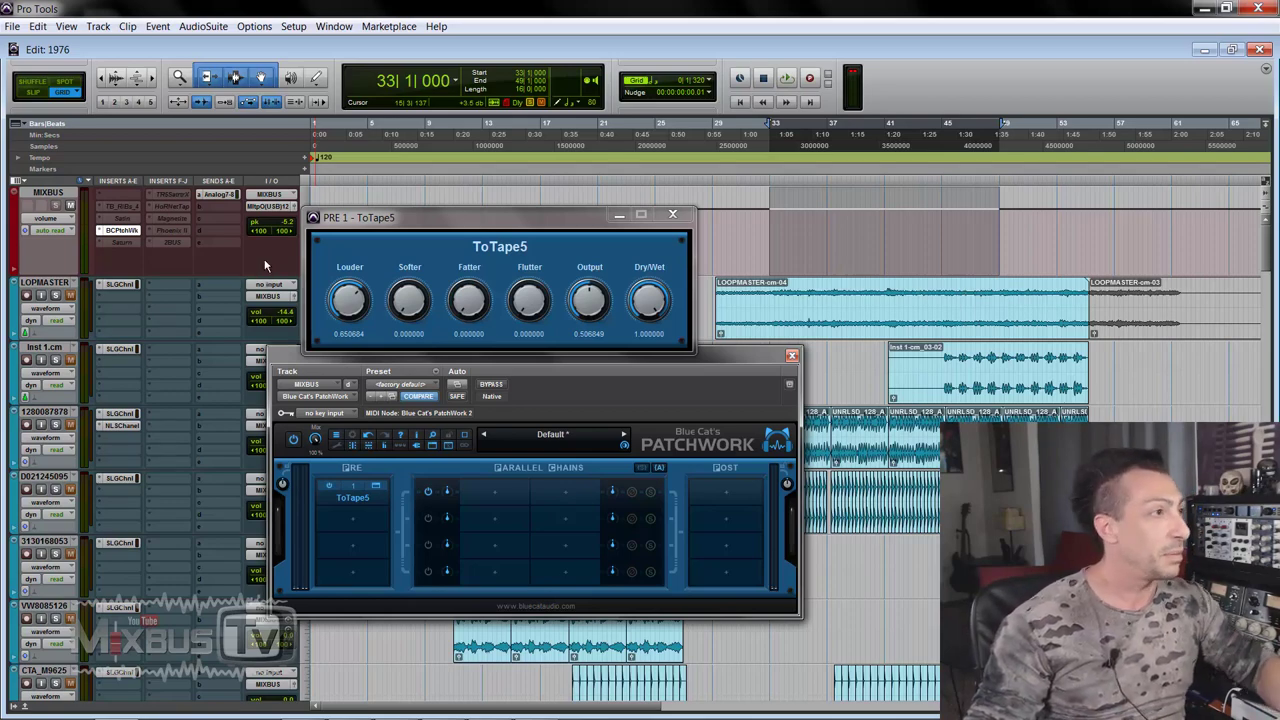
Play the soloed synth and guitar track from the session start and compare ToTape5 with bypass
scroll(157, 268, down, 10)
scroll(157, 268, down, 4)
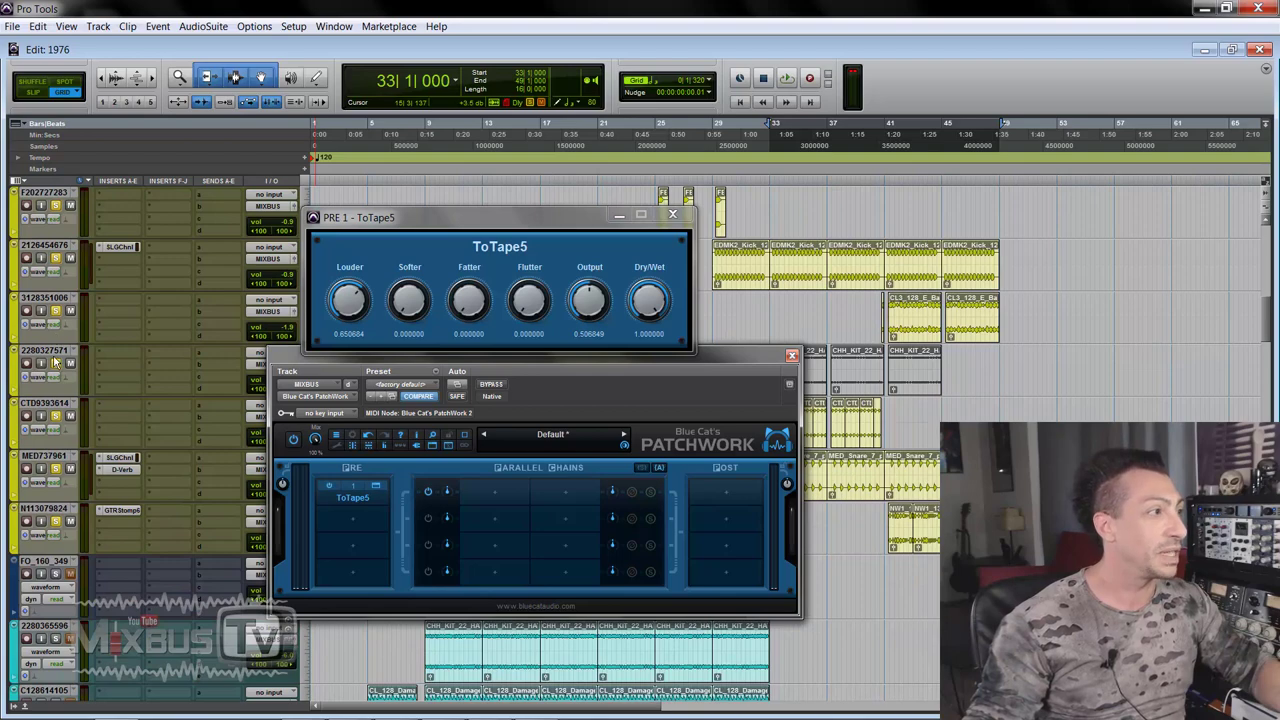
scroll(55, 370, down, 10)
key(Return)
key(space)
click(492, 385)
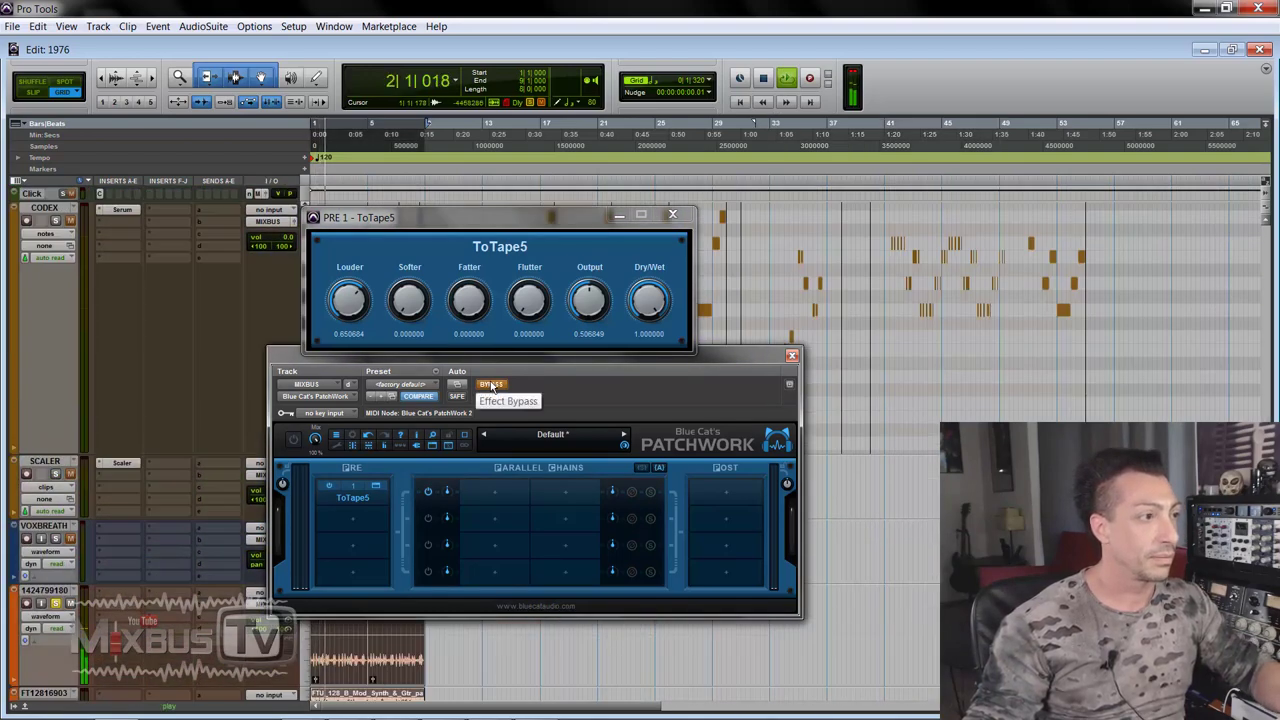
click(492, 385)
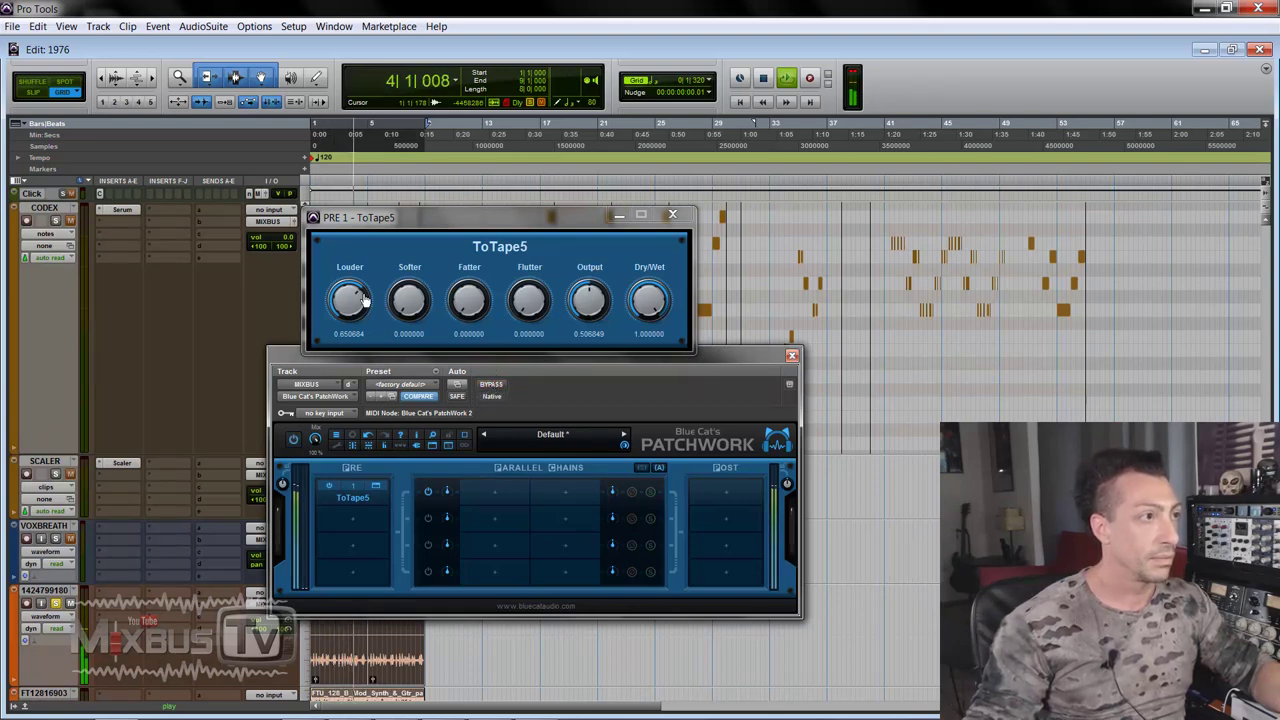
Adjust ToTape5 on the soloed track to Louder 0.774, Softer 0.068 and Output 0.527, comparing it with bypass
drag(409, 300, 409, 249)
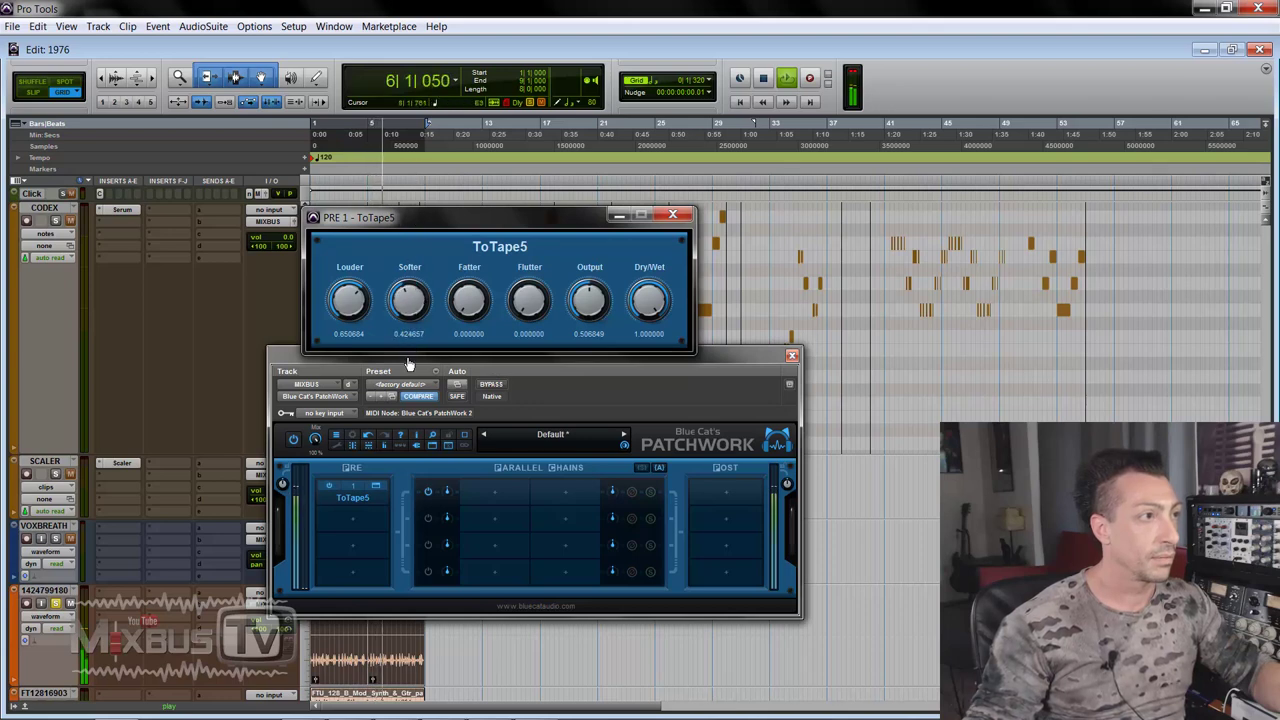
drag(409, 300, 410, 340)
drag(468, 305, 466, 294)
drag(349, 300, 351, 278)
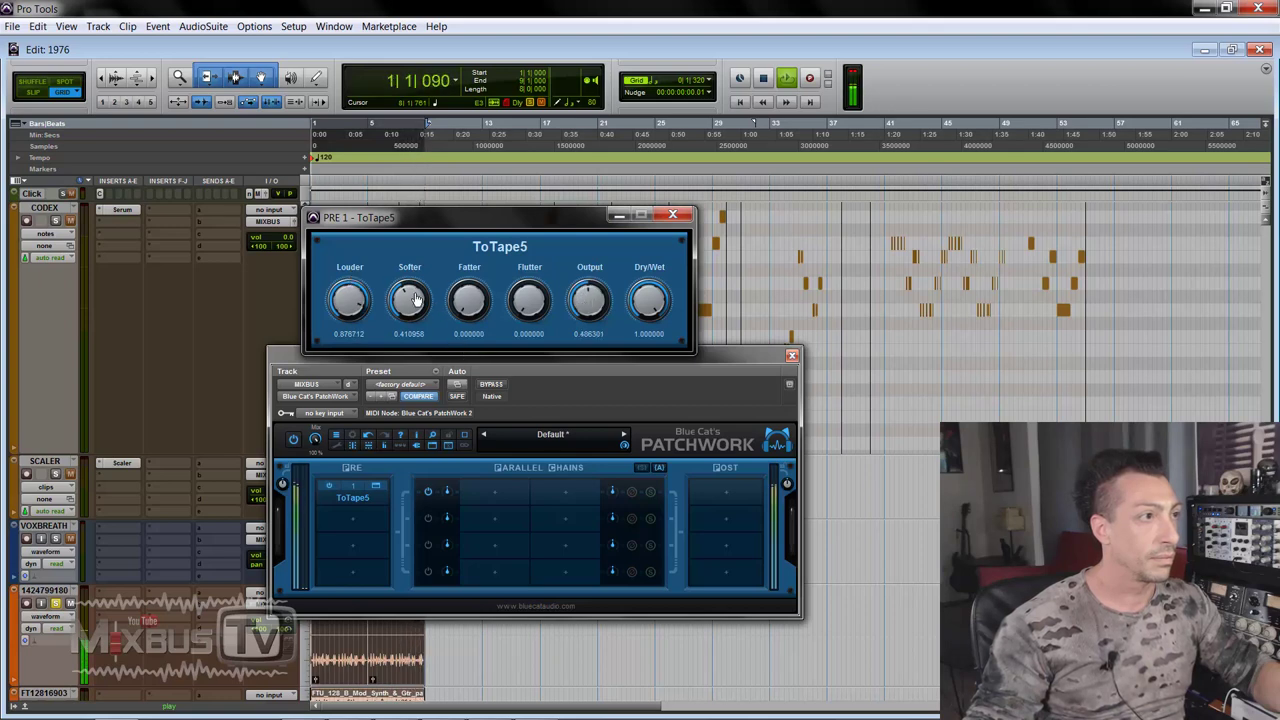
click(486, 384)
click(486, 384)
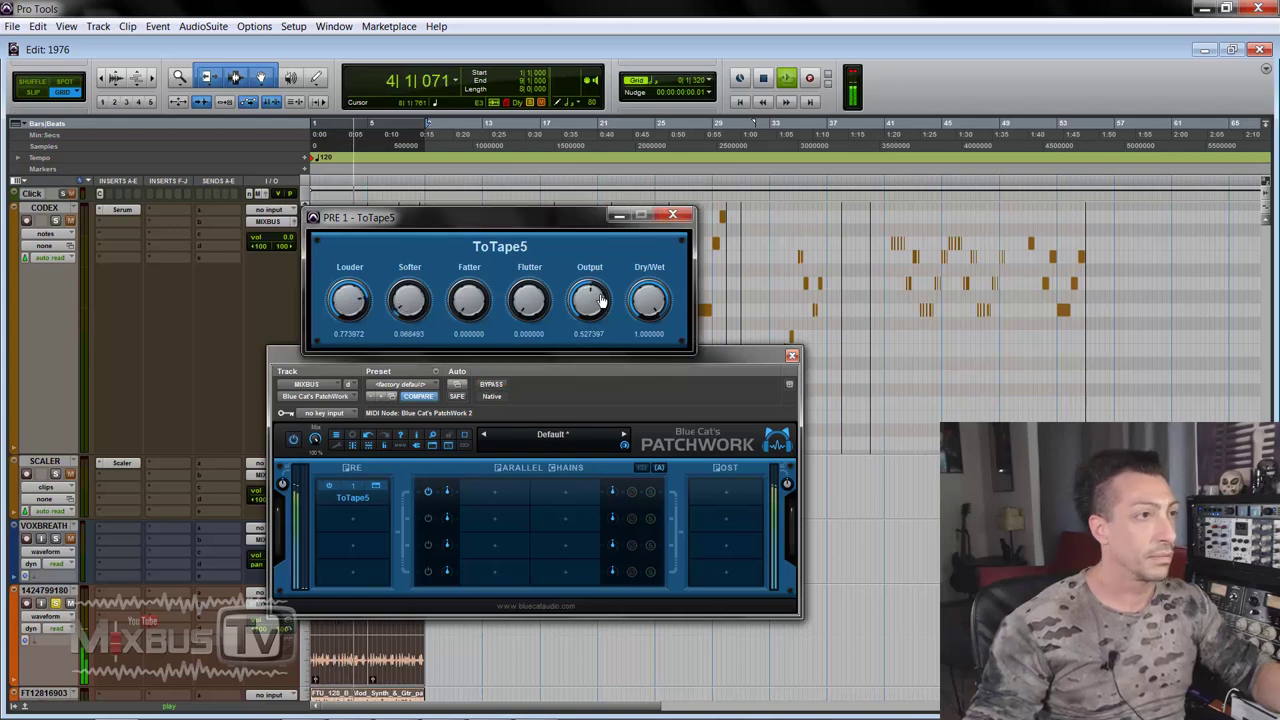
Lower ToTape5's Output to about 0.356, compare the level against bypass and stop playback
click(489, 385)
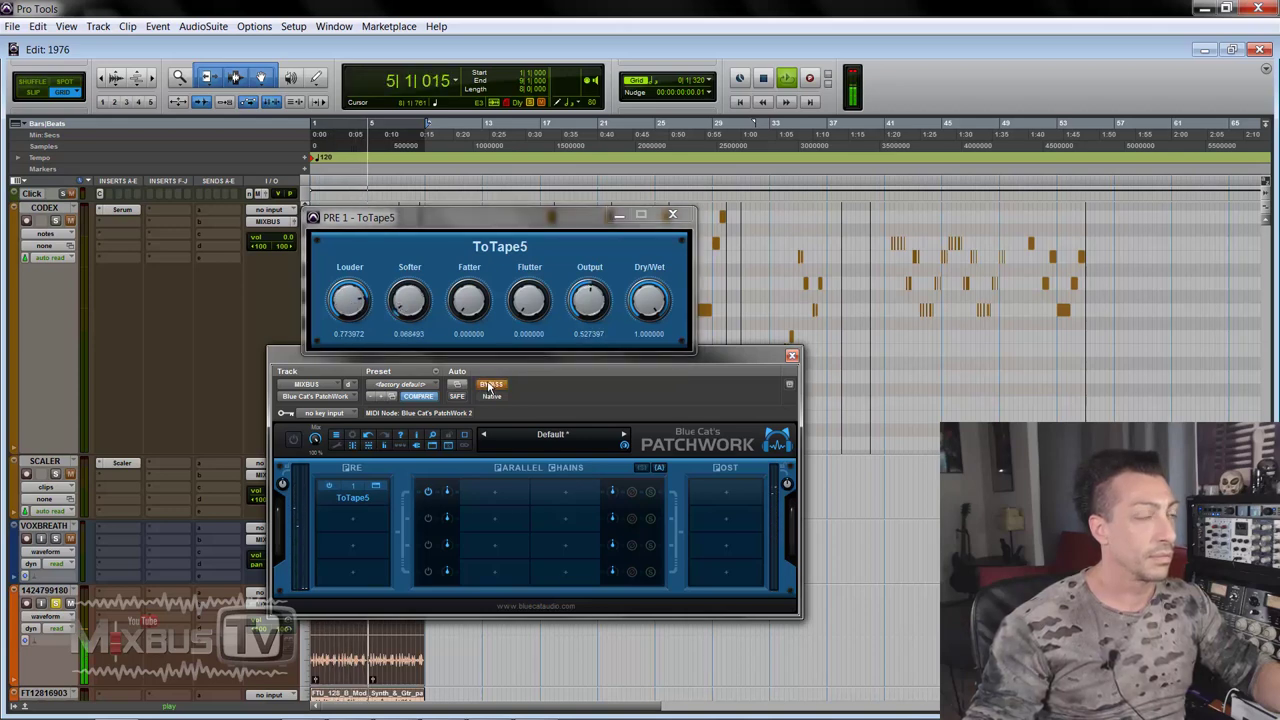
click(491, 386)
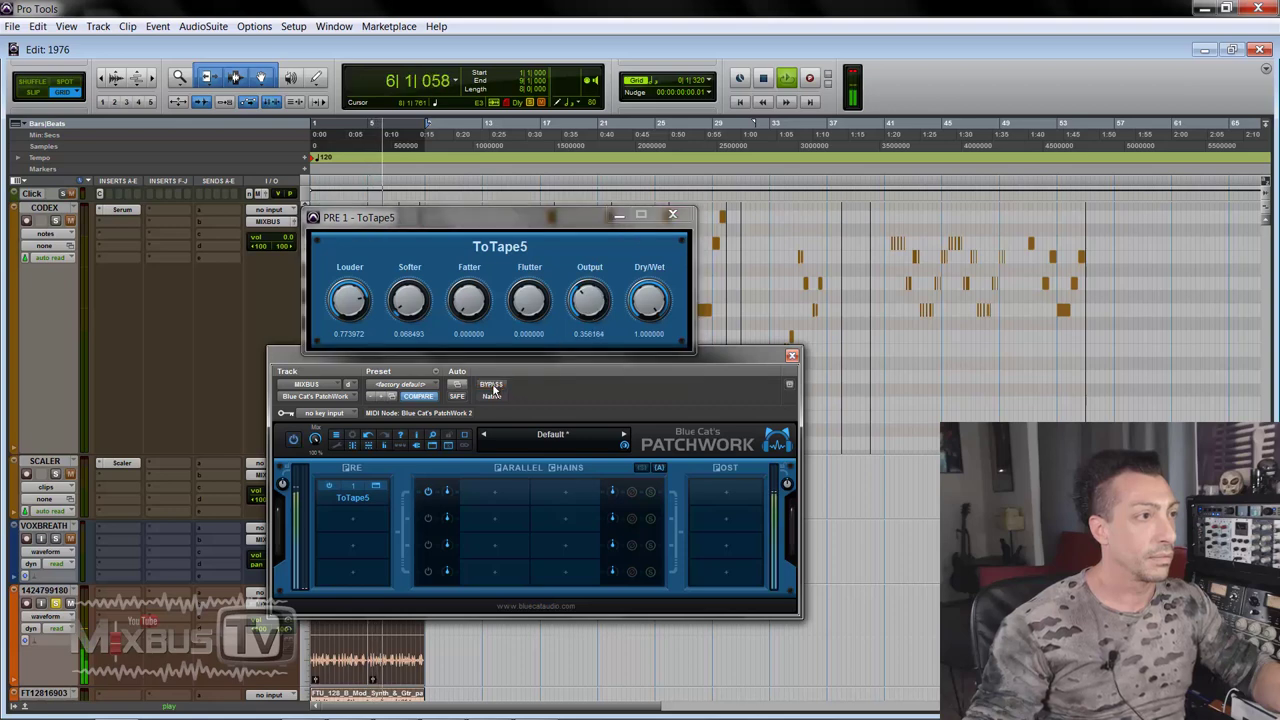
click(491, 386)
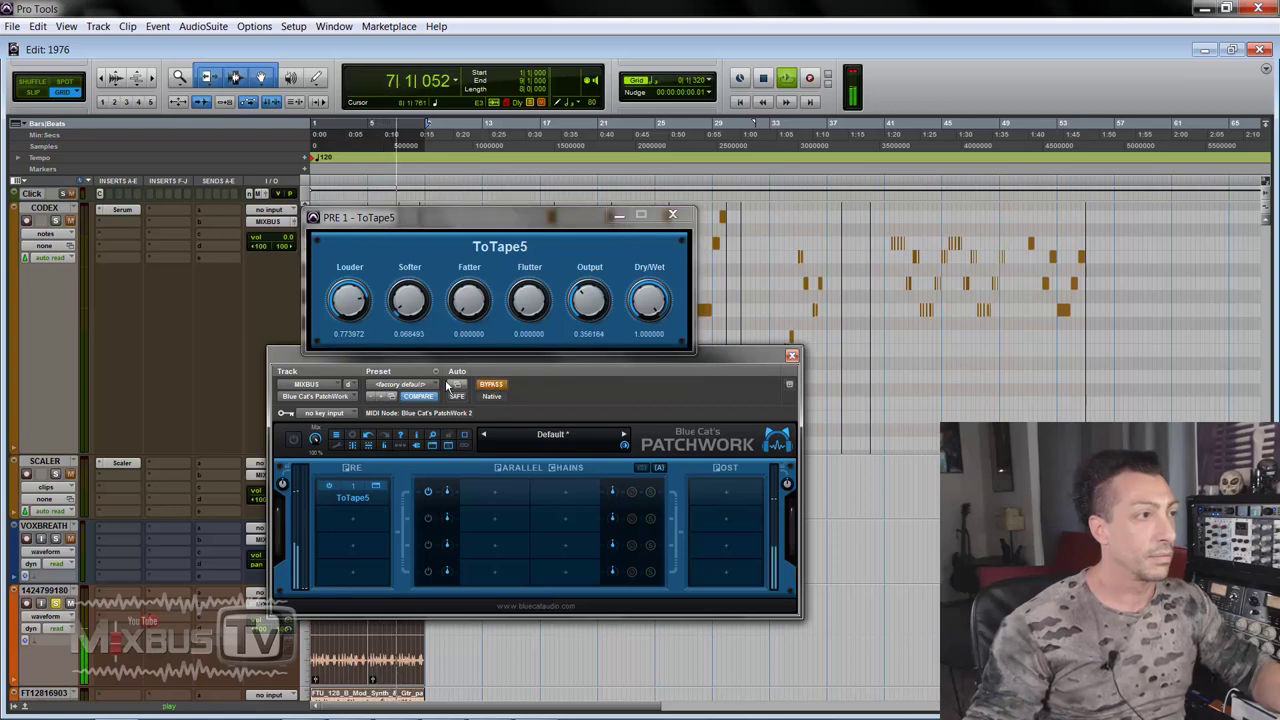
key(space)
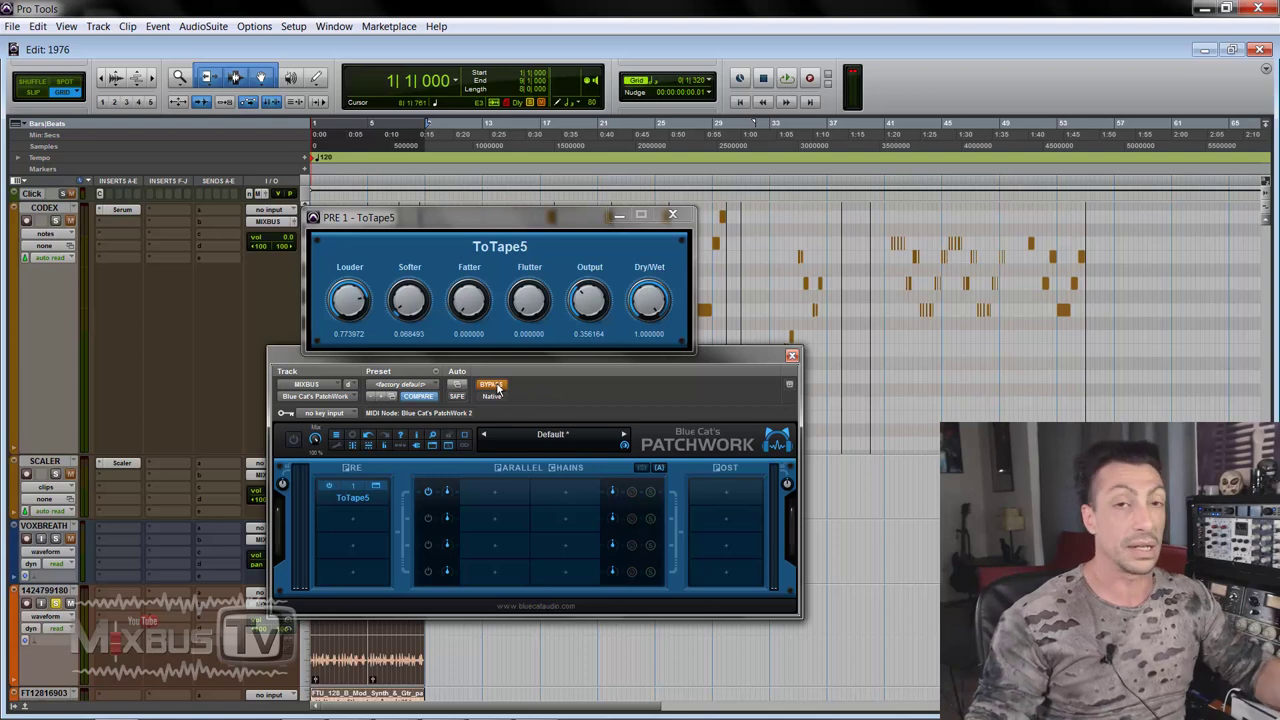
Resume playback with PatchWork active, reset Louder to 0 and raise Output to 1.0
key(space)
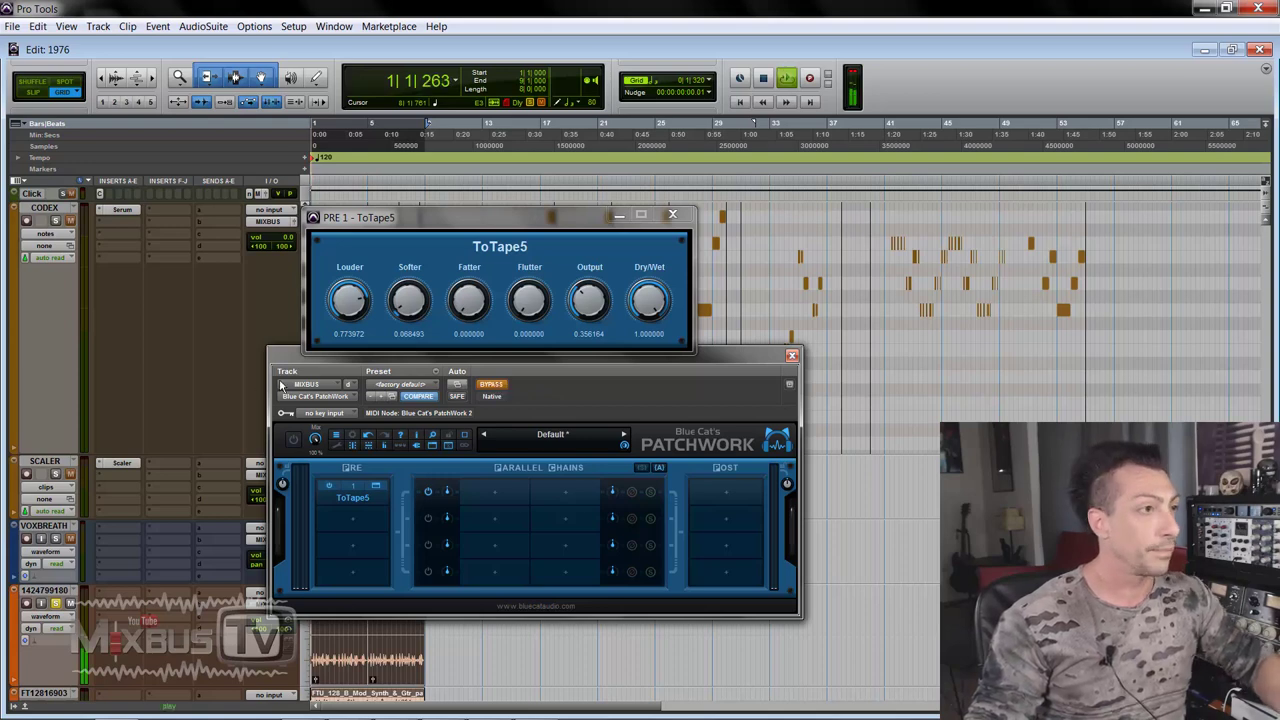
click(491, 386)
alt+click(349, 300)
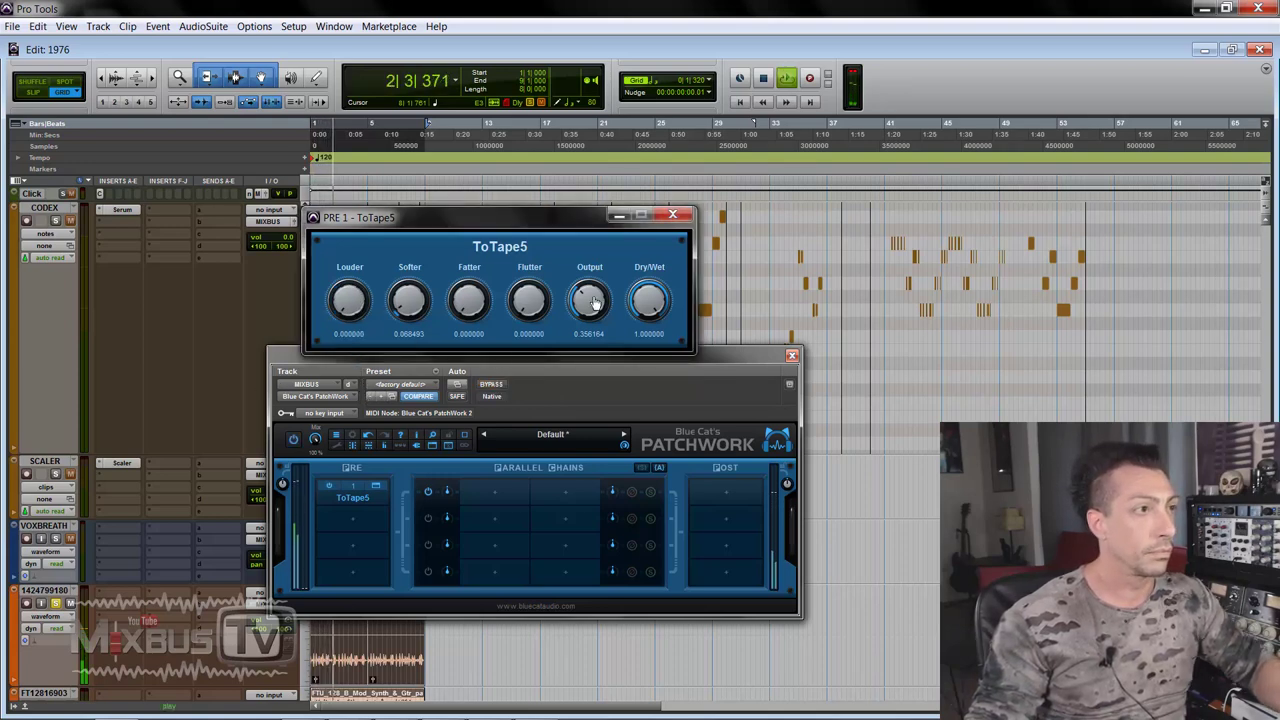
drag(592, 303, 586, 209)
Compare the undriven ToTape5 with bypass, raise Louder to about 0.253 and set Softer to 0
click(491, 384)
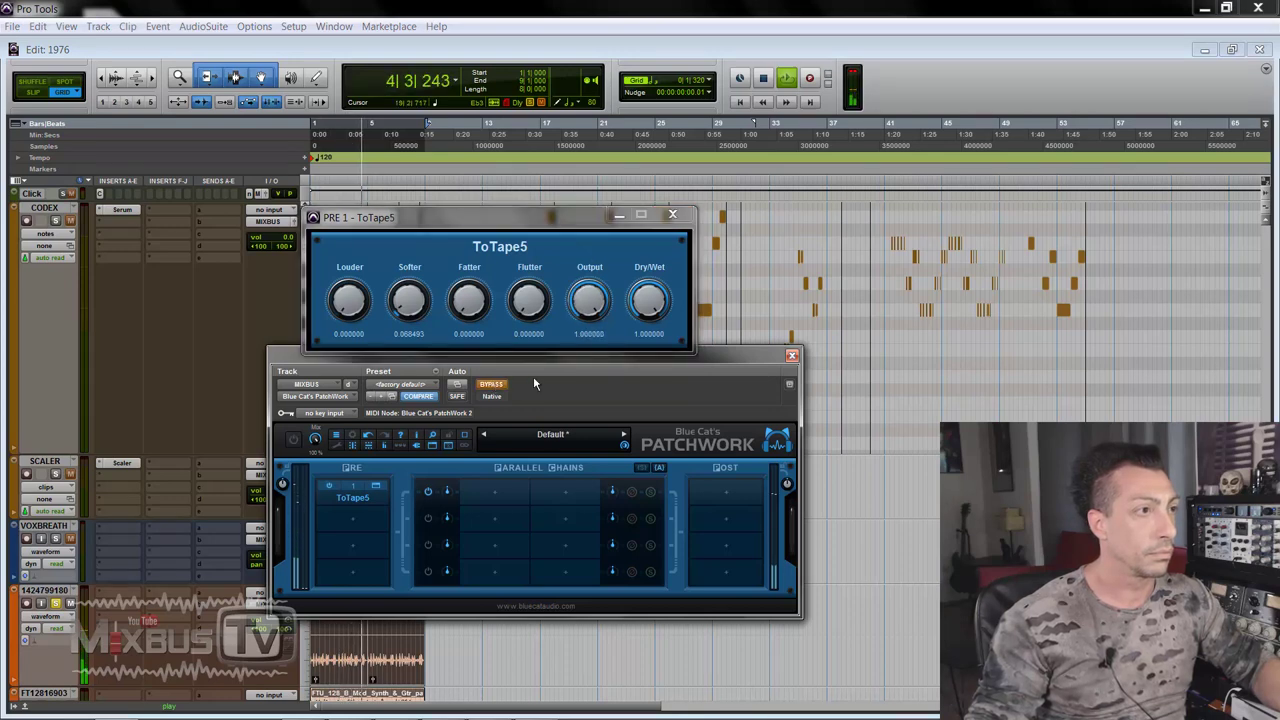
click(495, 386)
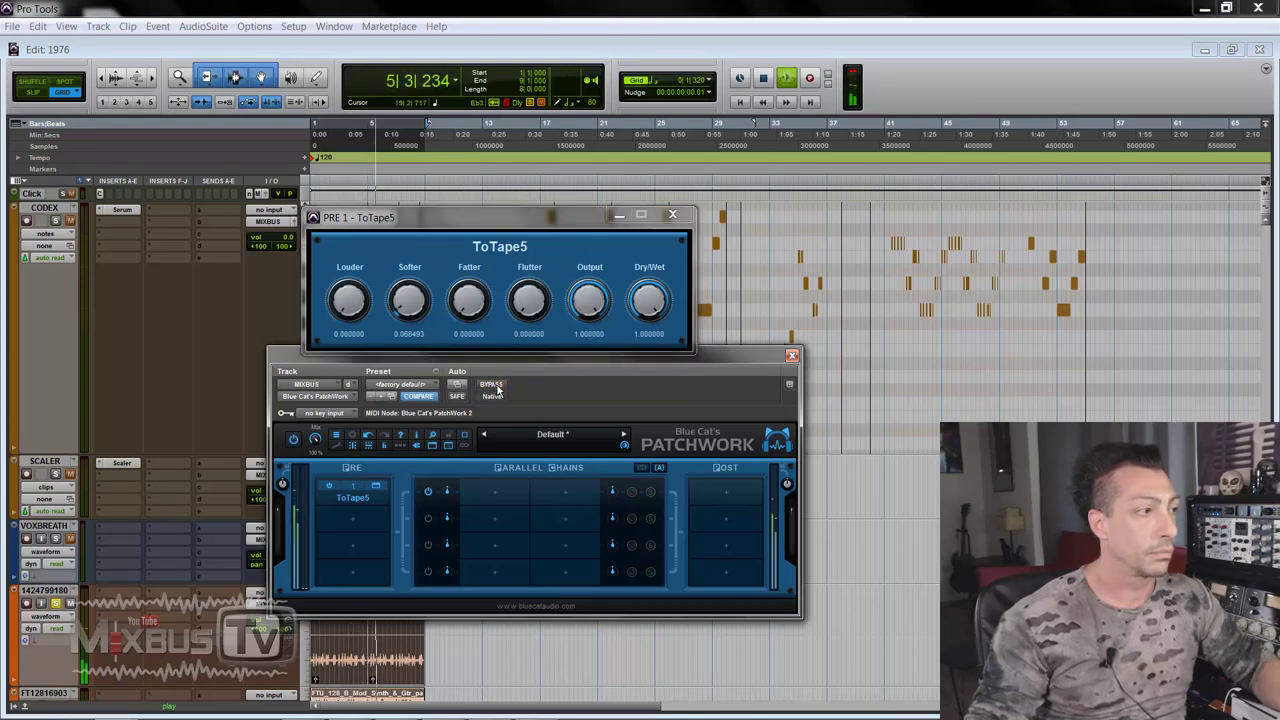
click(495, 386)
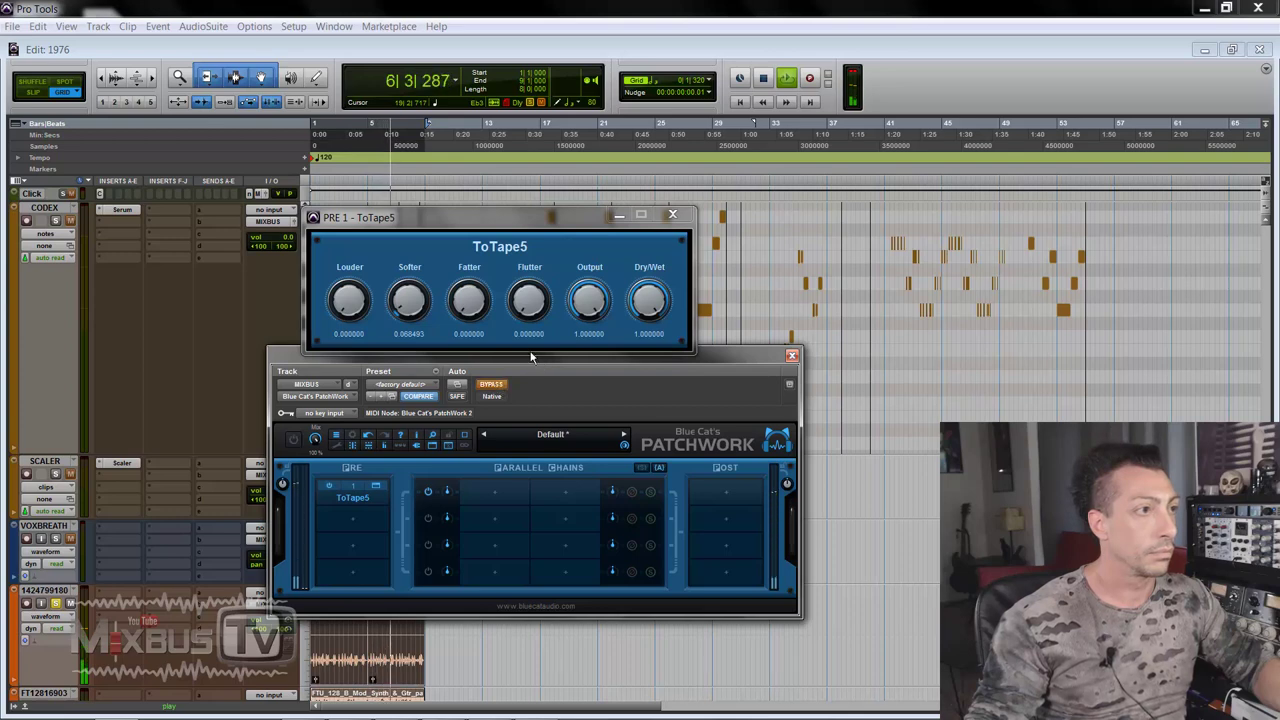
click(491, 384)
mouse_move(353, 305)
mouse_down()
mouse_move(353, 291)
mouse_move(409, 334)
mouse_move(362, 303)
mouse_up()
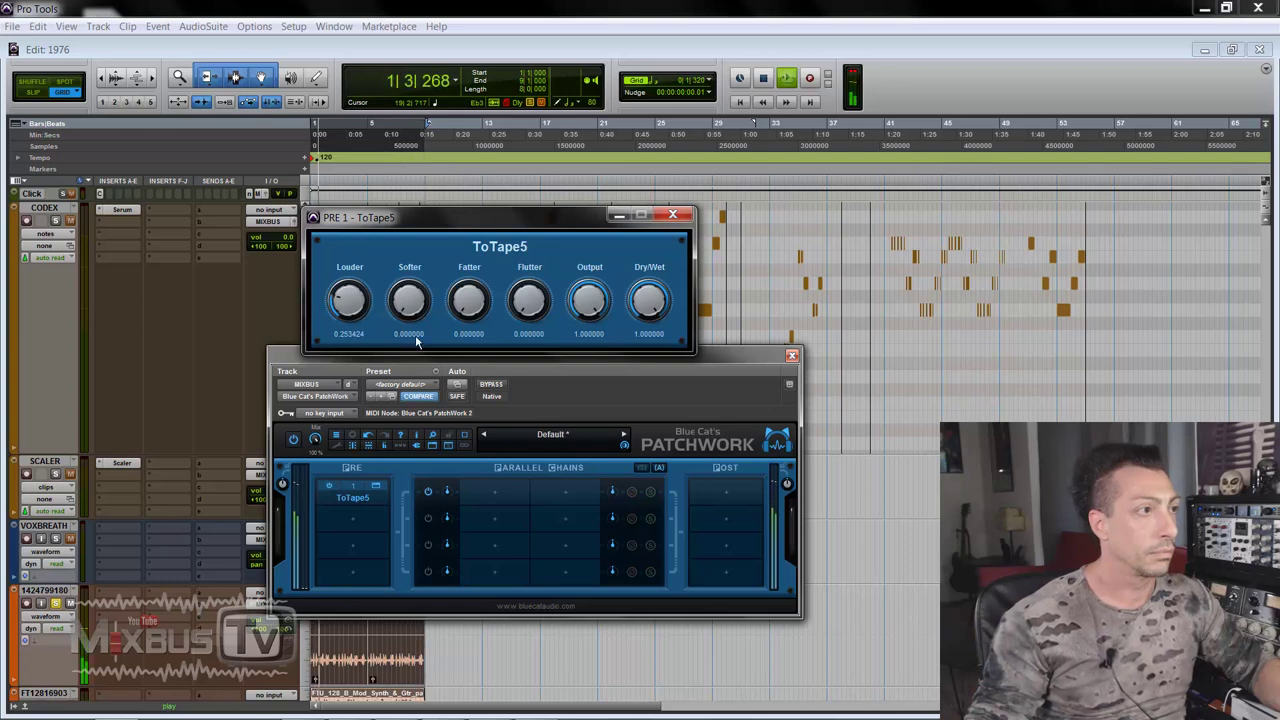
Compare the driven ToTape5 sound with the PatchWork insert bypassed and stop playback
click(493, 385)
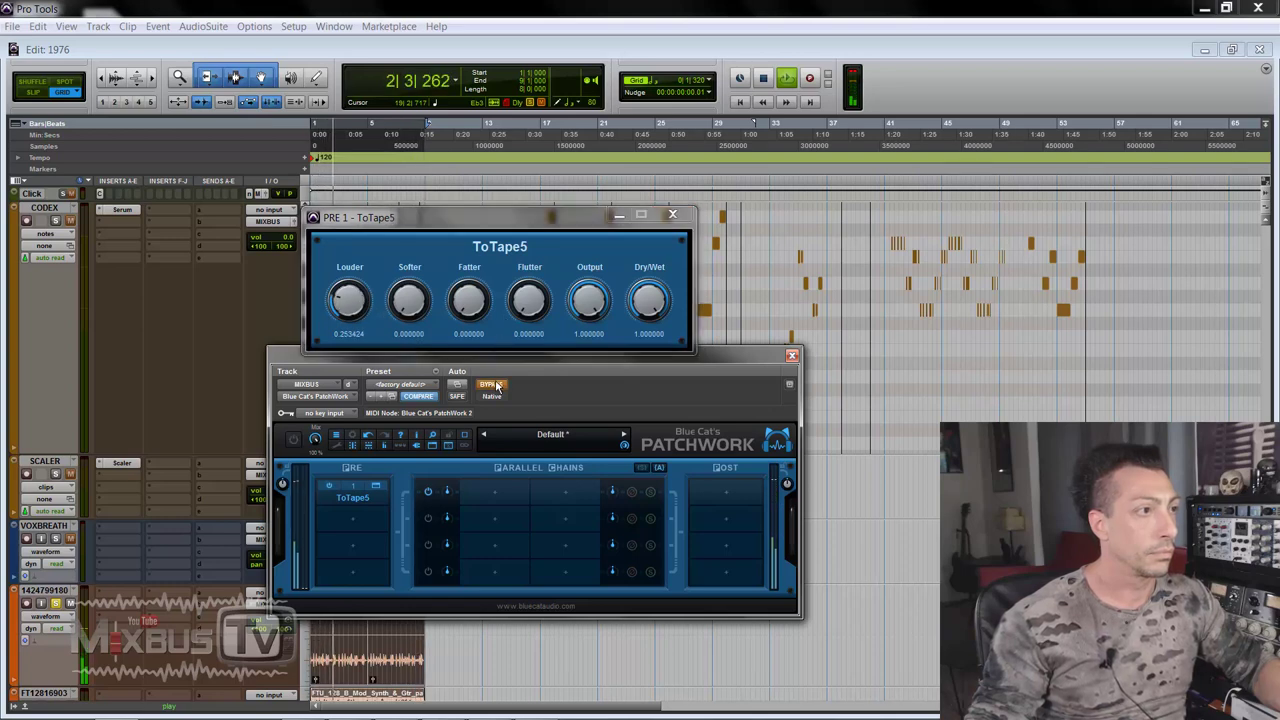
click(495, 386)
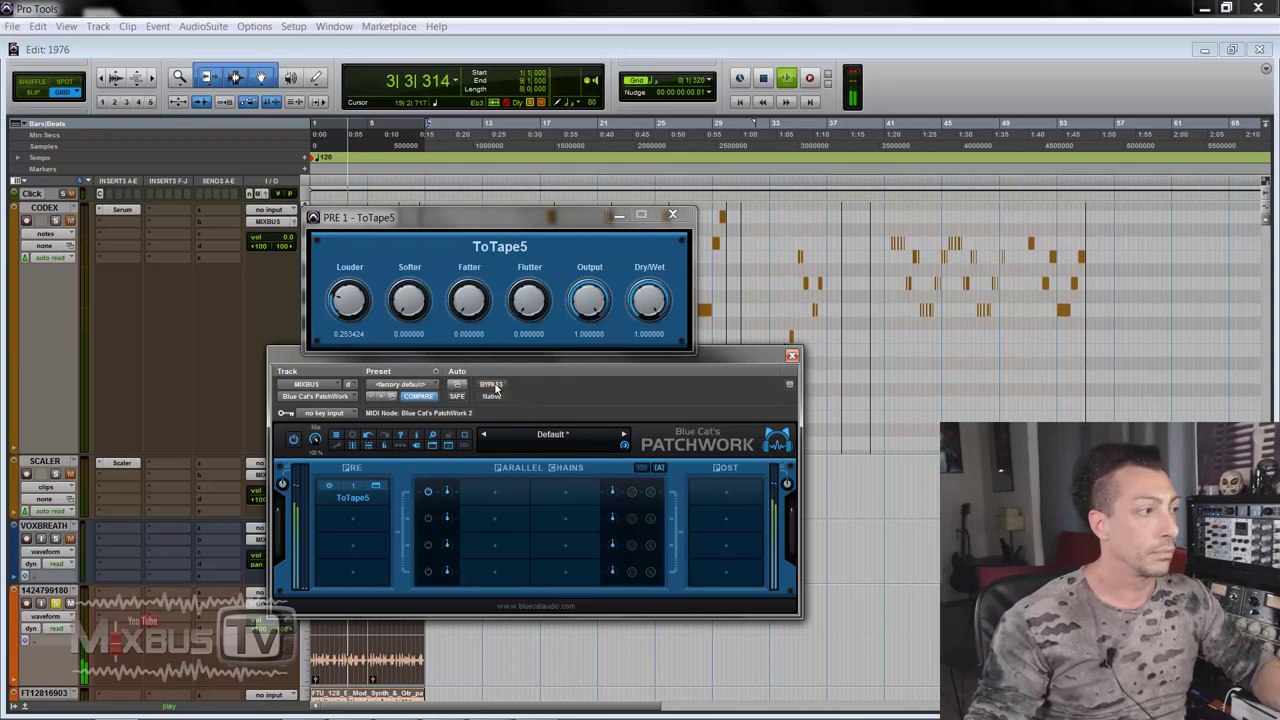
key(space)
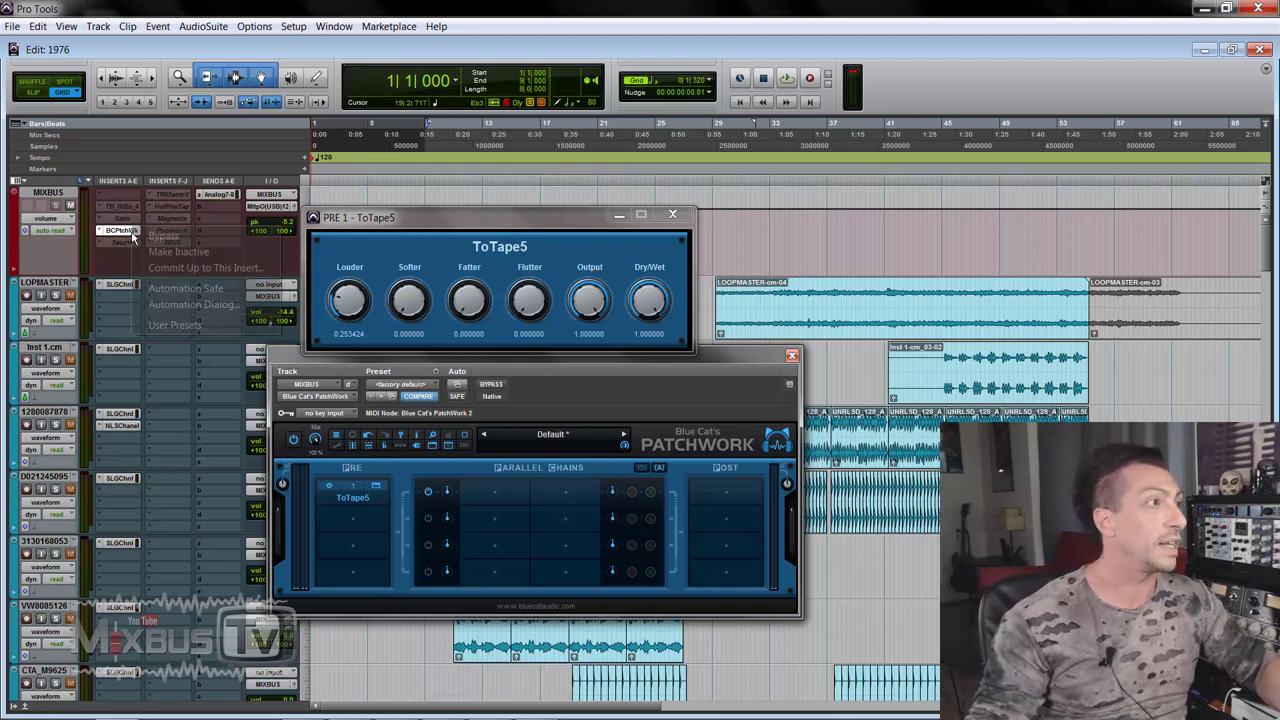
Make the PatchWork insert on the MIXBUS track inactive and activate the Saturn insert
right_click(147, 241)
click(170, 263)
right_click(128, 241)
click(160, 264)
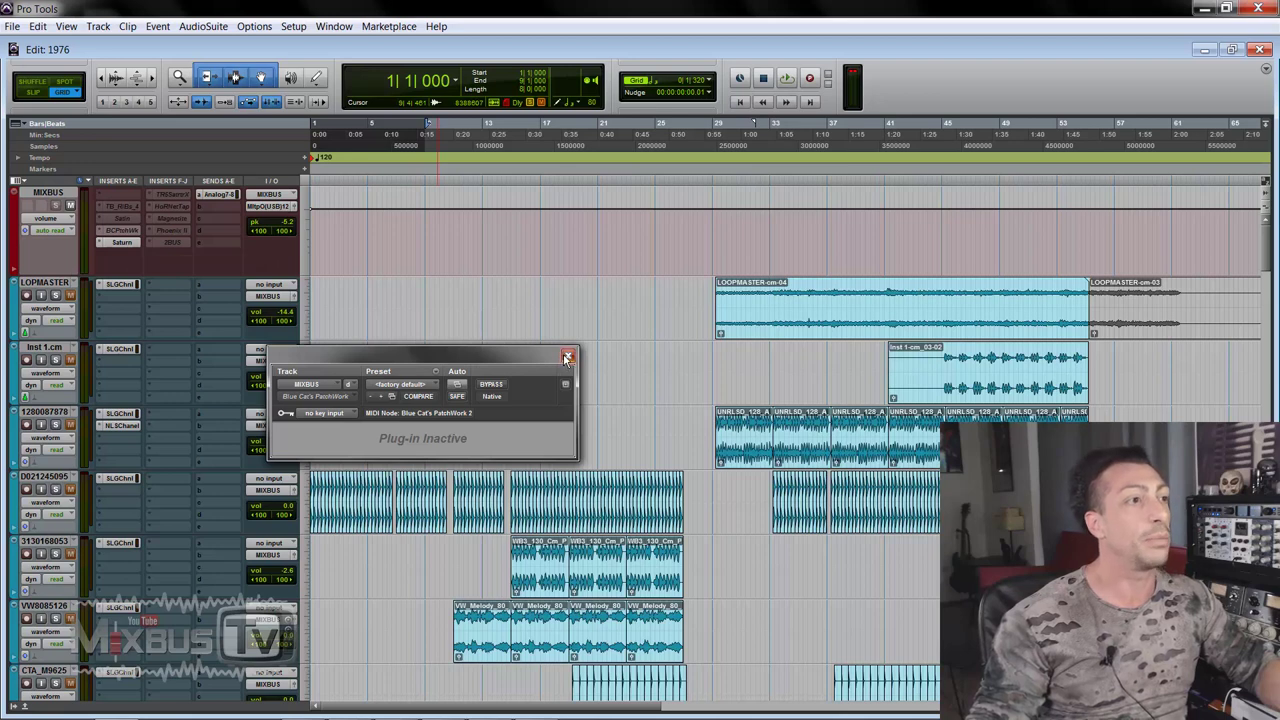
Close the PatchWork window, open Saturn from the MIXBUS track and view its saturation style list
click(567, 357)
click(121, 243)
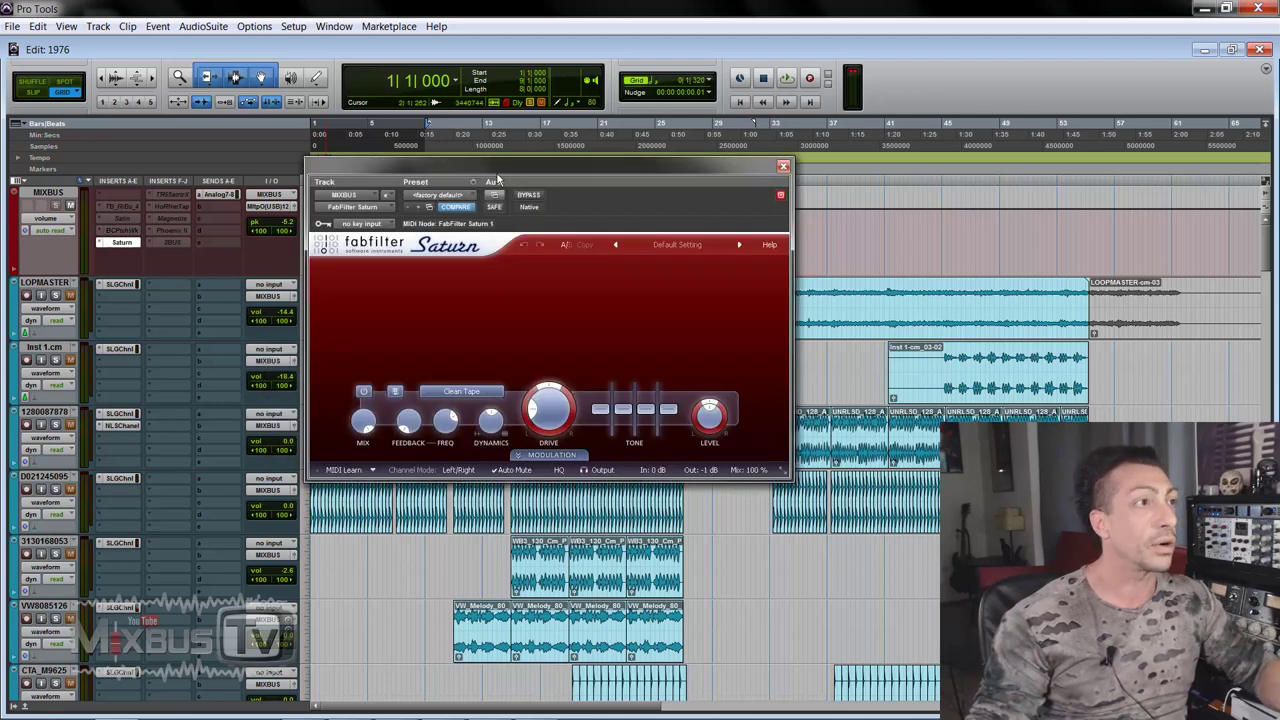
drag(497, 174, 472, 161)
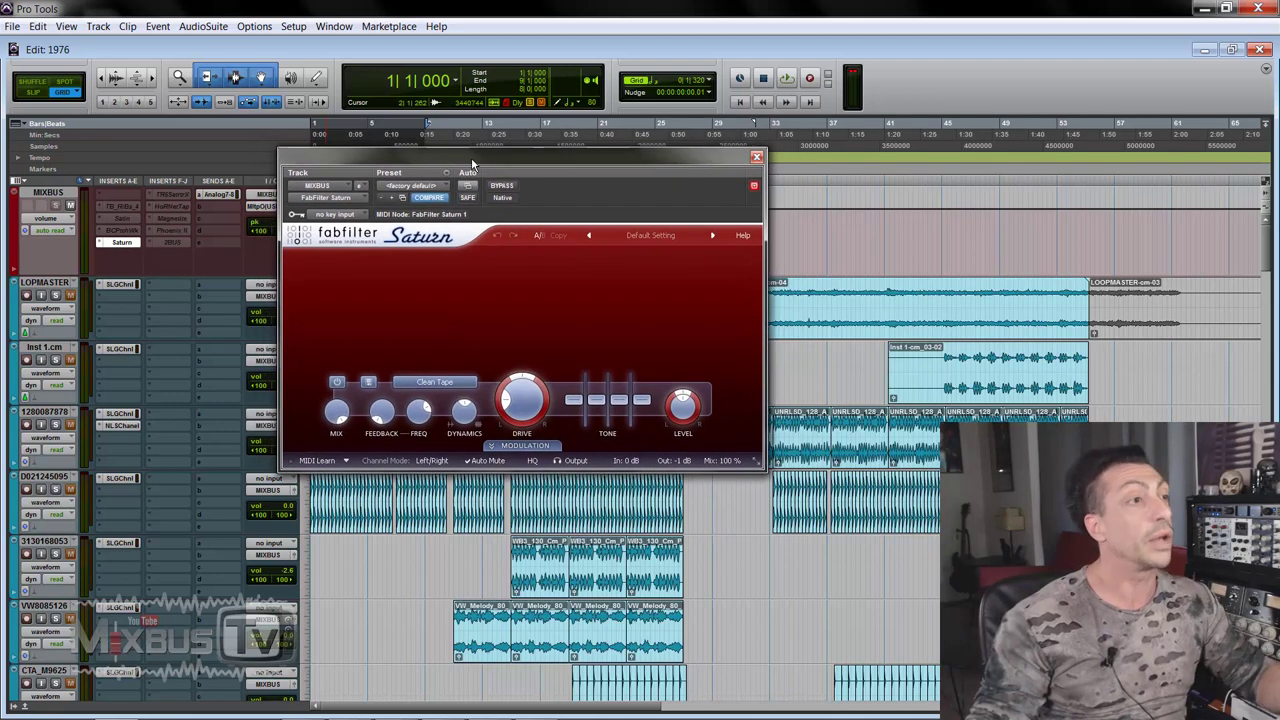
click(464, 384)
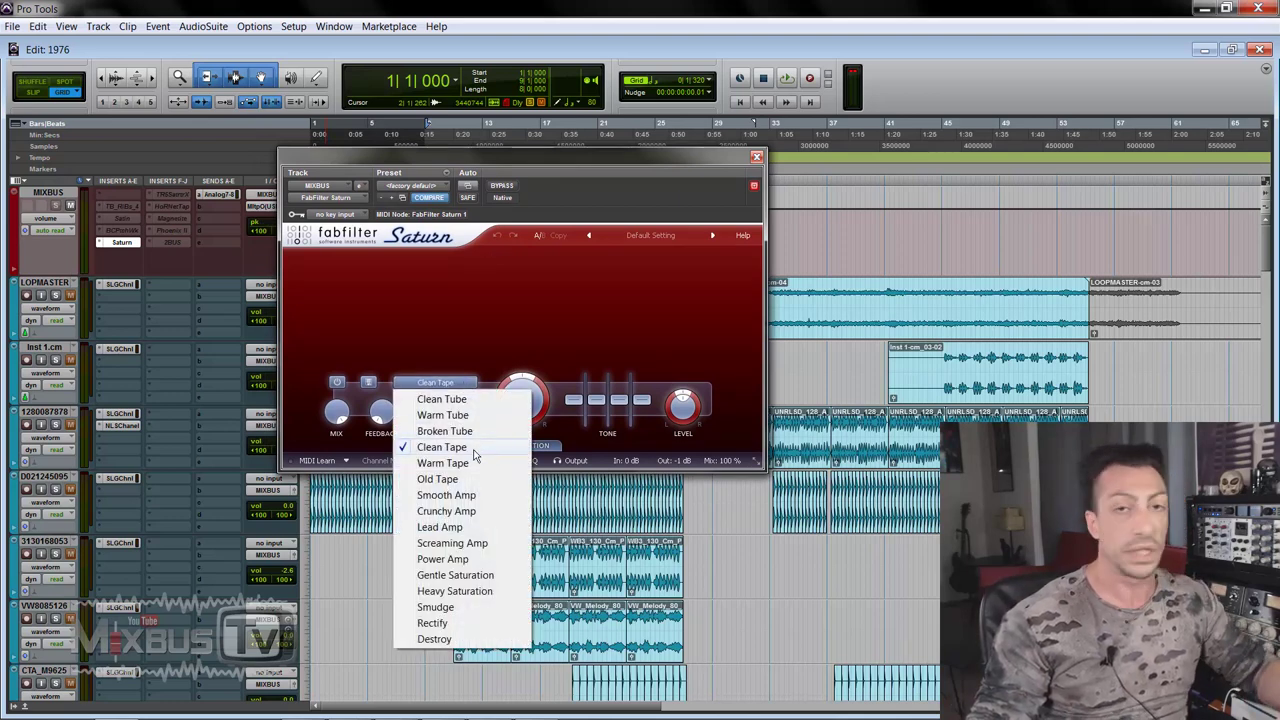
click(381, 416)
Select about bars 33 to 49 on the MIXBUS track and play them with Saturn bypassed
scroll(172, 333, down, 3)
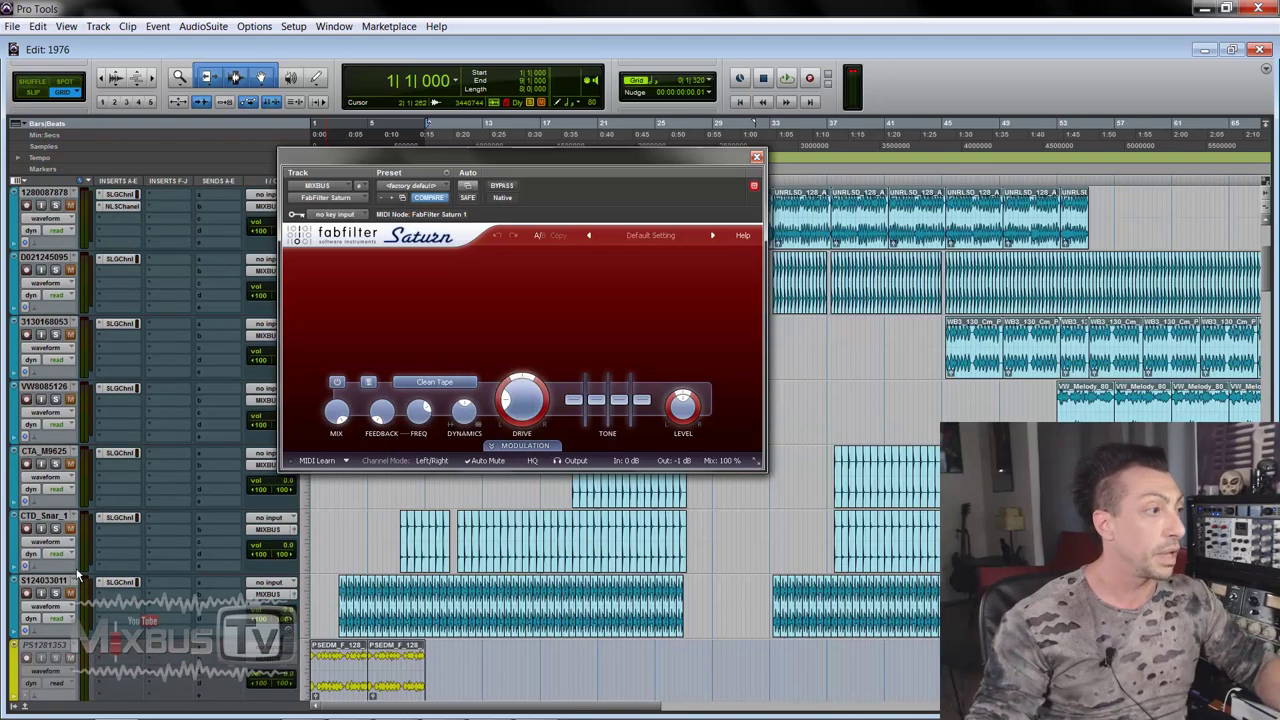
scroll(78, 575, down, 2)
scroll(57, 596, up, 5)
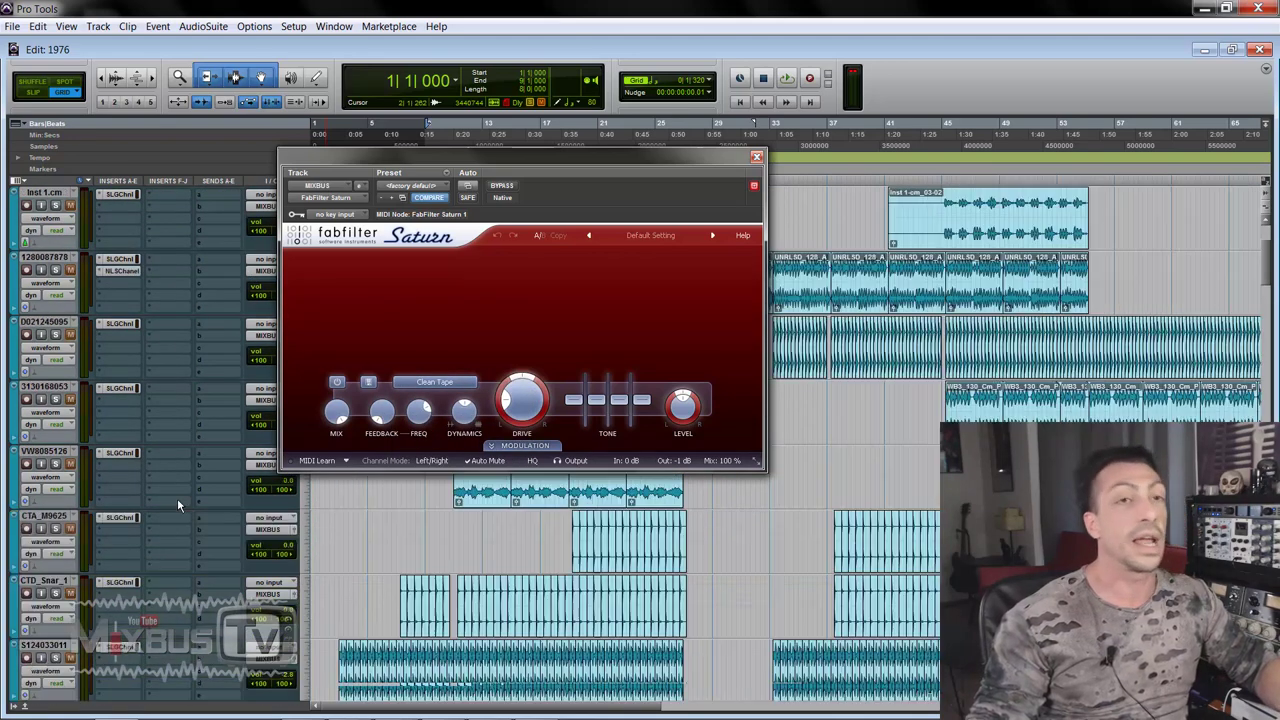
drag(998, 248, 784, 268)
key(space)
ctrl+click(121, 242)
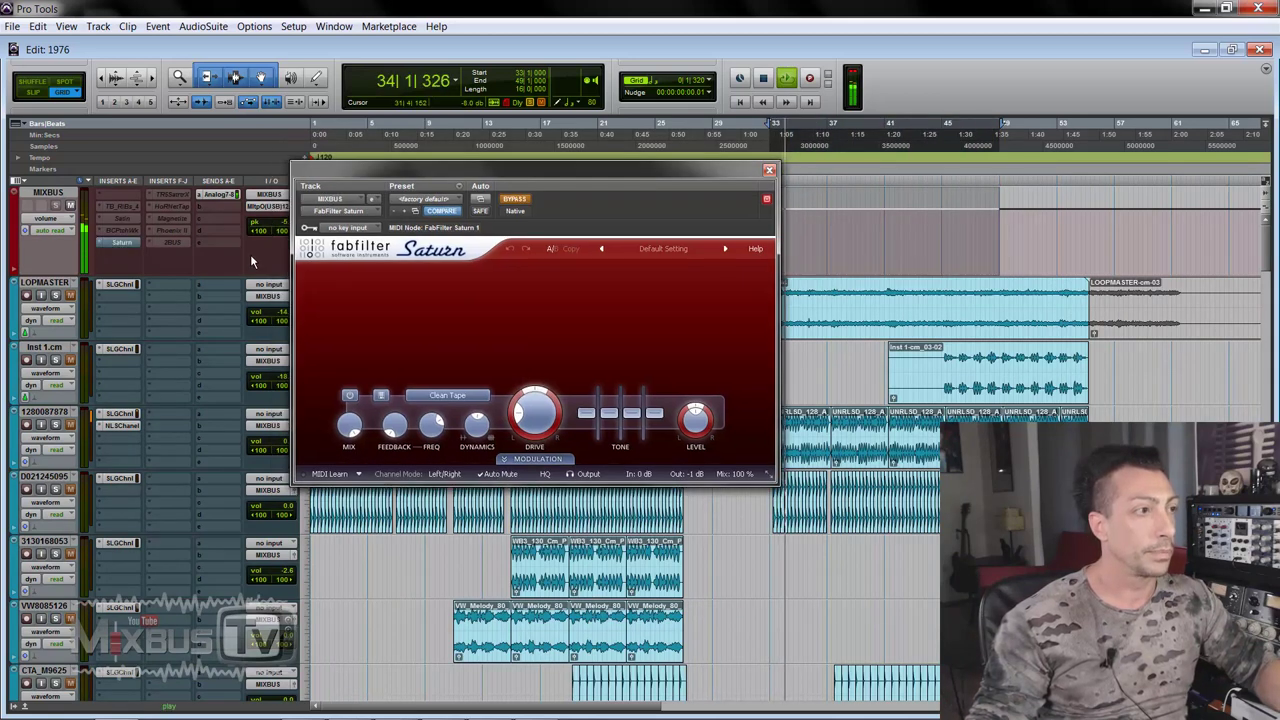
Compare Saturn's Clean Tape sound with bypass during playback, leaving the plug-in active
click(514, 199)
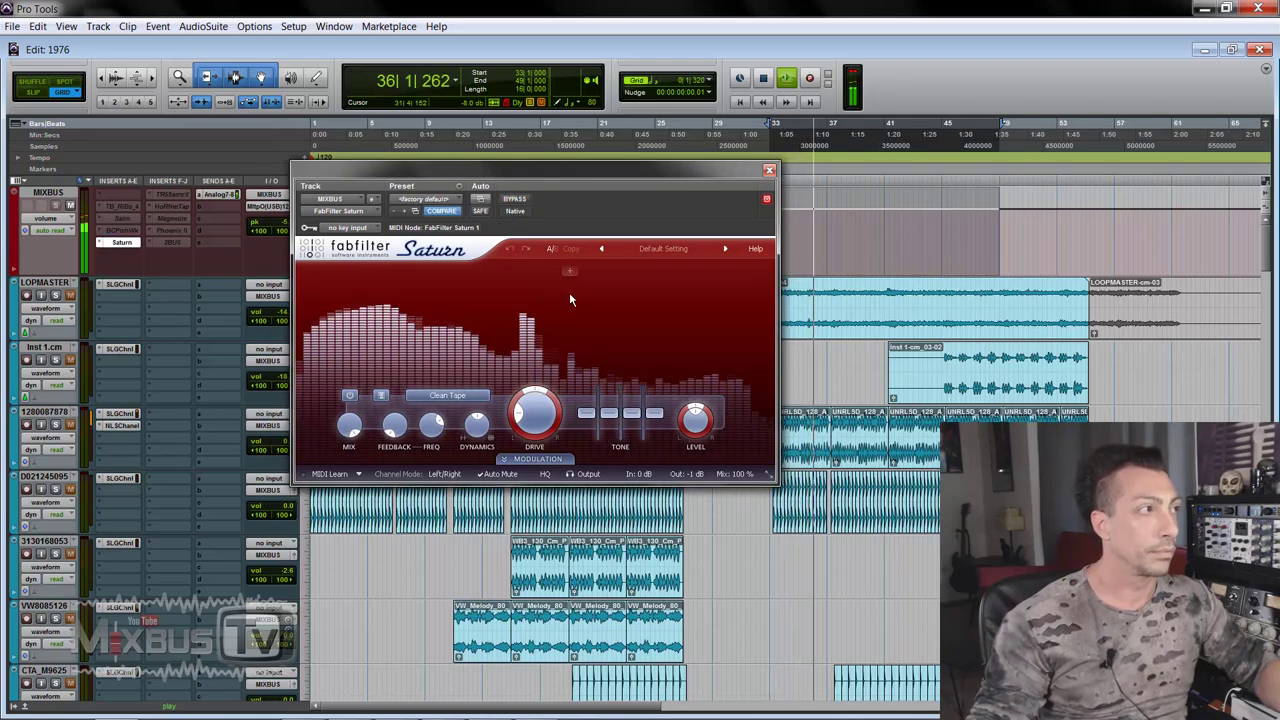
drag(526, 181, 549, 178)
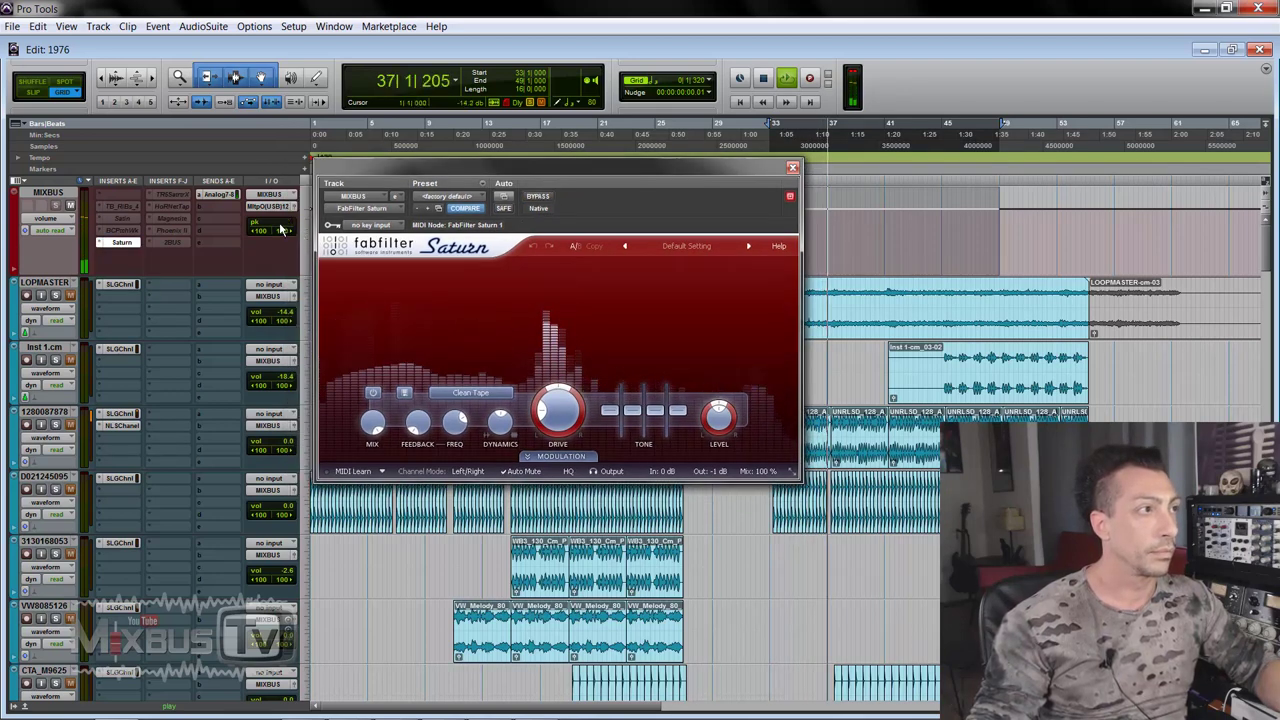
click(540, 198)
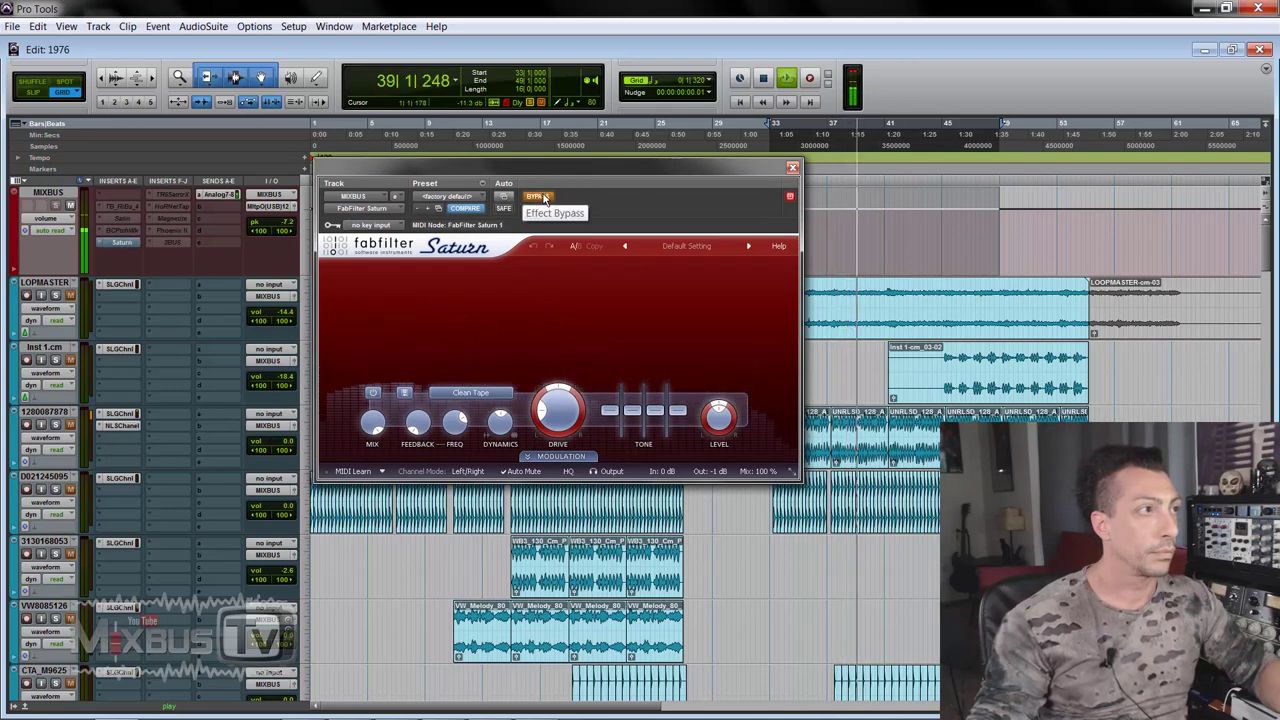
click(540, 198)
Raise Saturn's Drive to about 50% and compare the result with bypass
drag(563, 392, 550, 337)
click(537, 197)
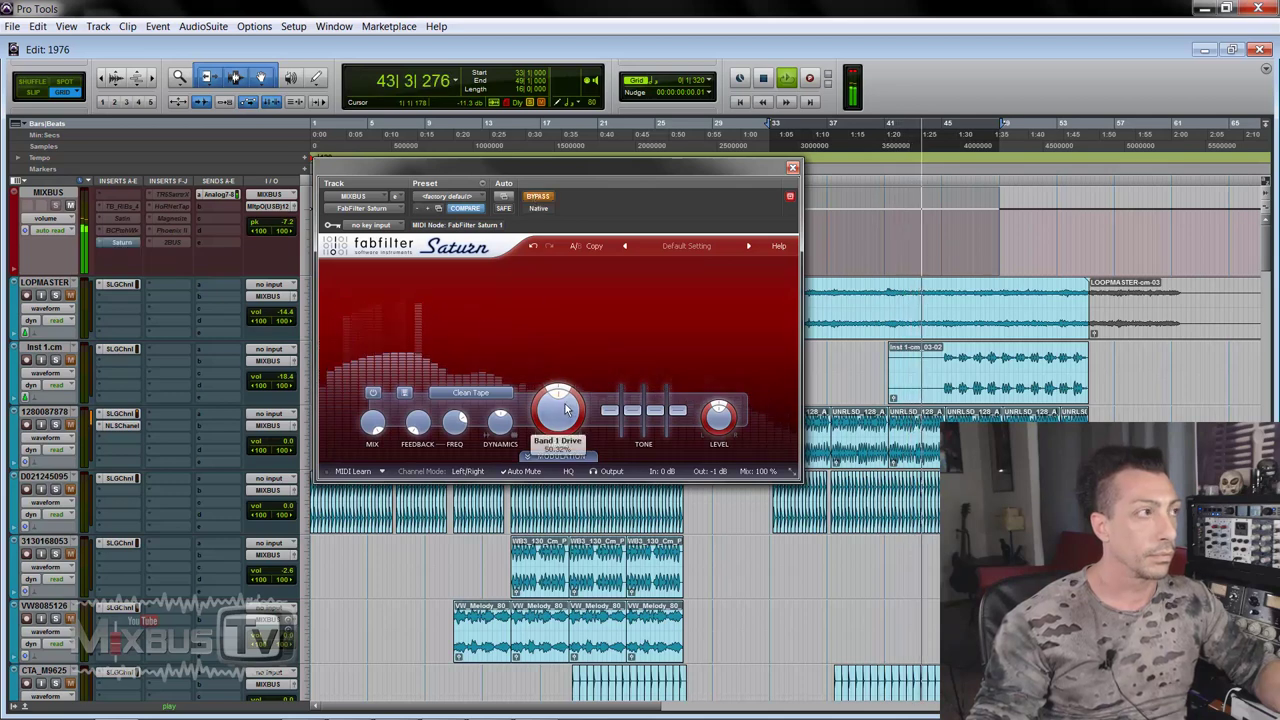
click(537, 197)
Audition Warm Tape against Clean Tape and bypass, leave Saturn on Warm Tape and stop playback
click(478, 392)
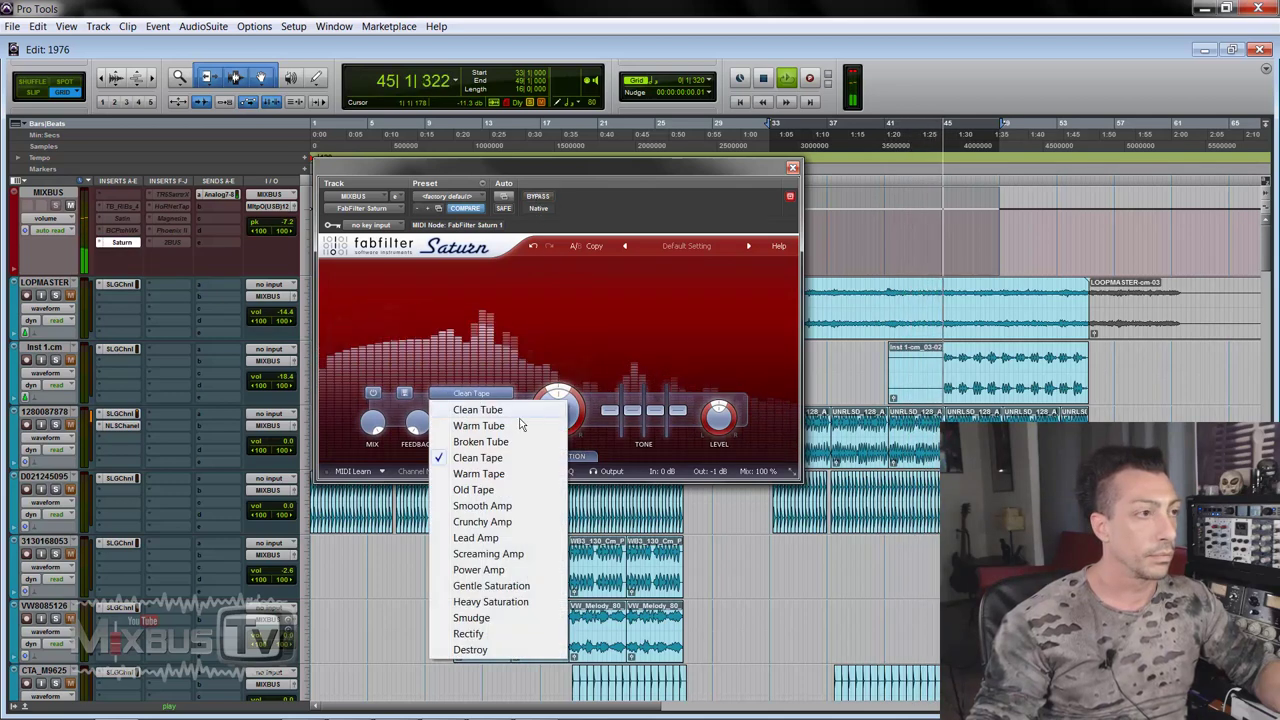
click(478, 474)
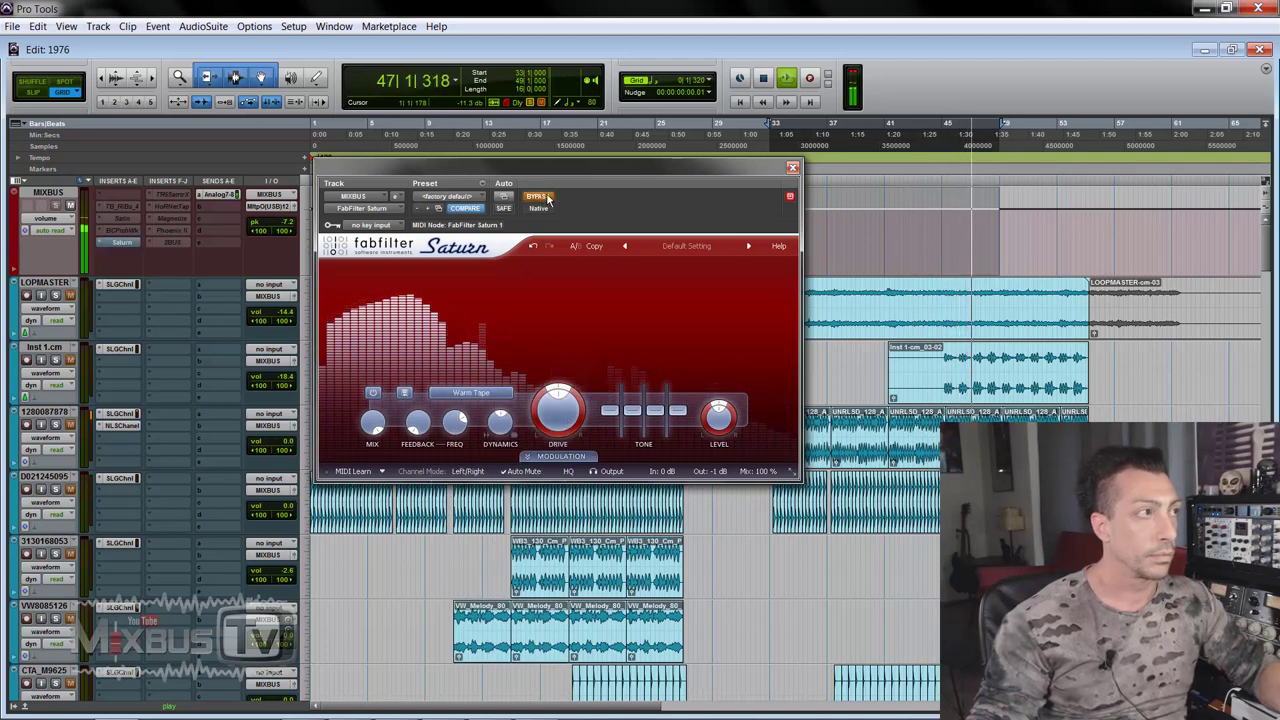
click(470, 392)
click(484, 460)
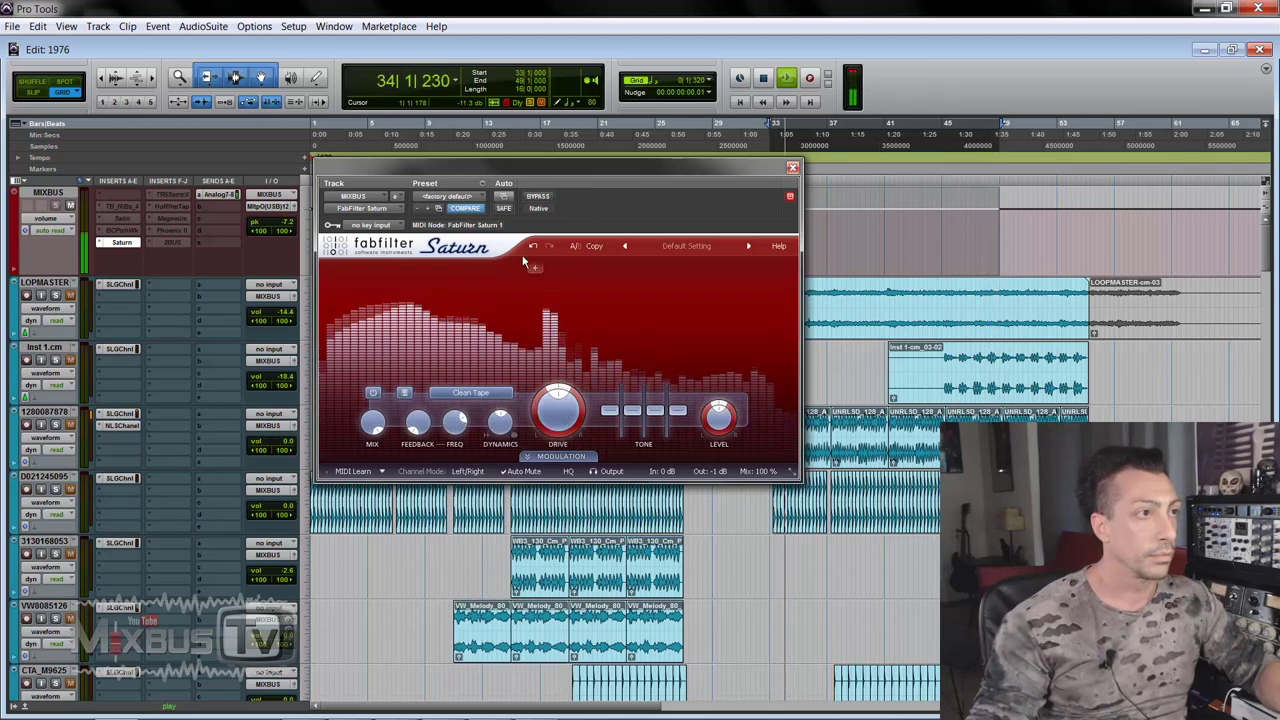
click(470, 392)
click(490, 475)
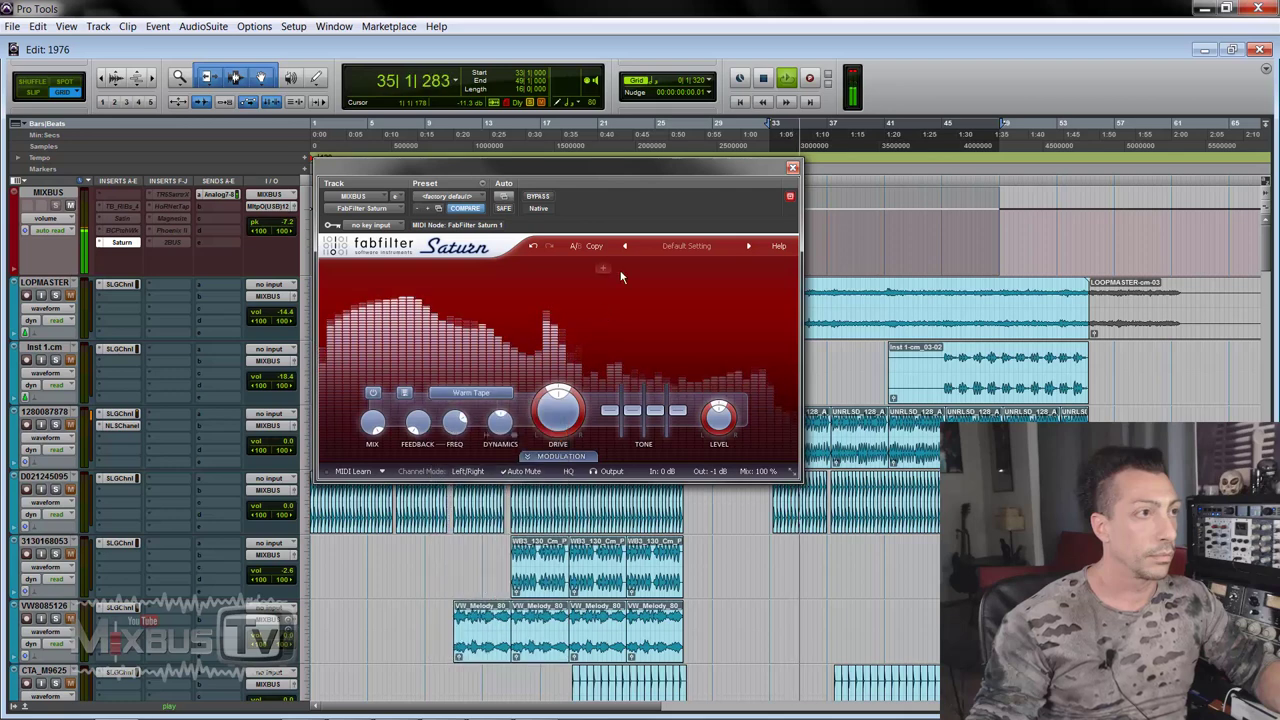
key(space)
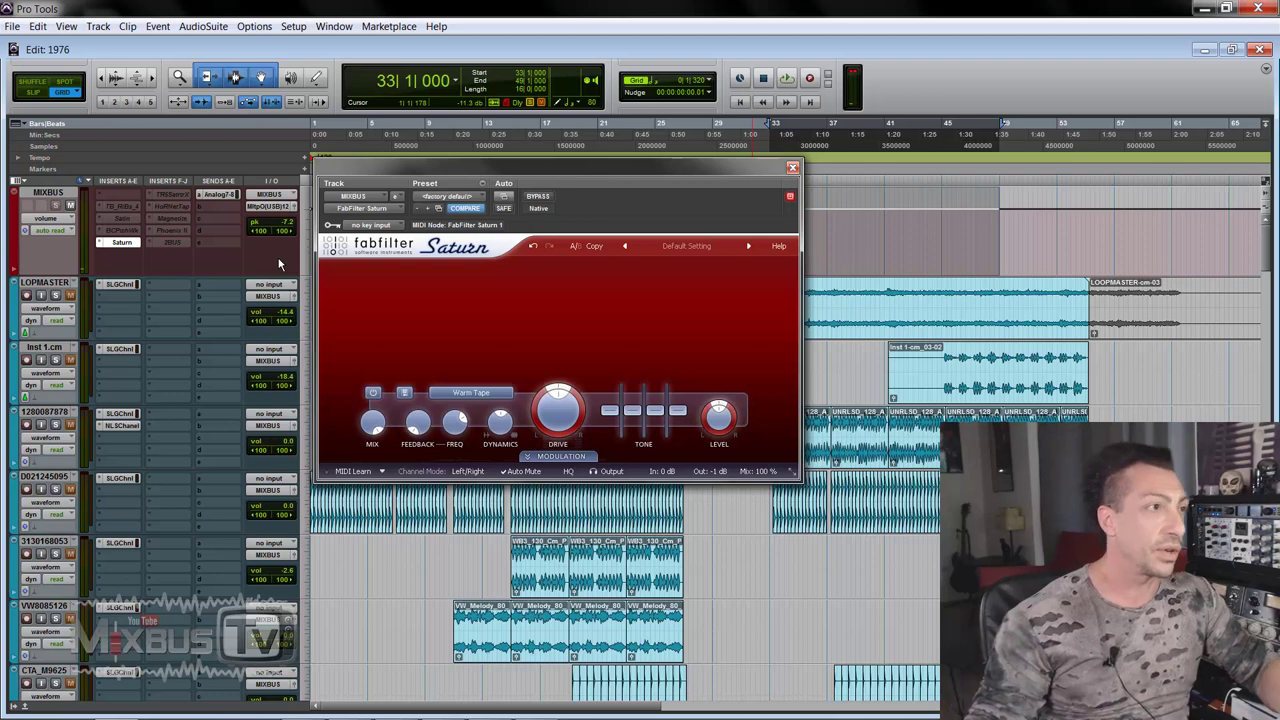
Switch Saturn's style to Clean Tape and back to Warm Tape with playback stopped
click(487, 396)
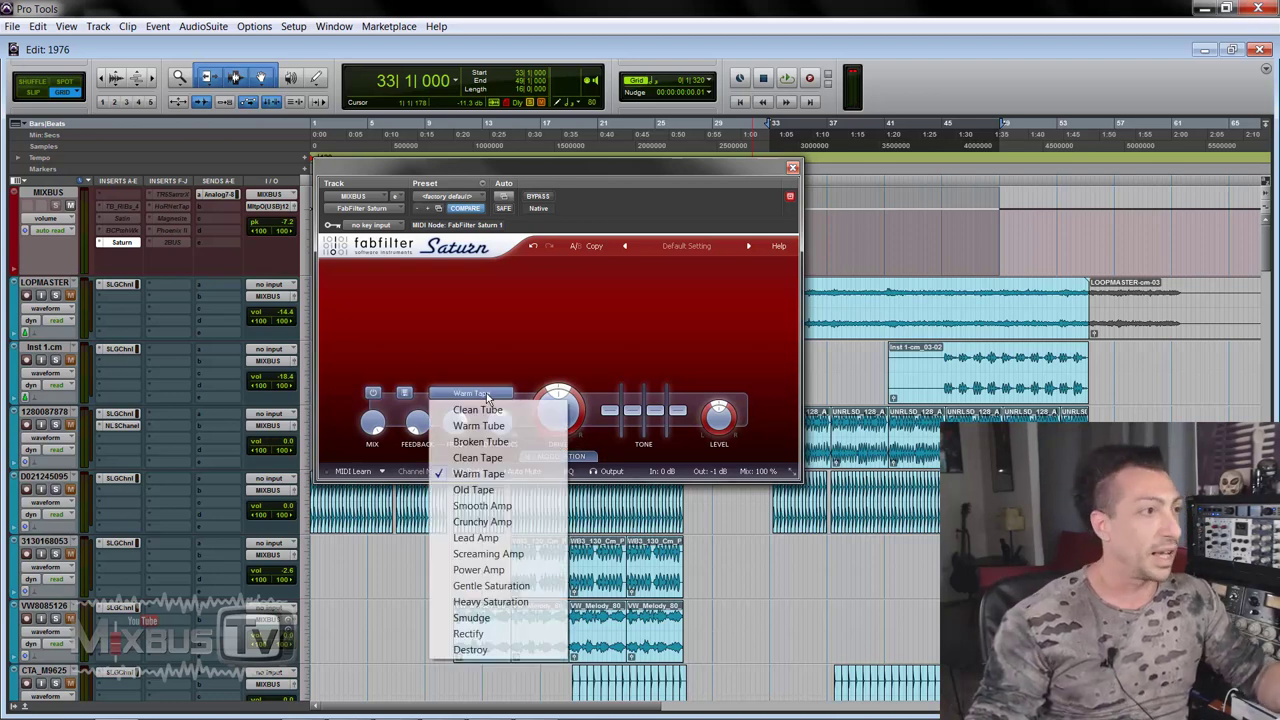
click(480, 458)
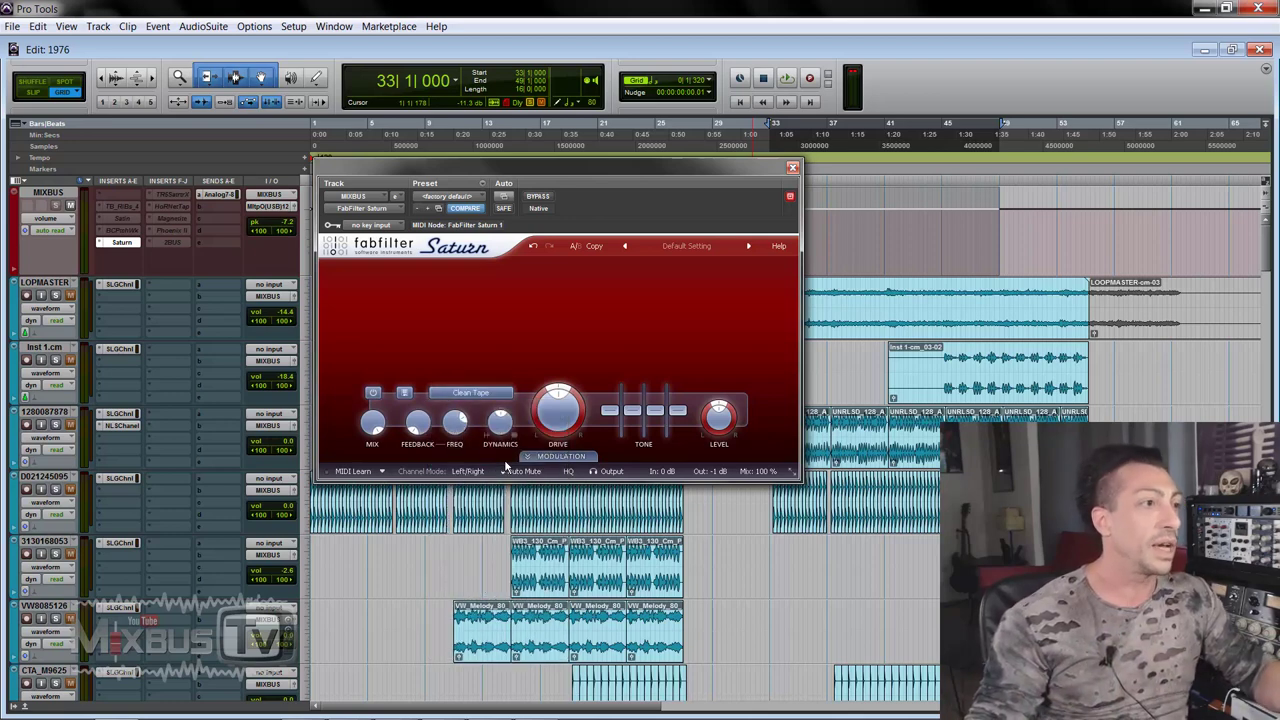
click(496, 392)
click(500, 476)
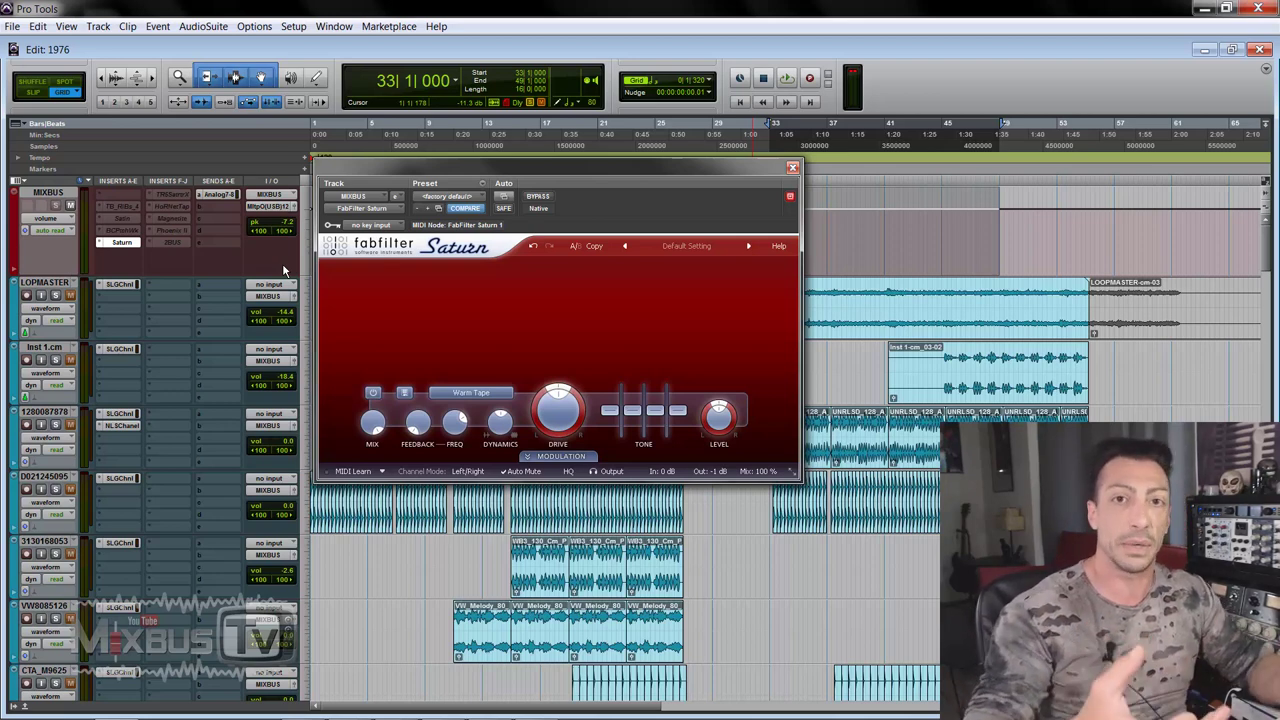
Review the tube, tape, amp and saturation styles in Saturn's list while keeping Warm Tape selected
click(462, 395)
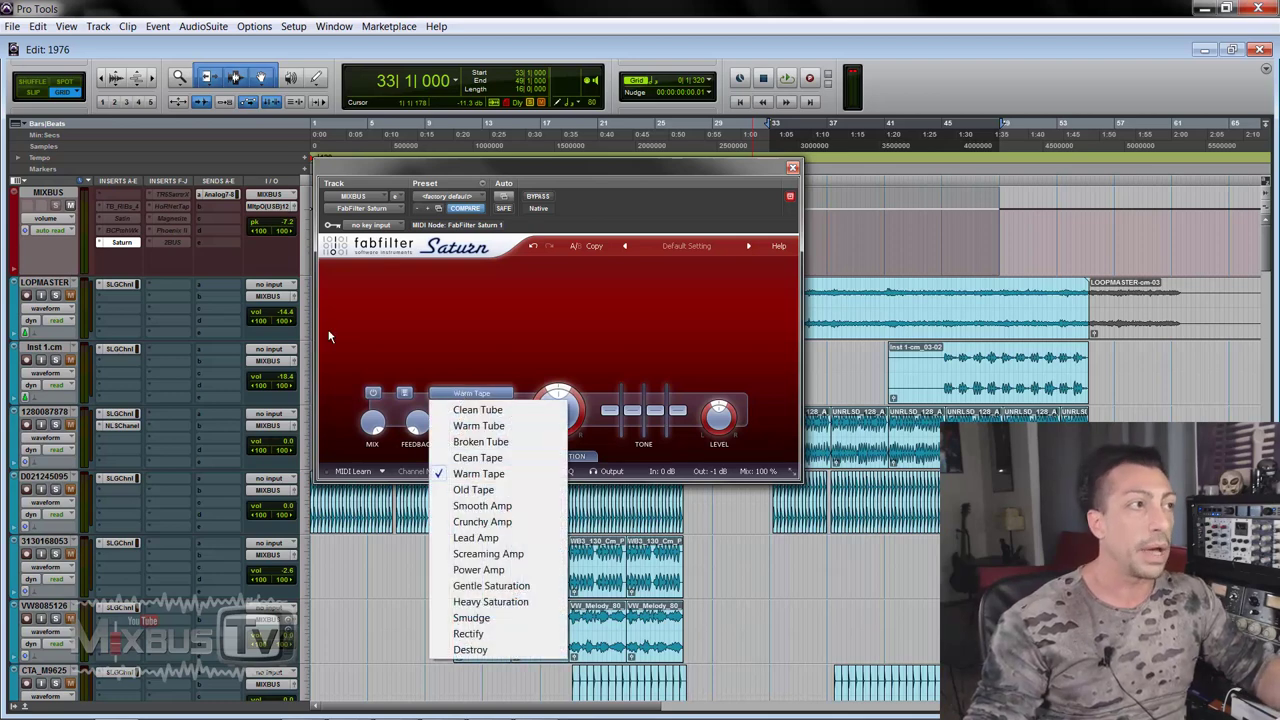
click(603, 207)
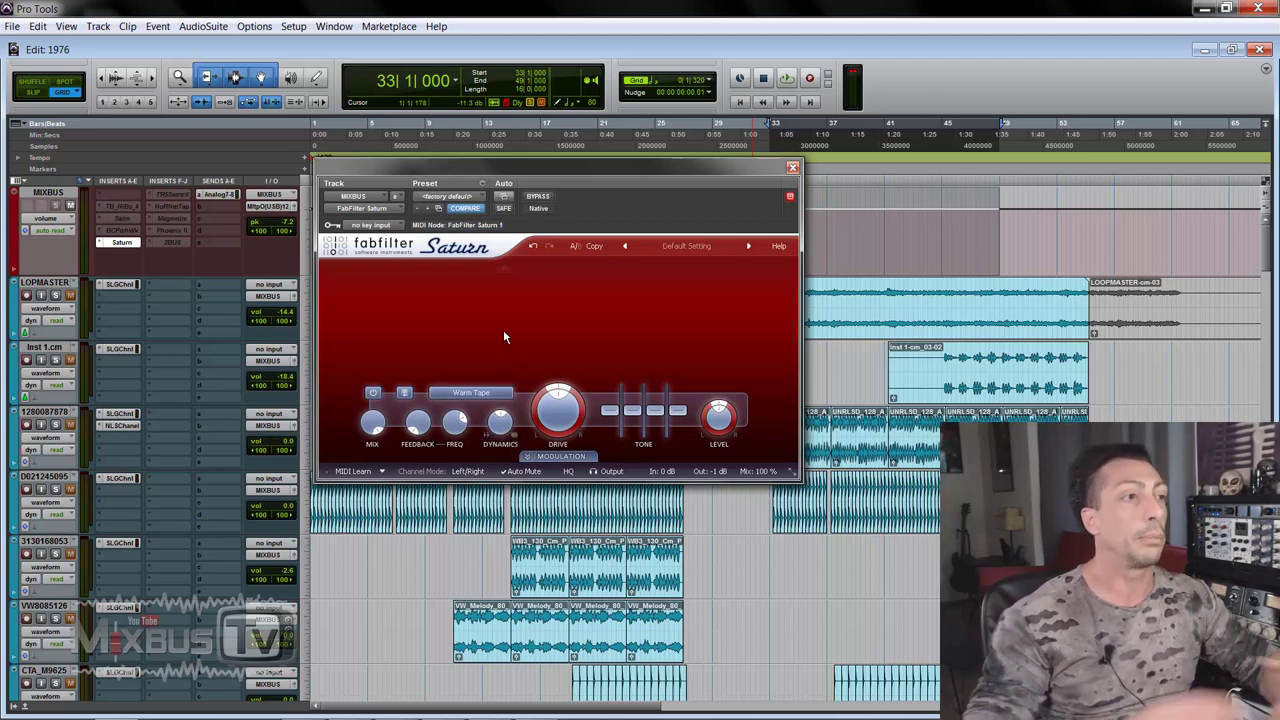
mouse_move(557, 418)
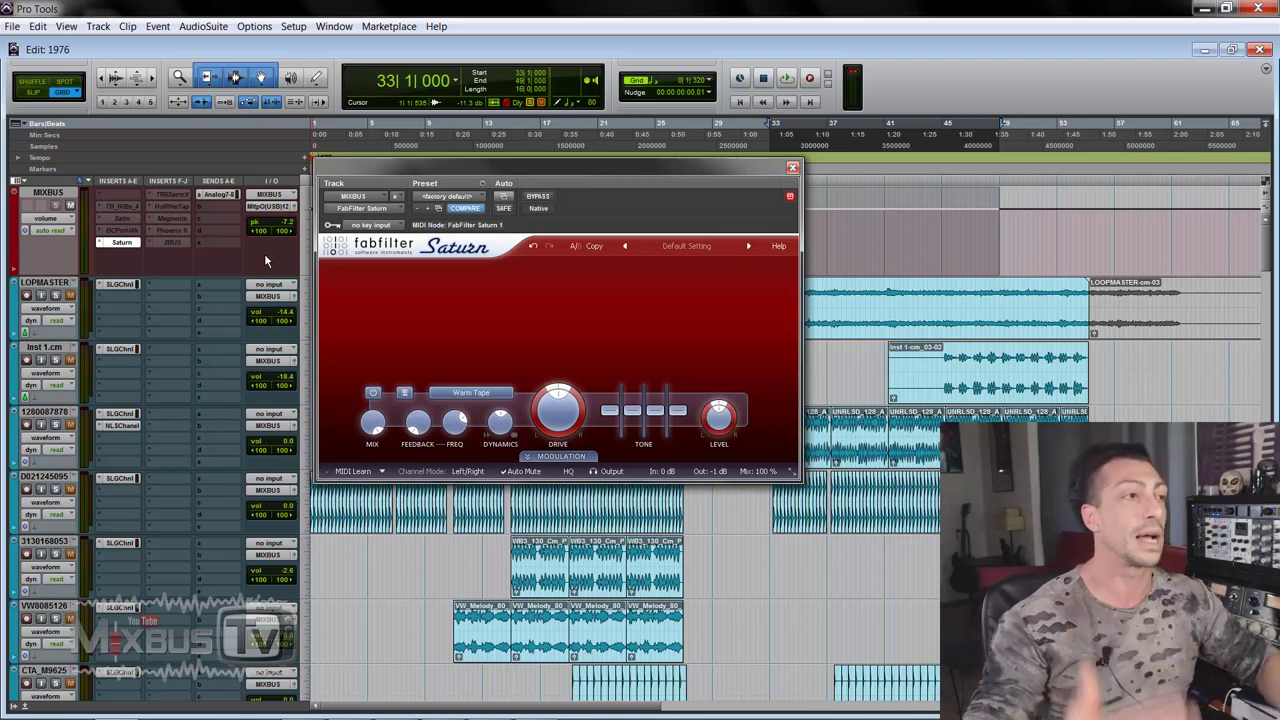
click(503, 396)
click(516, 317)
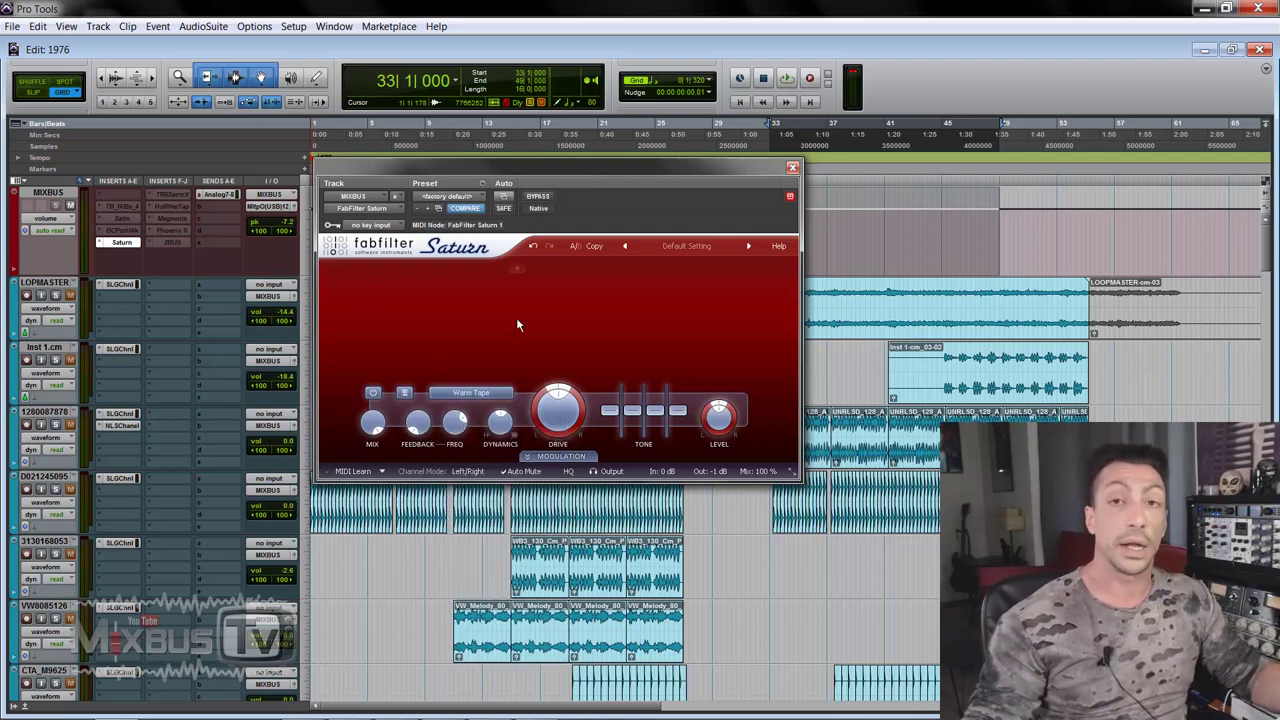
click(472, 394)
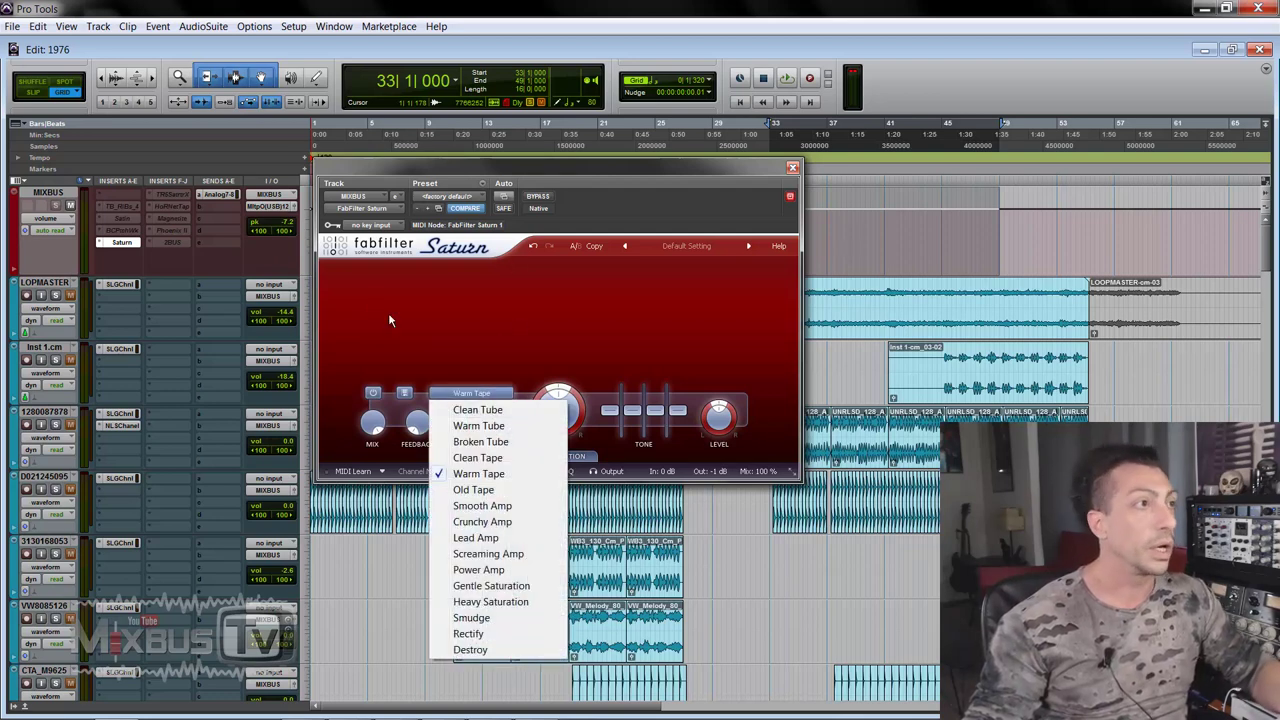
click(497, 297)
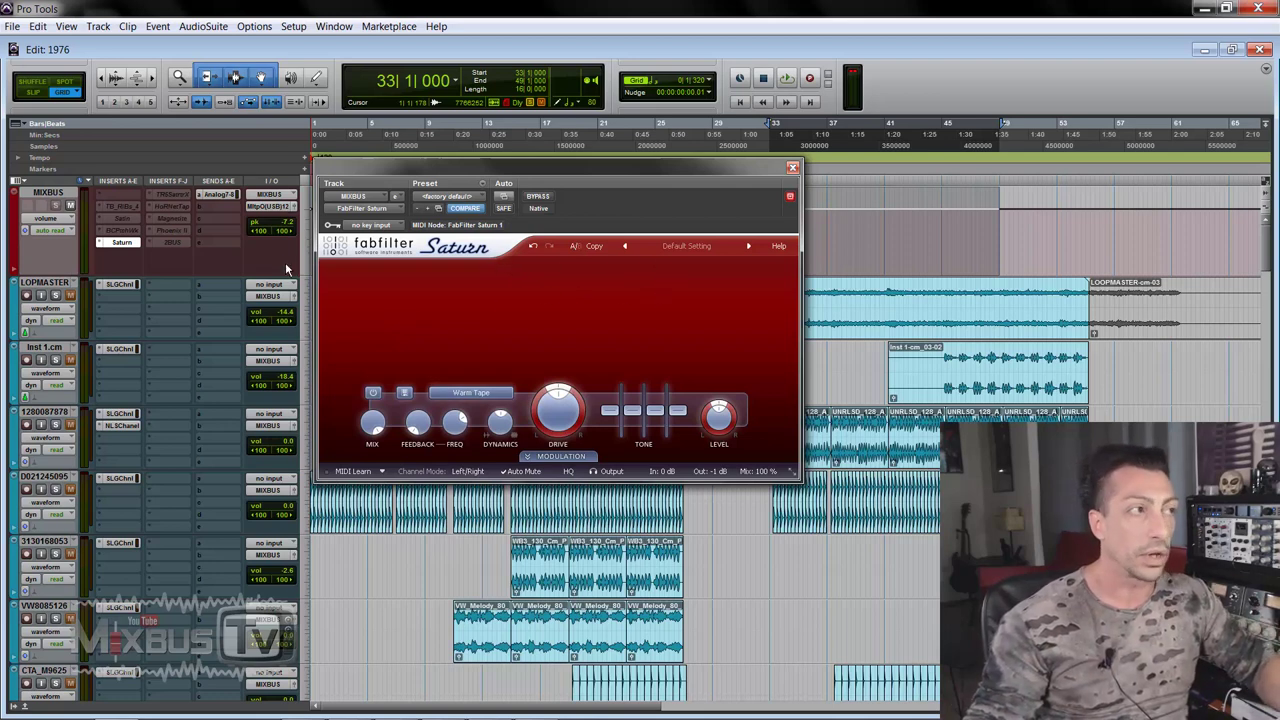
click(495, 393)
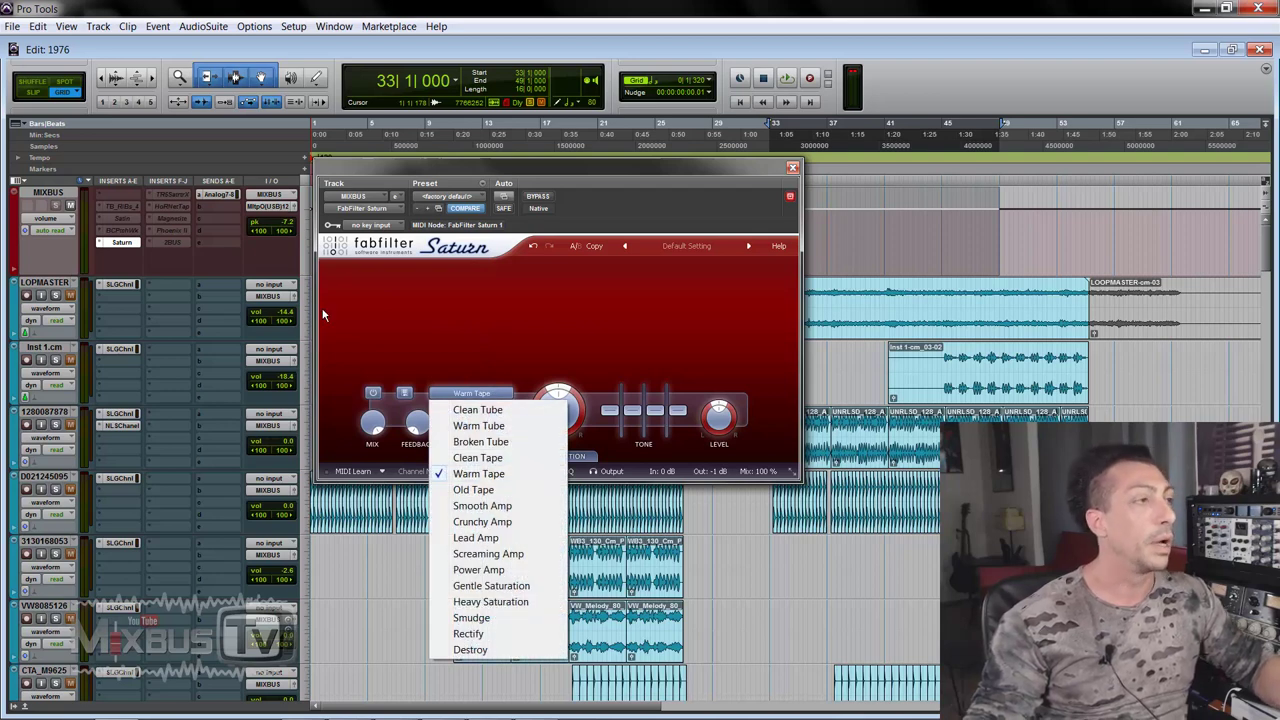
click(275, 264)
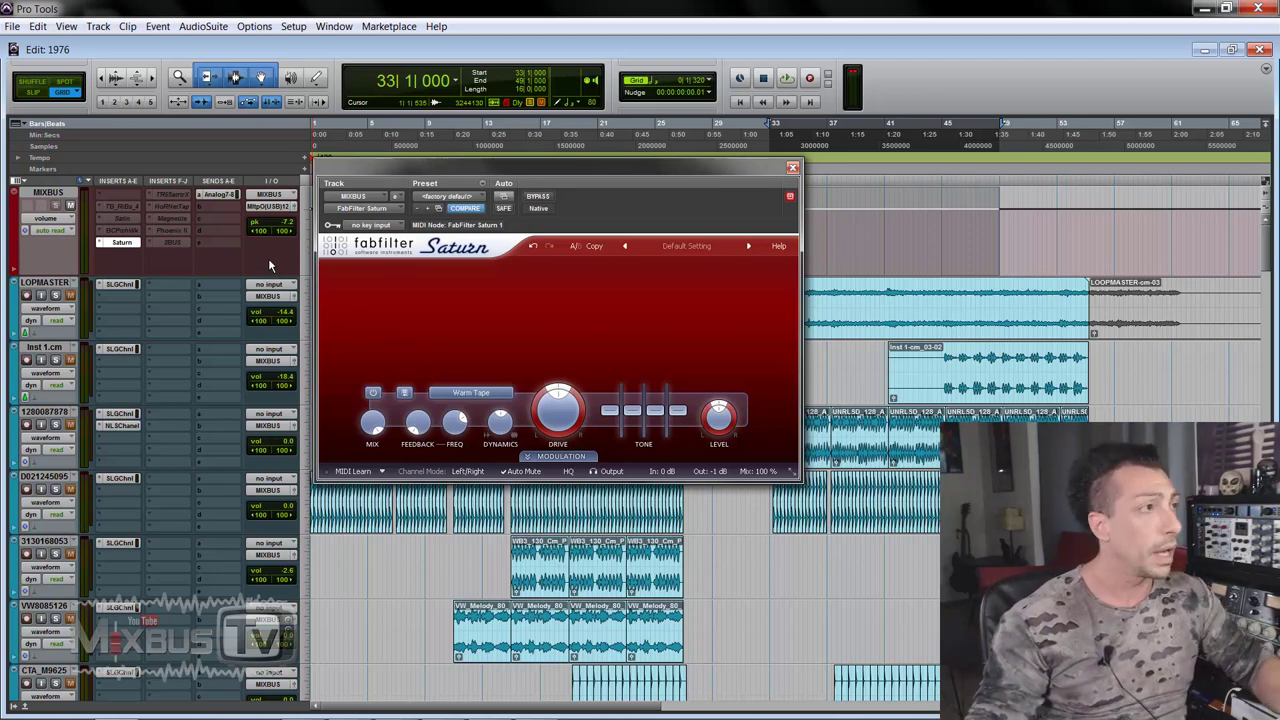
Resume playback, raise Saturn's Drive to about 78% and set the style to Clean Tape
key(space)
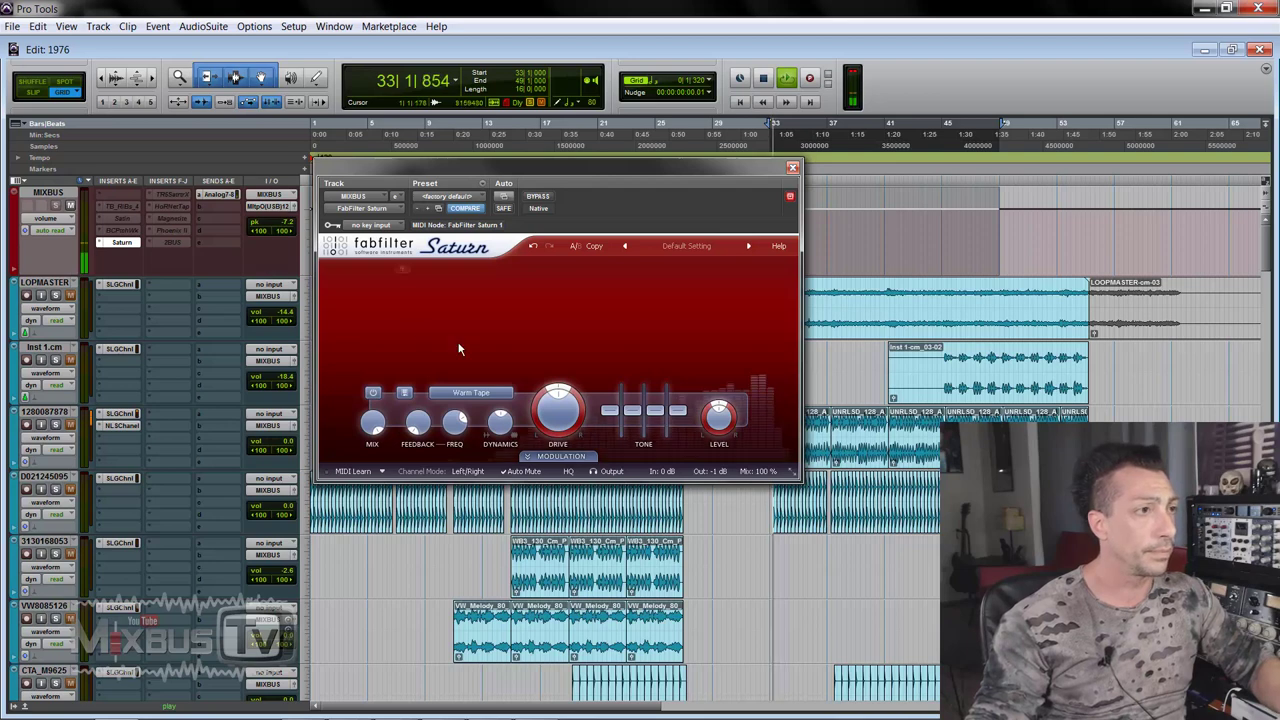
drag(555, 421, 549, 403)
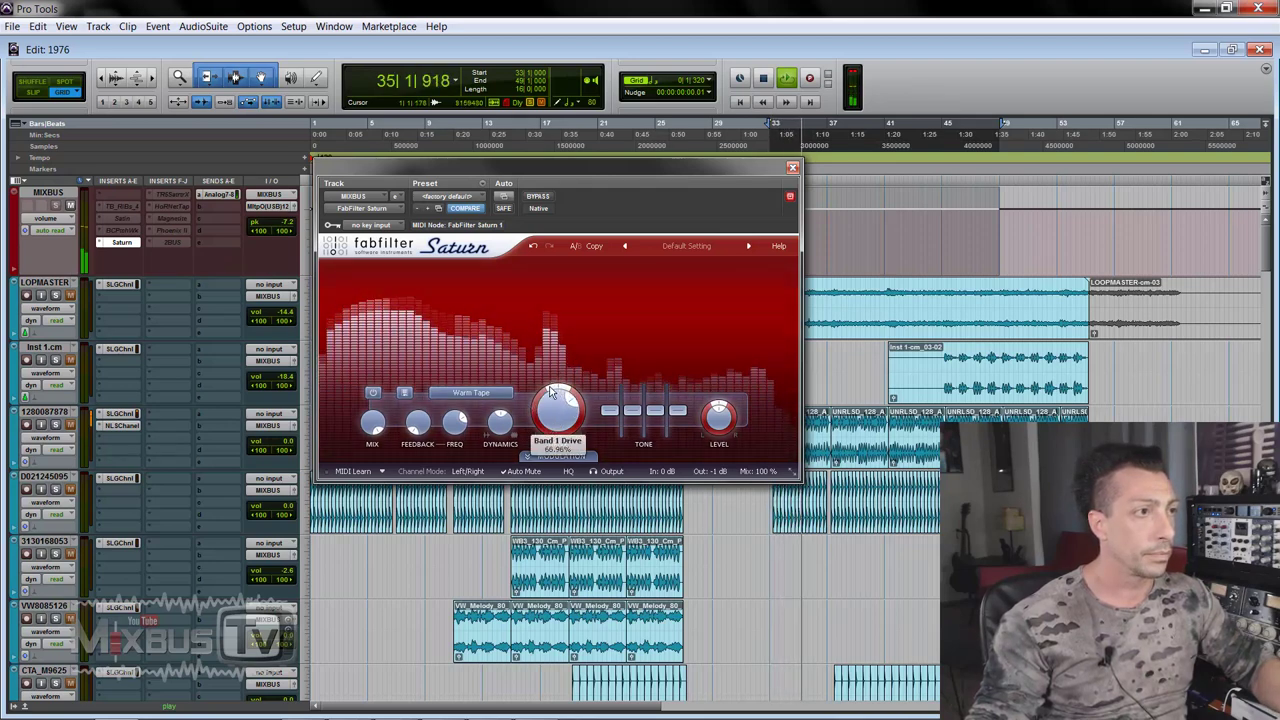
click(480, 393)
click(477, 457)
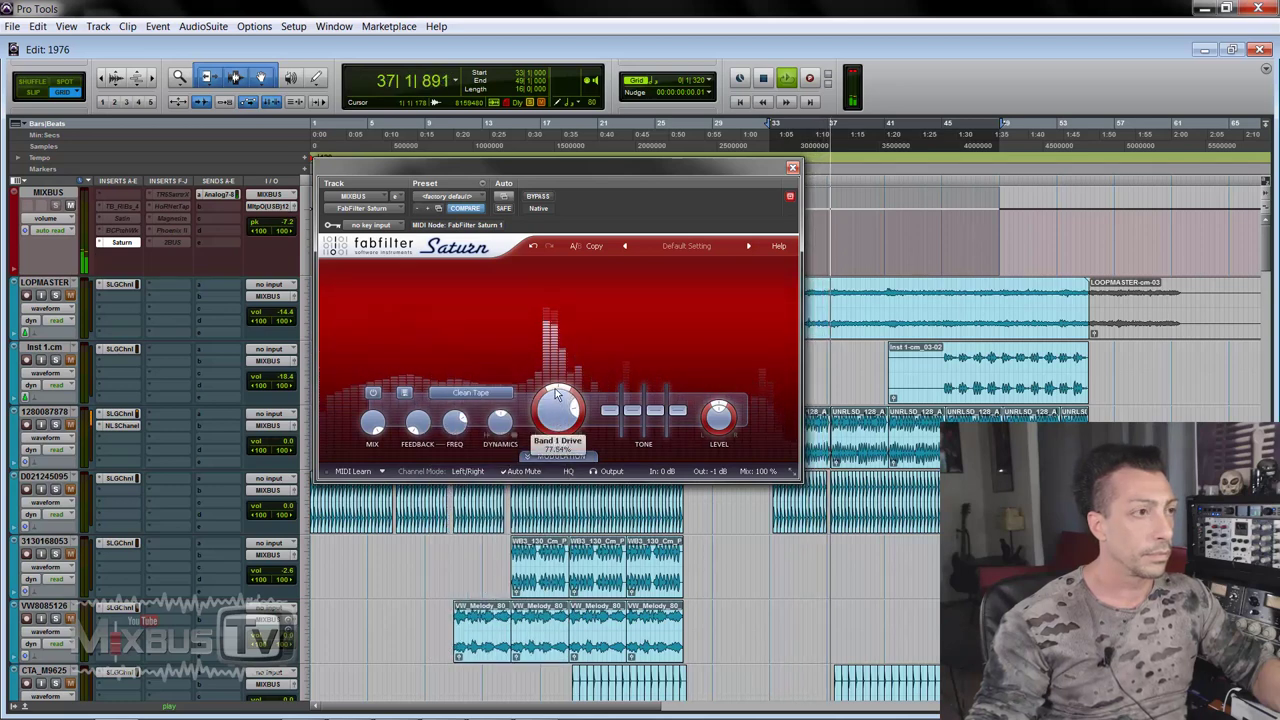
Audition Warm Tape against Clean Tape at the higher drive, returning Saturn to Clean Tape
click(509, 393)
click(480, 473)
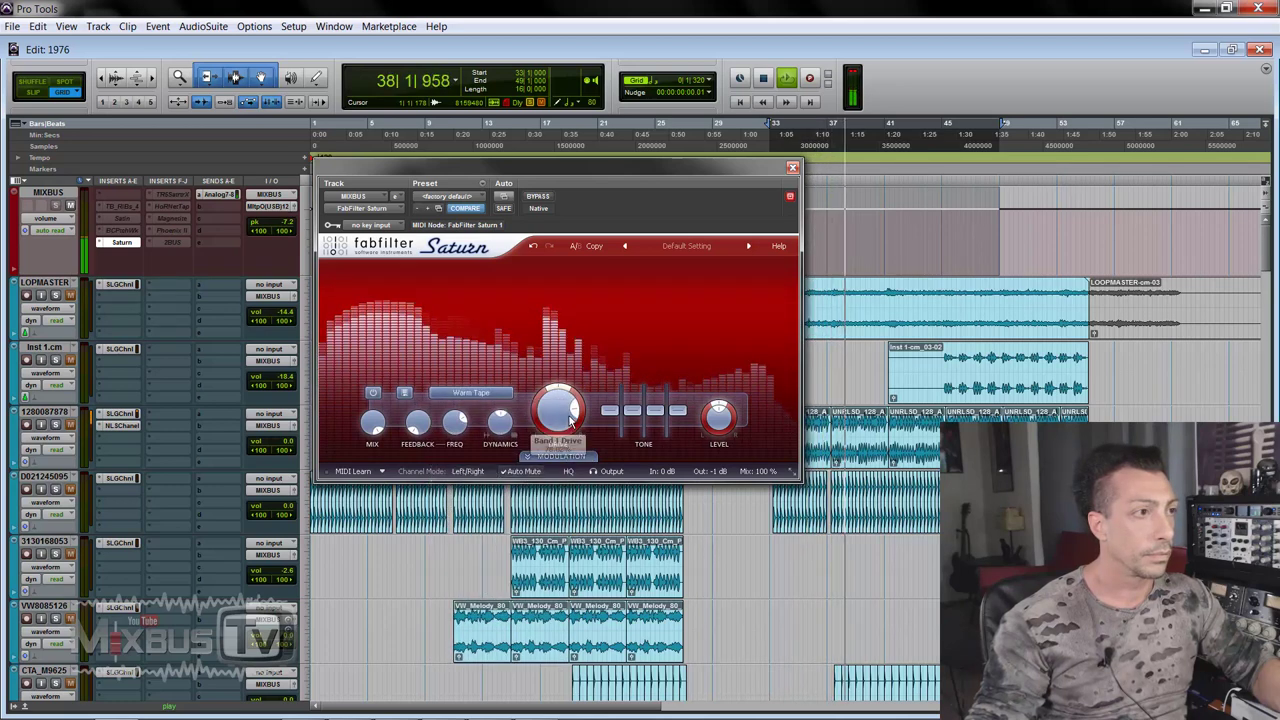
click(497, 397)
click(480, 457)
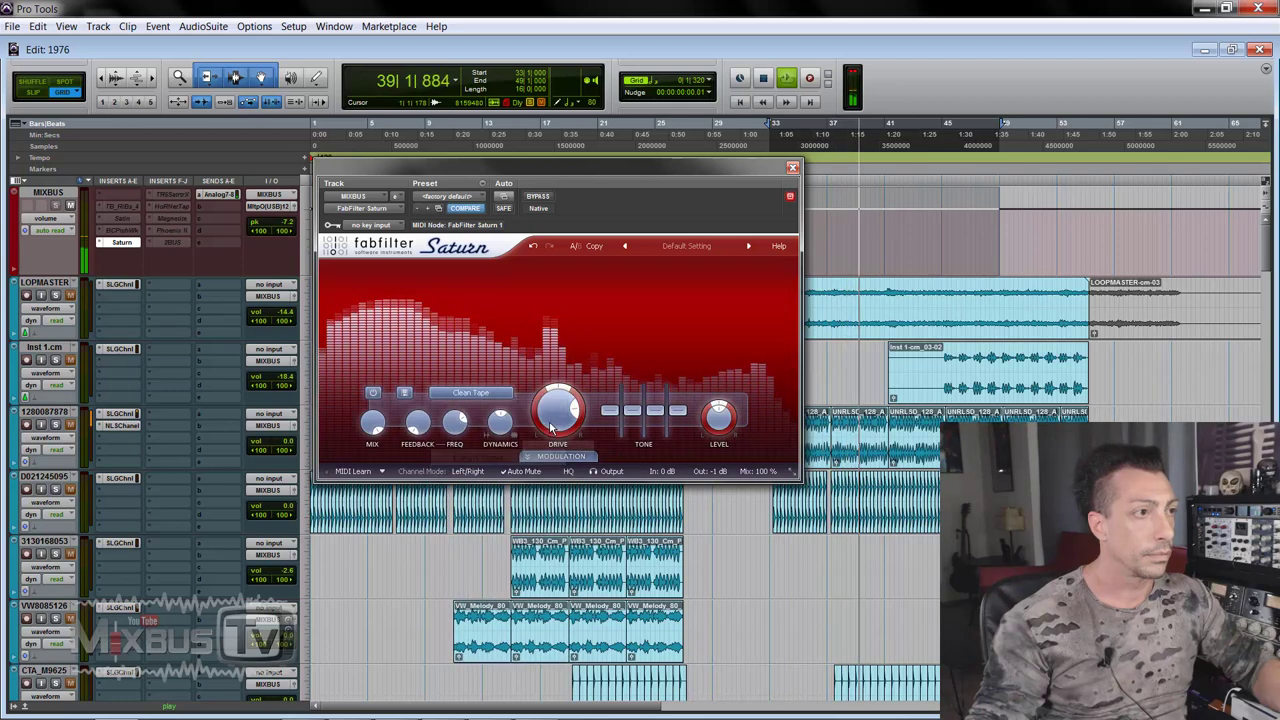
Compare Saturn's Clean Tape style with bypass, switch to Warm Tape with the effect active, and stop playback
click(538, 196)
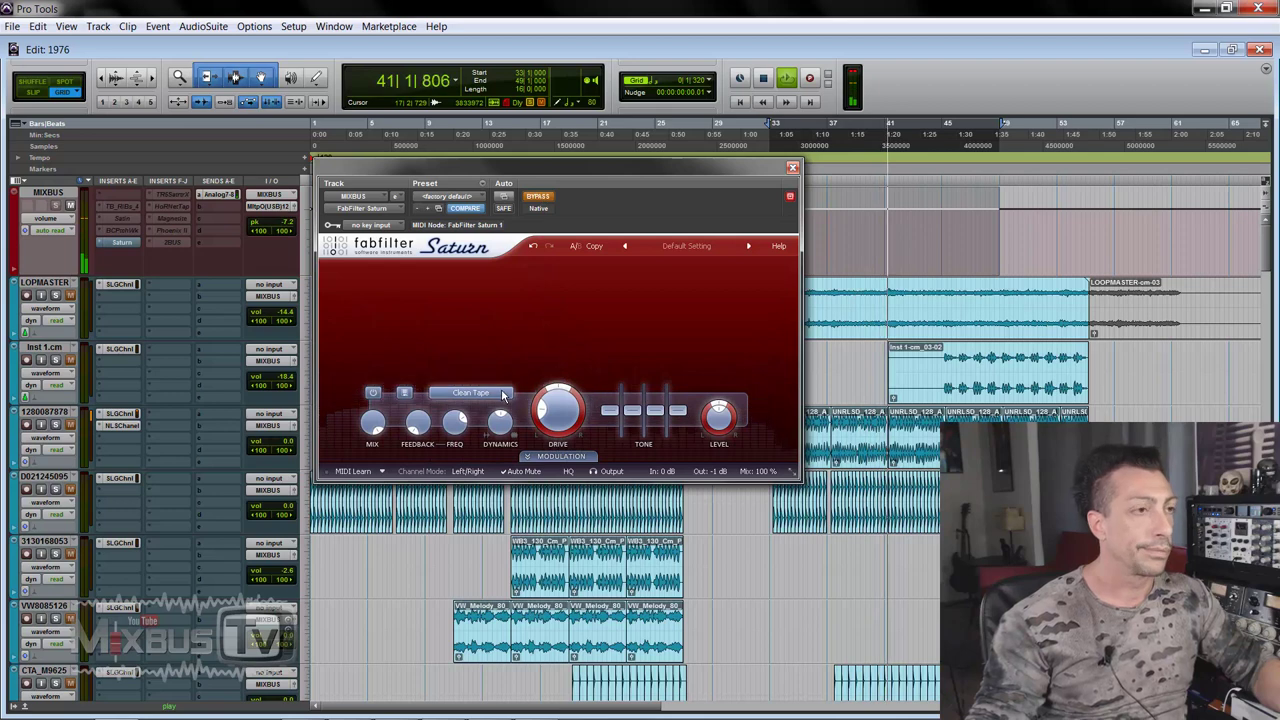
click(541, 196)
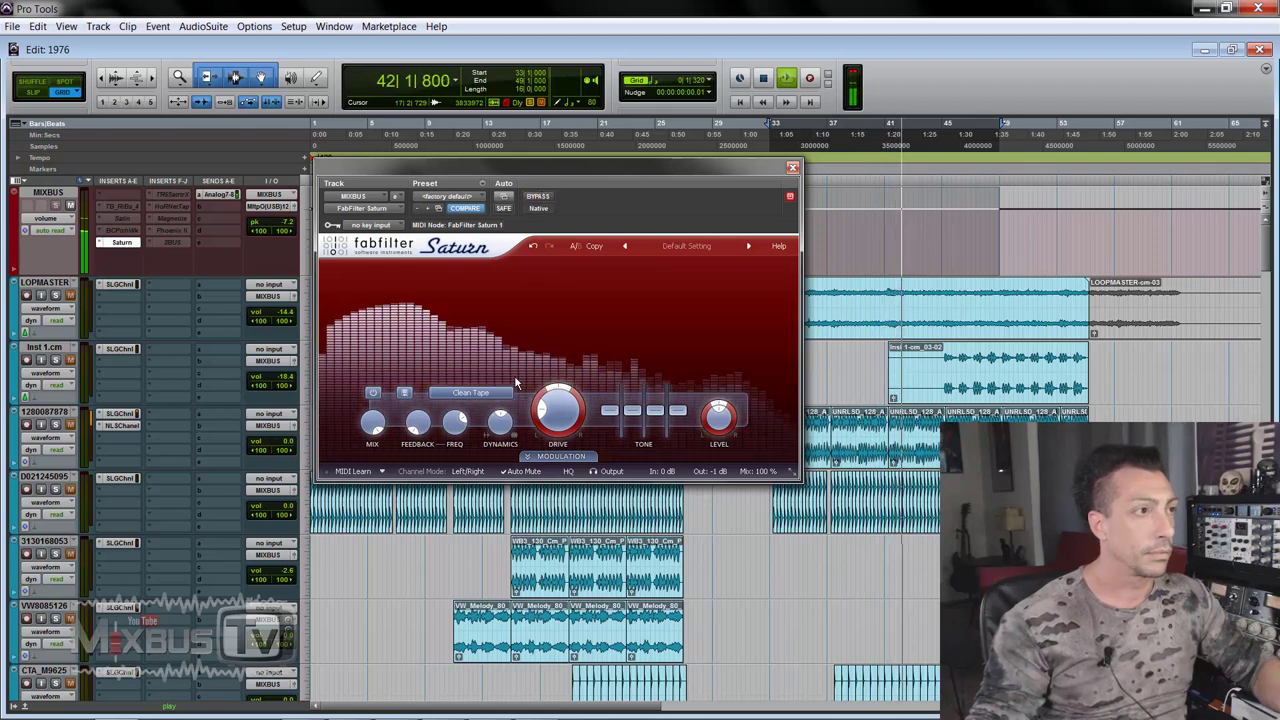
click(470, 392)
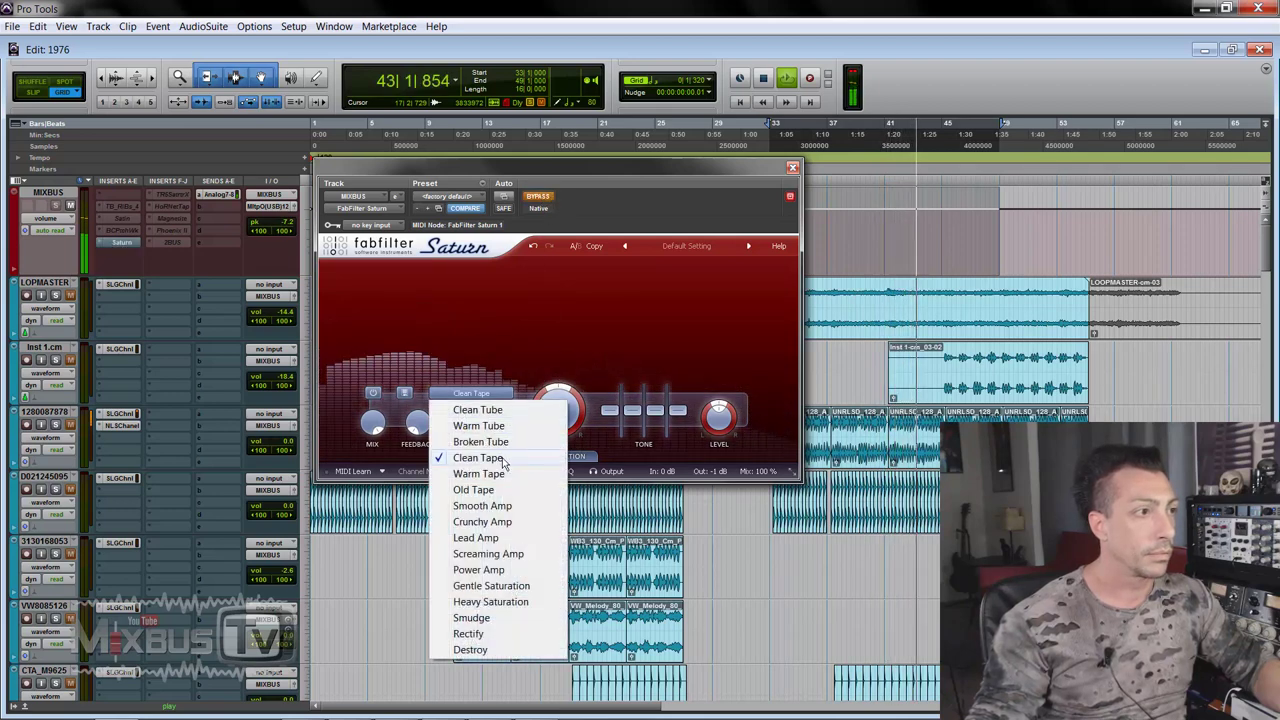
click(468, 477)
click(541, 196)
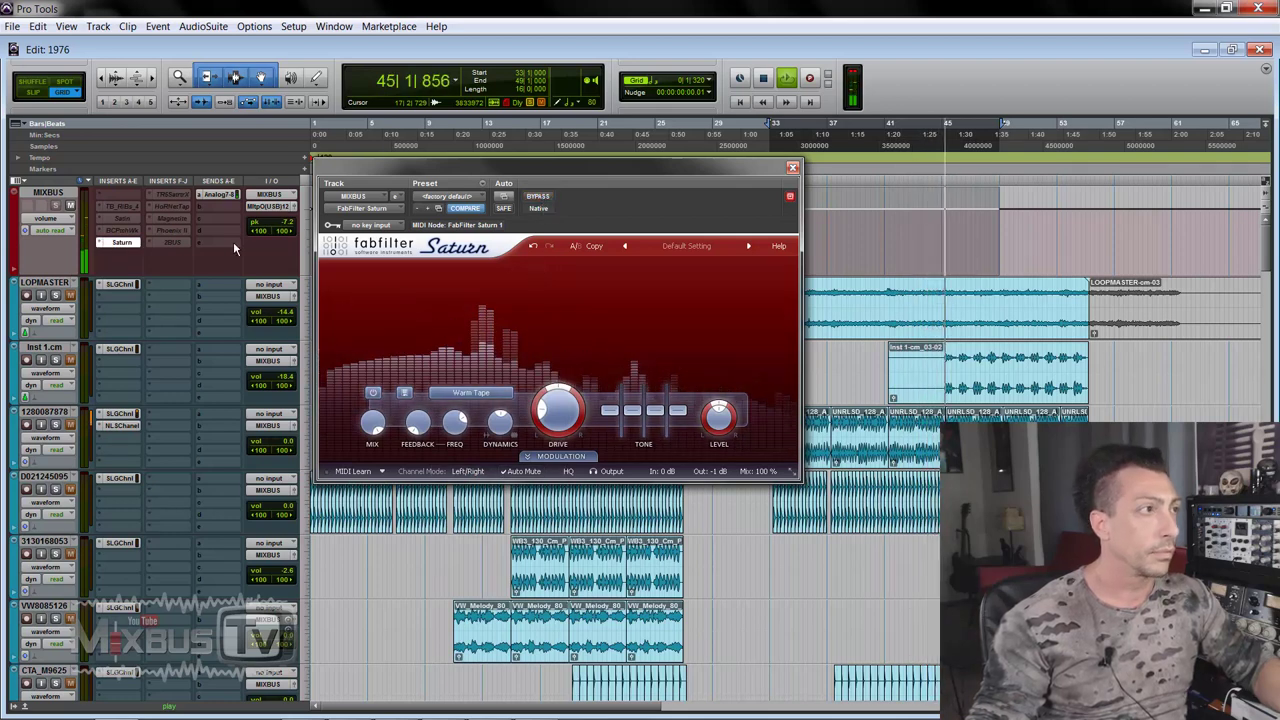
key(space)
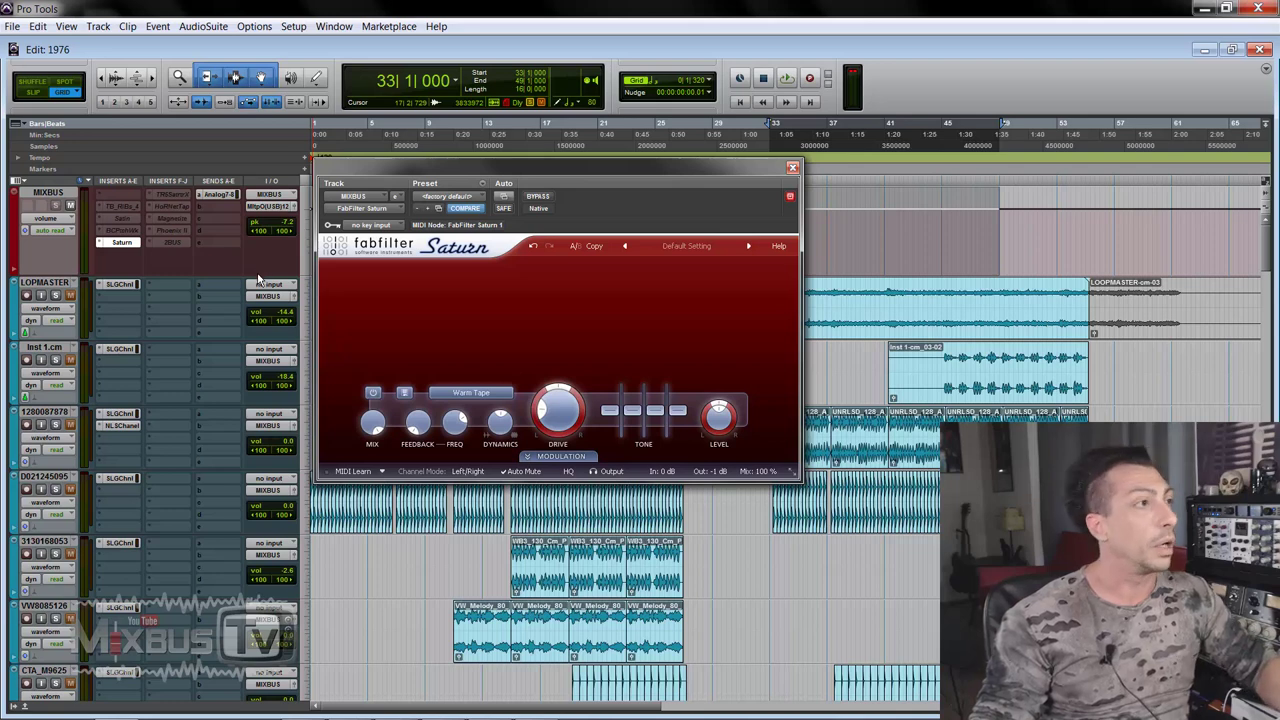
Set Saturn's style to Old Tape and audition it on the mix
click(476, 392)
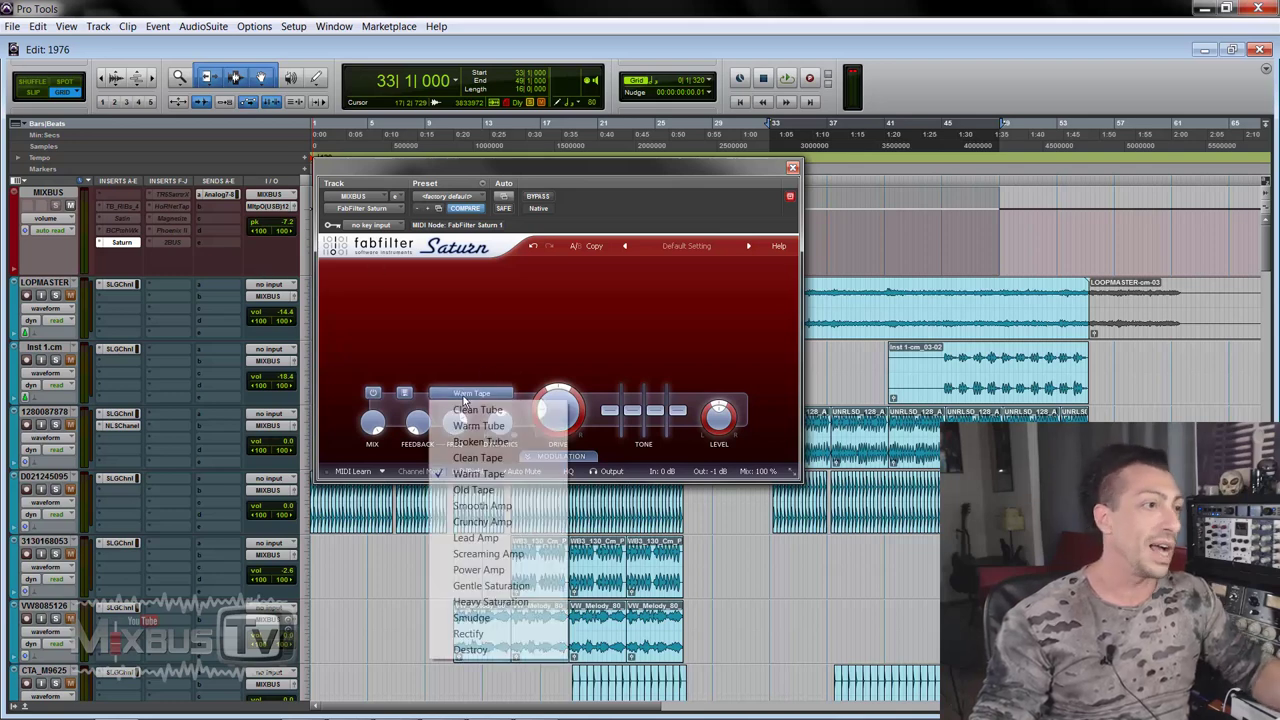
click(474, 487)
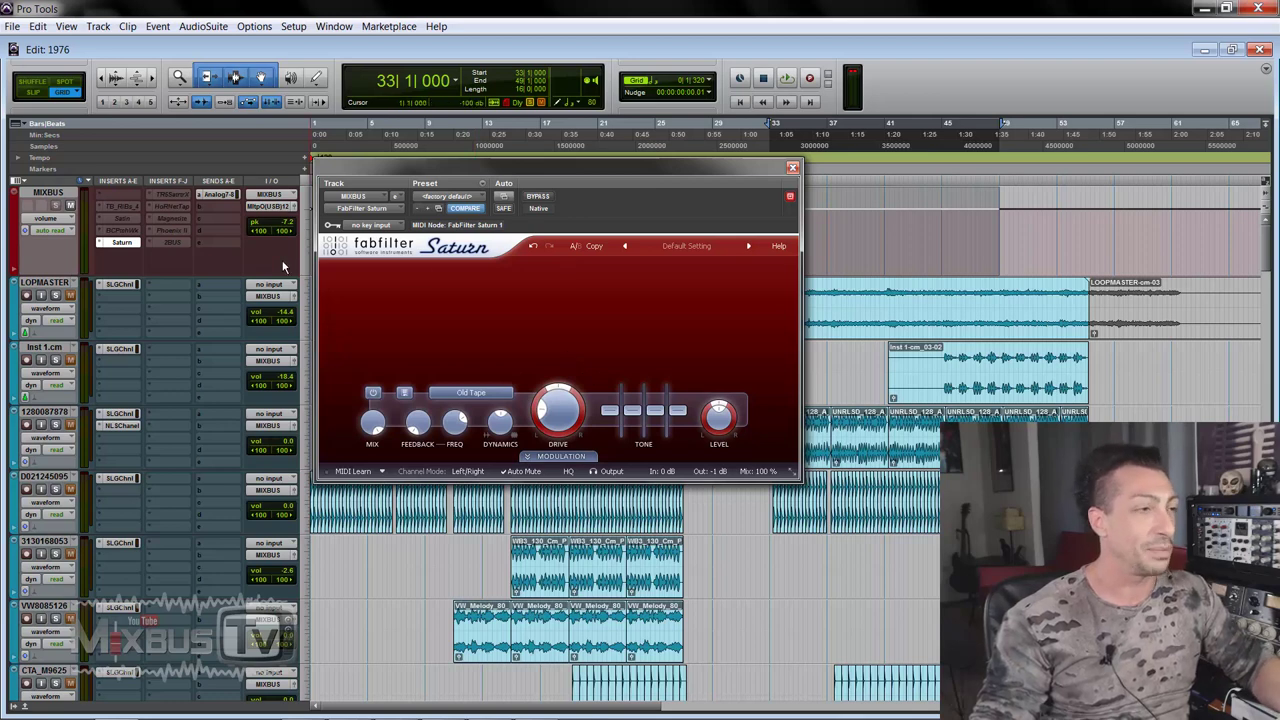
key(space)
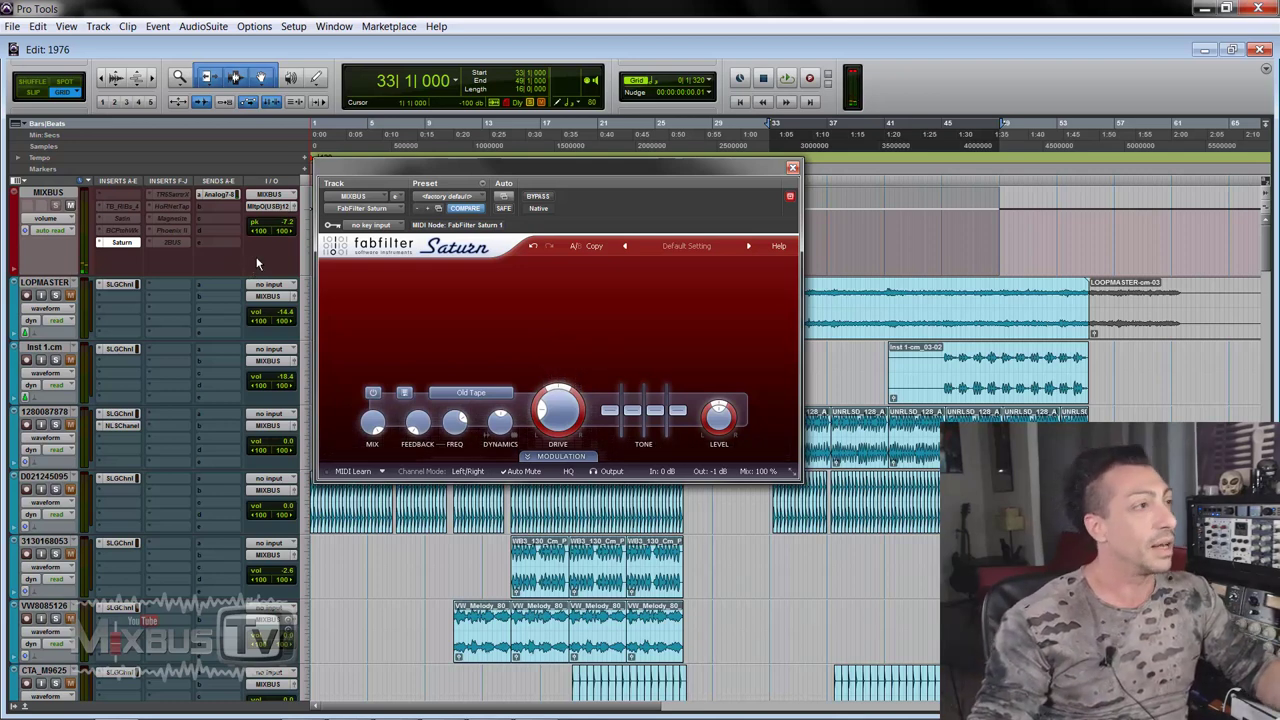
Select the two FTU_142 loop clips at the session start and solo their track and the orange track directly below
scroll(212, 271, down, 6)
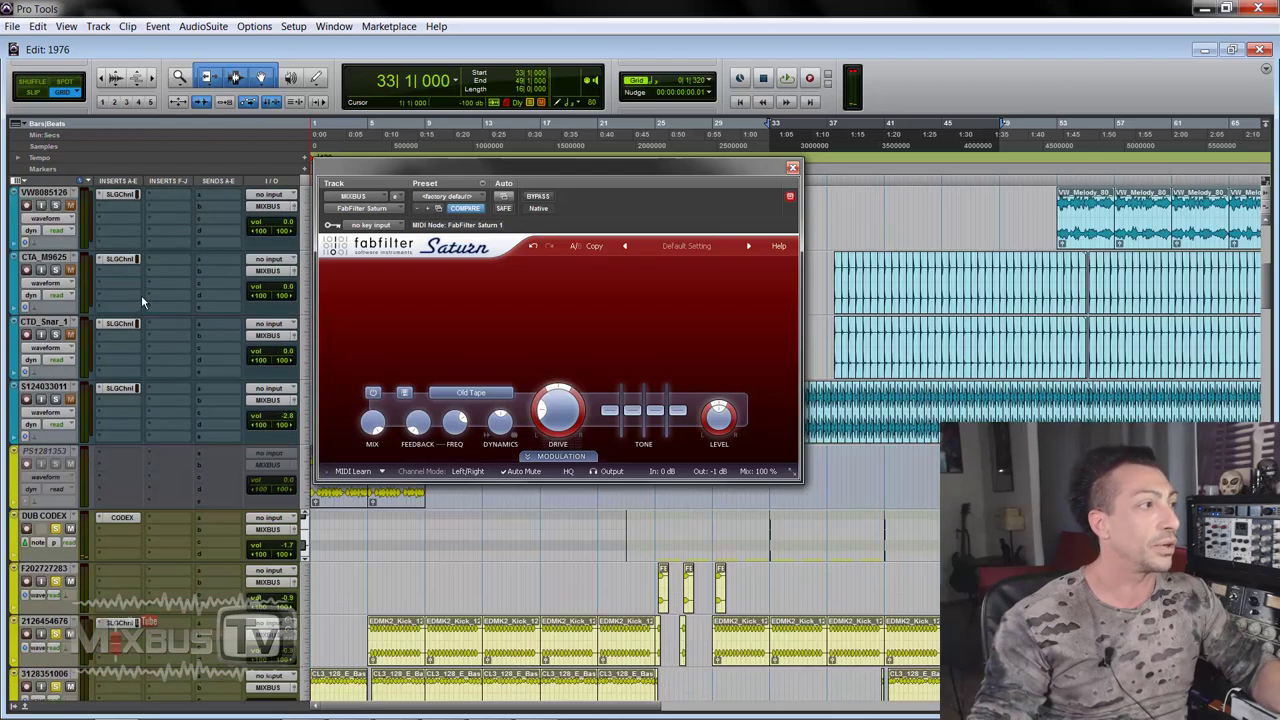
scroll(170, 362, down, 10)
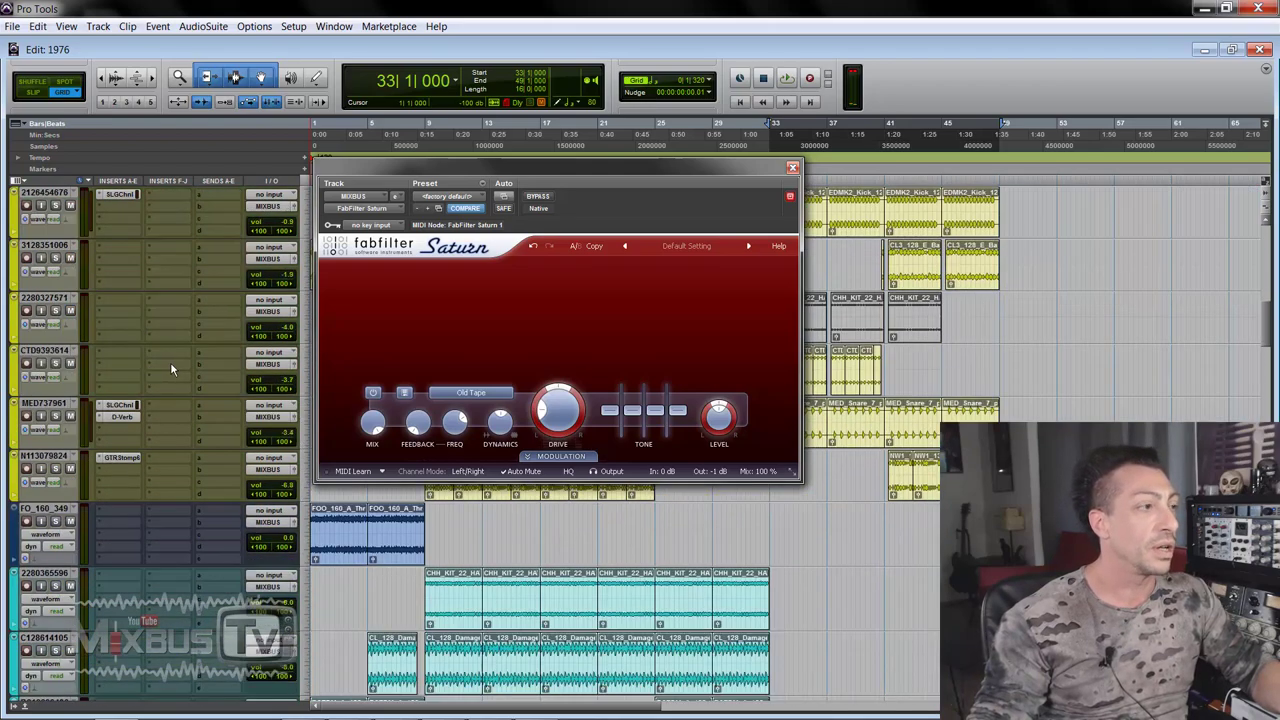
scroll(150, 400, down, 10)
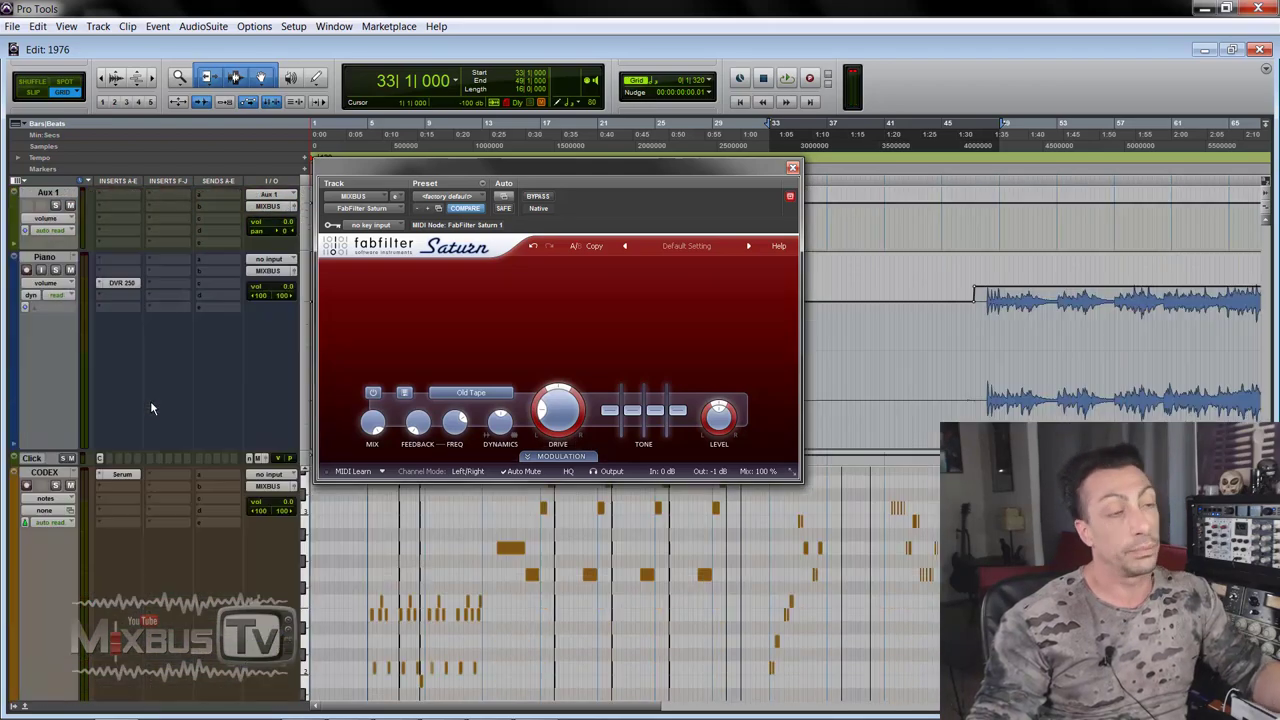
scroll(150, 400, up, 10)
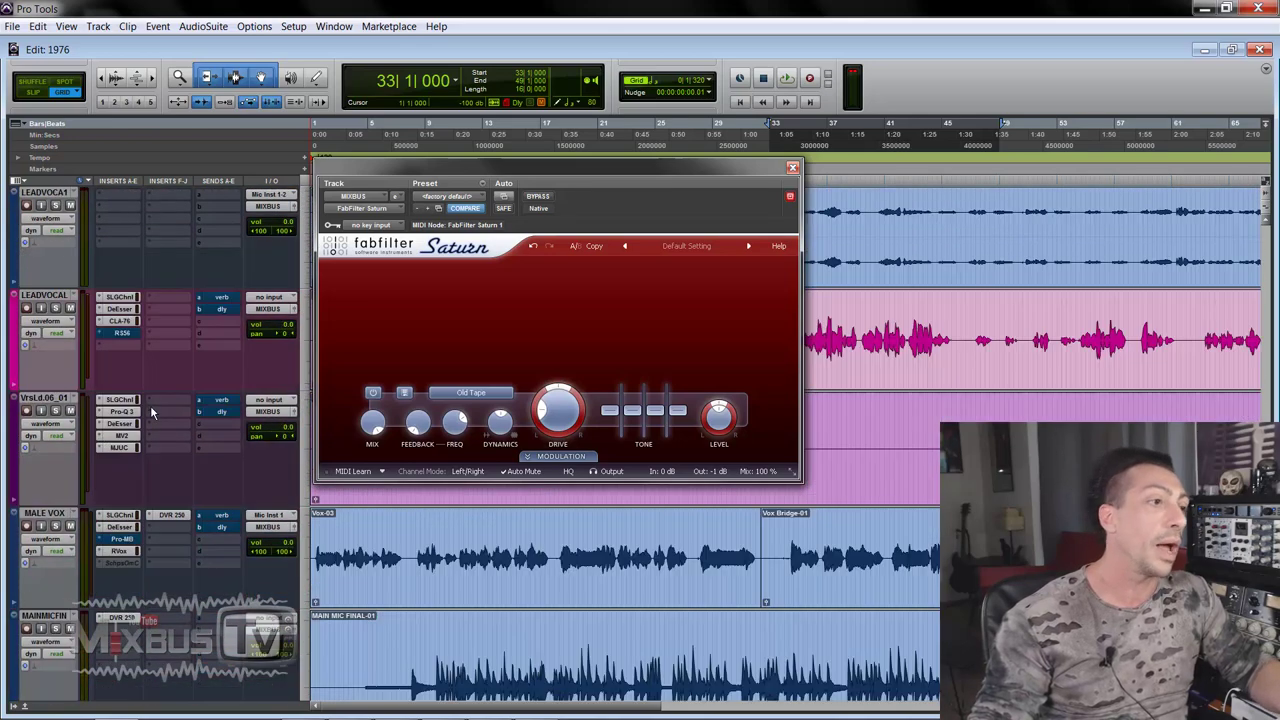
scroll(167, 478, down, 10)
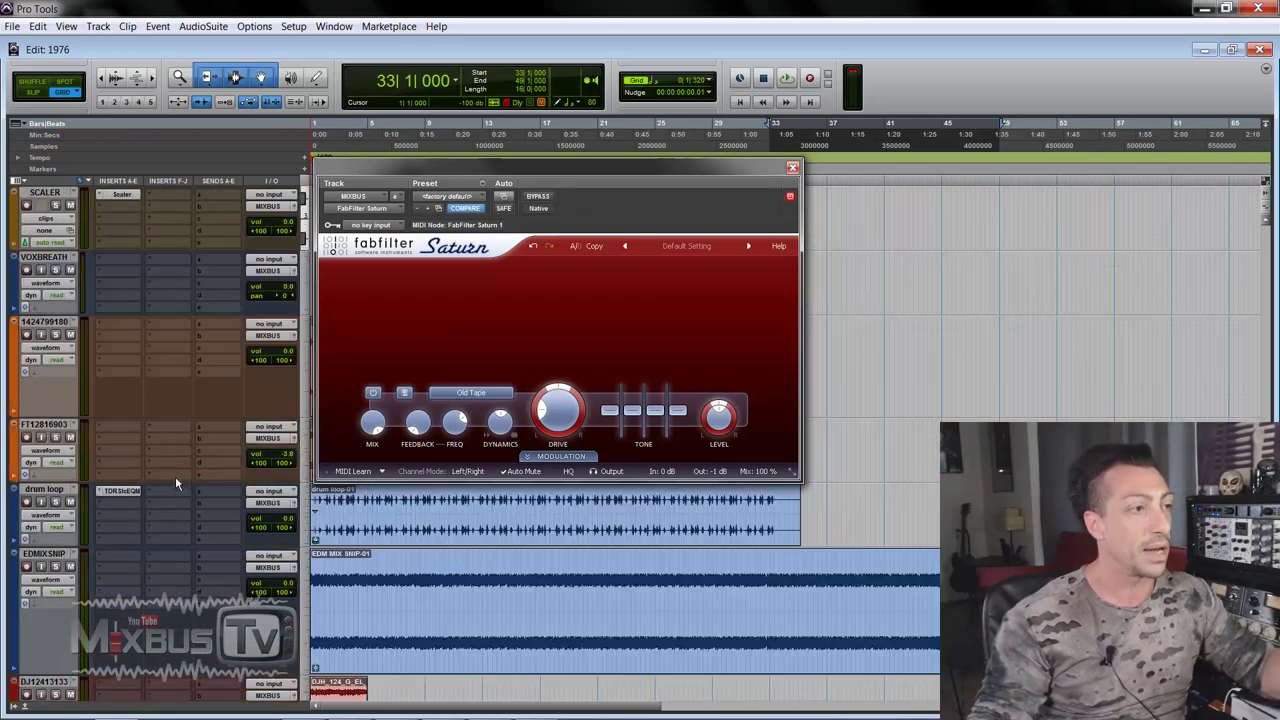
click(344, 627)
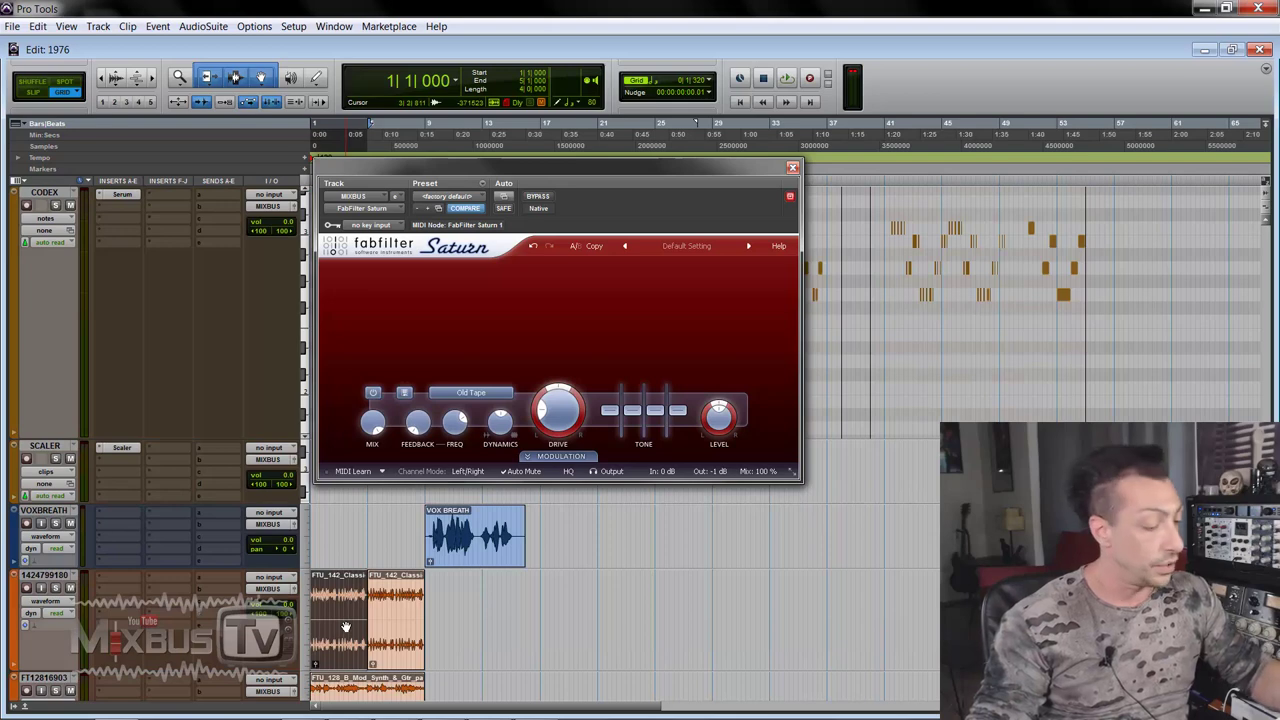
shift+click(403, 652)
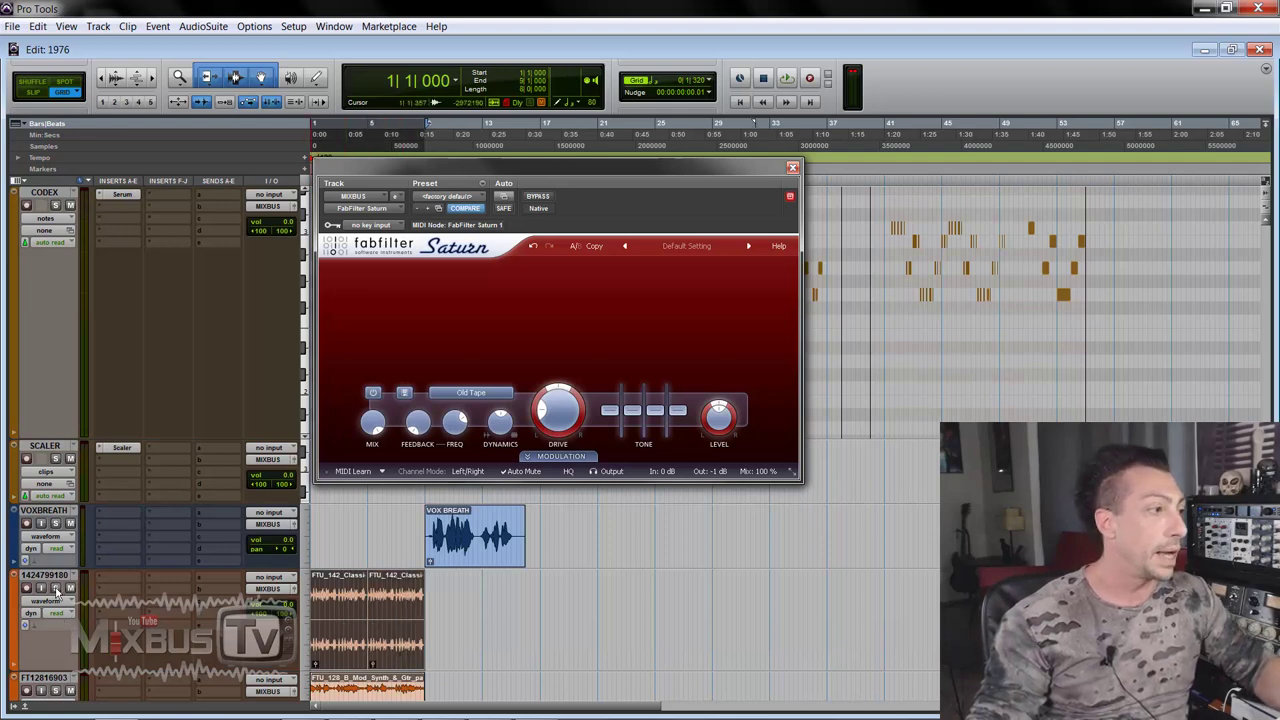
click(55, 588)
click(55, 690)
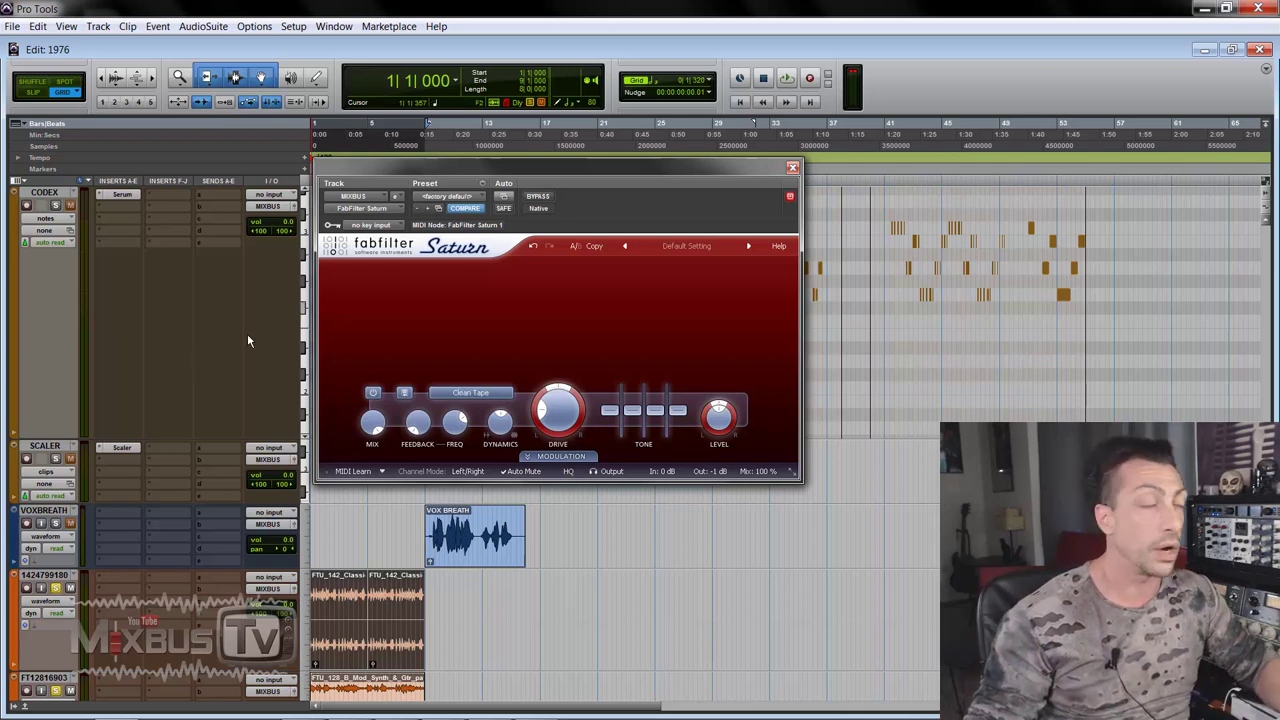
Play the soloed loop and compare Saturn's Clean Tape style with bypass, trying Drive at about 50% and about 24%
key(space)
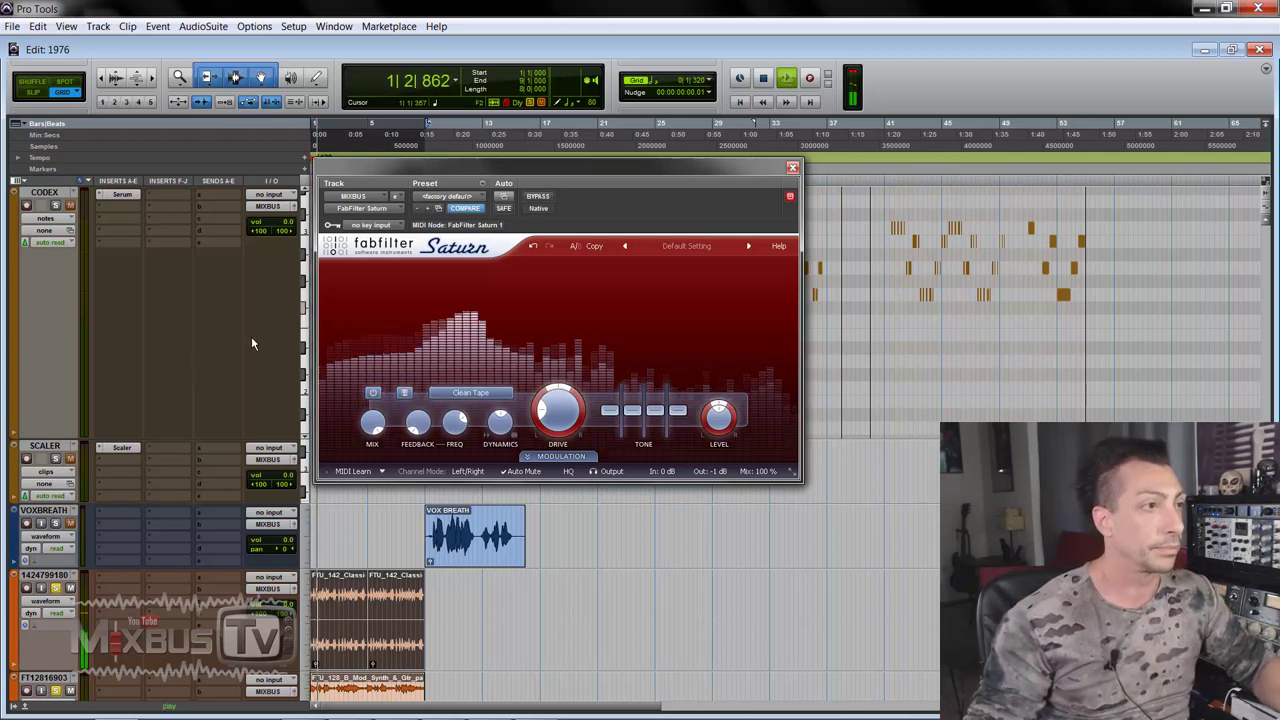
click(539, 197)
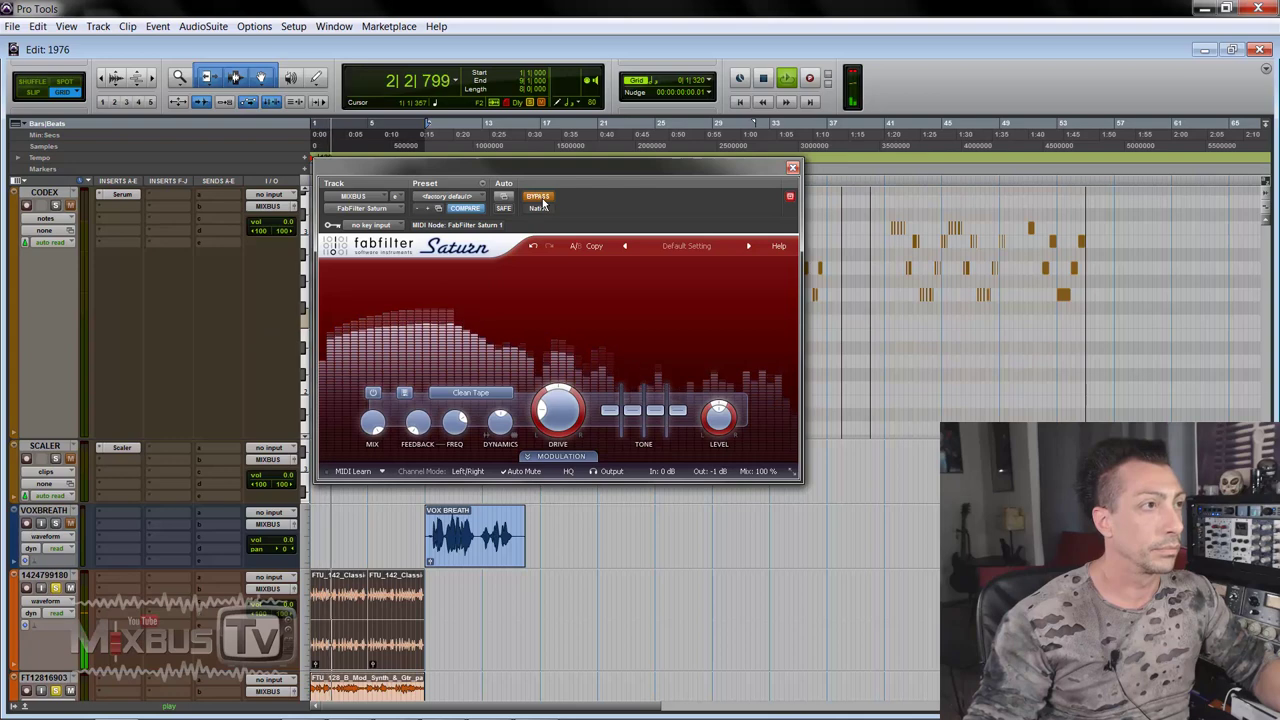
click(541, 198)
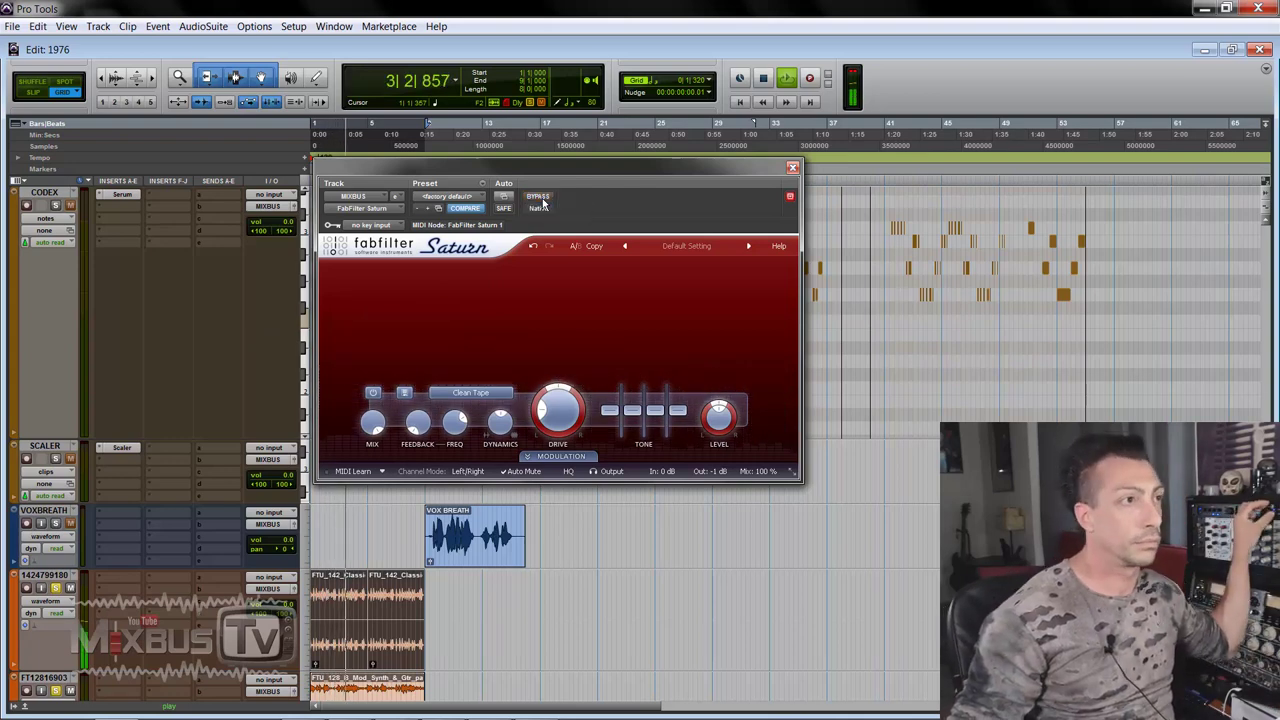
mouse_move(564, 368)
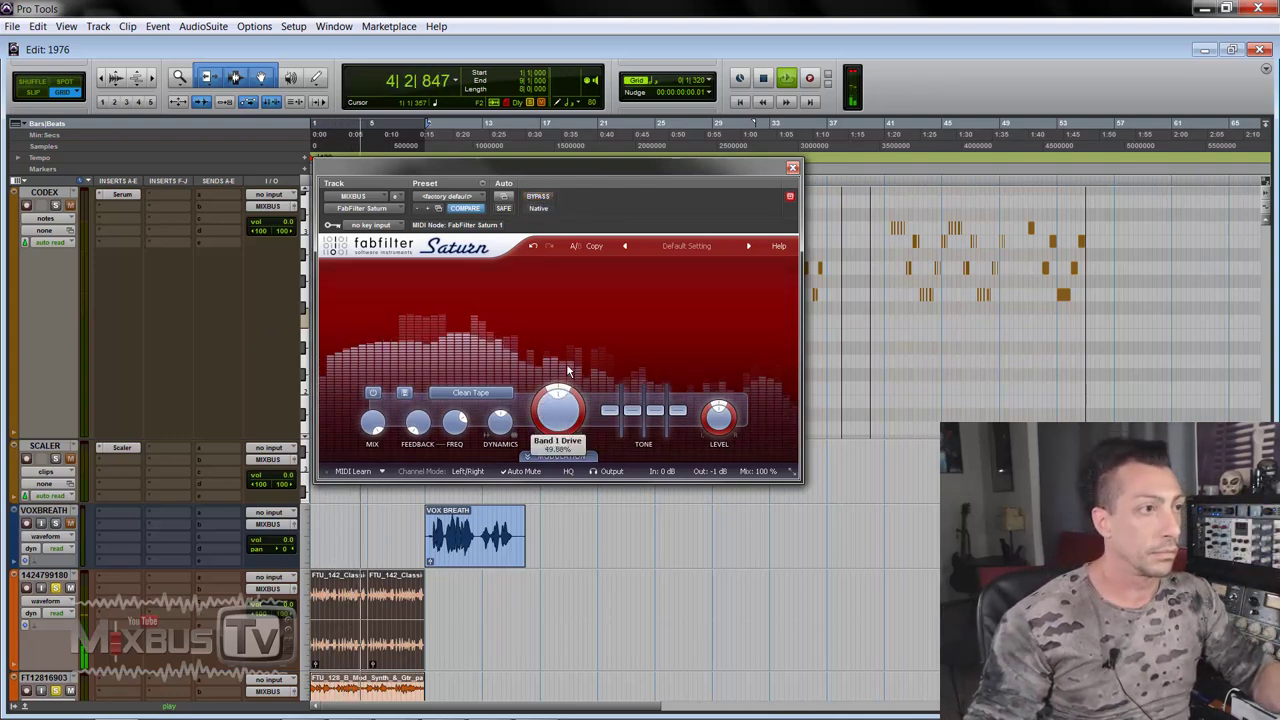
click(539, 197)
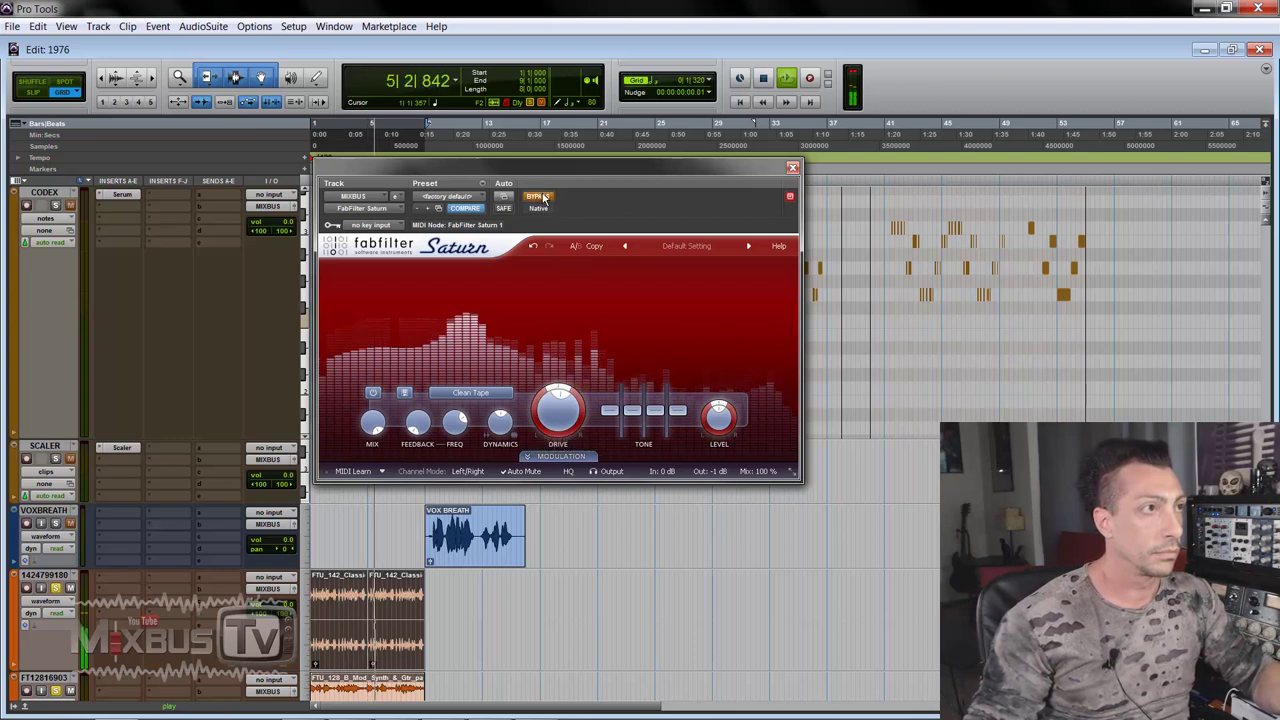
mouse_move(560, 400)
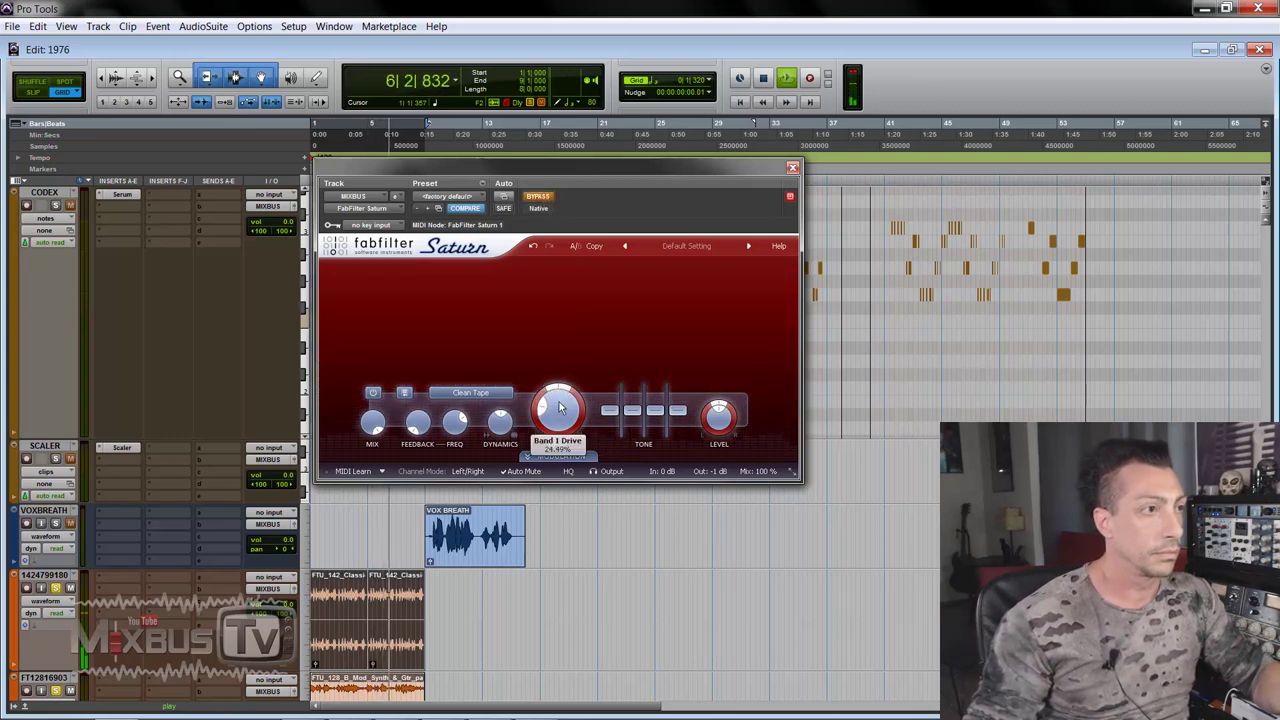
click(539, 197)
Switch Saturn to Warm Tape with Drive at about 29% and compare it with bypass on the playing loop
click(470, 392)
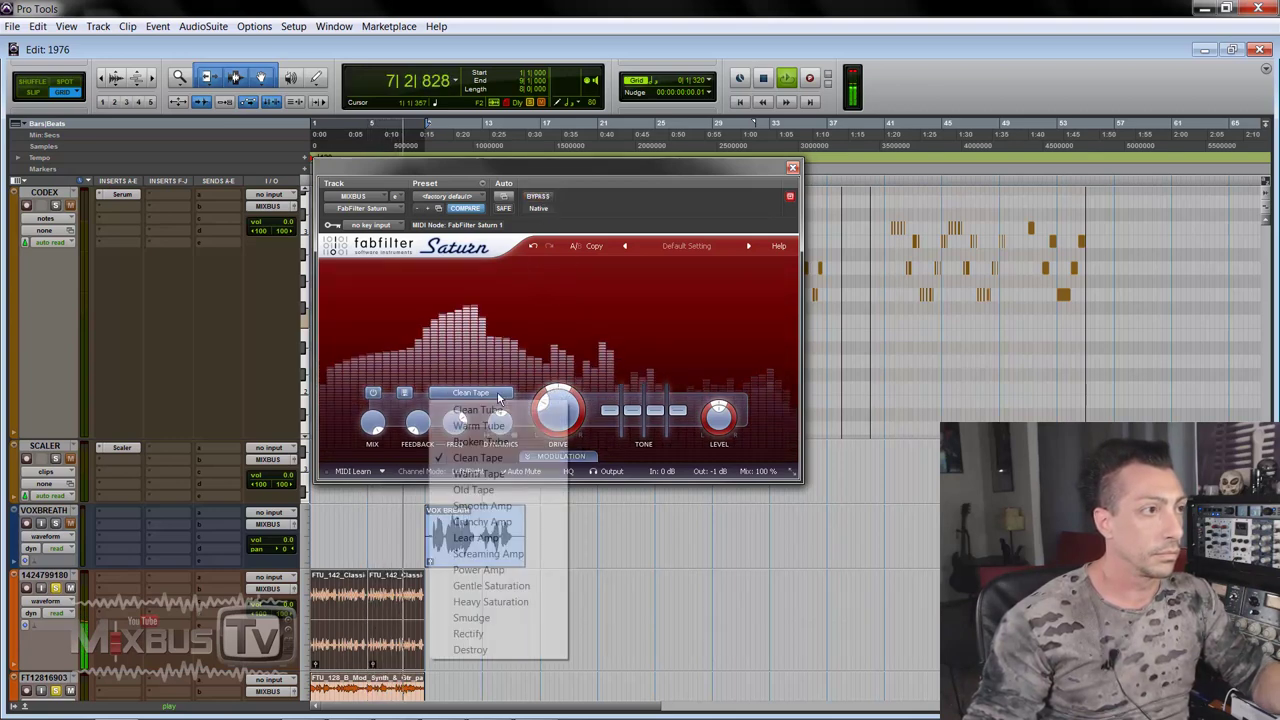
click(505, 472)
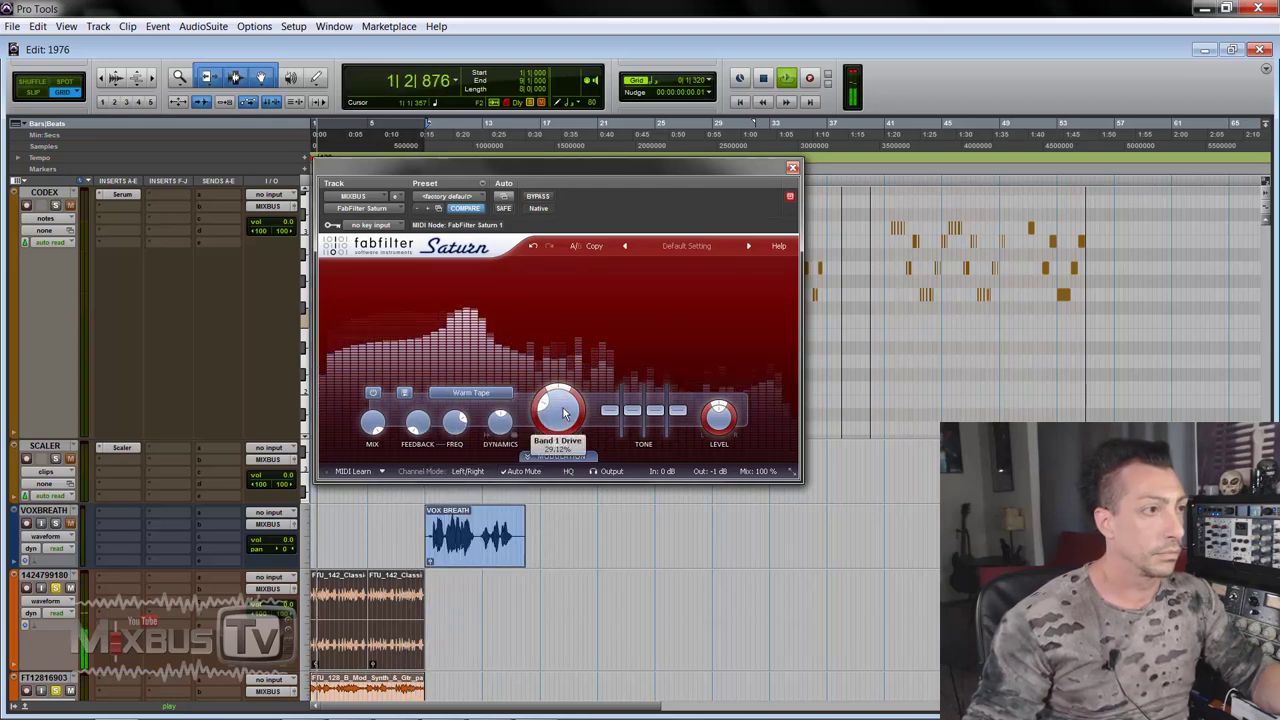
click(537, 197)
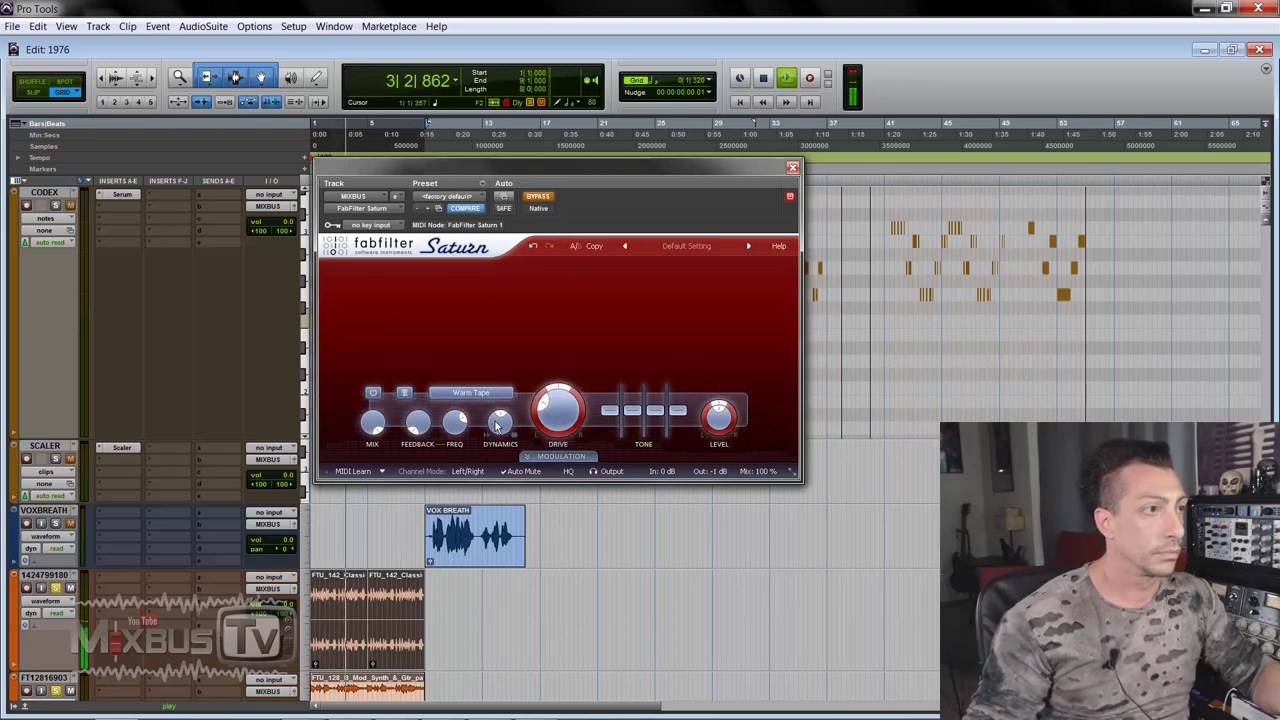
click(537, 197)
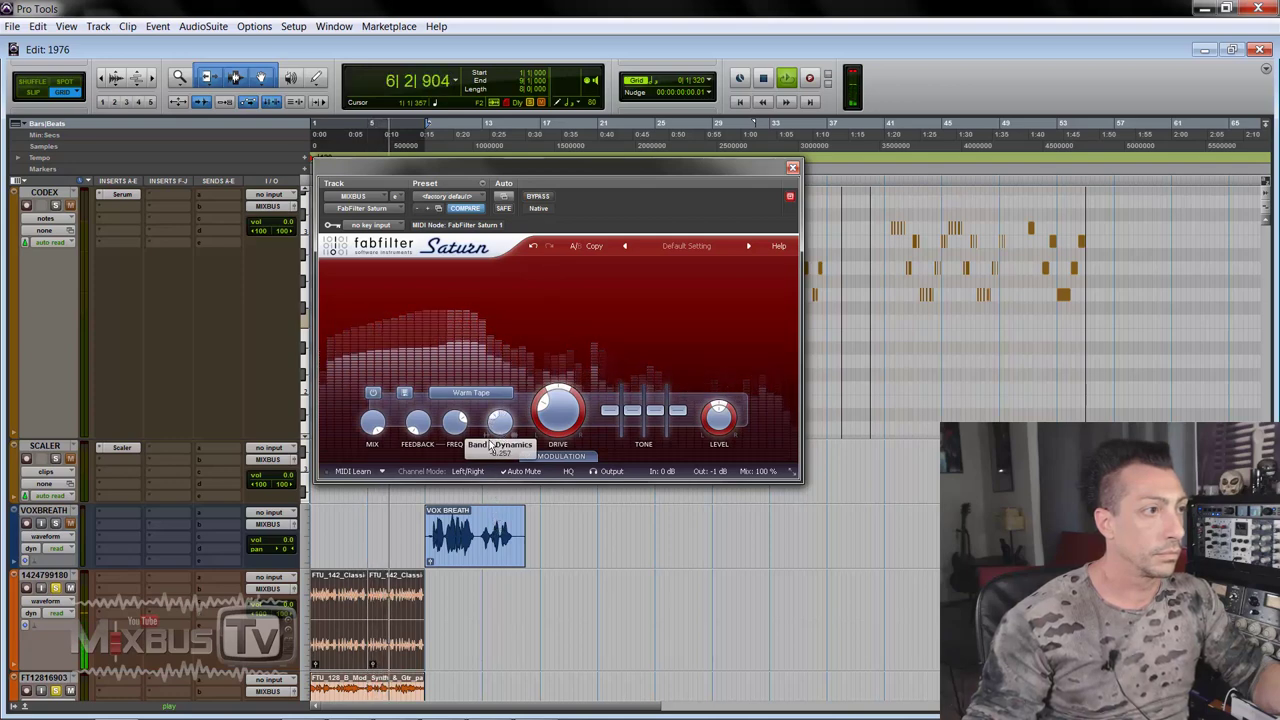
Raise Saturn's Dynamics to about 0.33 and audition Clean Tape on the loop before stopping playback
drag(497, 428, 493, 383)
click(471, 392)
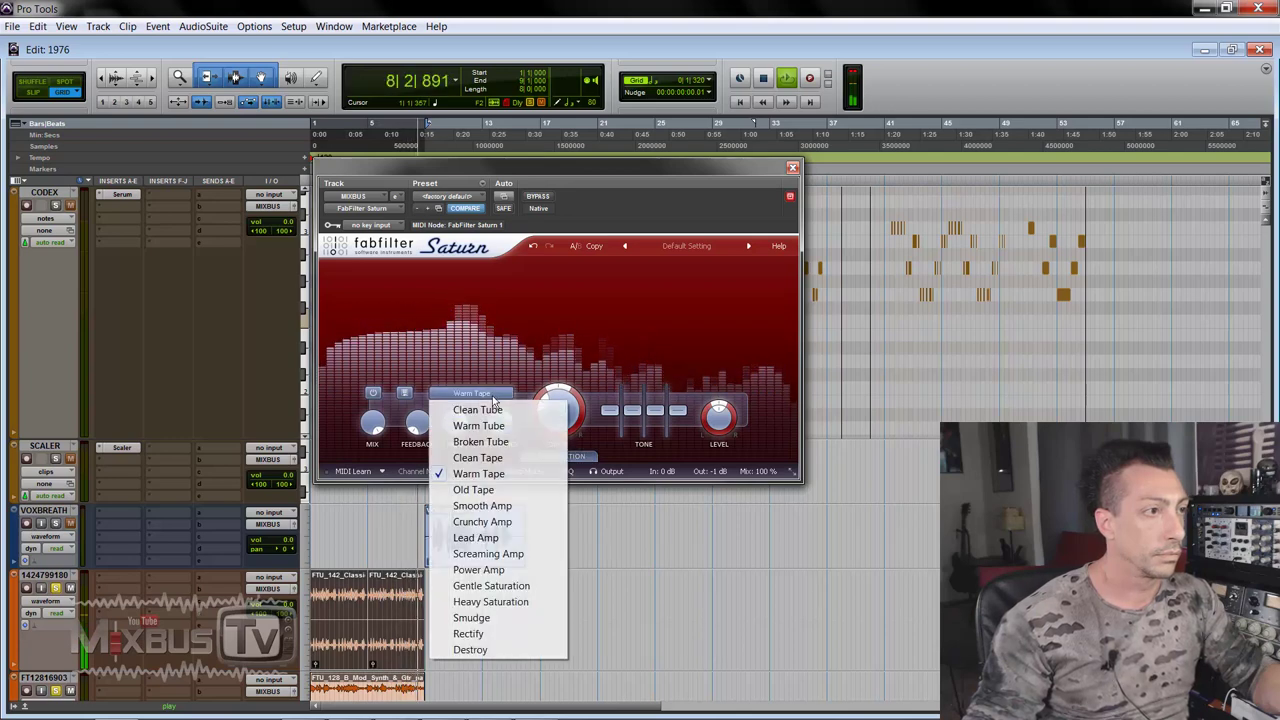
click(504, 459)
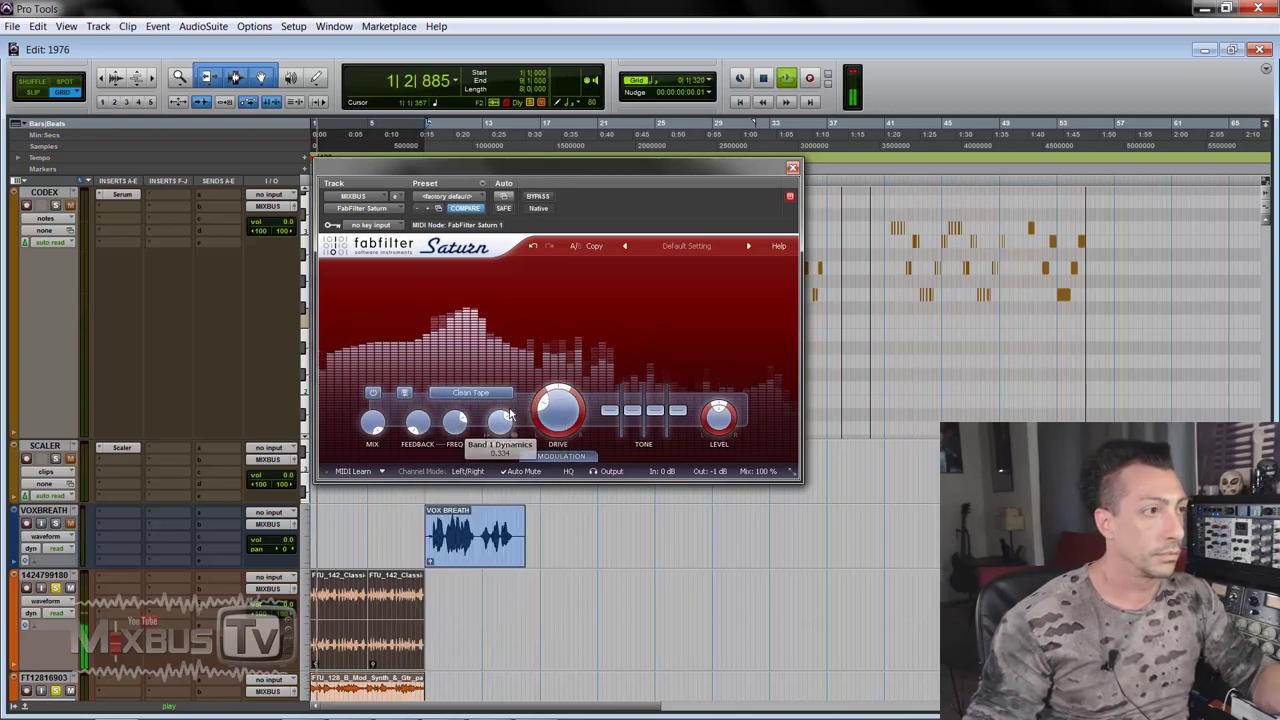
key(space)
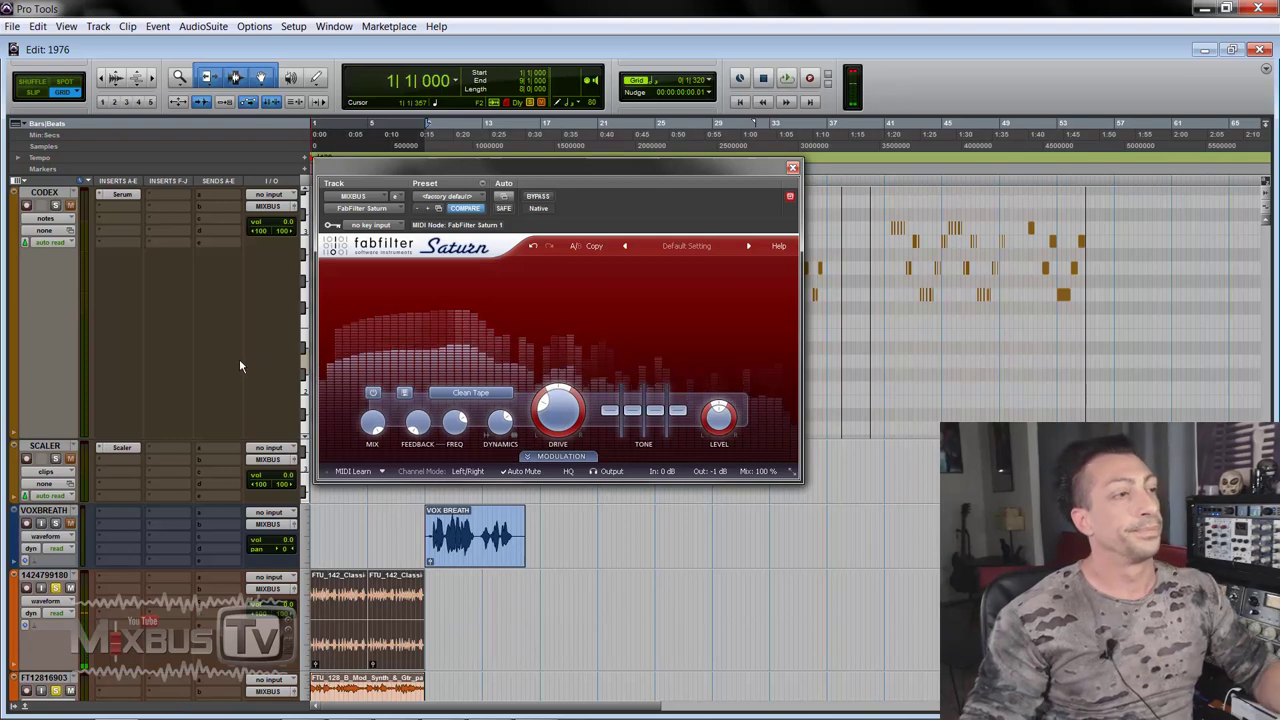
Reset Saturn's Dynamics to its default value
mouse_move(502, 430)
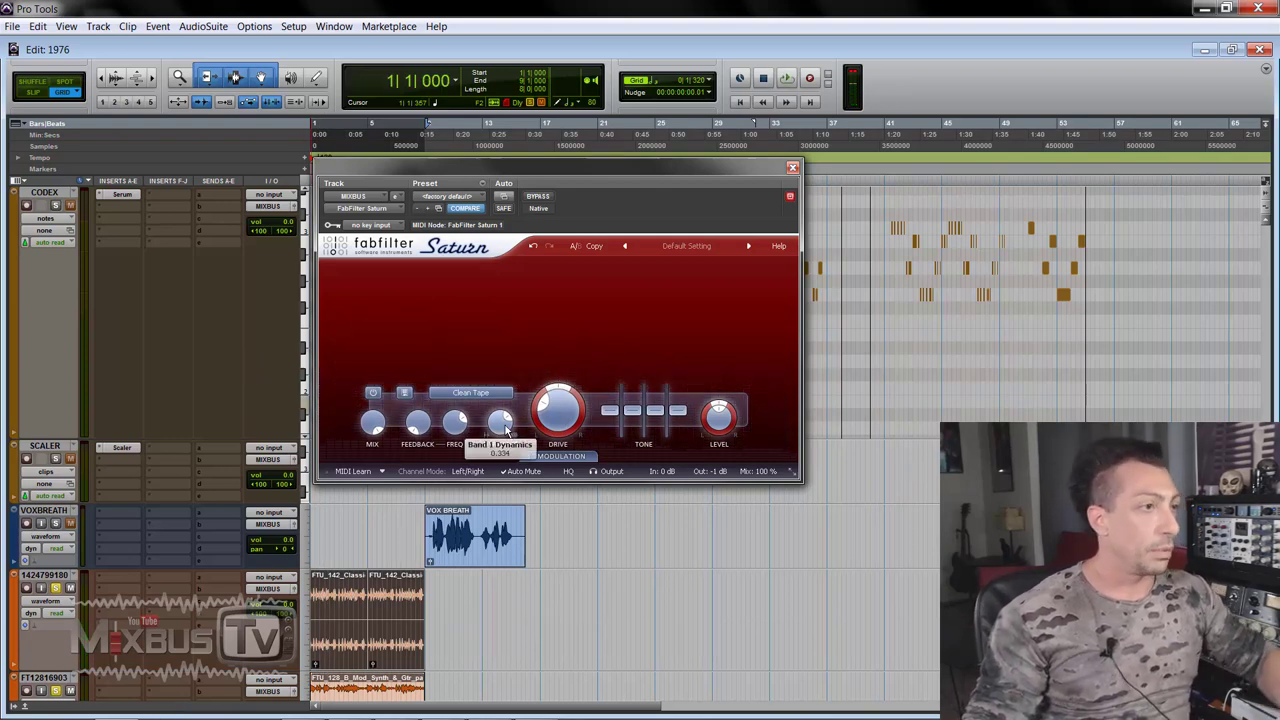
alt+click(502, 430)
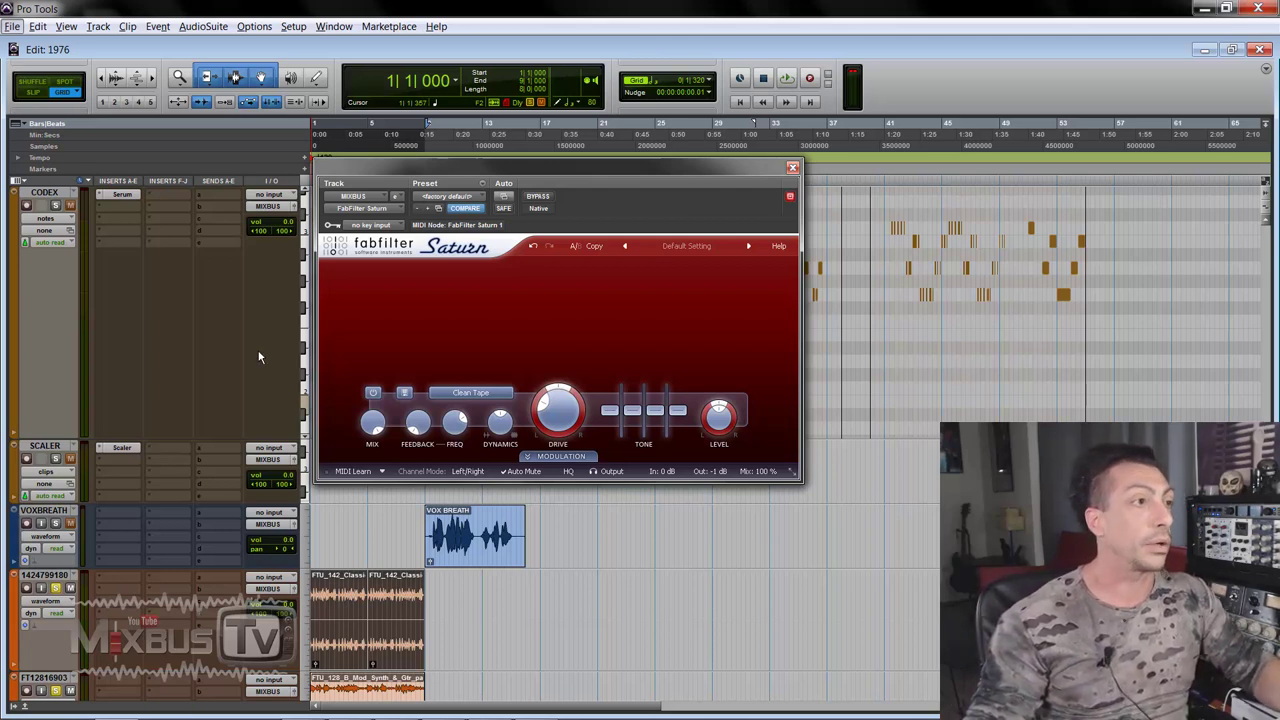
key(alt)
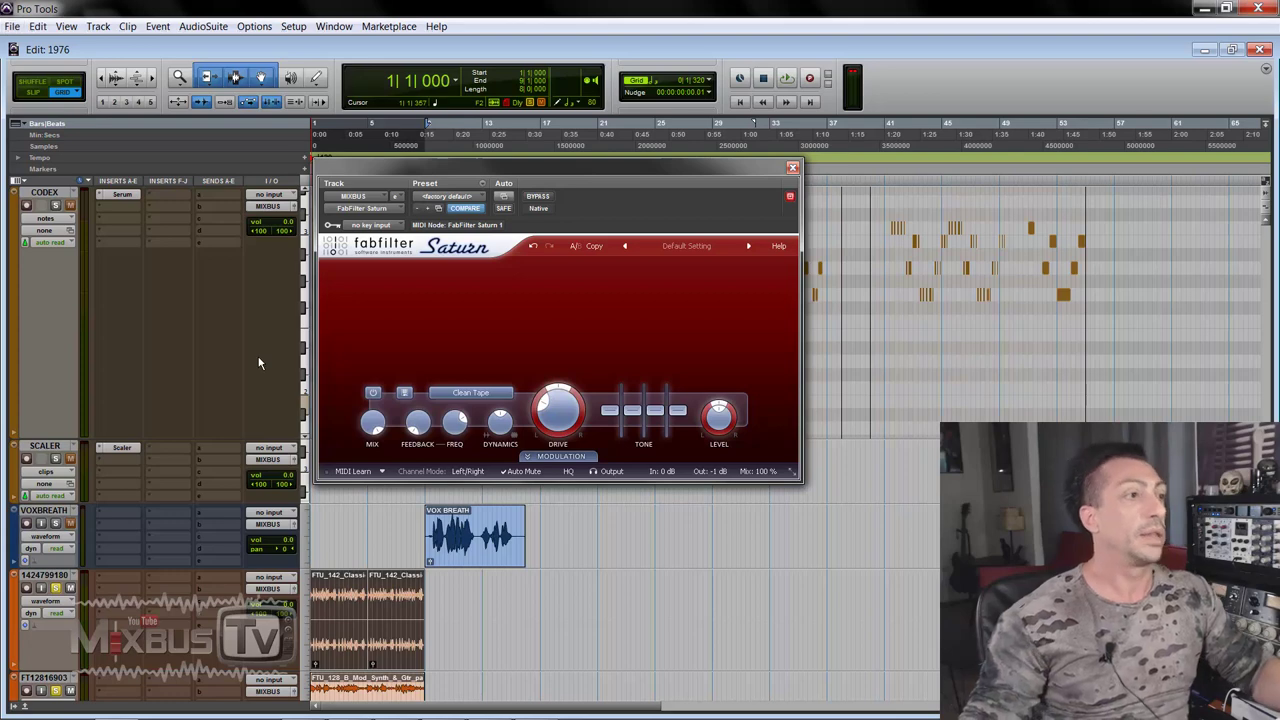
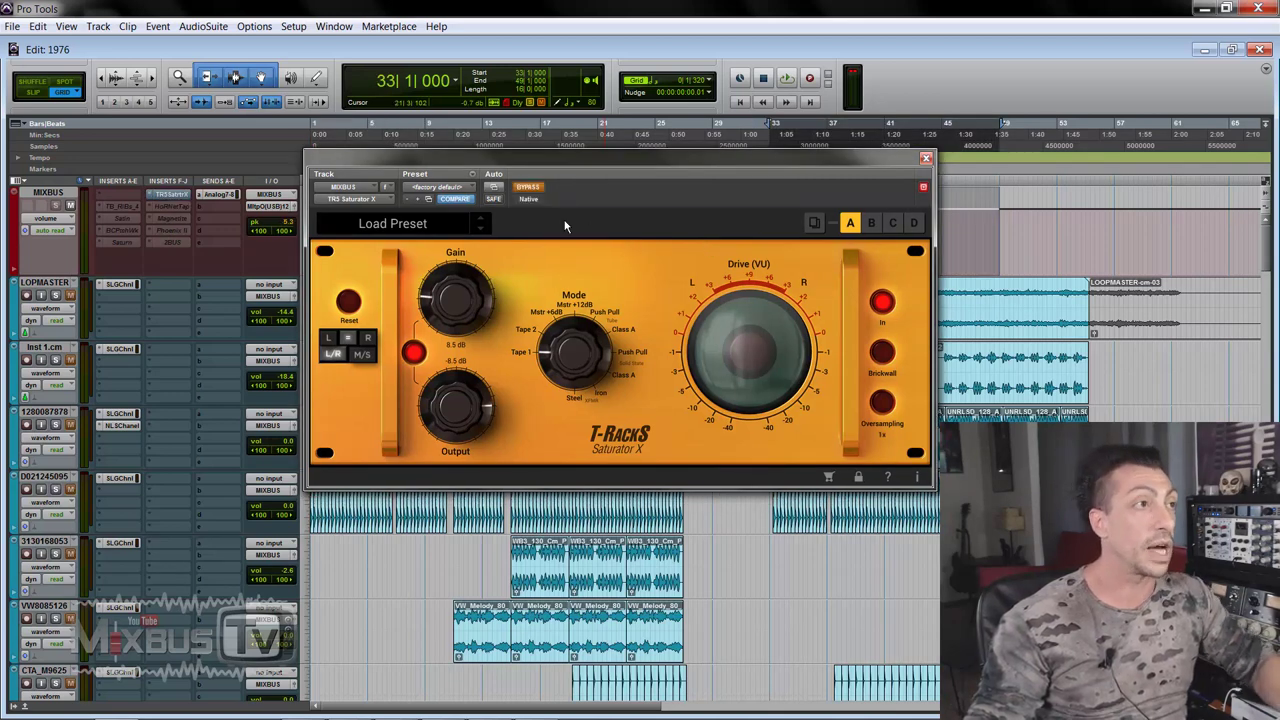
Play the mix and compare T-RackS Saturator X in Tape 1 mode with bypass, stopping playback with the effect active
key(space)
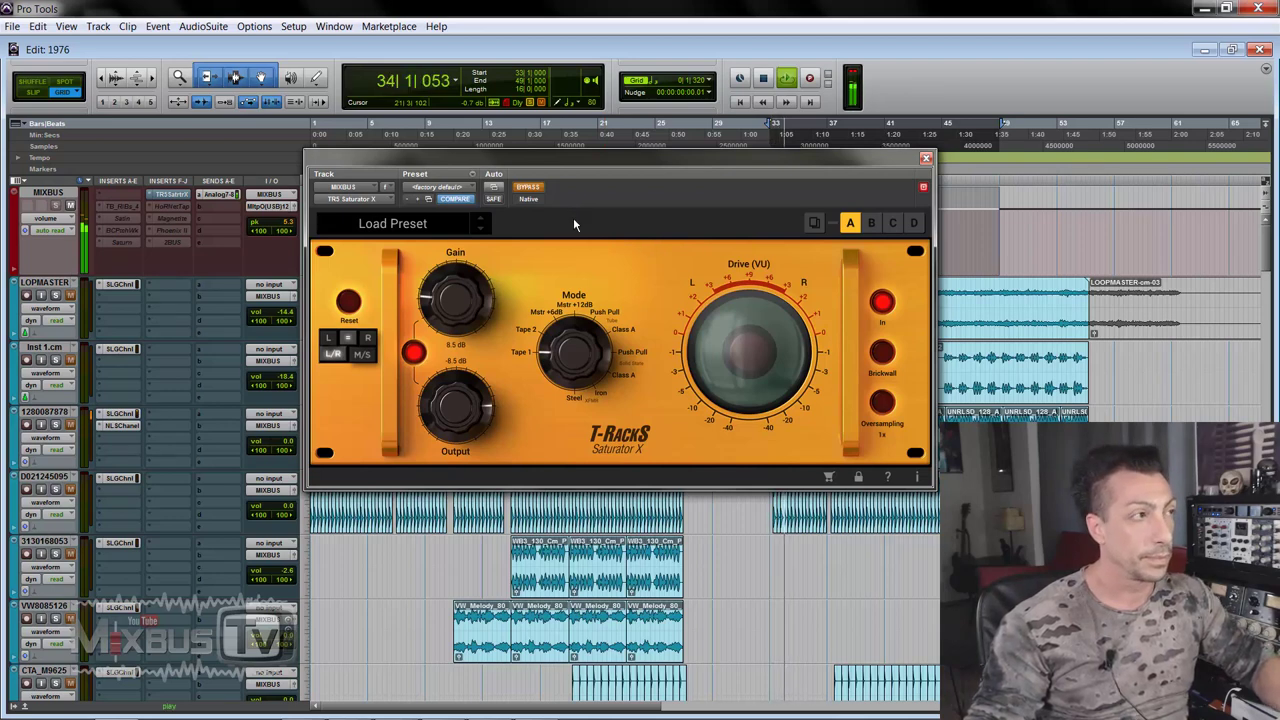
click(535, 188)
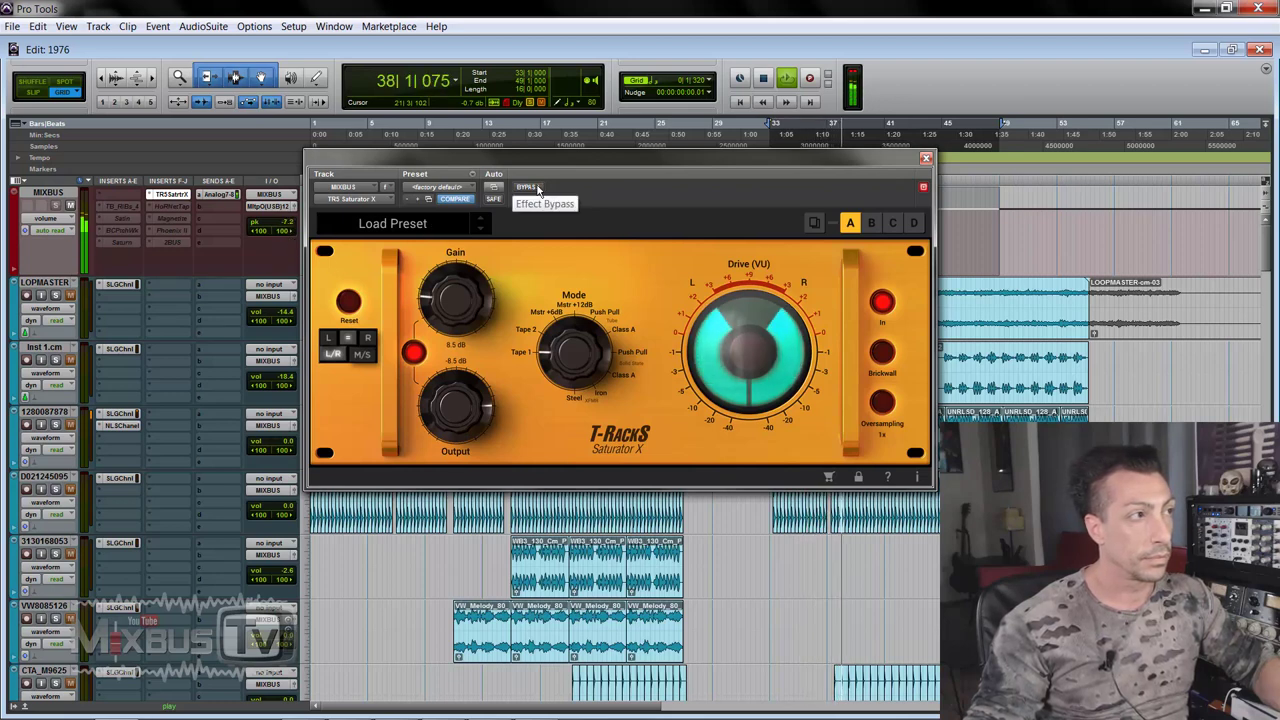
click(536, 189)
click(530, 189)
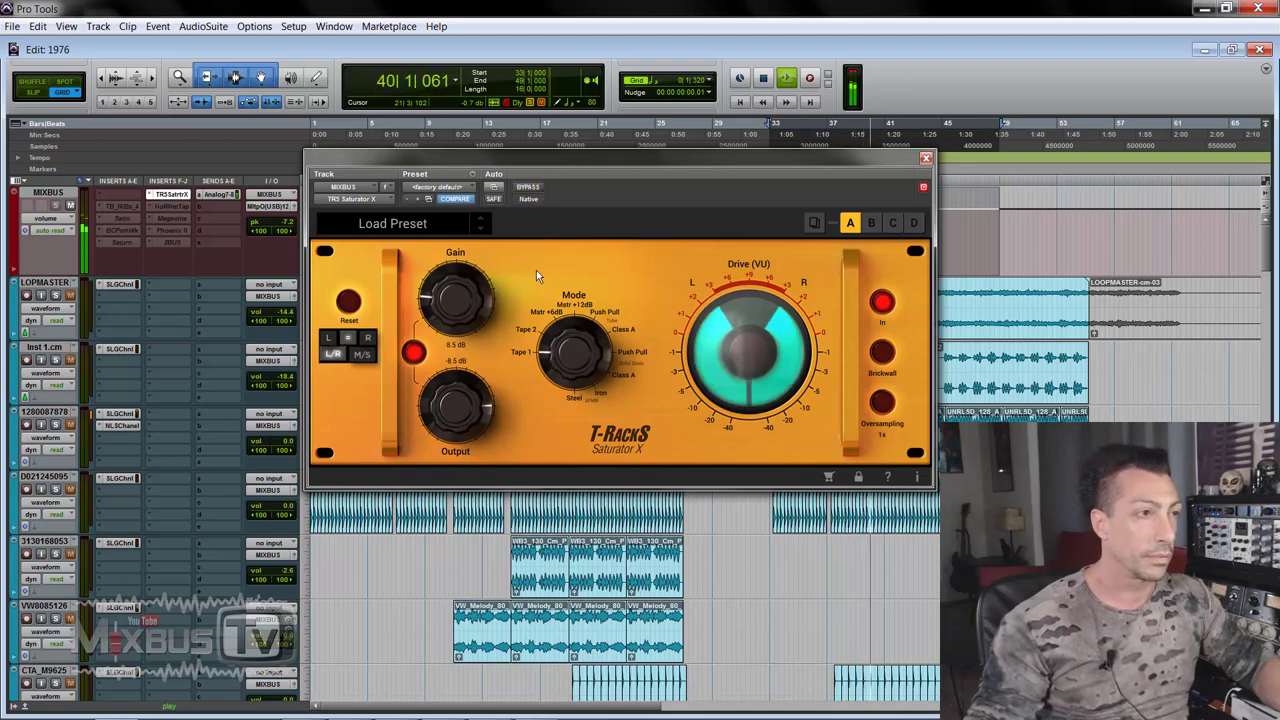
key(space)
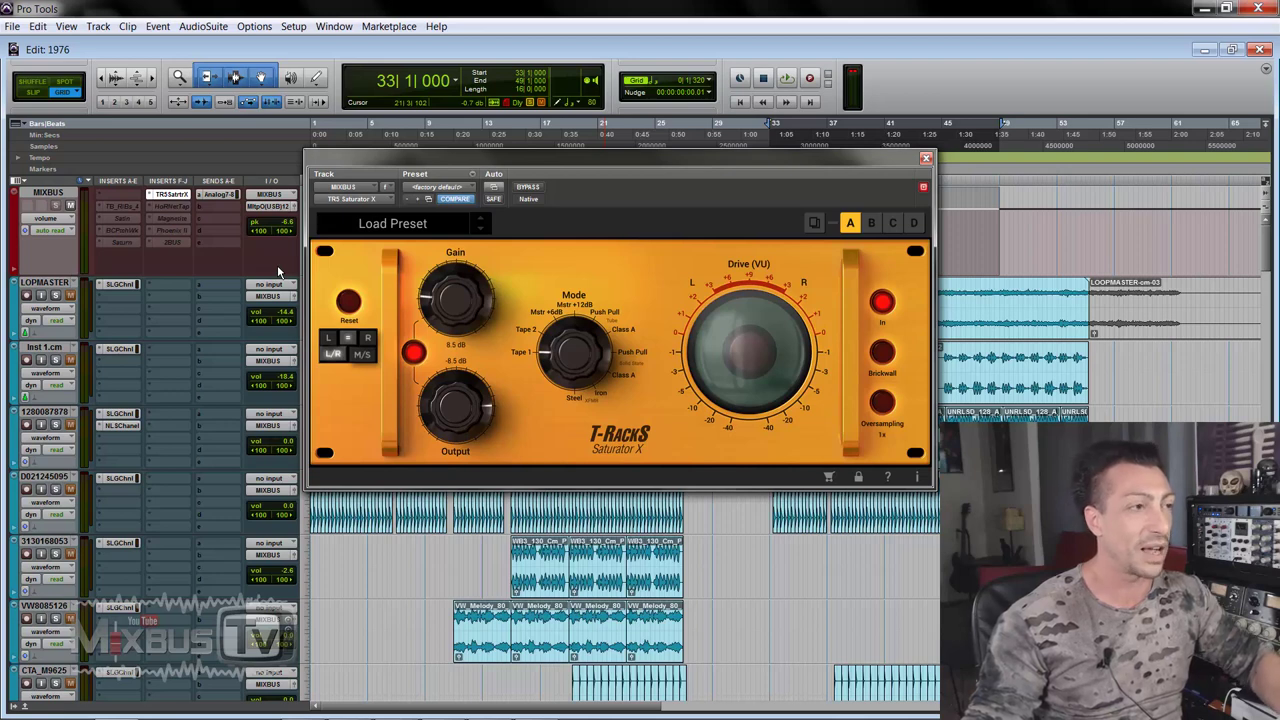
During playback from bar 33, lower the linked Saturator X gain to 5.0 dB and compare the result against bypass
key(space)
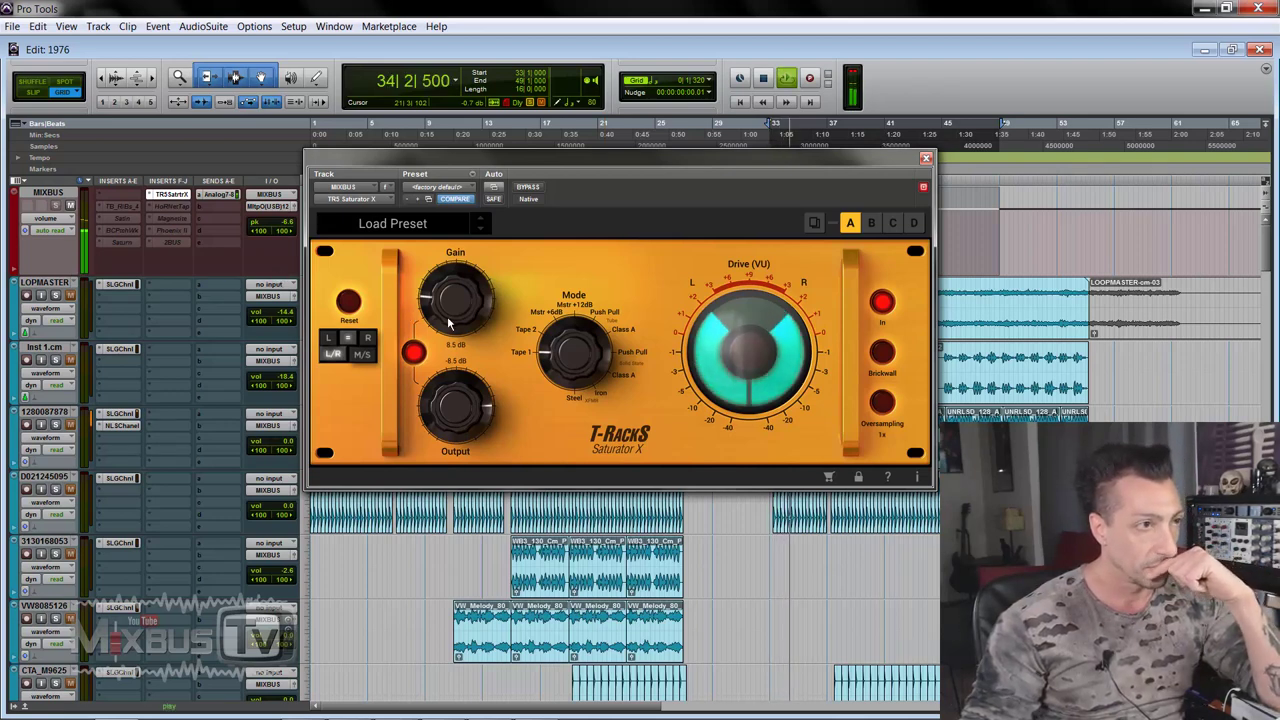
mouse_move(463, 315)
mouse_down()
mouse_move(463, 296)
mouse_move(451, 347)
mouse_move(447, 328)
mouse_up()
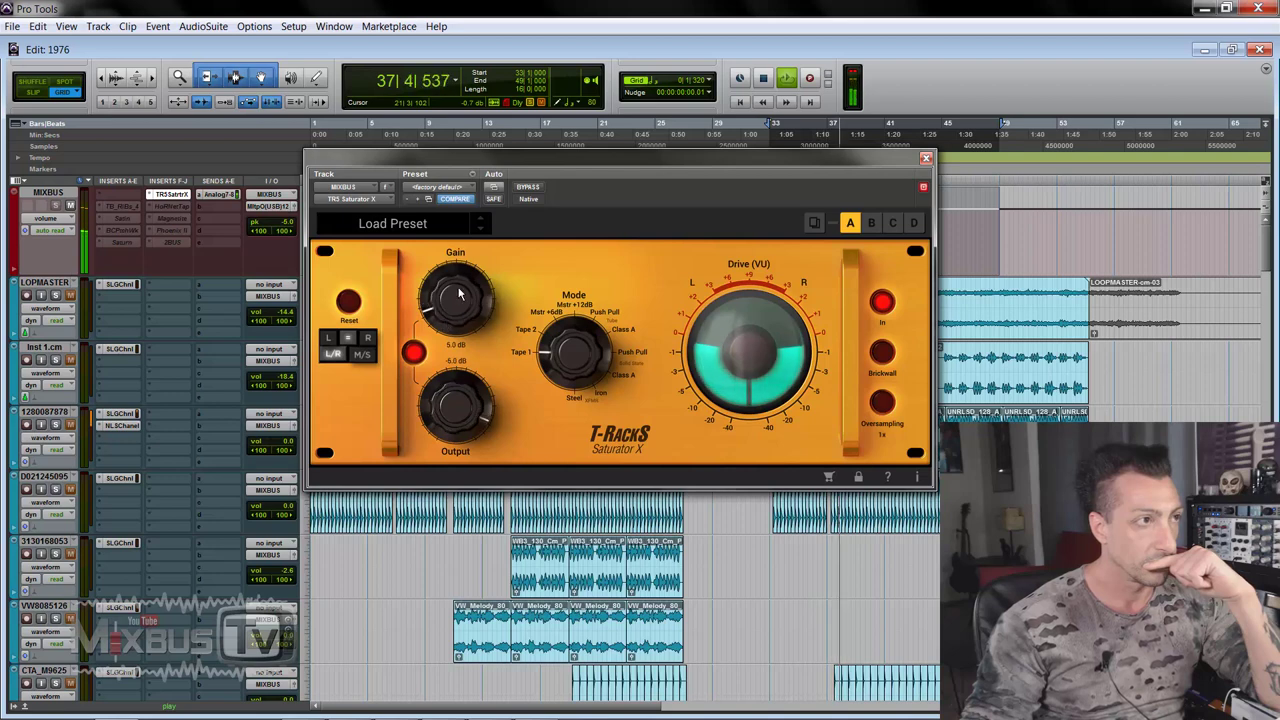
click(528, 188)
click(528, 188)
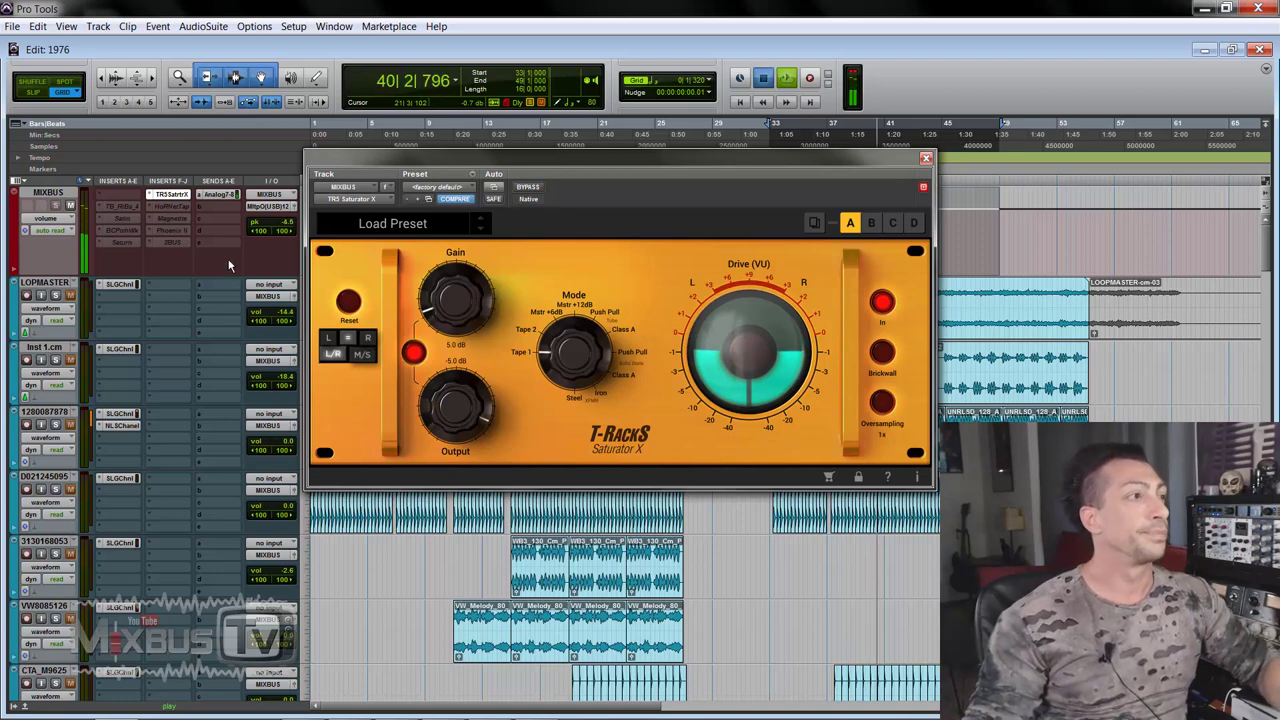
key(space)
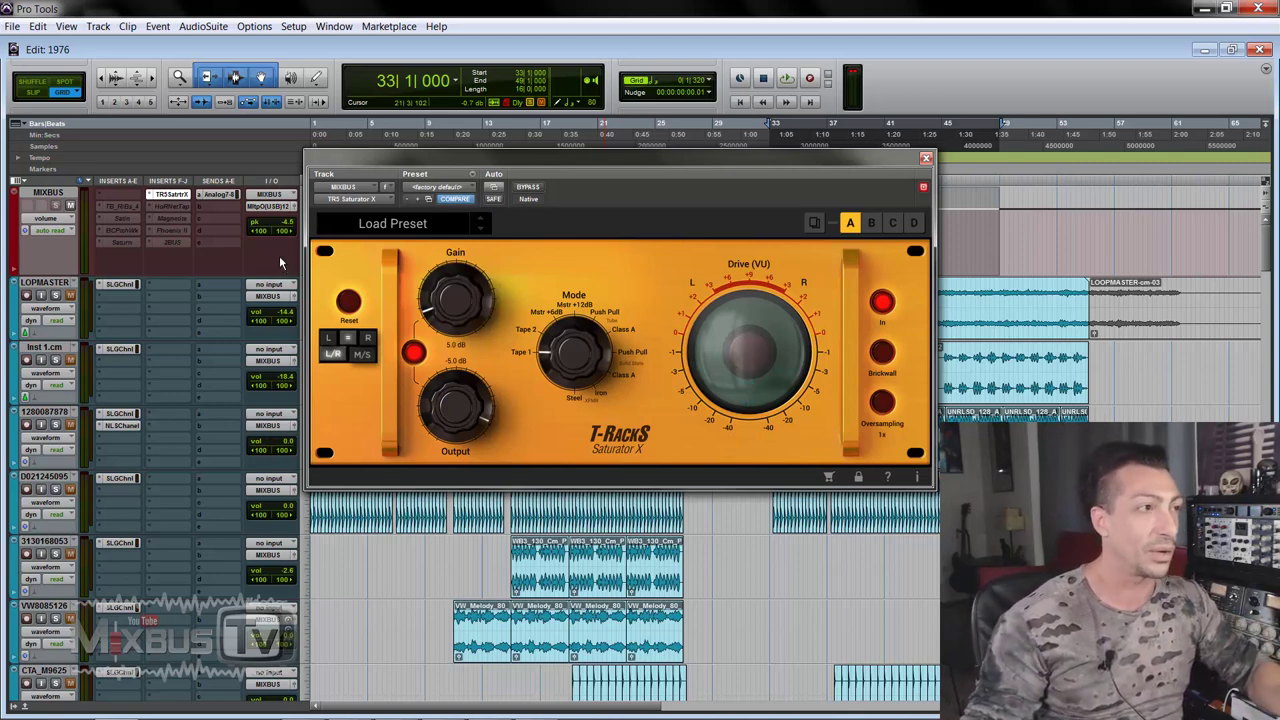
Set the Saturator X mode to Tape 2 and compare the processed mix against bypass during playback
click(563, 347)
key(space)
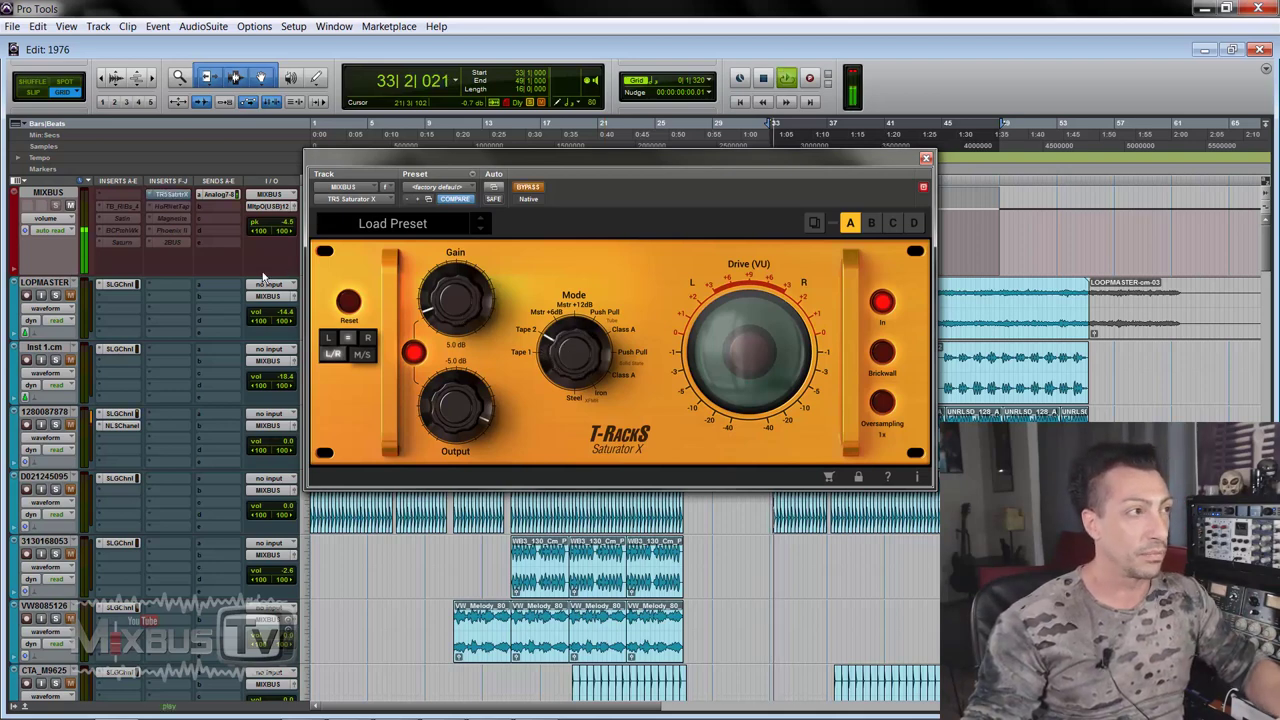
click(531, 190)
click(531, 190)
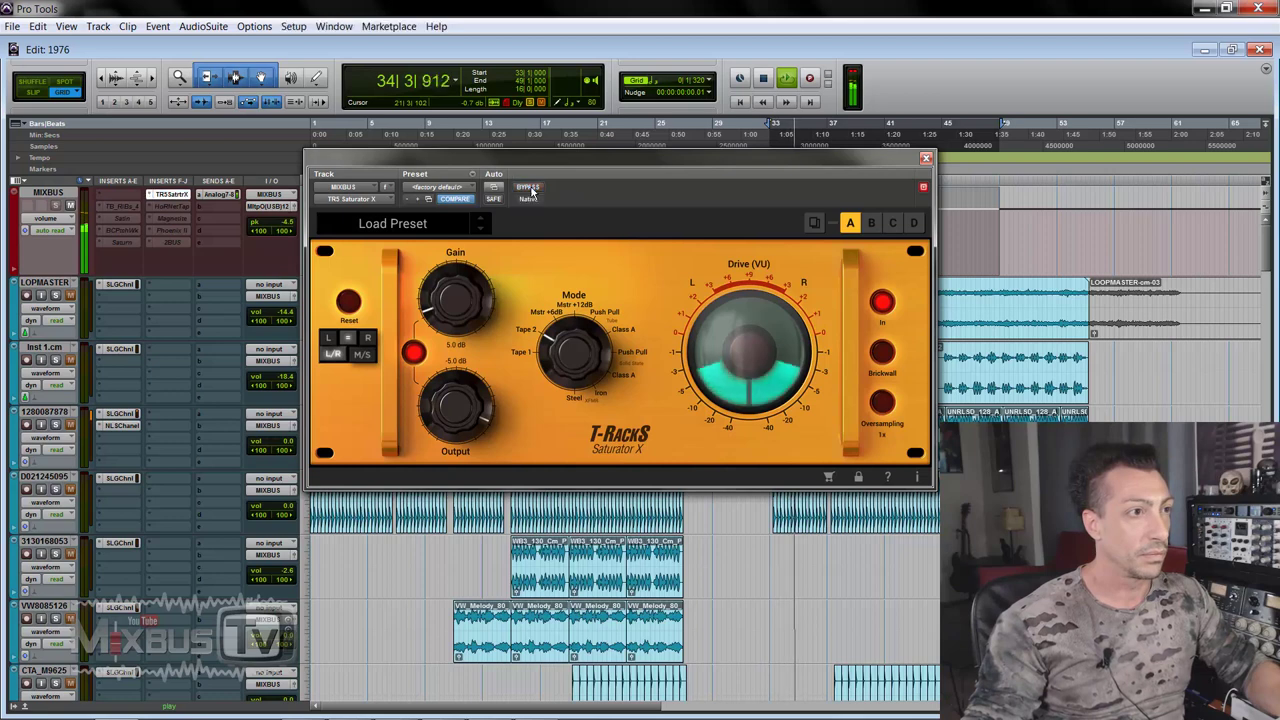
click(531, 190)
click(531, 190)
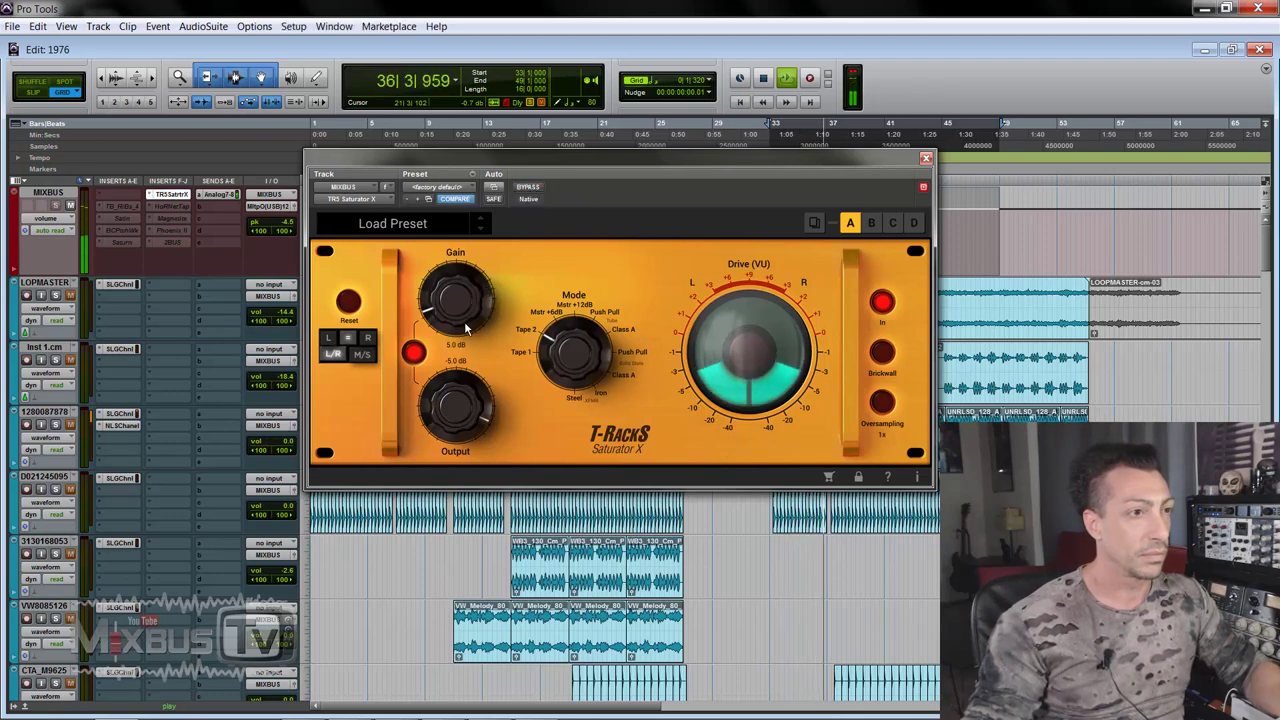
Unlink output from gain, set the output to -6.9 dB to match levels, and compare the mix against bypass
click(529, 188)
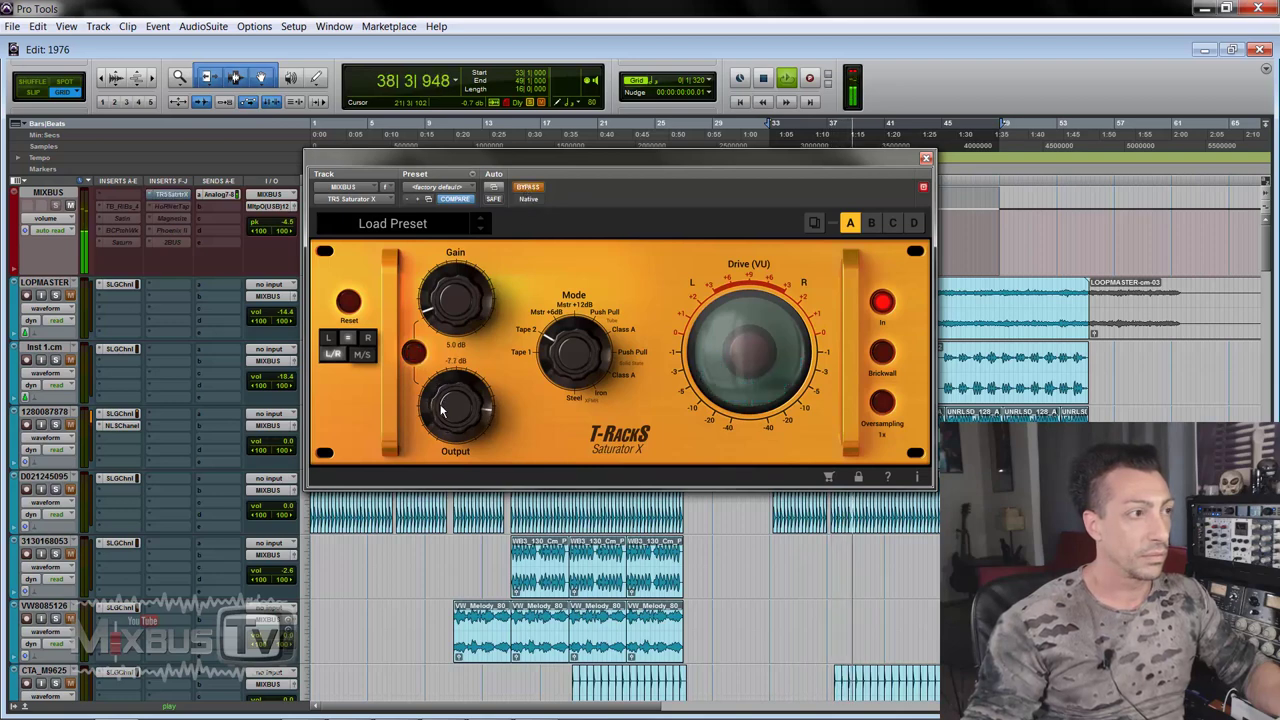
click(526, 188)
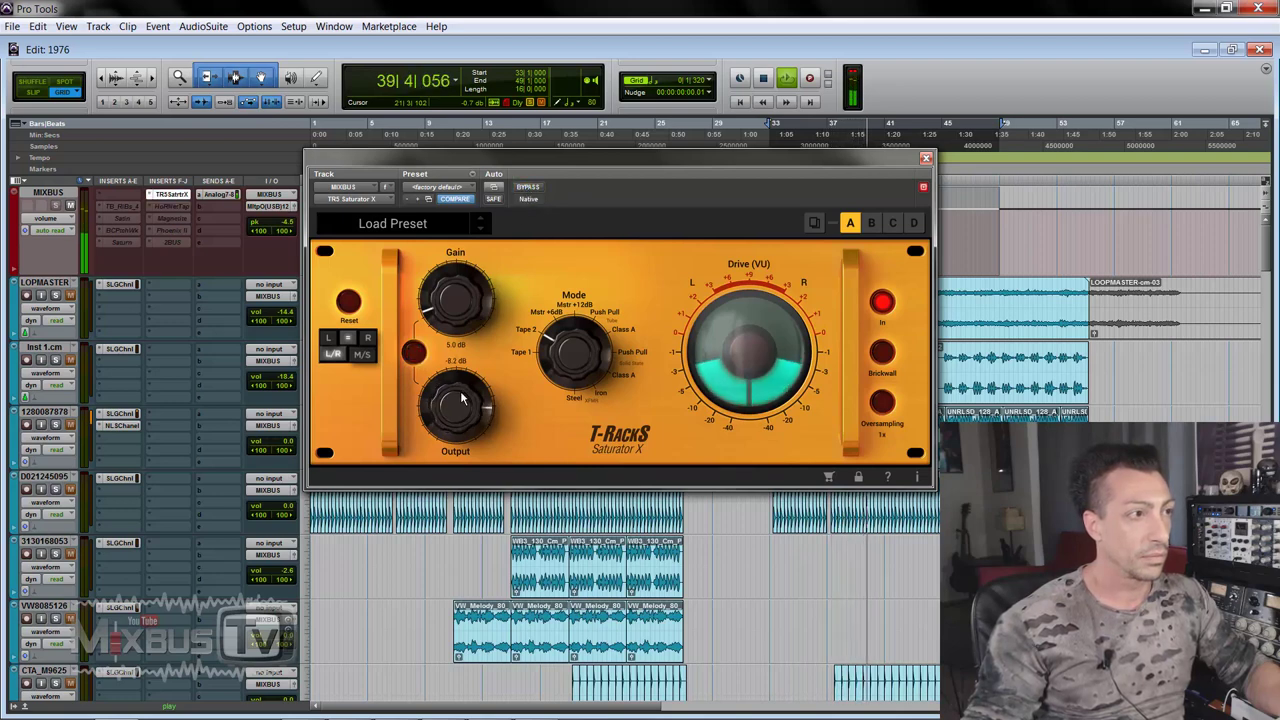
click(529, 190)
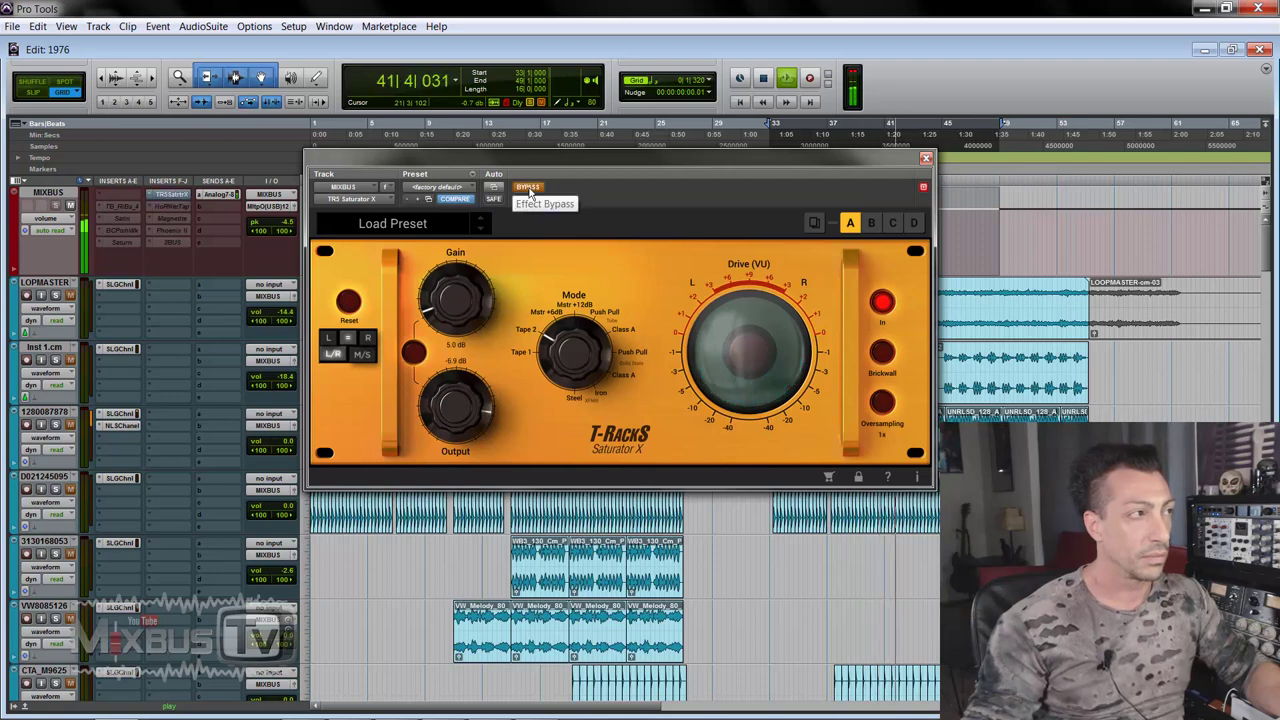
click(529, 189)
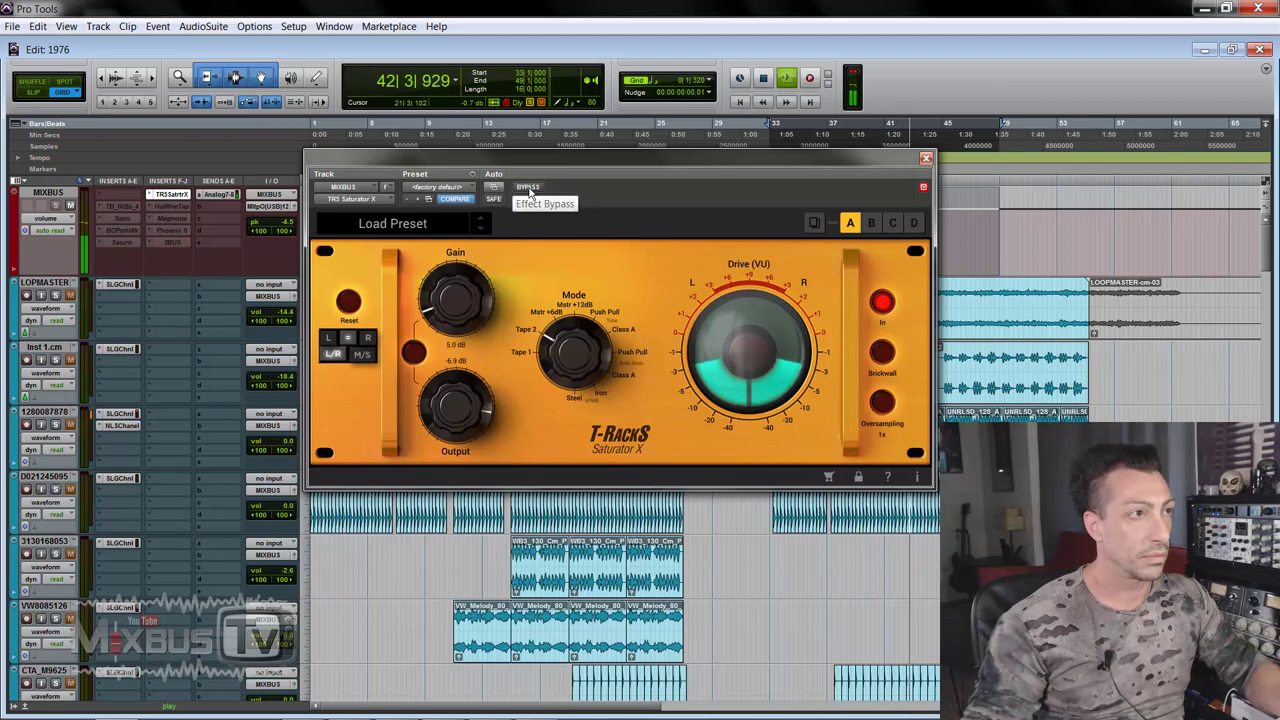
click(529, 190)
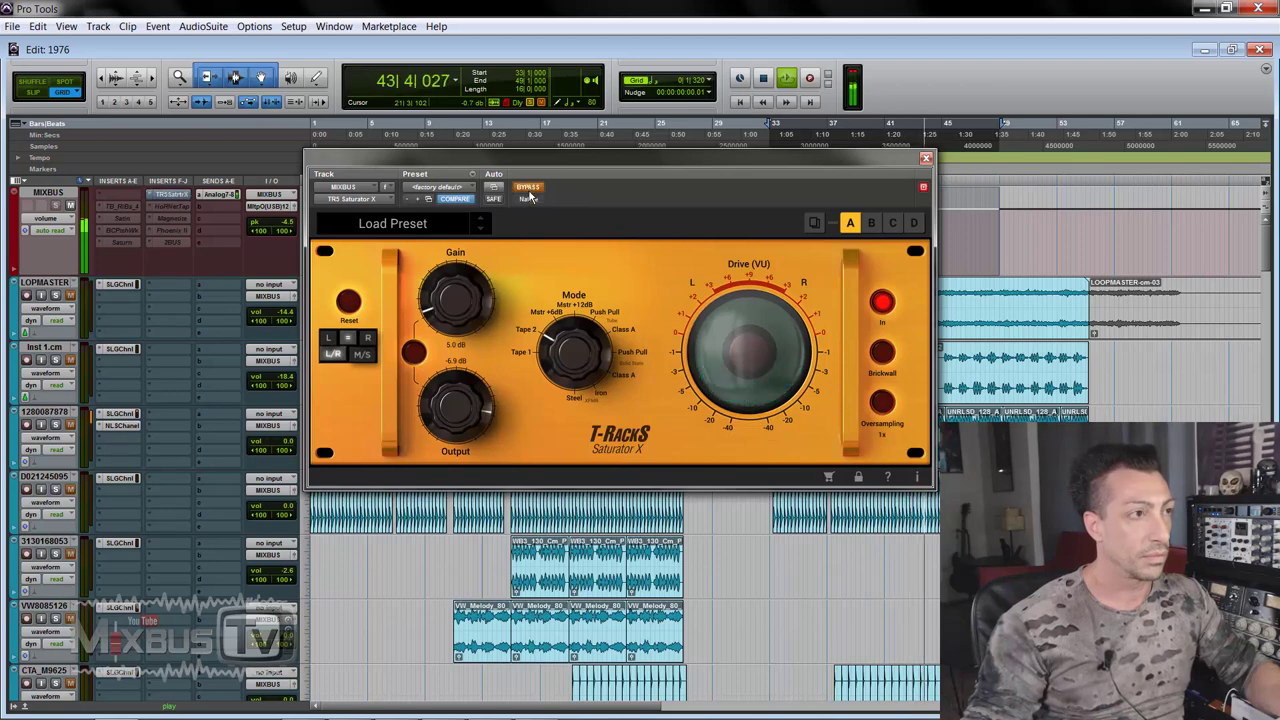
click(529, 190)
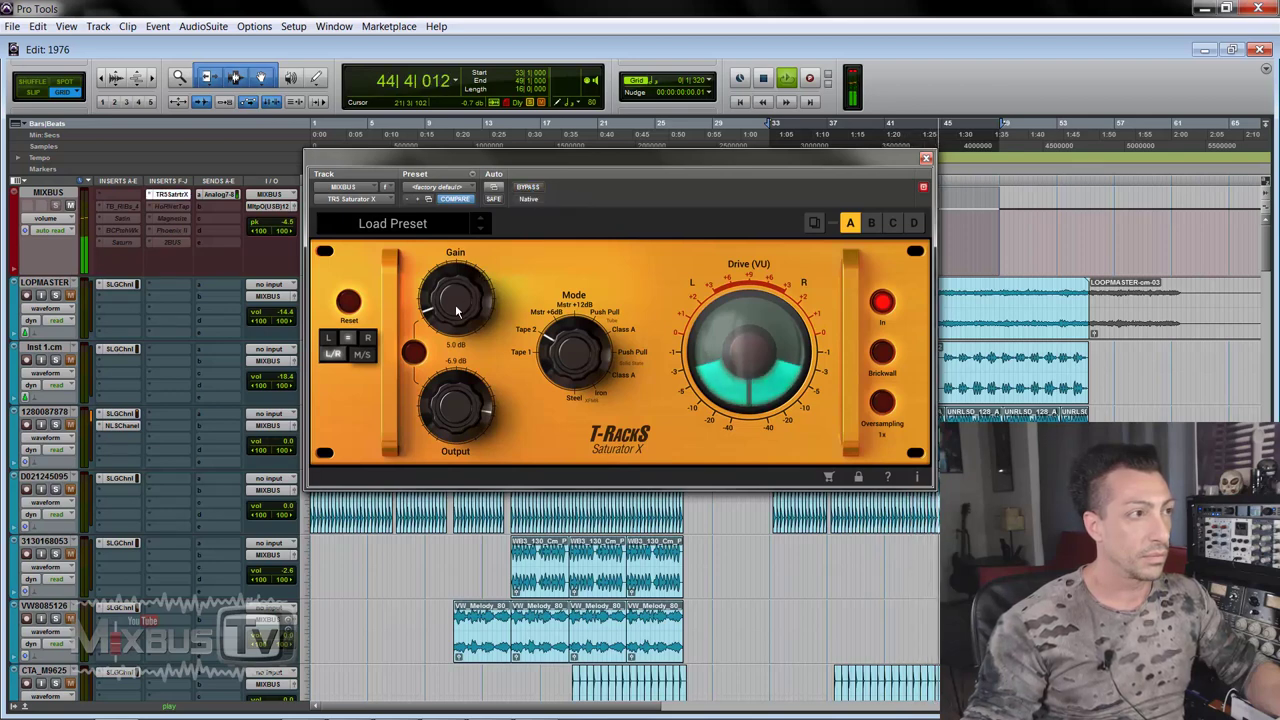
Relink gain and output, audition about 9 dB of gain against bypass, and set the gain to 6.3 dB
click(413, 352)
drag(452, 310, 452, 297)
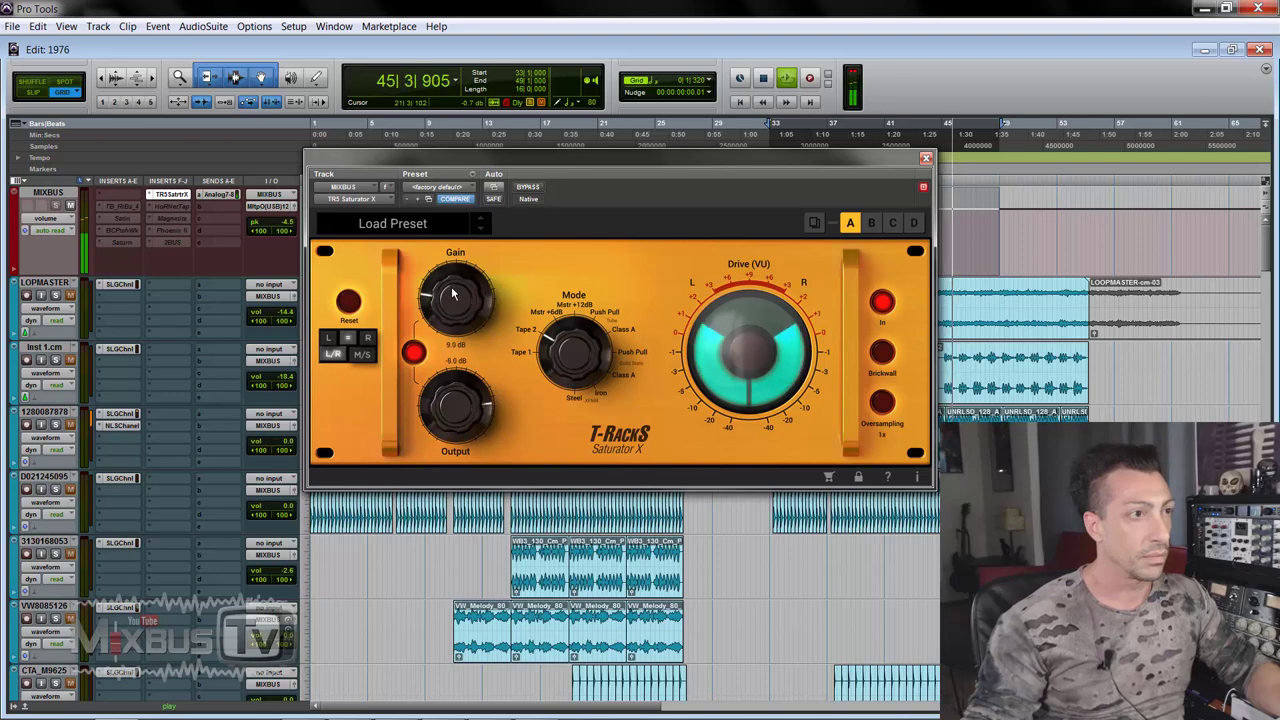
click(531, 191)
click(529, 190)
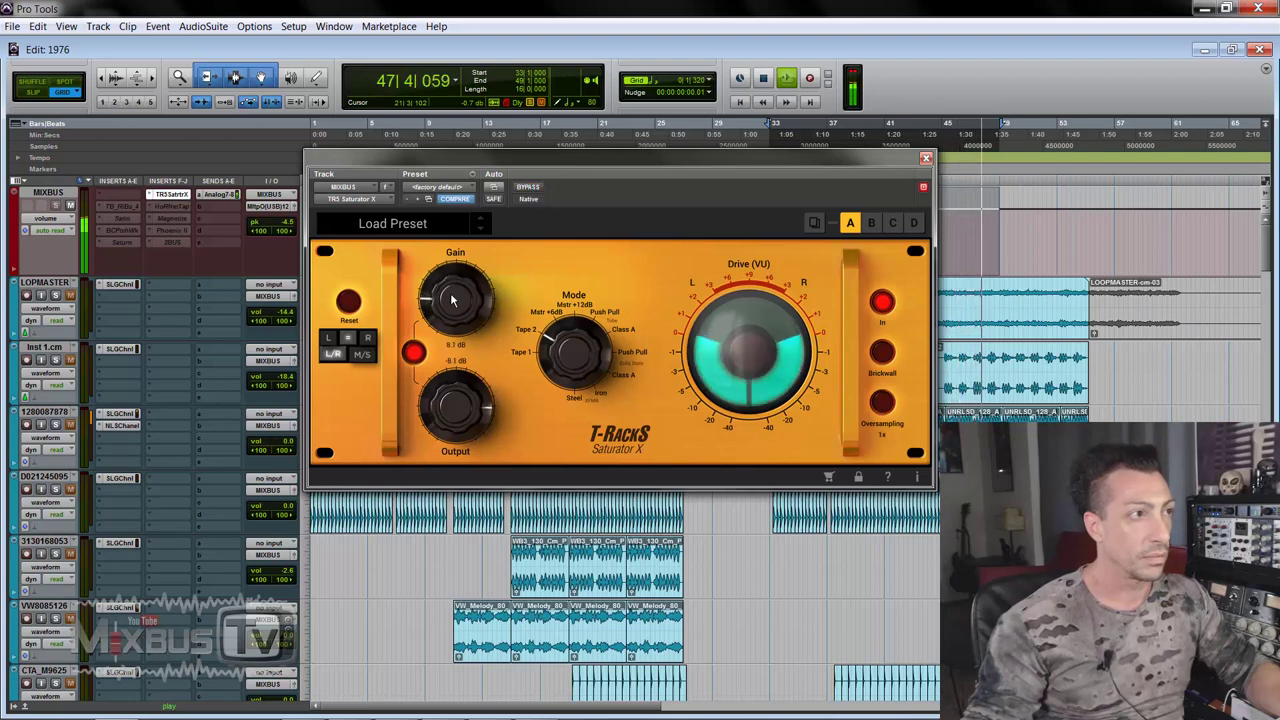
drag(452, 301, 452, 319)
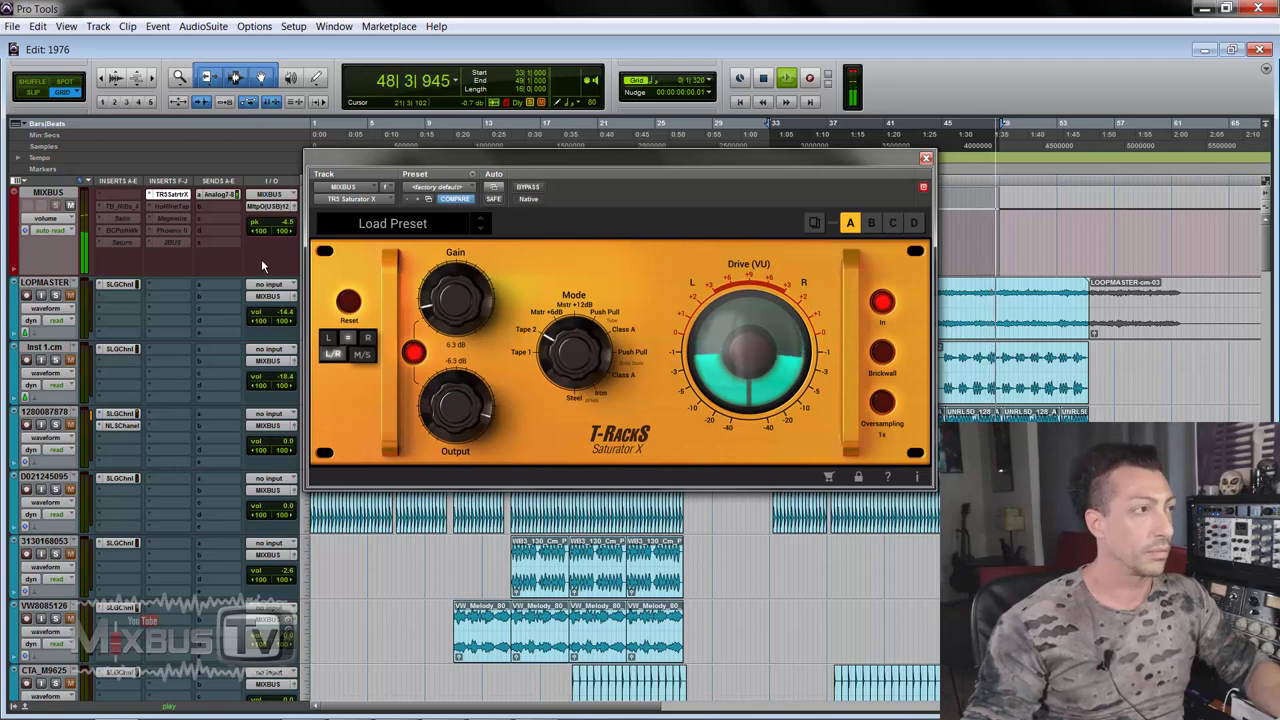
key(space)
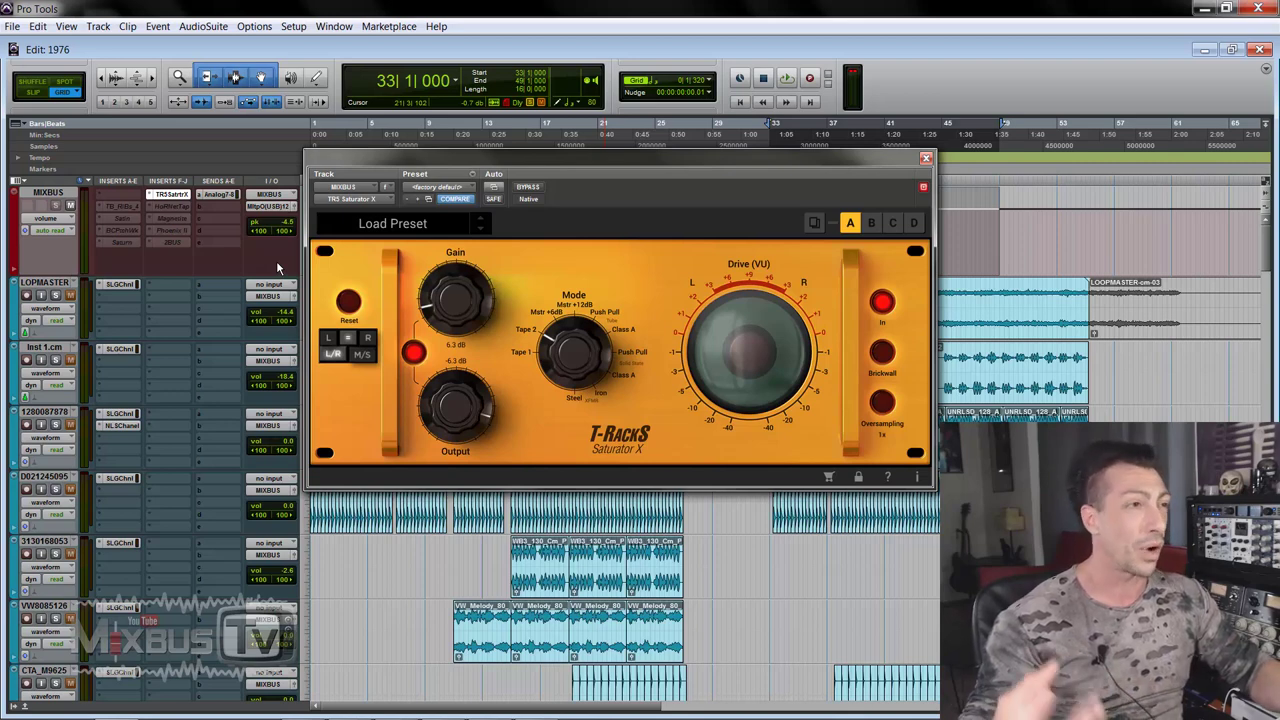
Play the mix from bar 33 and compare Tape 2 at 6.3 dB gain against bypass
key(space)
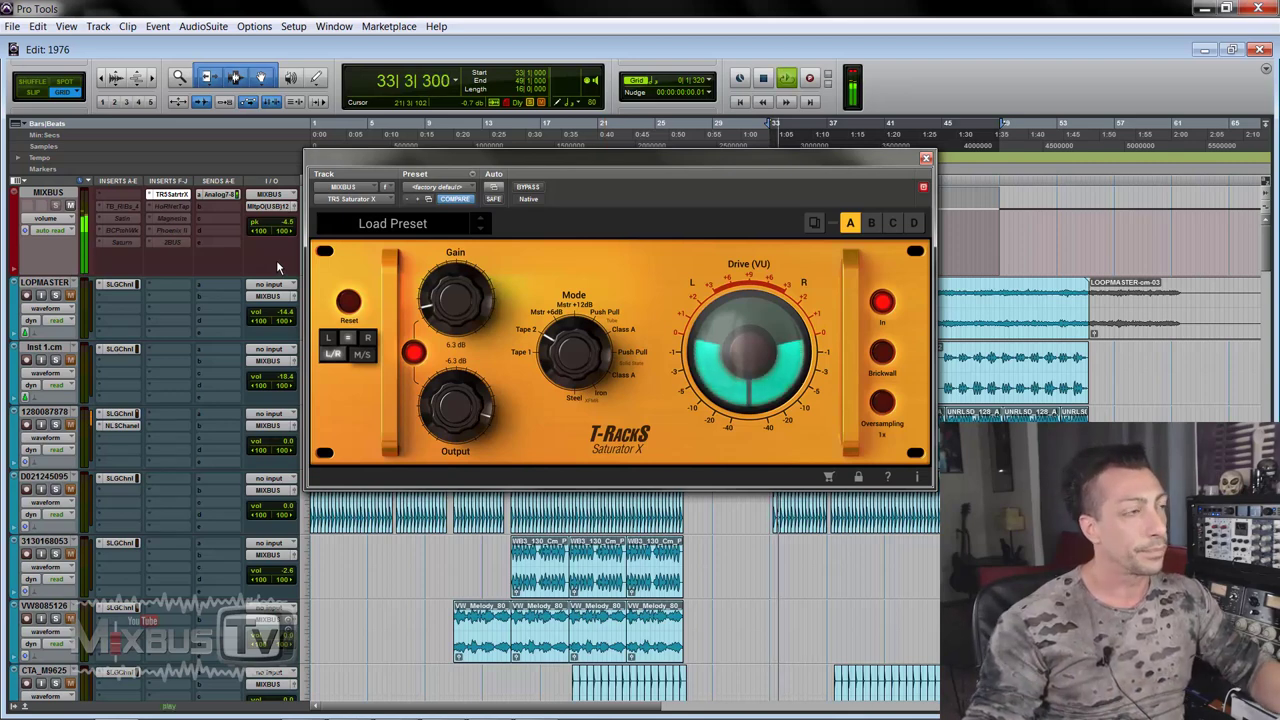
click(527, 188)
click(527, 188)
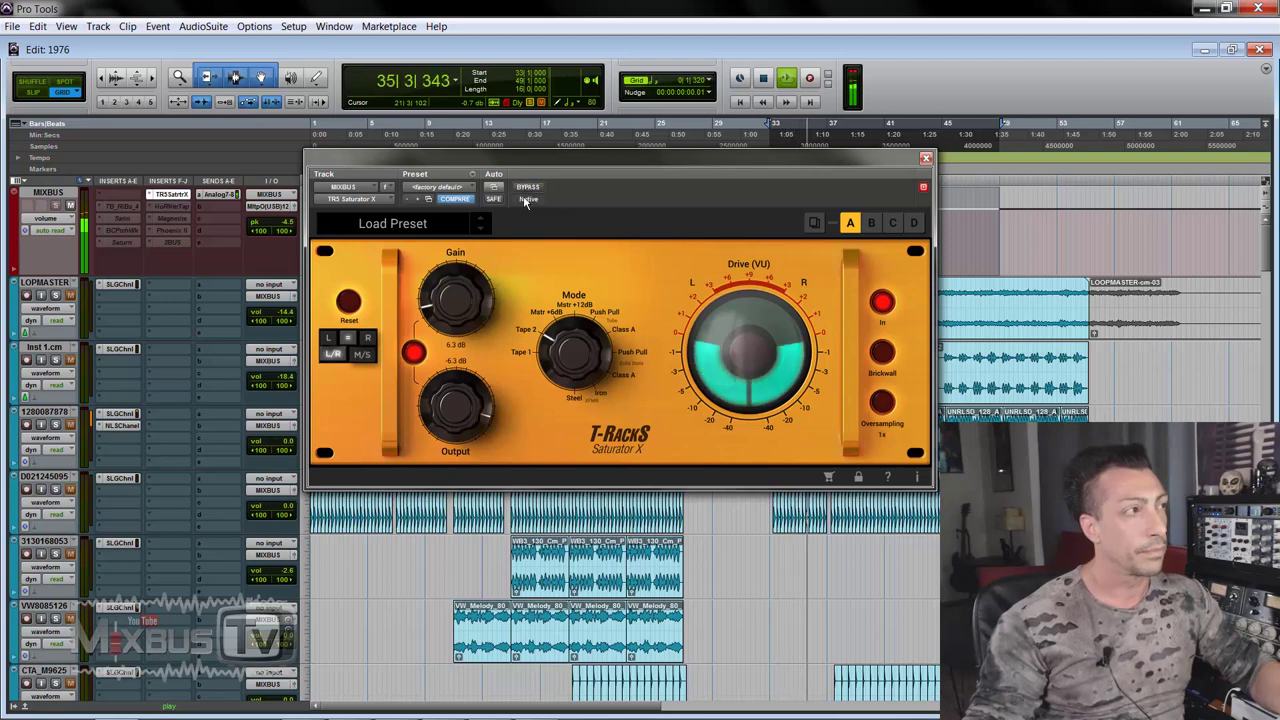
key(space)
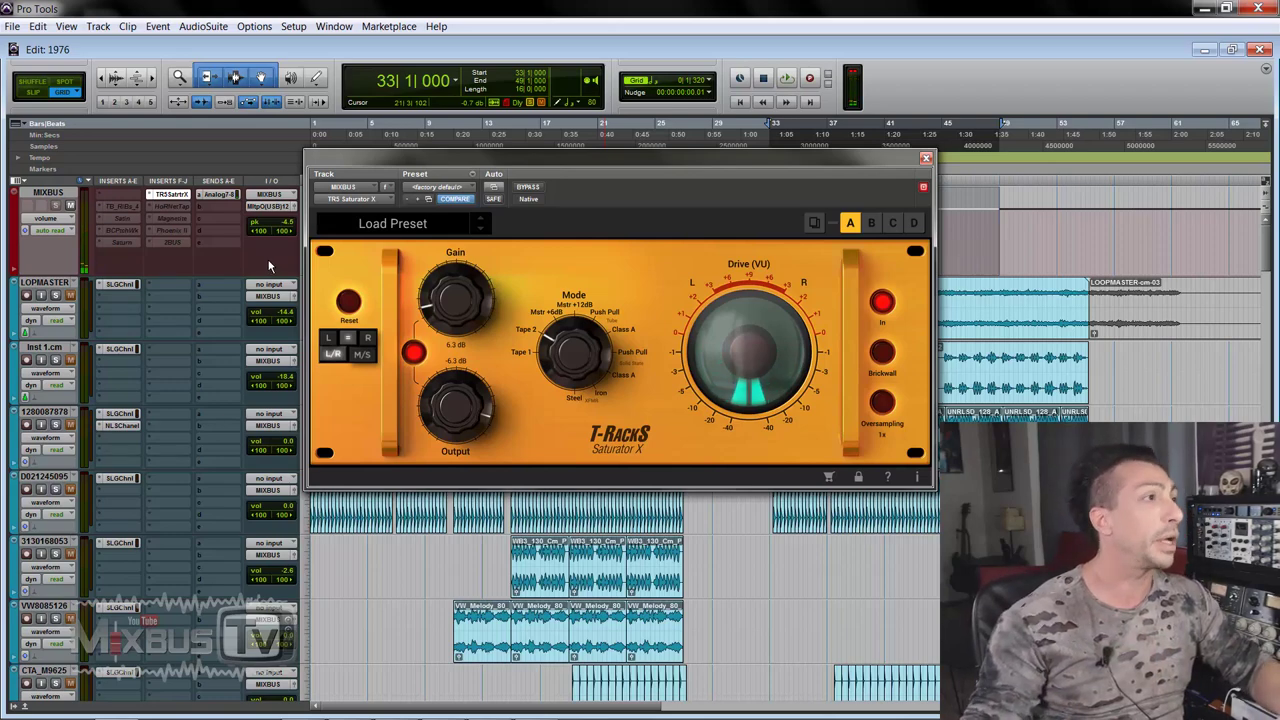
During playback of the song's opening from bar 1, raise the linked gain to 12.9 dB and compare it against bypass
scroll(280, 258, down, 3)
scroll(251, 272, down, 3)
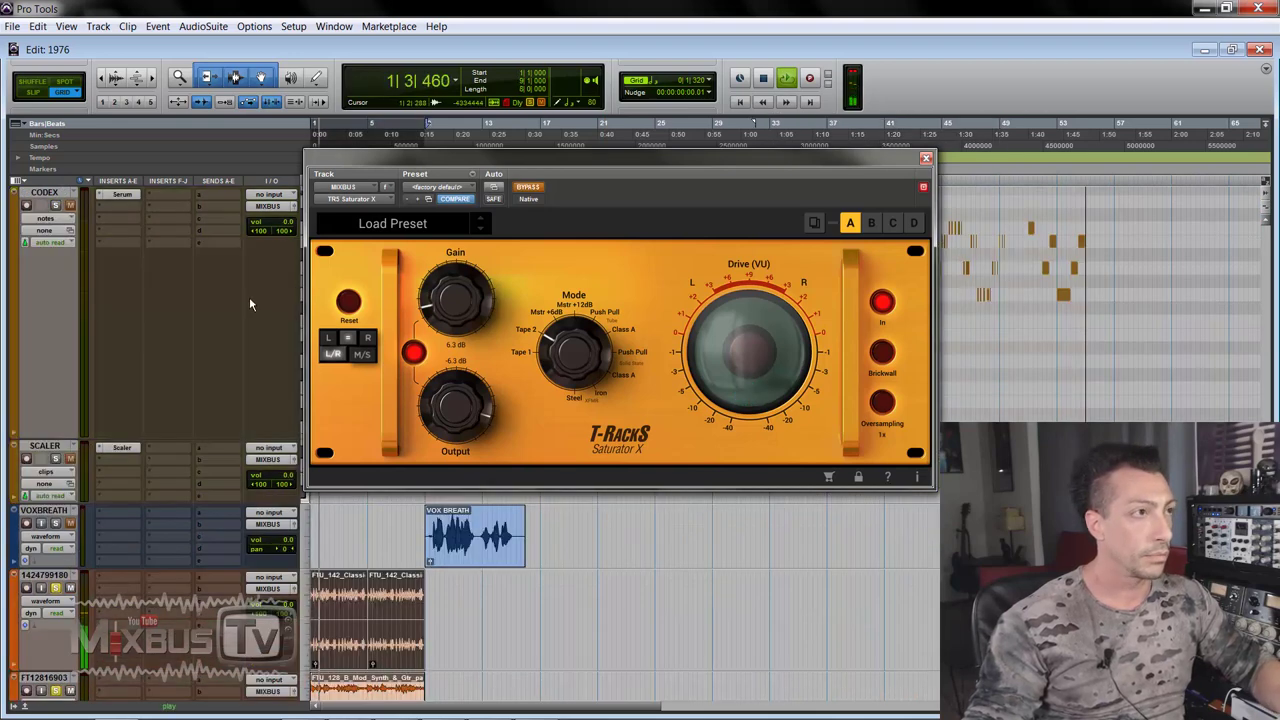
click(529, 188)
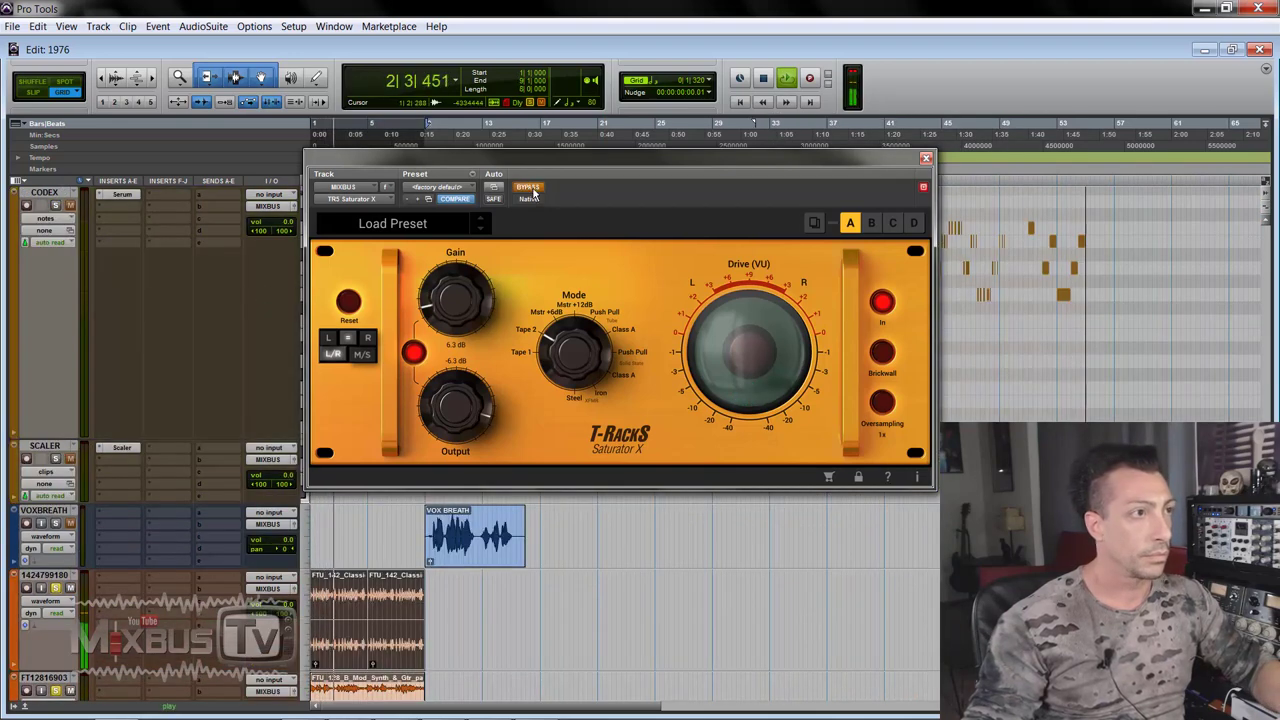
drag(492, 300, 457, 282)
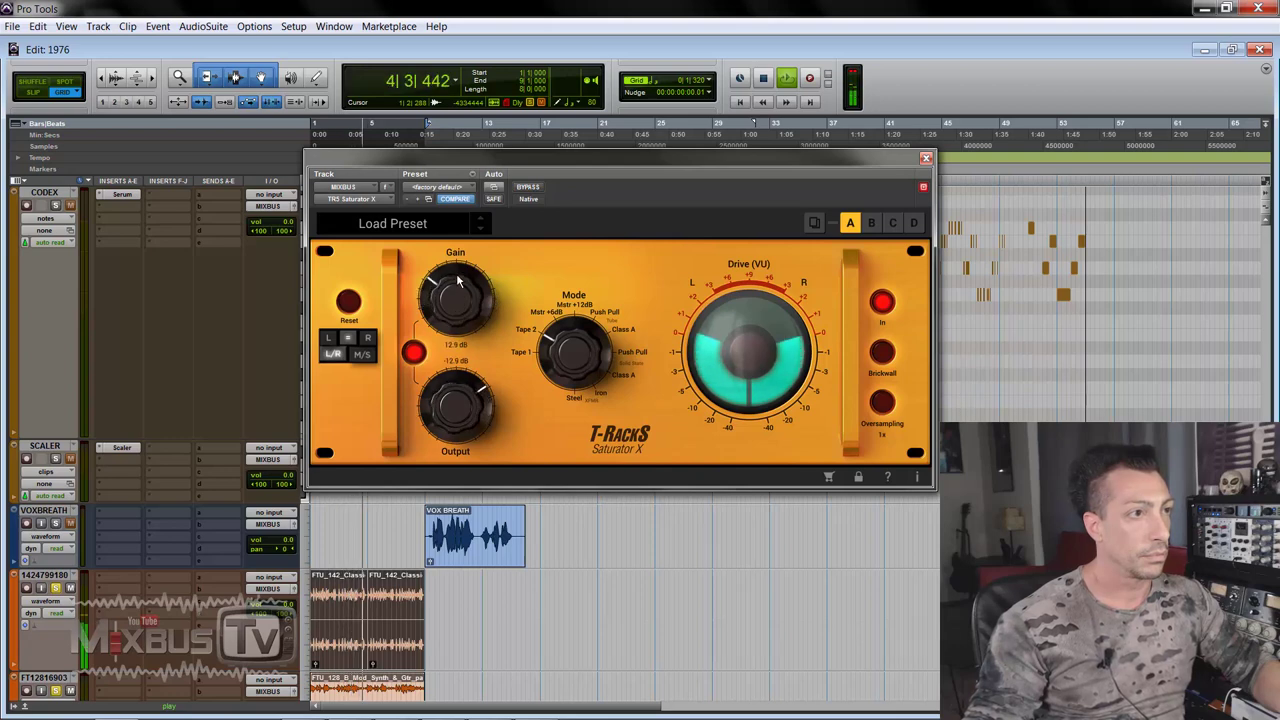
click(528, 188)
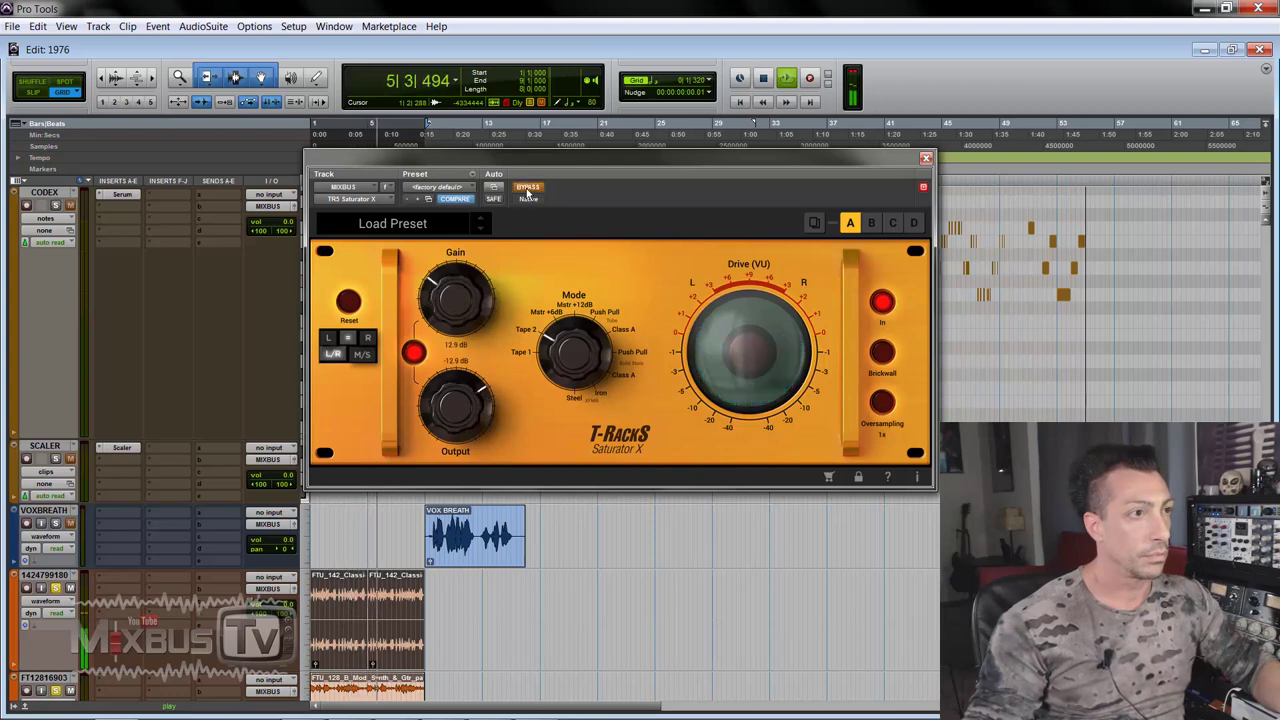
click(528, 188)
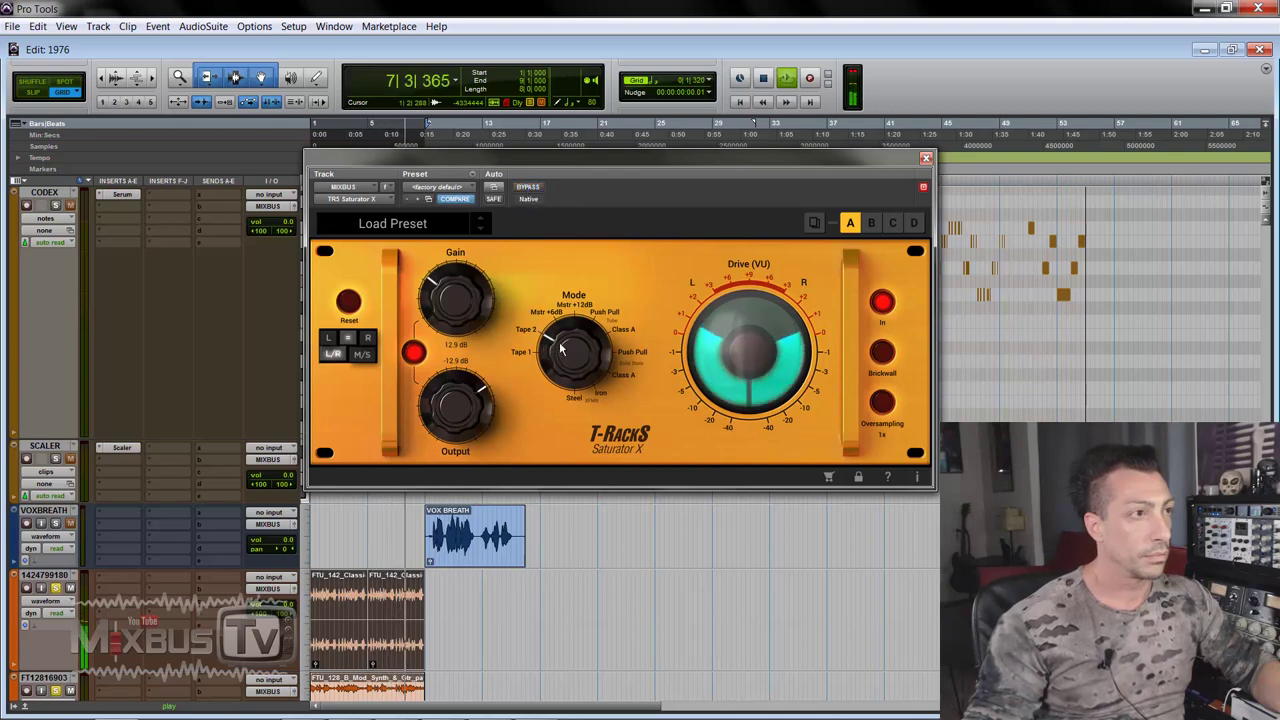
Set the mode to Tape 1 with the linked gain at 8.5 dB, and compare the opening section against bypass
drag(561, 348, 558, 387)
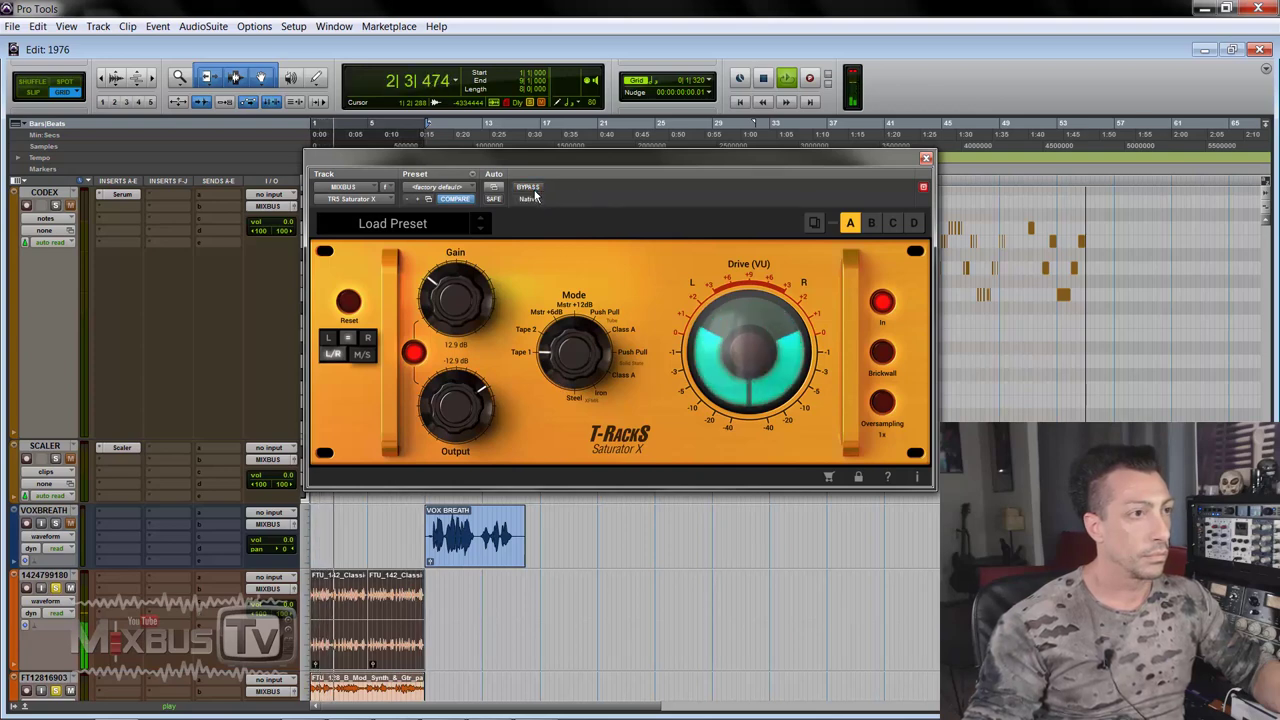
drag(472, 308, 470, 325)
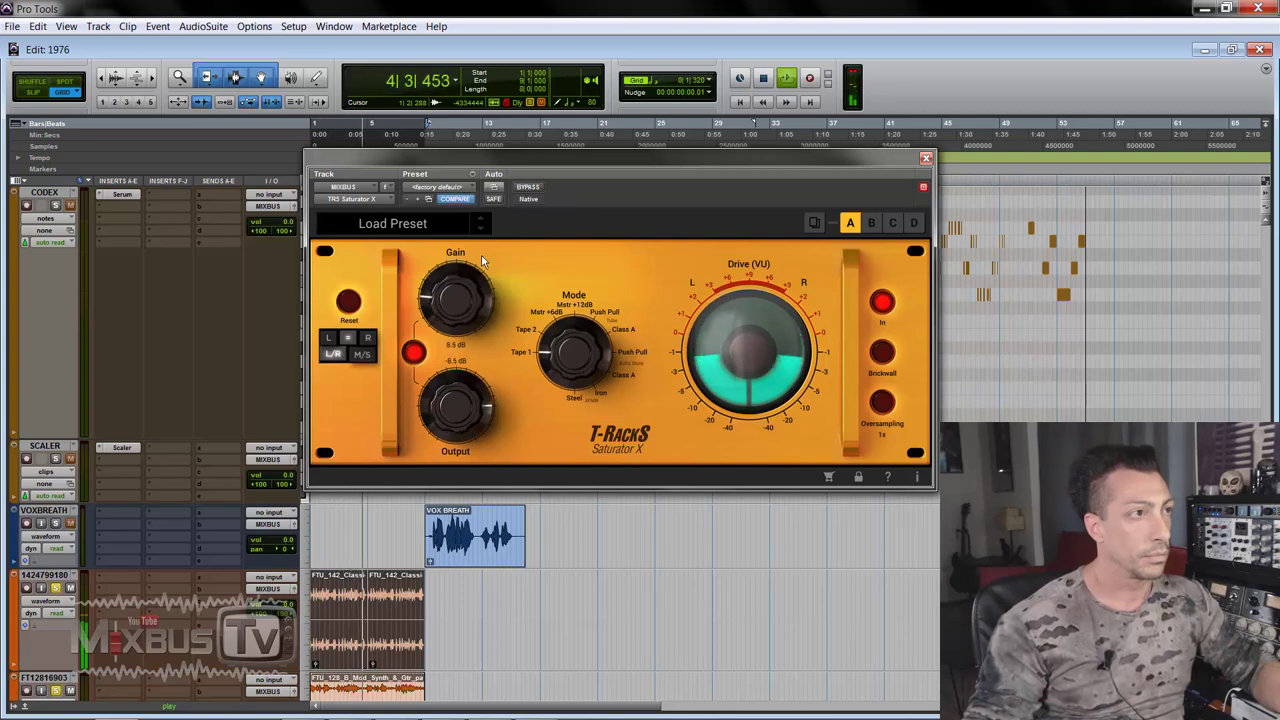
click(533, 188)
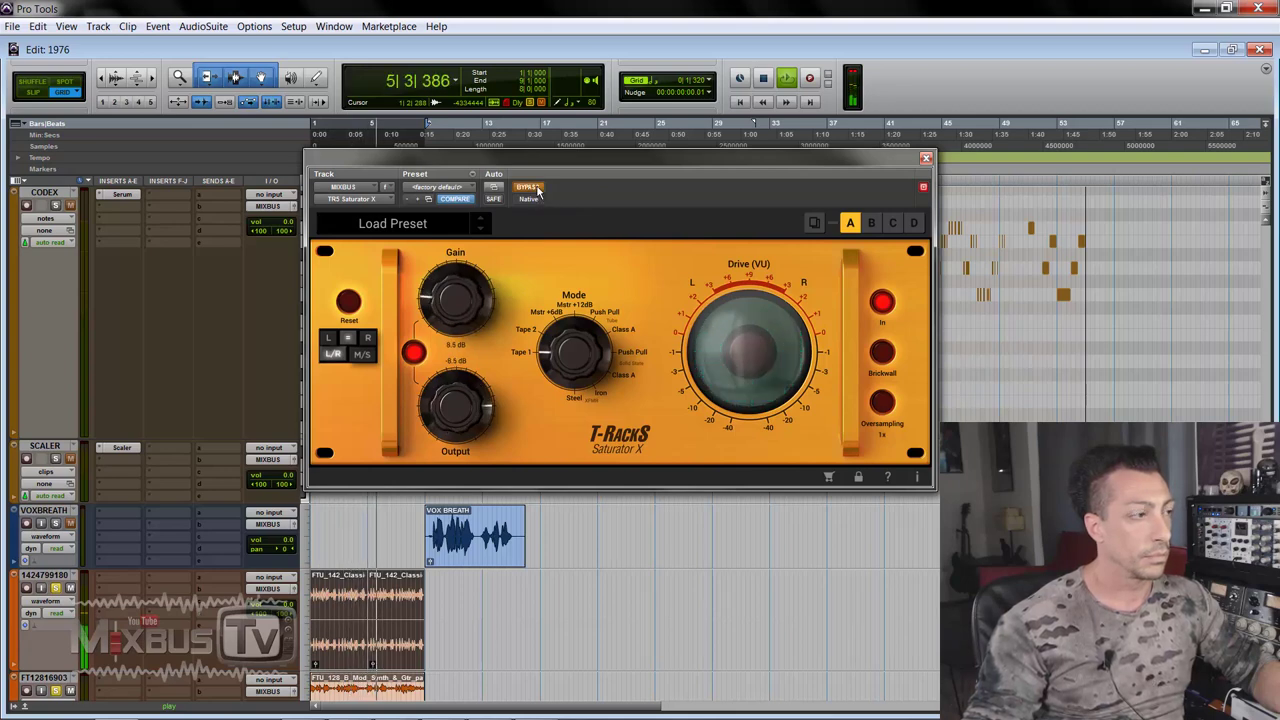
click(537, 190)
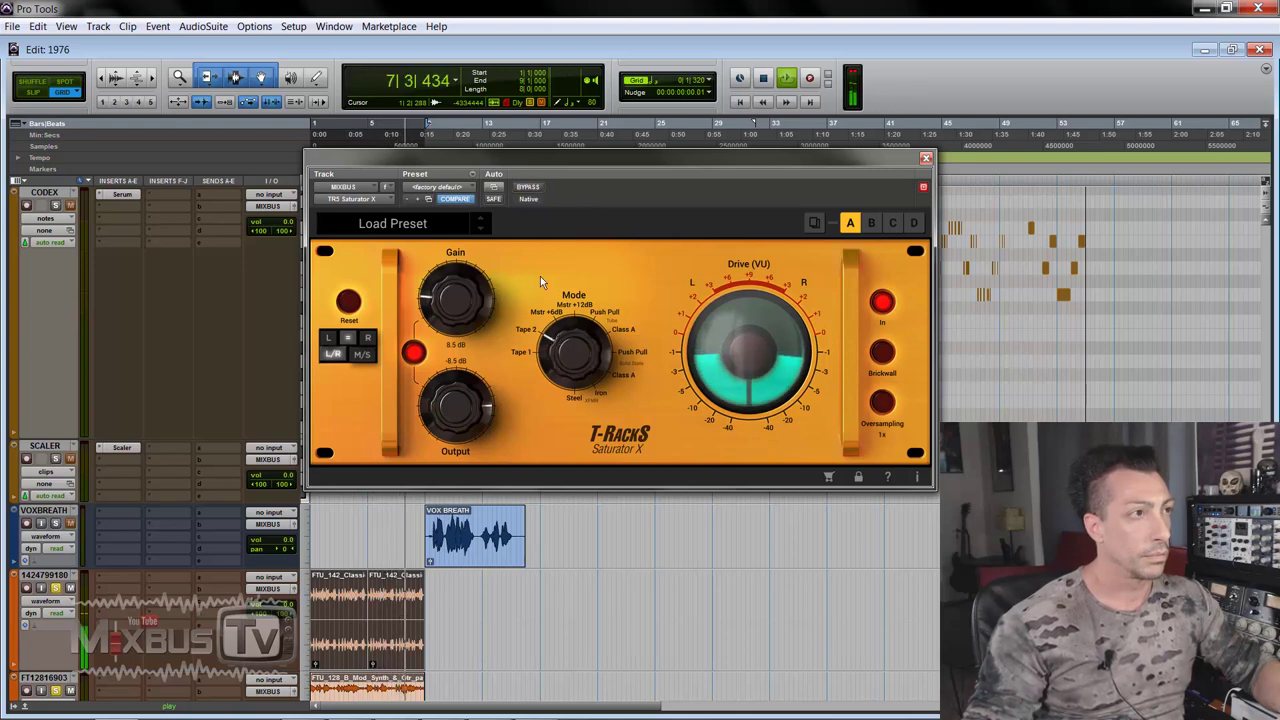
Compare the Tape 2 mode at 8.5 dB gain against bypass on the opening section, and stop playback
click(530, 190)
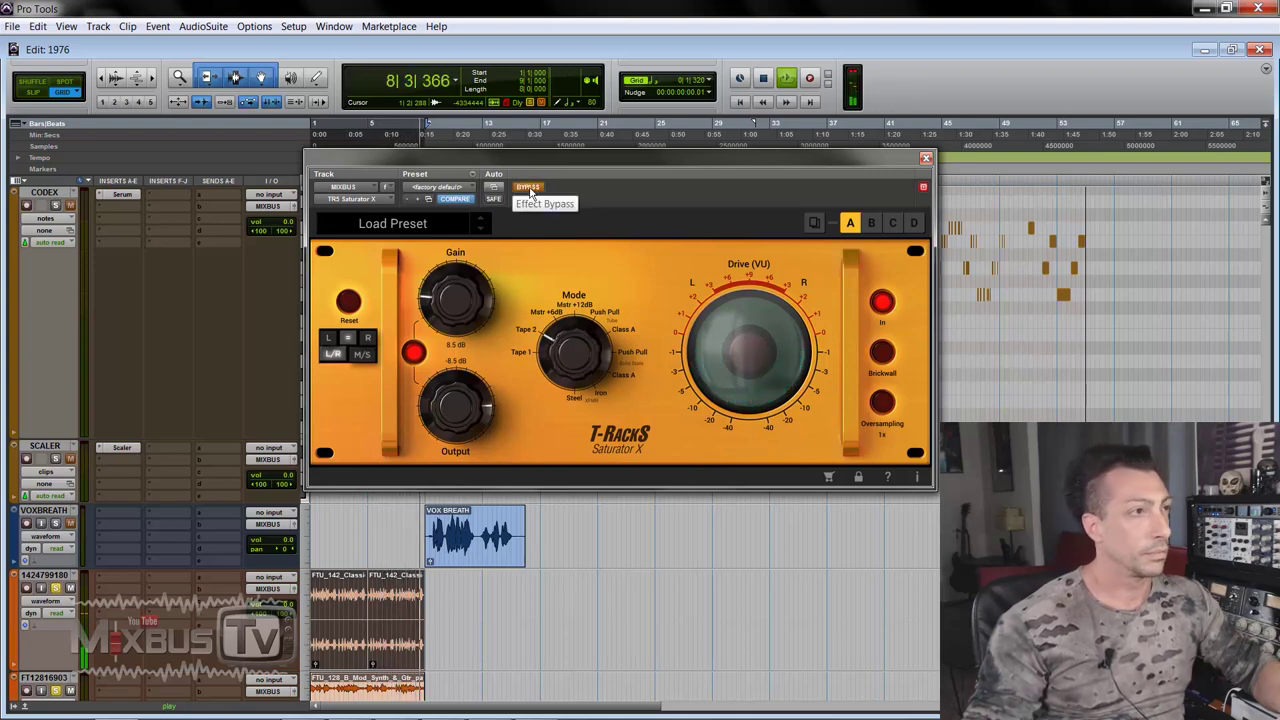
click(530, 190)
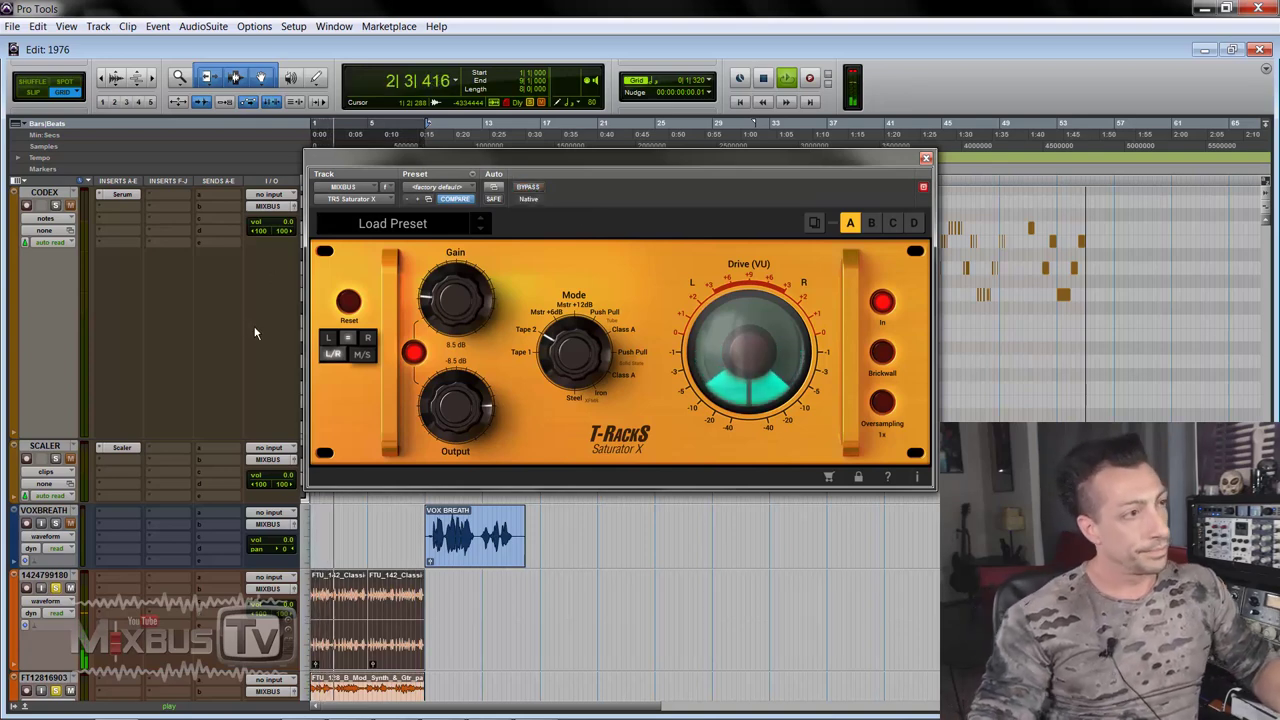
key(space)
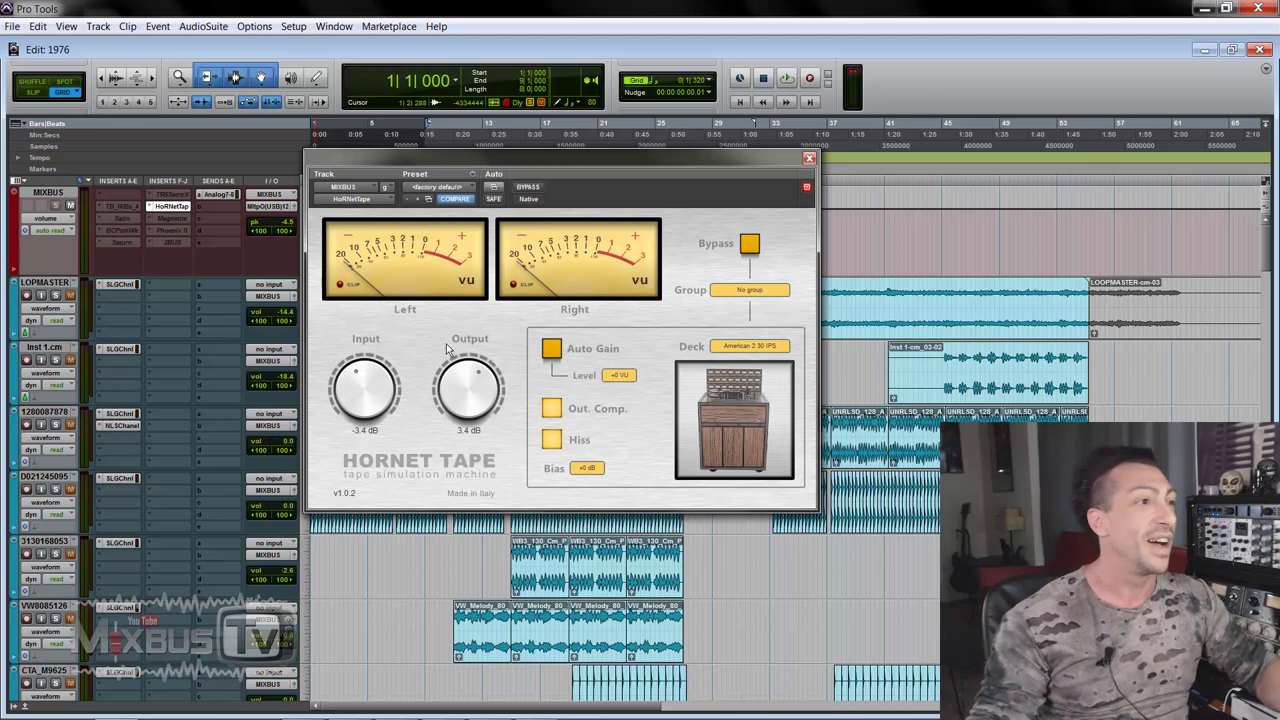
Try the Auto Gain switch in HoRNet Tape and review the available Deck models, keeping American 2 30 IPS
click(550, 352)
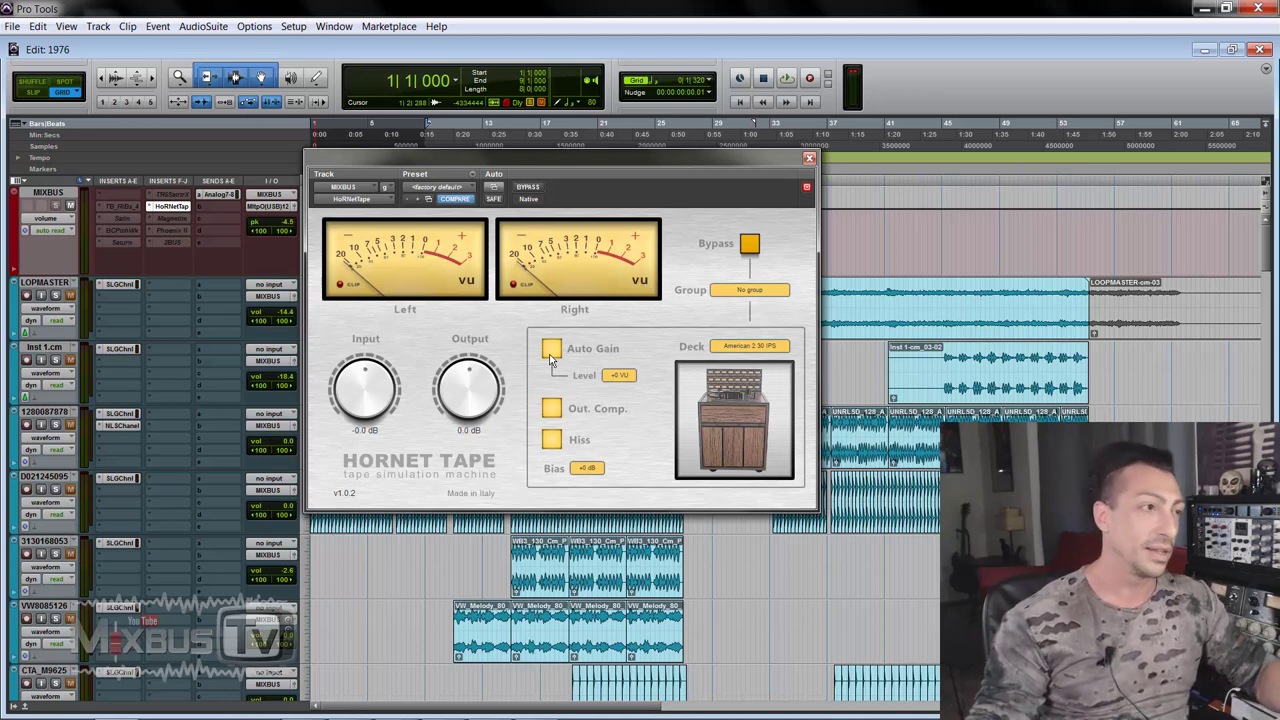
click(550, 356)
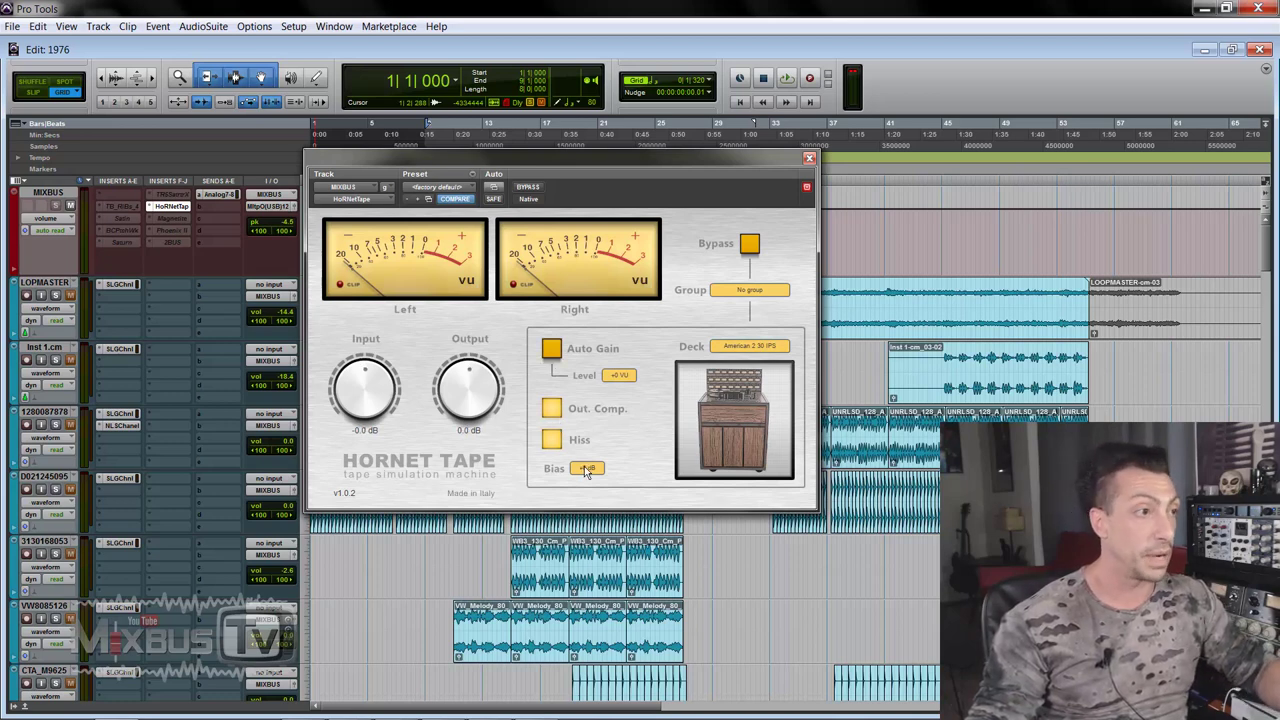
click(777, 349)
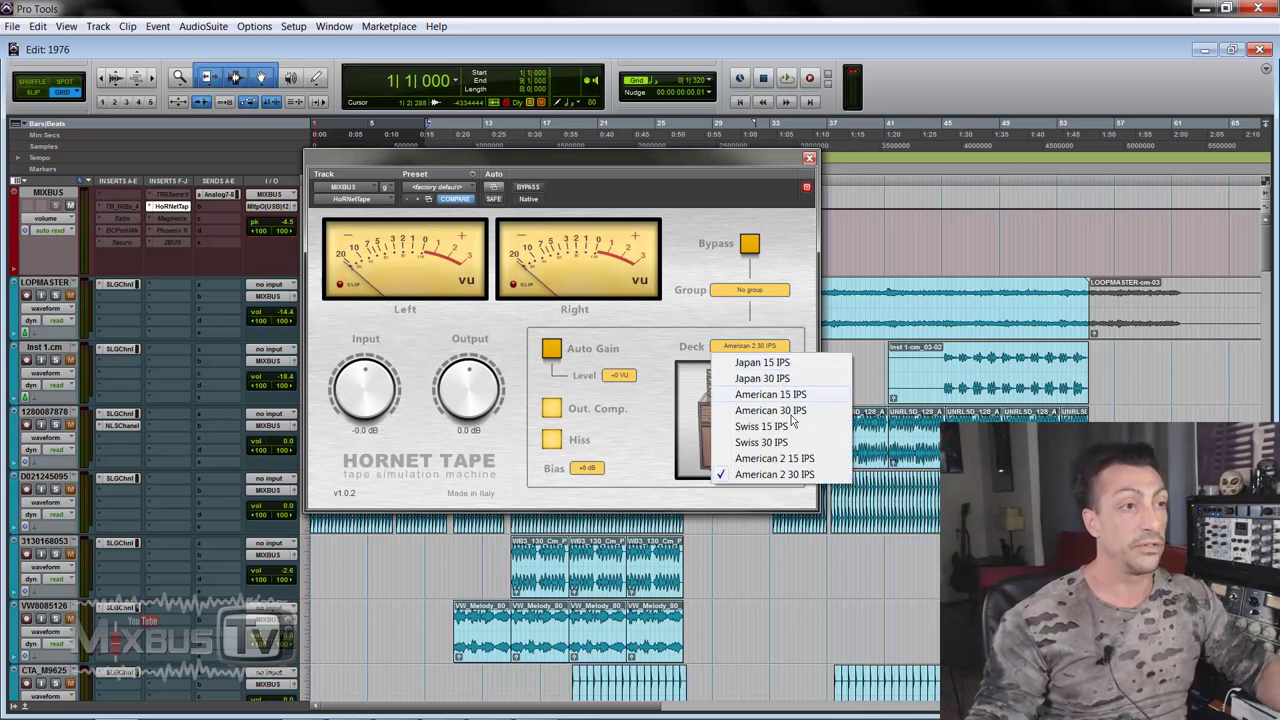
click(707, 342)
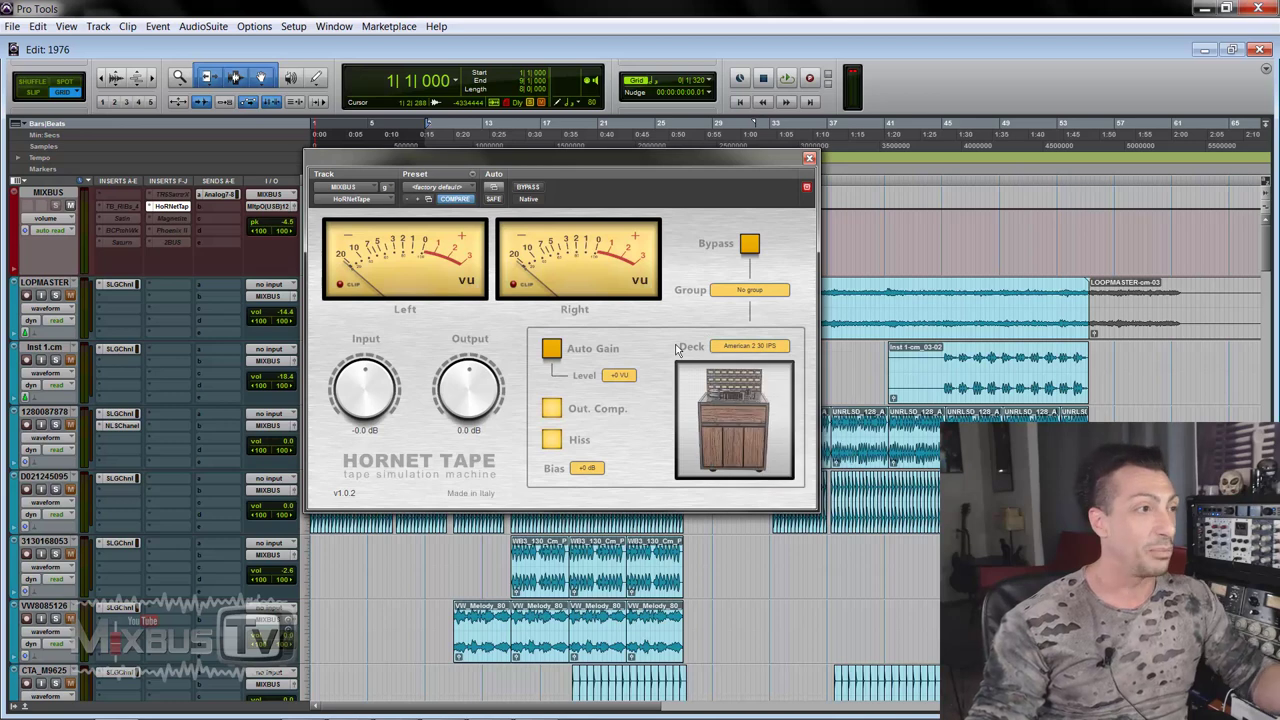
Play the mix from bar 29, compare American 2 30 IPS against bypass, and briefly run Auto Gain to set the levels
click(528, 188)
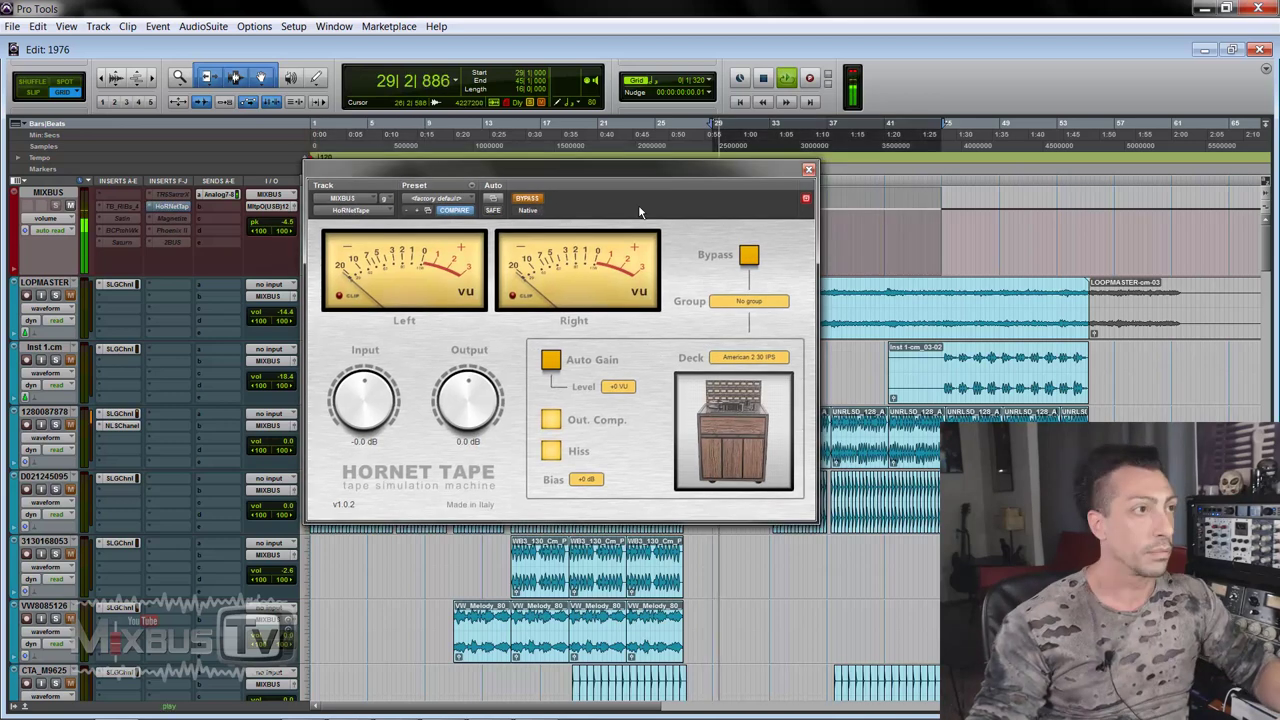
click(527, 198)
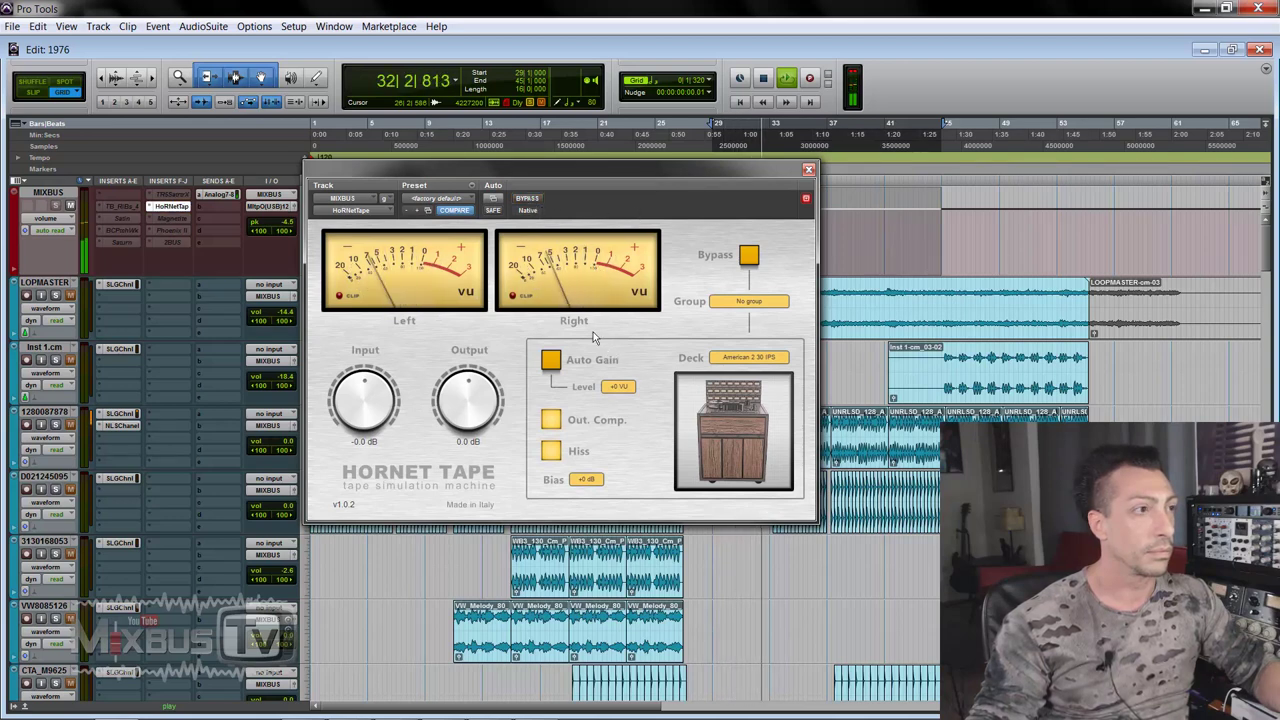
click(554, 361)
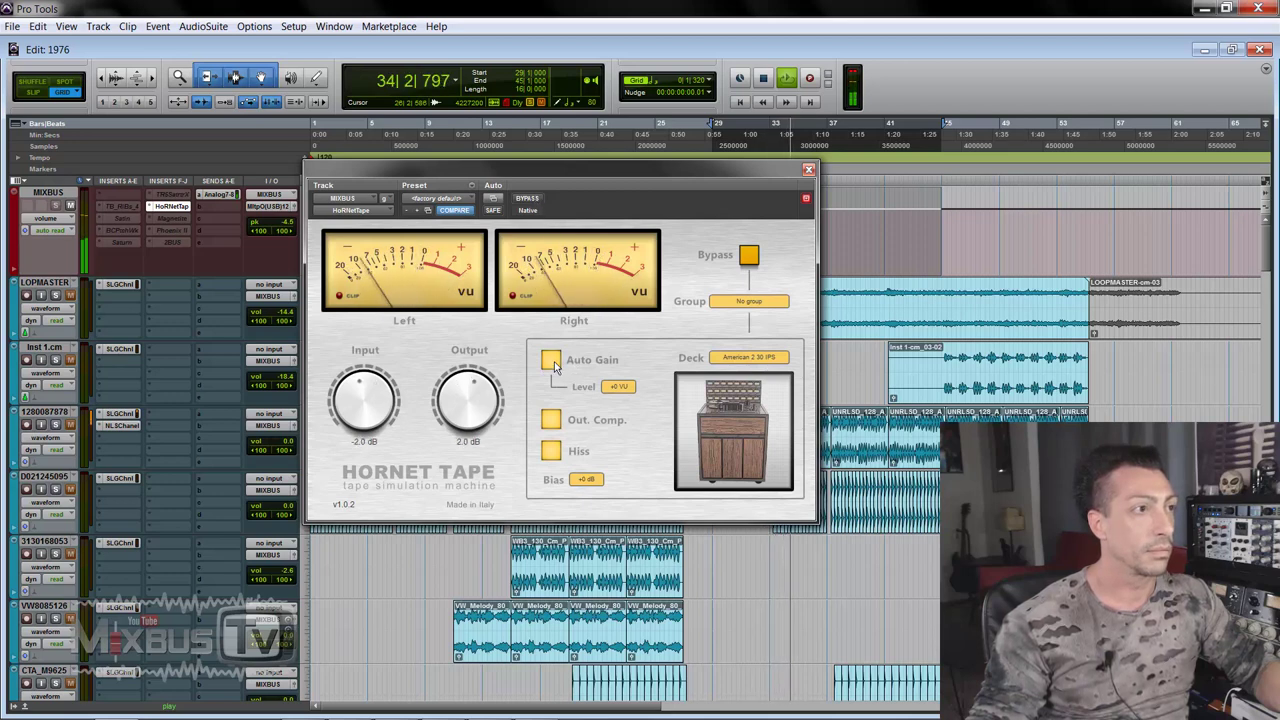
click(551, 361)
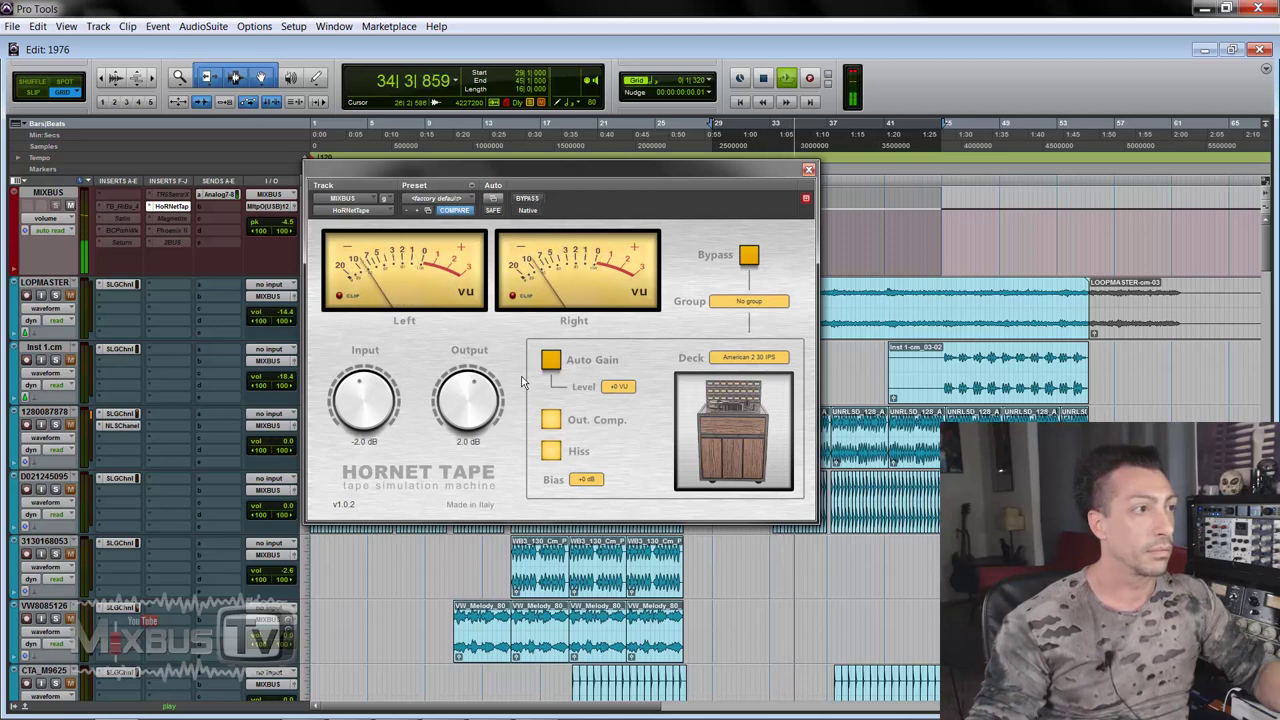
Switch the deck to Japan 15 IPS and compare it against bypass during playback
click(750, 357)
click(769, 376)
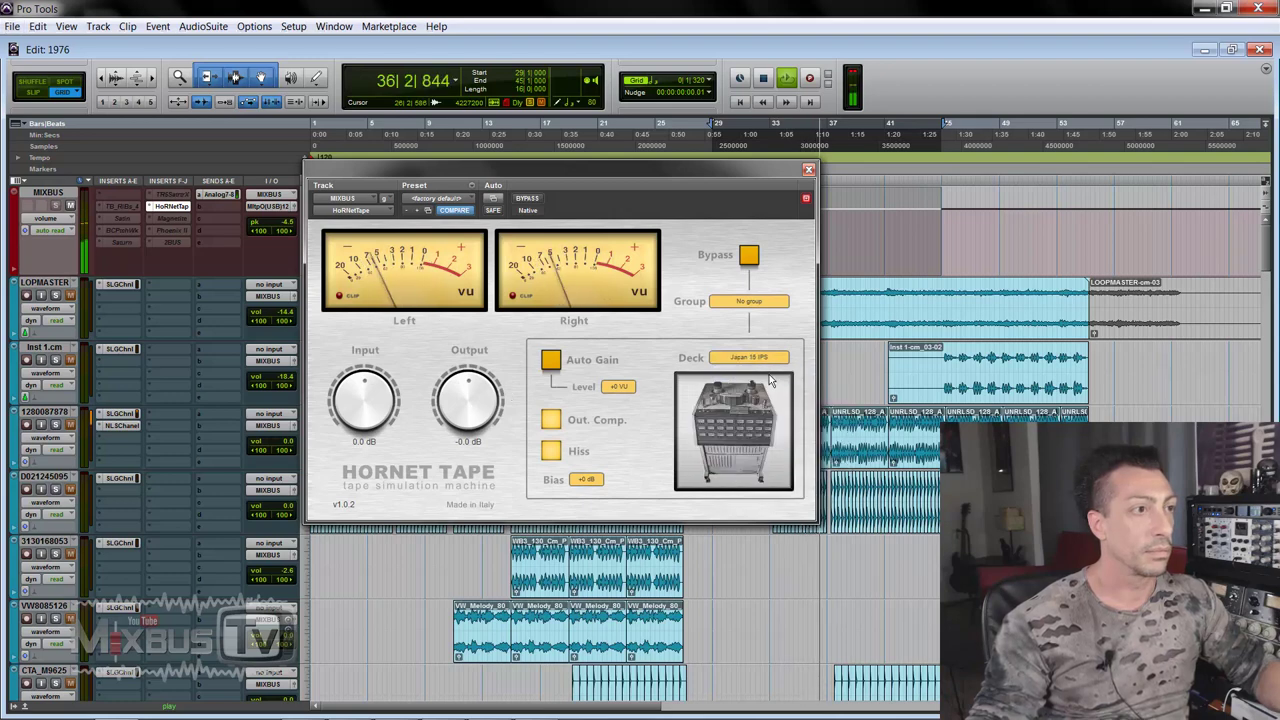
click(527, 199)
click(530, 202)
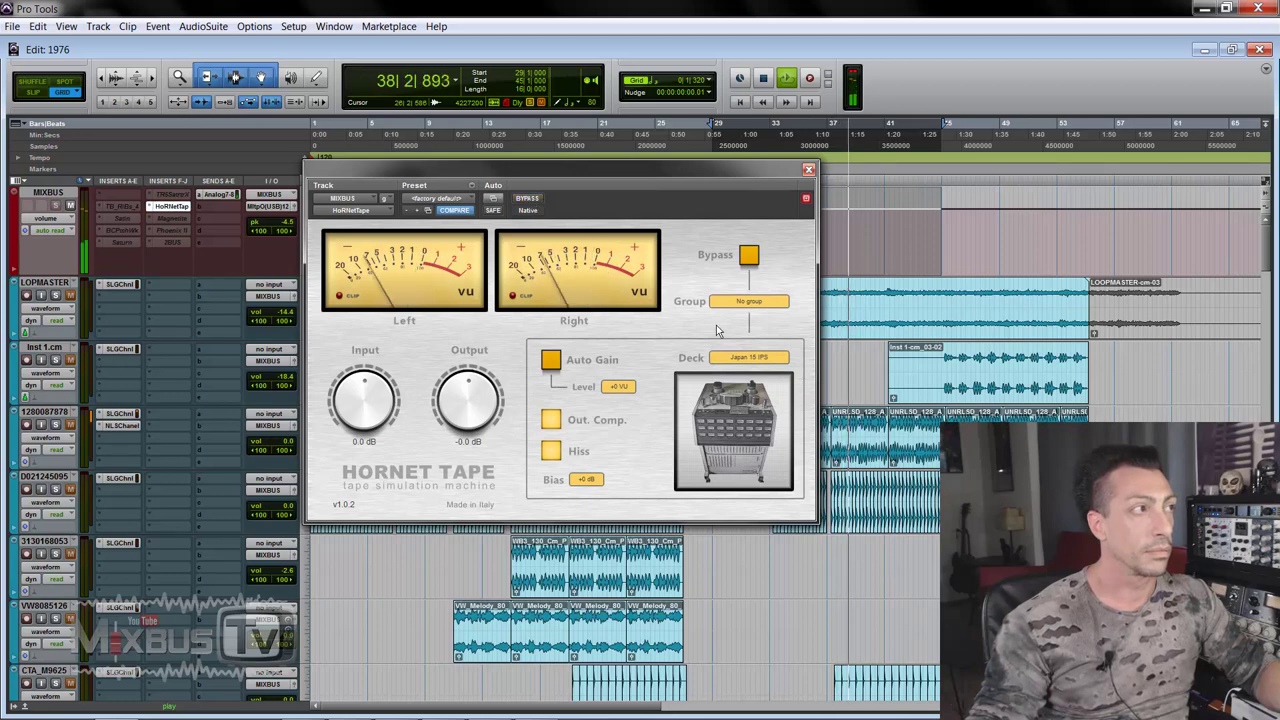
Lower the input to -3.4 dB with the output compensated to 3.4 dB, and turn off Out. Comp
drag(368, 410, 371, 438)
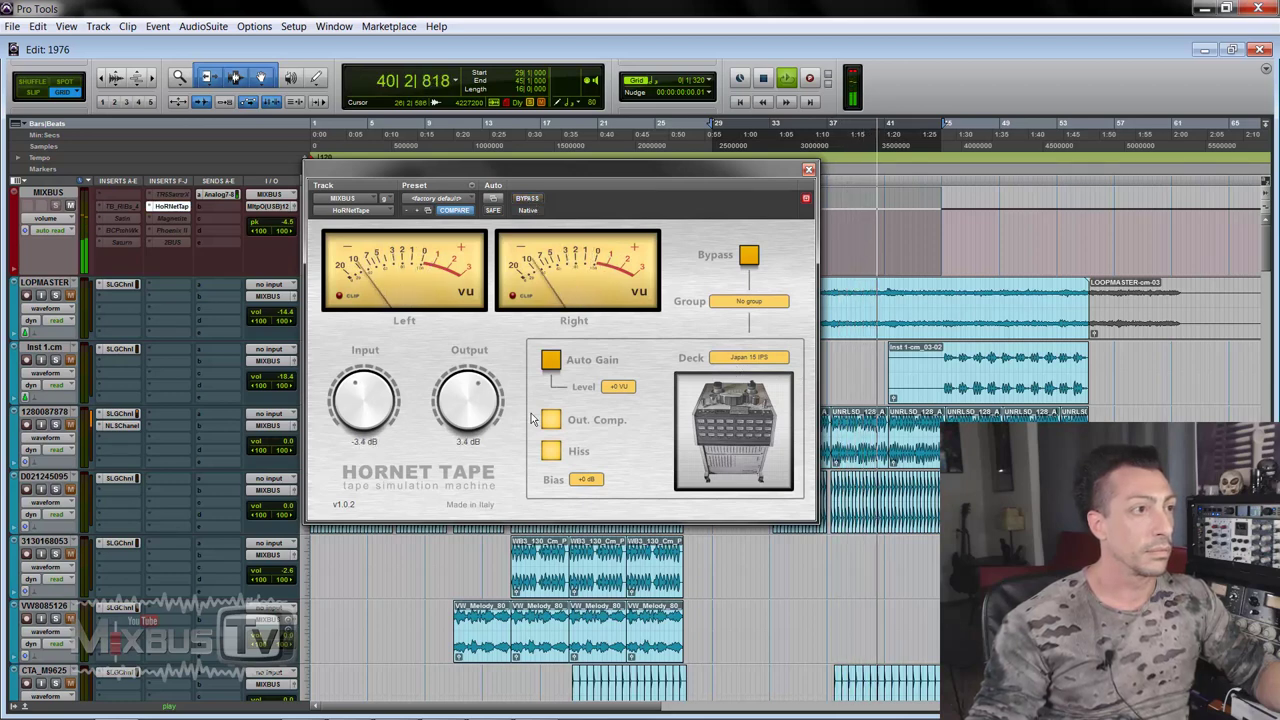
click(551, 420)
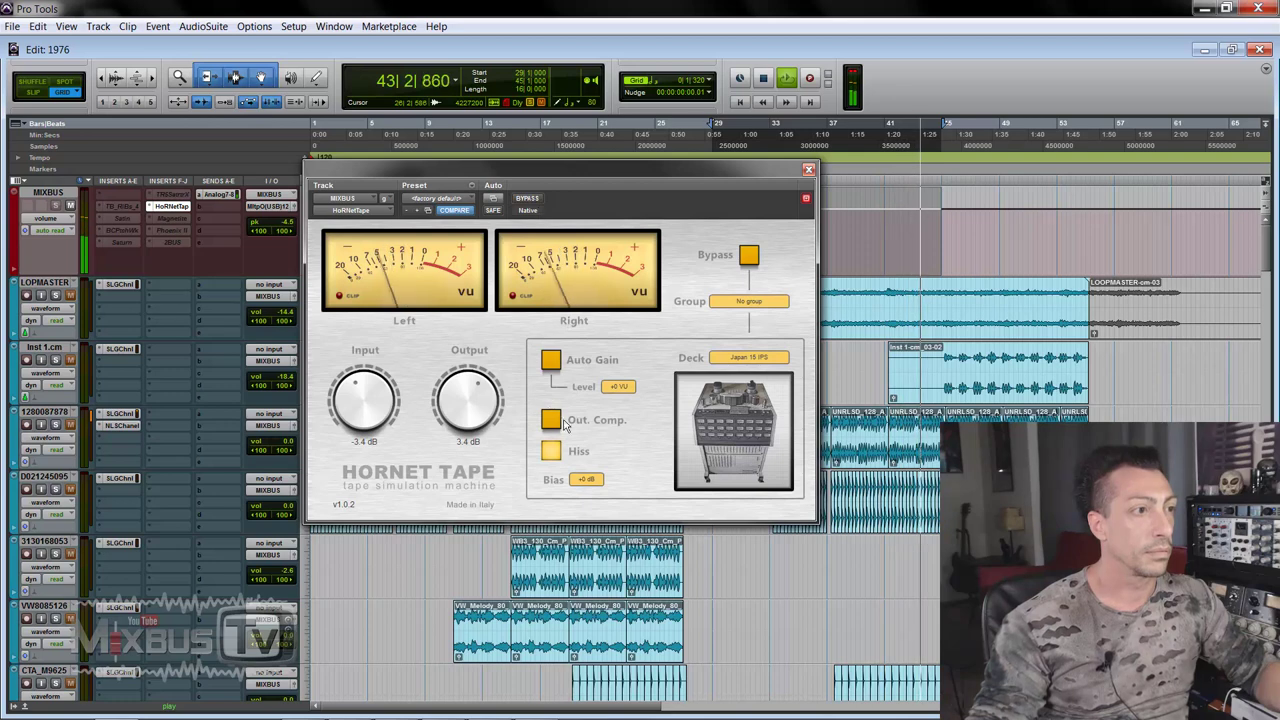
Audition the +3 dB bias on the Japan 15 IPS deck and return the bias to +0 dB
click(585, 479)
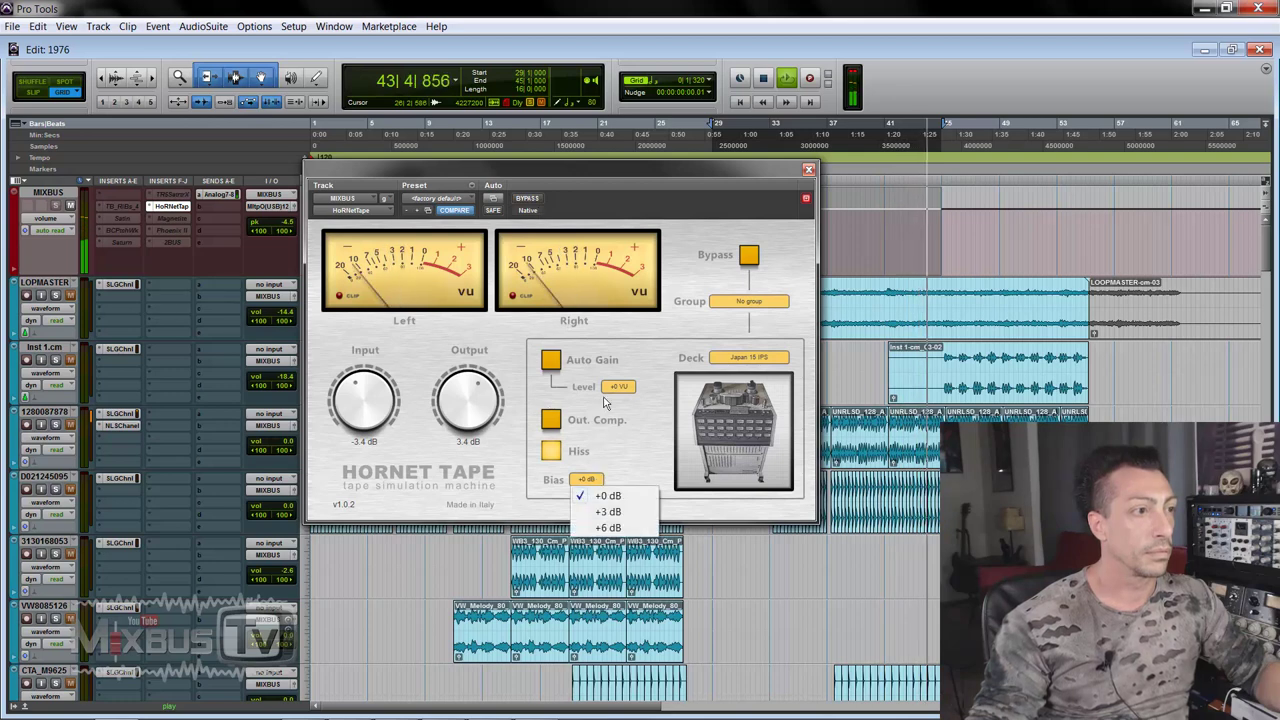
click(603, 496)
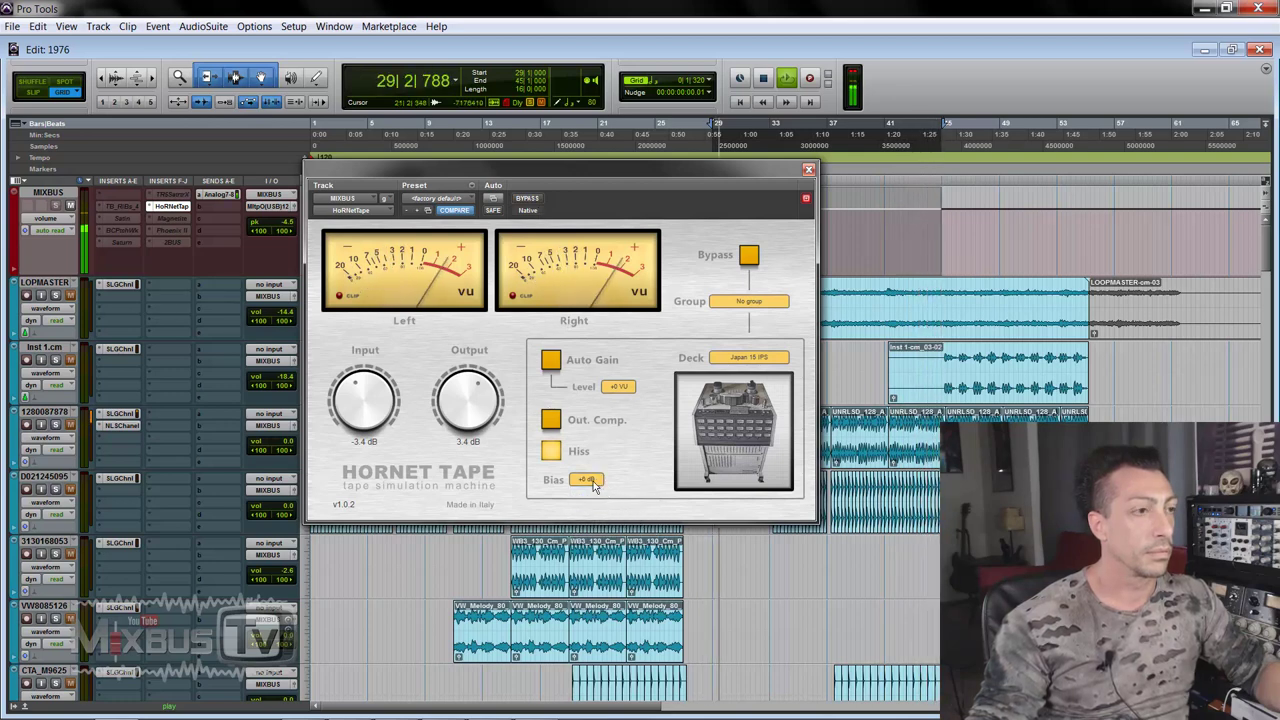
click(590, 481)
click(606, 511)
click(596, 481)
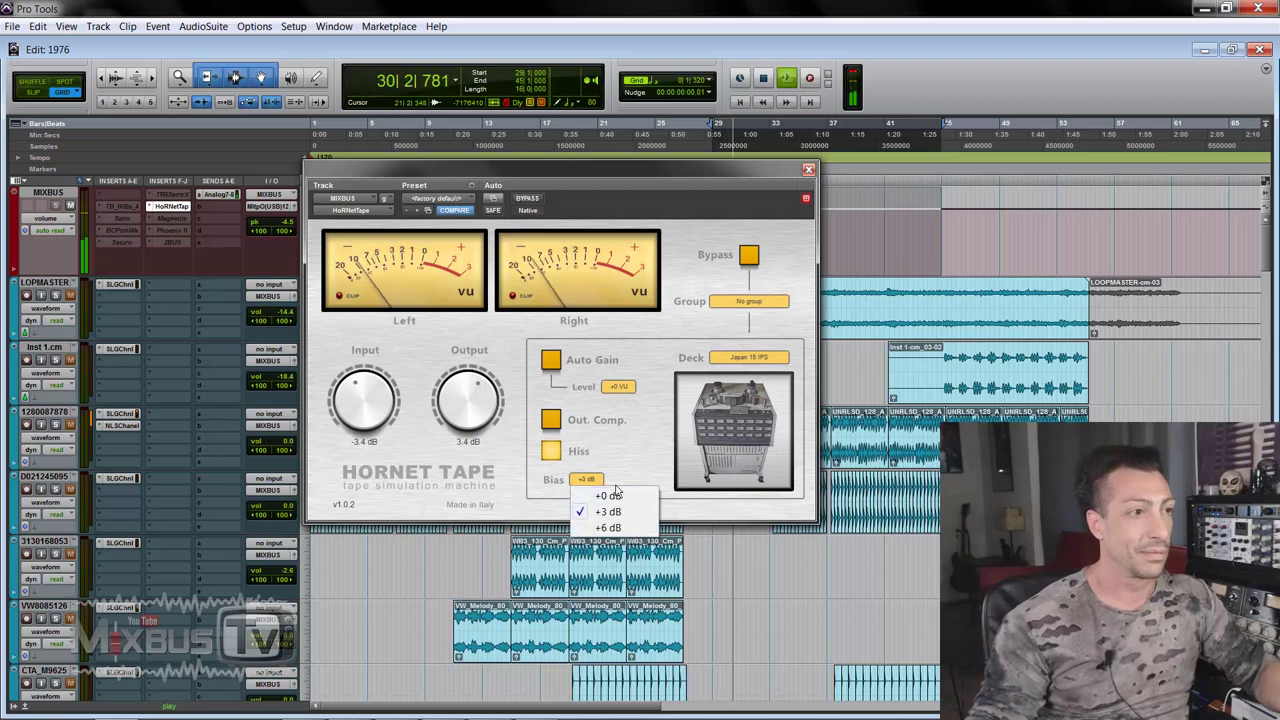
click(607, 495)
Switch the deck to Japan 30 IPS and turn on Auto Gain to readjust the input level
click(749, 357)
click(742, 389)
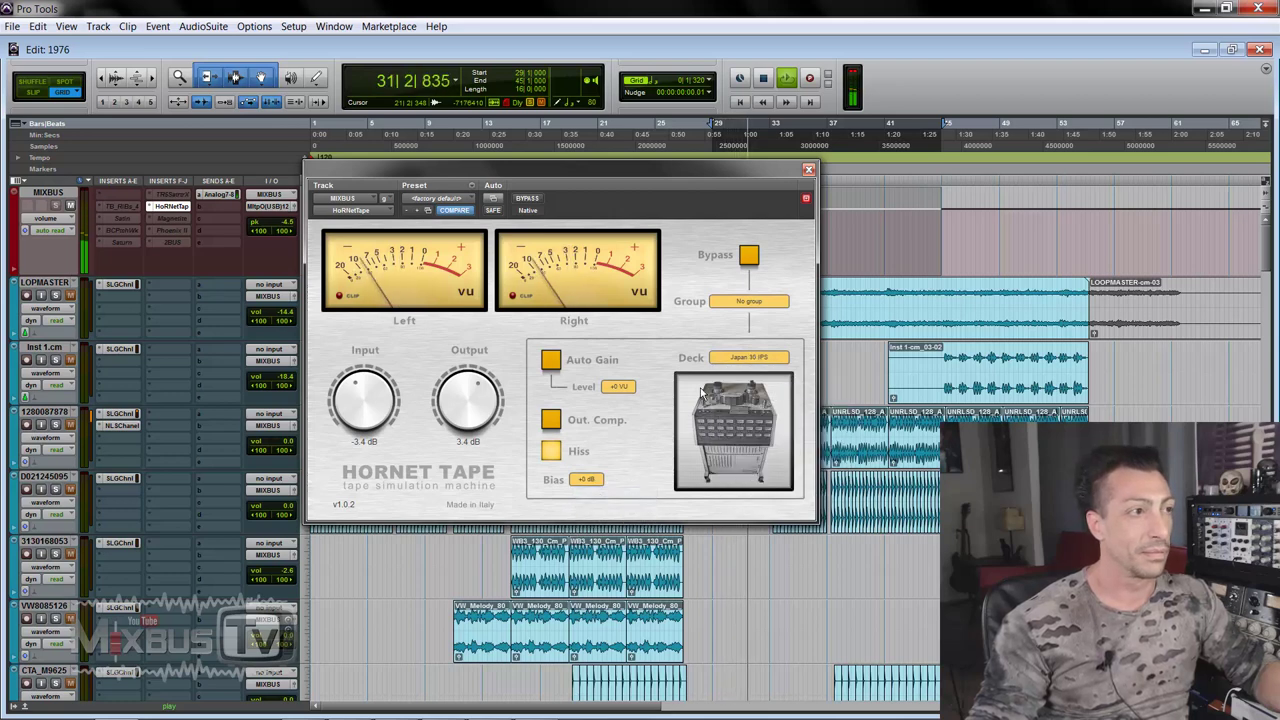
click(551, 359)
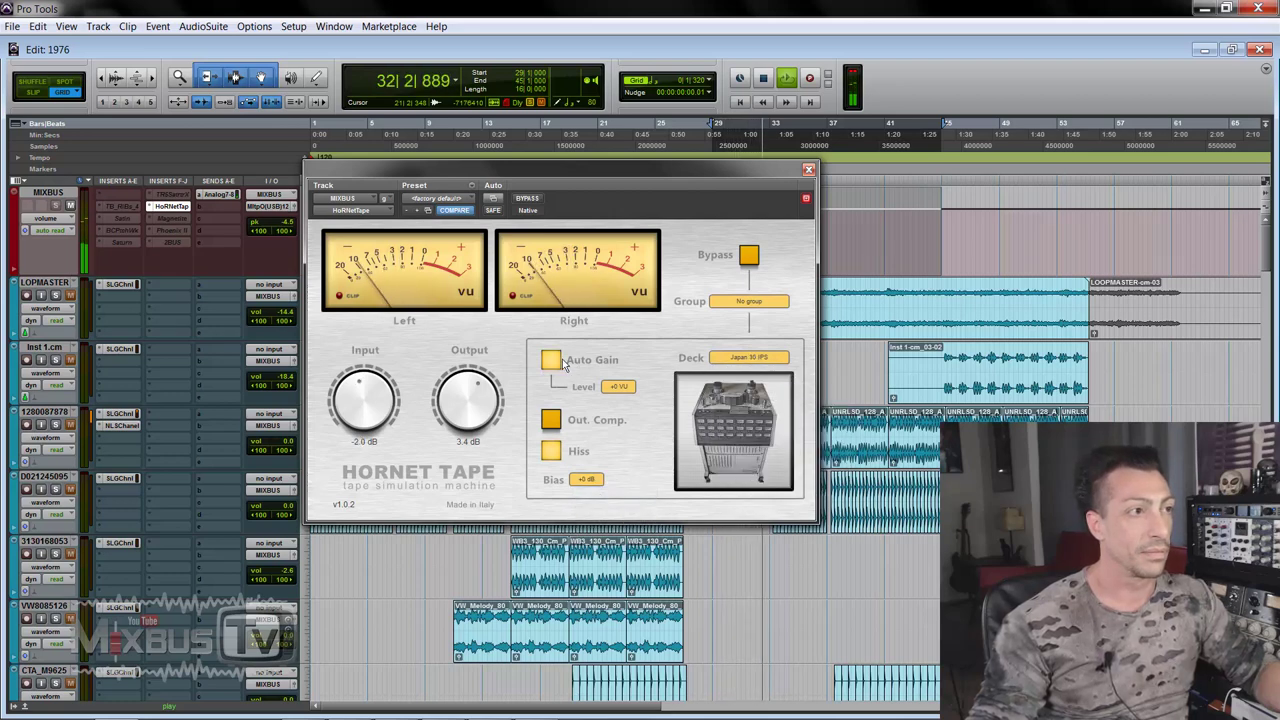
Audition the American 15 IPS deck, followed by the American 30 IPS deck, during playback
click(749, 357)
click(751, 406)
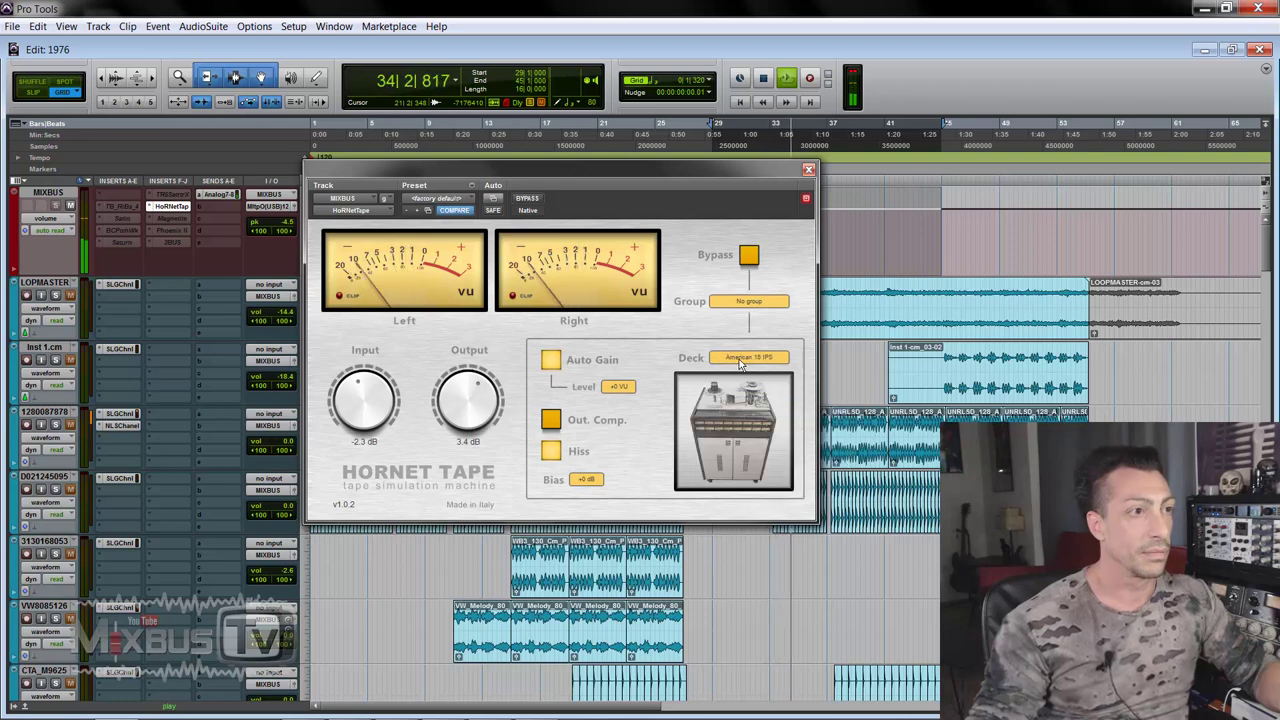
click(745, 358)
click(745, 420)
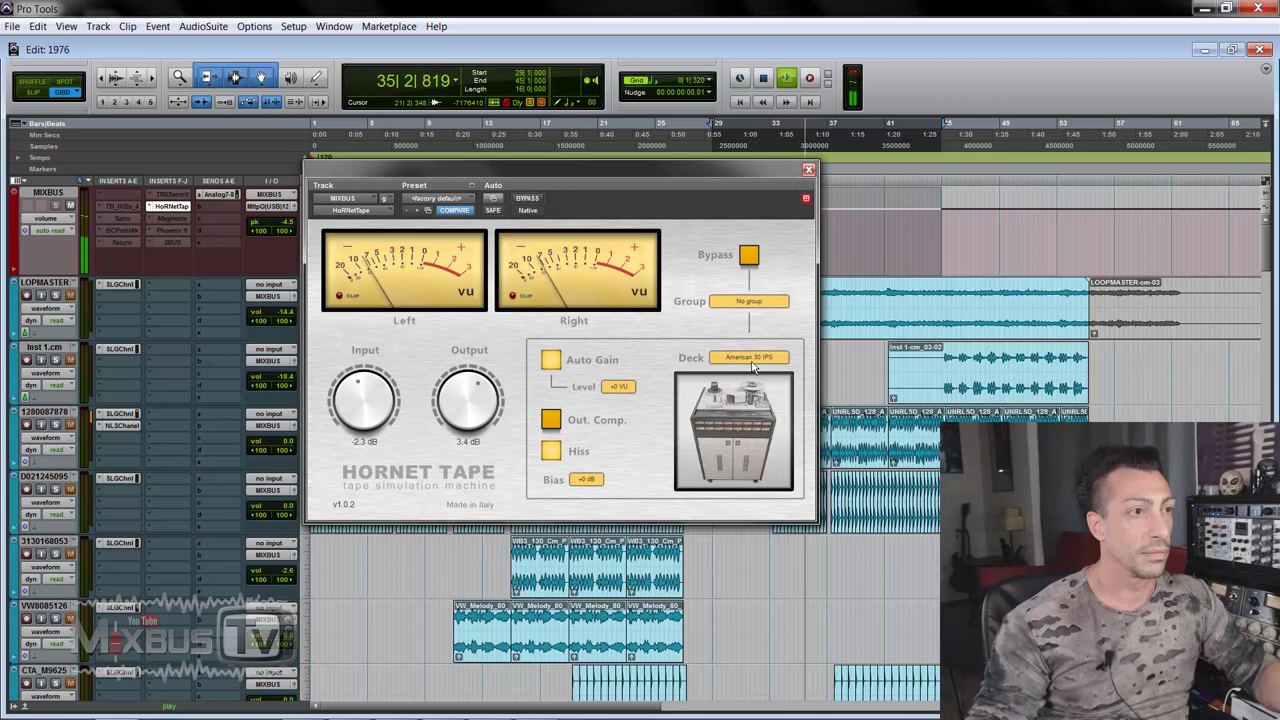
Audition the Swiss 15 IPS deck, stop playback, and review the other Deck models without changing the selection
click(770, 423)
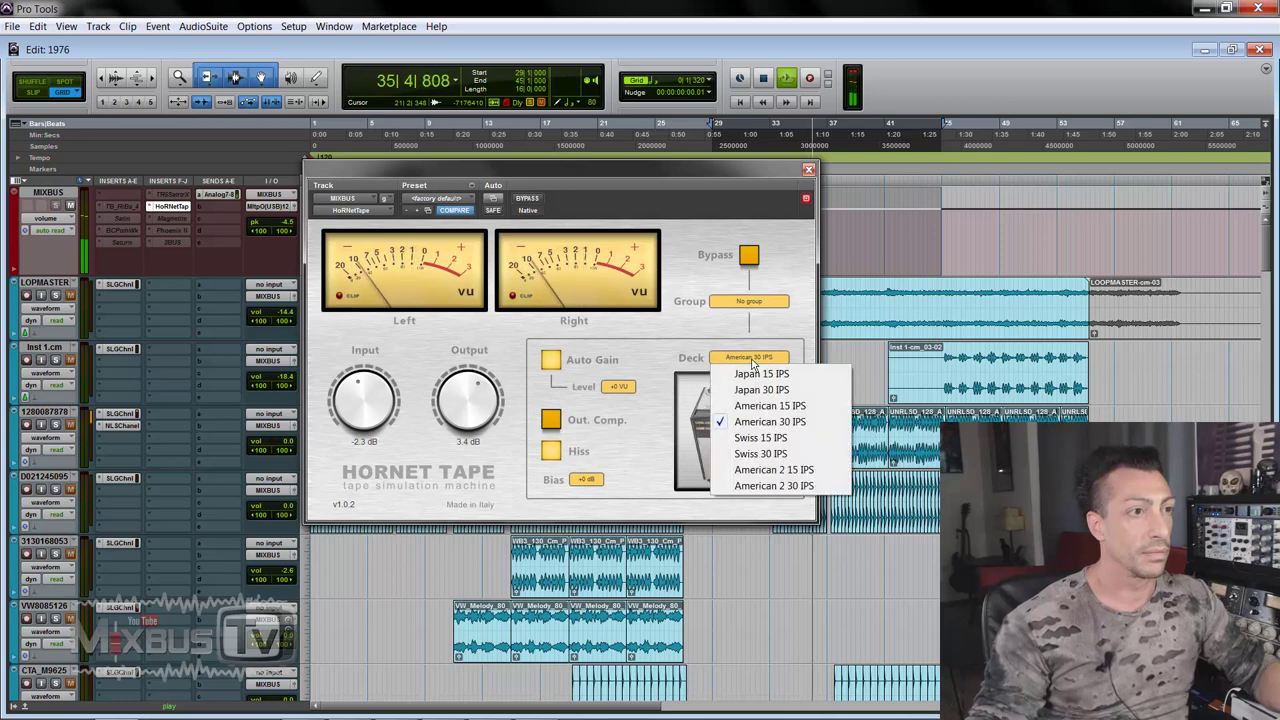
click(760, 437)
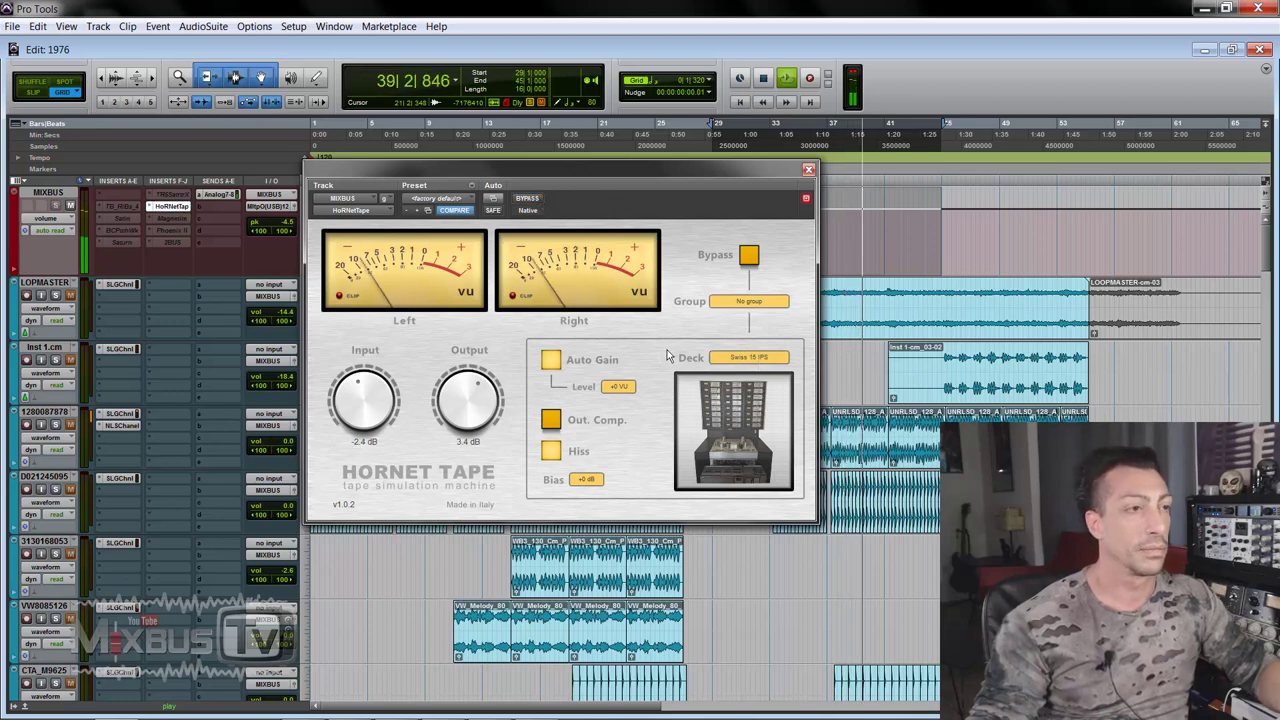
key(space)
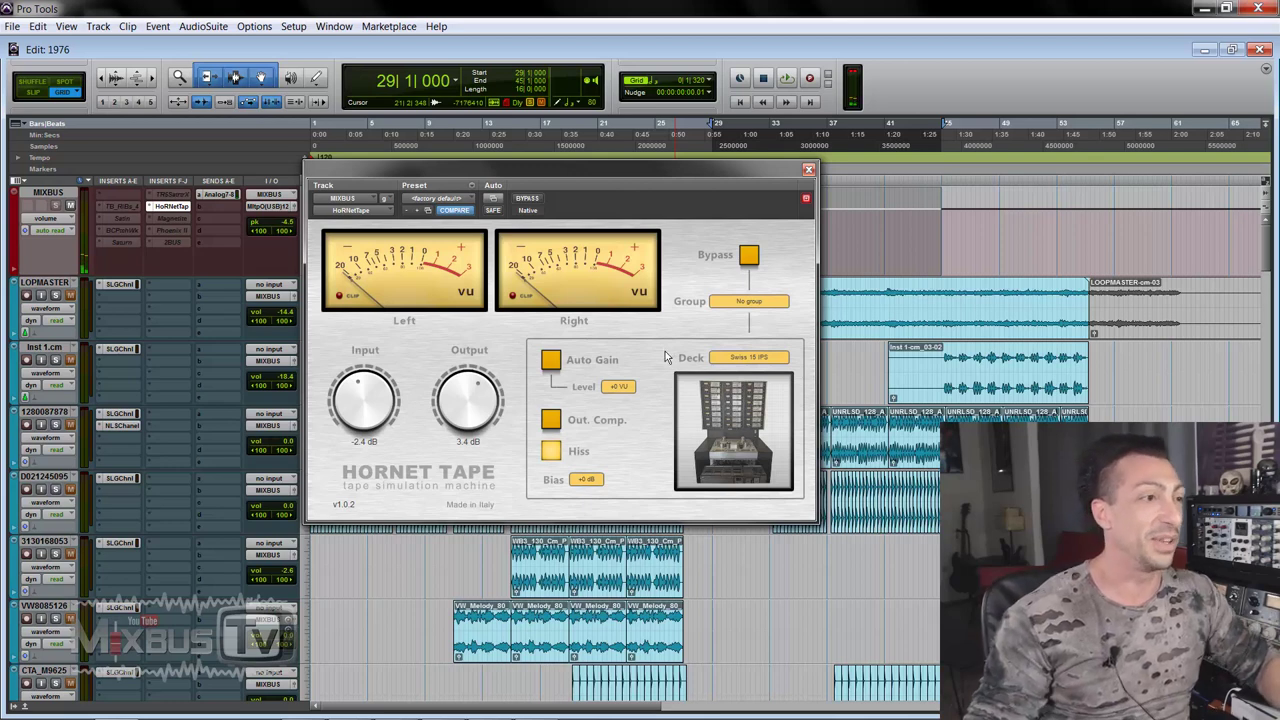
click(731, 360)
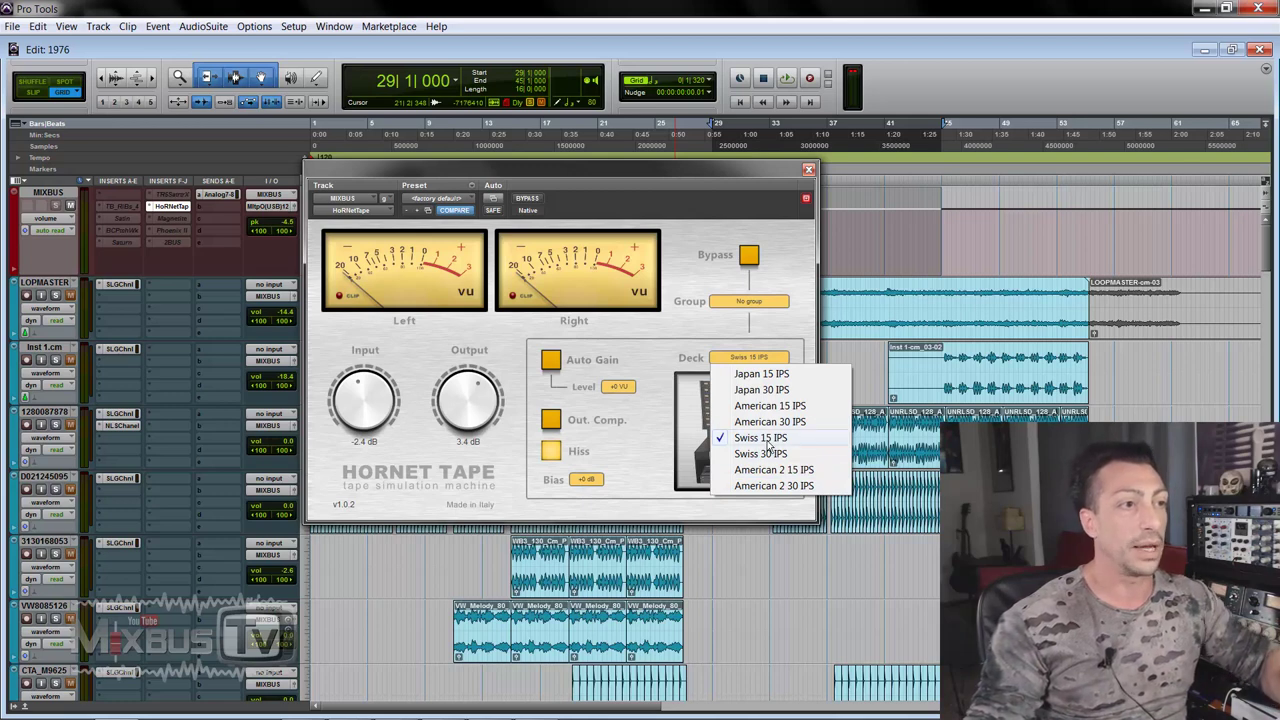
click(665, 356)
Play from bar 29, switch the deck to Swiss 30 IPS, and compare it against bypass
key(space)
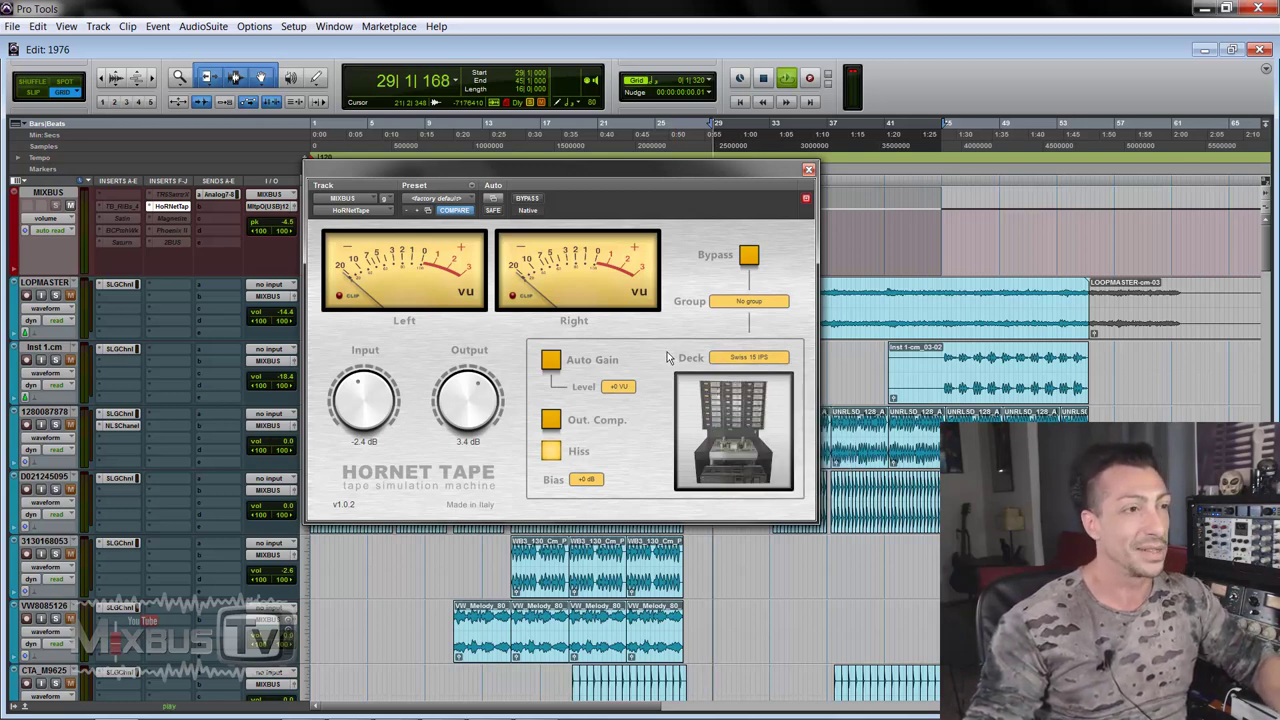
click(748, 358)
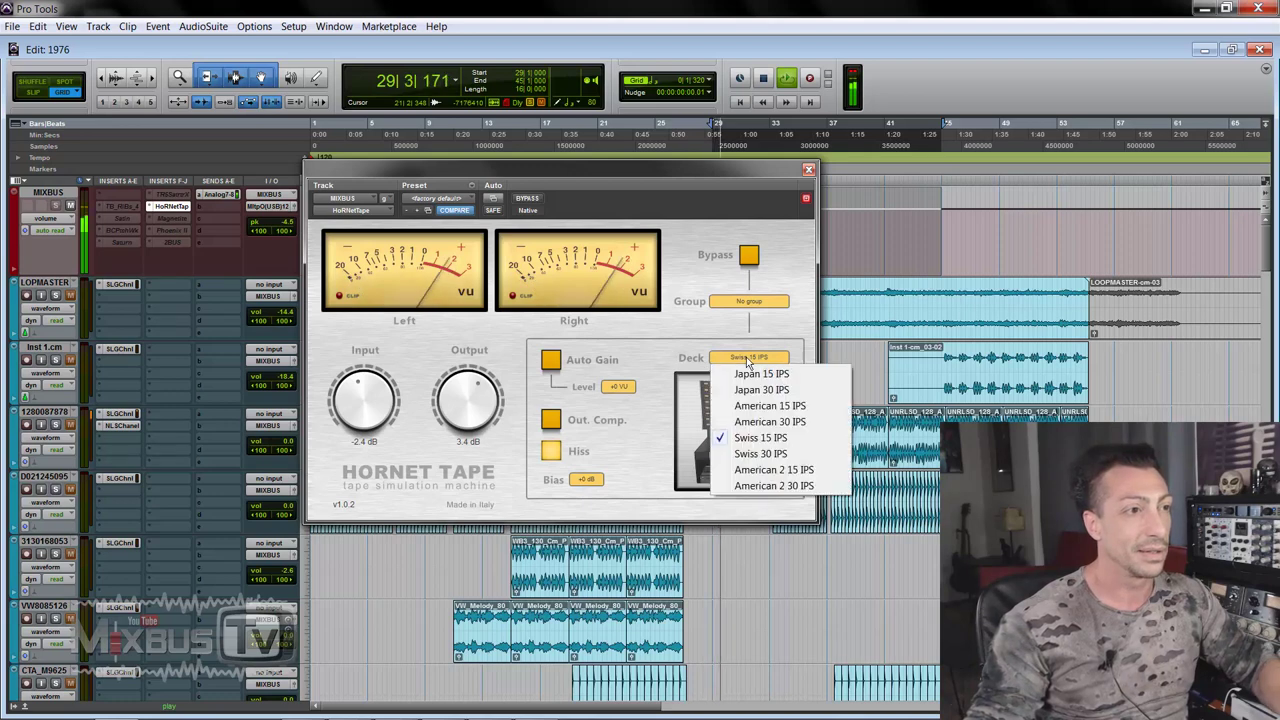
click(762, 454)
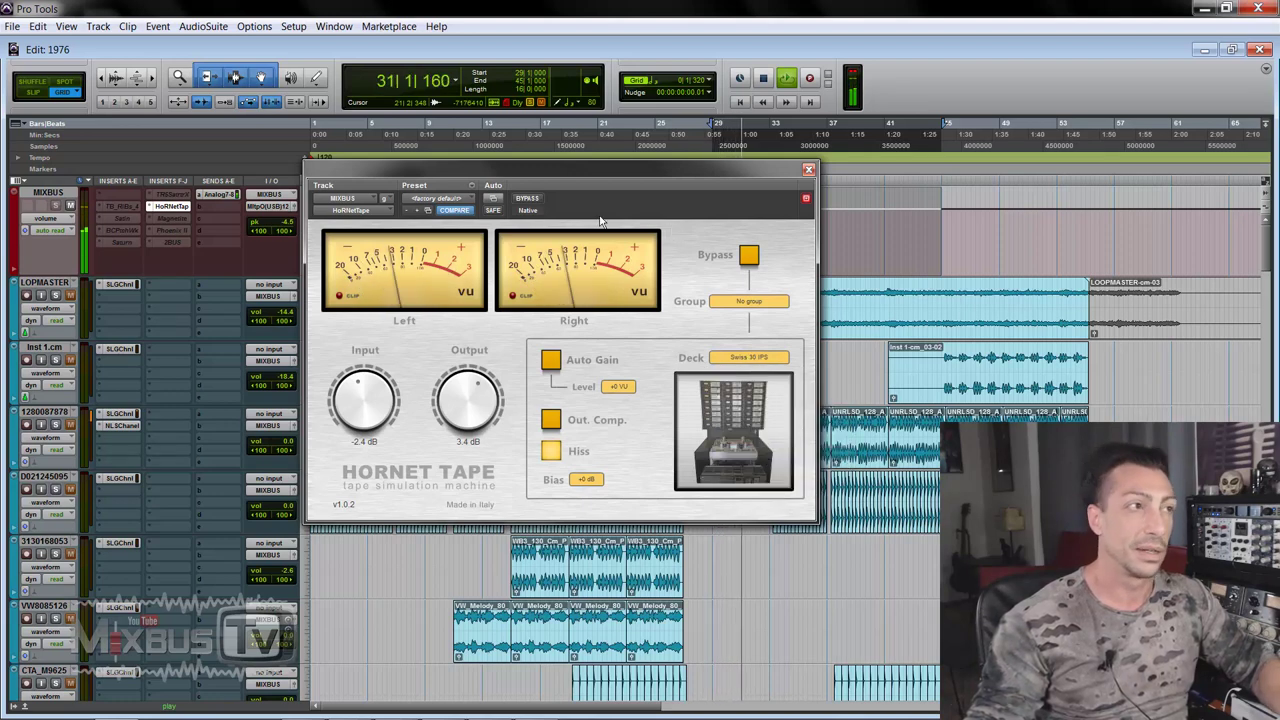
click(529, 200)
click(529, 199)
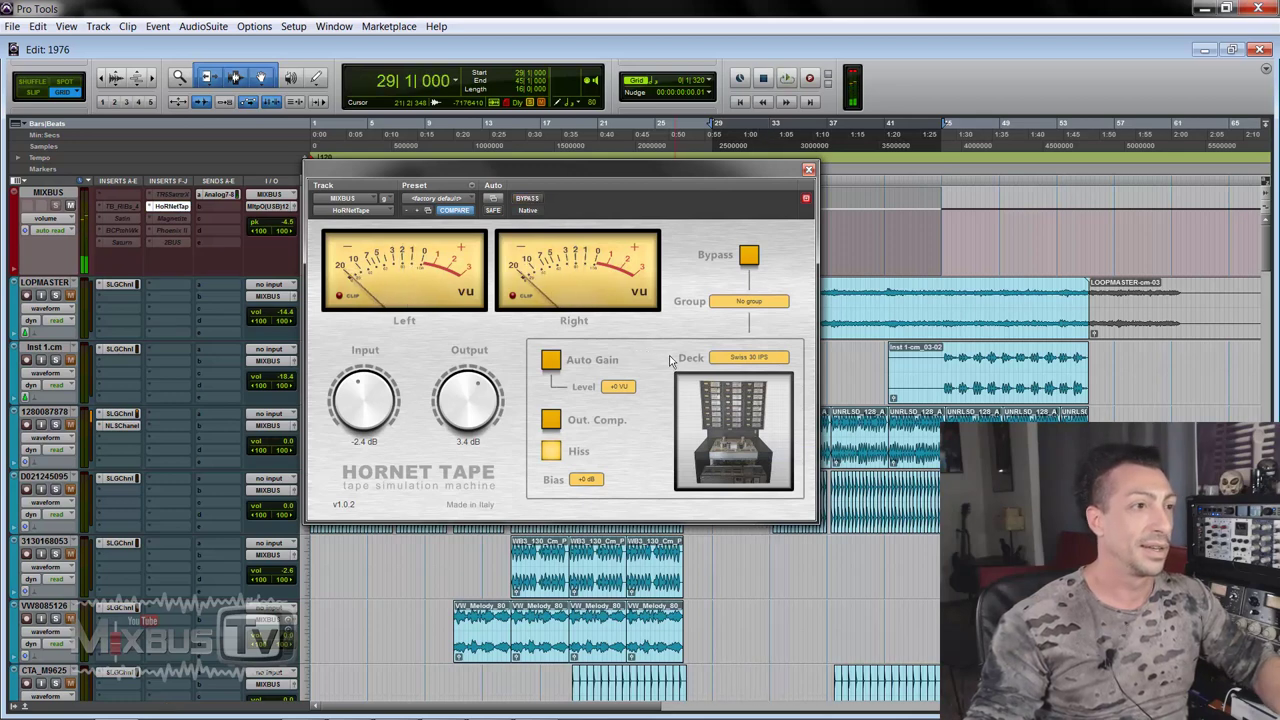
Set the deck to American 2 15 IPS and play the mix from bar 29
click(749, 360)
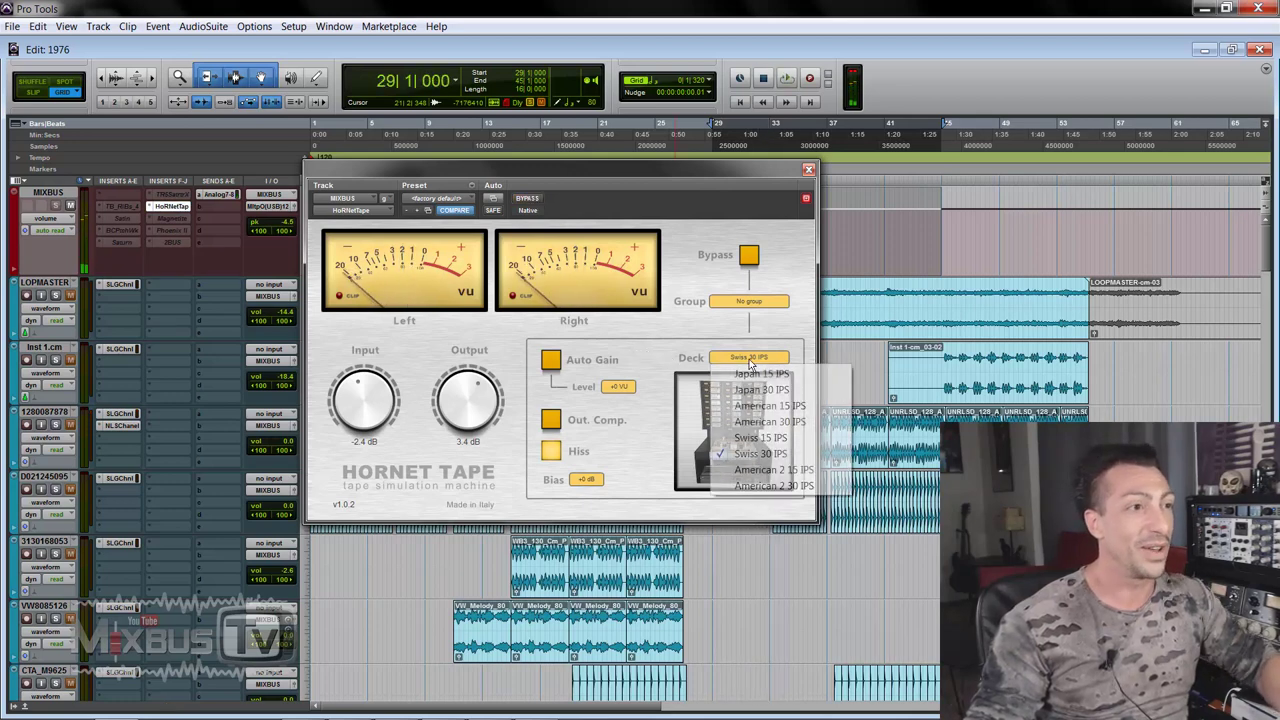
click(768, 470)
key(space)
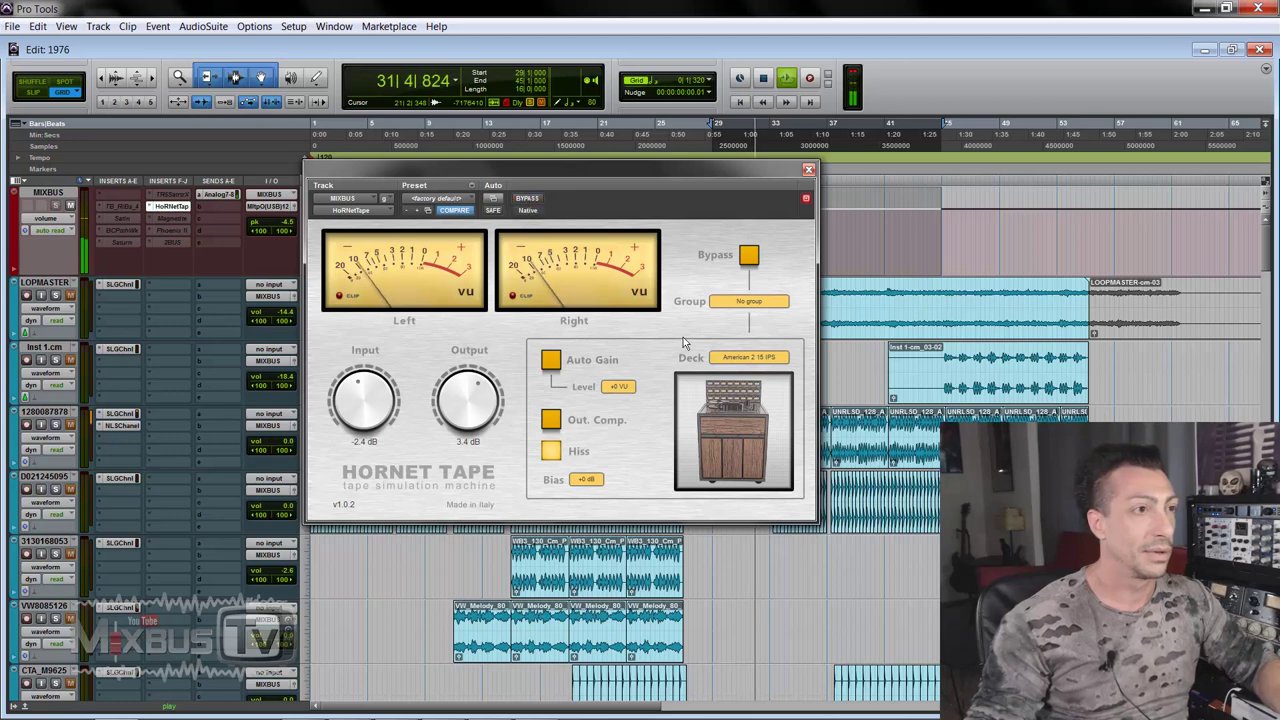
Switch the deck to American 2 30 IPS during playback and turn on Out. Comp
click(748, 357)
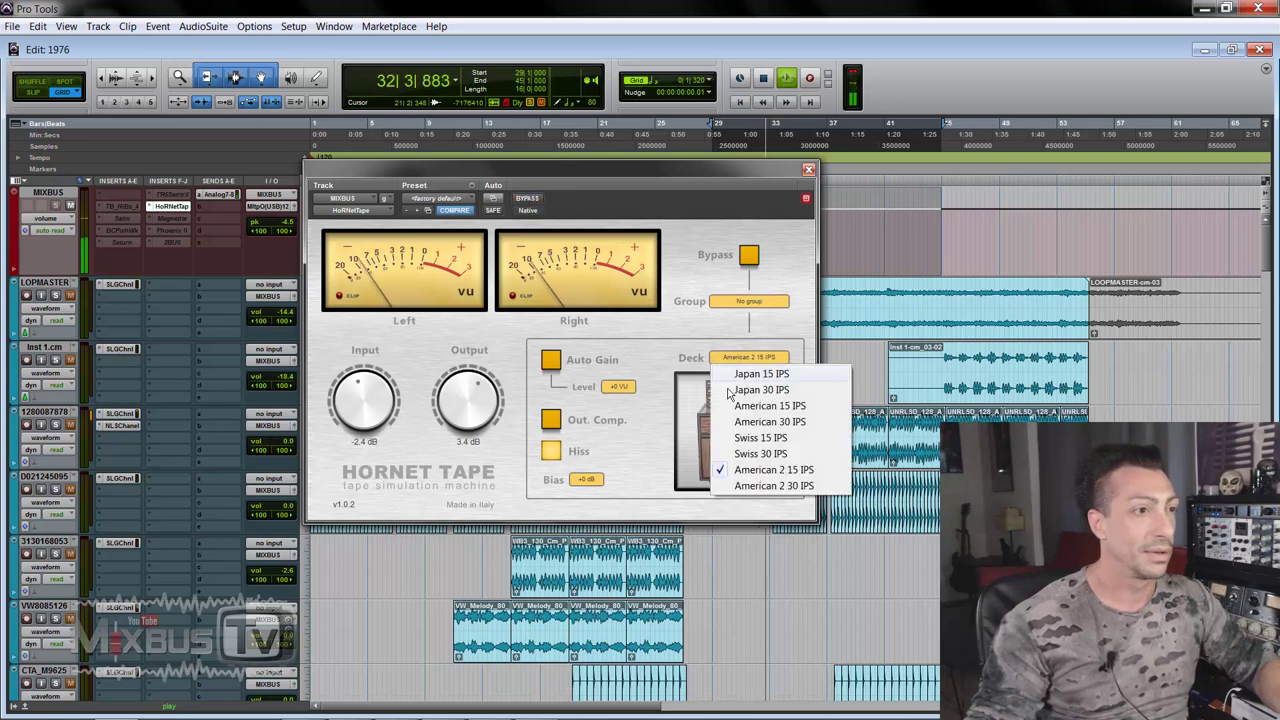
click(774, 485)
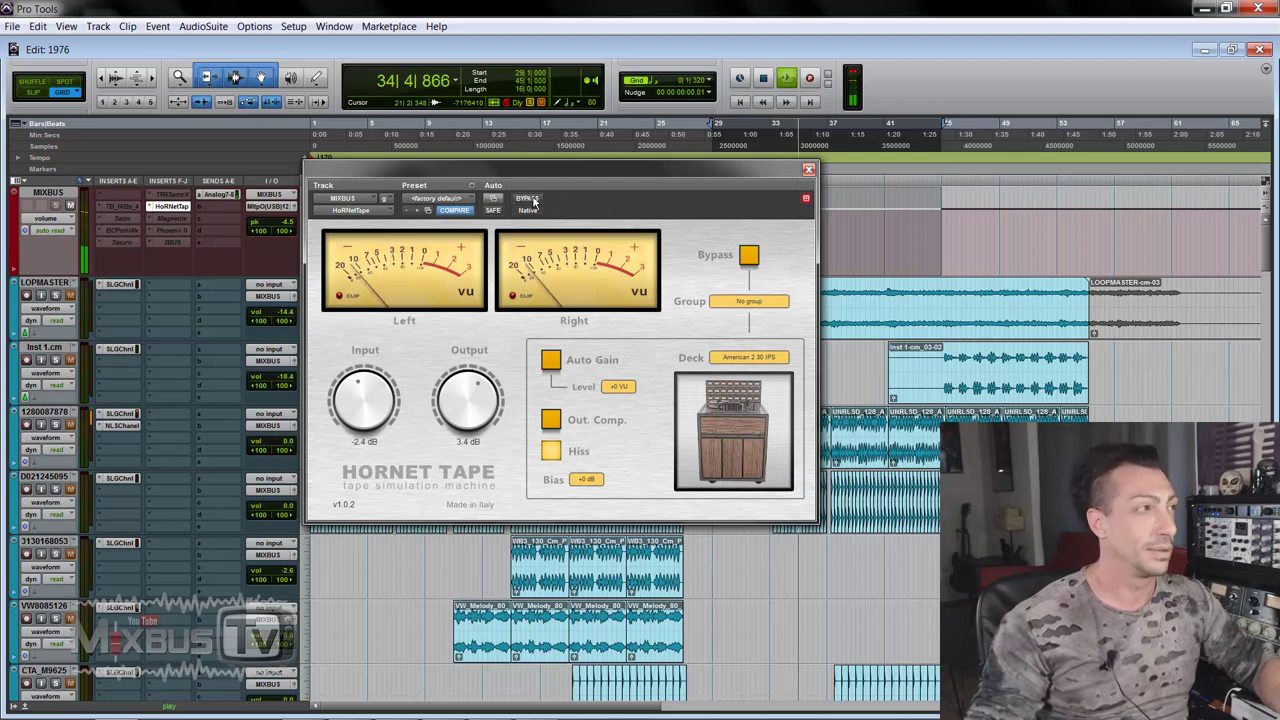
click(552, 421)
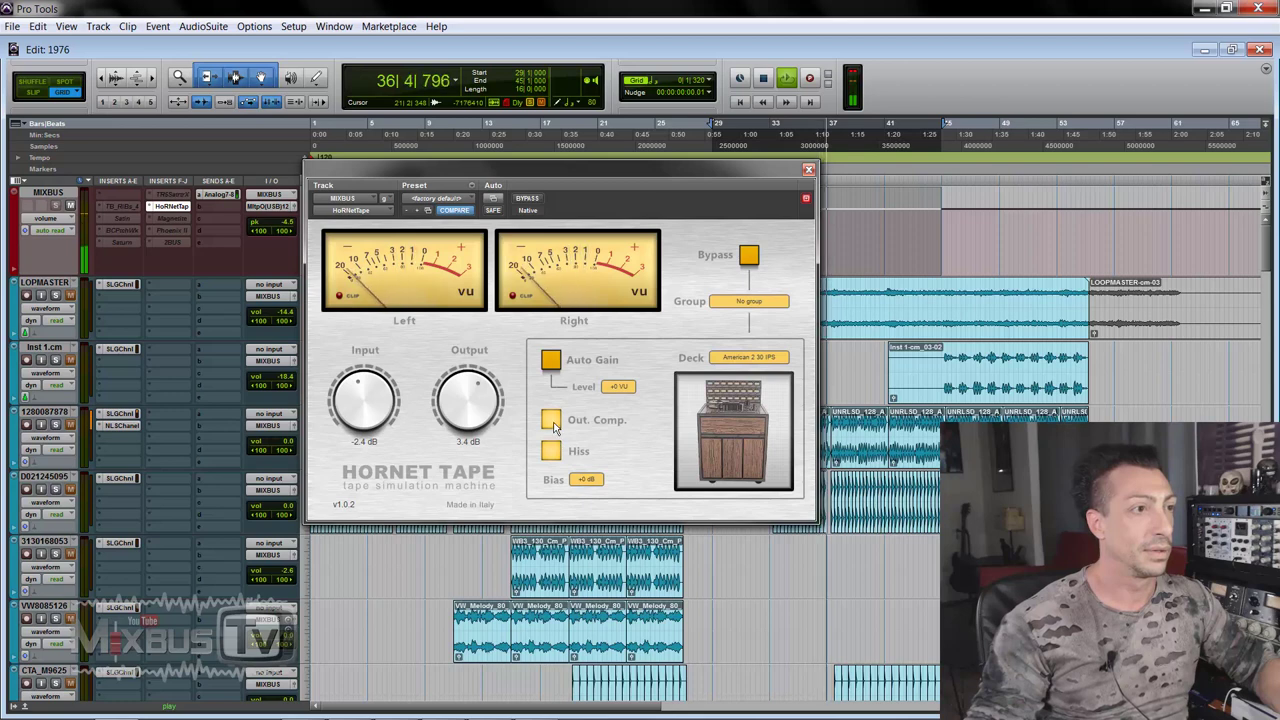
With the plugin bypassed, turn on Auto Gain and set the bias to +3 dB
click(527, 198)
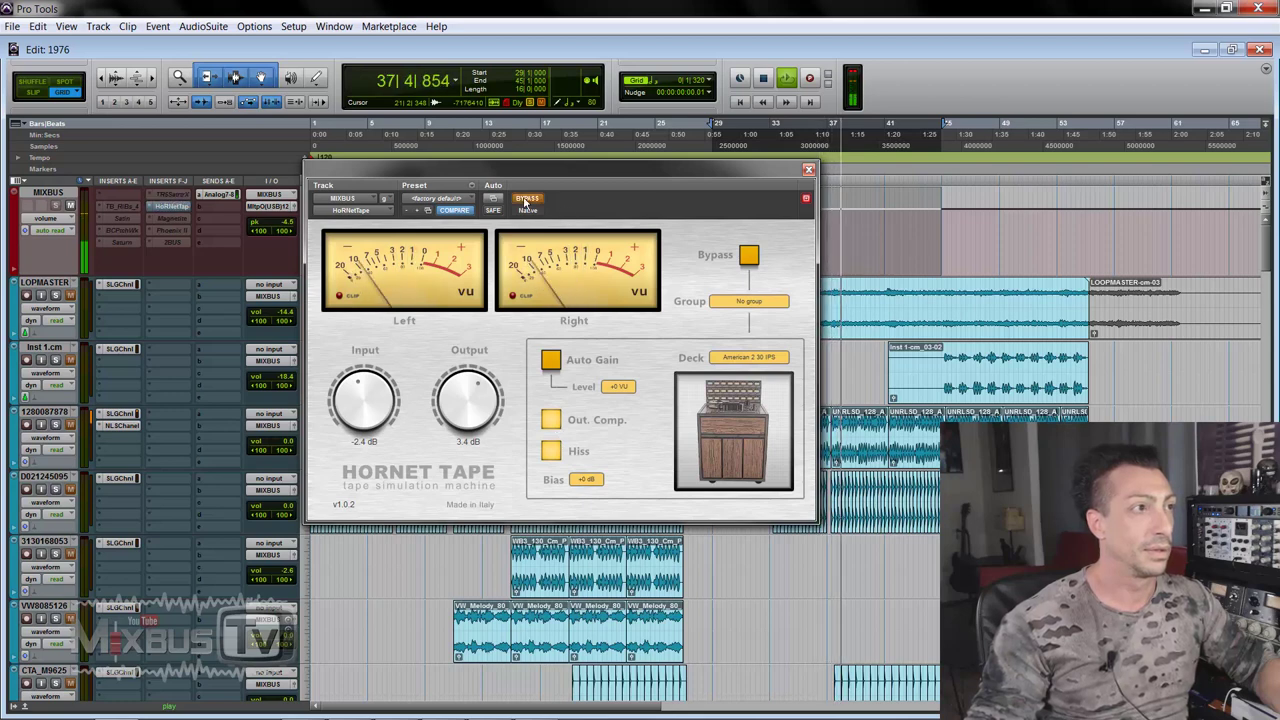
click(551, 360)
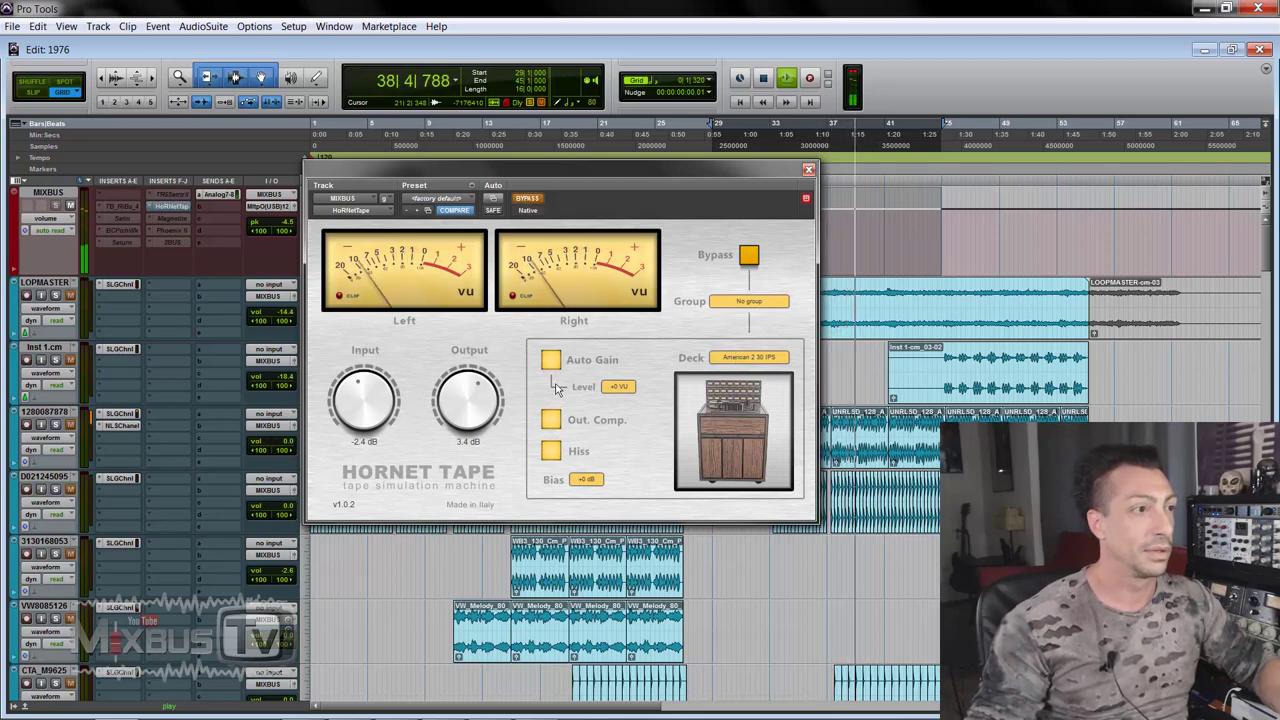
click(586, 479)
click(593, 511)
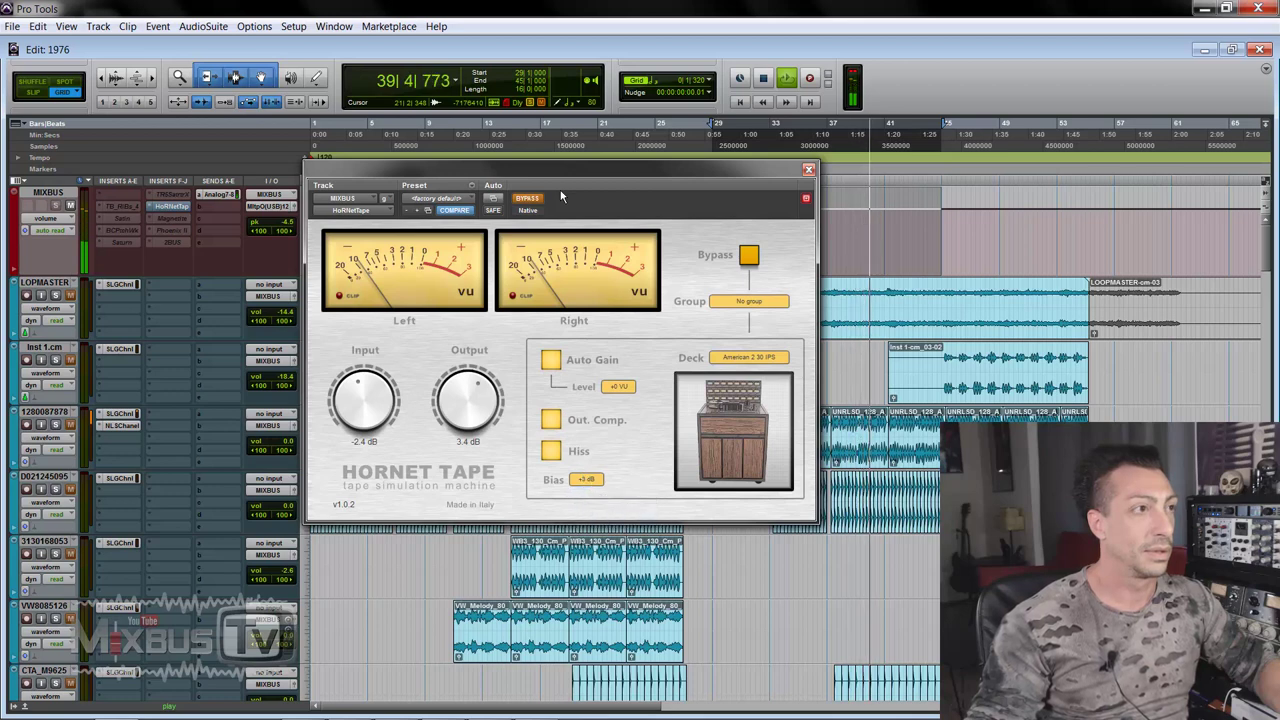
Take the plugin out of bypass, set the deck to Japan 15 IPS, and compare it against bypass during playback
click(527, 198)
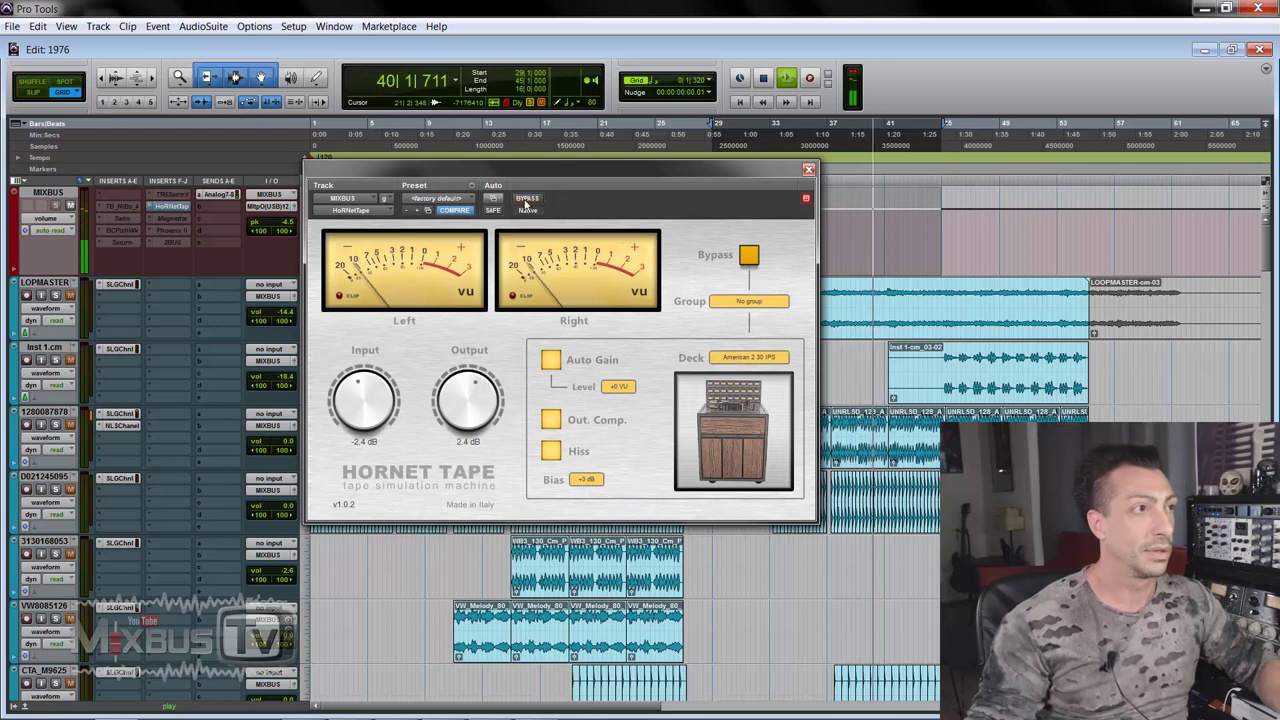
click(748, 357)
click(758, 374)
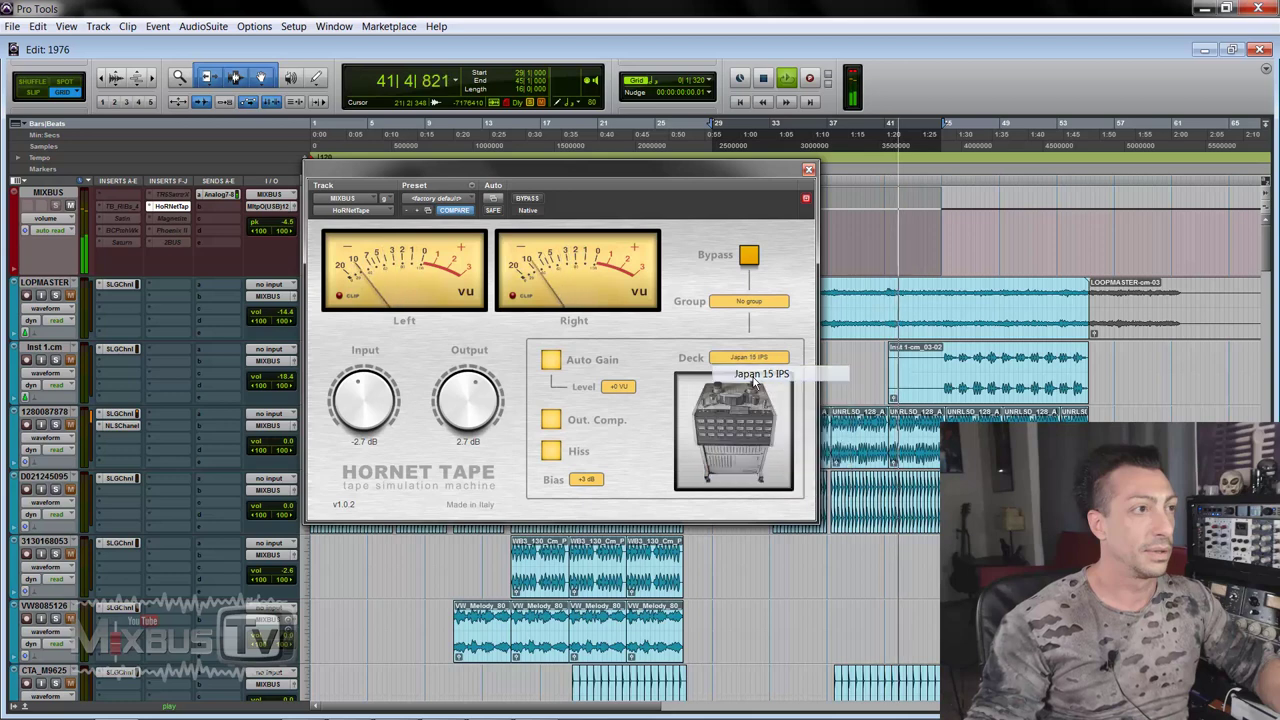
click(529, 199)
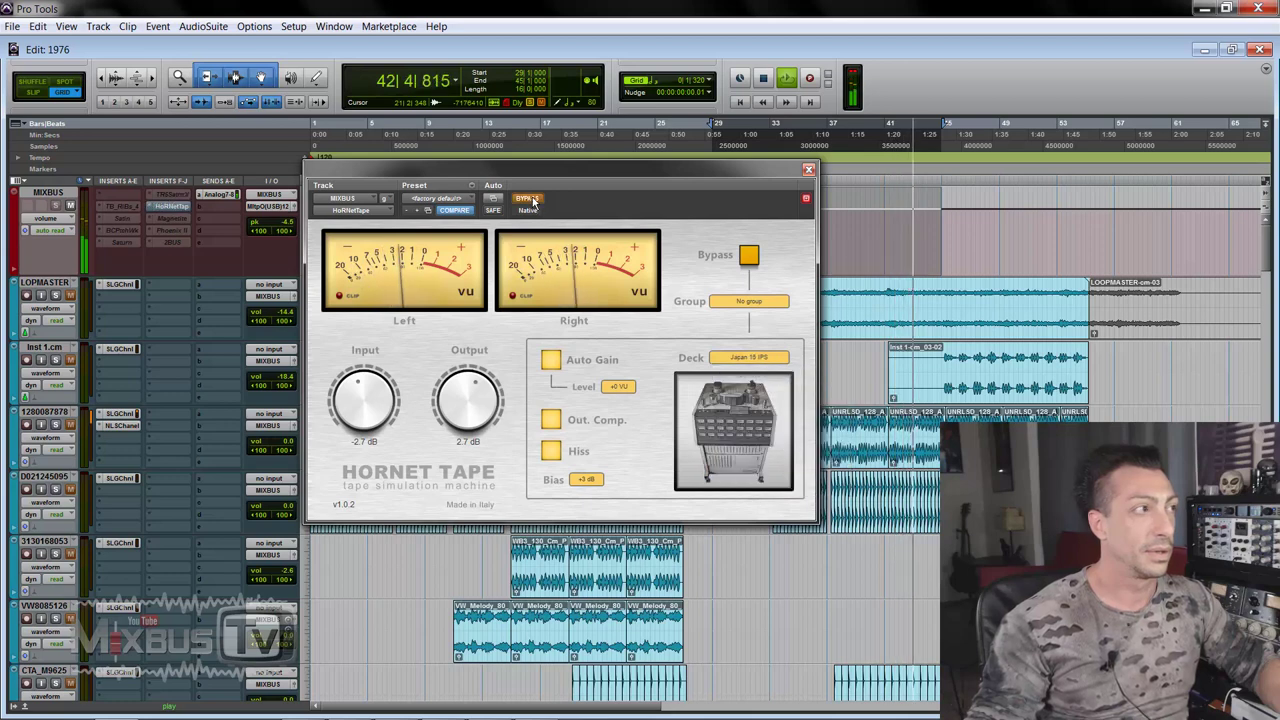
click(529, 199)
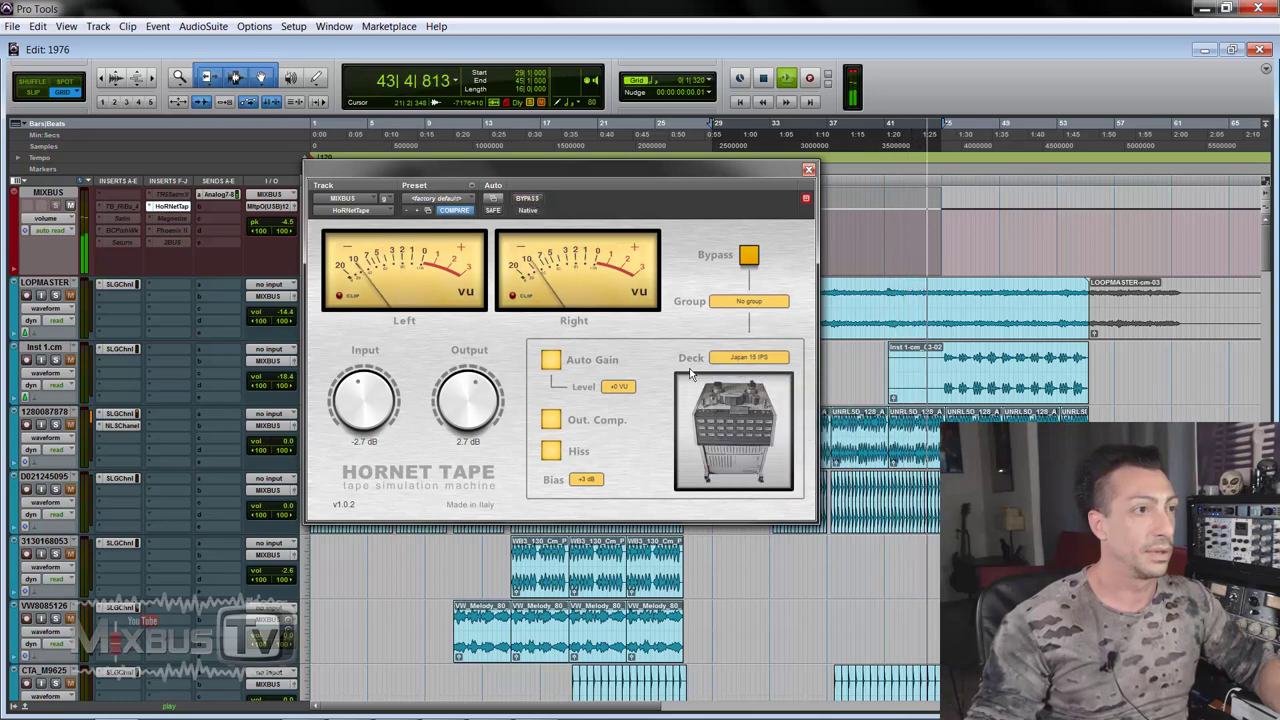
Set the deck to American 2 30 IPS with Auto Gain off, and raise the input to 5.1 dB before stopping playback
click(748, 357)
click(738, 487)
drag(453, 398, 458, 378)
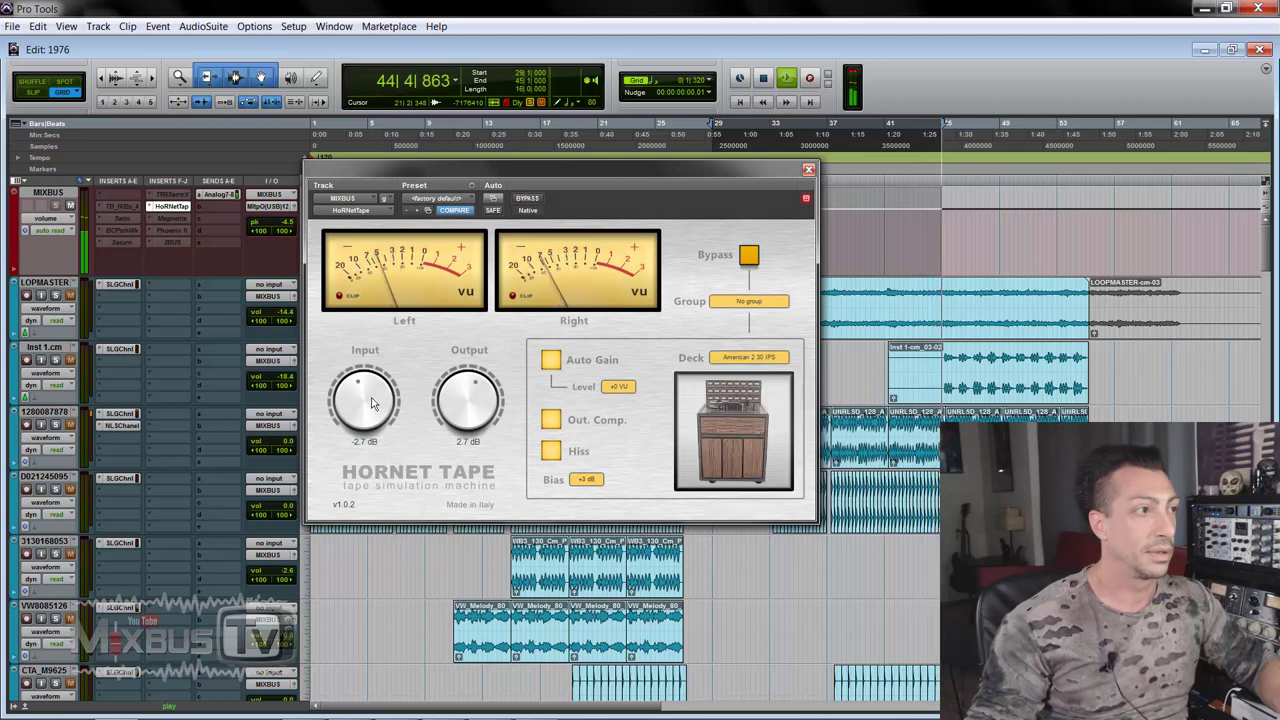
click(550, 361)
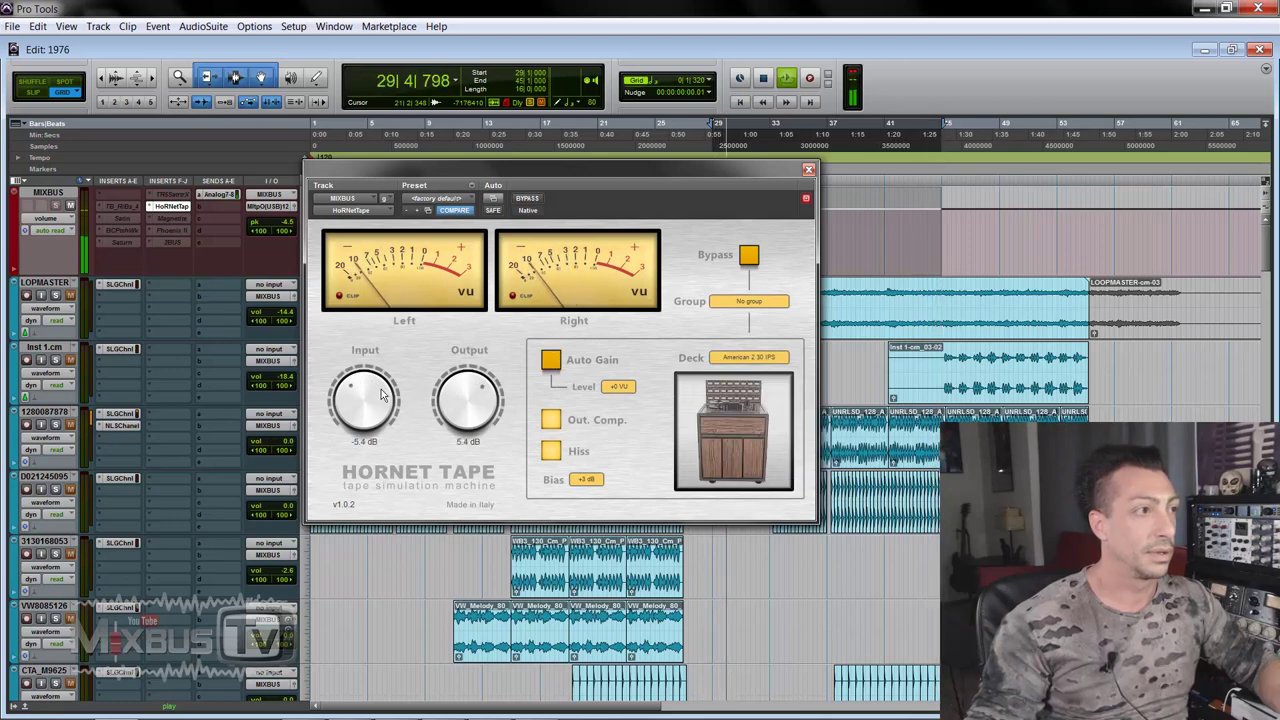
drag(365, 398, 398, 313)
key(space)
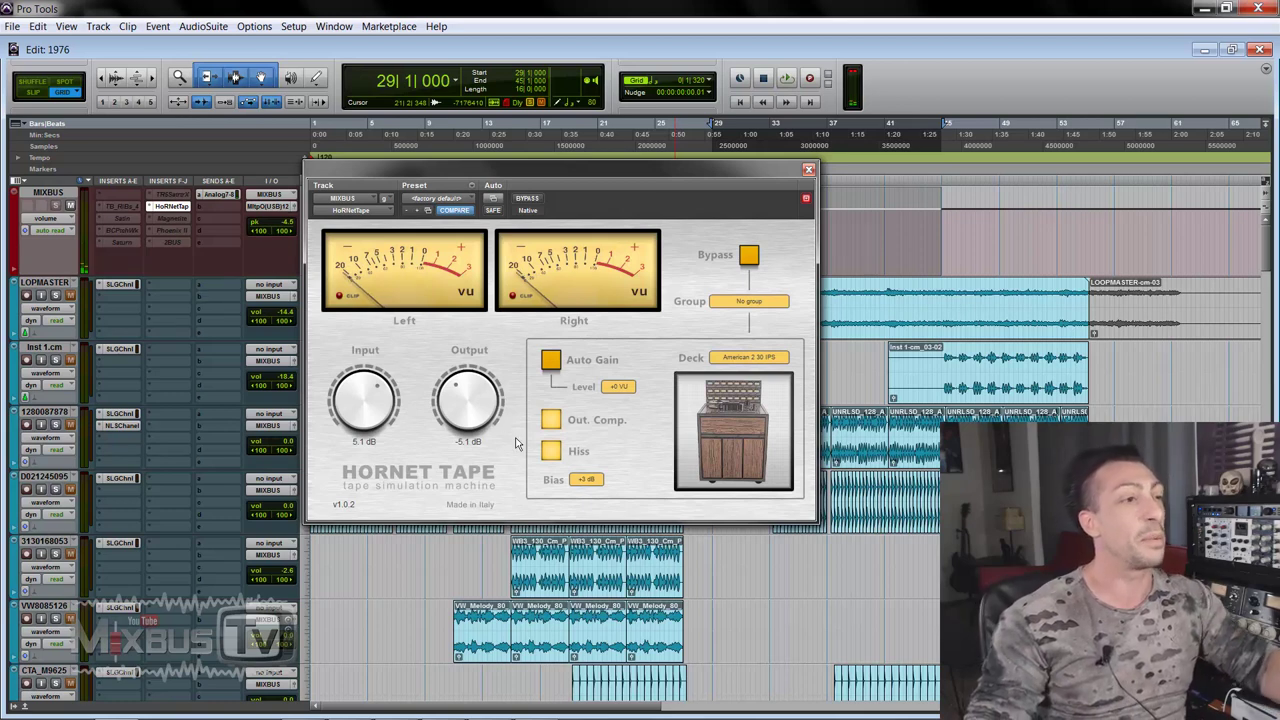
Look through the available bias options and tape deck models without changing the current selections
click(586, 480)
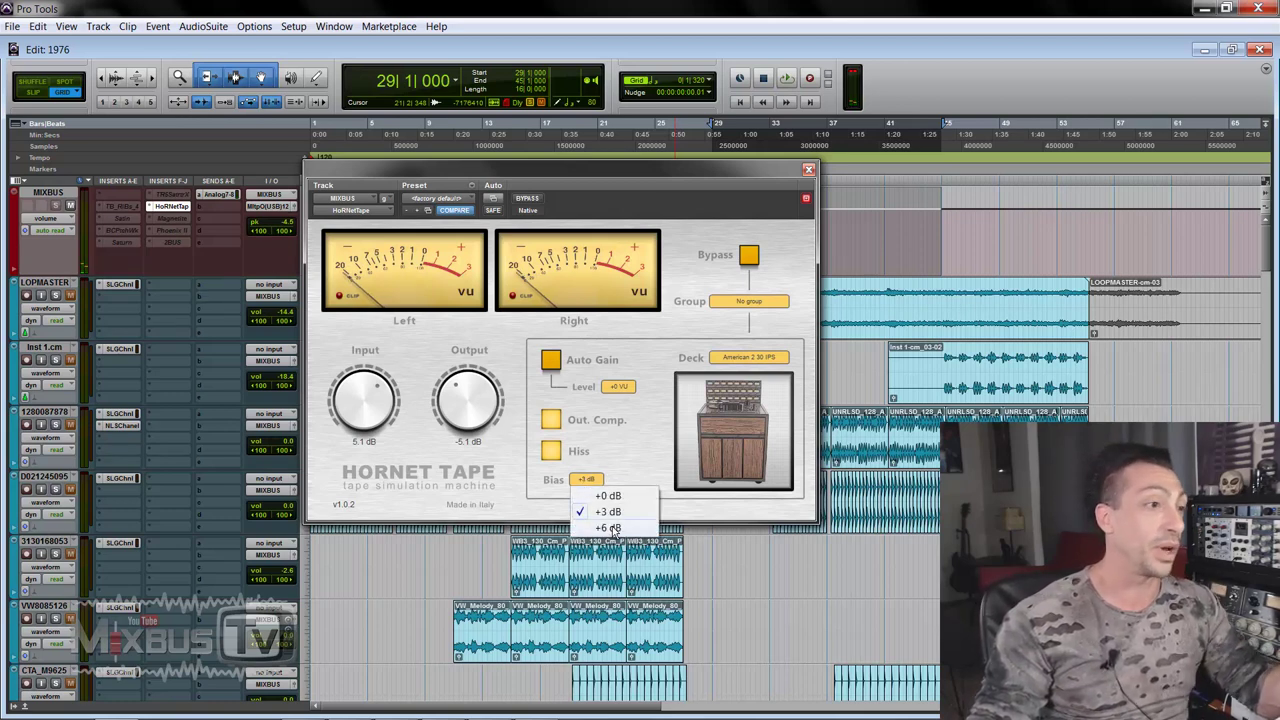
click(644, 463)
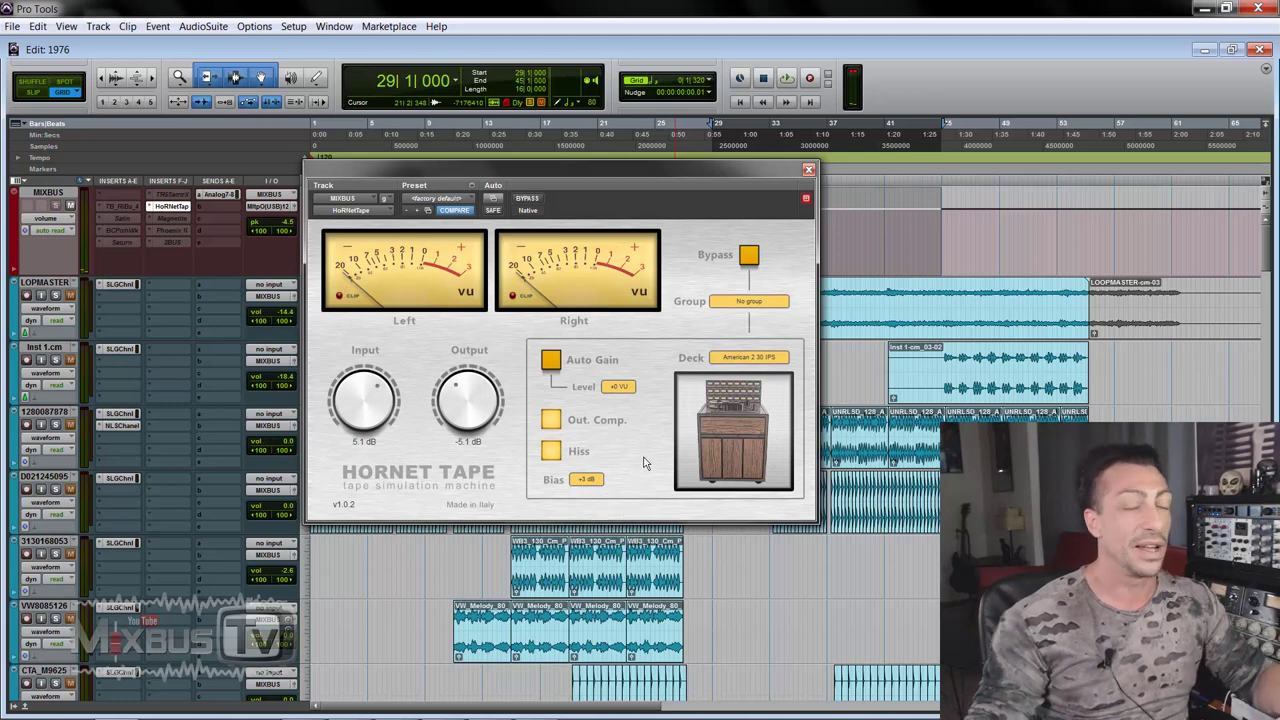
click(735, 360)
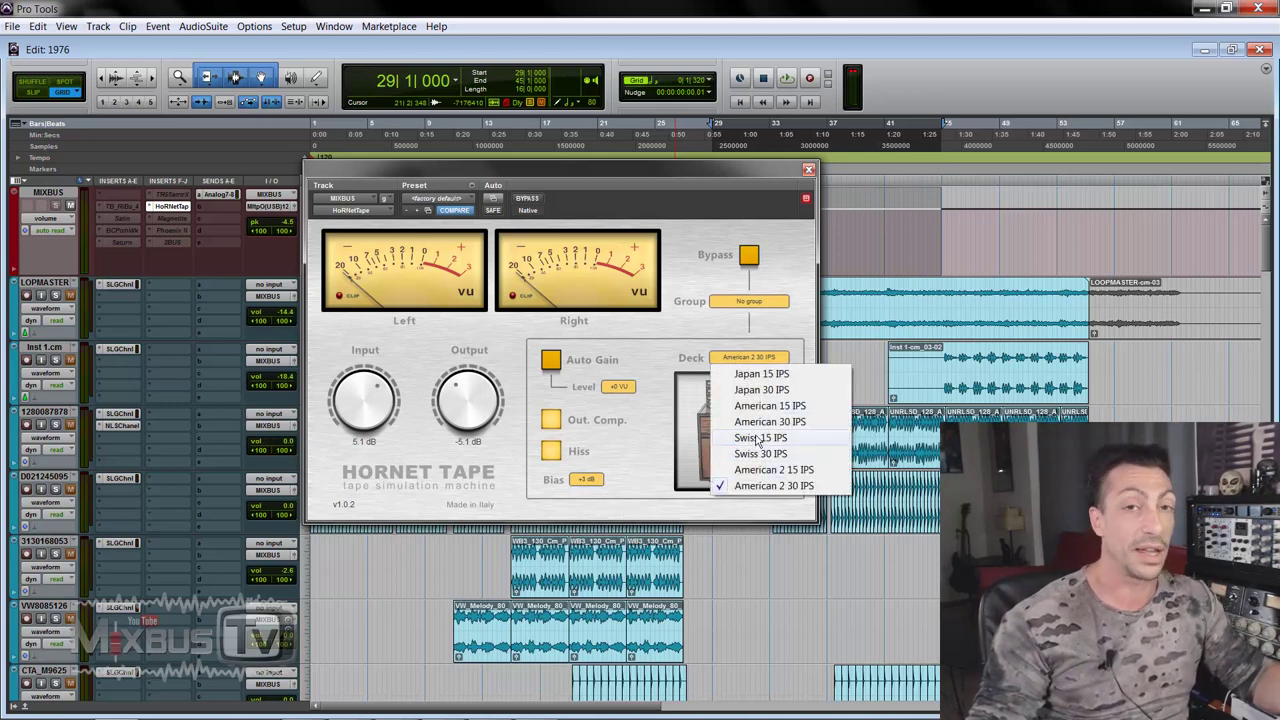
click(433, 358)
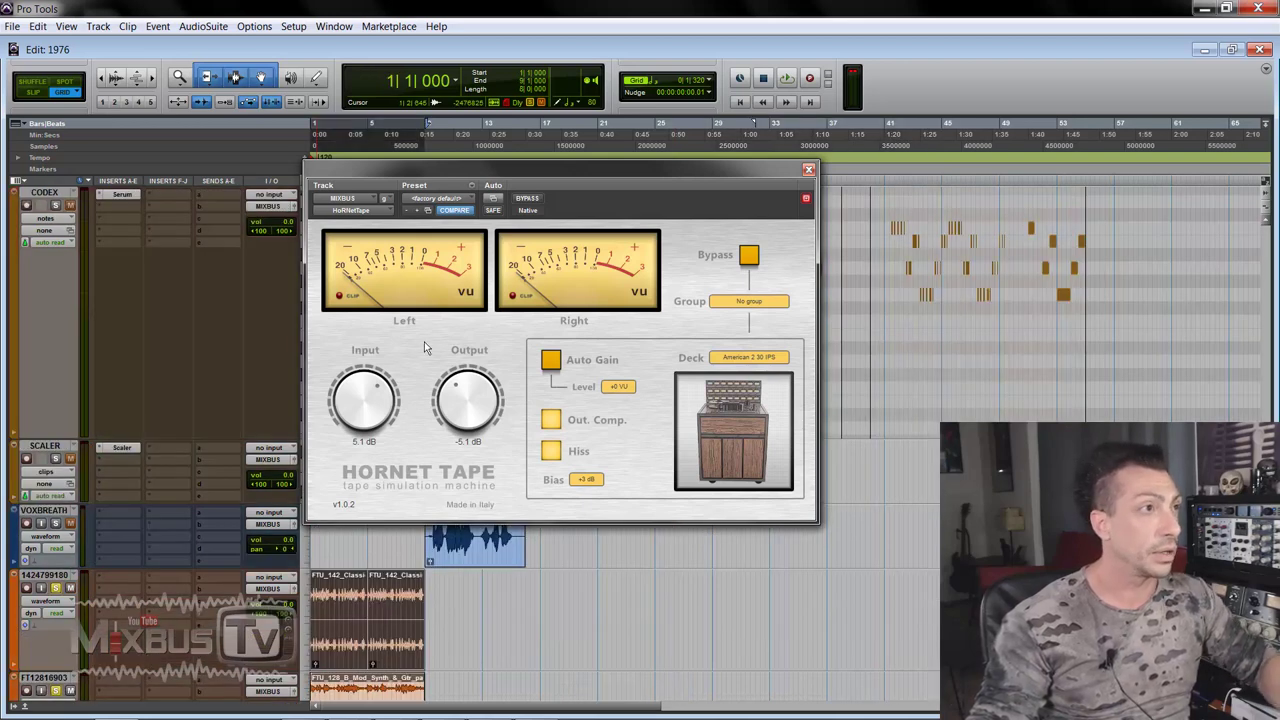
Play the session from bar 1 and compare the tape effect against bypass
key(space)
click(528, 199)
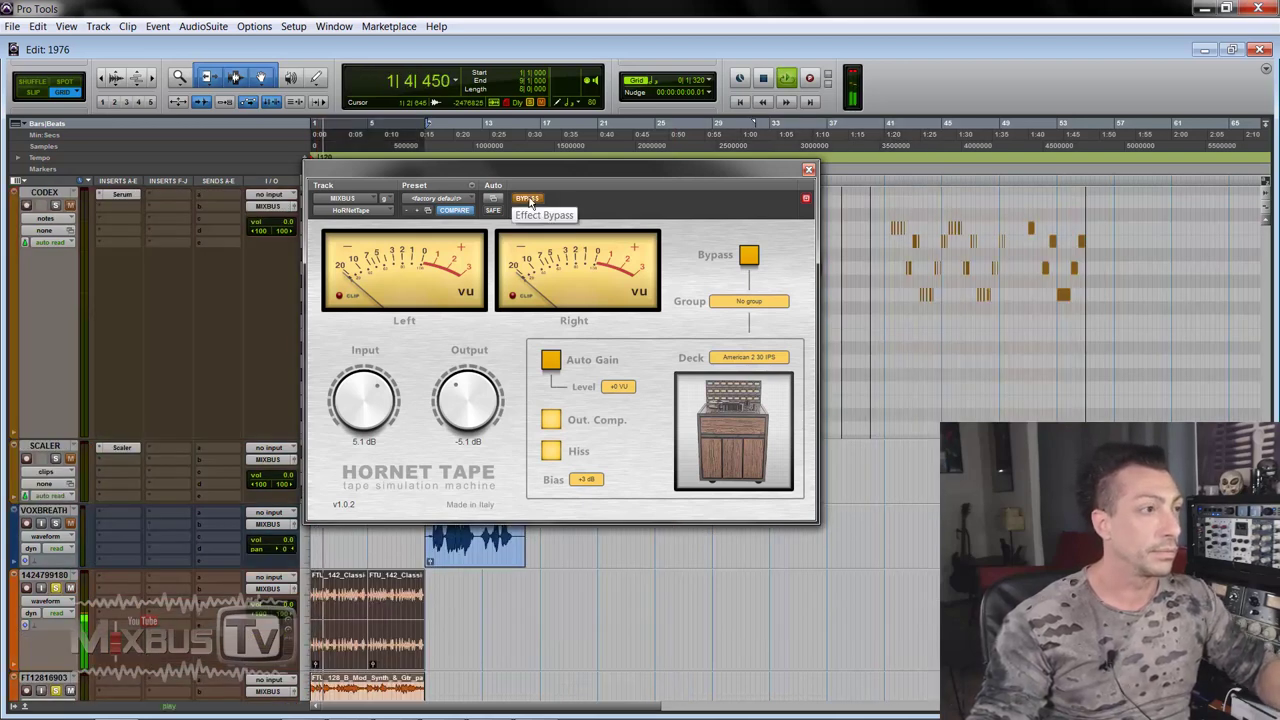
click(528, 199)
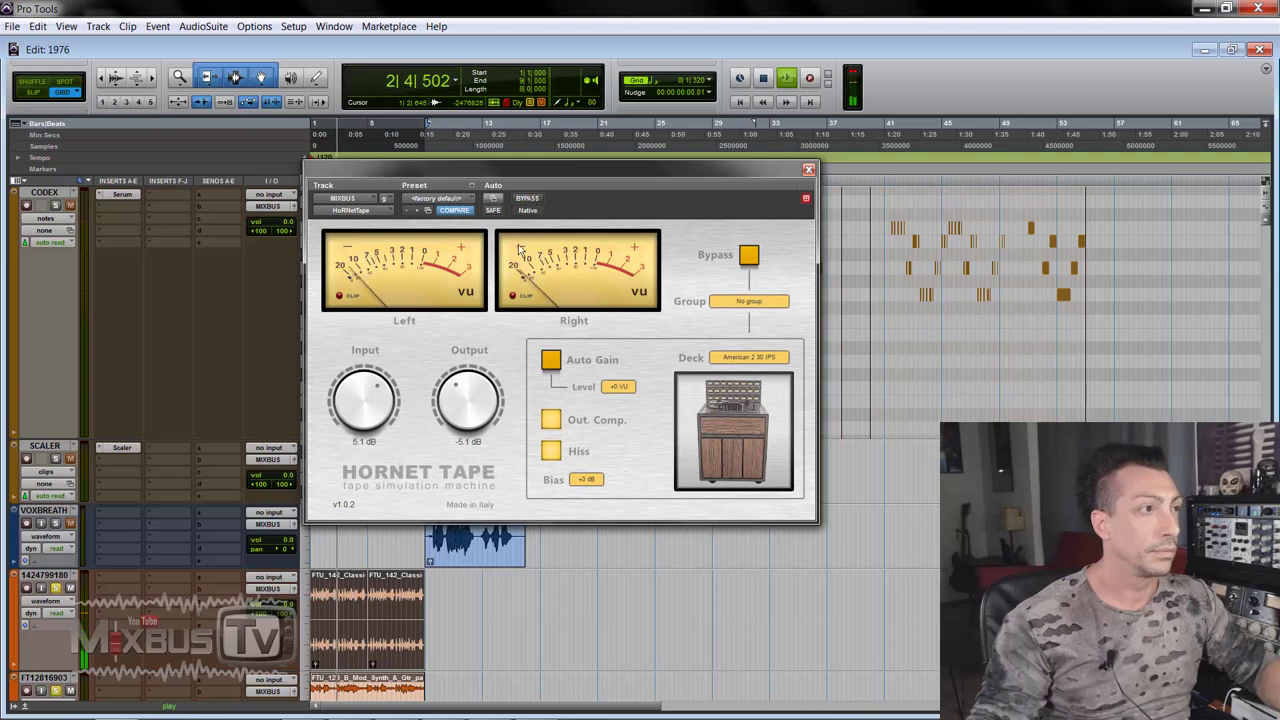
Try Auto Gain and Out. Comp. on and off, ending with only Out. Comp. on and the input at 5.8 dB
drag(366, 422, 369, 418)
click(551, 420)
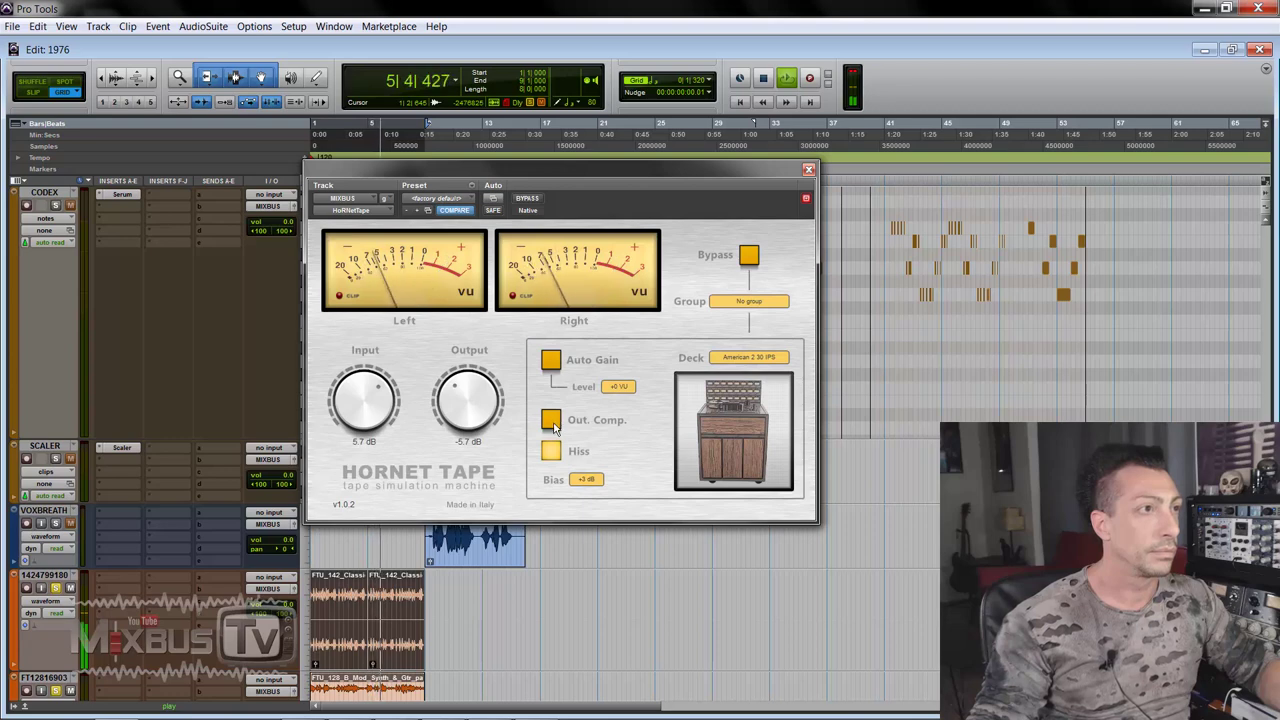
click(552, 422)
click(551, 422)
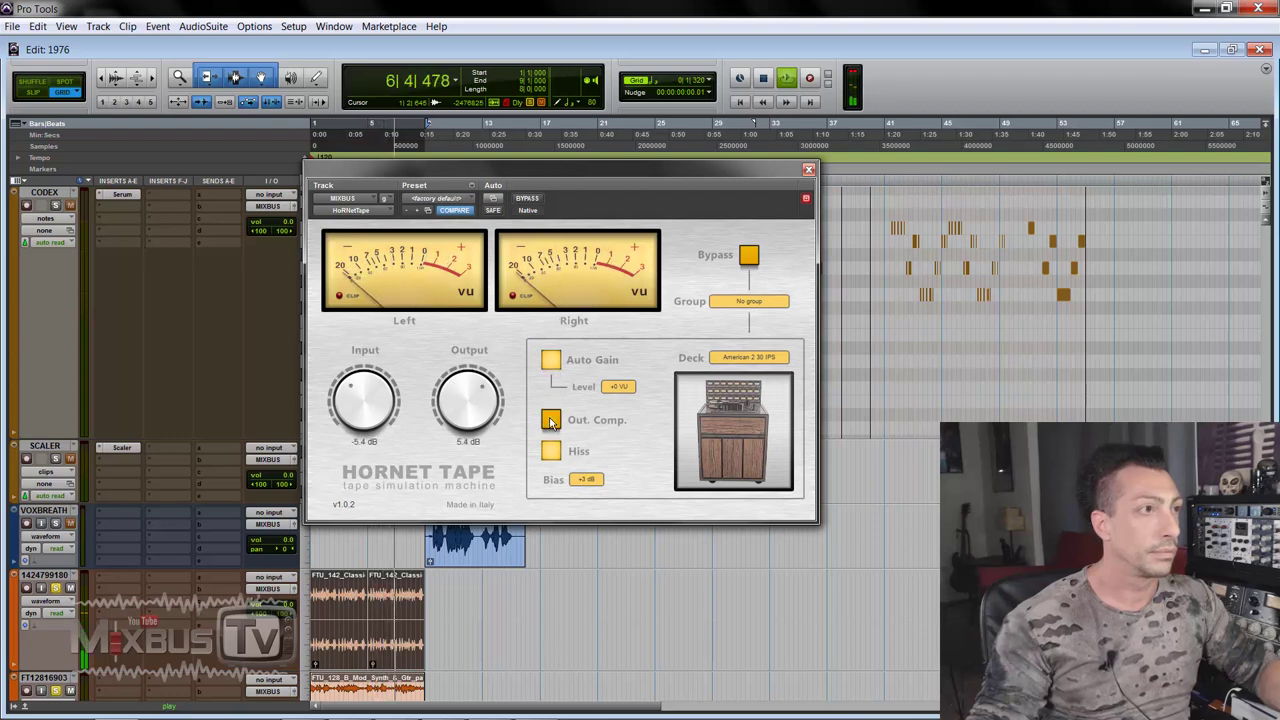
click(551, 361)
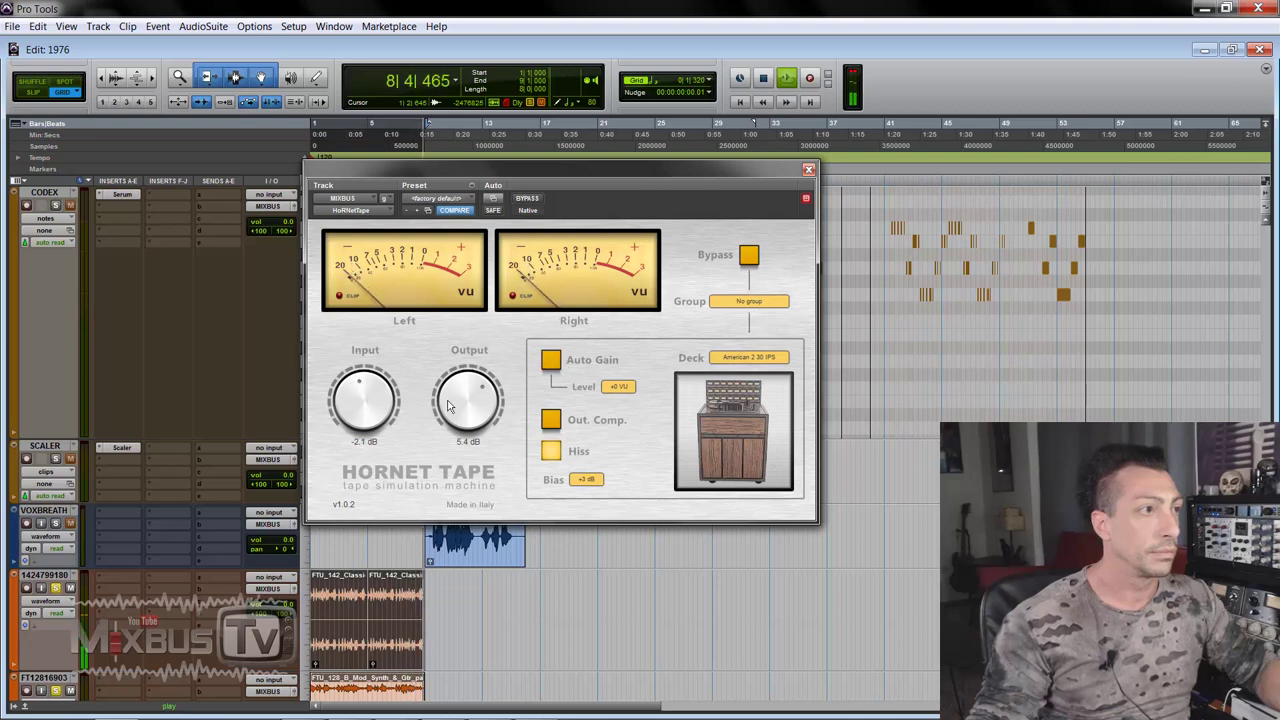
click(546, 420)
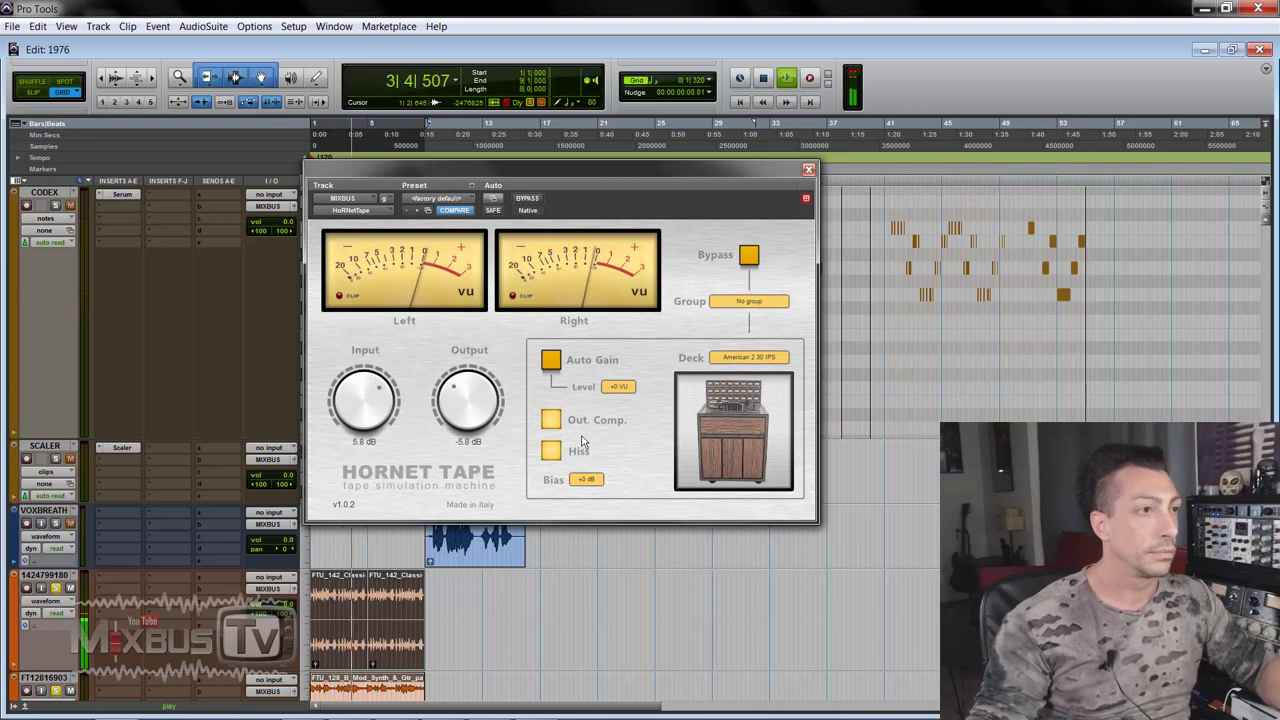
Set the deck to Japan 15 IPS with the bias at +0 dB, and compare it against bypass
click(748, 357)
click(760, 371)
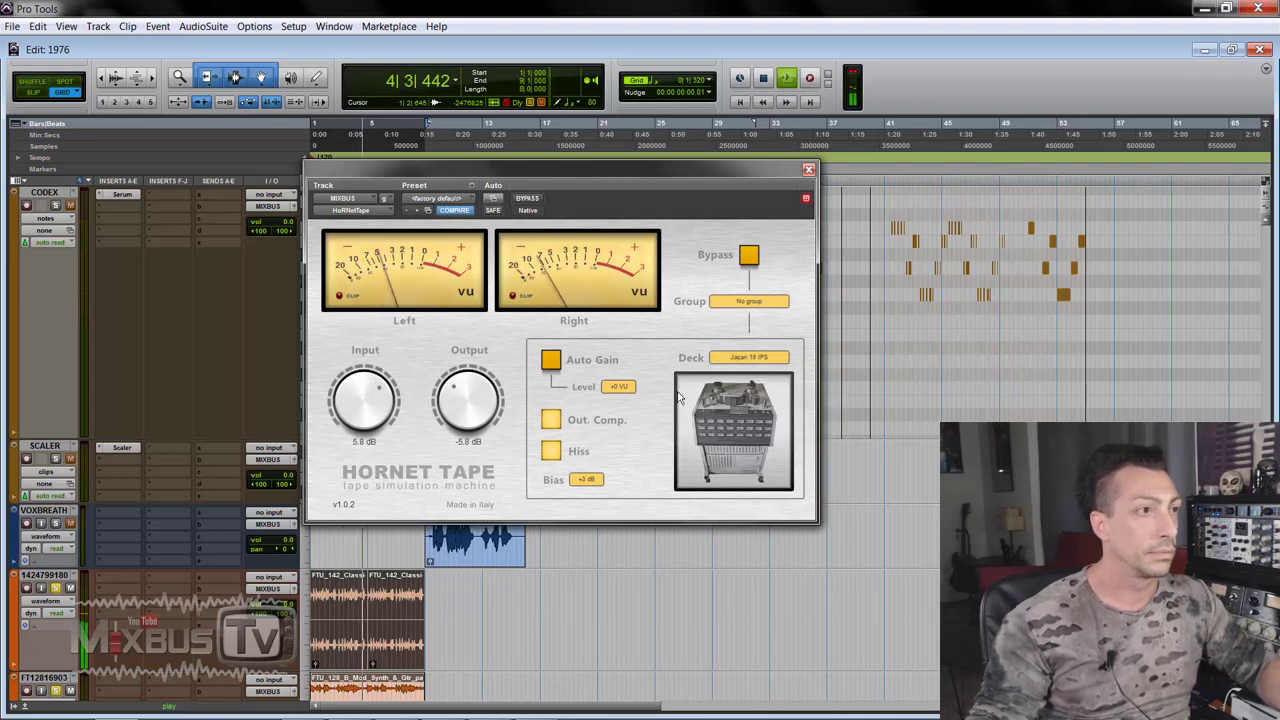
click(585, 479)
click(598, 523)
click(527, 198)
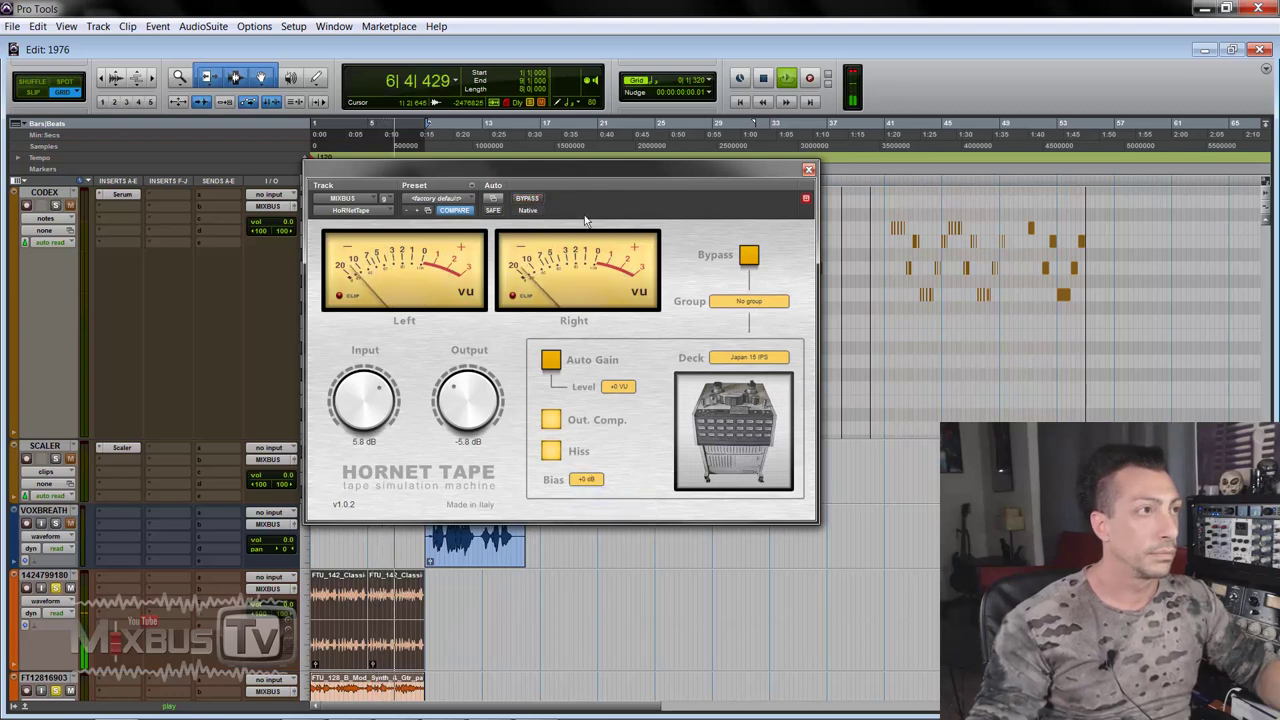
Audition the Japan 30 IPS, American 15 IPS and American 30 IPS decks in turn, comparing the last one against bypass
click(763, 357)
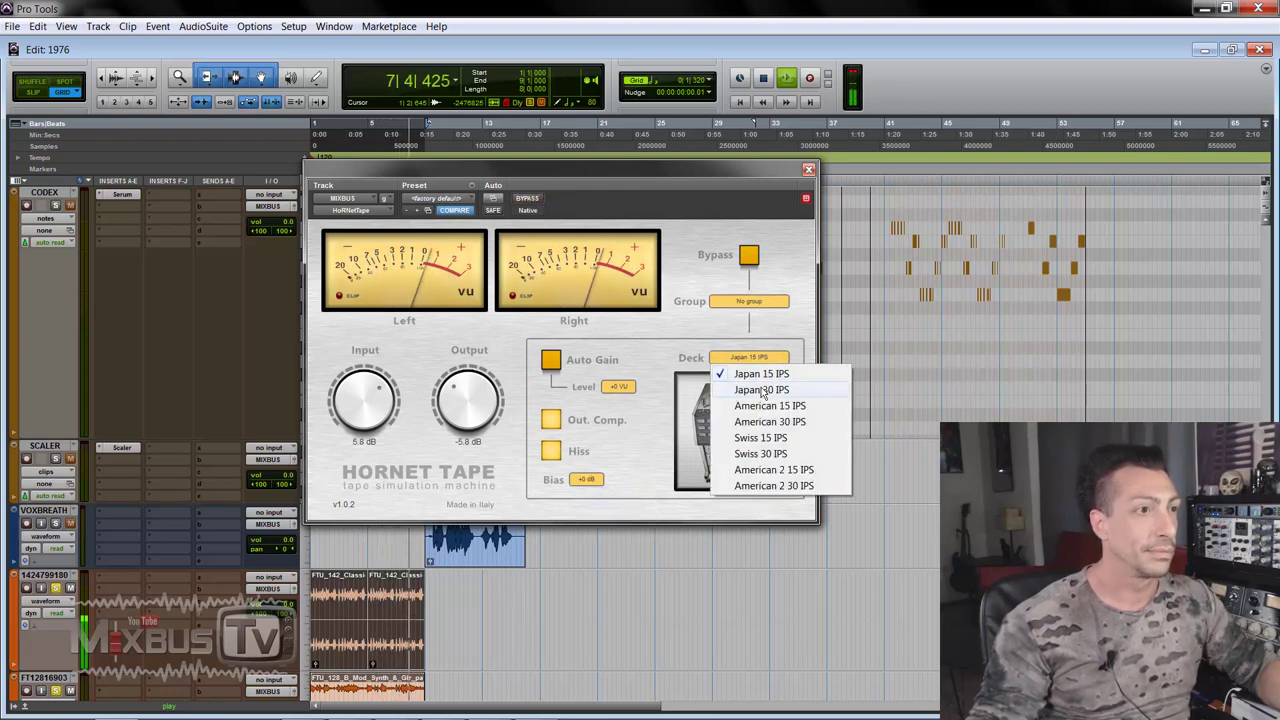
click(763, 390)
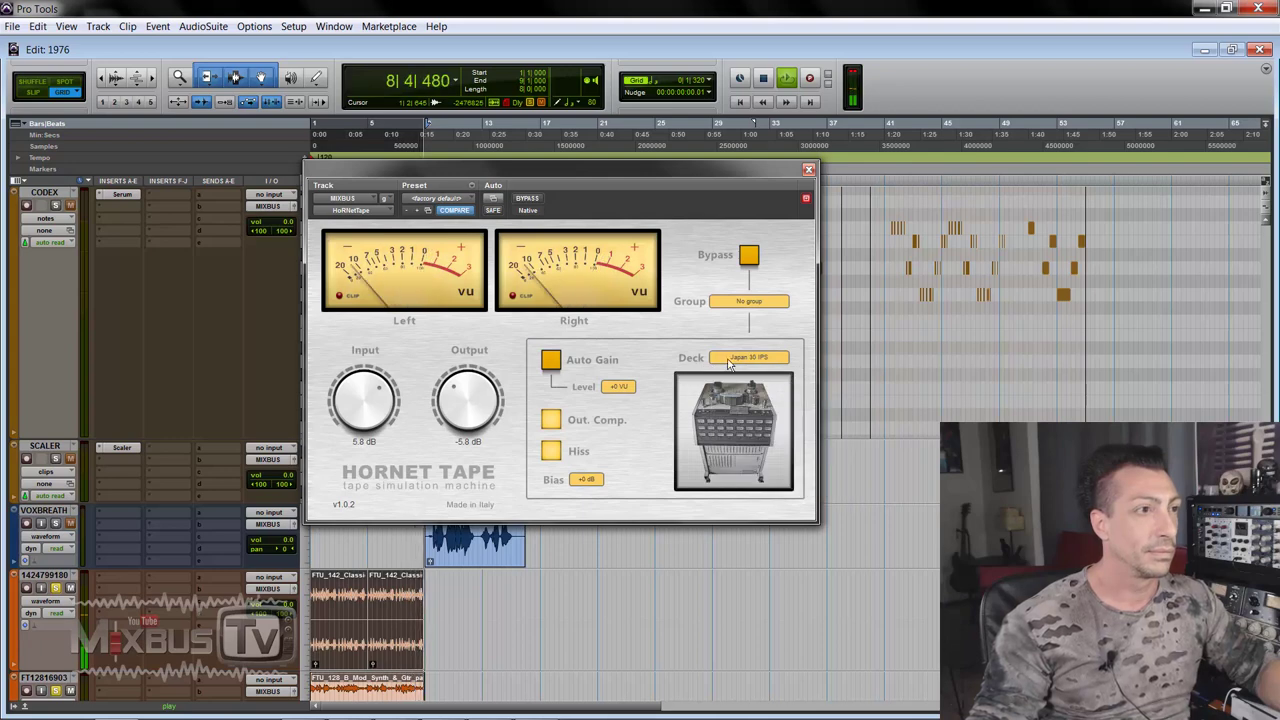
click(735, 358)
click(770, 405)
click(752, 358)
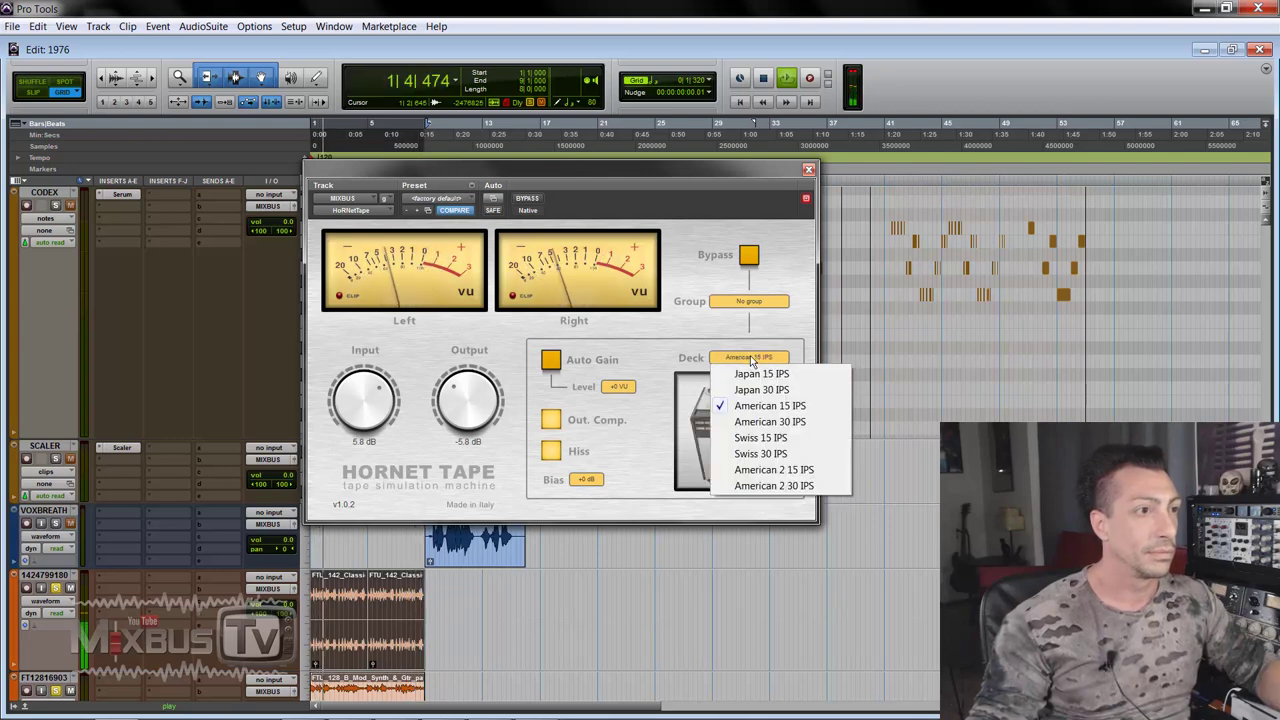
click(770, 421)
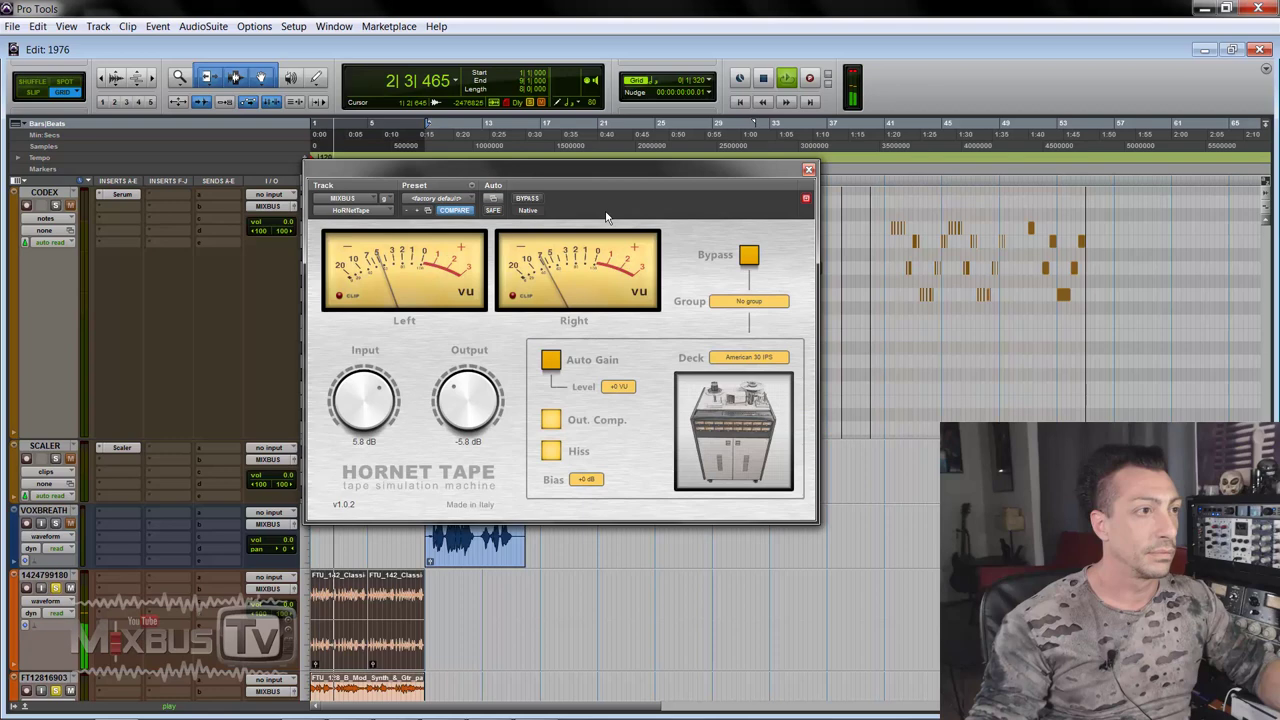
click(530, 199)
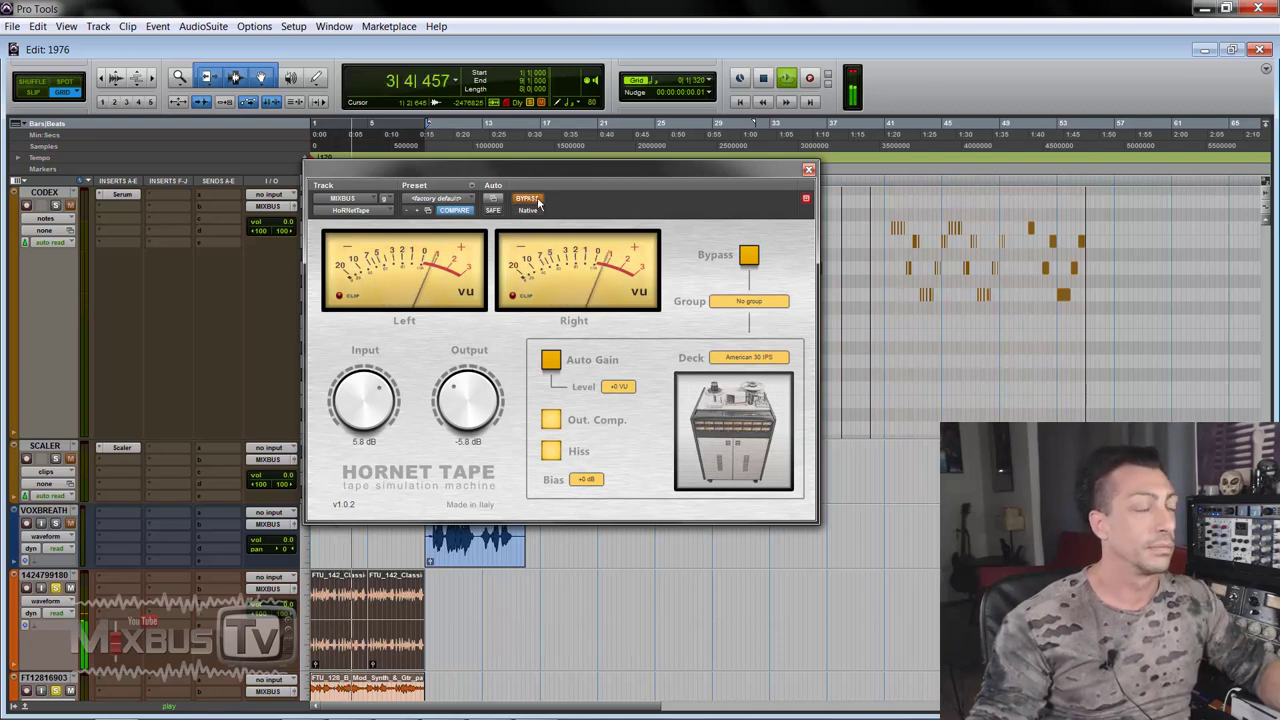
click(536, 200)
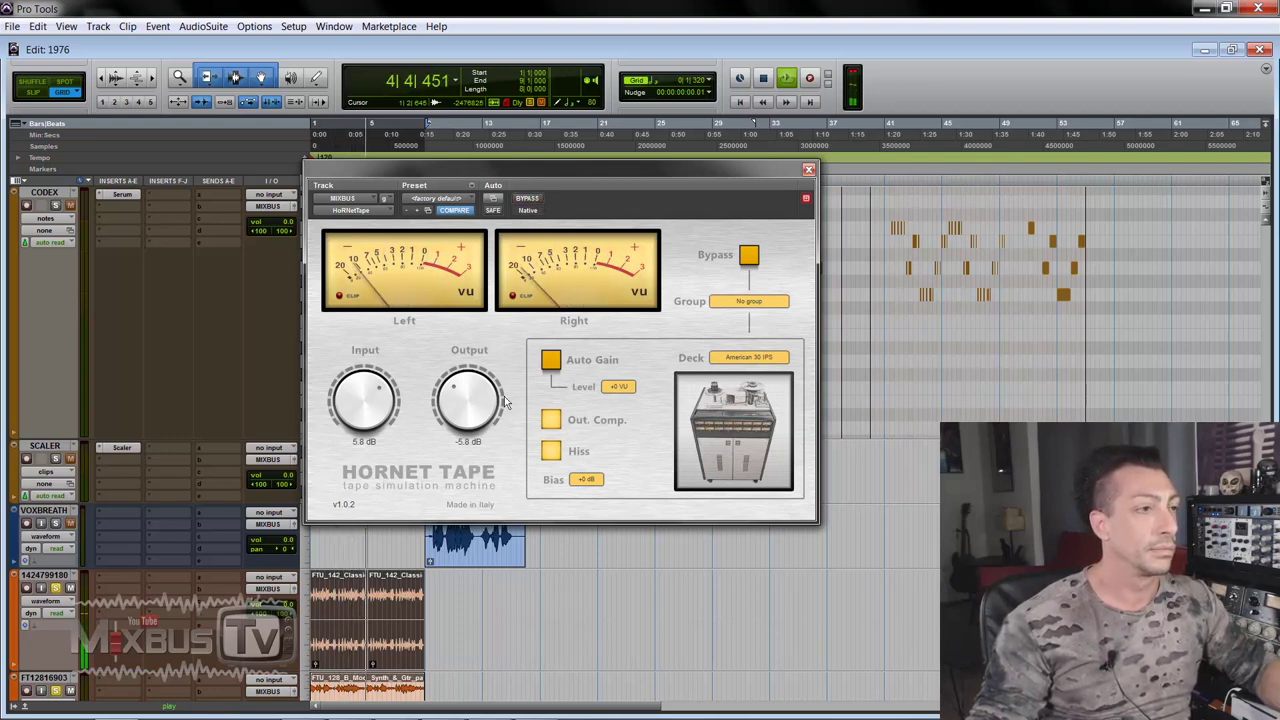
Audition the American 30 IPS deck with the bias at +3 dB and at +6 dB
click(586, 479)
click(603, 527)
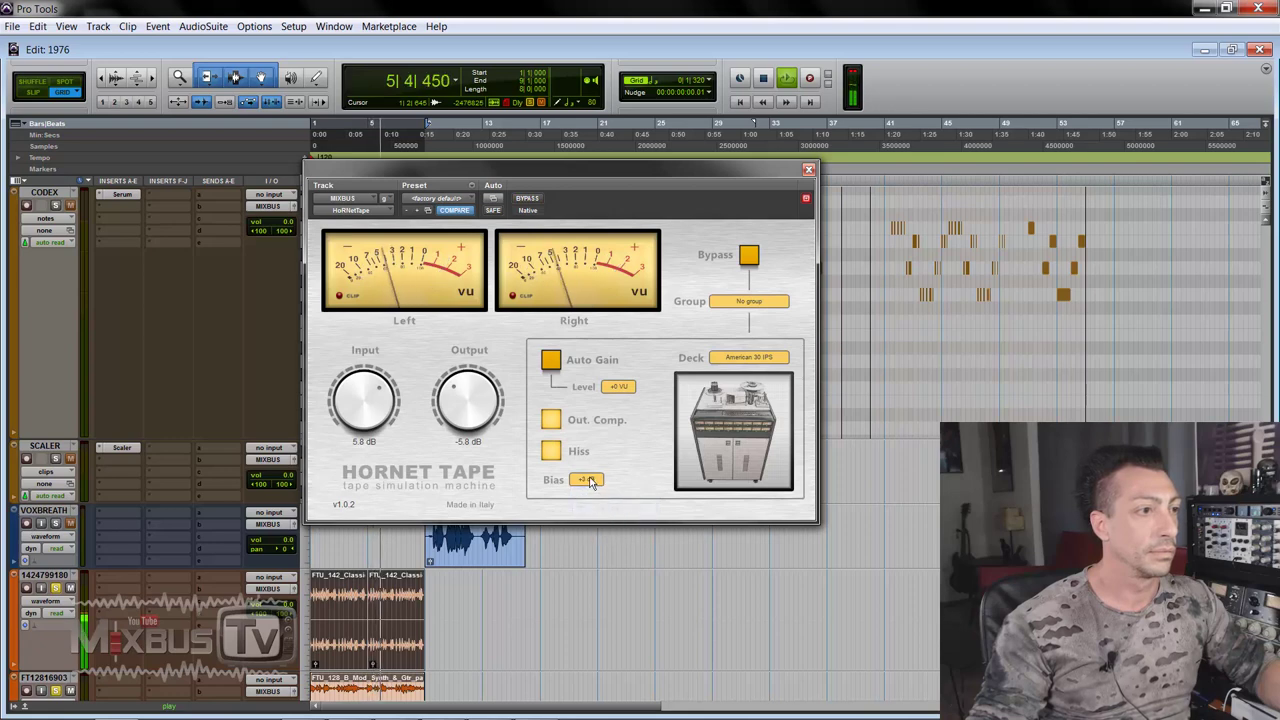
click(587, 480)
click(603, 528)
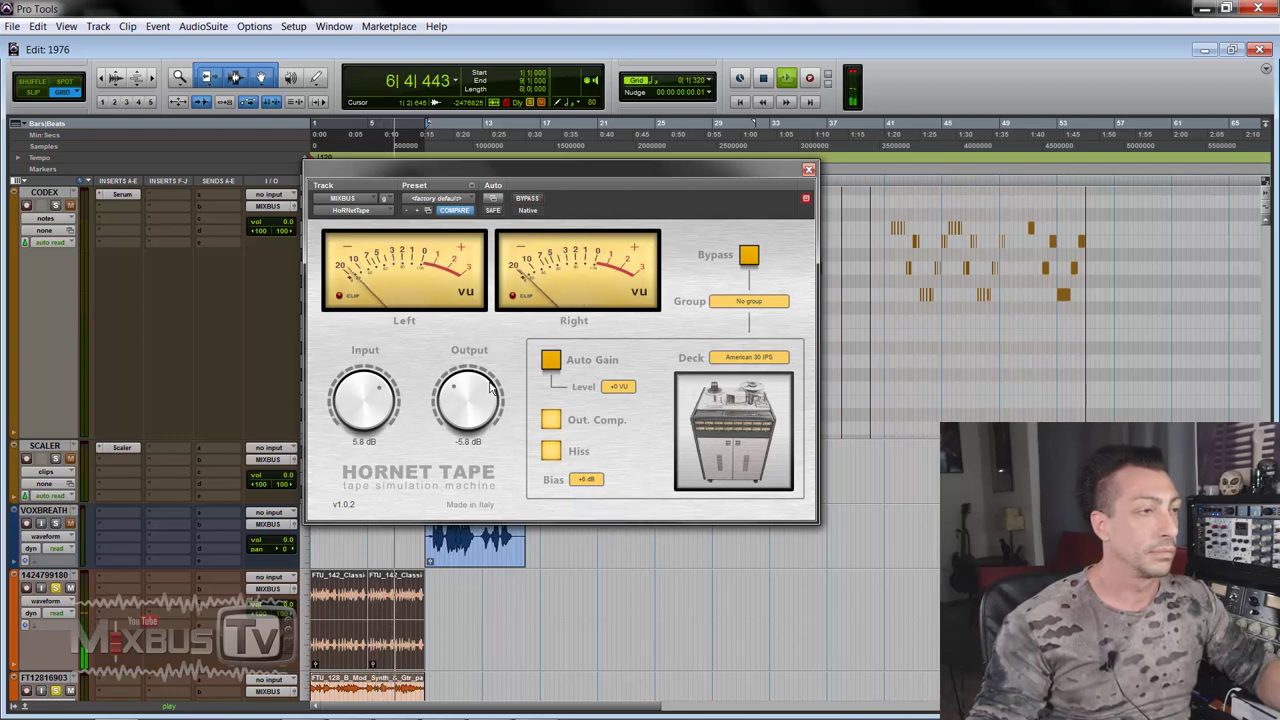
Switch Auto Gain on and off again, and set the input to about -4.4 dB
drag(490, 390, 500, 360)
click(551, 362)
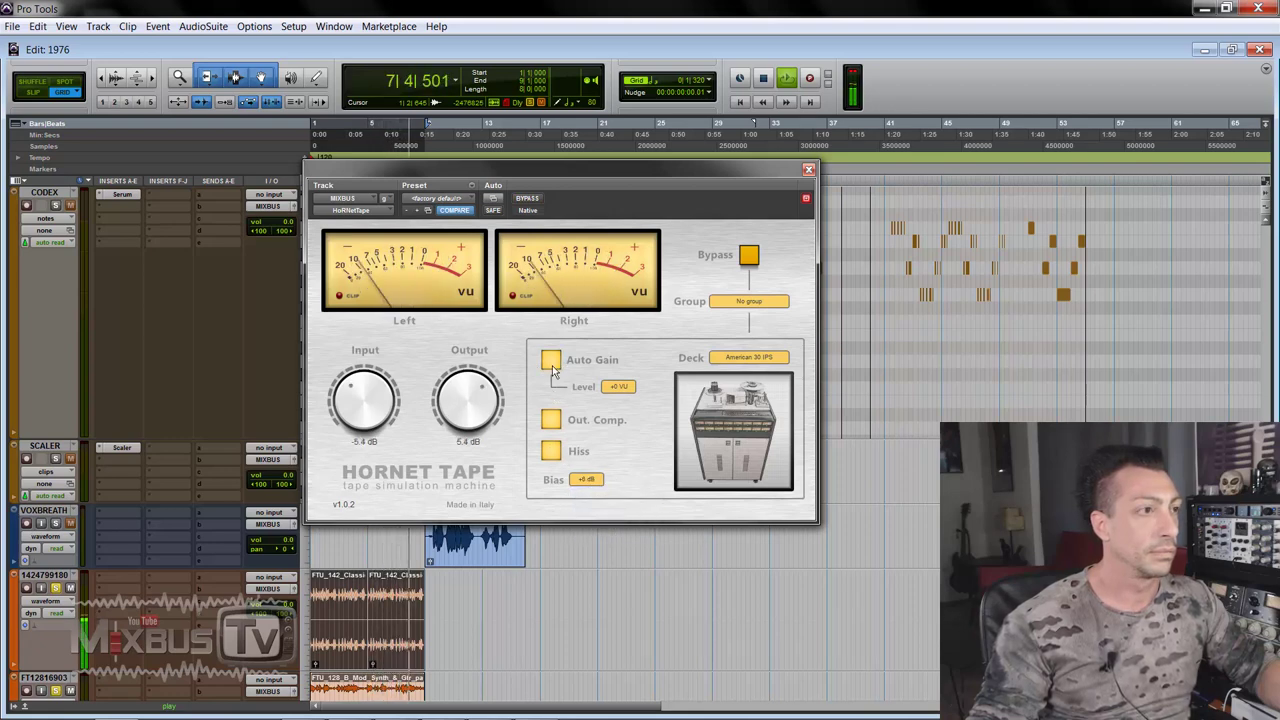
click(551, 361)
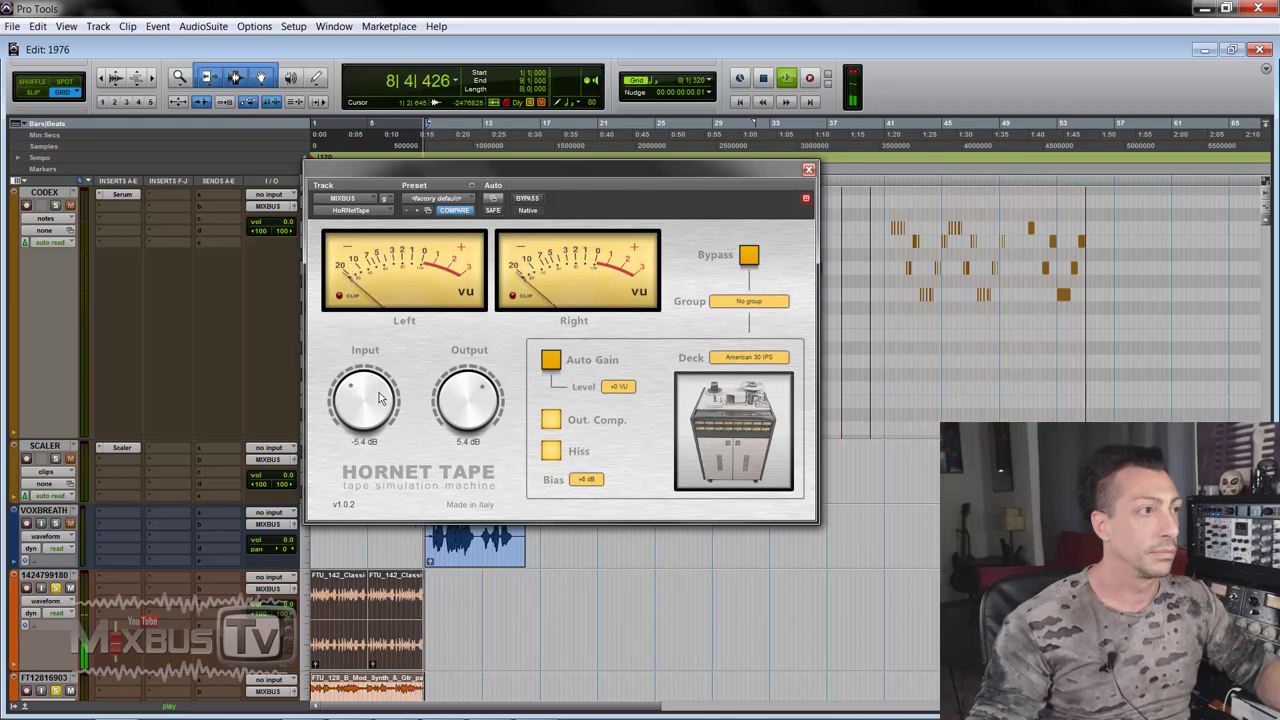
drag(379, 398, 380, 392)
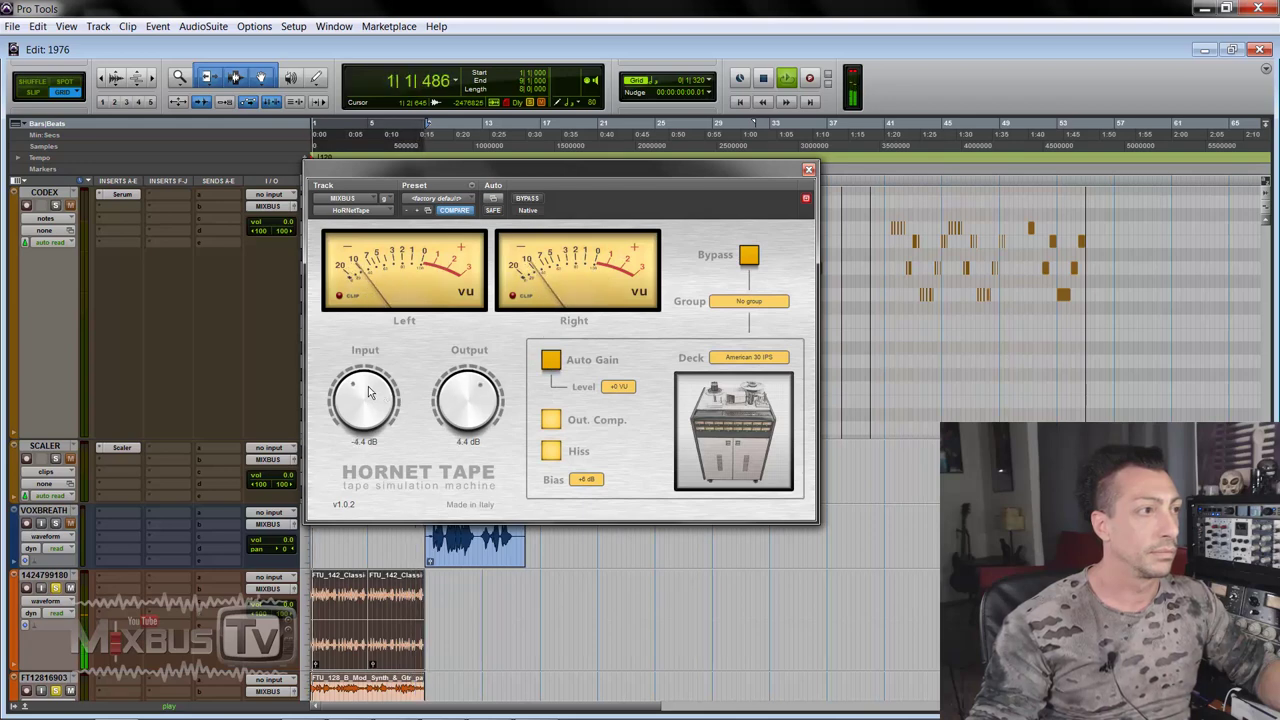
Set the bias to +3 dB, stop playback, and view the list of tape decks without changing the selection
click(590, 480)
click(605, 508)
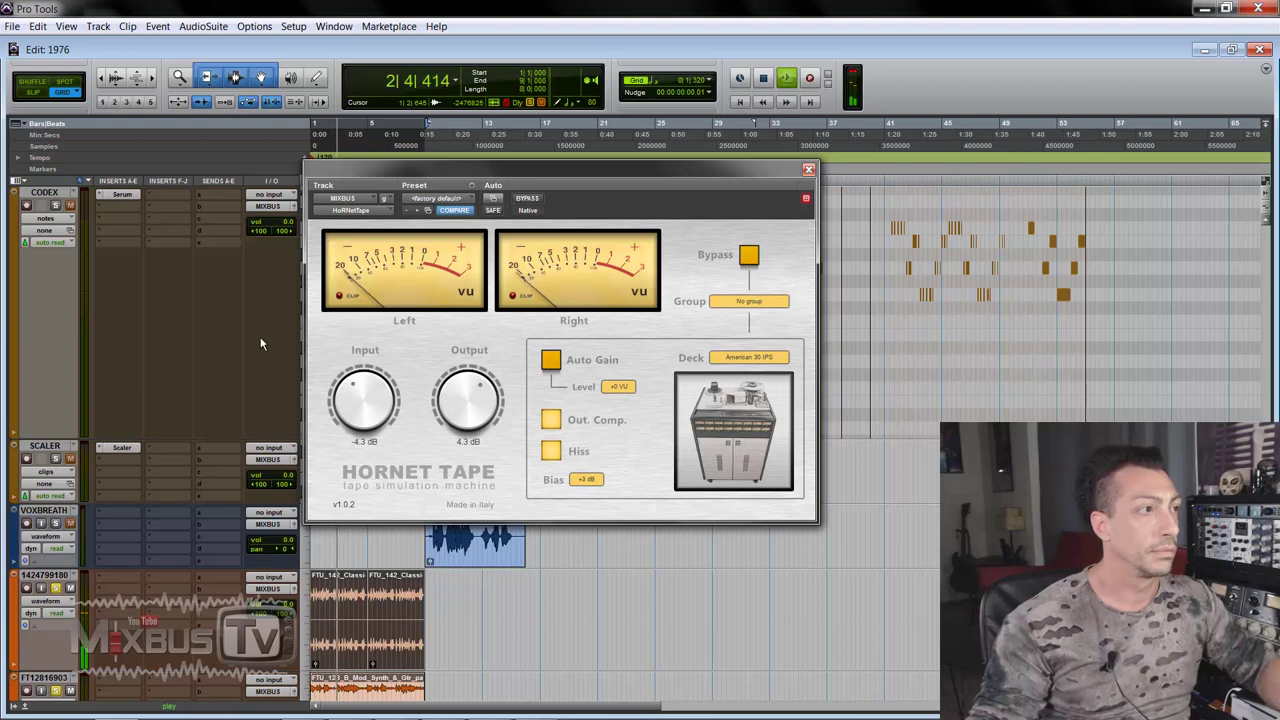
key(space)
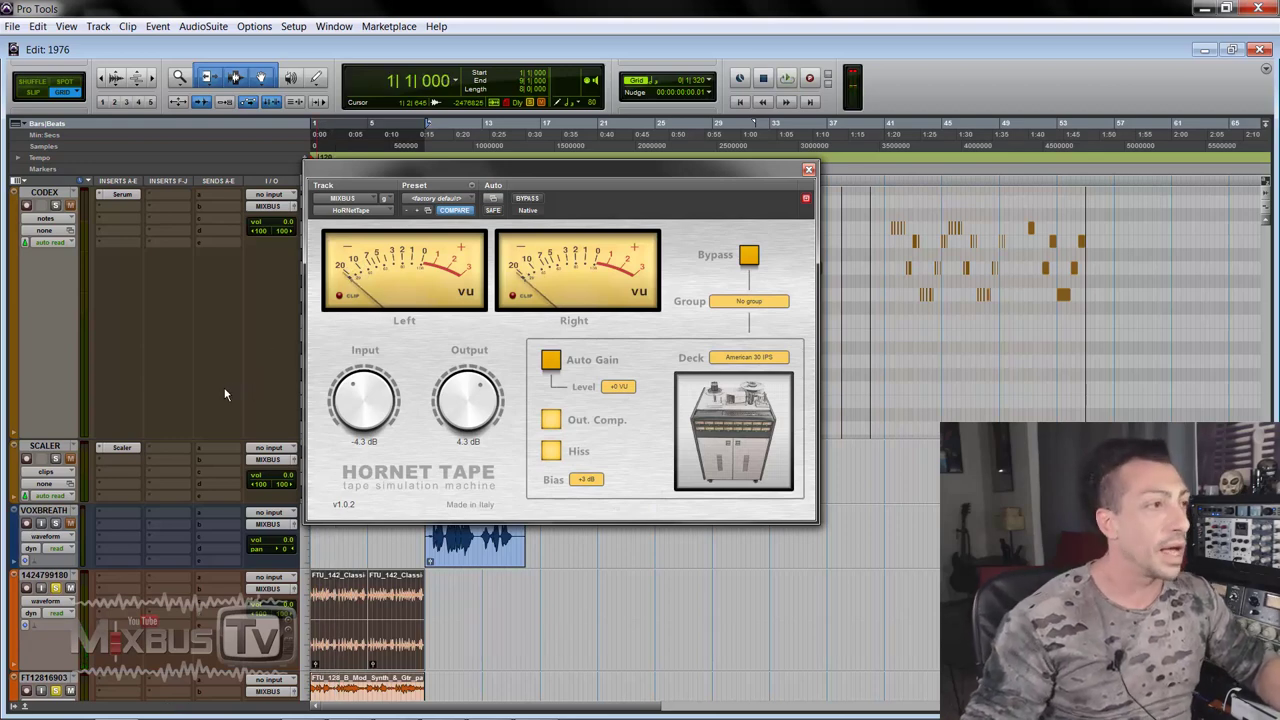
click(745, 360)
click(636, 453)
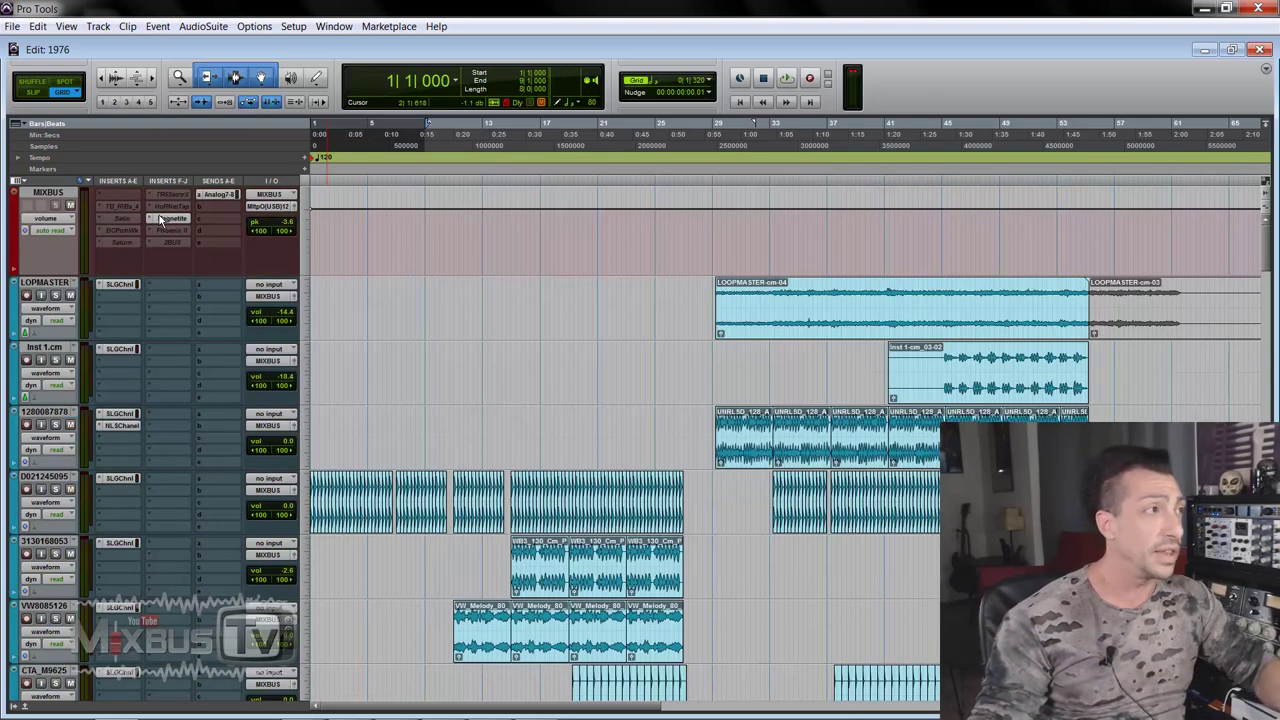
Open the Magnetite plugin on the MIXBUS track and move its window slightly aside
click(160, 218)
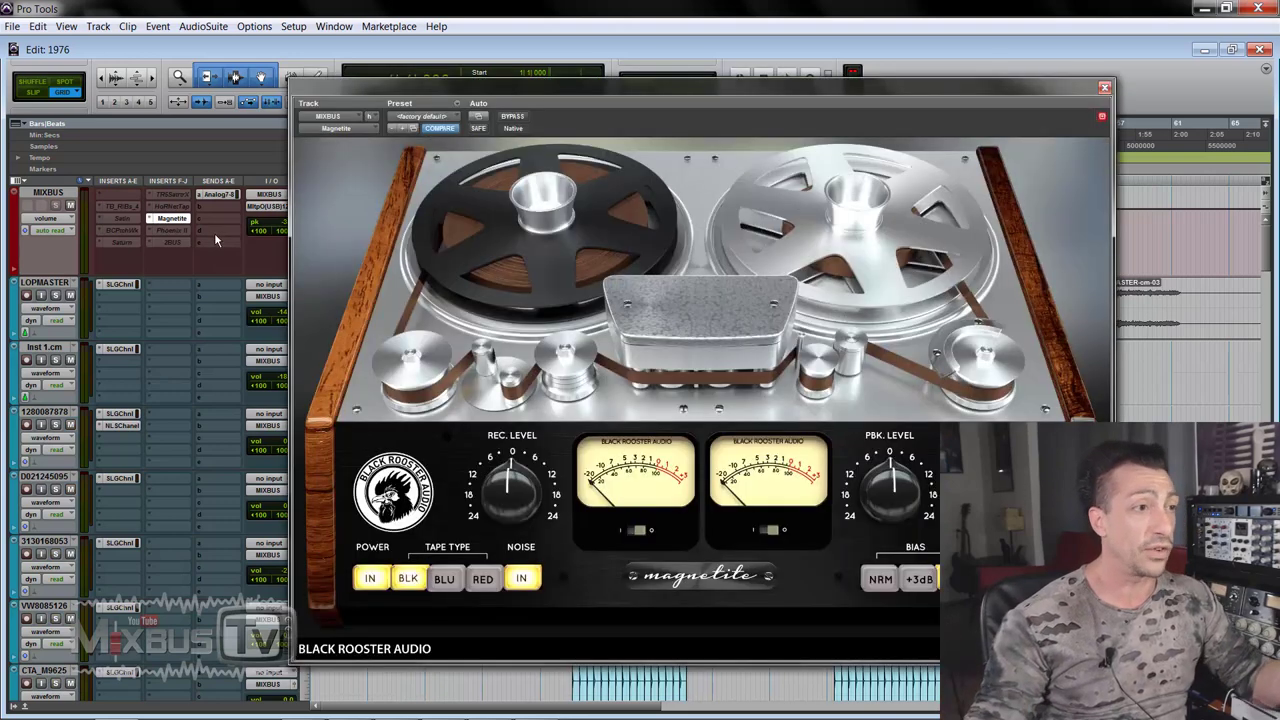
drag(486, 94, 447, 94)
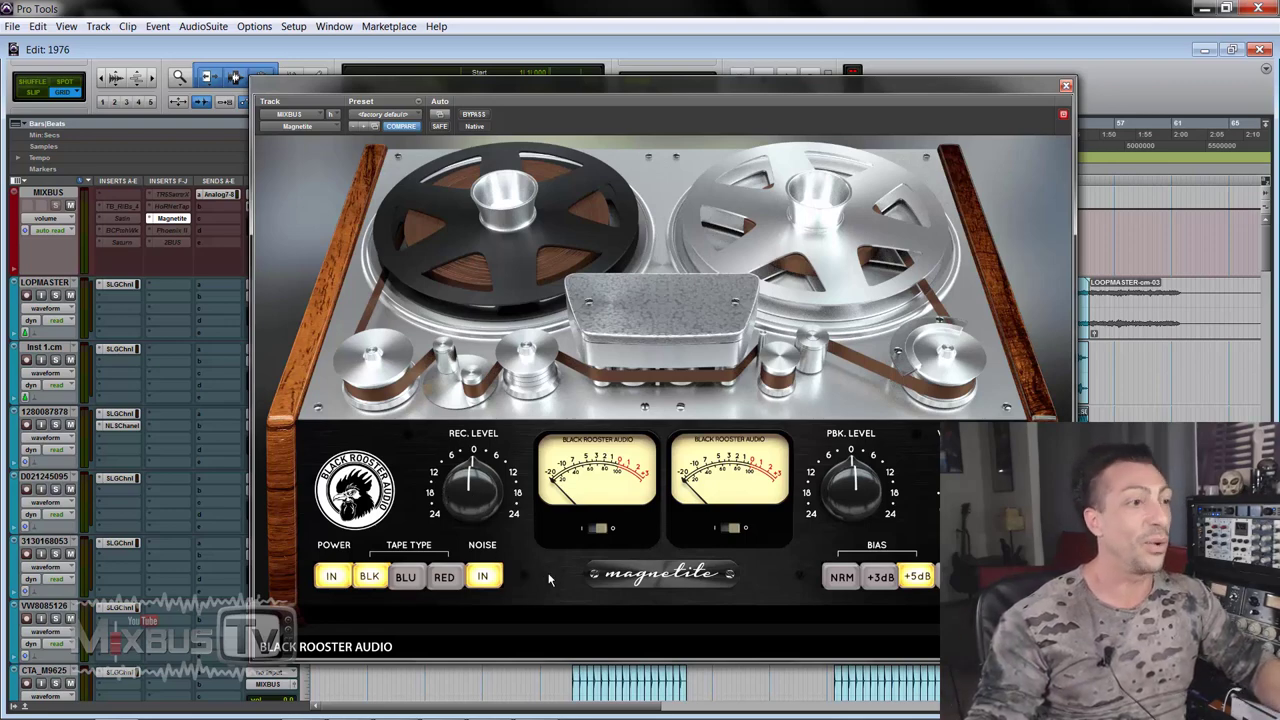
Collapse the Magnetite interface to its compact view and expand it back to the full tape machine
click(652, 578)
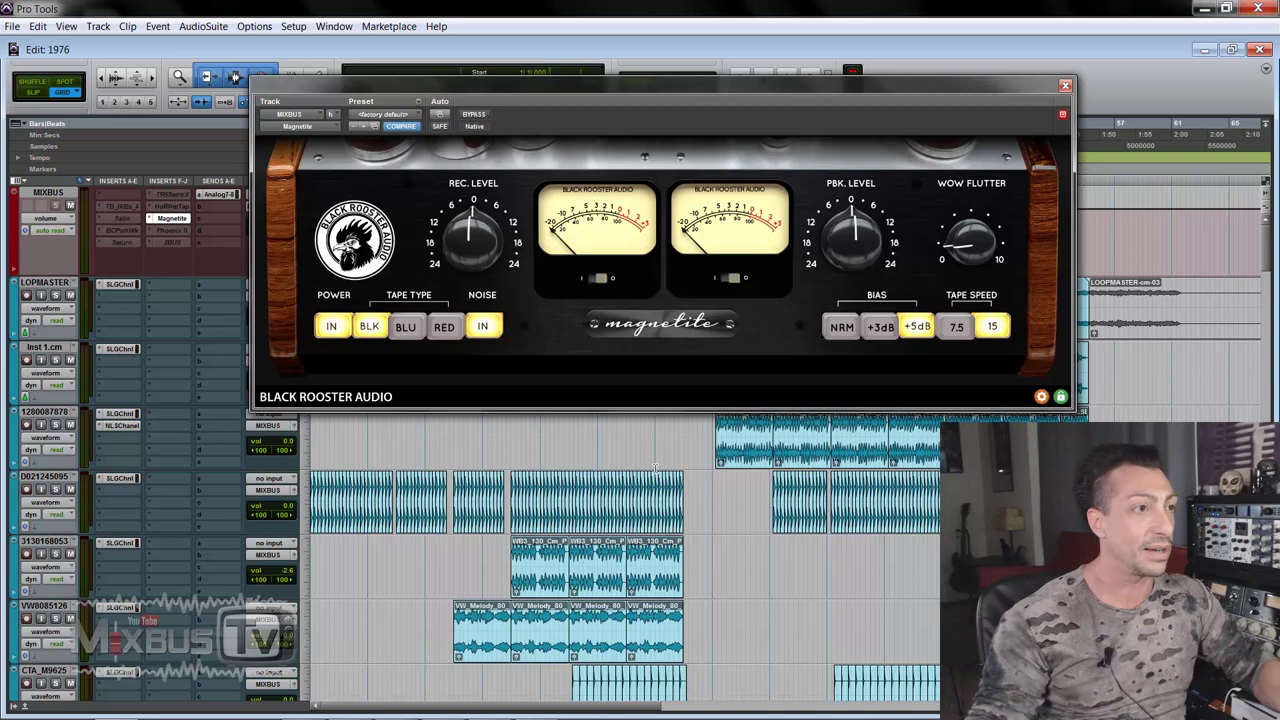
click(668, 328)
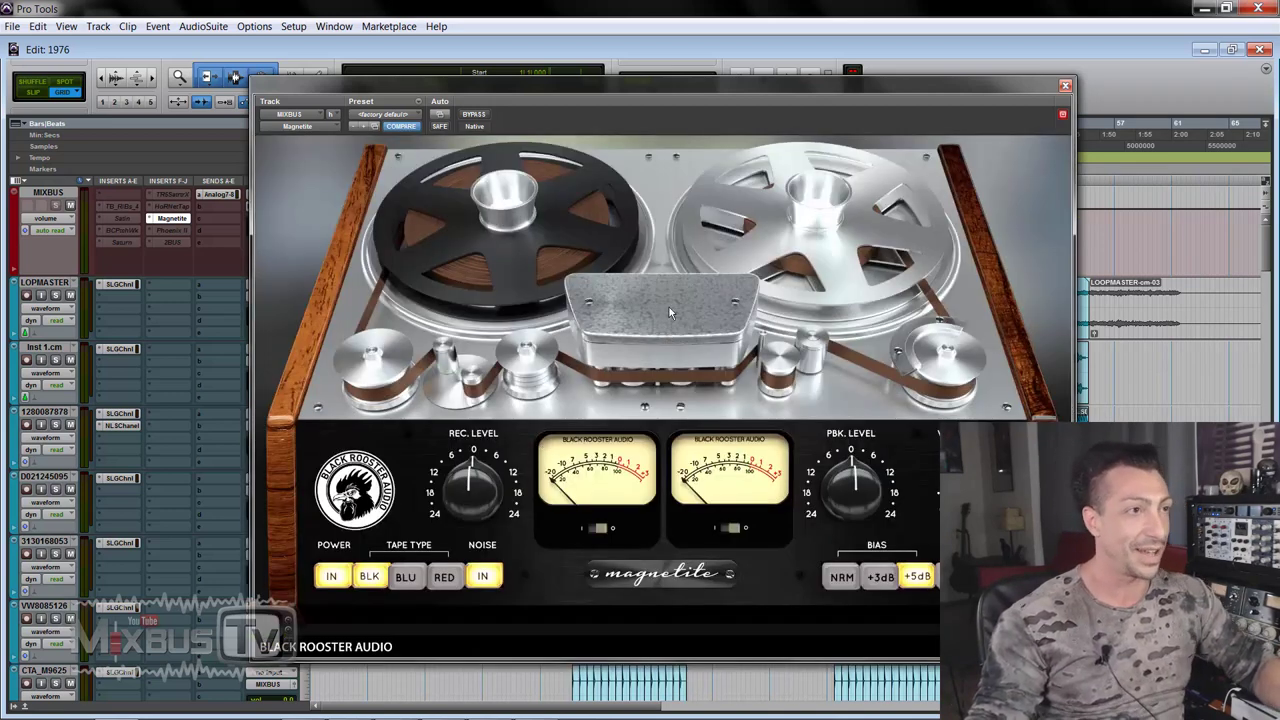
click(476, 116)
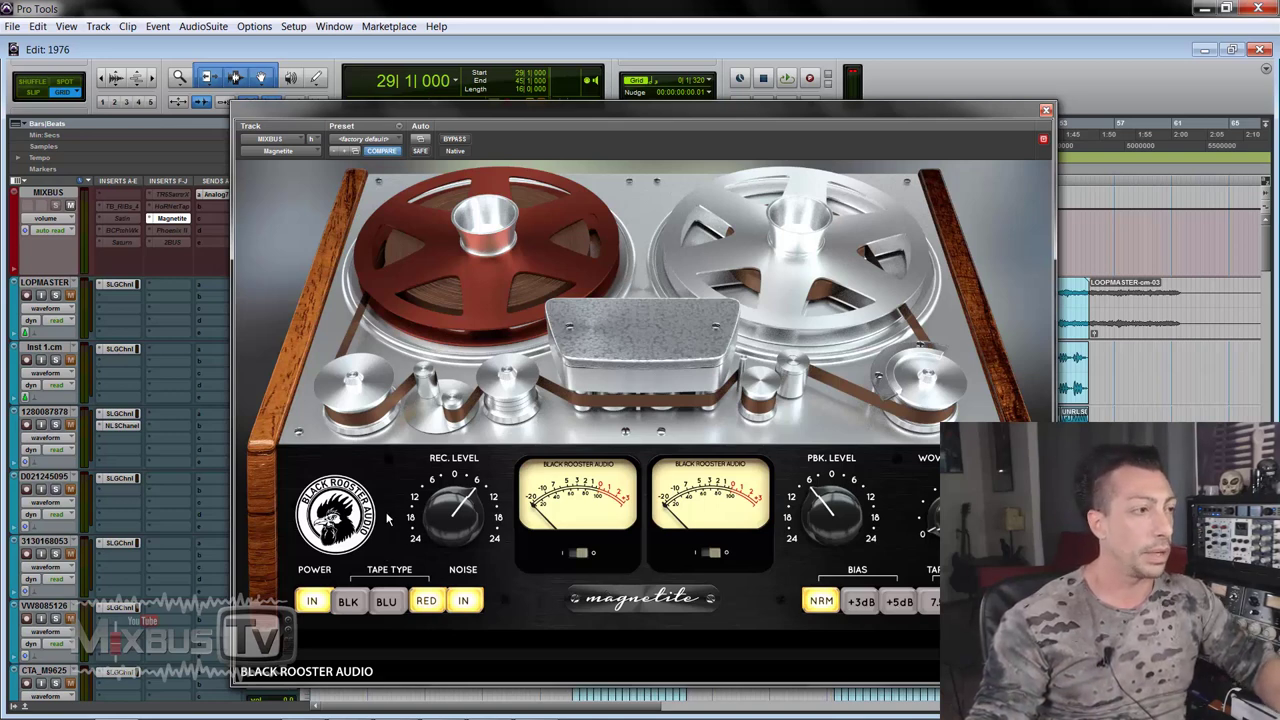
Play the selected section with the red tape type, compare it with the bypassed signal, and stop playback
key(space)
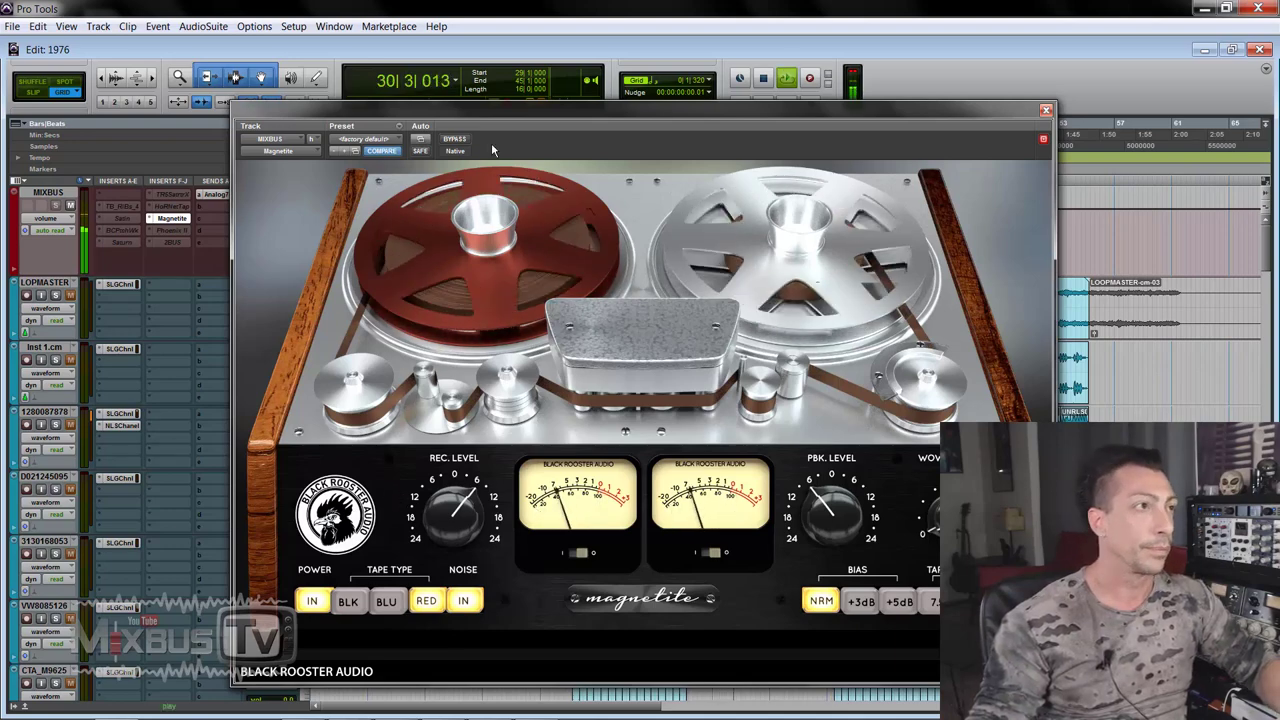
click(457, 141)
click(457, 141)
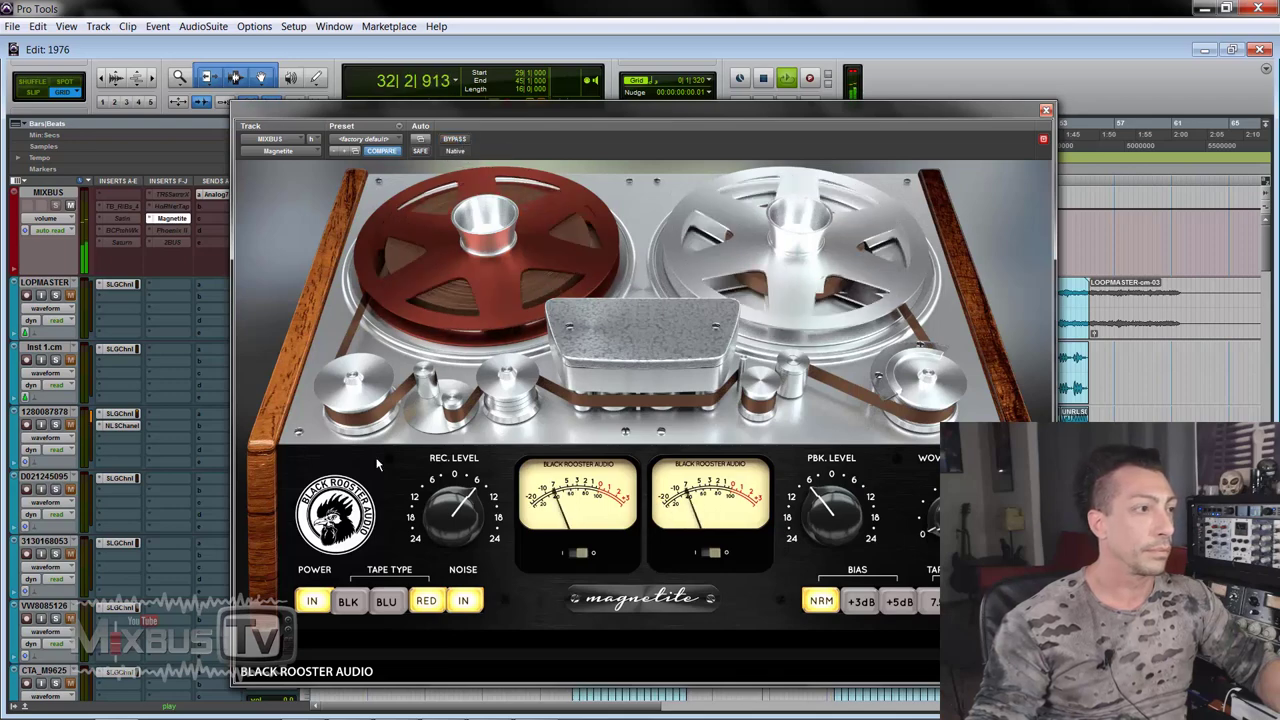
key(space)
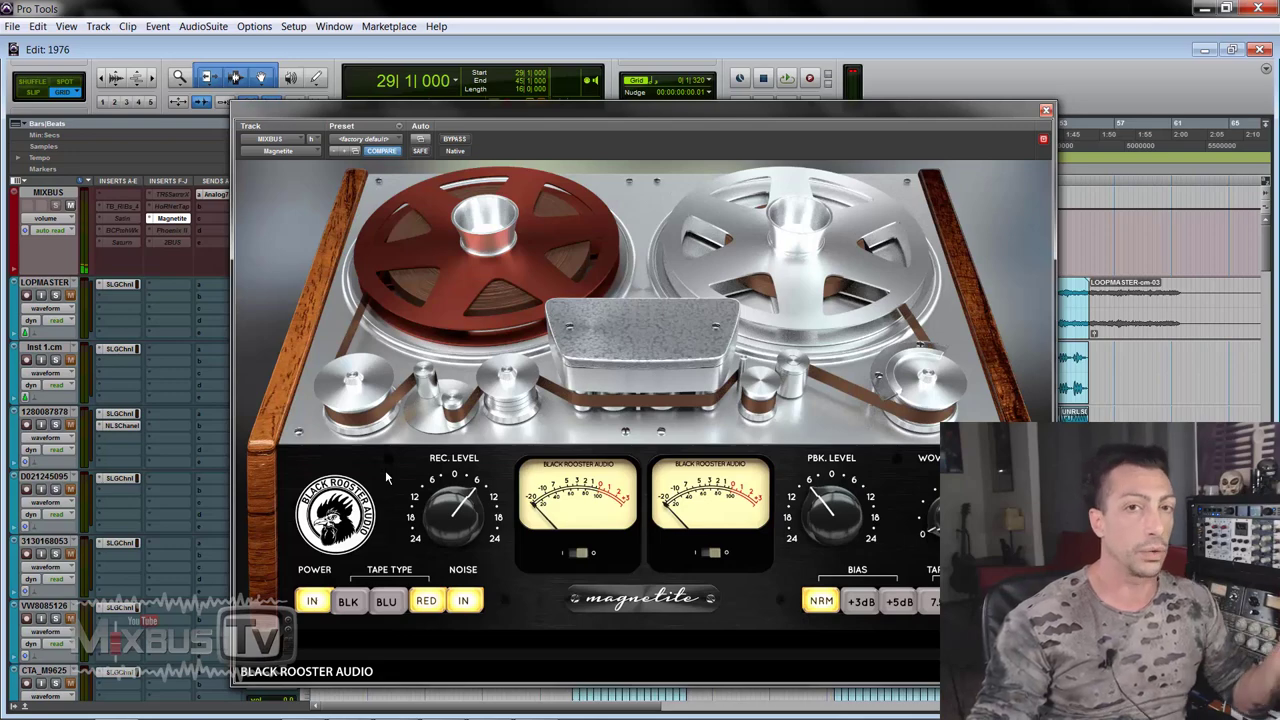
Select the blue tape type, play the section while comparing it with bypass, and stop playback
click(390, 601)
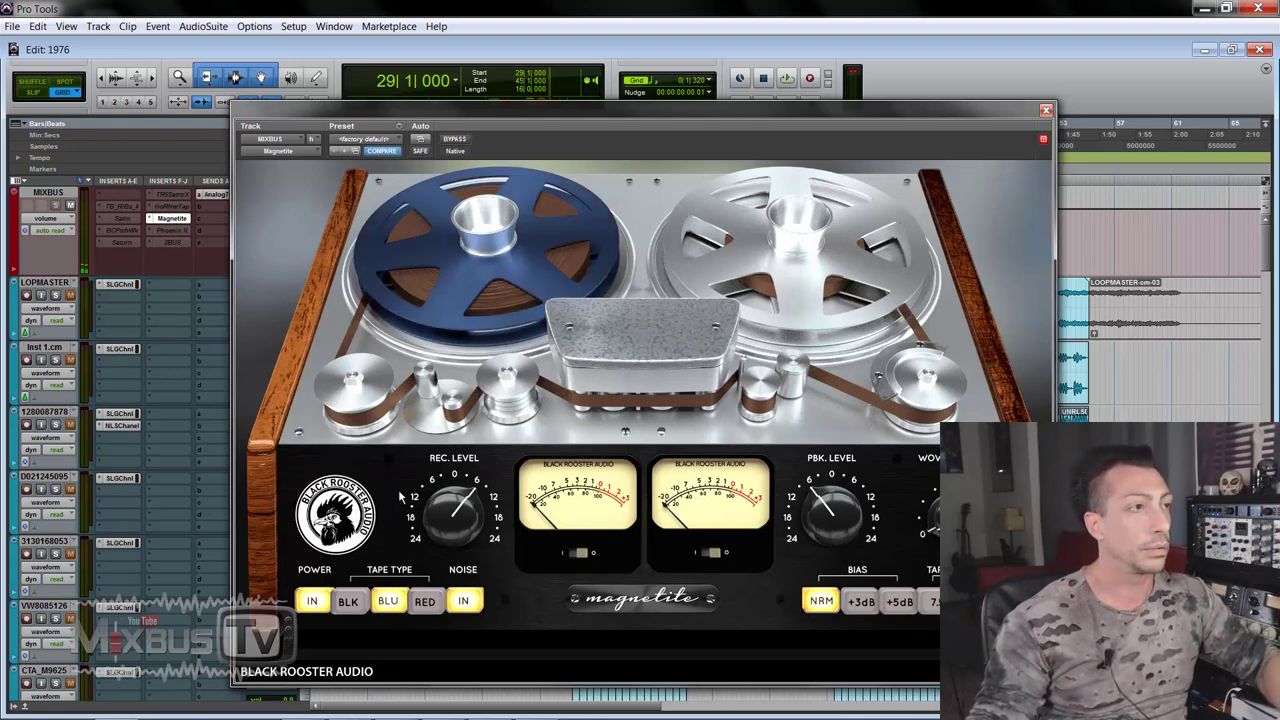
key(space)
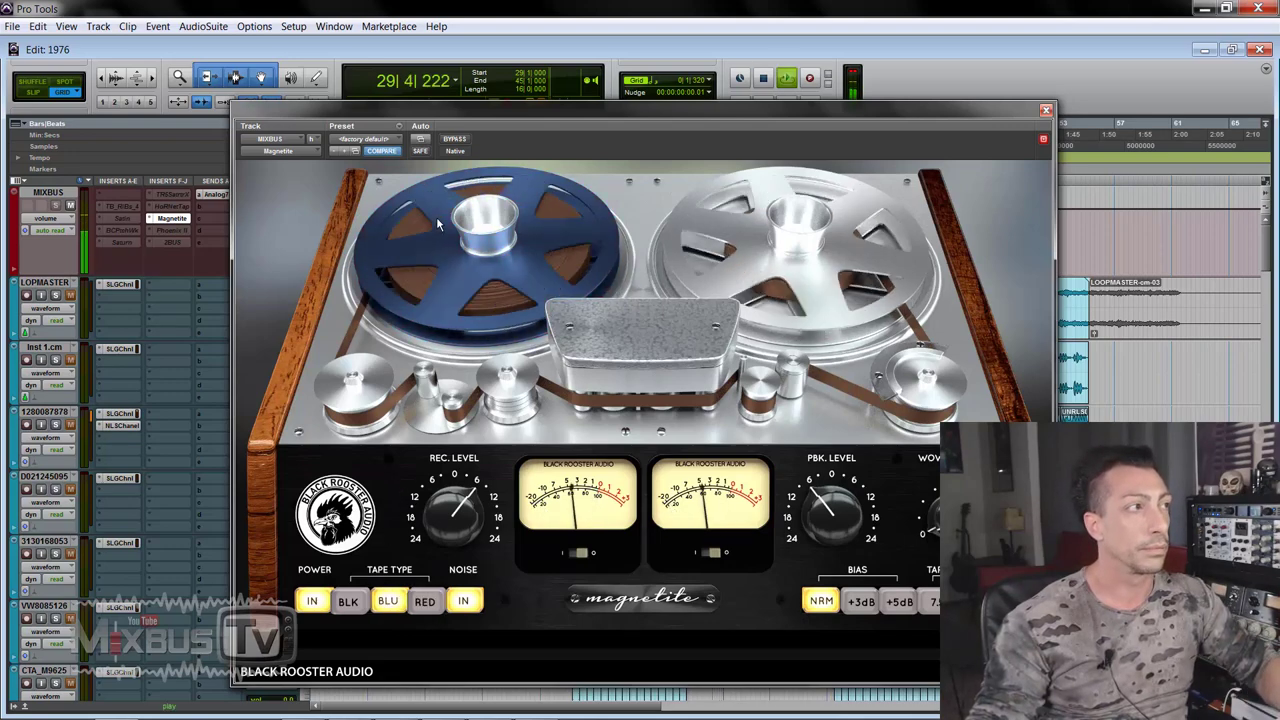
click(452, 140)
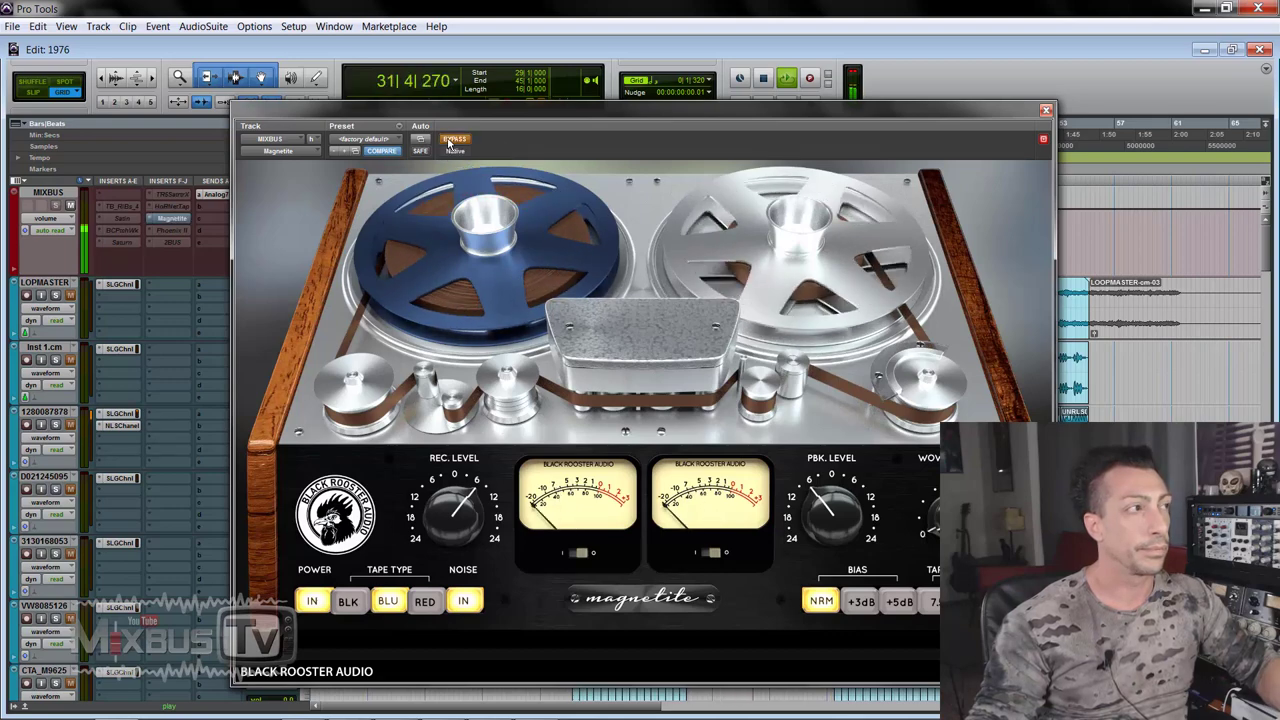
click(452, 140)
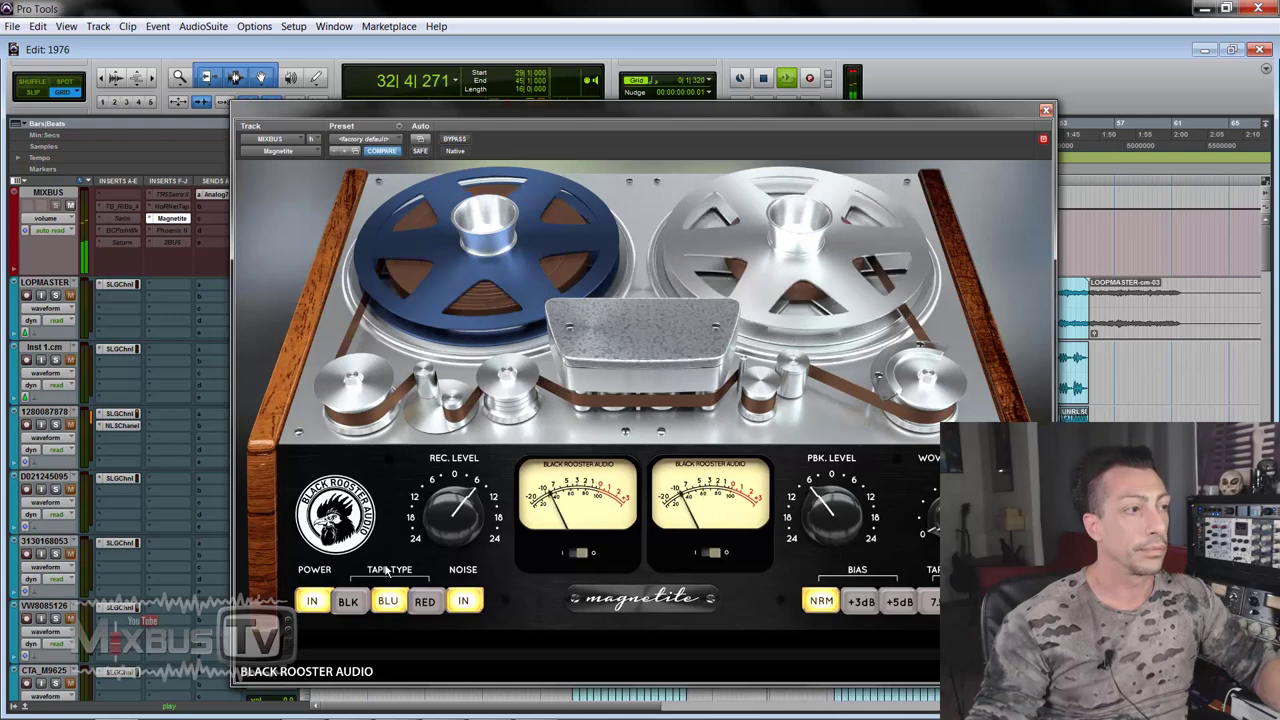
key(space)
Select the black tape type, play the section while comparing it with bypass, and stop playback
click(360, 601)
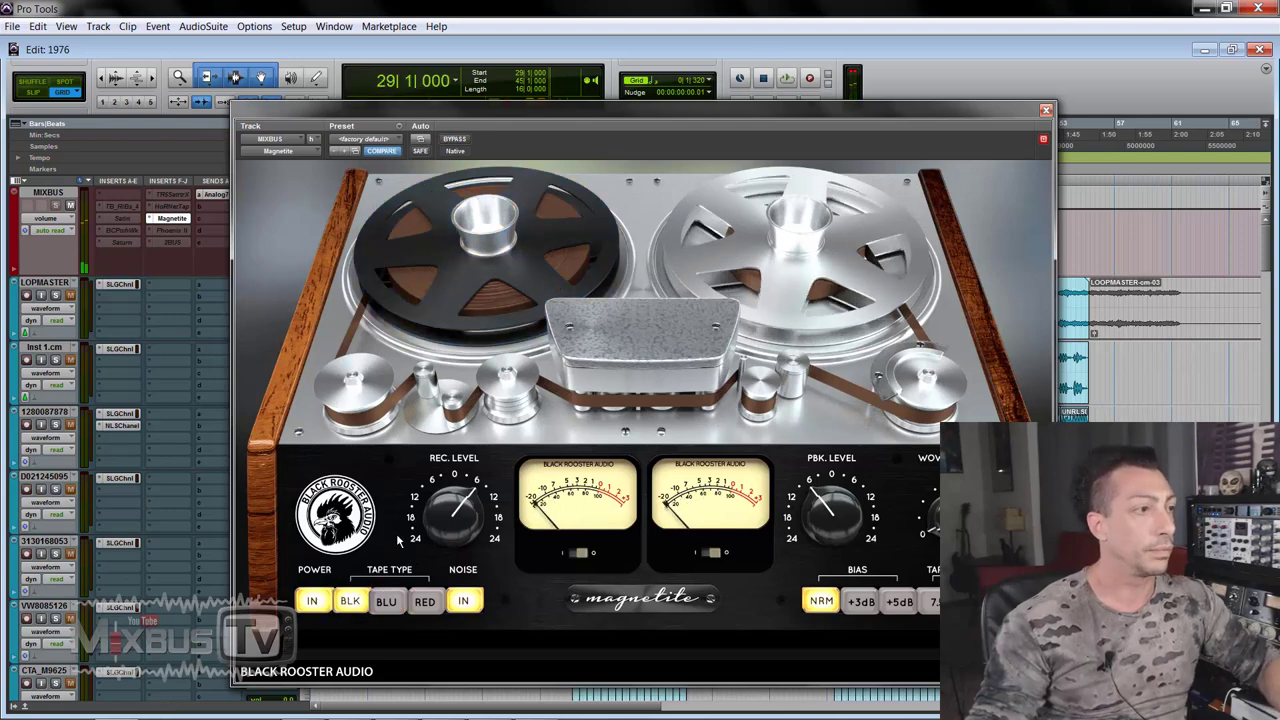
key(space)
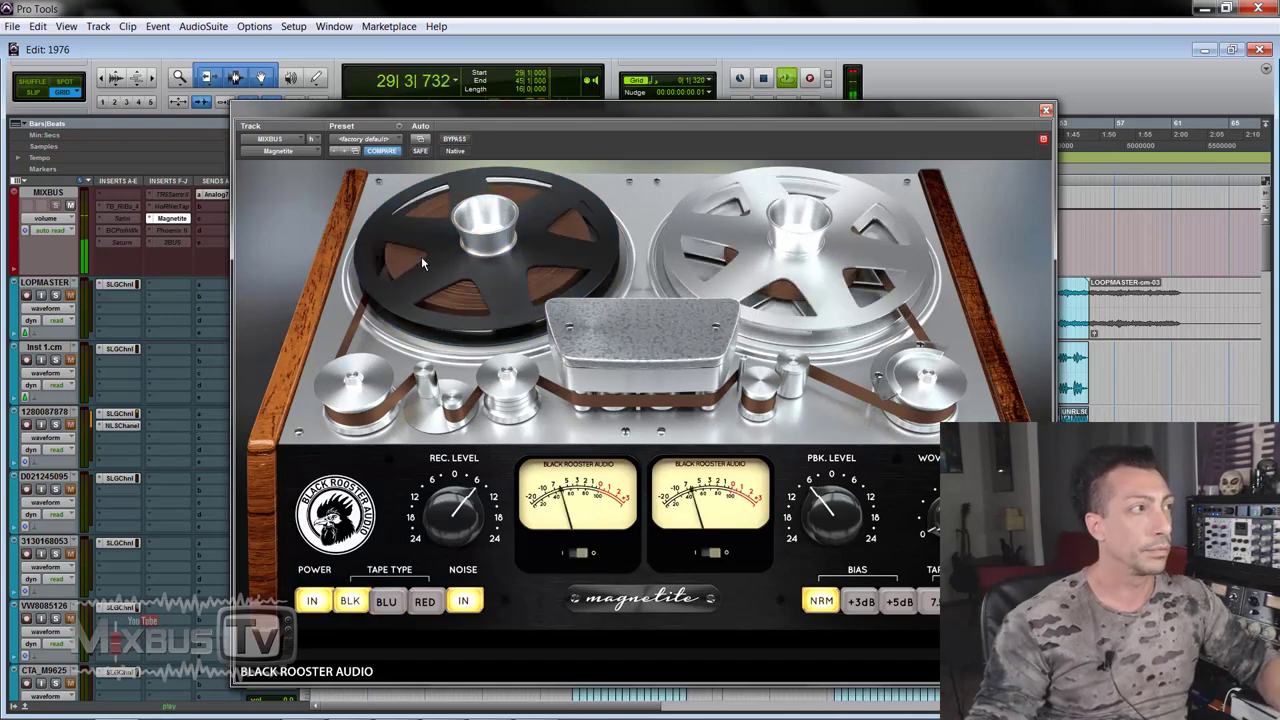
click(453, 140)
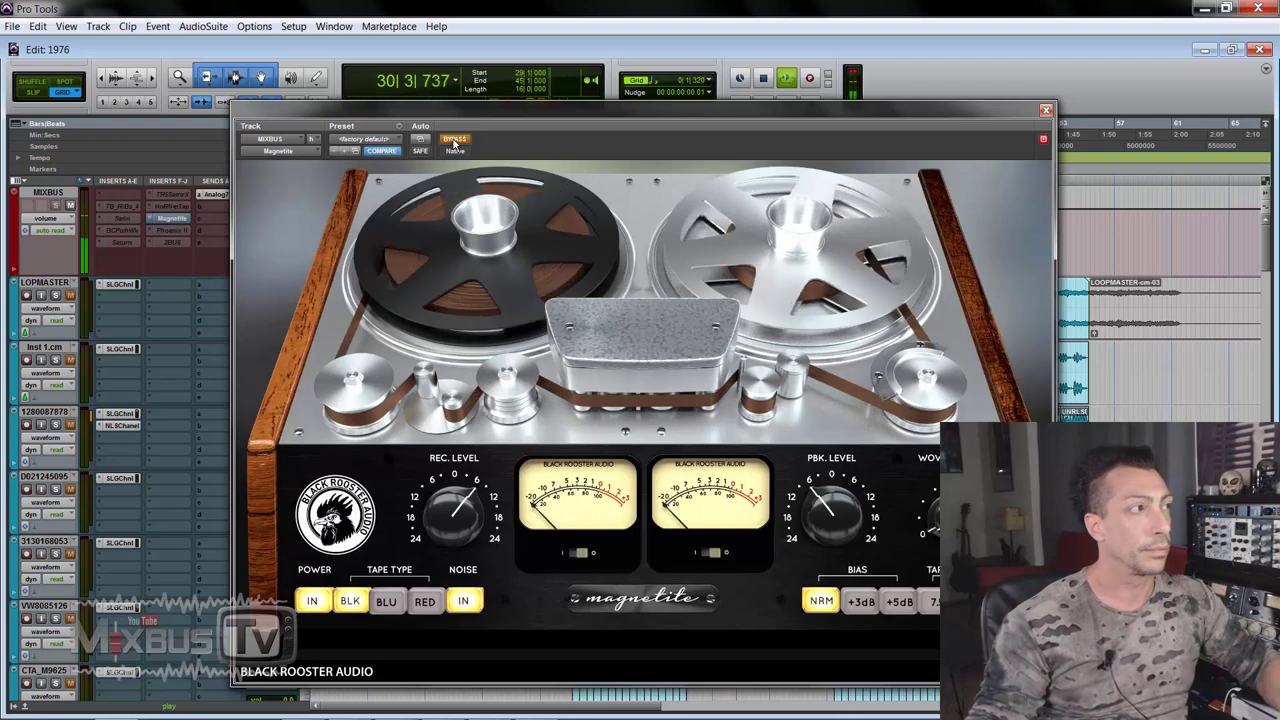
click(453, 140)
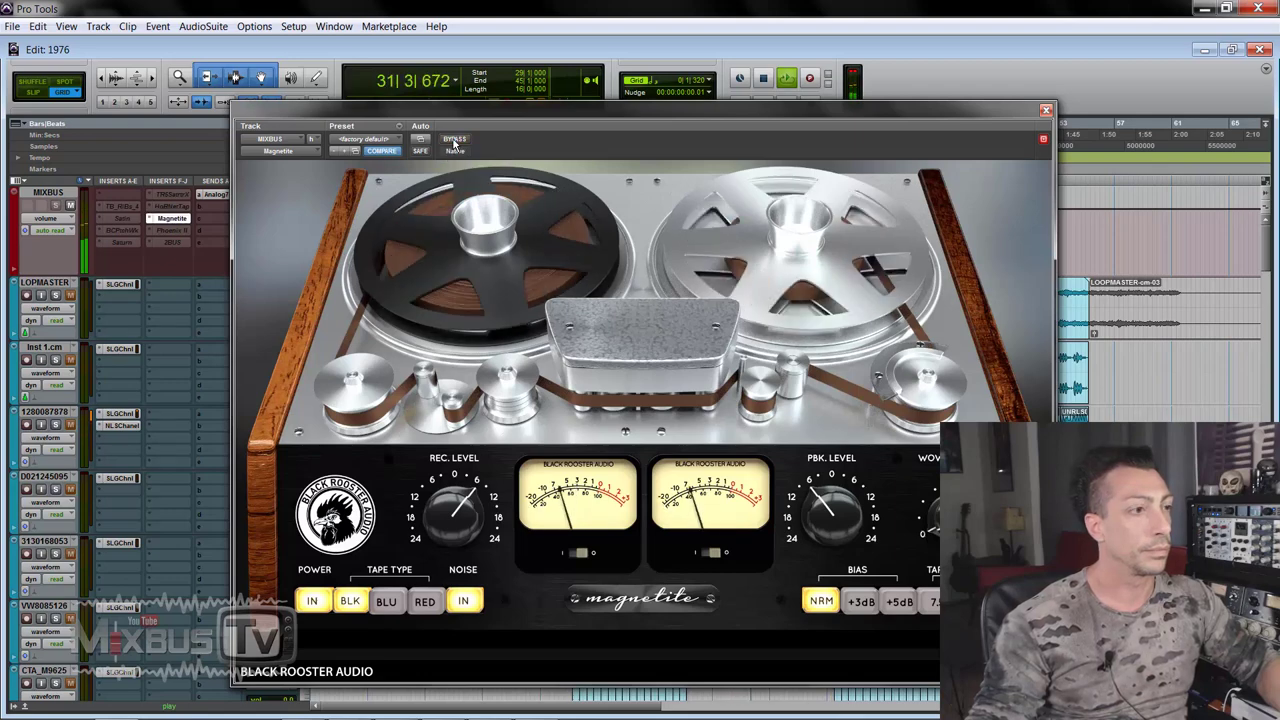
key(space)
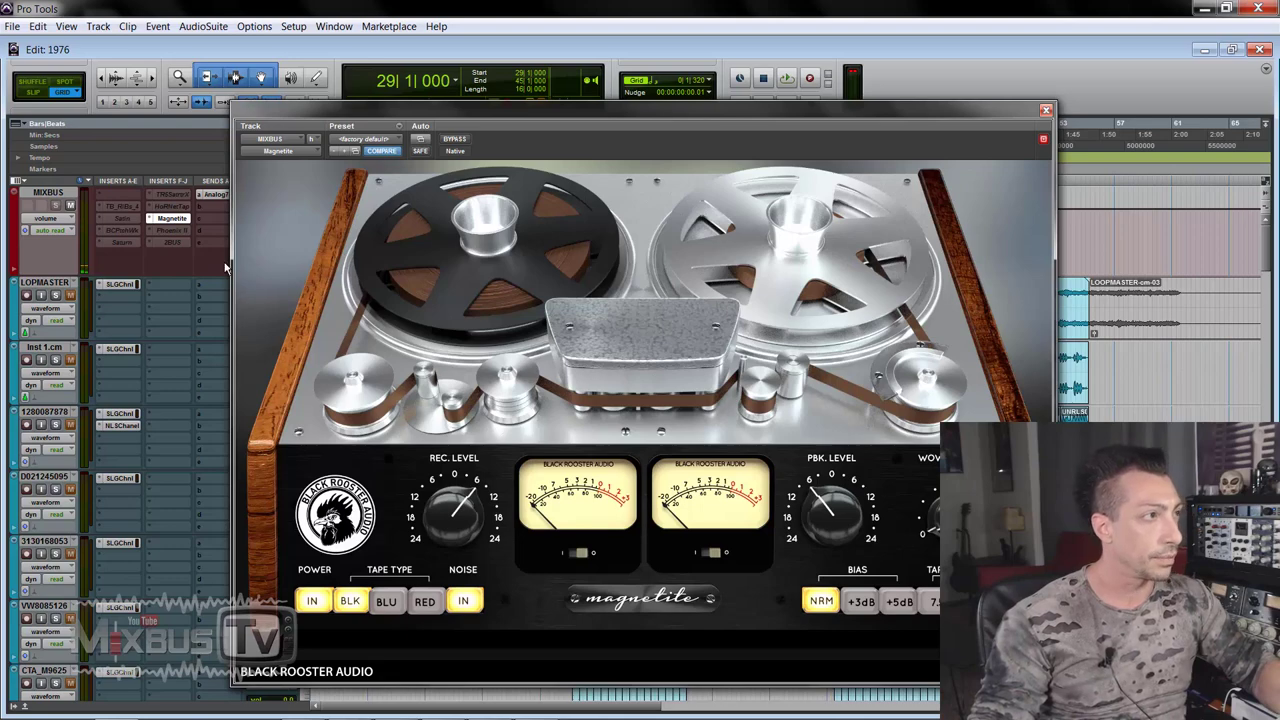
During playback, switch the tape type to blue and then red, with the record level raised to about +12 dB and the playback level lowered
key(space)
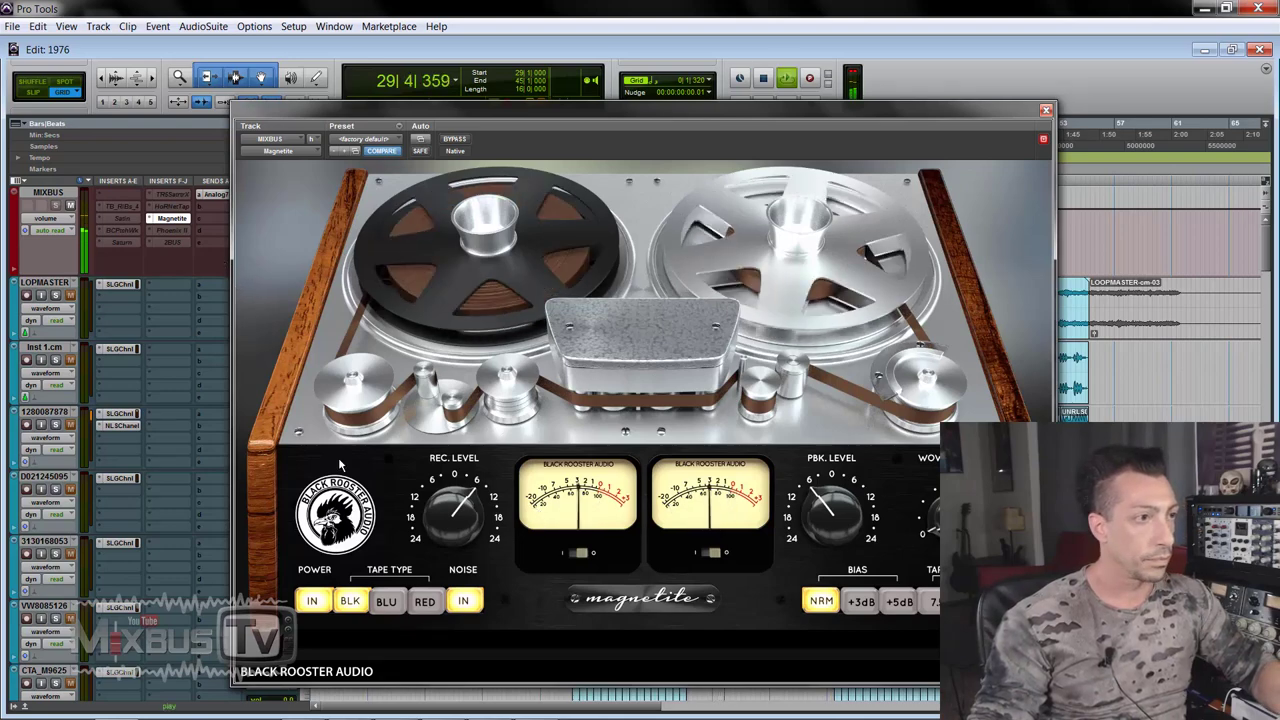
click(387, 601)
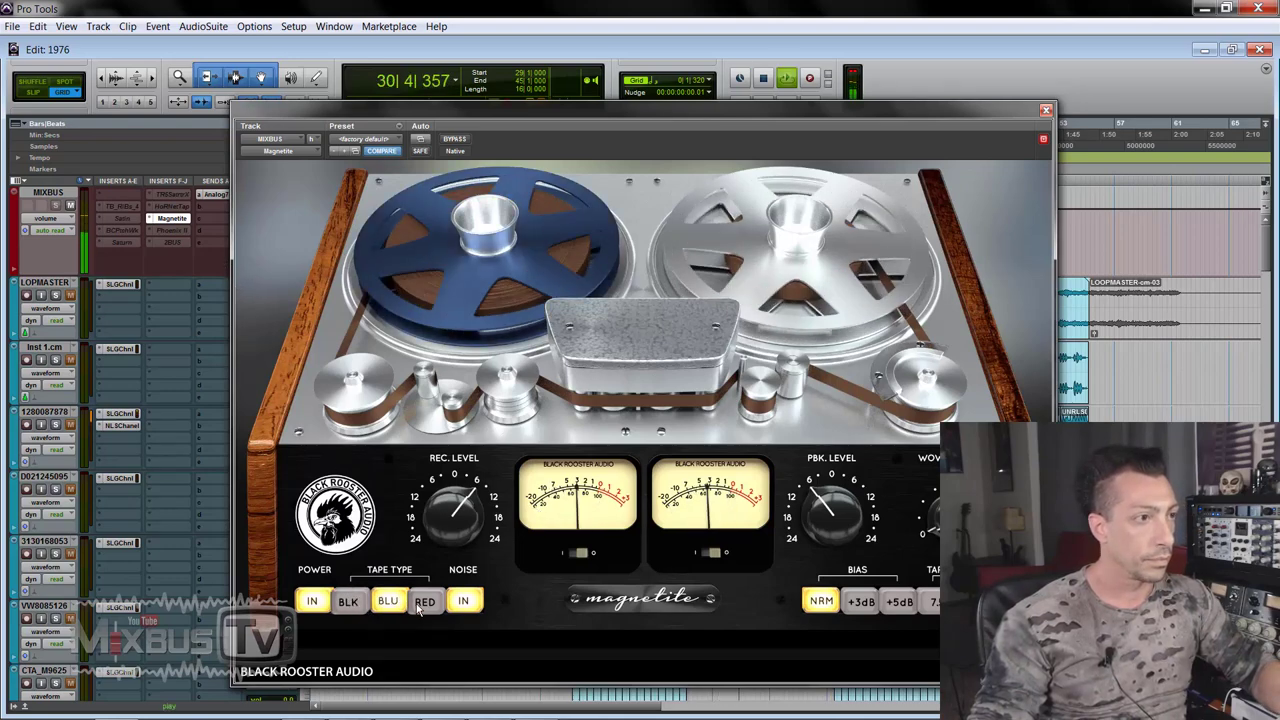
click(422, 603)
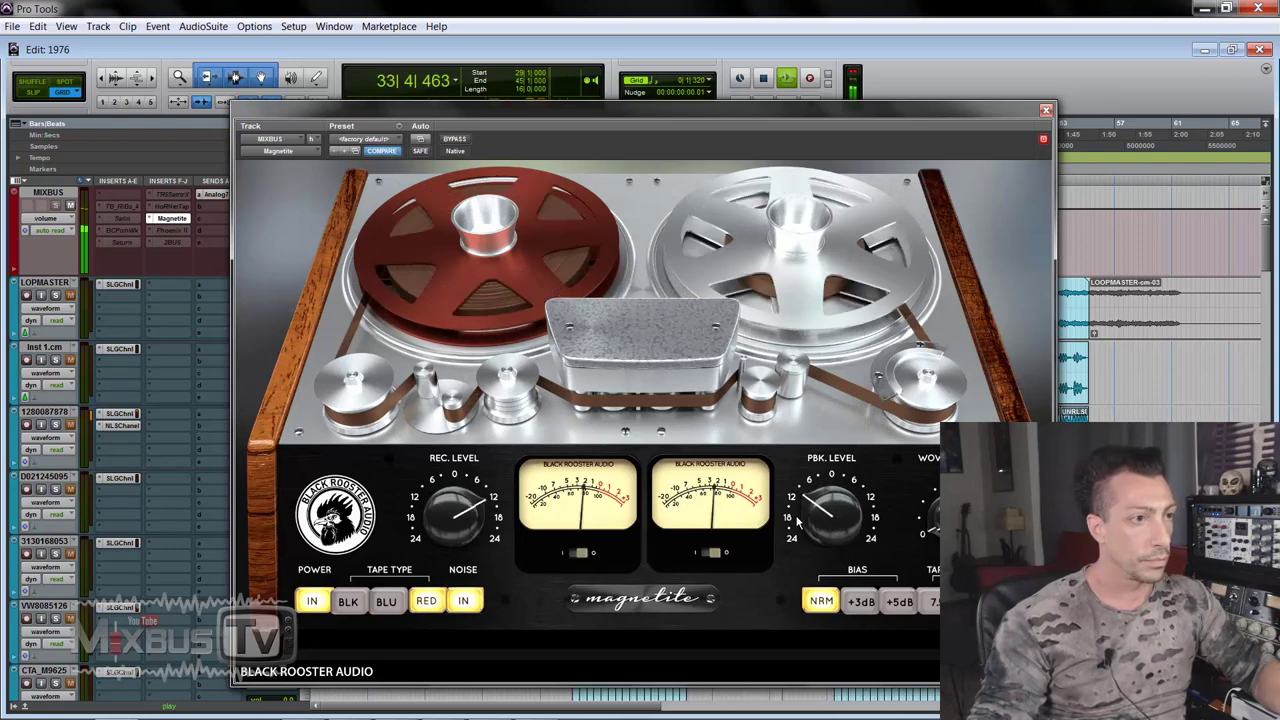
Compare the harder-driven red tape with the bypassed signal during playback, leaving the plugin active
click(456, 140)
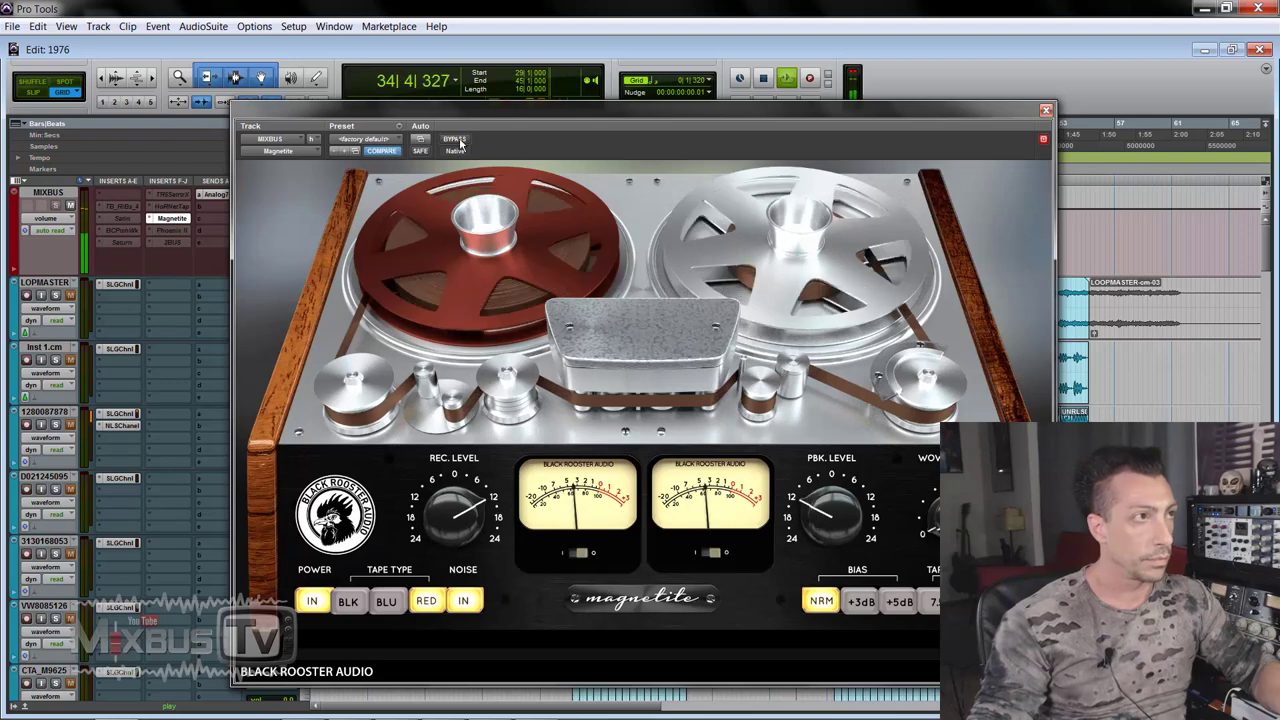
click(458, 141)
click(459, 141)
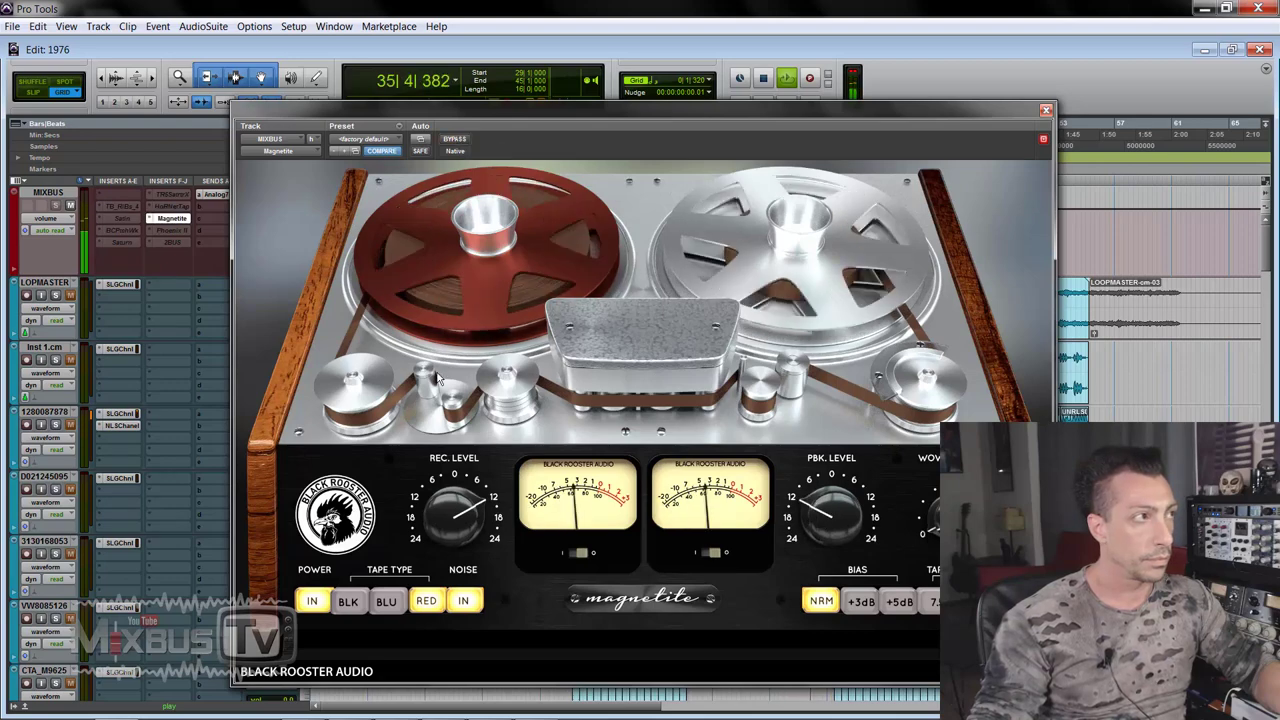
Cycle the tape type through blue, black and red, settle on black, and replay the section briefly
click(398, 600)
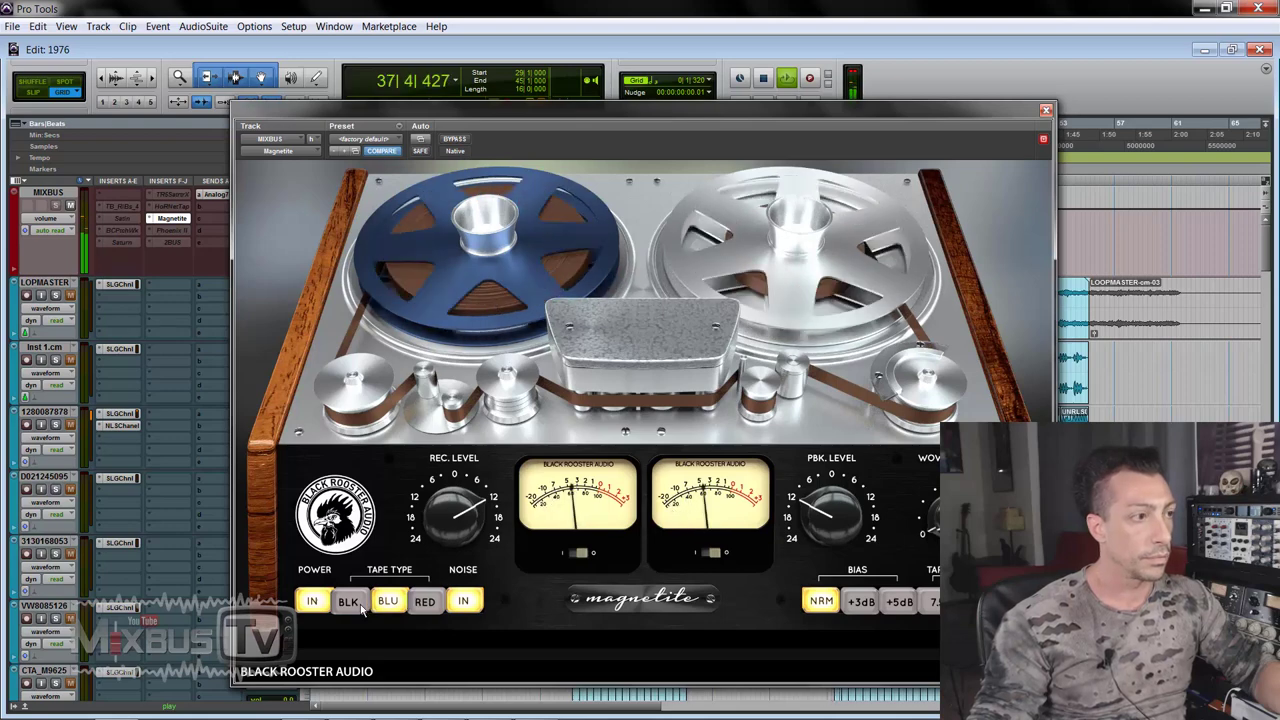
click(358, 606)
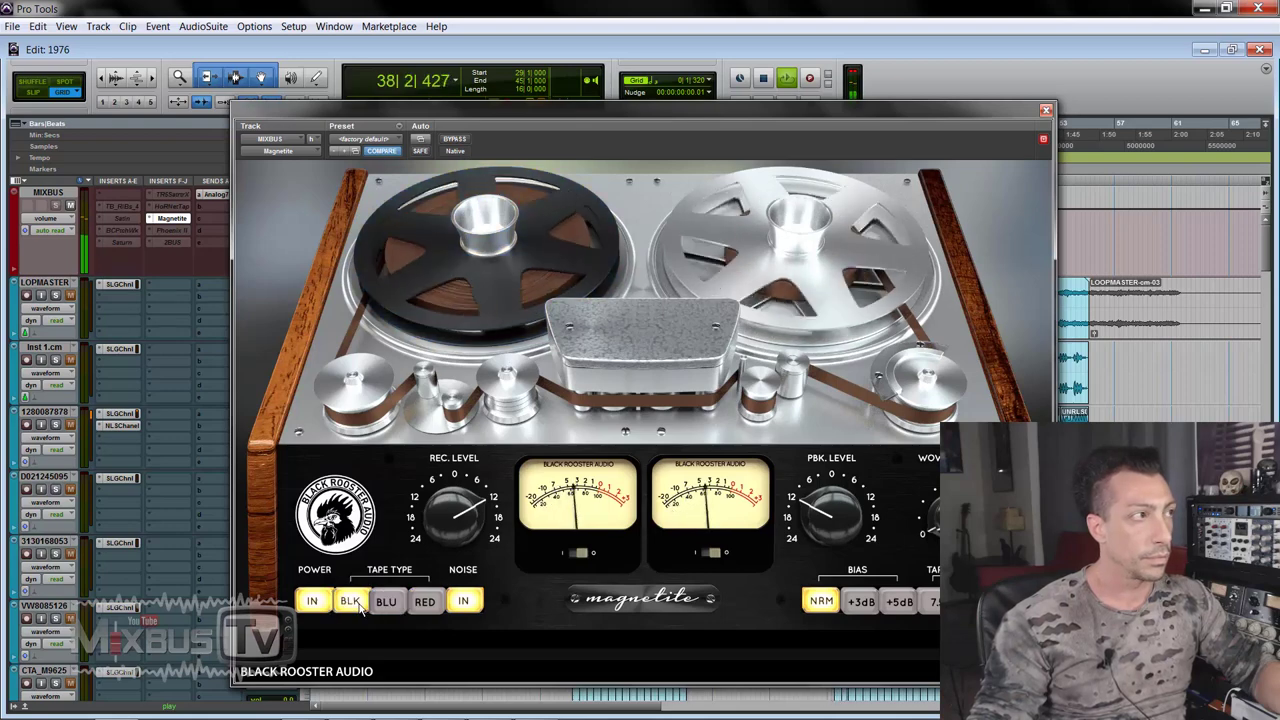
click(421, 605)
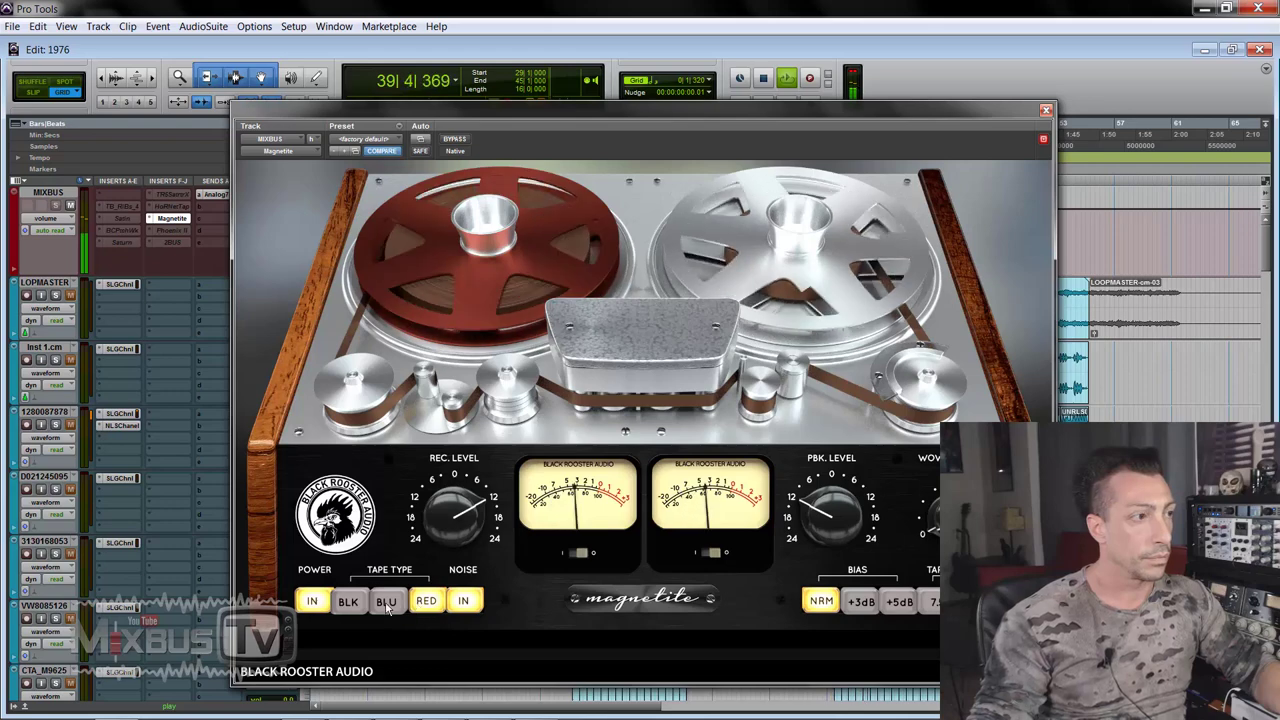
click(348, 601)
key(space)
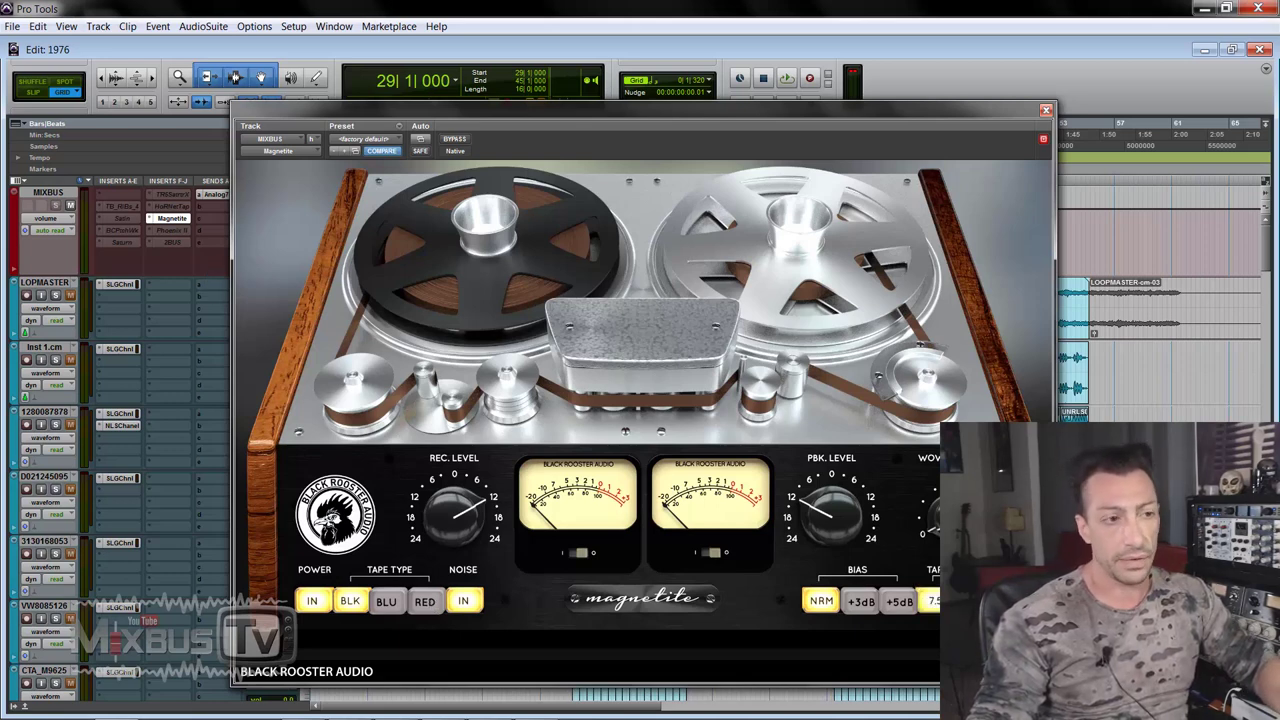
key(space)
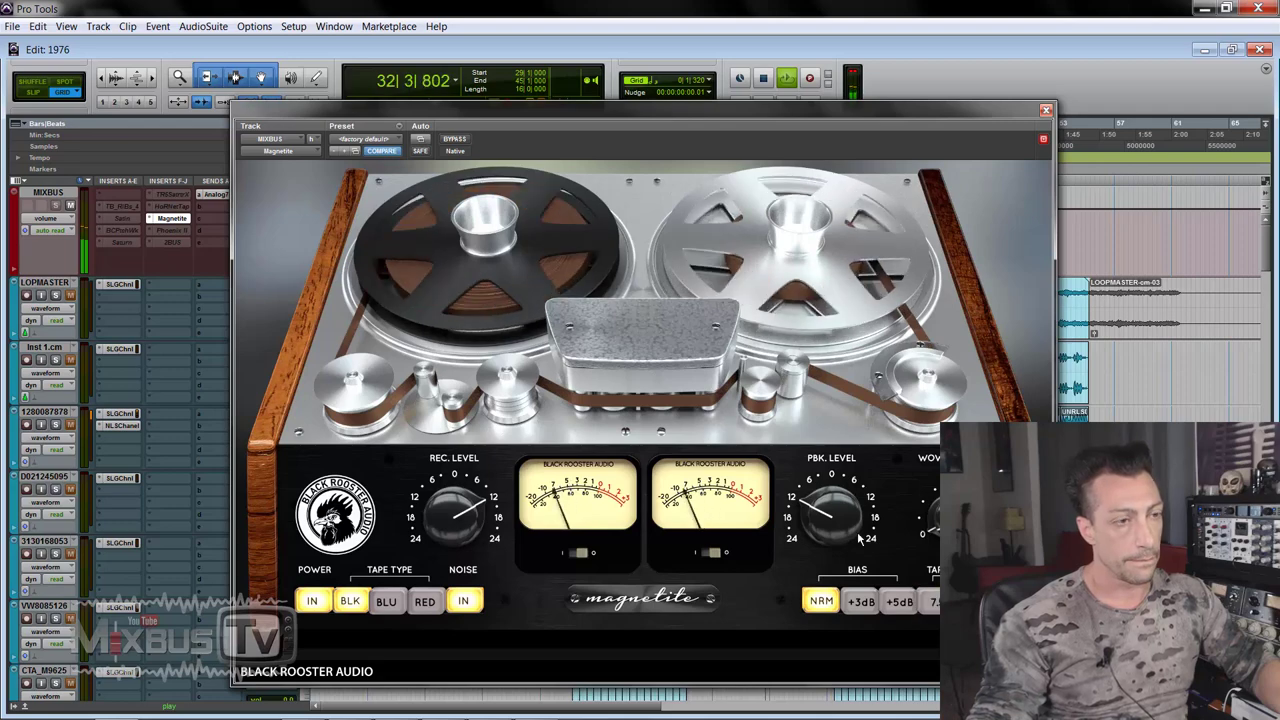
key(space)
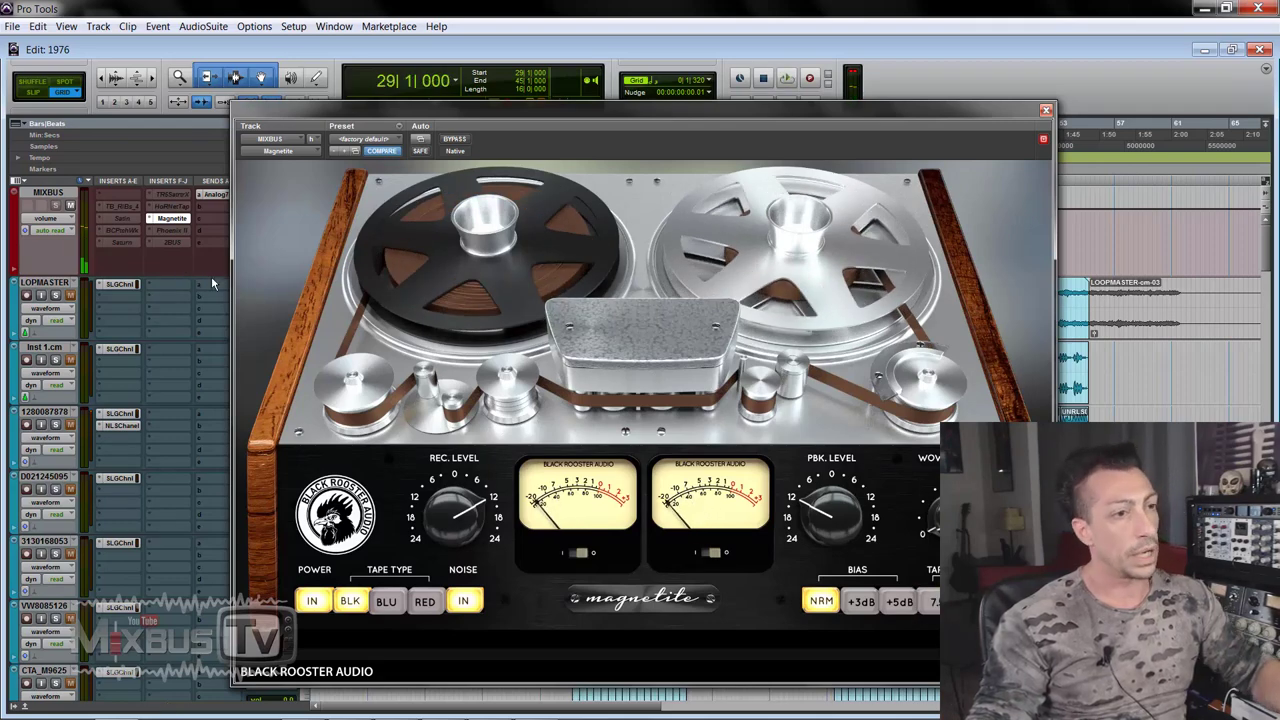
Clear the solos on the DUB CODEX group, solo FT12816903 and the track directly above it, and move the Magnetite window higher
scroll(157, 380, down, 5)
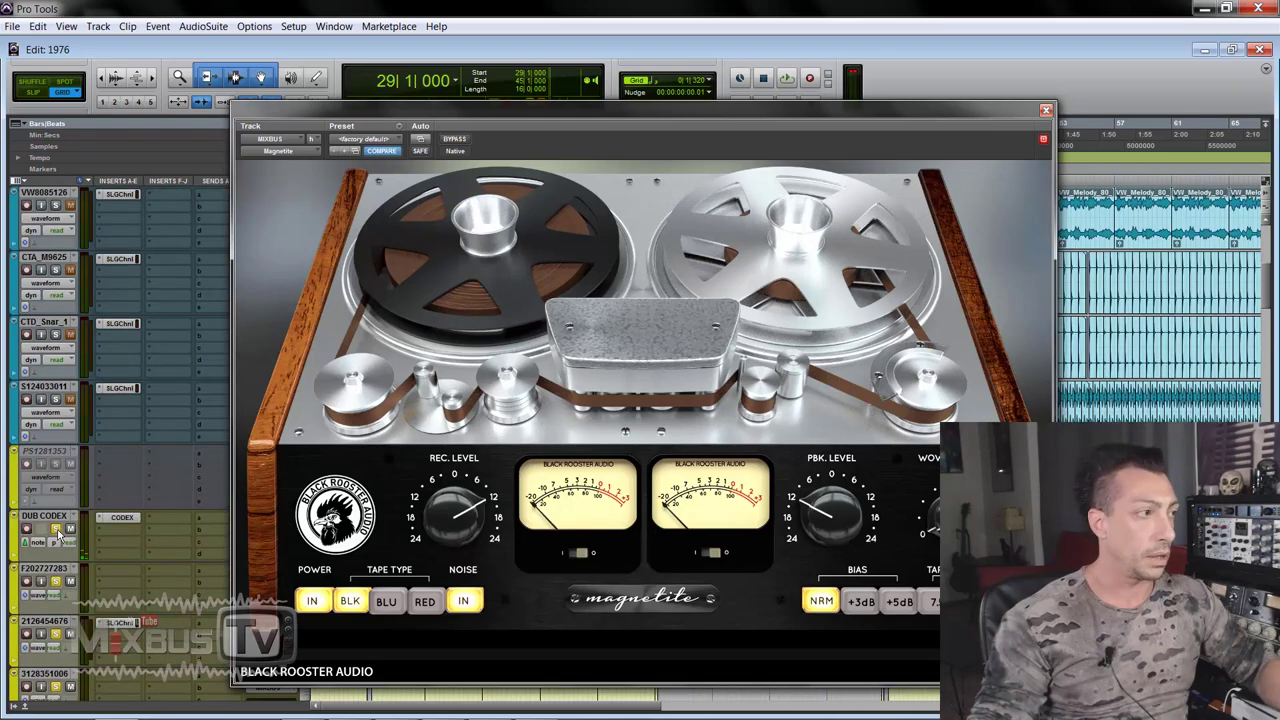
scroll(141, 469, down, 5)
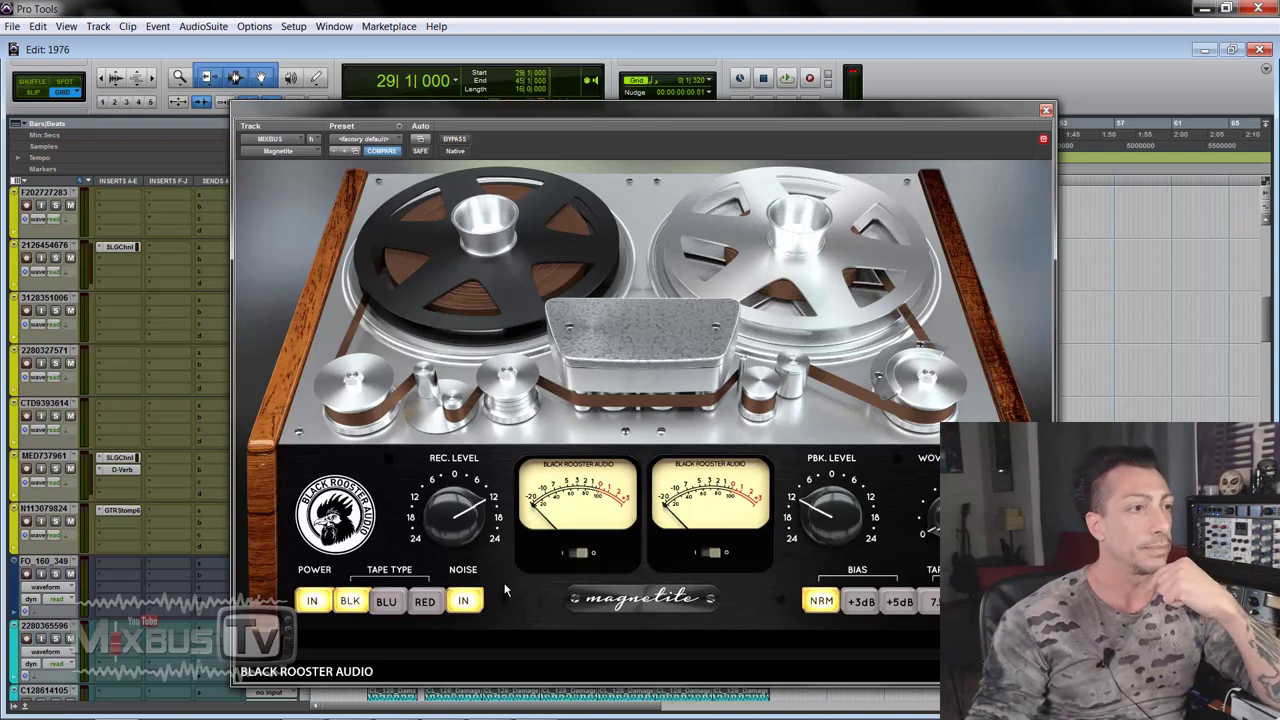
scroll(145, 500, down, 15)
scroll(95, 510, up, 10)
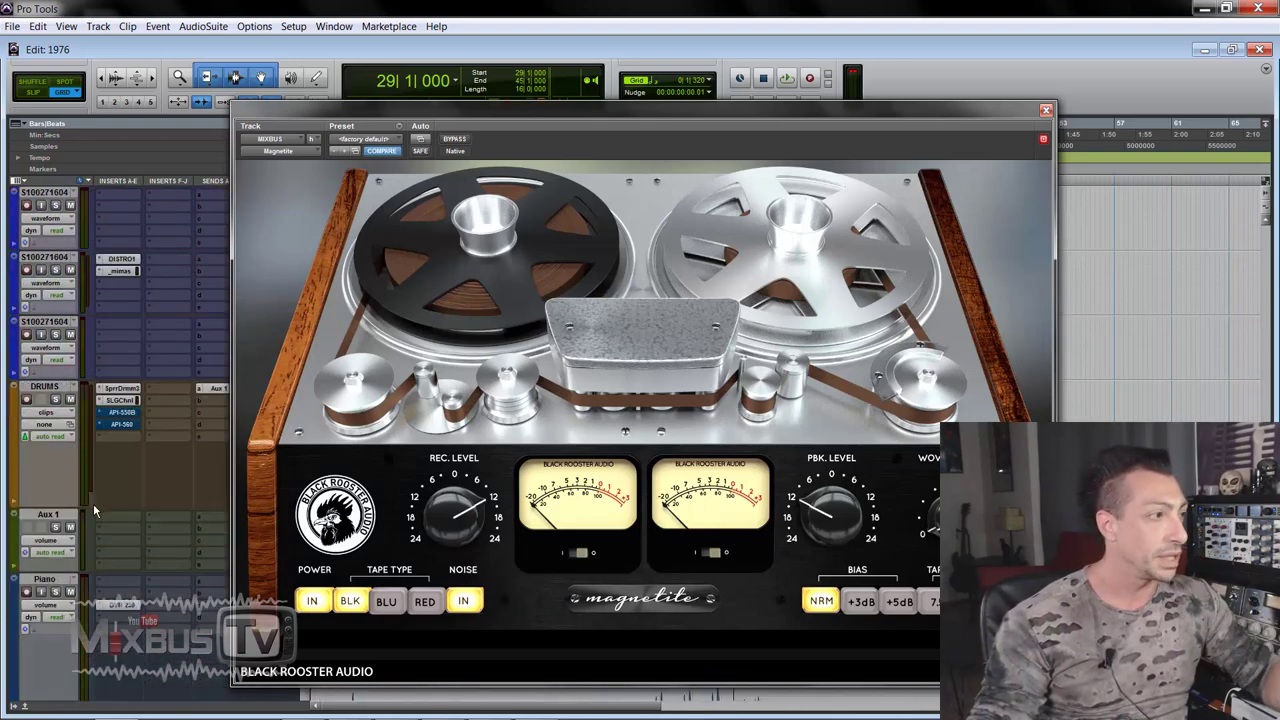
scroll(93, 507, down, 5)
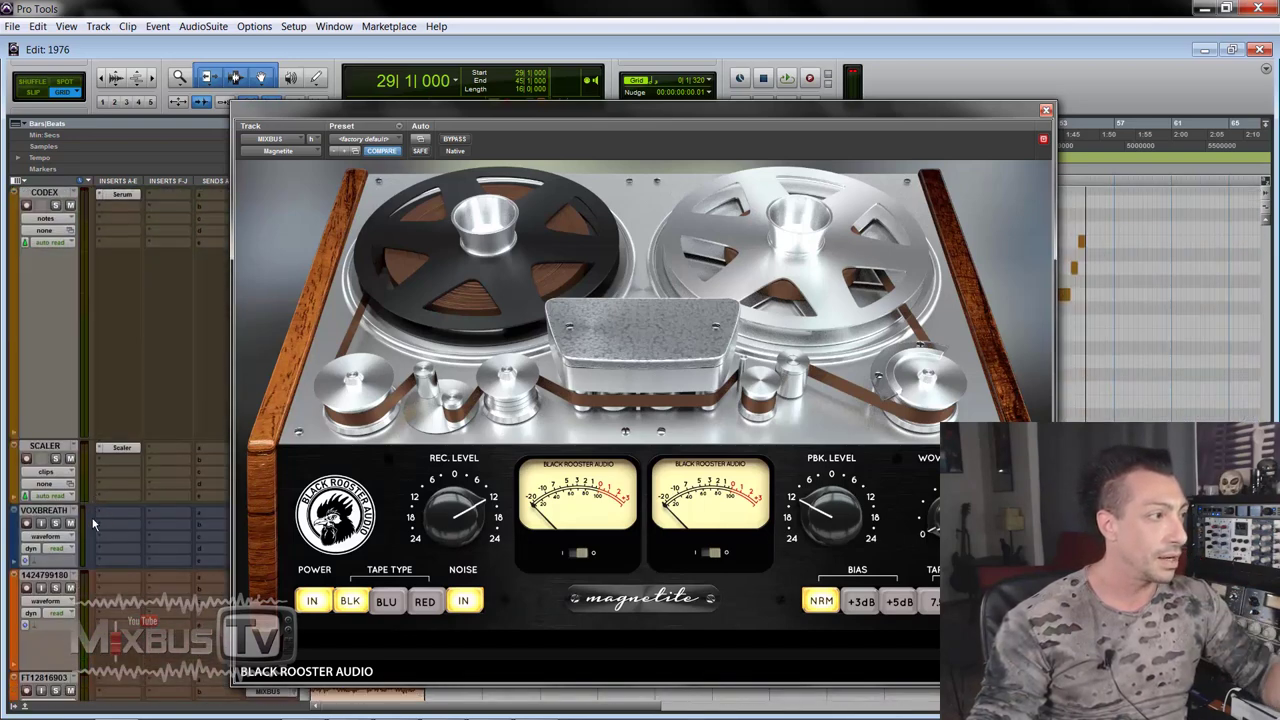
drag(485, 110, 463, 62)
Play the newly soloed tracks through the black tape type and compare them with the bypassed signal
key(space)
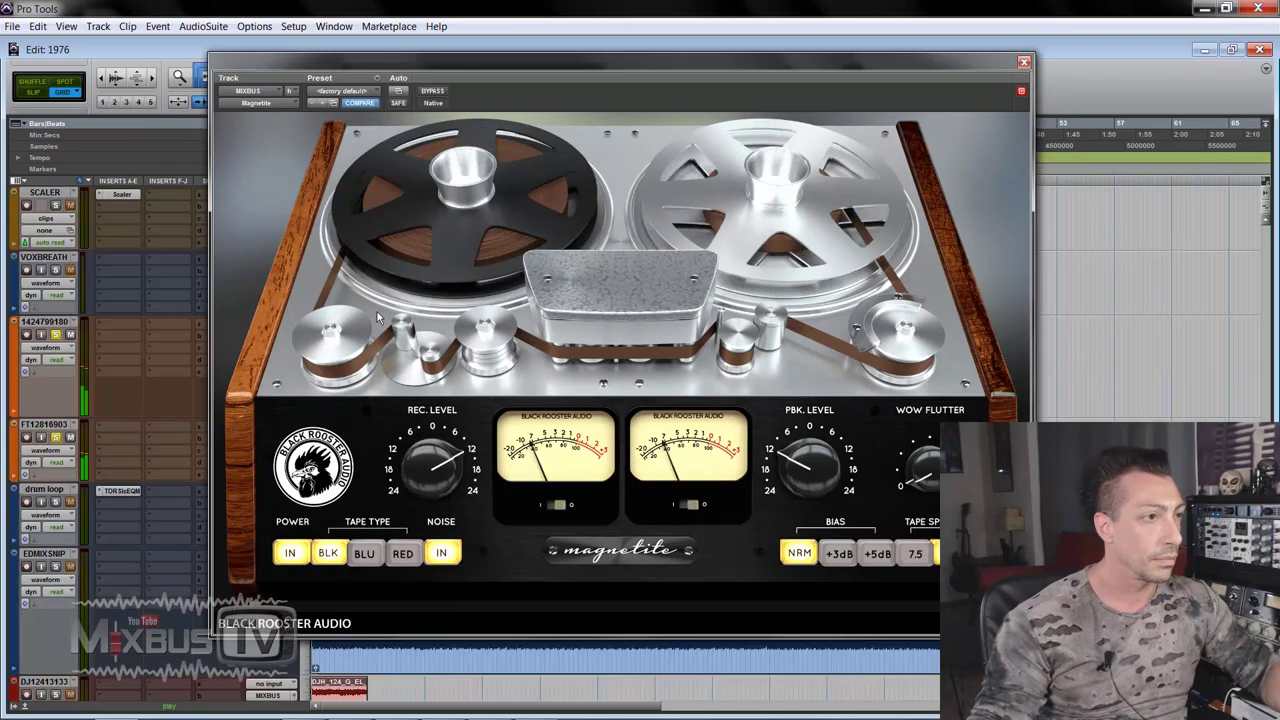
click(432, 91)
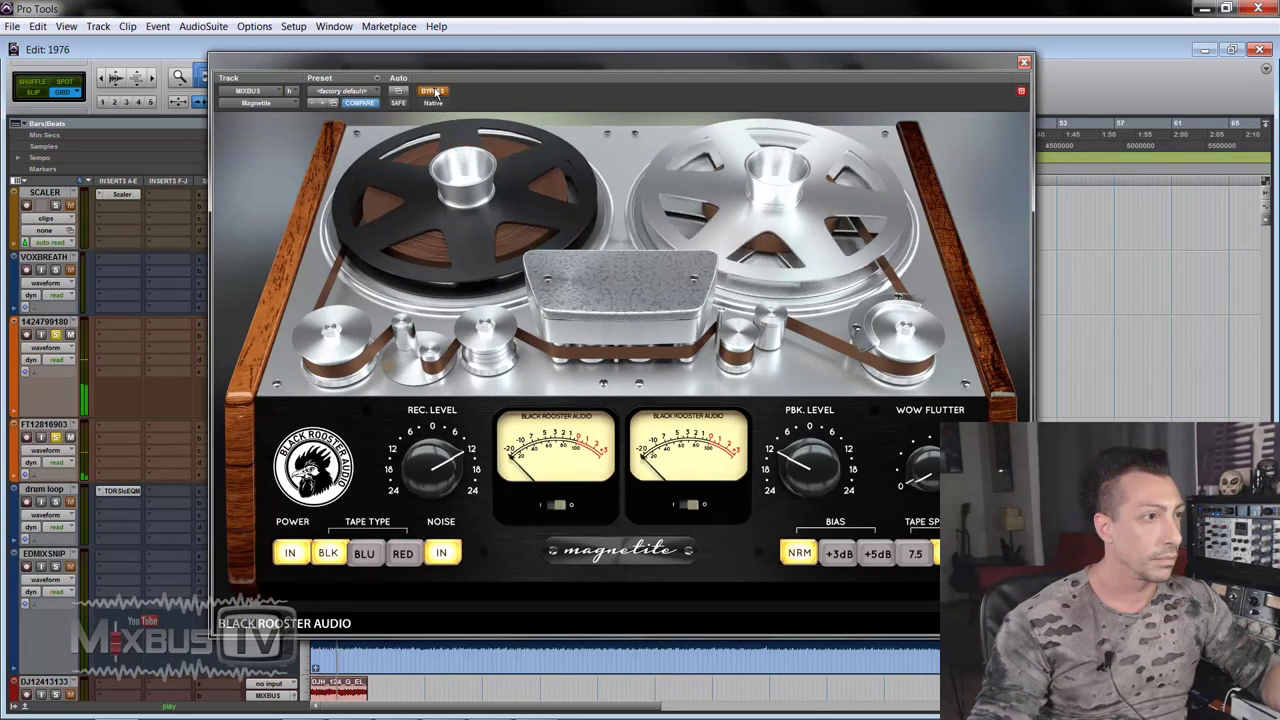
click(434, 92)
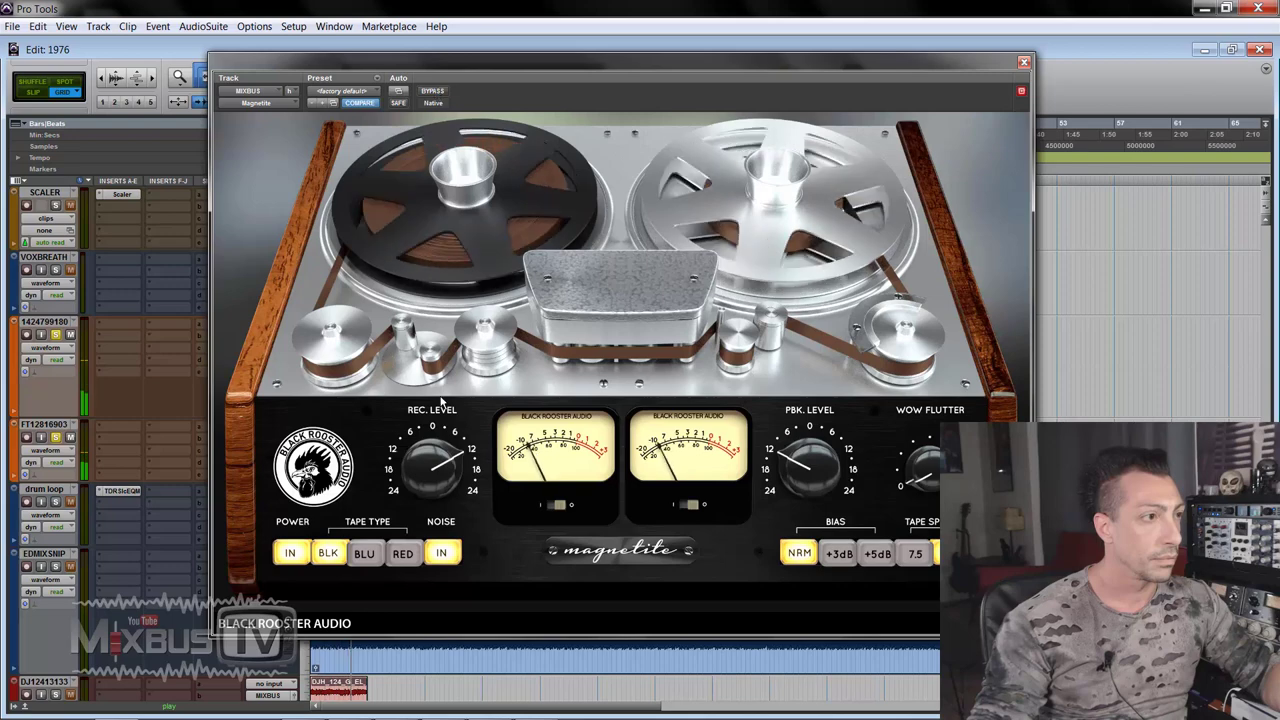
Select the red tape type and drive it harder, with the record level at about +18 dB and the playback level at about -18 dB
click(403, 553)
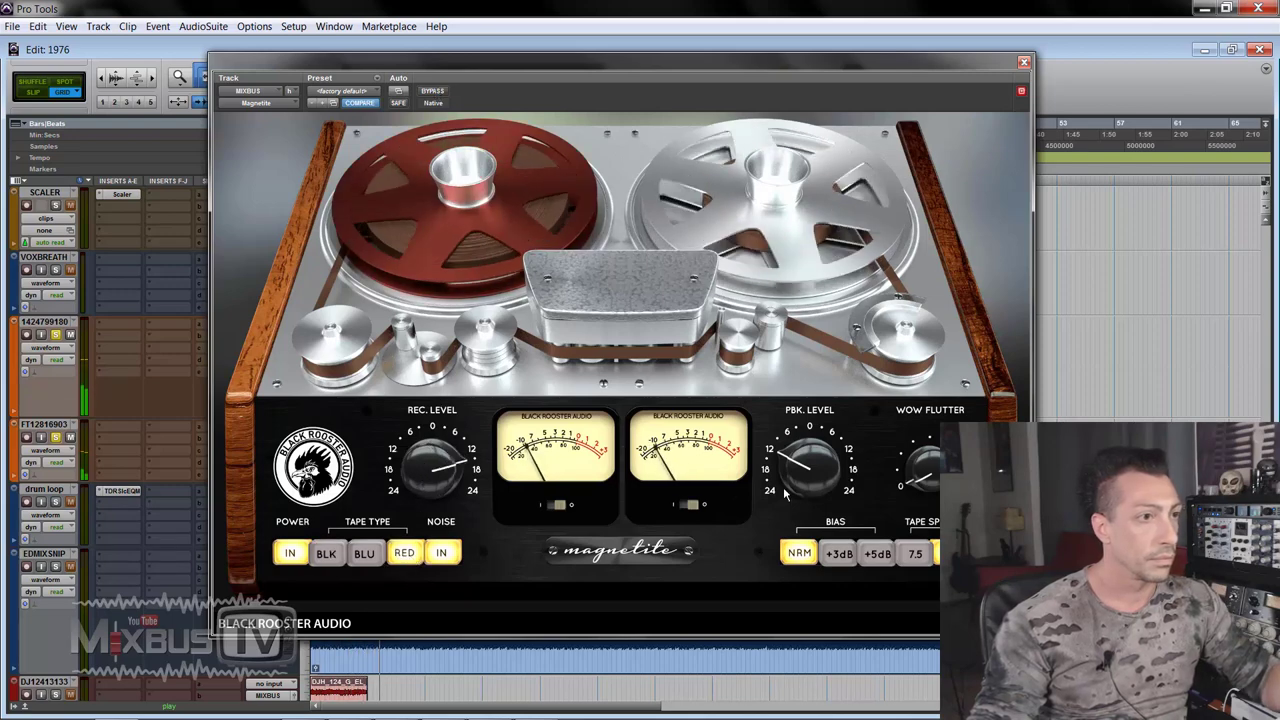
drag(806, 470, 808, 490)
drag(441, 470, 441, 481)
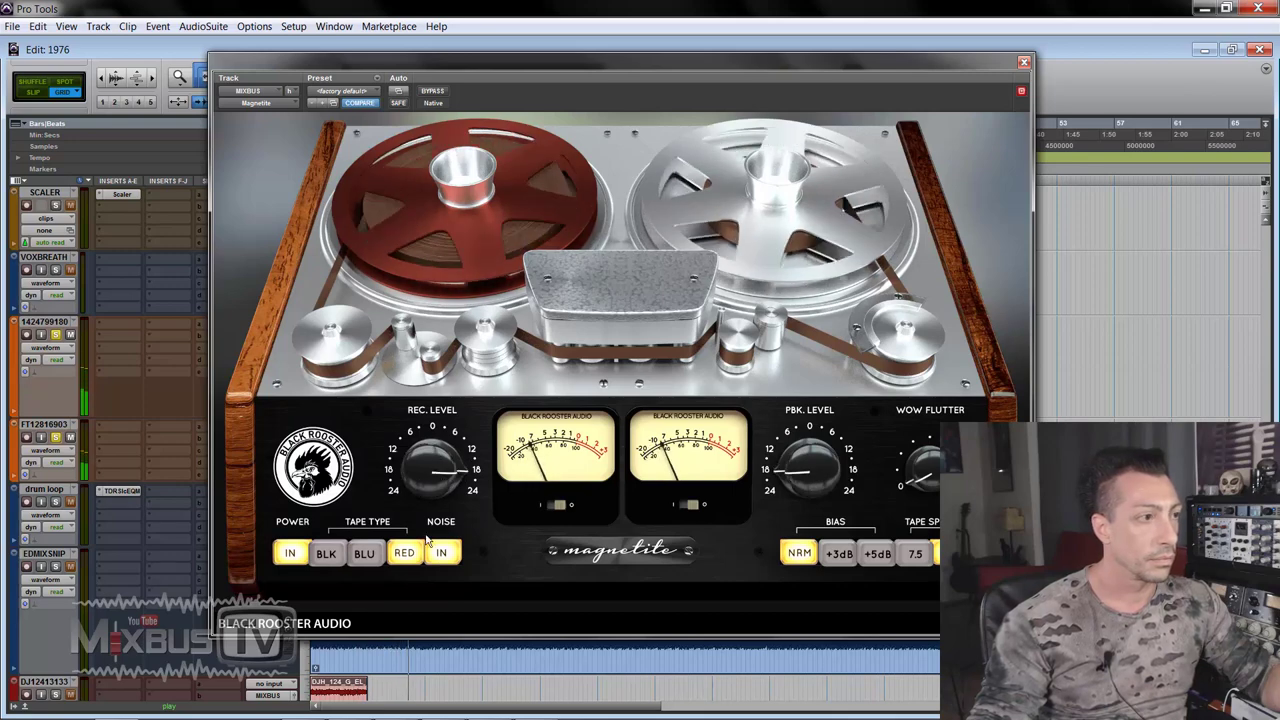
Switch the tape type through blue to black, and set the record level to about -15 dB and playback level to about +12 dB
click(372, 555)
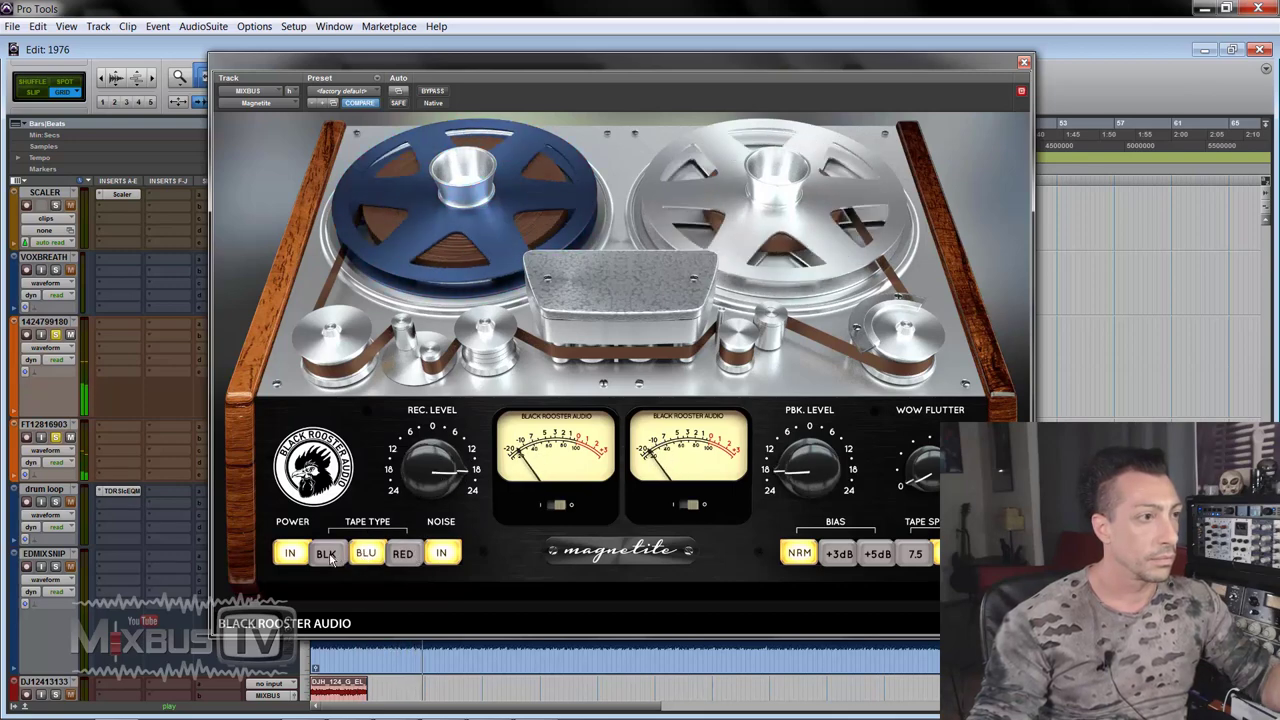
click(327, 555)
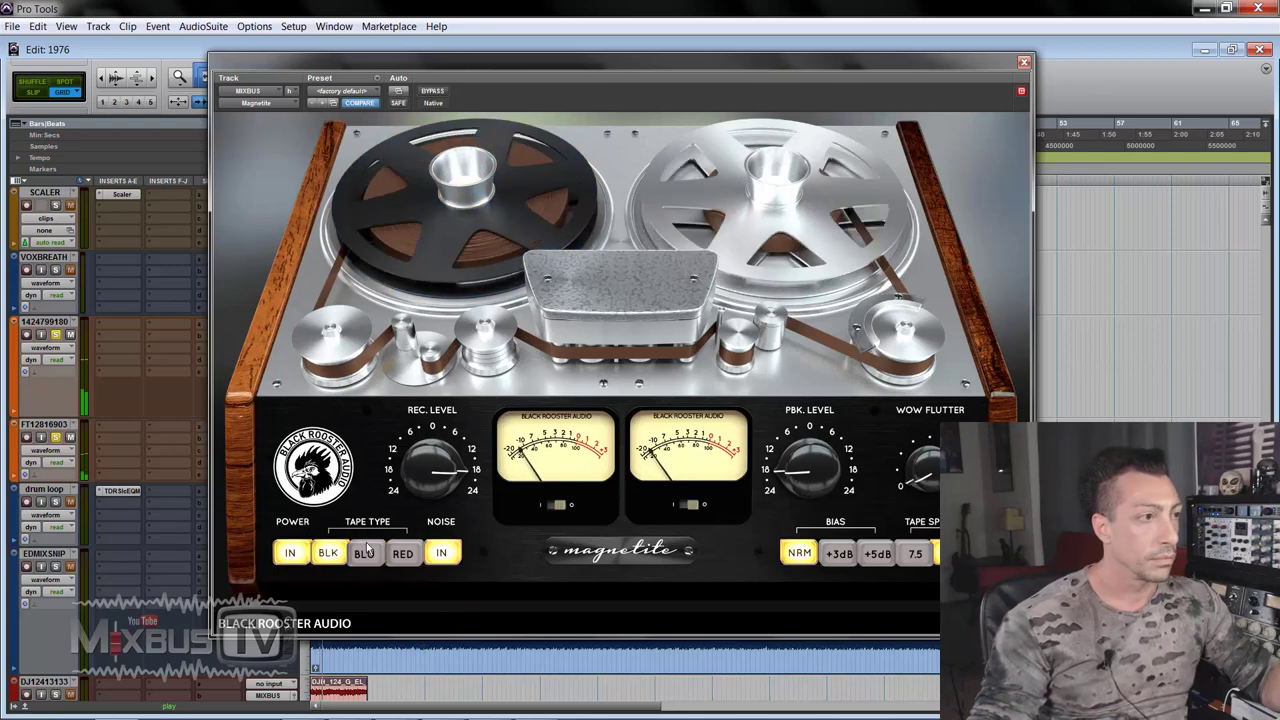
drag(432, 460, 434, 505)
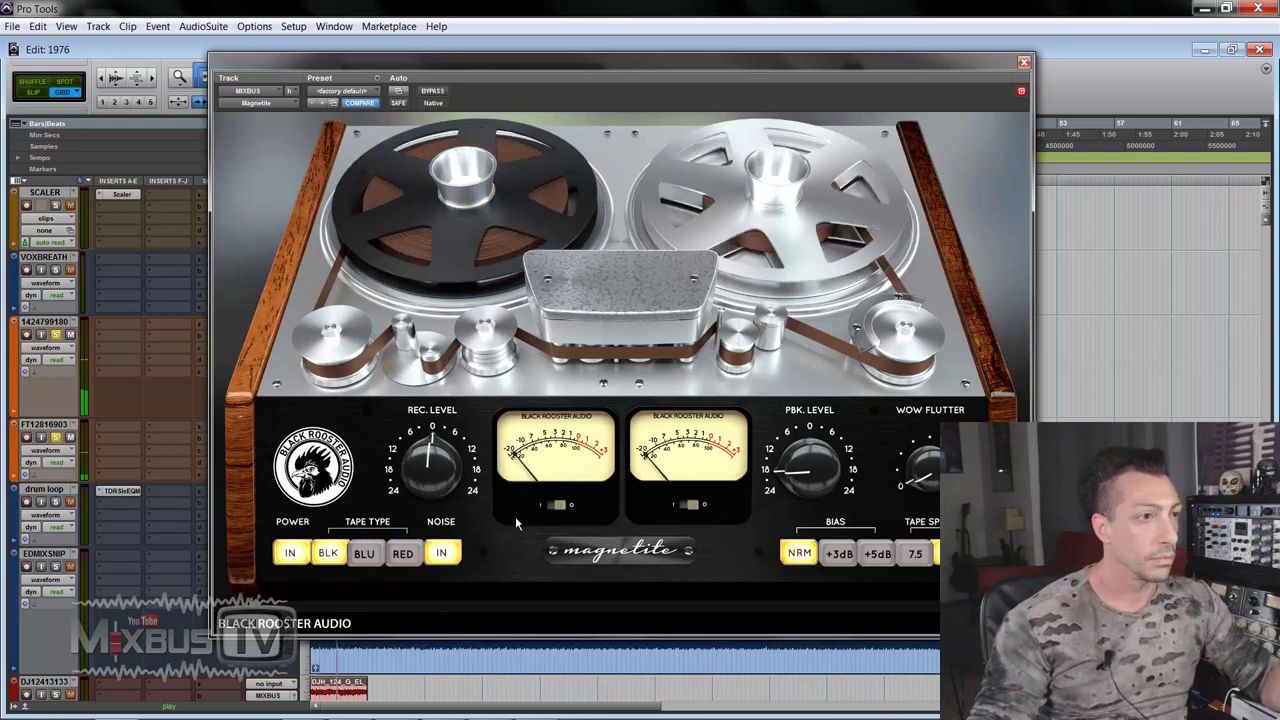
drag(821, 428, 812, 362)
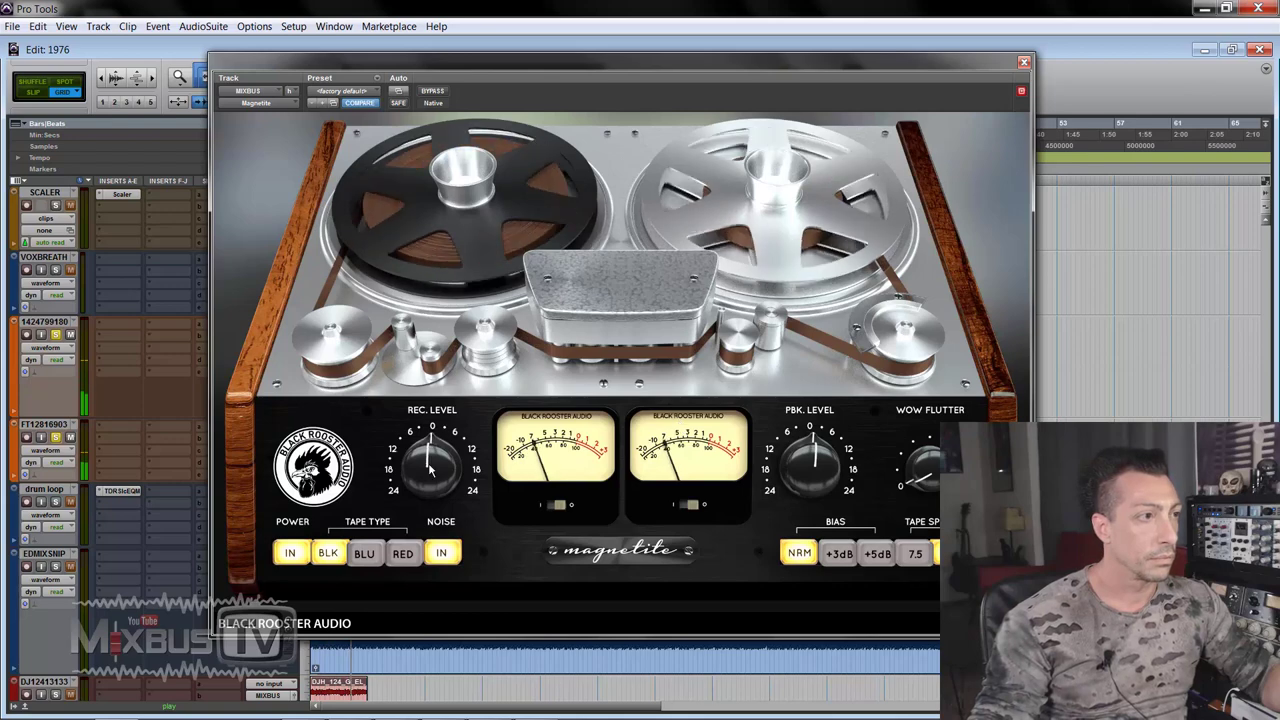
drag(428, 452, 417, 485)
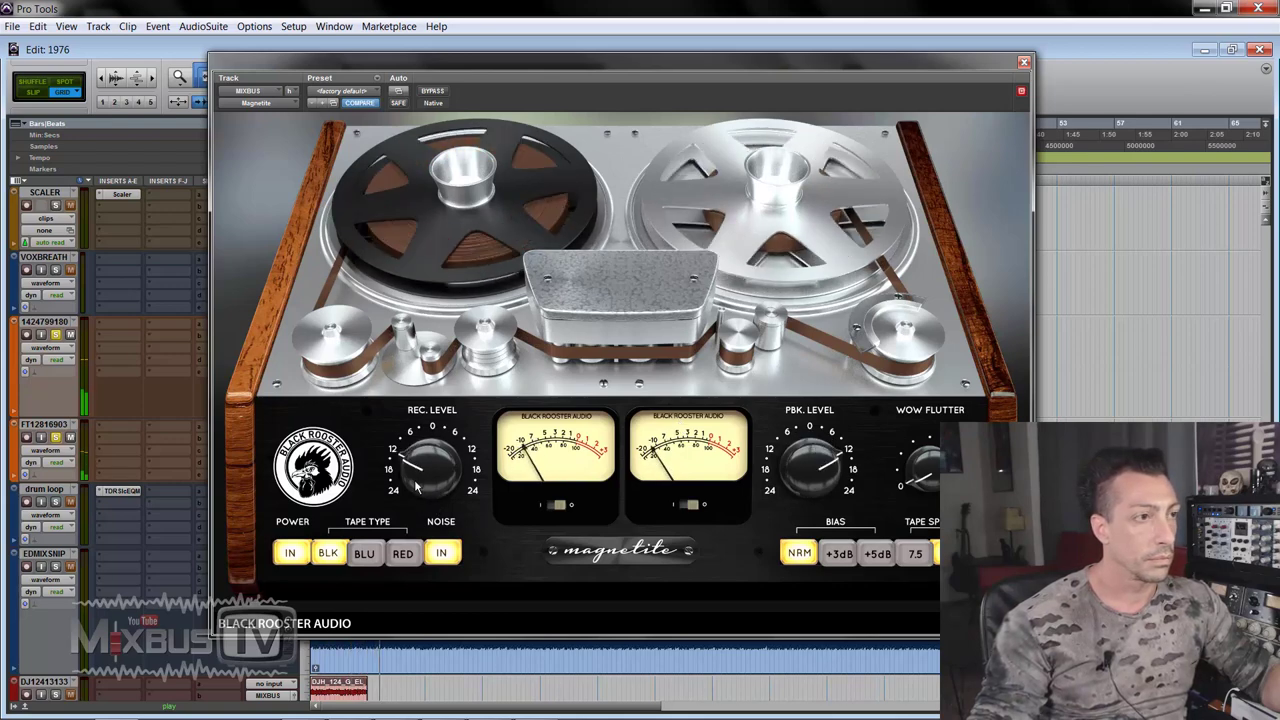
Audition the blue and red tapes, compare +5 dB, +3 dB and normal bias on red, and end on the black tape
click(365, 553)
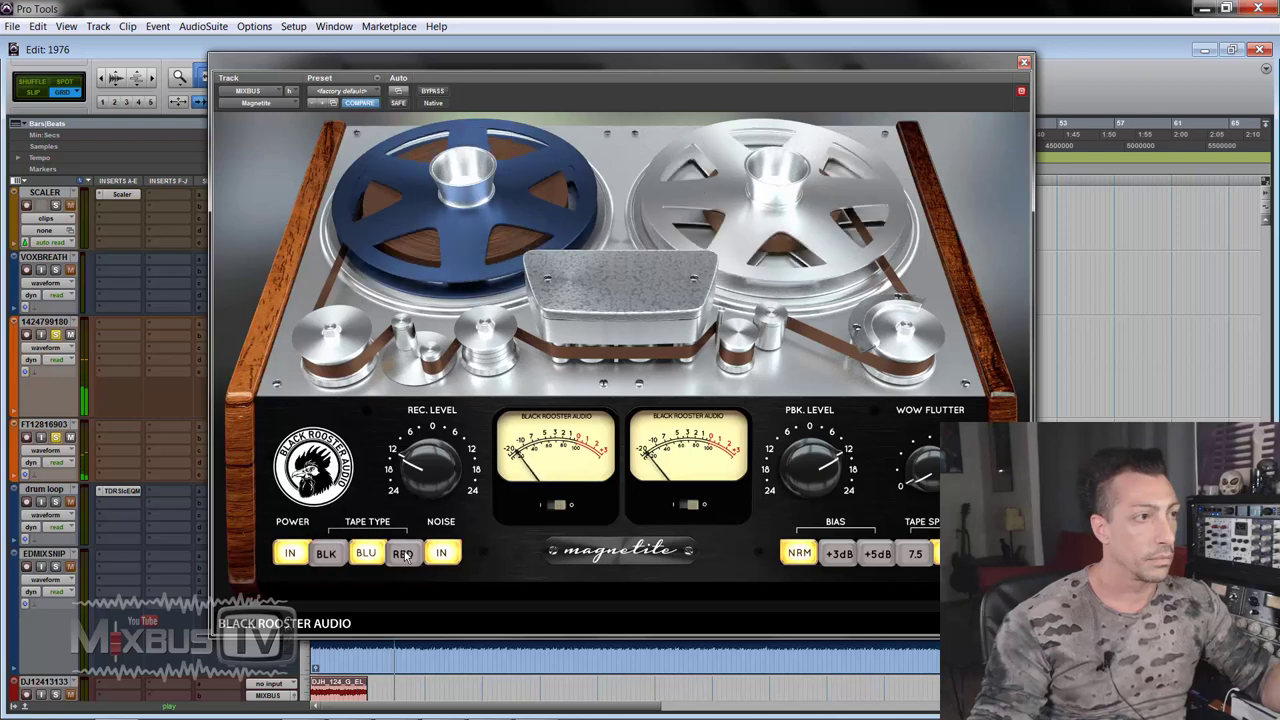
click(404, 554)
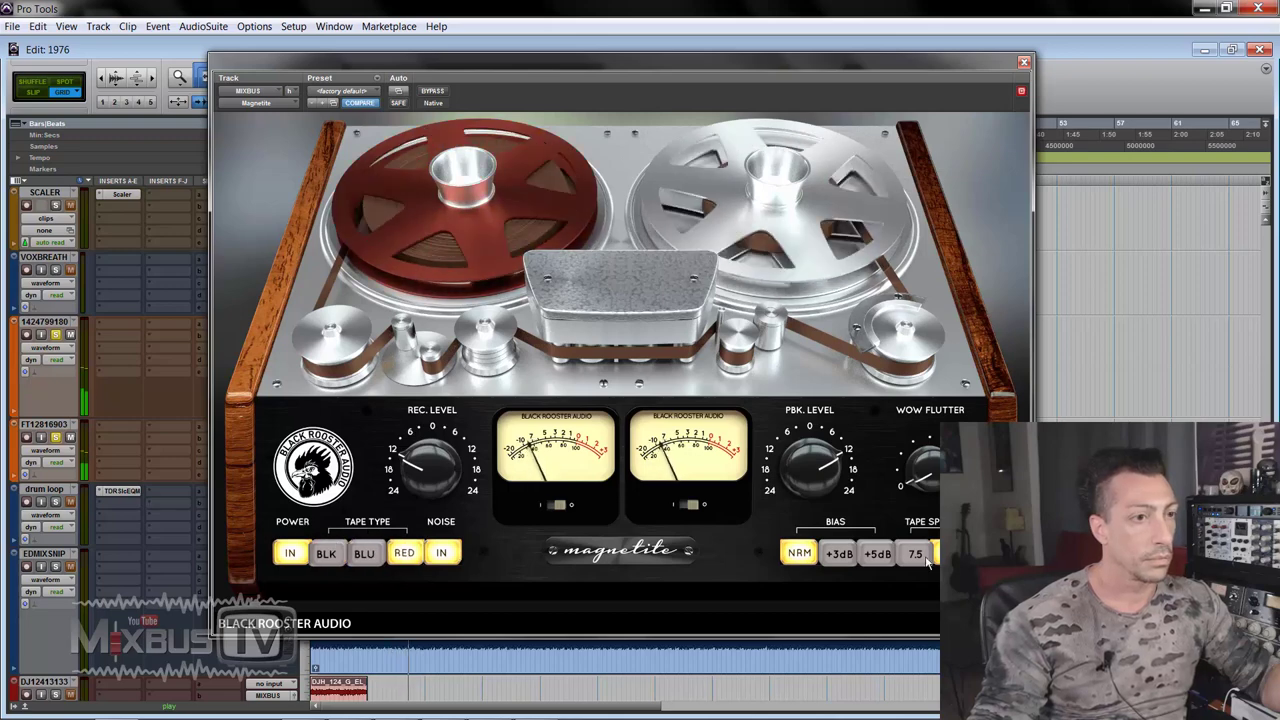
click(884, 562)
click(952, 553)
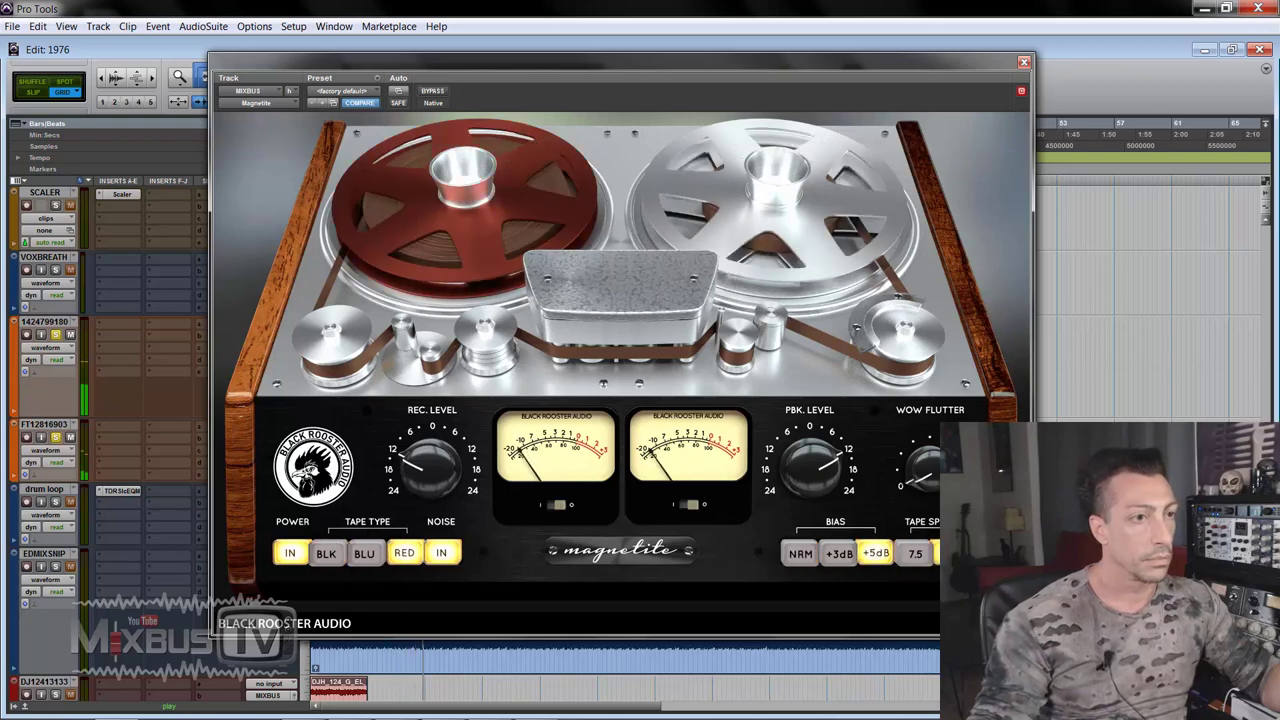
click(843, 561)
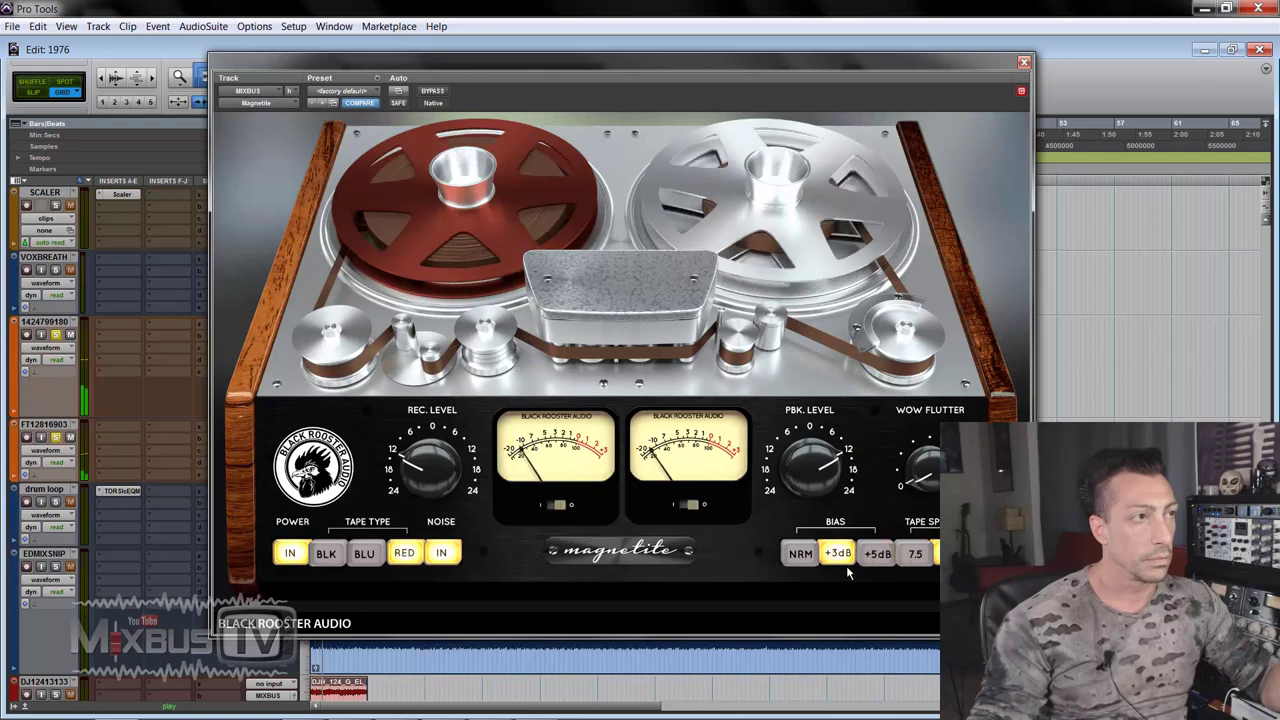
click(806, 556)
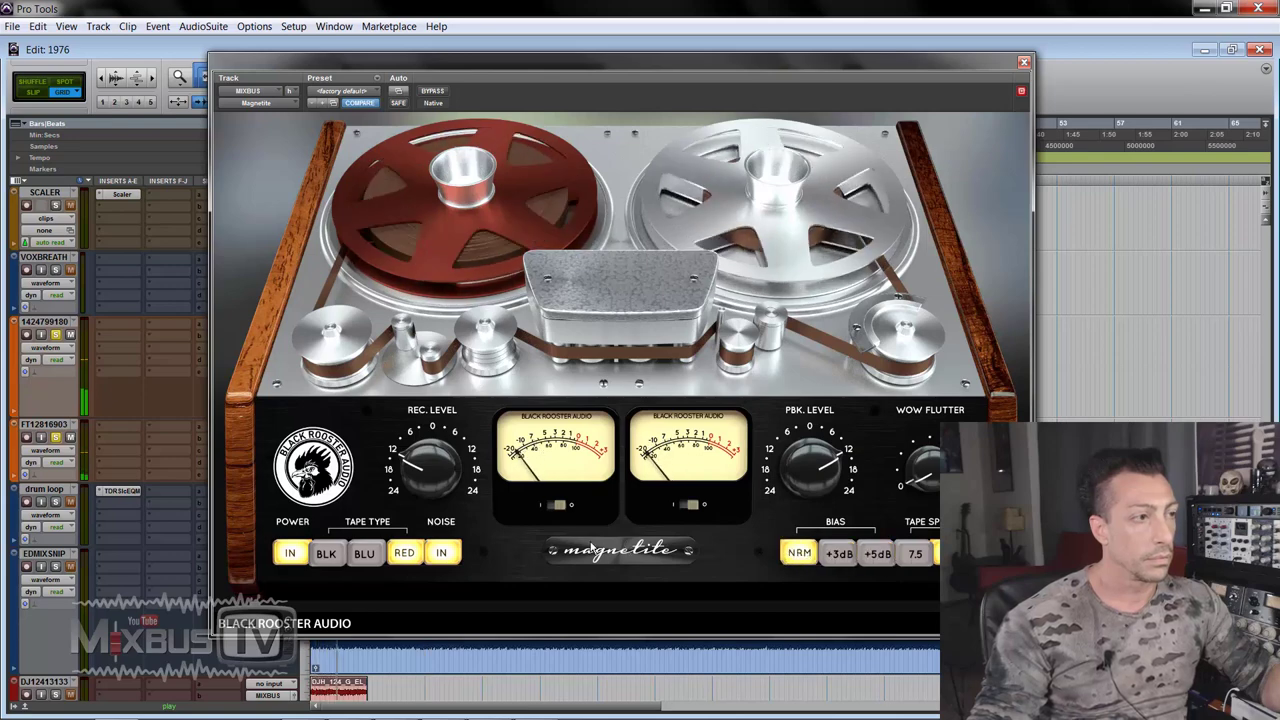
click(364, 556)
click(330, 556)
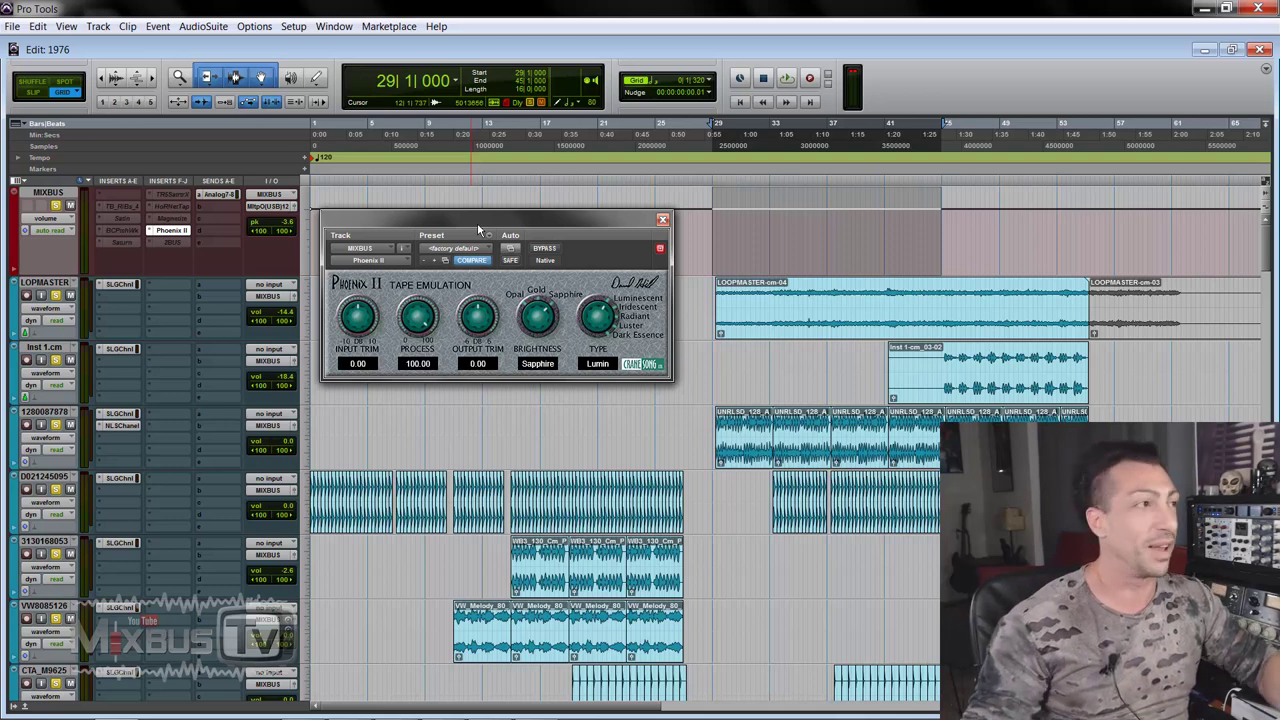
Play the loop through Phoenix II on the mix bus and compare the processed signal with the bypassed one
drag(460, 214, 488, 208)
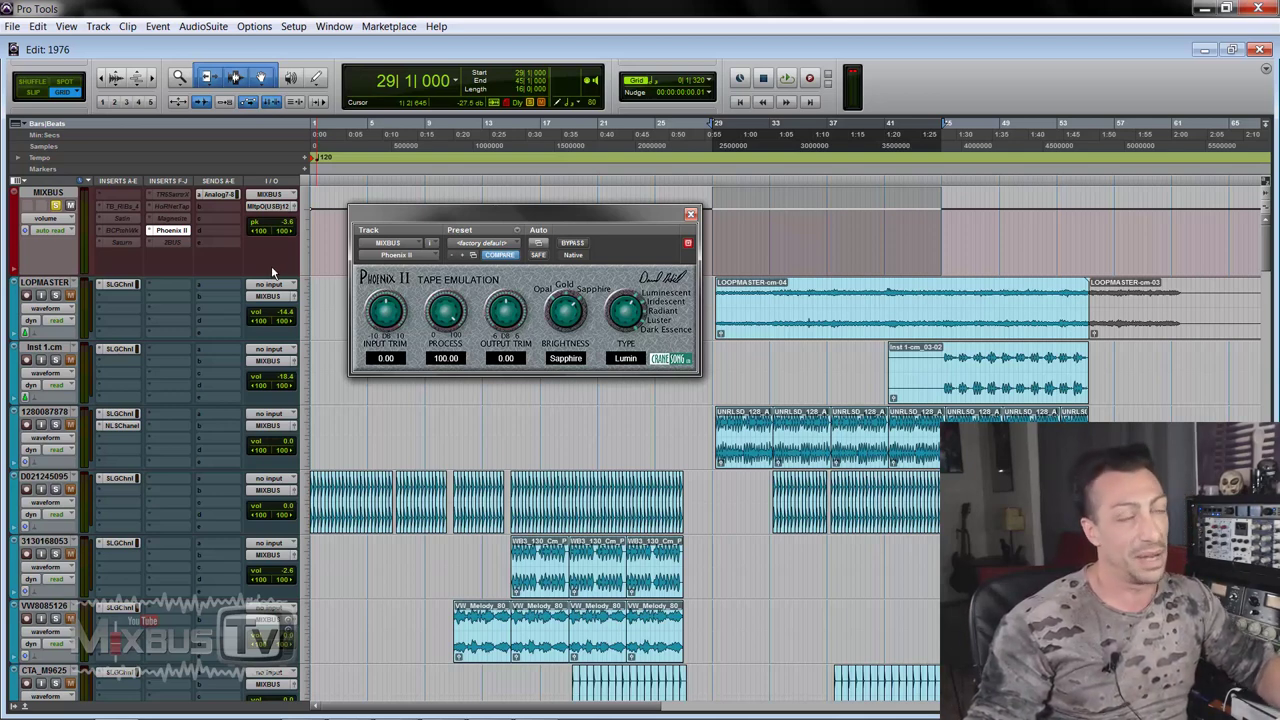
key(space)
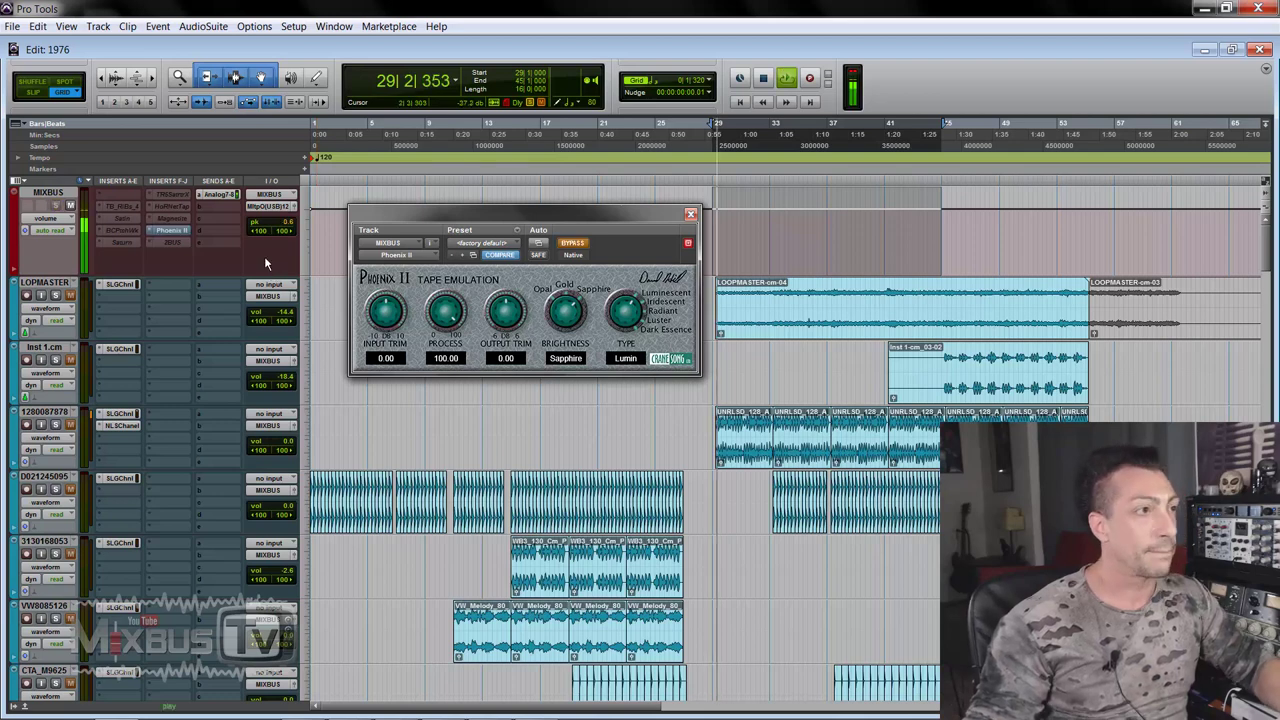
click(556, 242)
click(562, 243)
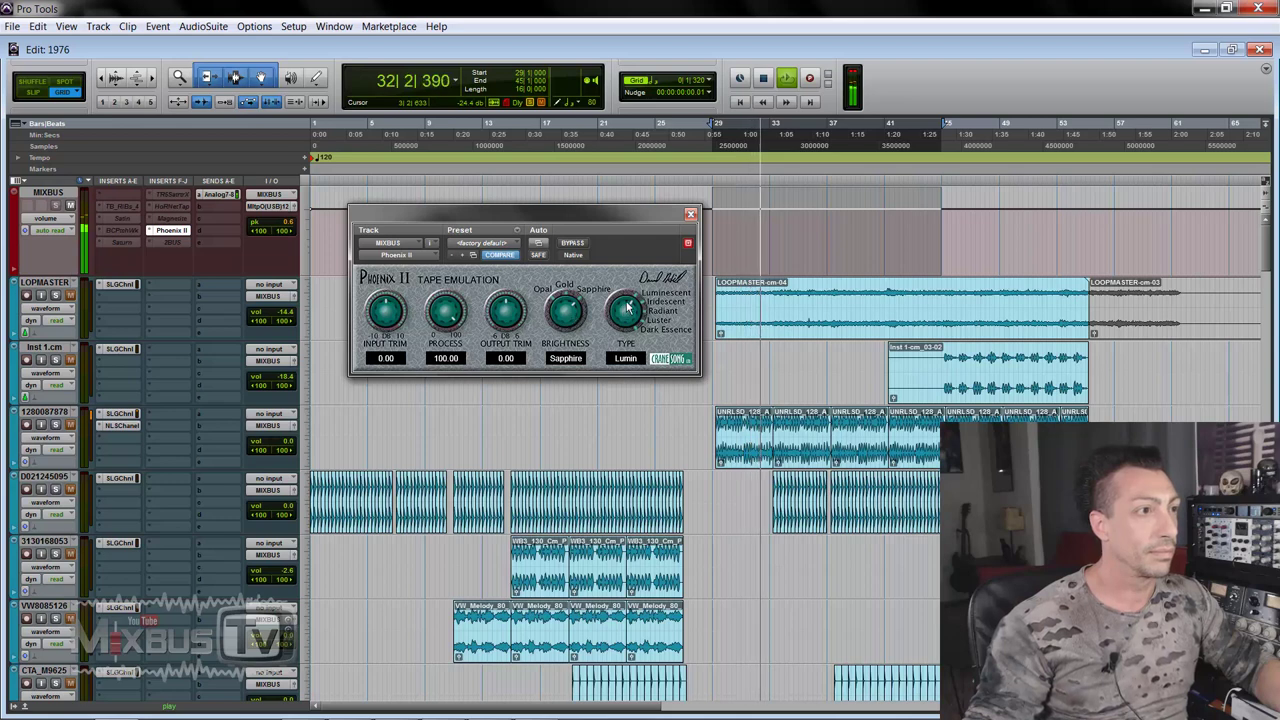
Audition the Dark Essence type, return to Luminescent, and compare it with the bypassed signal
drag(624, 310, 624, 246)
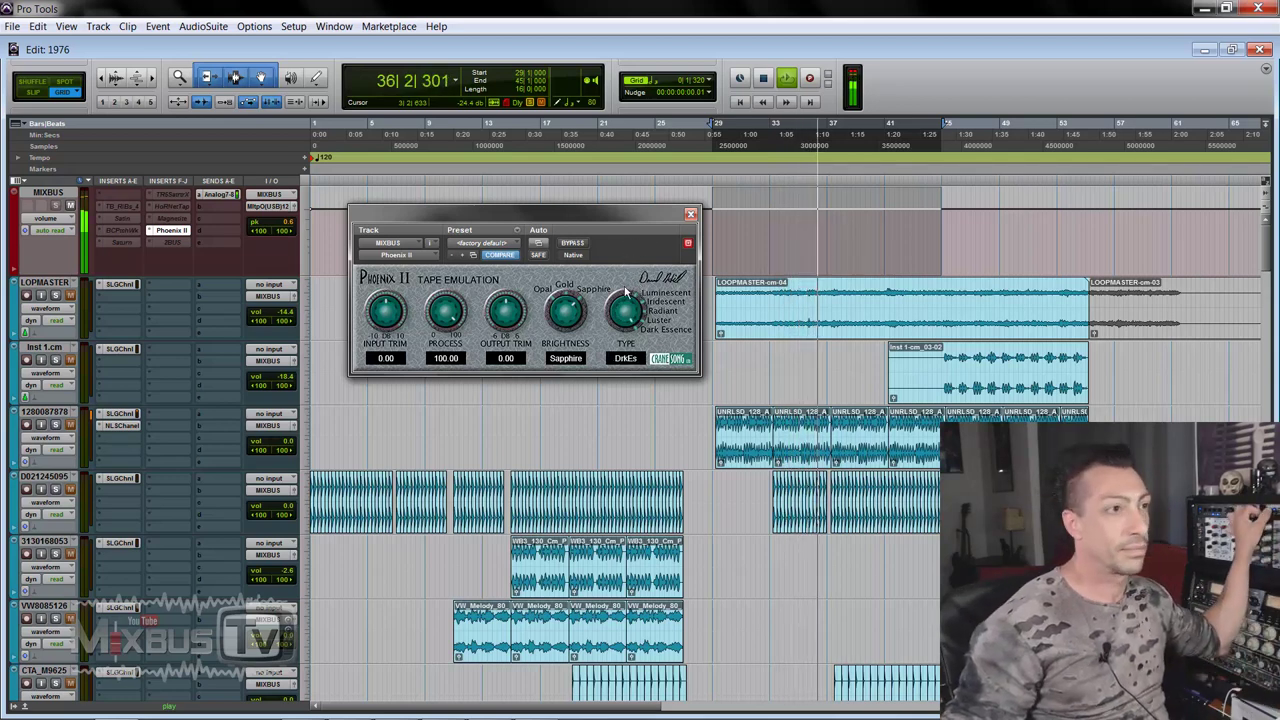
drag(630, 310, 614, 443)
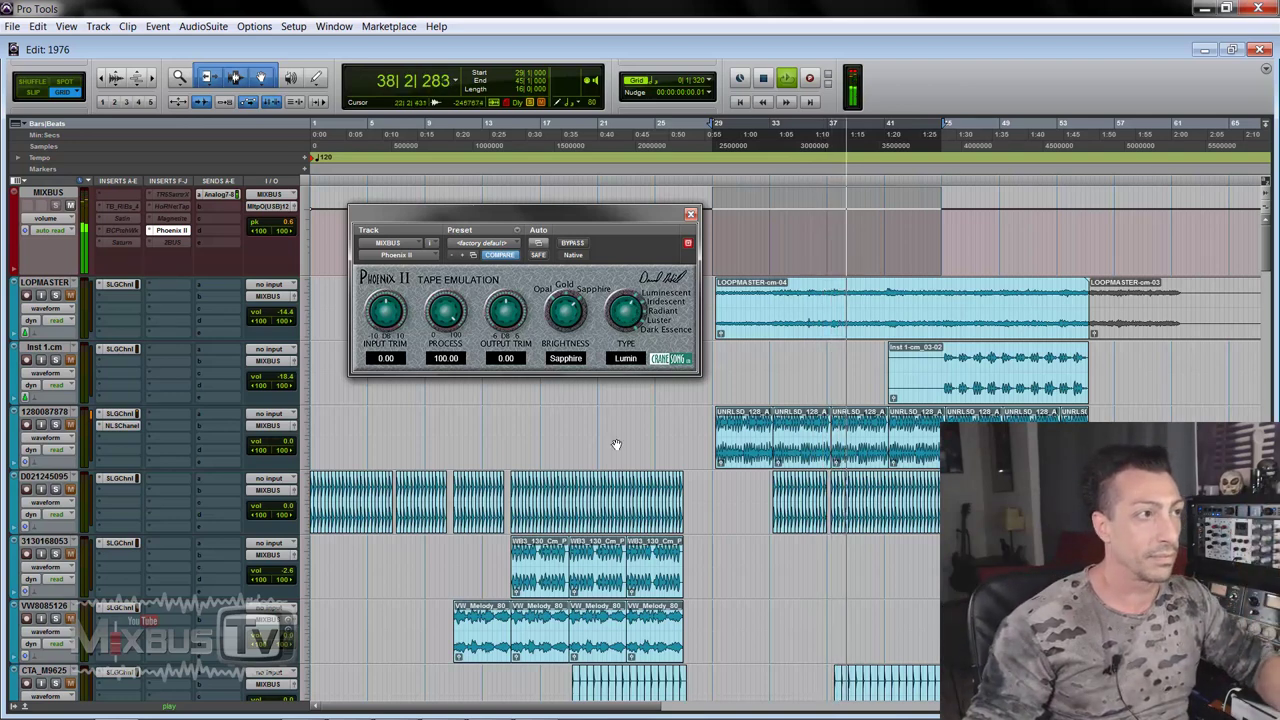
click(577, 246)
click(577, 246)
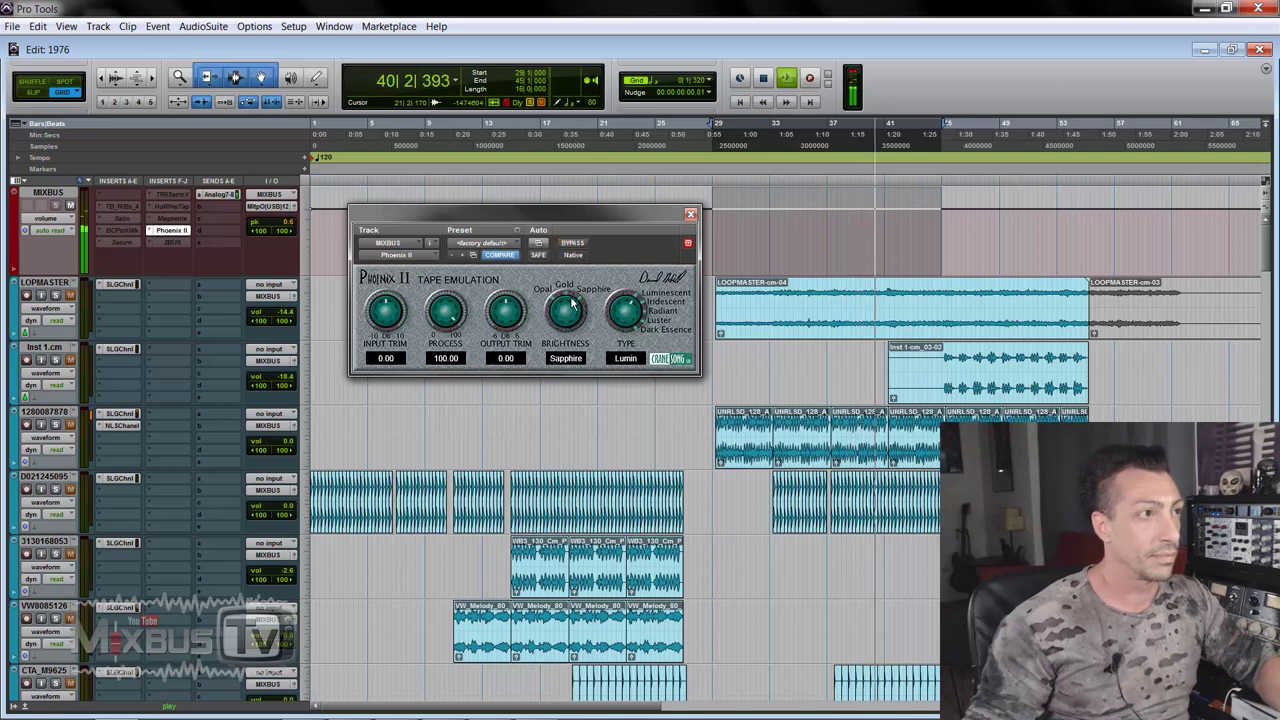
Audition the Gold brightness from the start of the loop, and return the brightness to Sapphire
drag(566, 312, 570, 320)
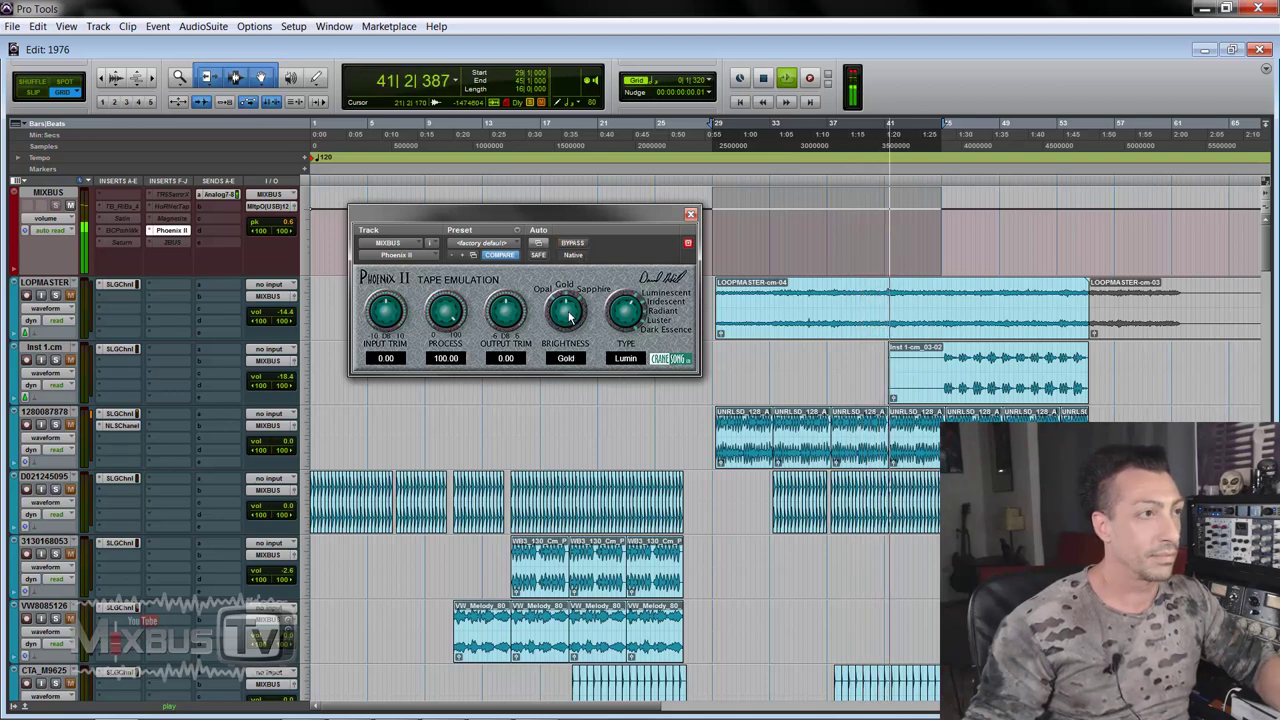
key(space)
key(space)
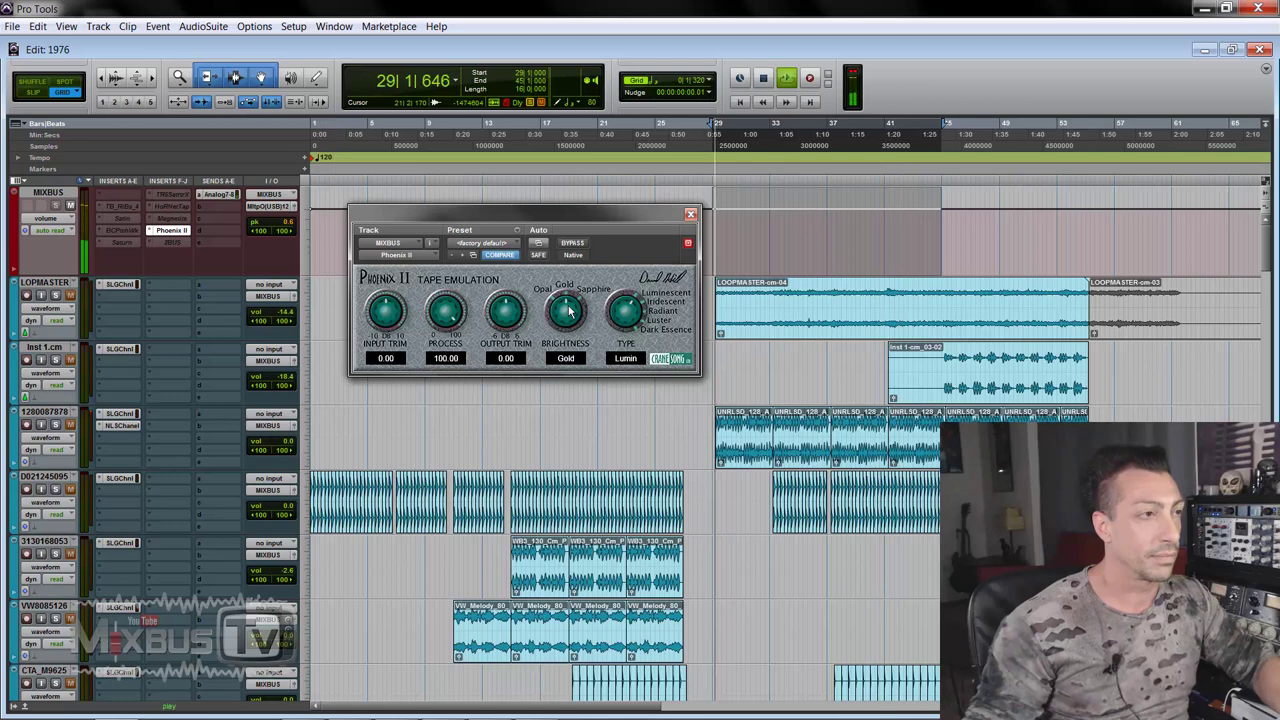
drag(568, 310, 576, 258)
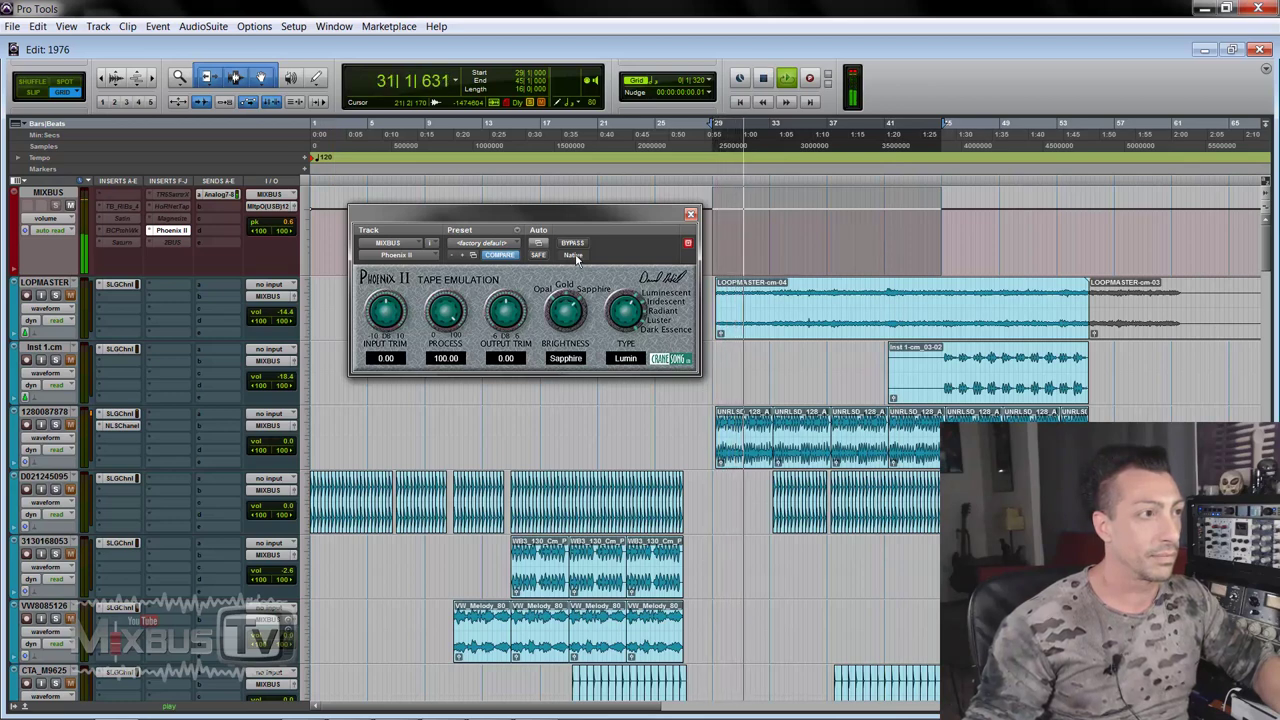
Lower the process amount to 0, select the Iridescent type, and restore the process amount to 100
drag(450, 316, 457, 380)
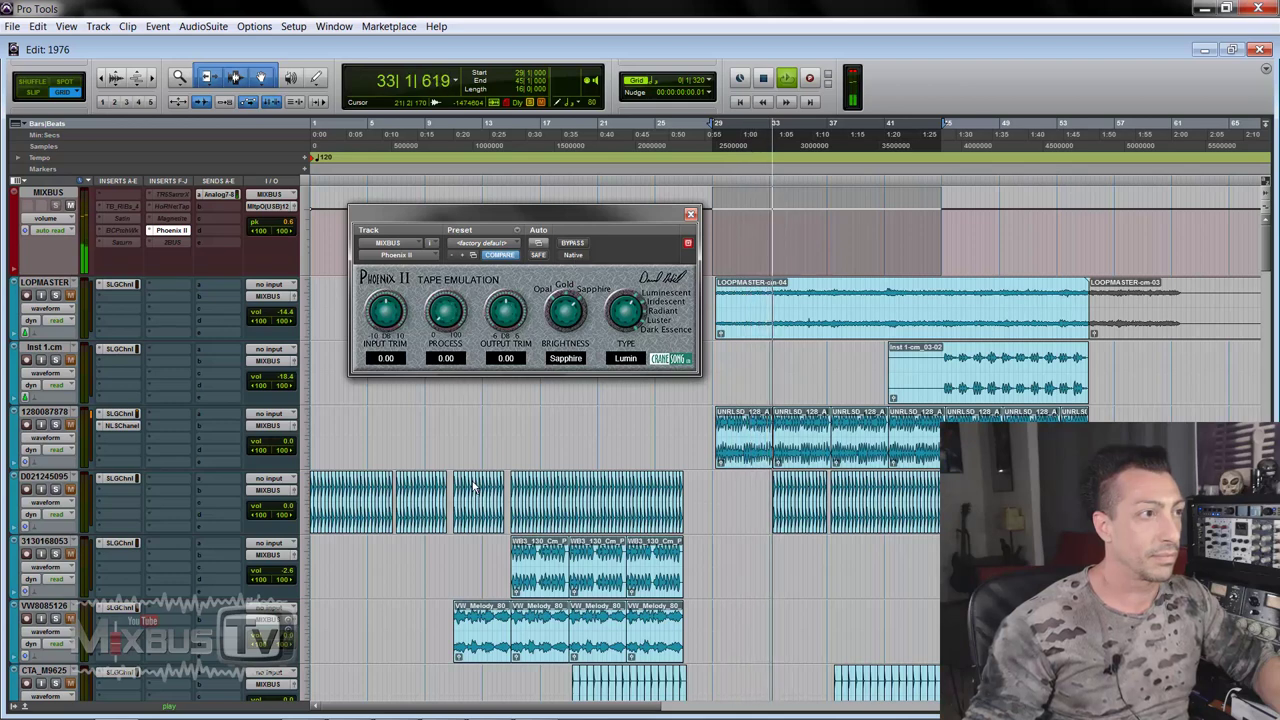
drag(625, 318, 622, 255)
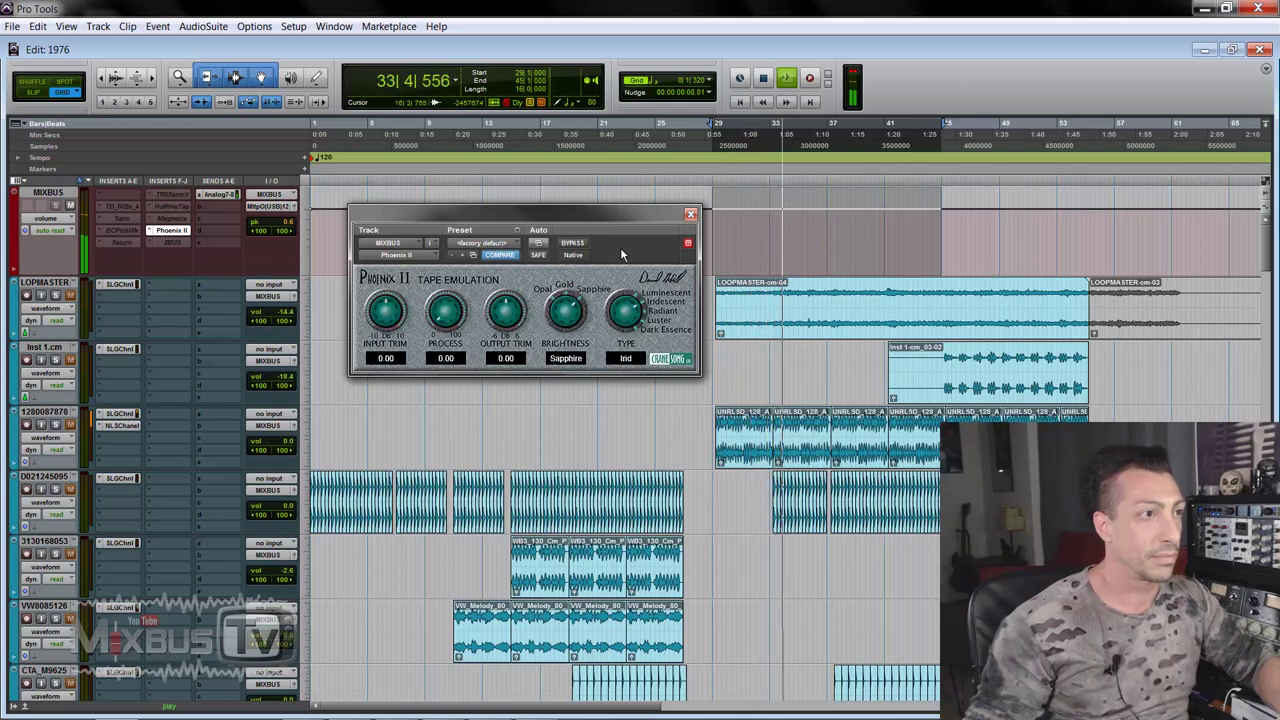
alt+click(447, 311)
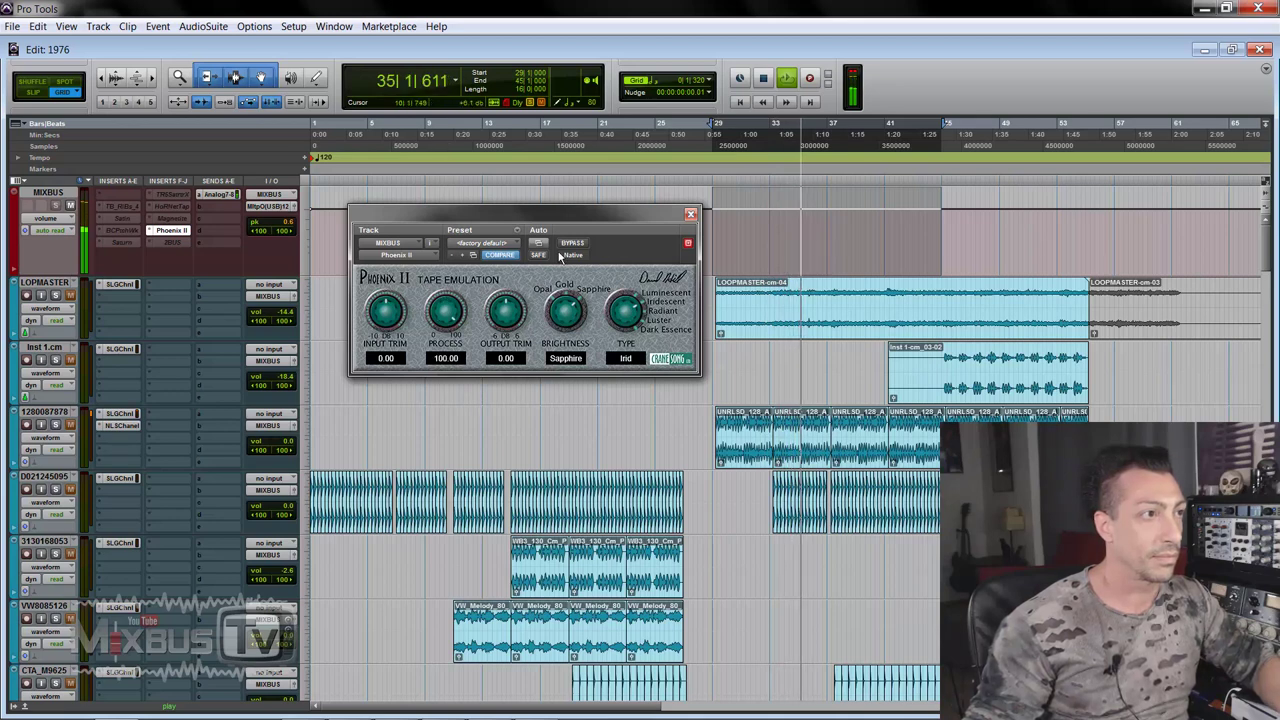
Lower the output trim to -1.92 dB to level-match the Iridescent type, and compare it with the bypassed signal
mouse_move(563, 300)
mouse_down()
mouse_move(562, 314)
mouse_move(563, 300)
mouse_up()
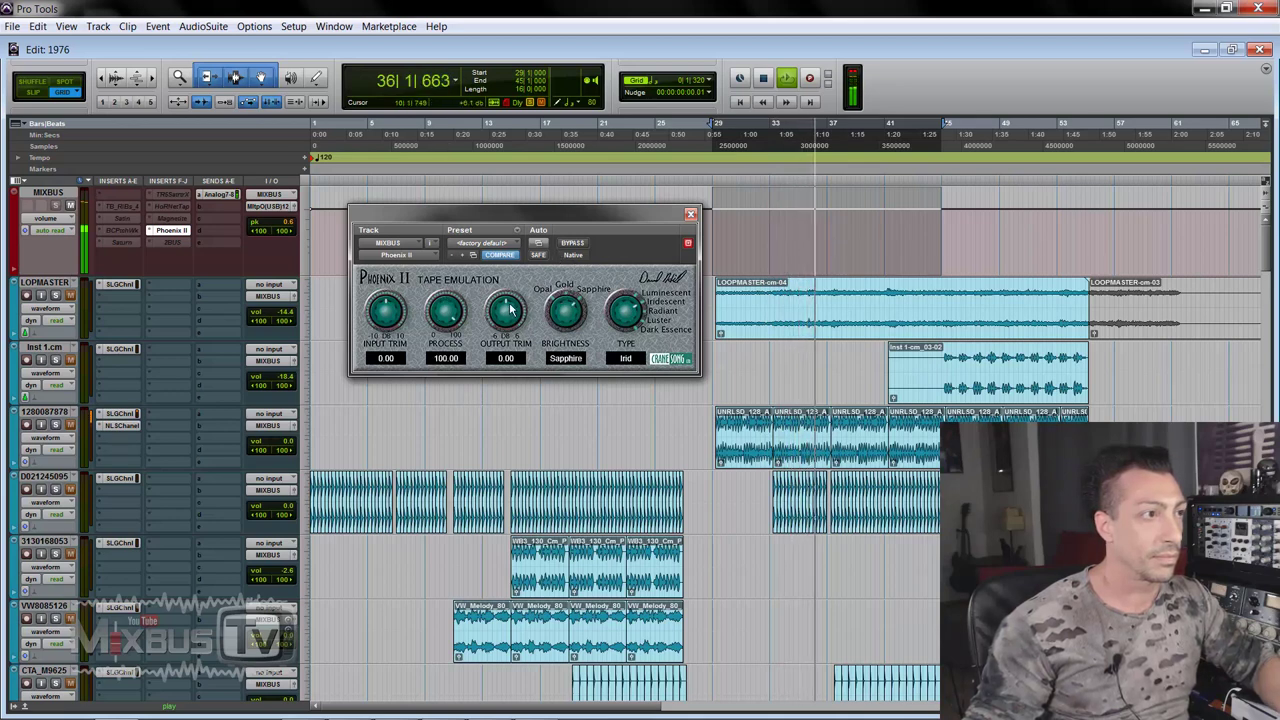
click(572, 242)
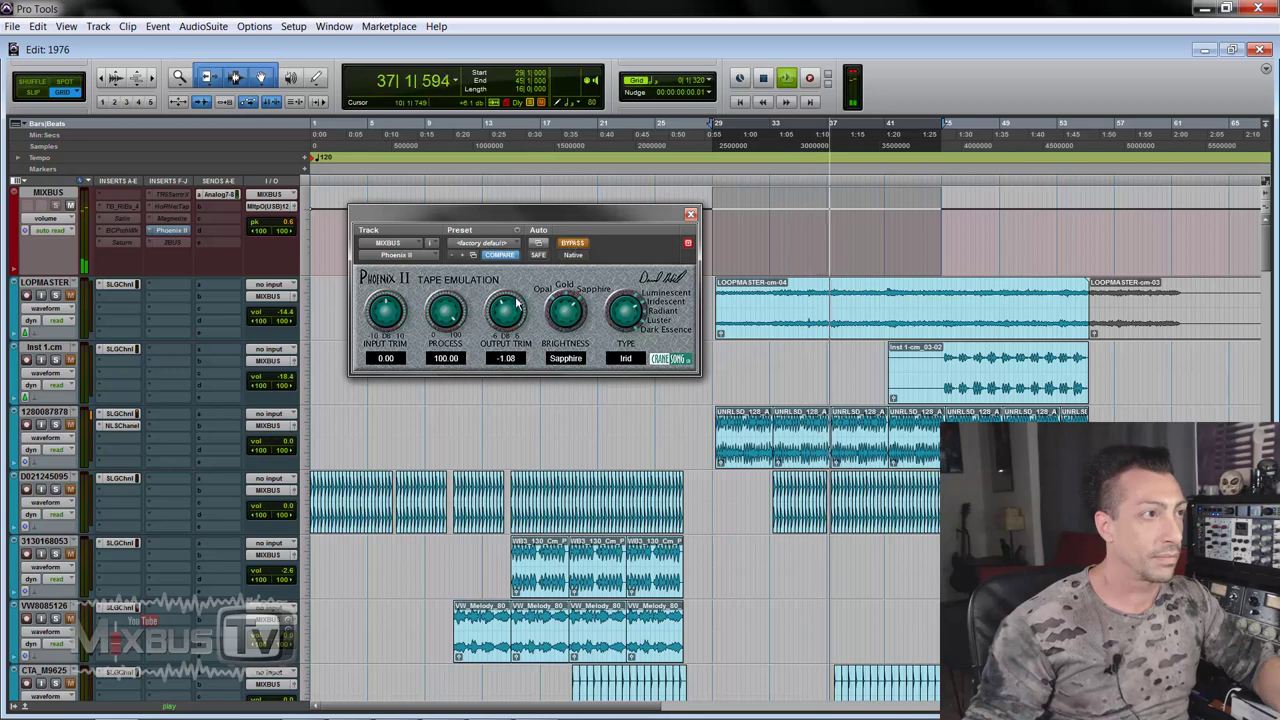
click(571, 243)
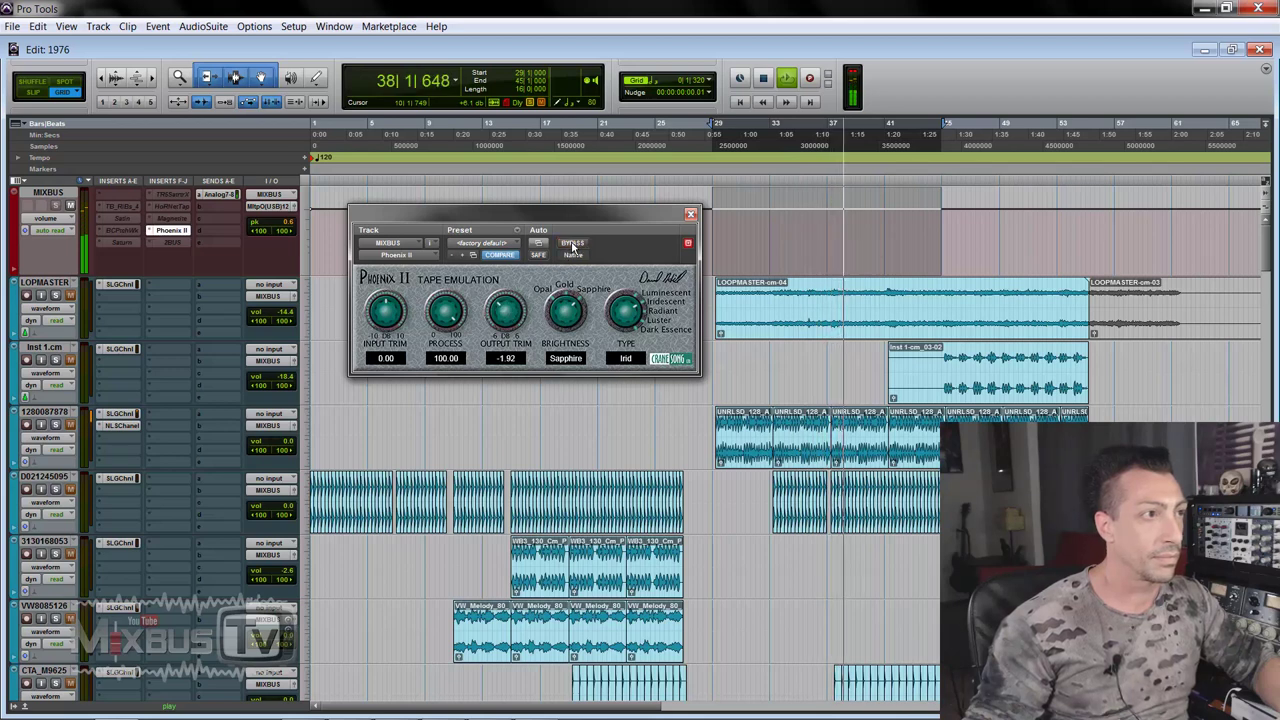
Select the Luster type, reduce the process amount to 53, and compare the Dark Essence type with the bypassed signal
mouse_move(633, 322)
mouse_down()
mouse_move(625, 362)
mouse_move(622, 340)
mouse_up()
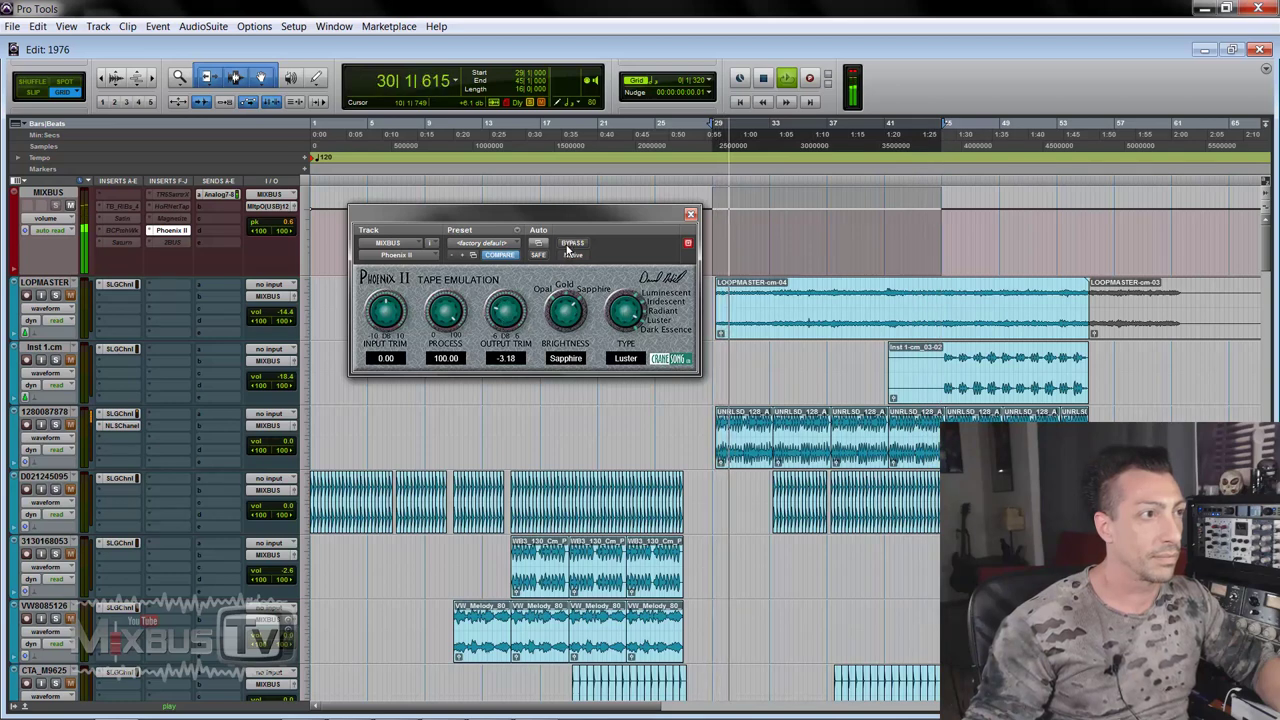
drag(446, 314, 437, 348)
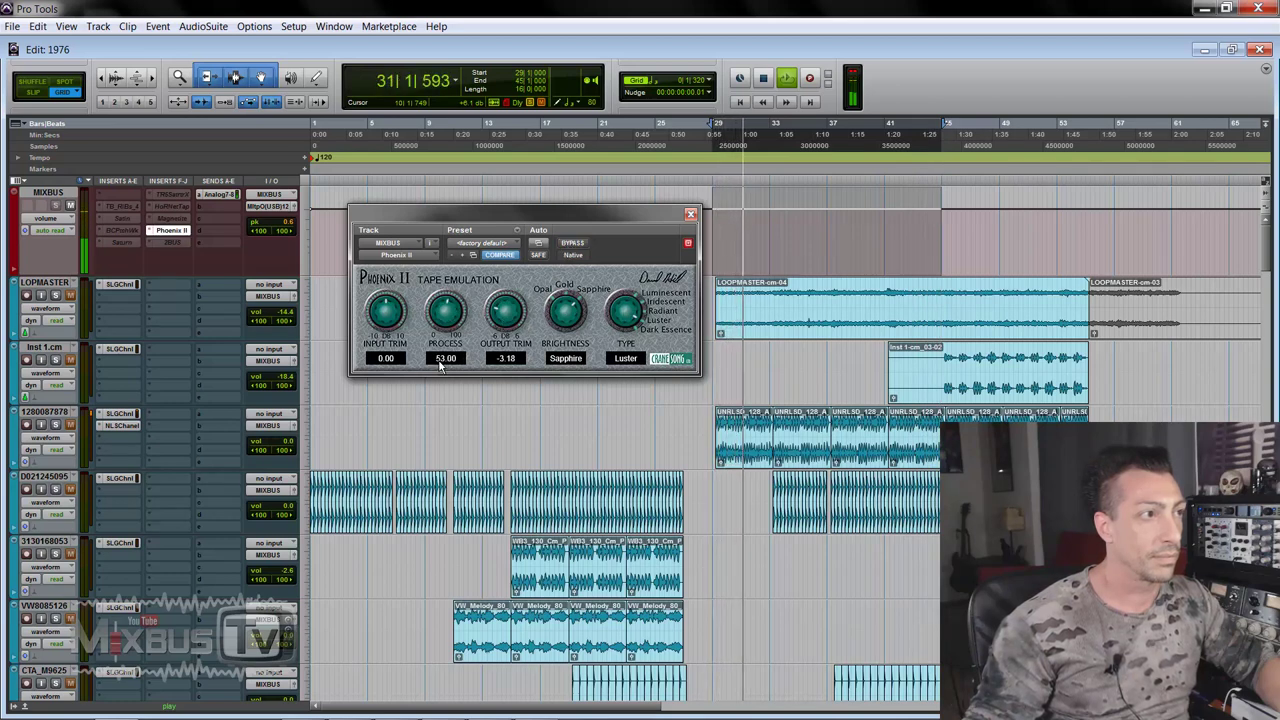
drag(632, 303, 634, 295)
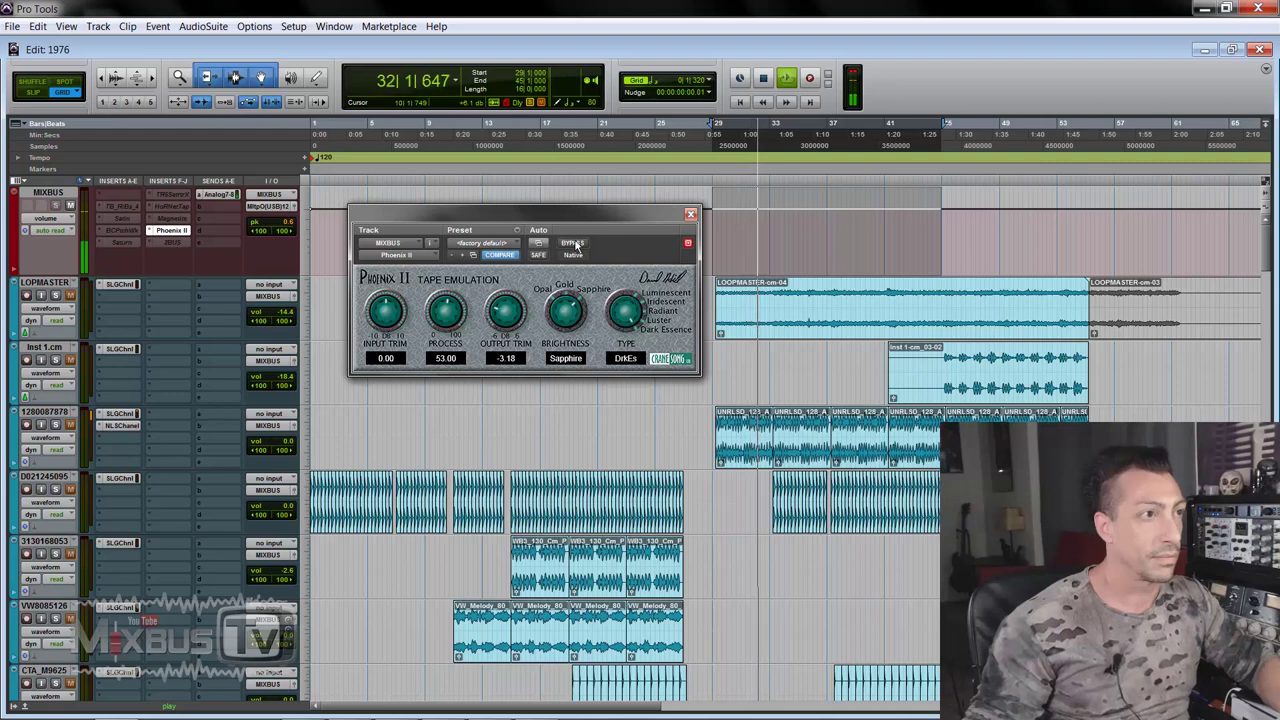
click(573, 245)
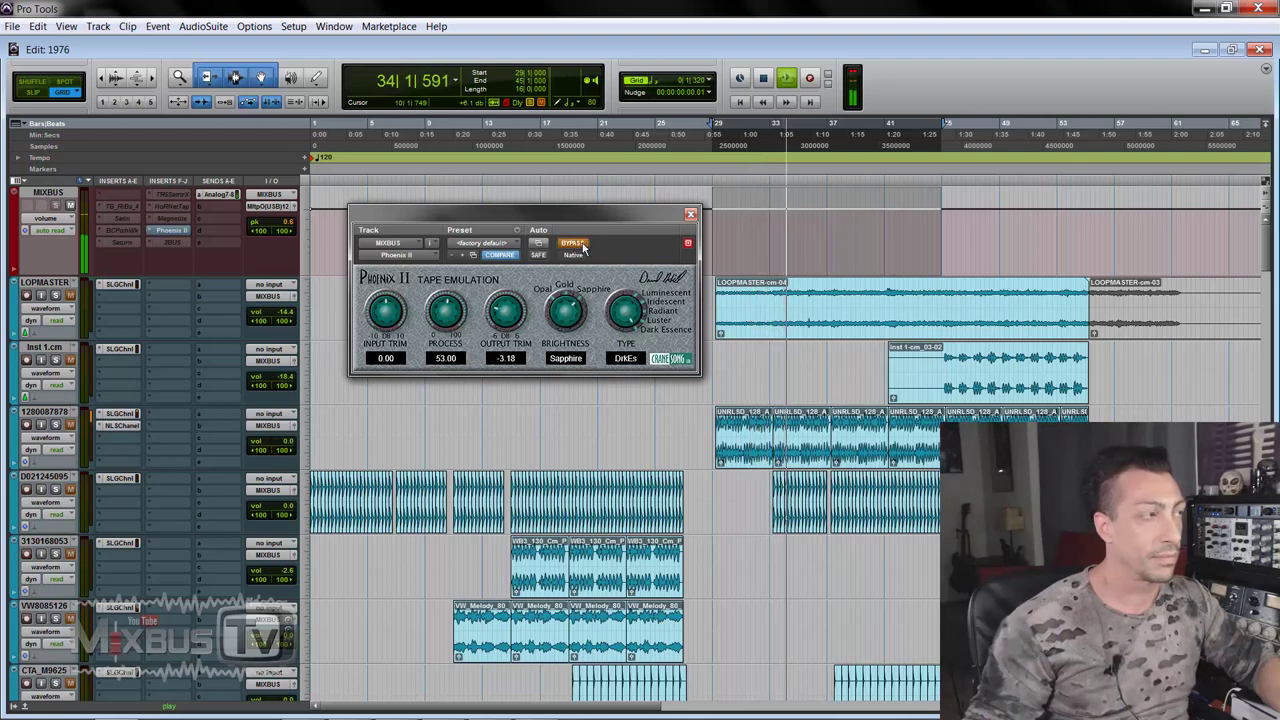
click(580, 246)
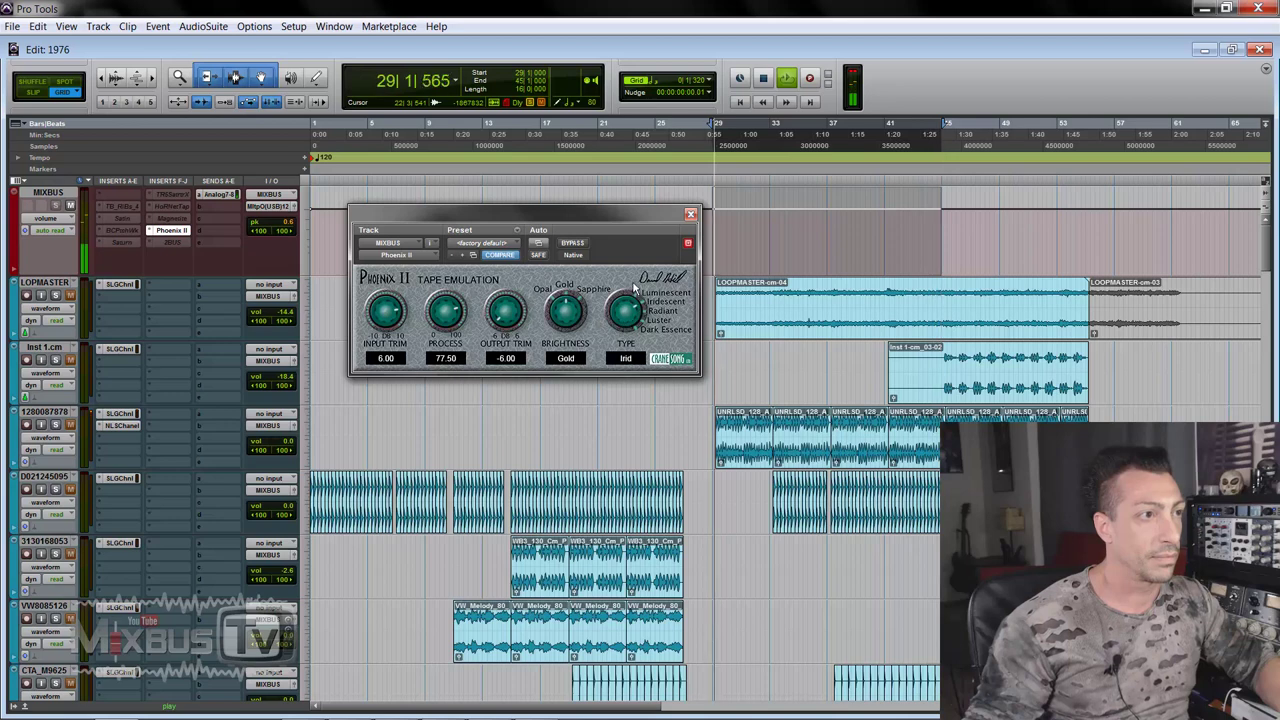
Stop playback and move the brightness through its range to Opal
key(space)
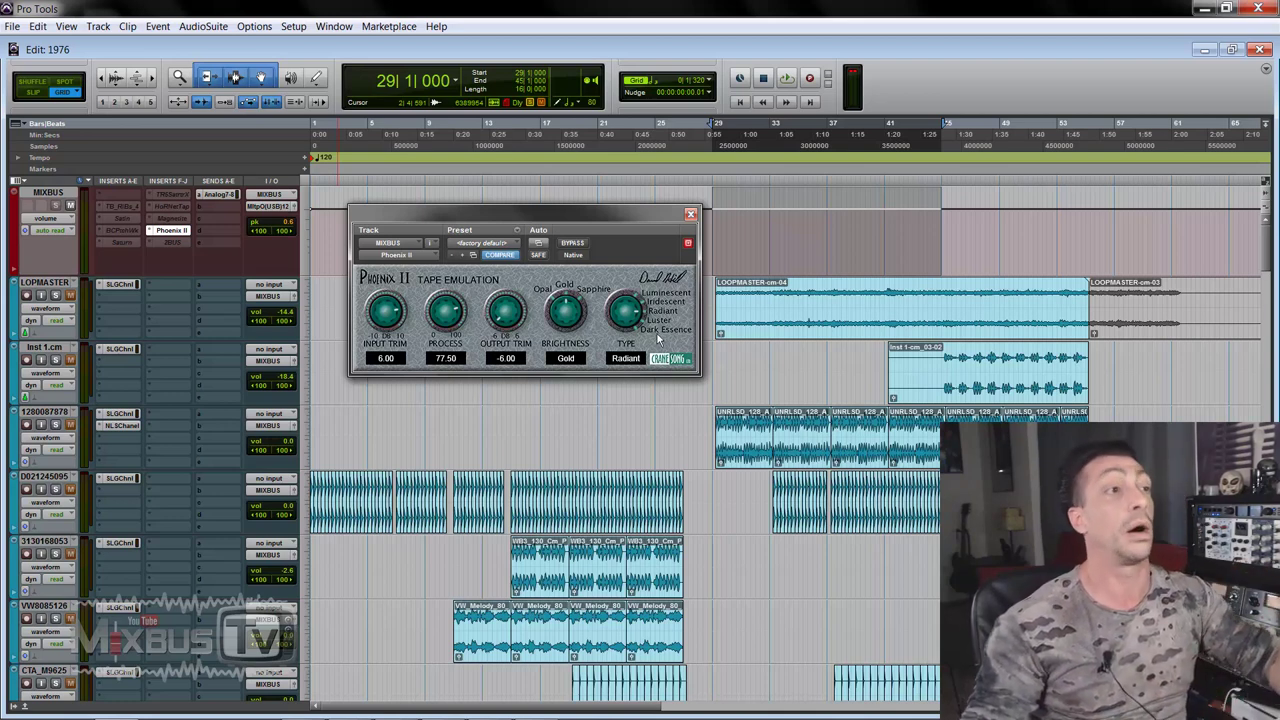
drag(566, 330, 571, 260)
drag(573, 314, 557, 398)
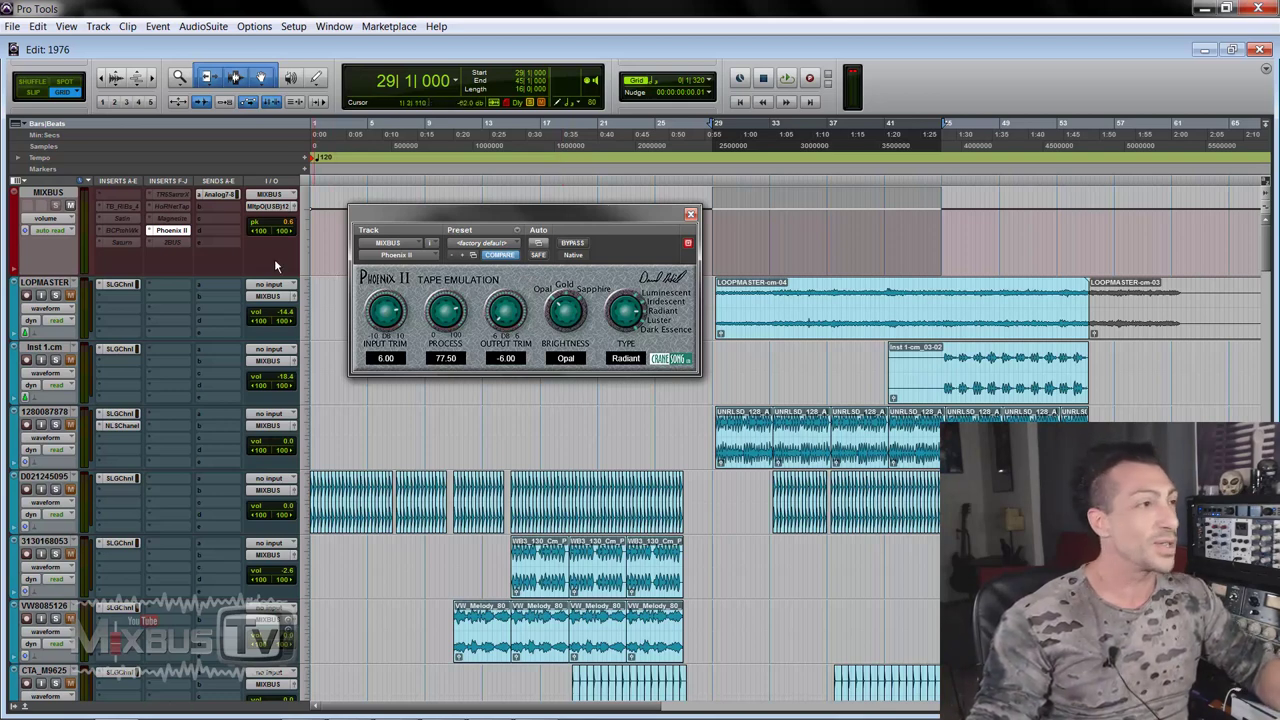
Set Phoenix II to Sapphire brightness and the Luminescent type, with the process amount at 51.50
drag(574, 314, 568, 260)
drag(629, 312, 629, 300)
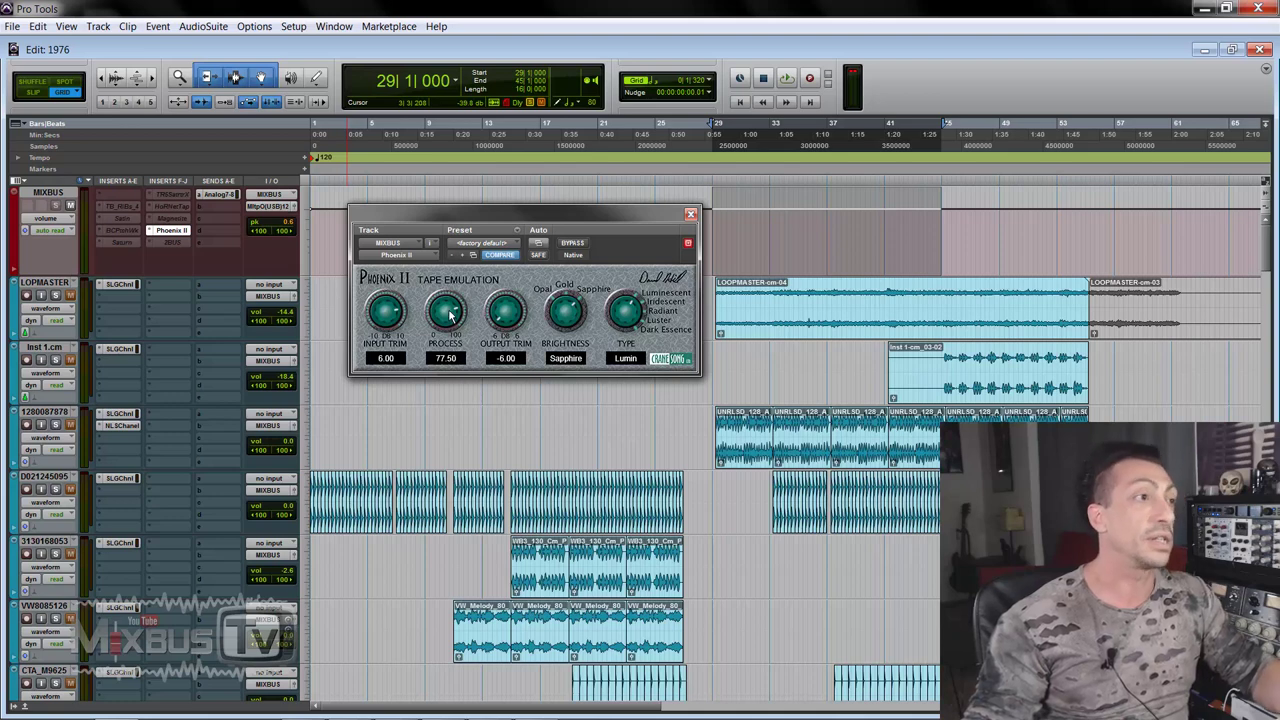
drag(450, 314, 450, 345)
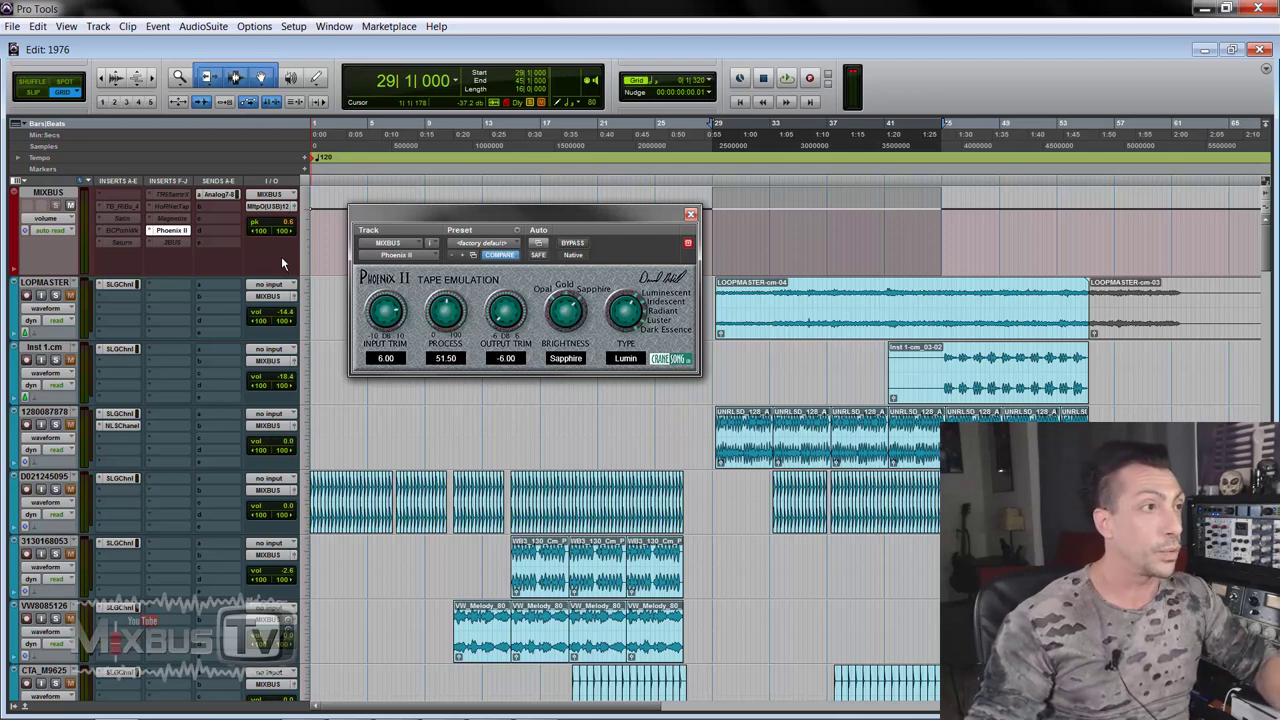
Play the mix, raise the process amount to 100, and audition the types from Iridescent to Luster, lowering the input trim to 3.20 dB
key(space)
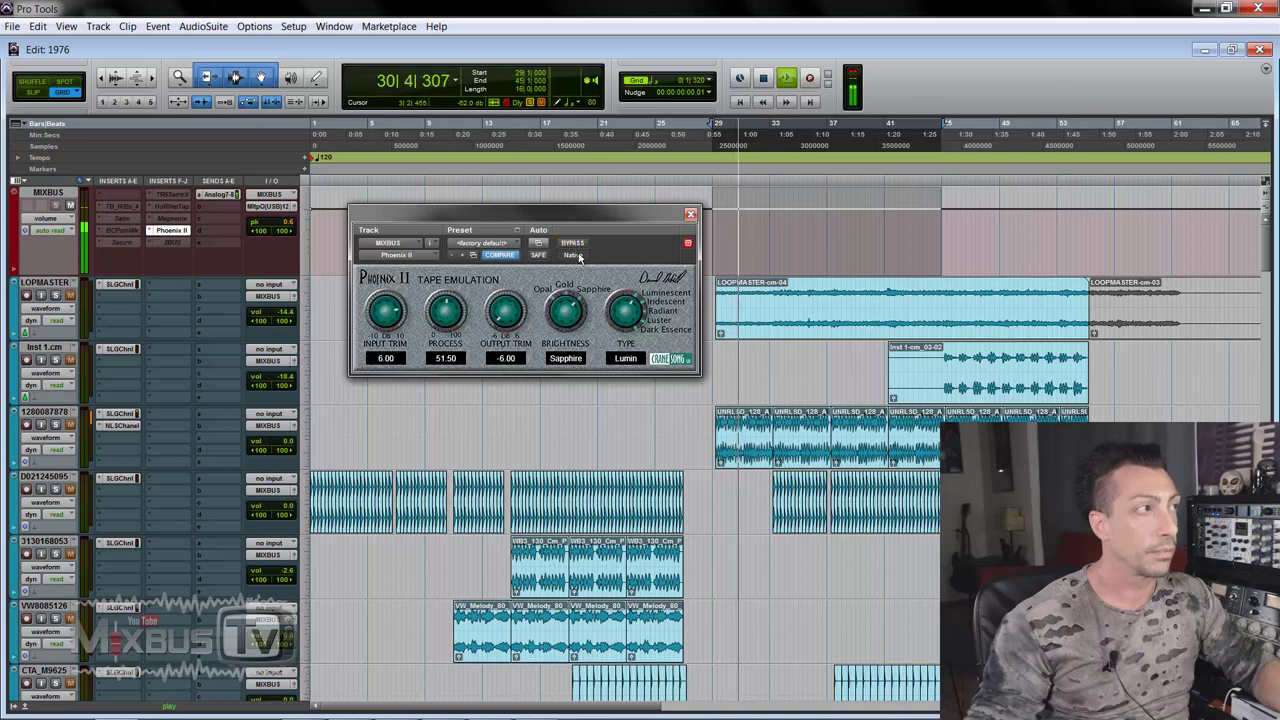
click(633, 295)
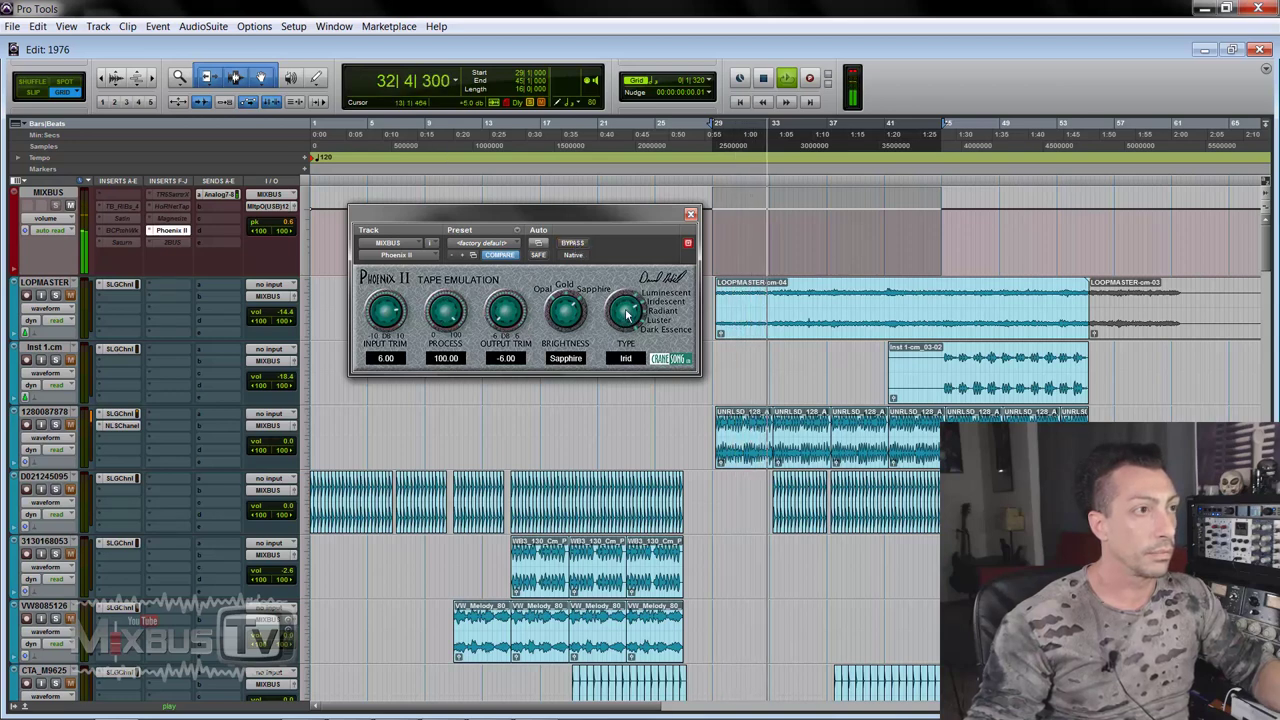
click(627, 313)
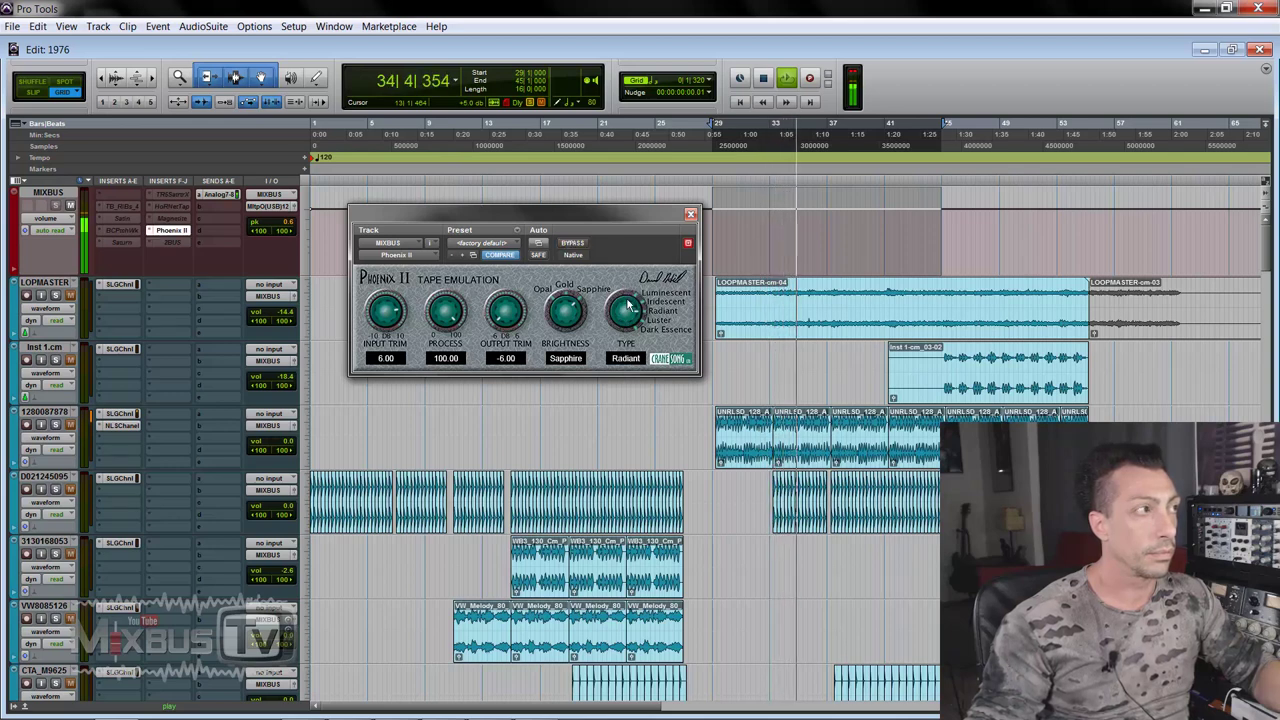
drag(628, 306, 629, 293)
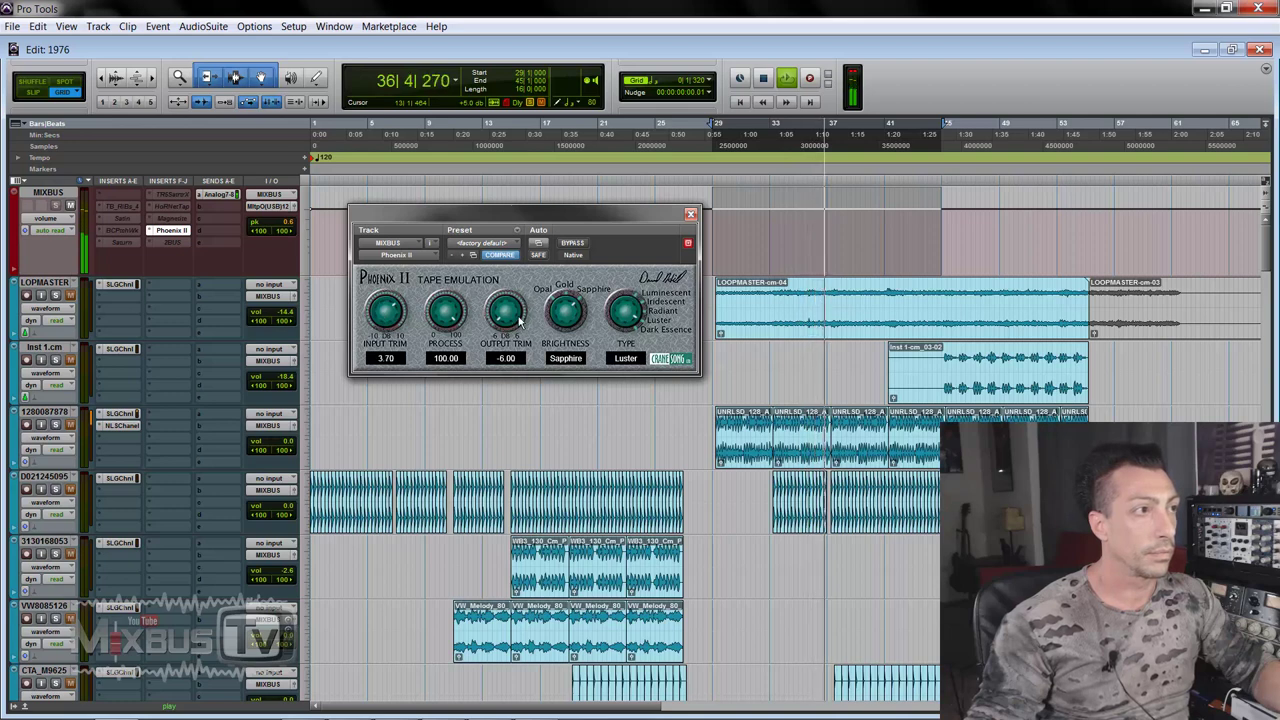
drag(519, 318, 493, 316)
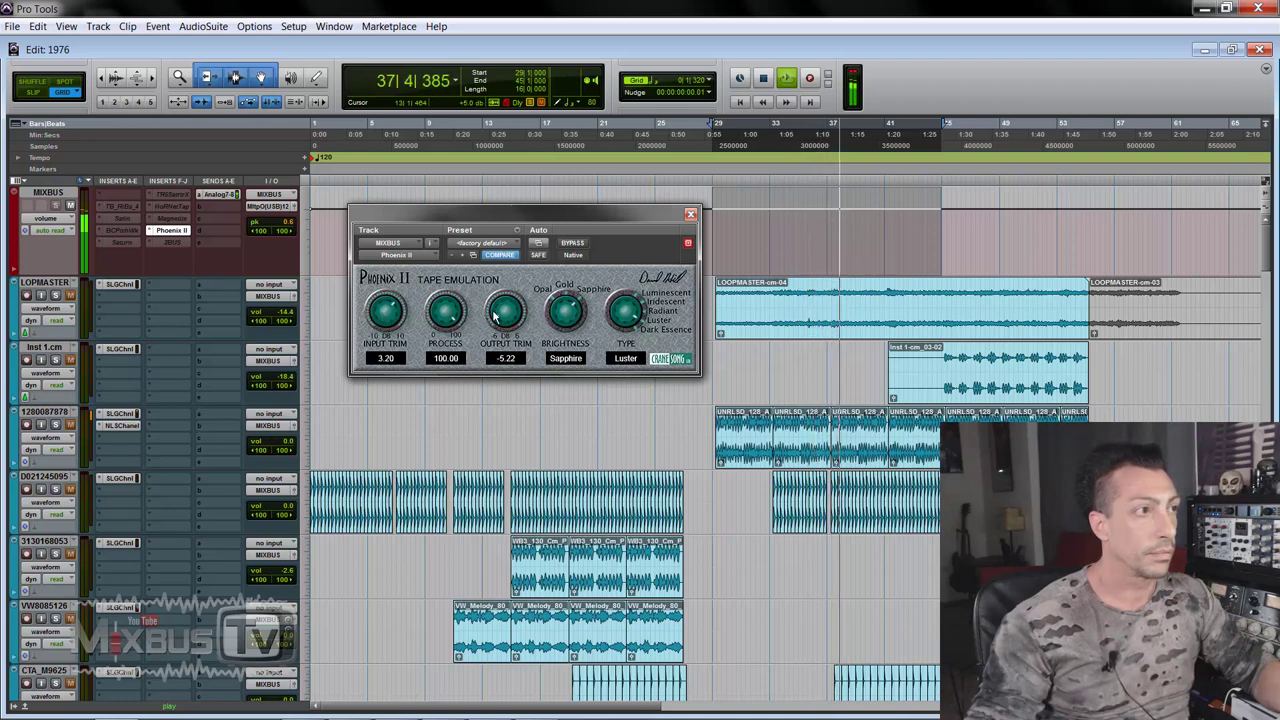
Compare the Luster and Dark Essence types with the bypassed signal, with the input trim lowered to 2.70 dB, and stop playback
click(577, 246)
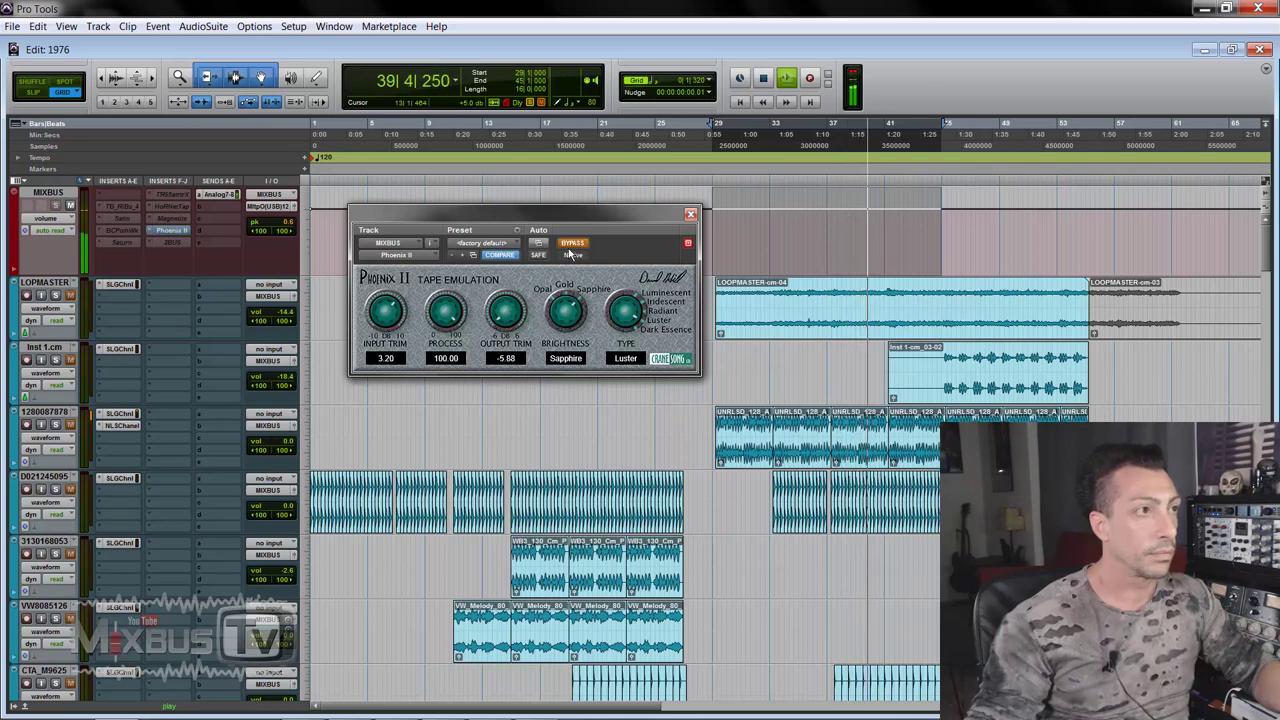
click(571, 245)
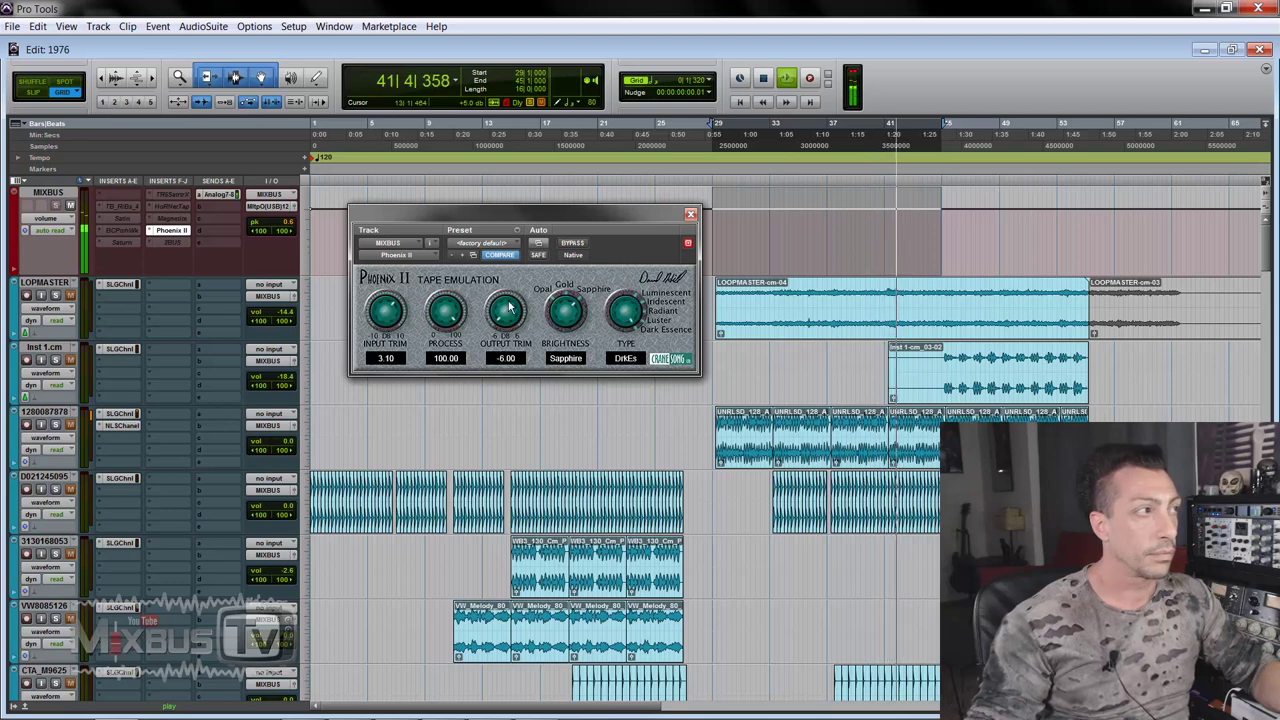
click(573, 244)
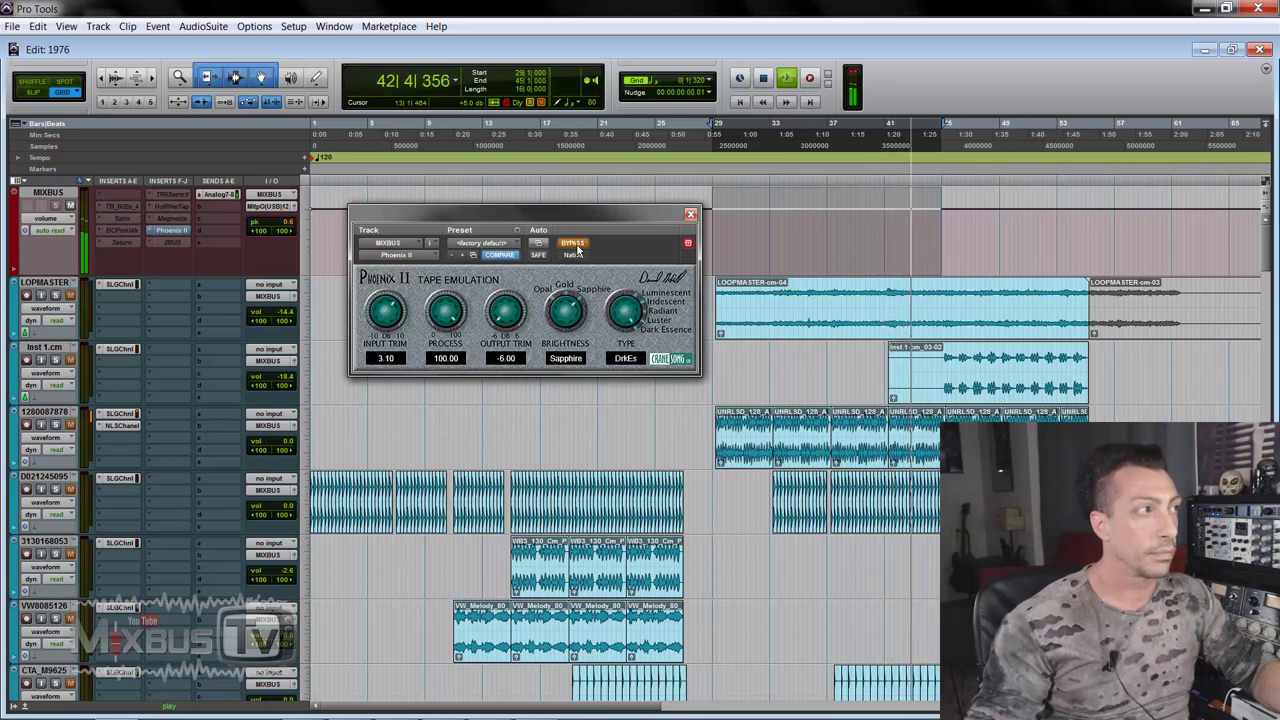
click(573, 245)
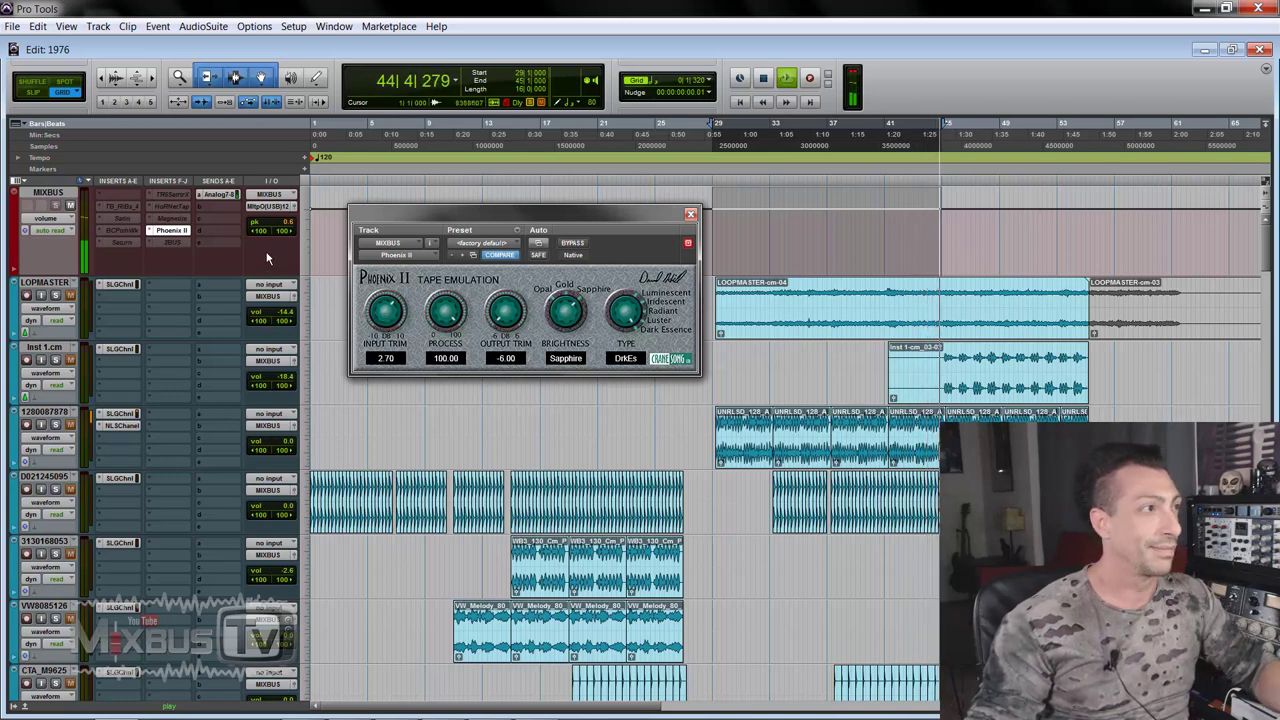
key(space)
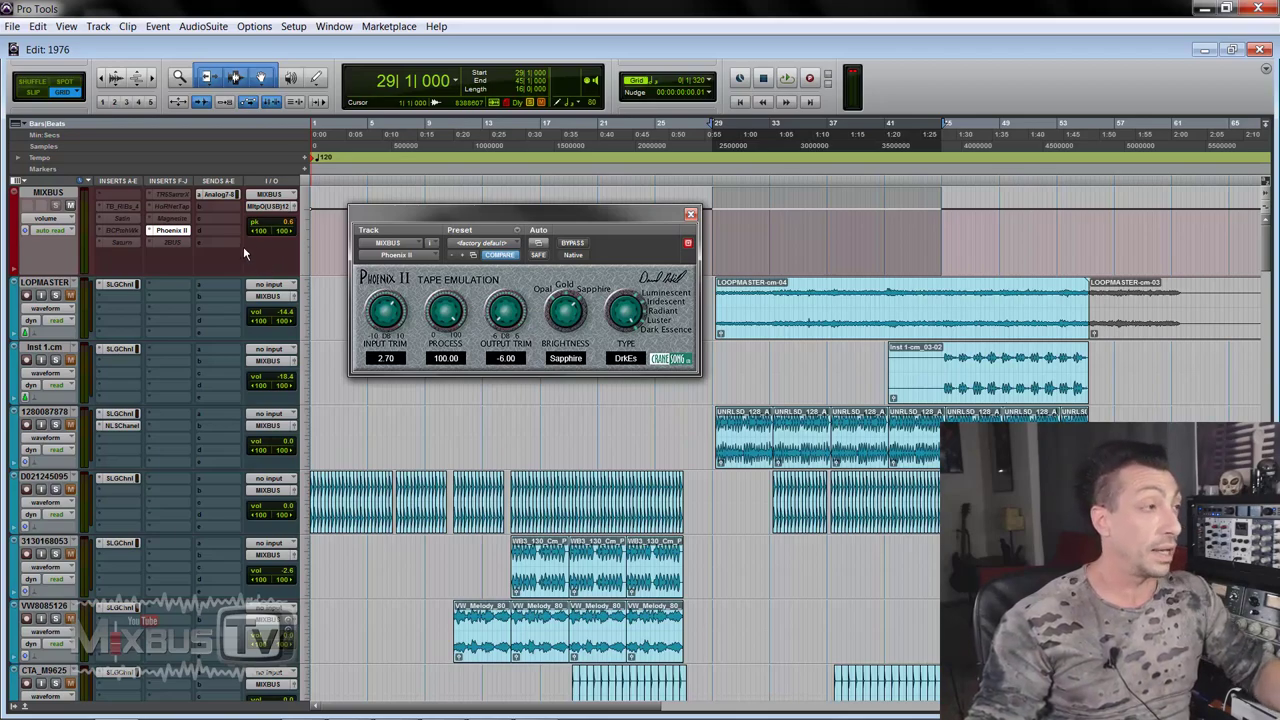
Solo the two orange tracks above the drum loop, play the FT12816903 clip, and compare Dark Essence with the bypassed signal
scroll(243, 250, down, 10)
scroll(60, 466, down, 15)
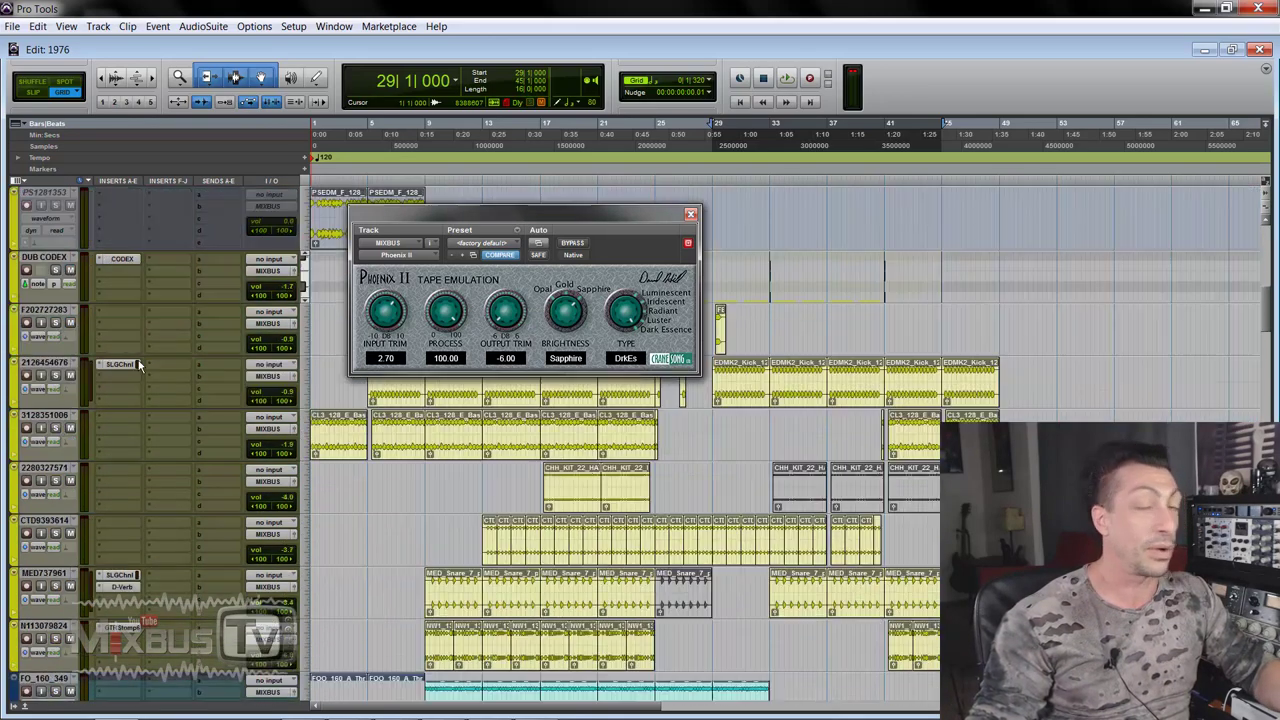
scroll(87, 432, down, 15)
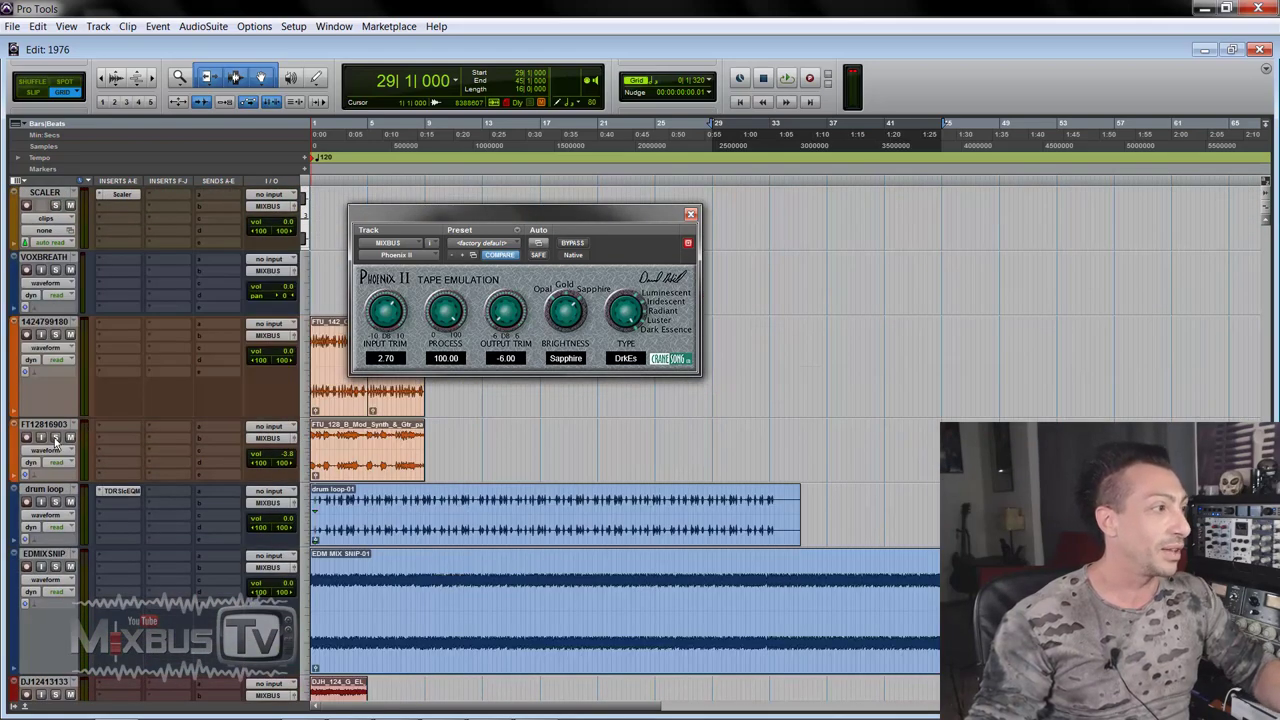
click(355, 470)
key(space)
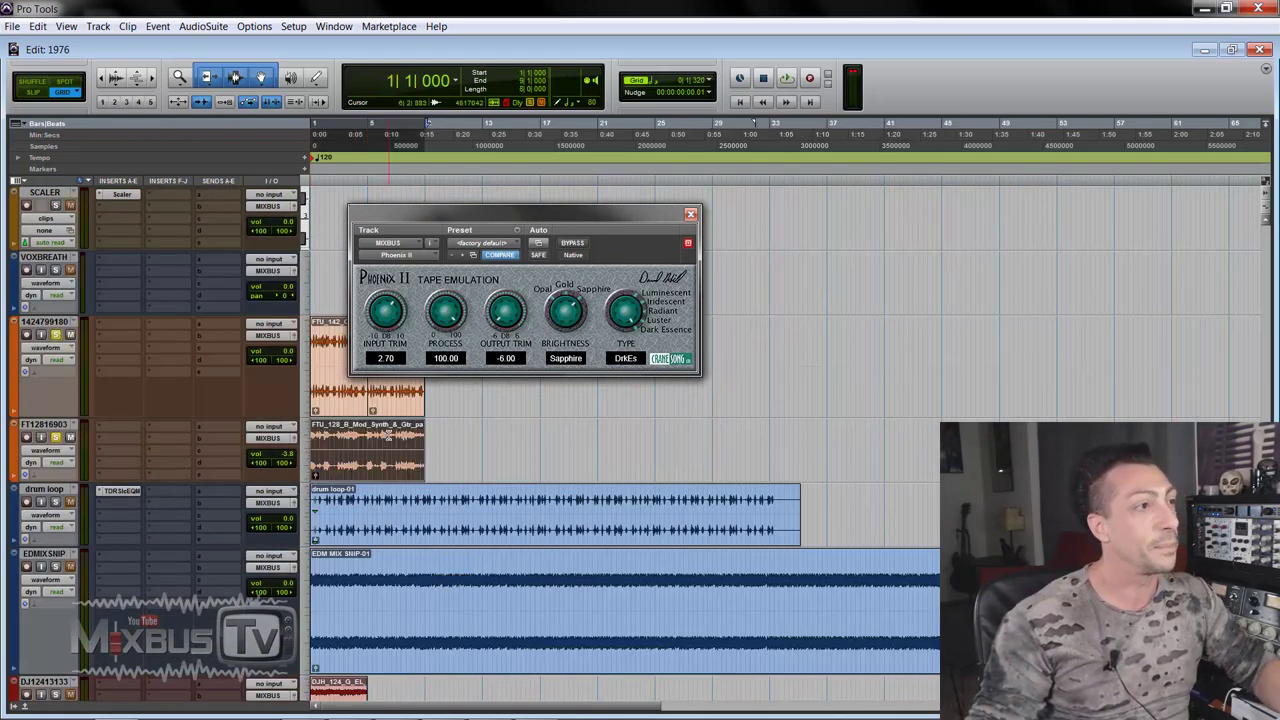
click(577, 245)
click(575, 245)
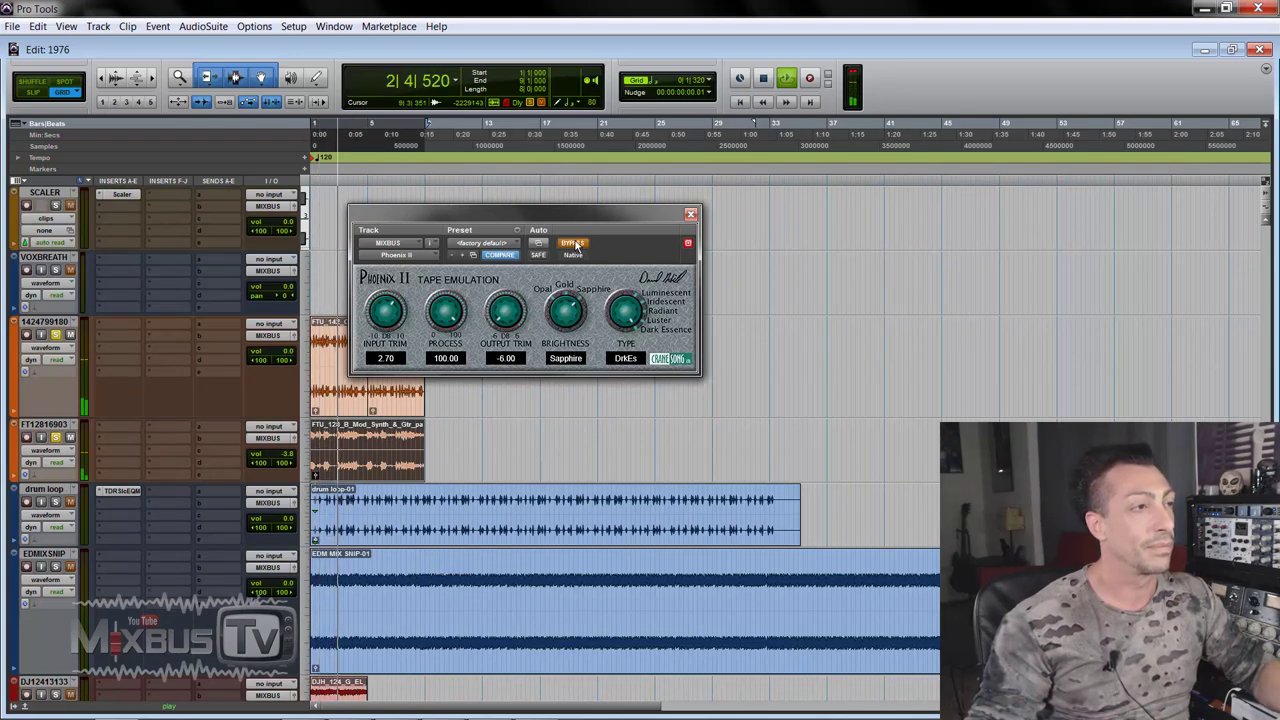
Set the brightness to Gold and the type to Luster, level-matching the input trim to 3.80 dB against the bypassed signal
drag(567, 311, 567, 318)
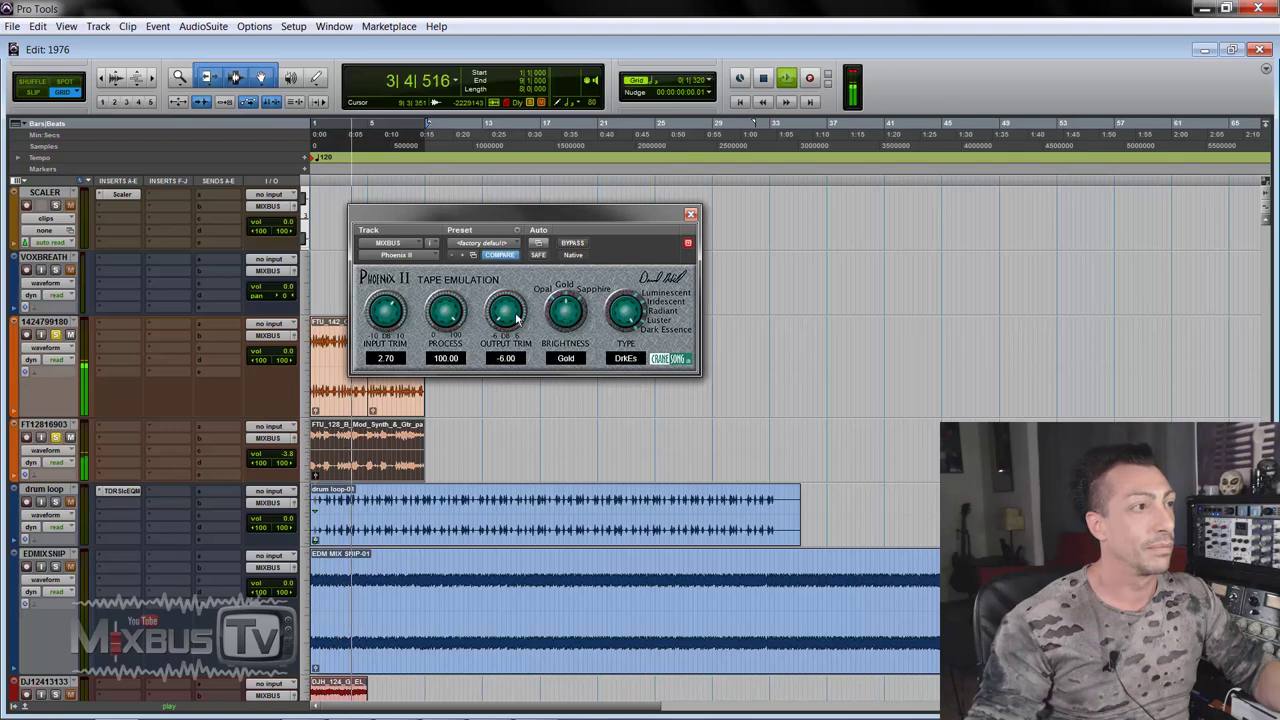
drag(390, 318, 390, 308)
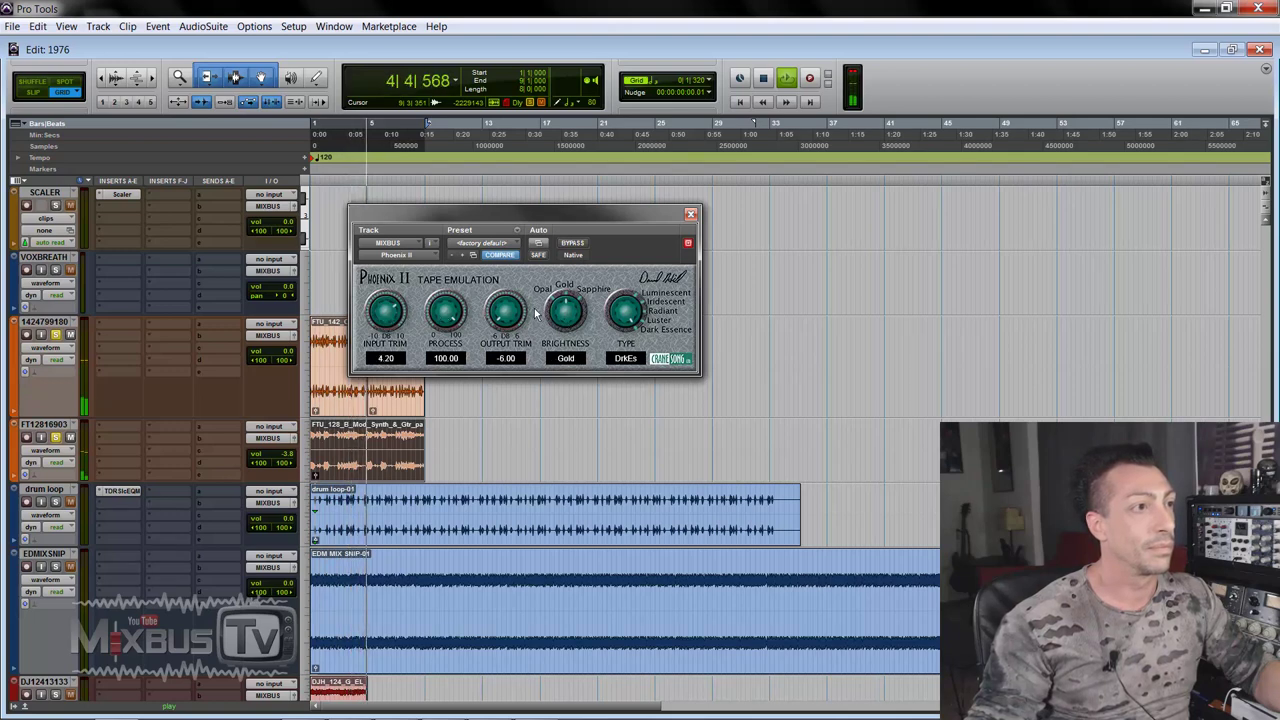
drag(625, 312, 625, 305)
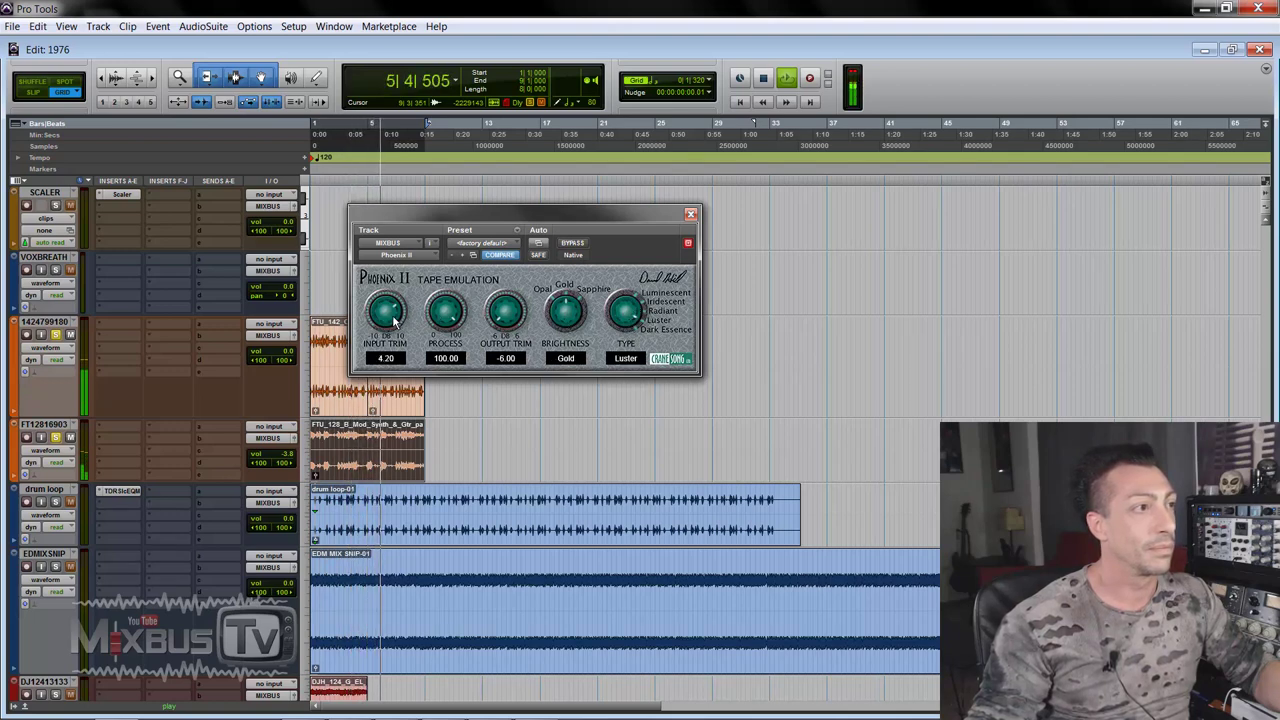
click(572, 242)
drag(398, 300, 400, 304)
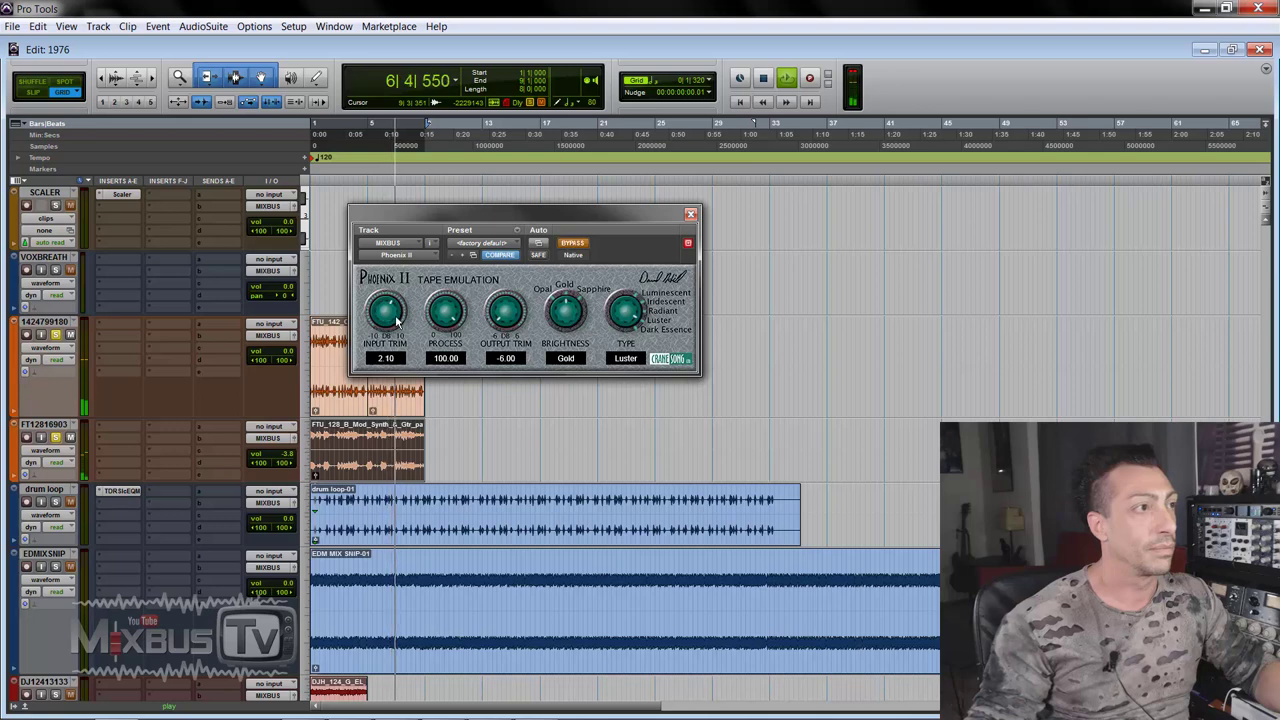
click(570, 245)
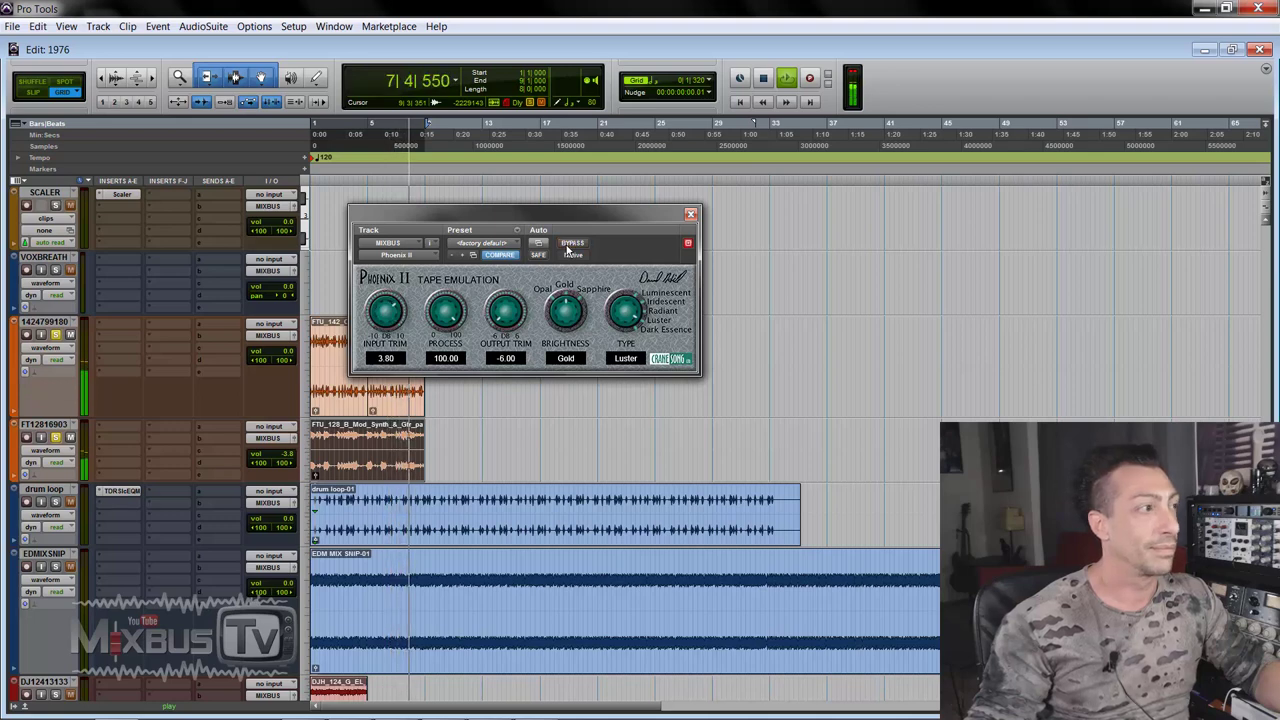
Set the brightness to Sapphire and the process amount to 66.50, and compare Luster with the bypassed signal
click(593, 289)
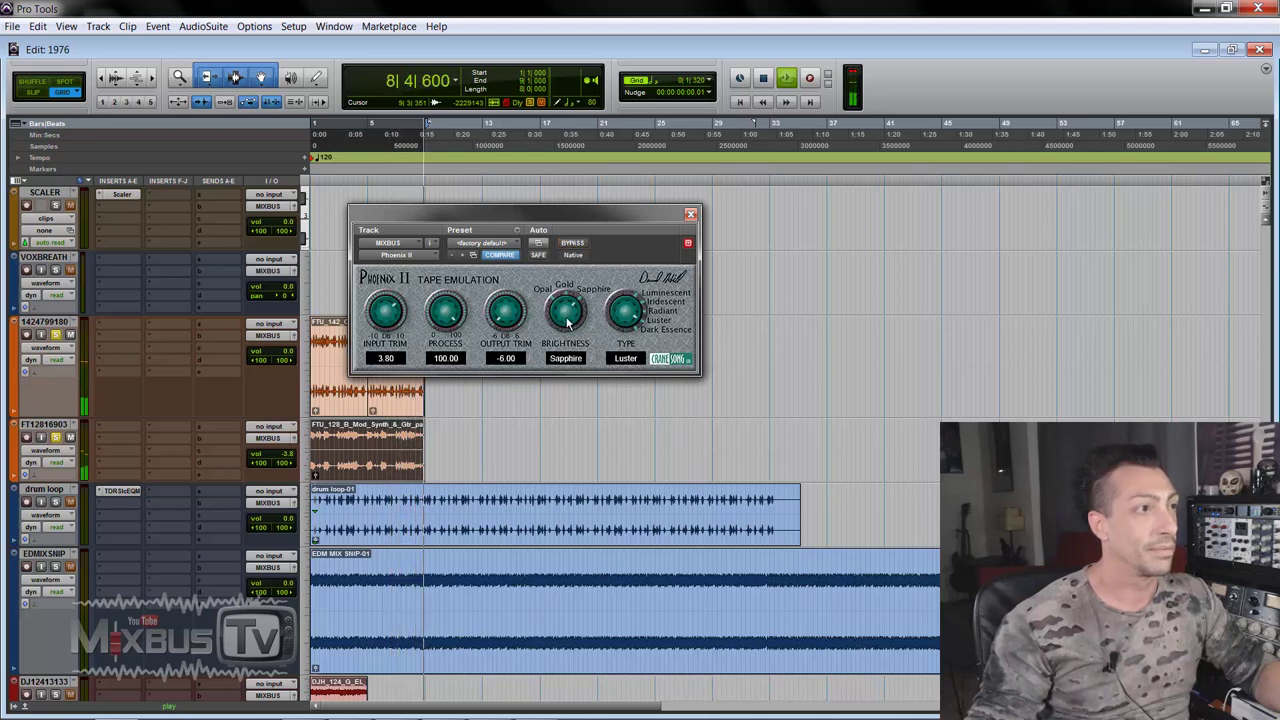
drag(447, 310, 473, 320)
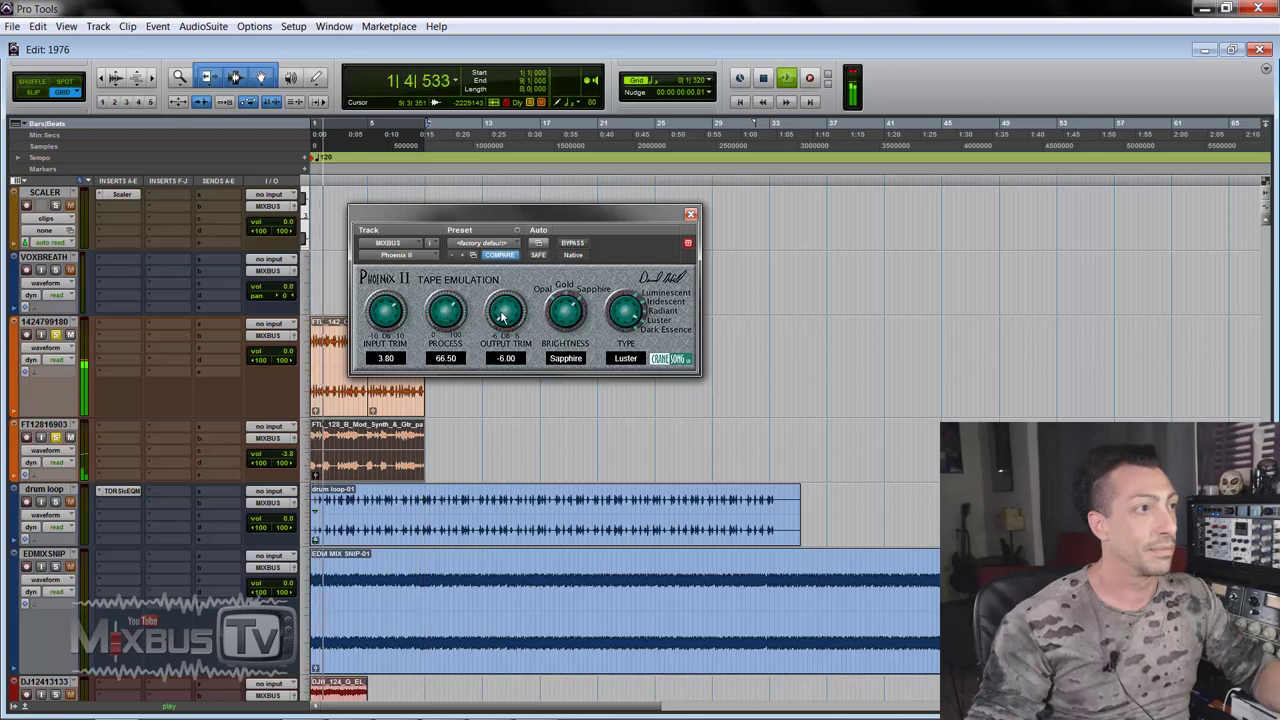
click(573, 245)
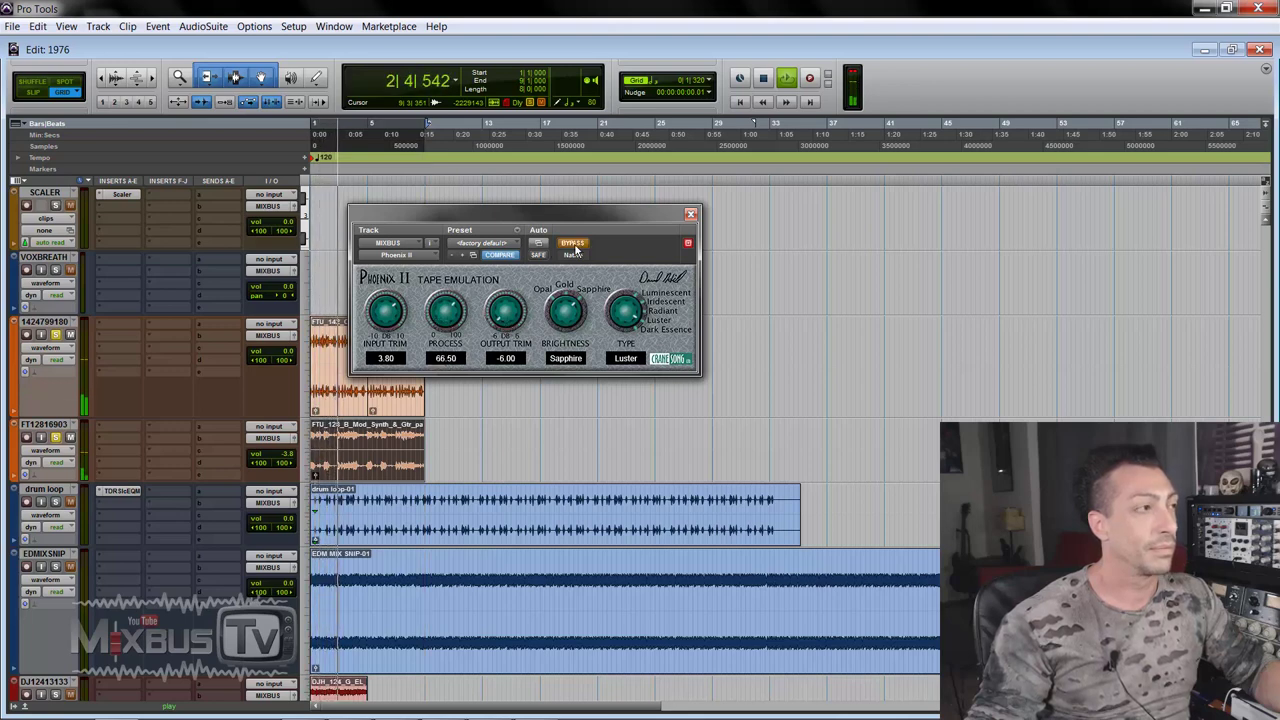
click(573, 245)
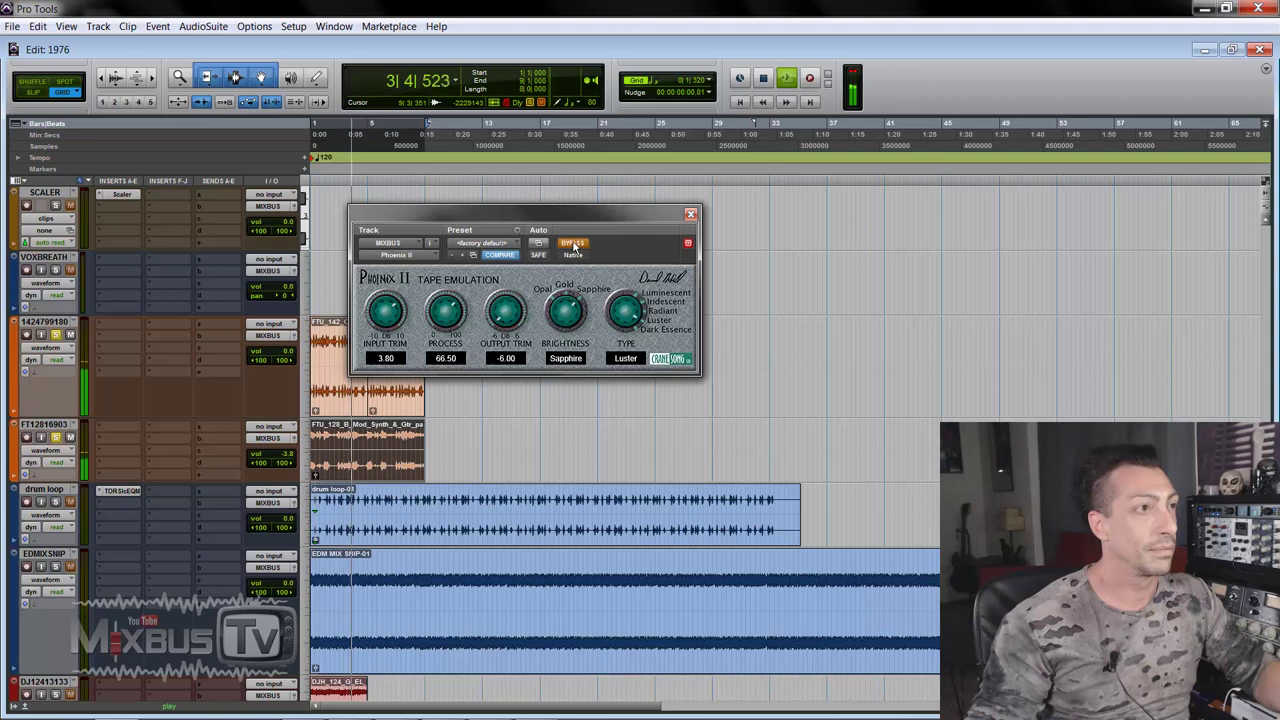
Audition the Radiant and Iridescent types on the soloed tracks, compare Iridescent with the bypassed signal, and stop playback
drag(625, 312, 630, 343)
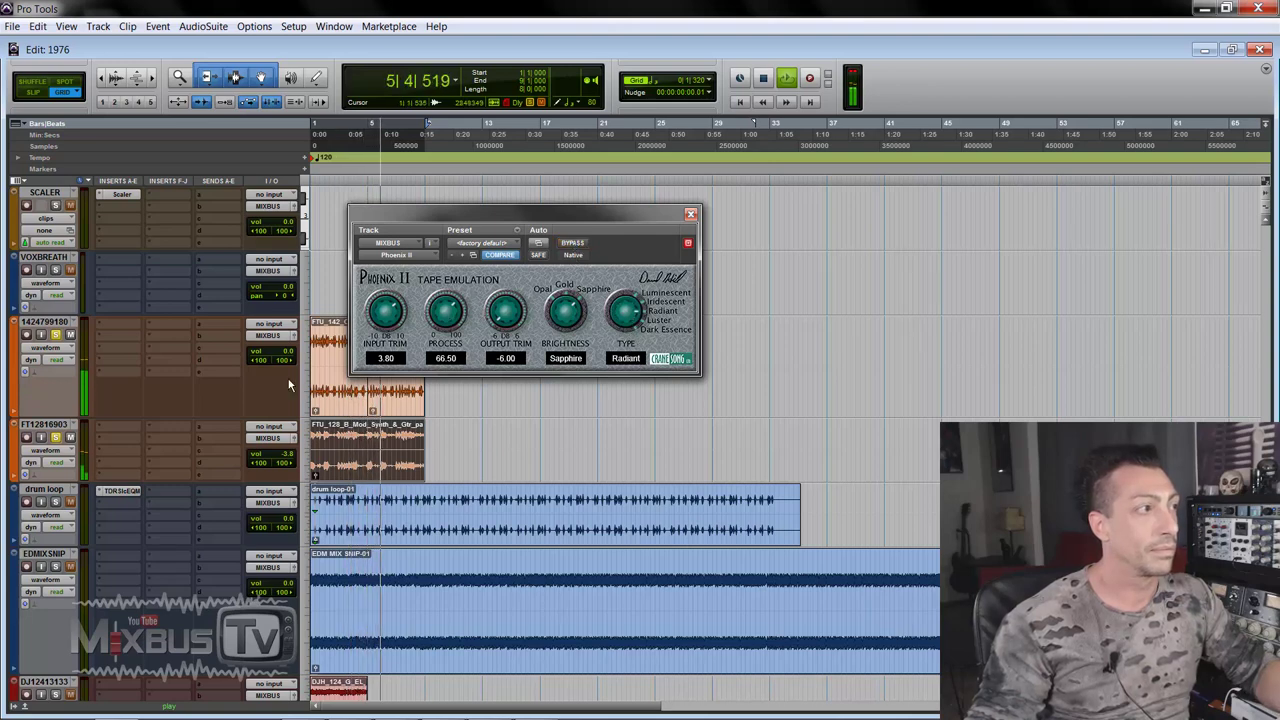
key(space)
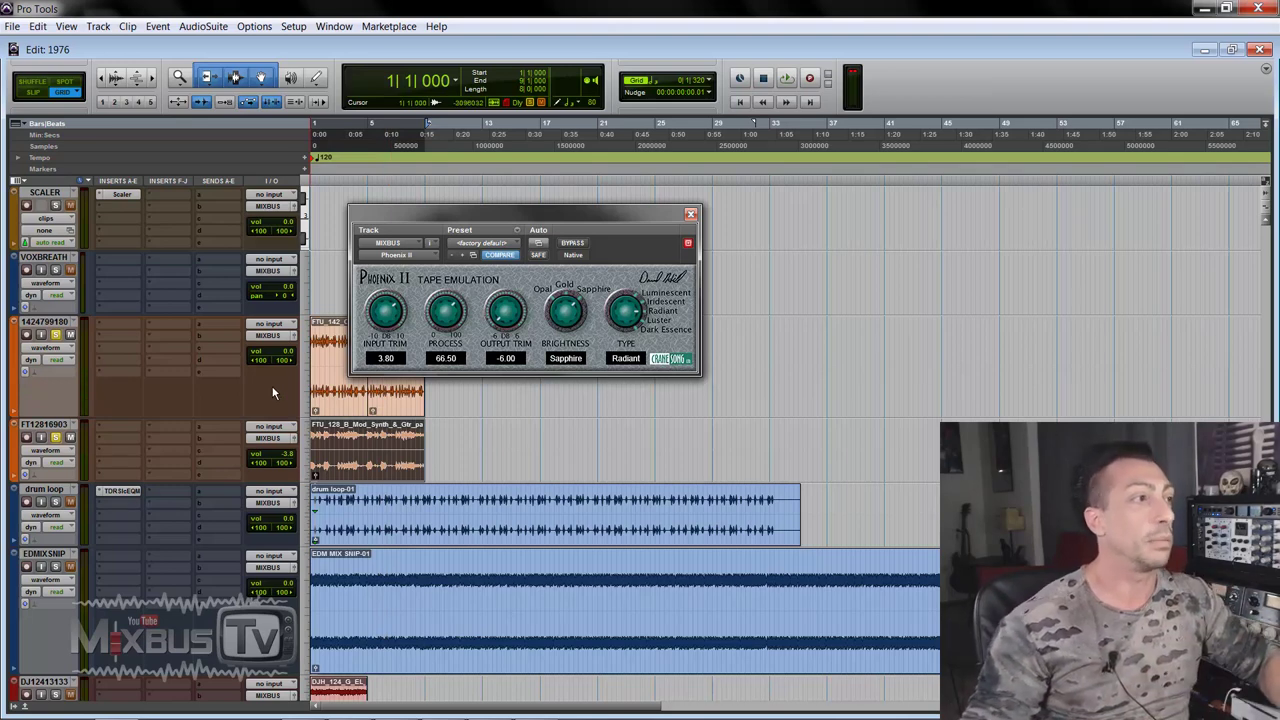
key(space)
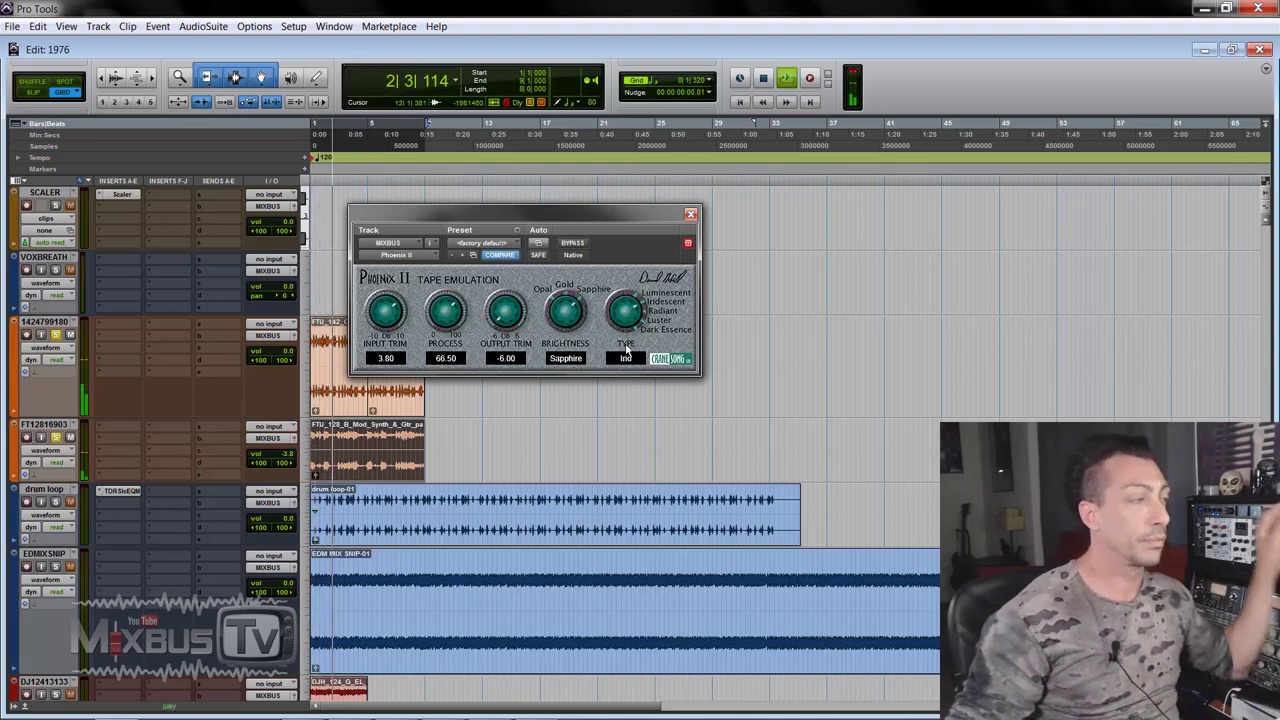
click(572, 243)
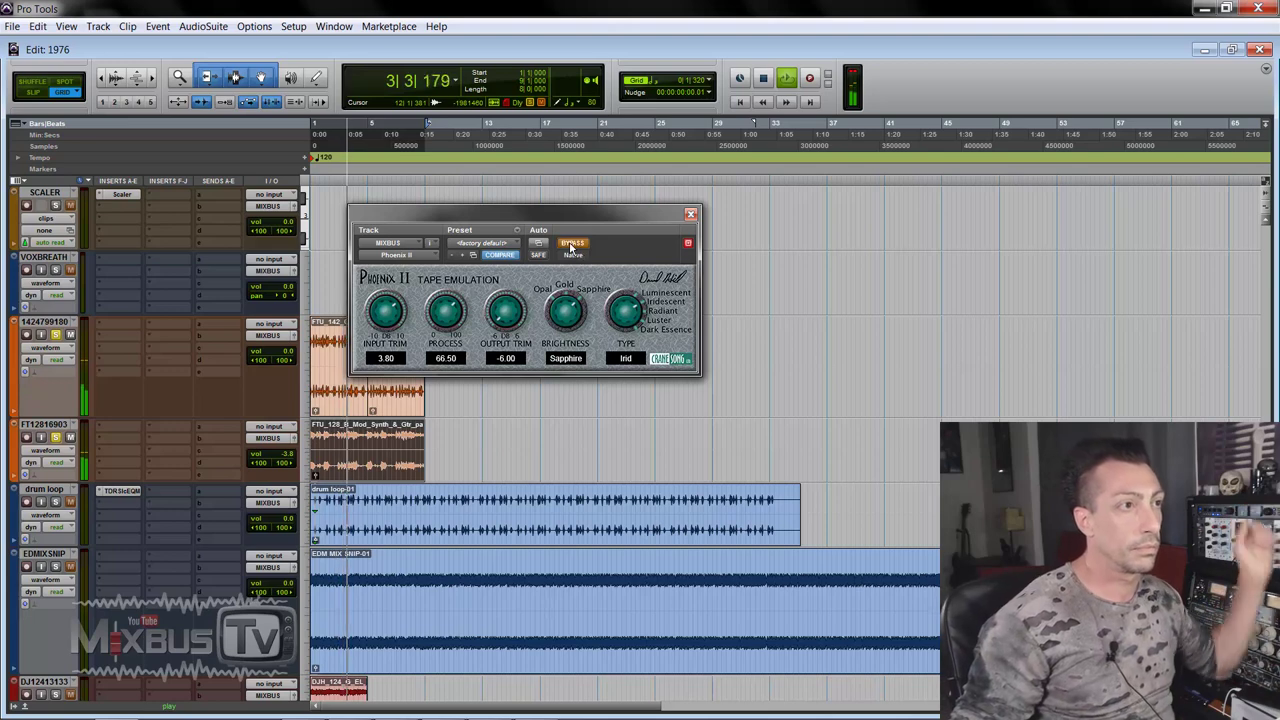
click(572, 243)
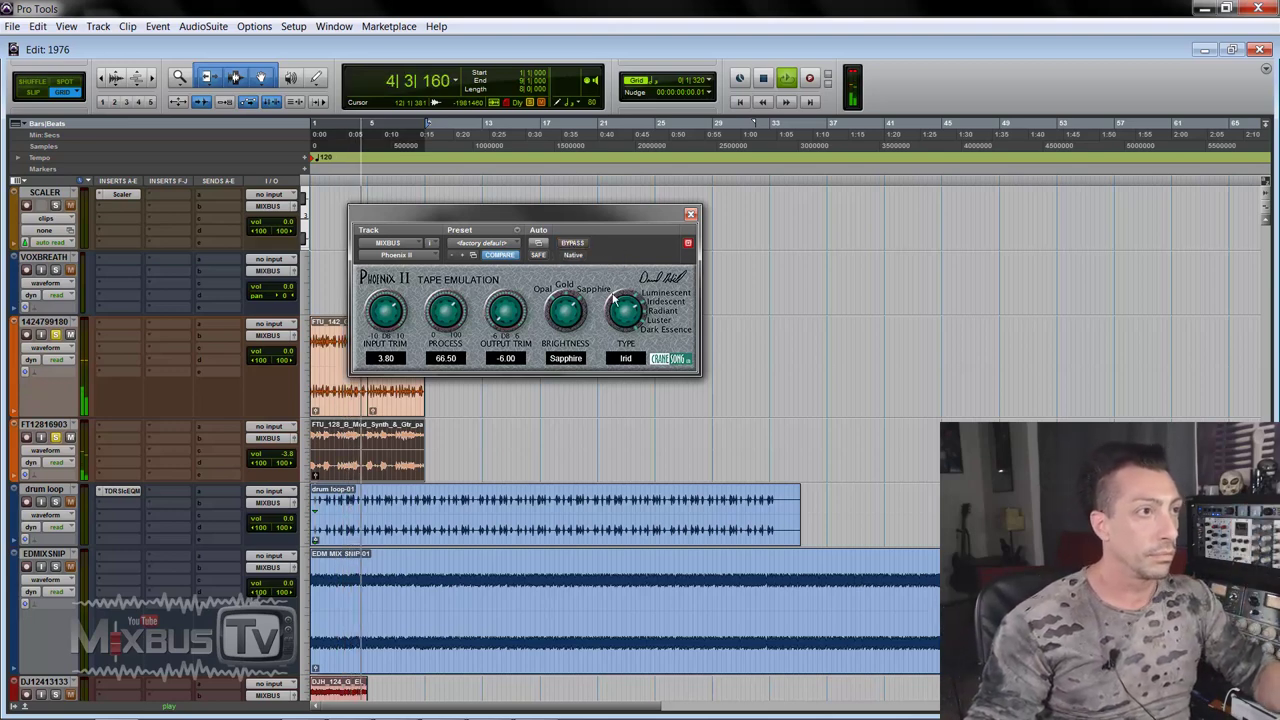
key(space)
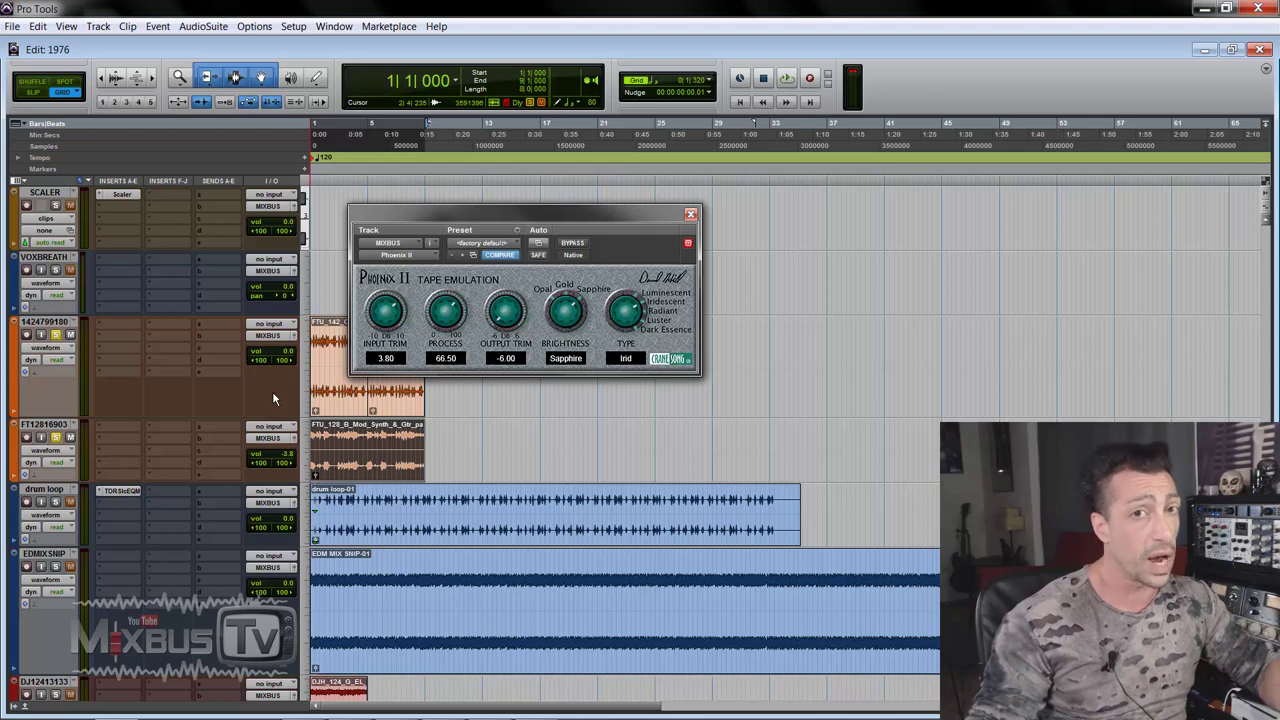
Play the soloed tracks with the Luminescent type, compare it with the bypassed signal, and audition Dark Essence before stopping playback
key(space)
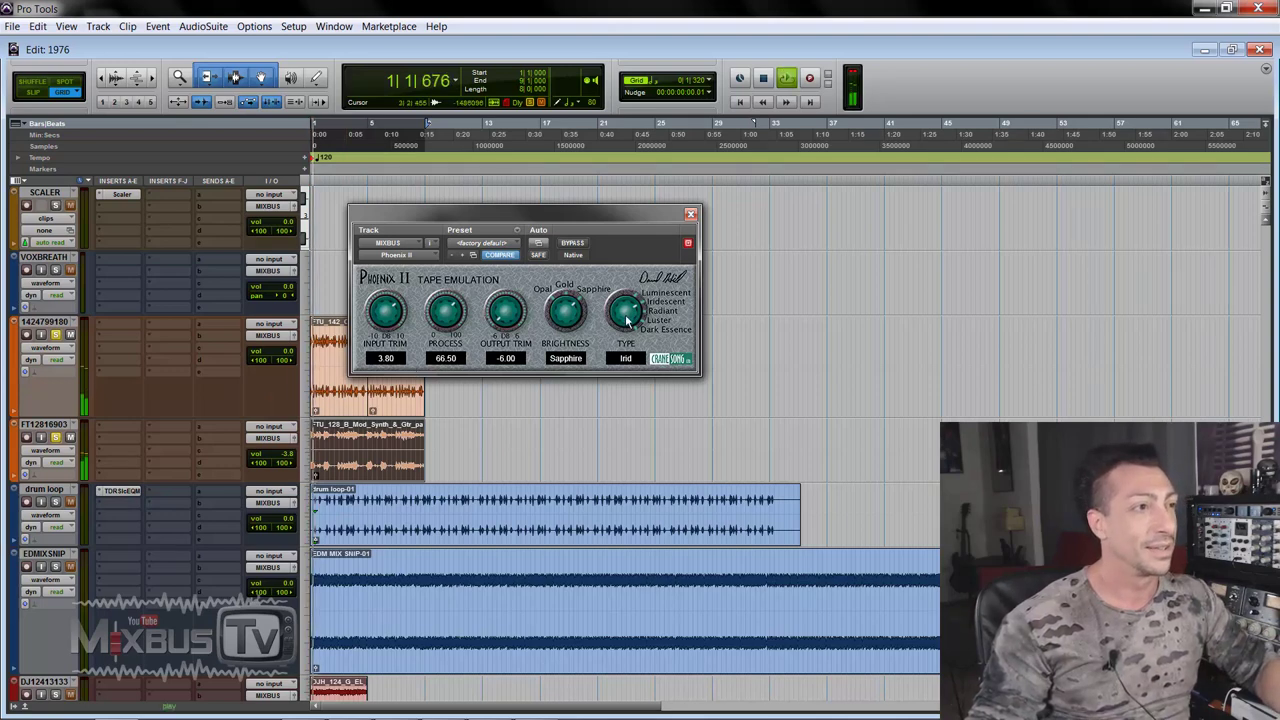
drag(629, 318, 632, 366)
click(573, 244)
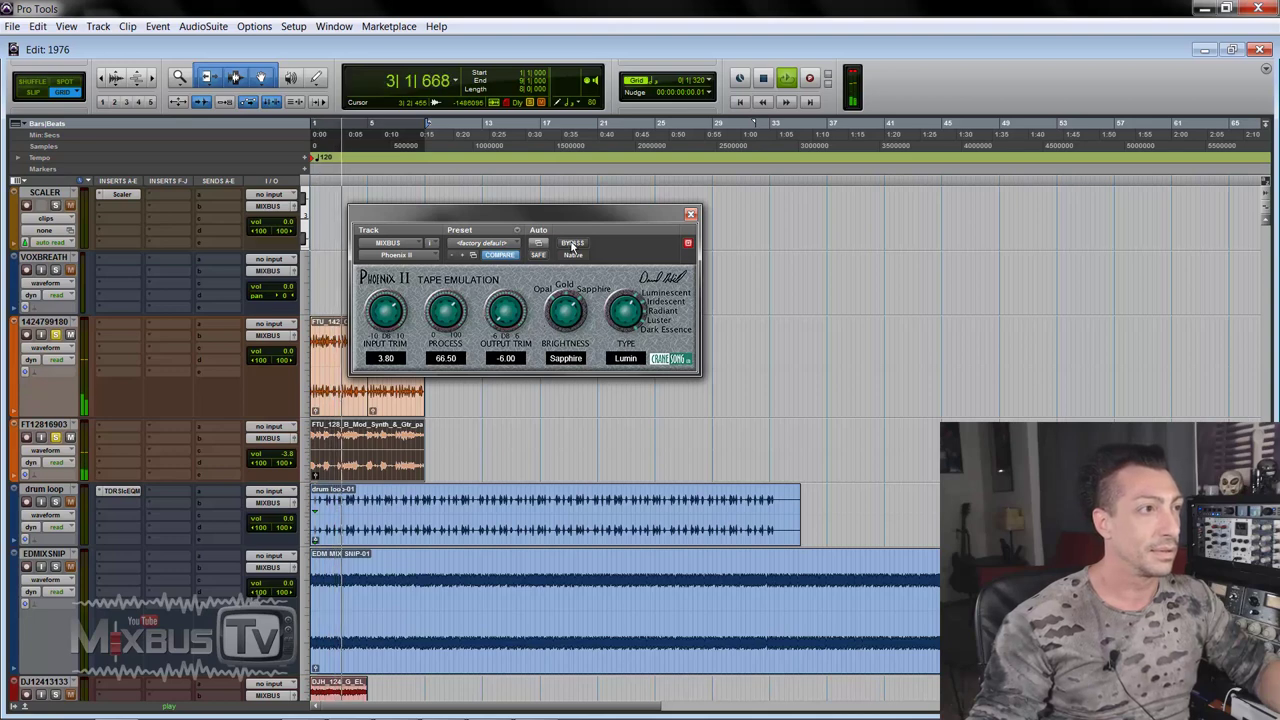
click(573, 244)
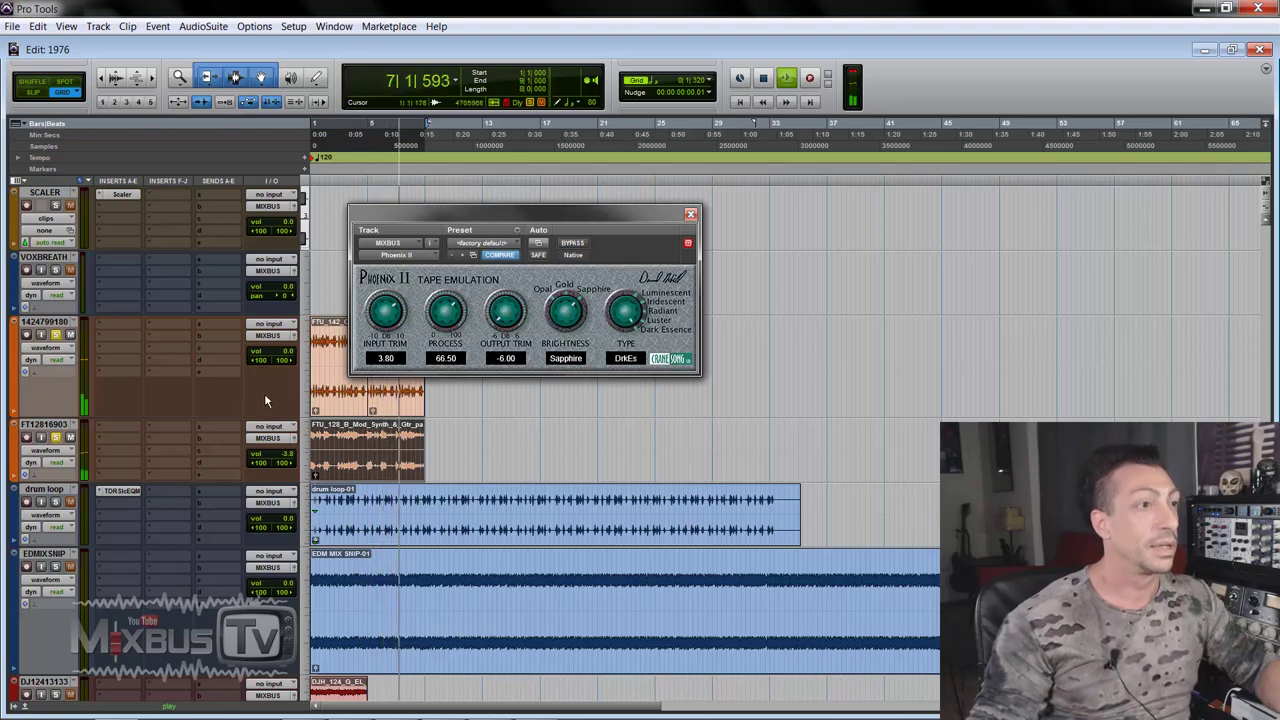
key(space)
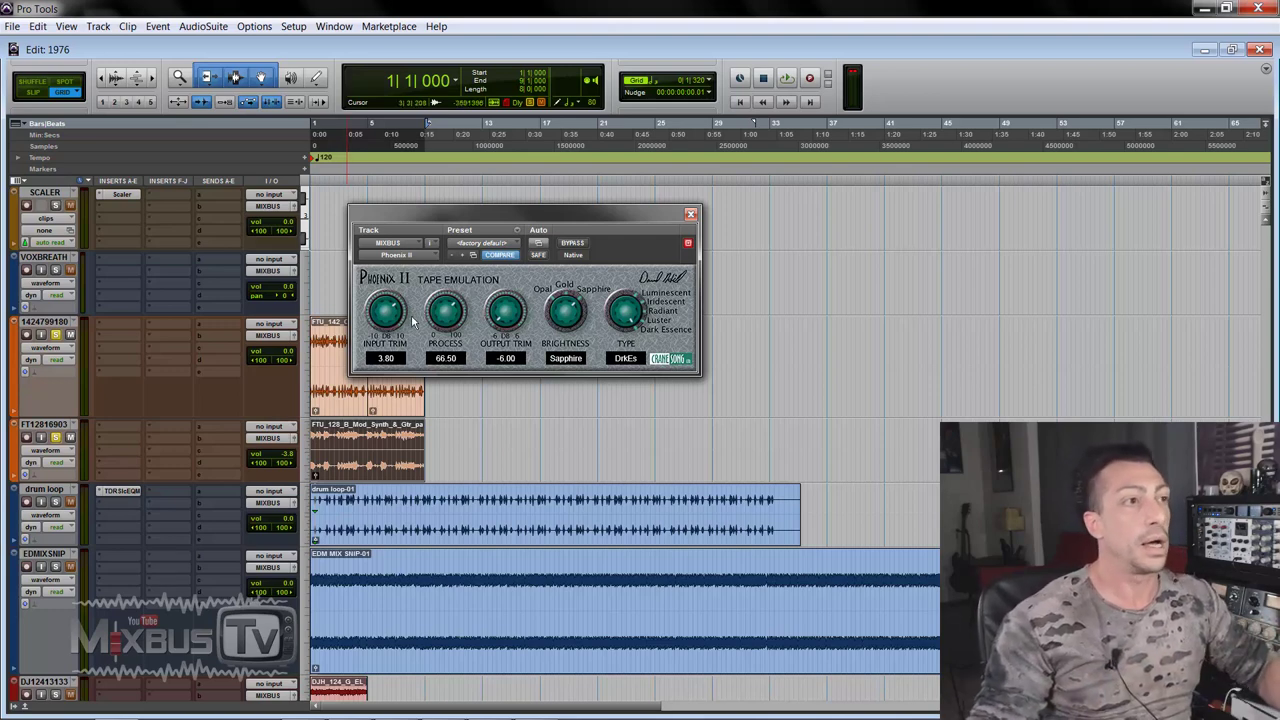
Audition the Luminescent type on the soloed tracks against the bypassed signal, set the process amount to 100.00, and stop playback
drag(632, 318, 230, 418)
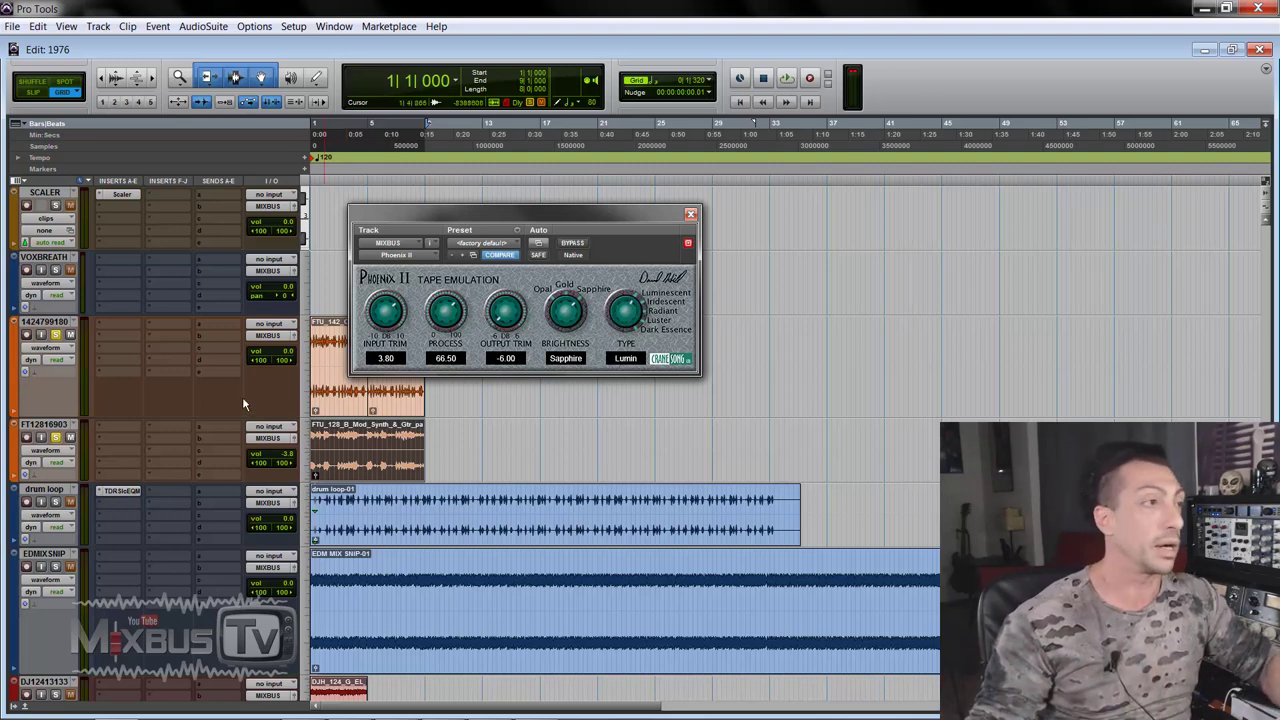
key(space)
click(573, 243)
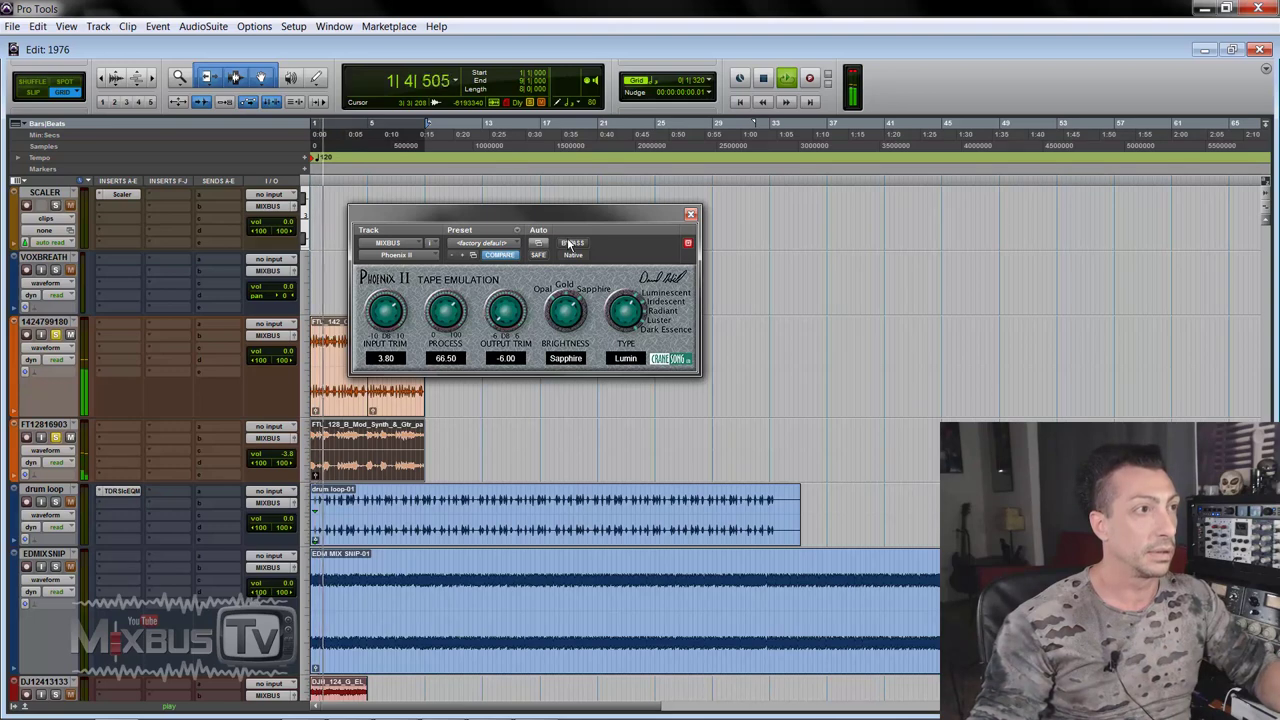
click(573, 243)
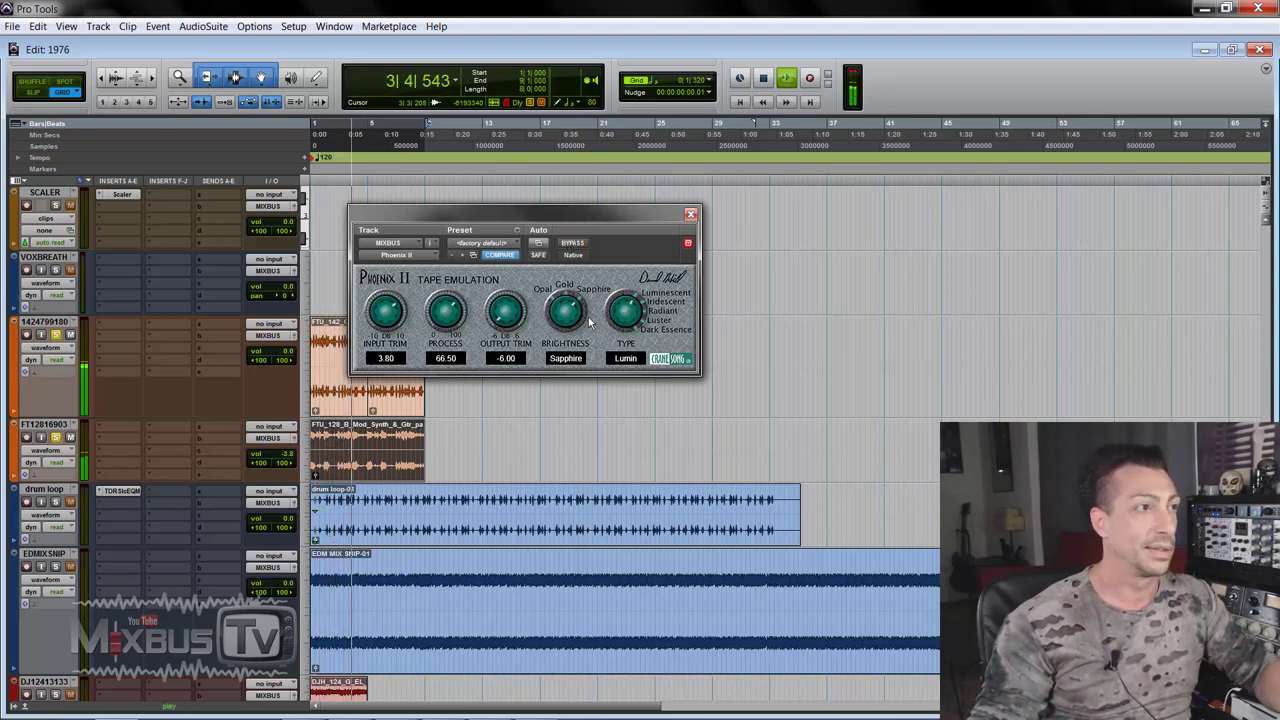
drag(443, 318, 445, 270)
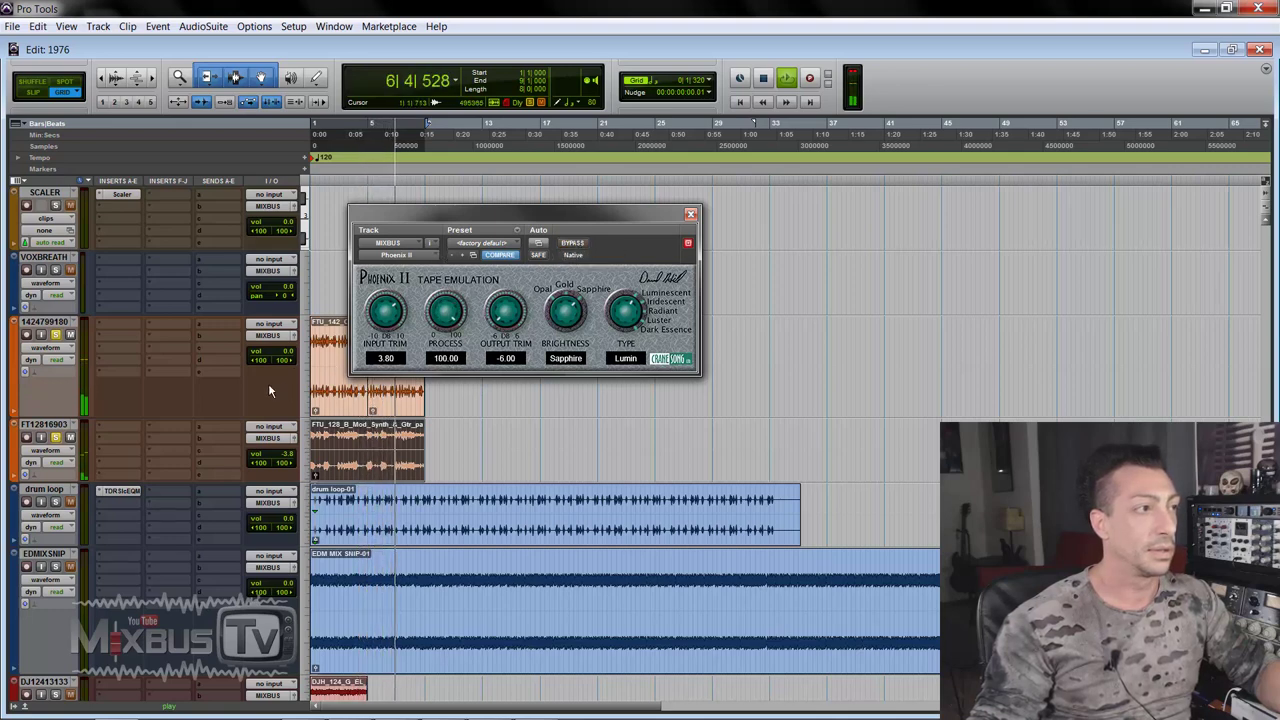
key(space)
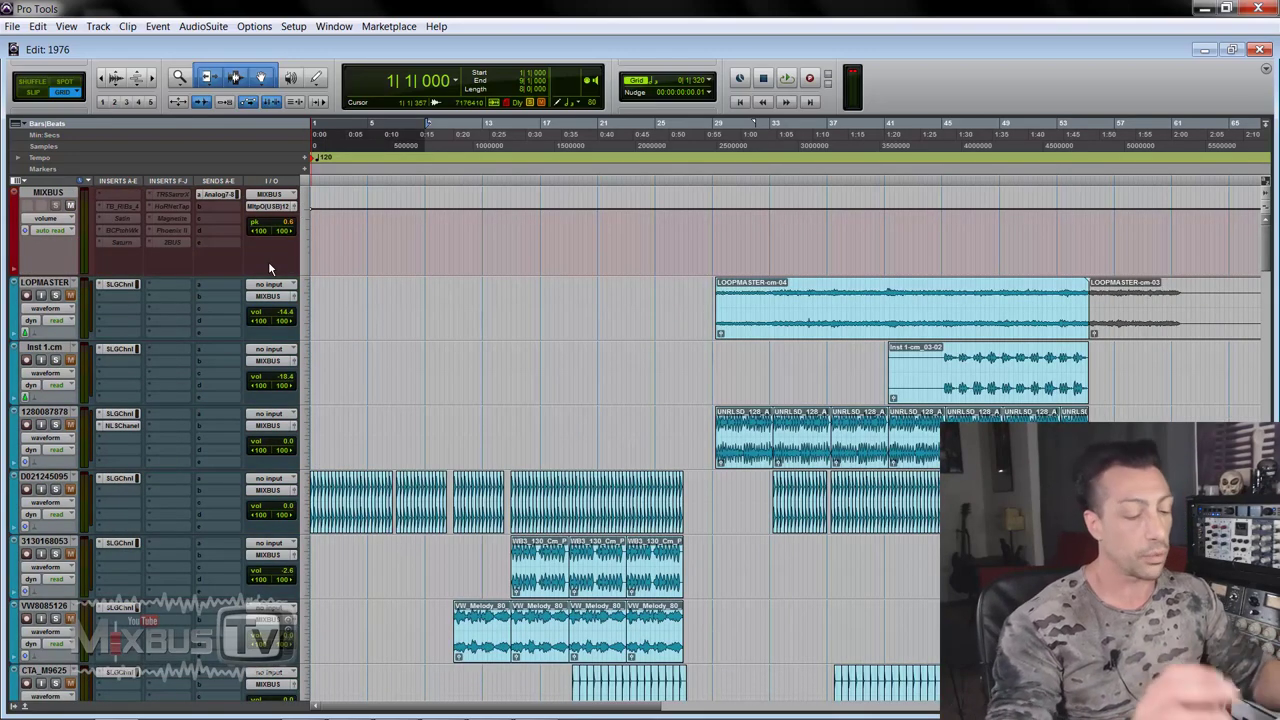
Switch to the Mix window, enable HEAT for the session, and show the HEAT section on every channel strip
key(ctrl+equal)
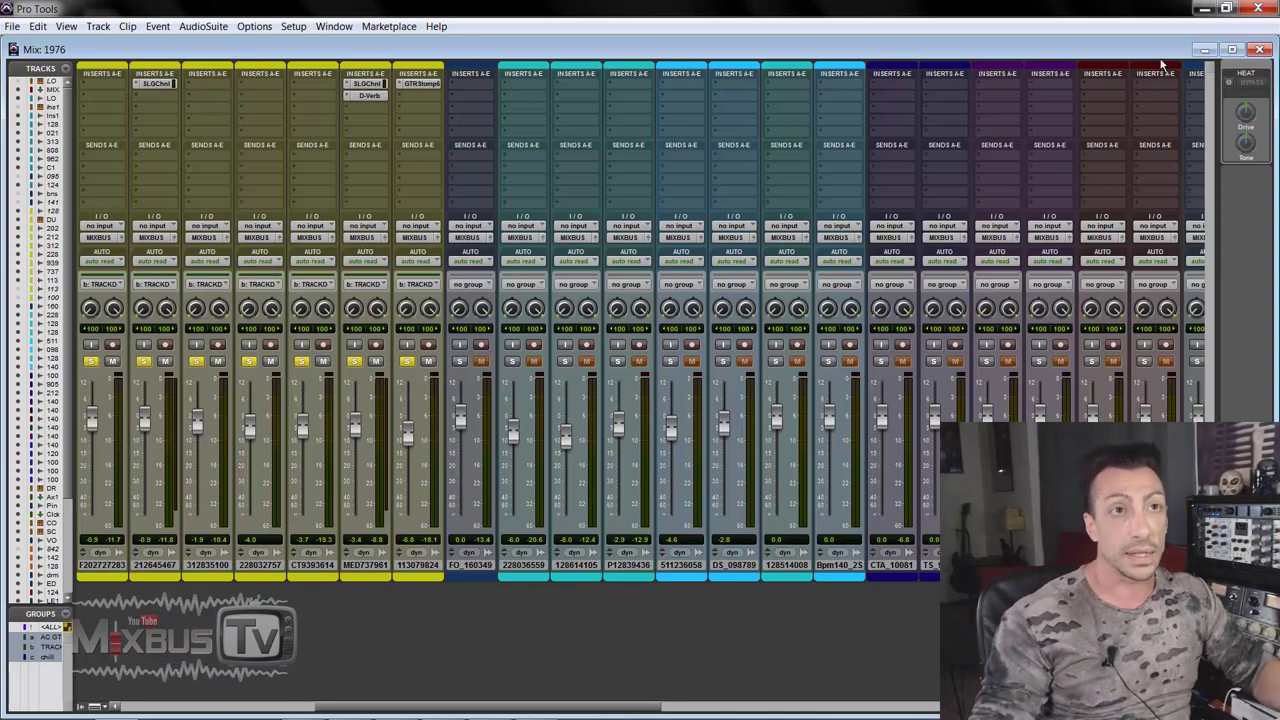
click(1231, 84)
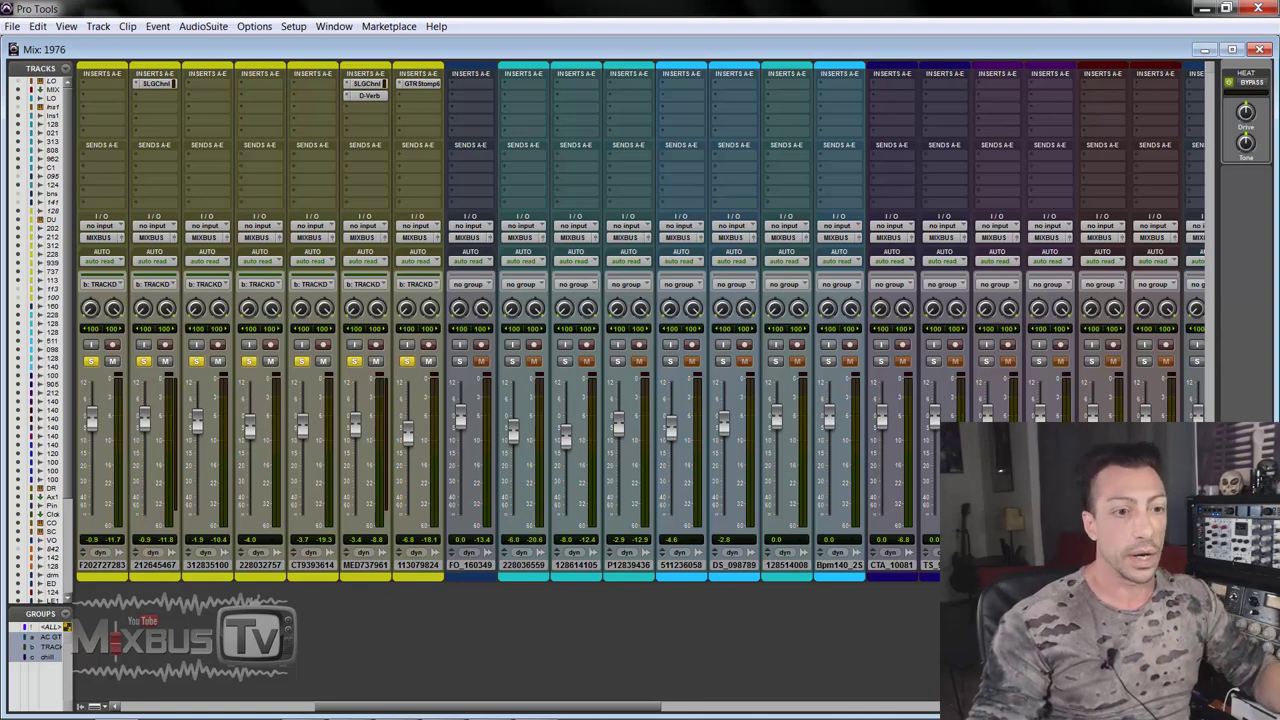
click(100, 707)
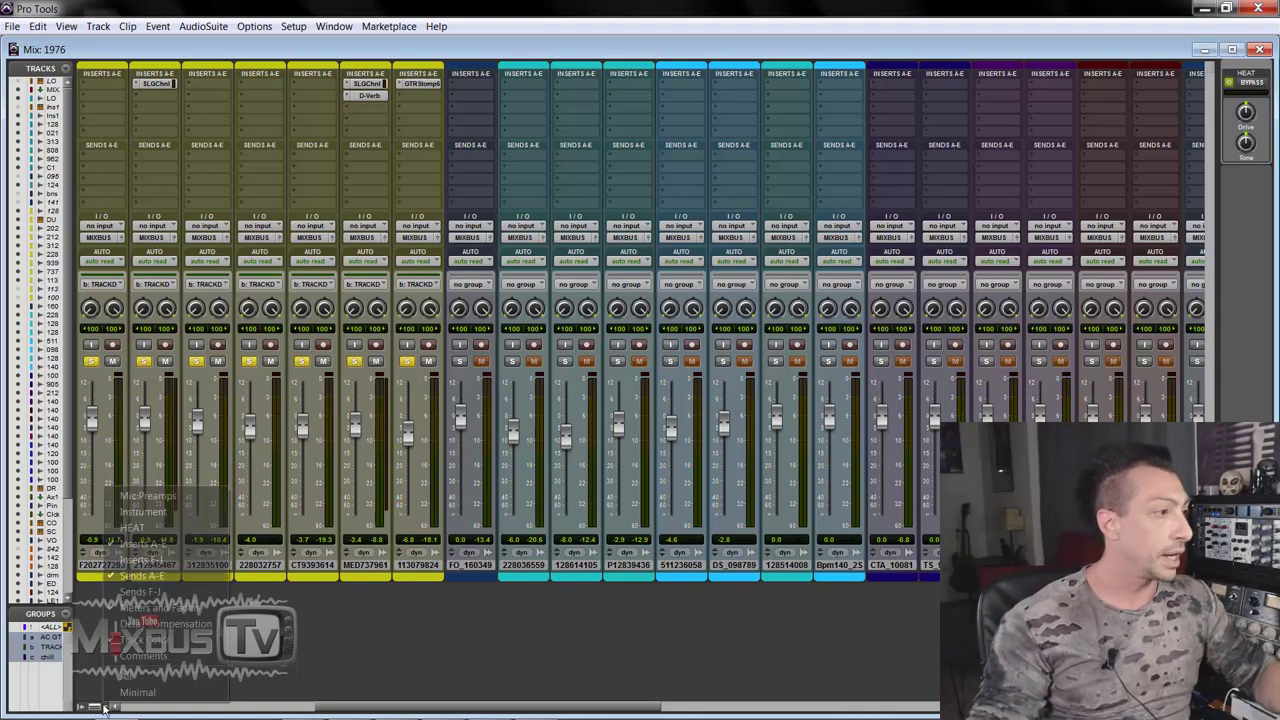
click(133, 527)
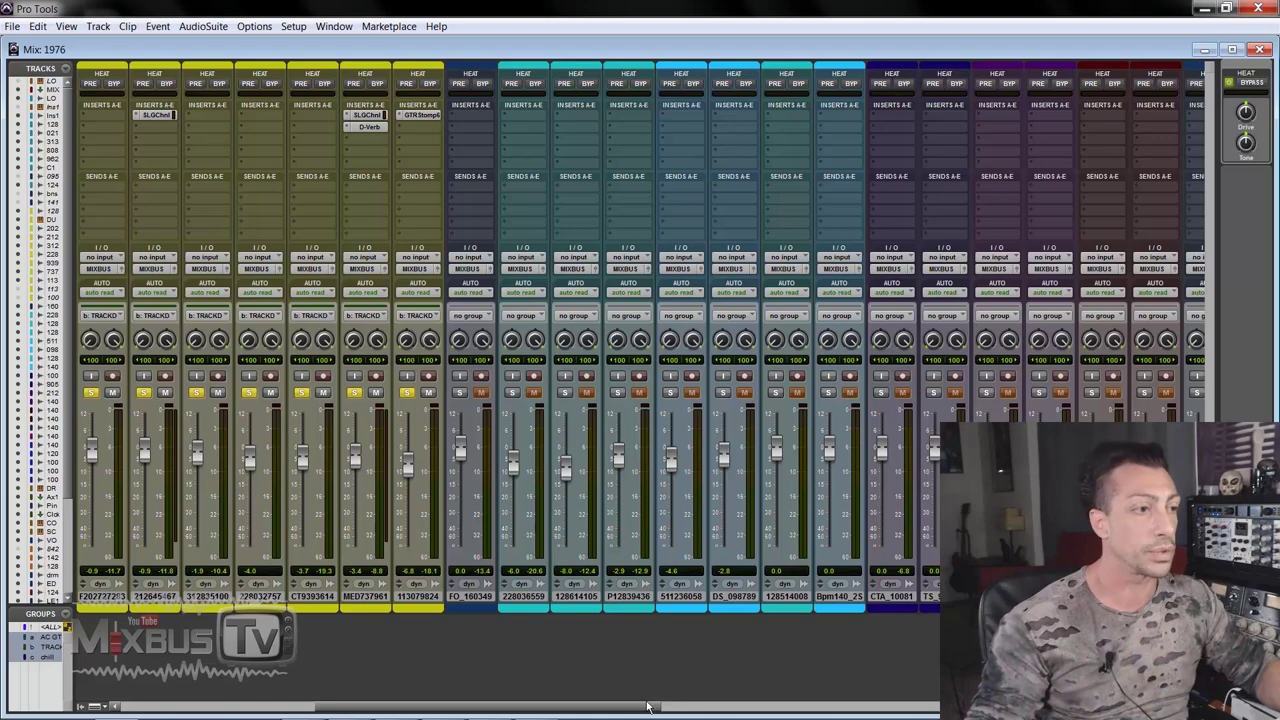
Hide the mixer's track list and look over the HEAT controls across the channel strips
drag(647, 707, 558, 692)
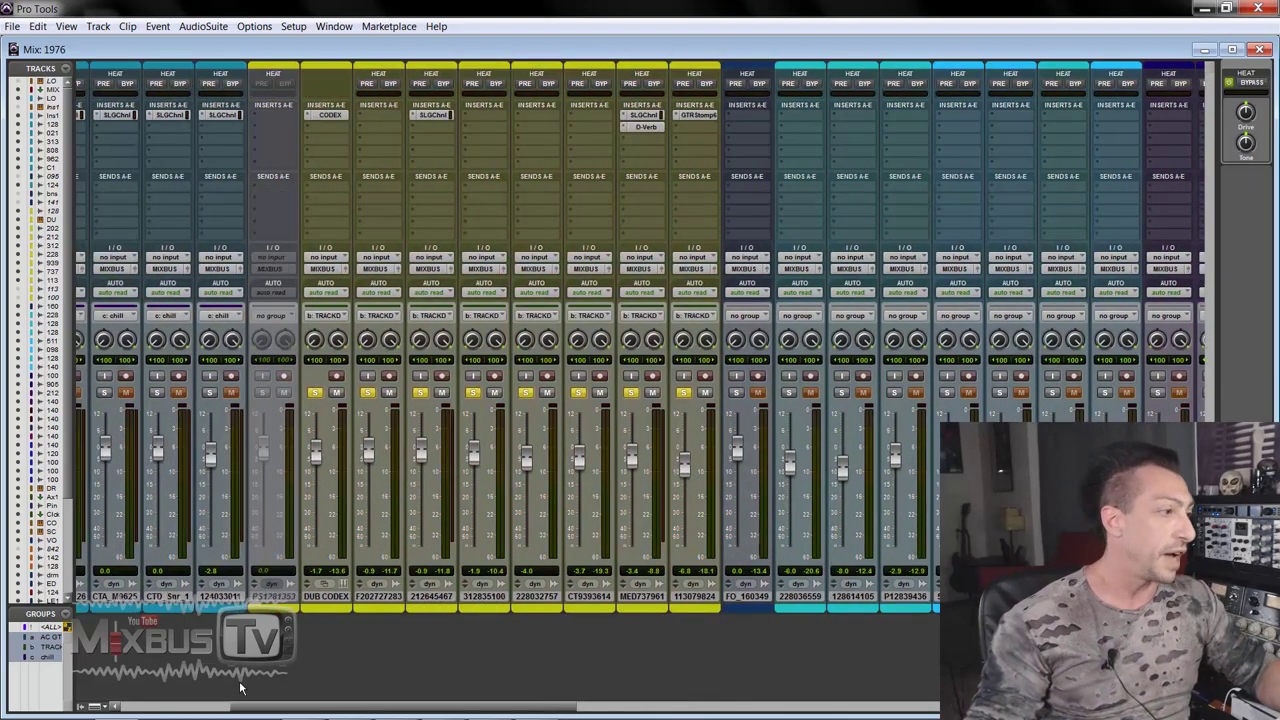
click(80, 707)
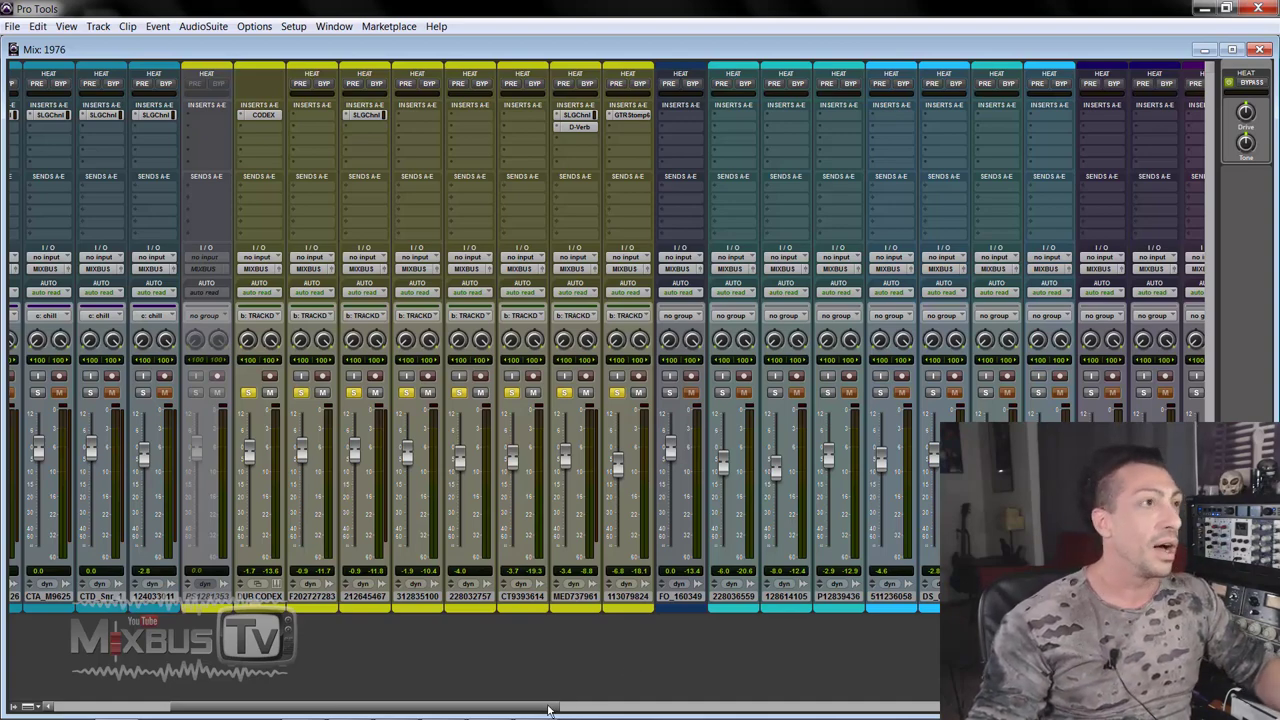
scroll(565, 705, right, 3)
scroll(572, 703, left, 3)
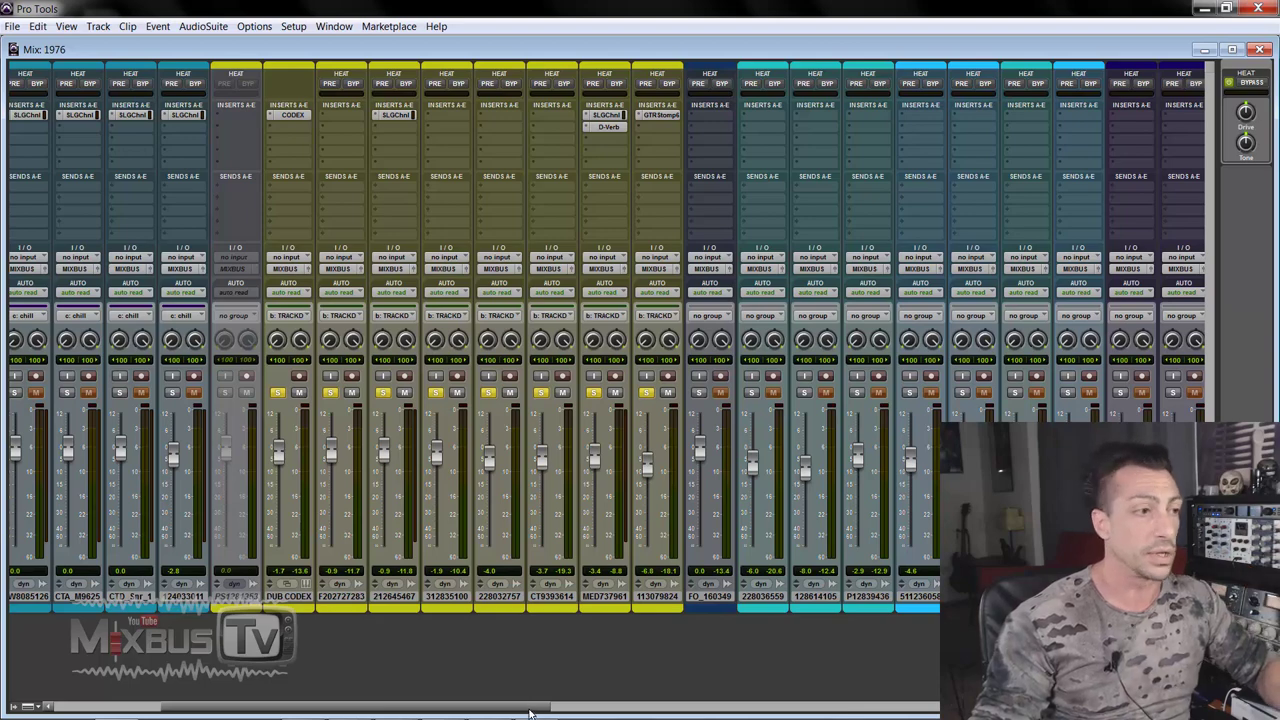
drag(530, 712, 573, 709)
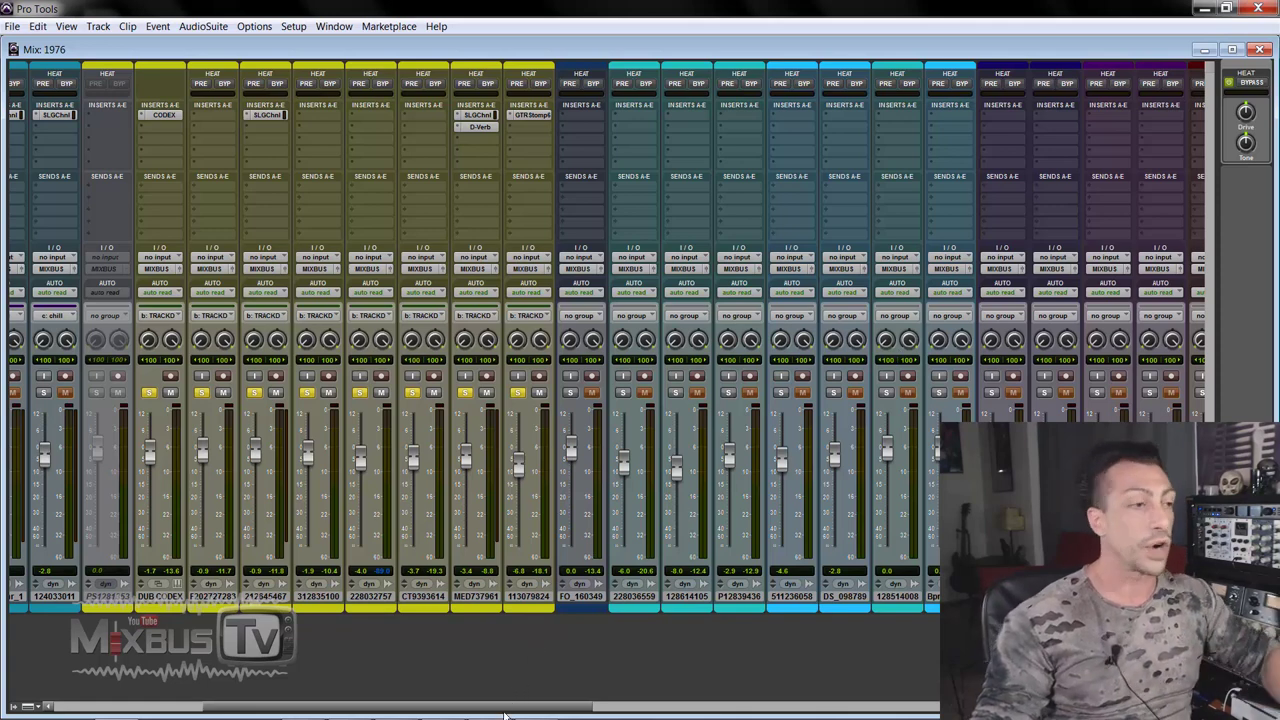
scroll(504, 712, left, 2)
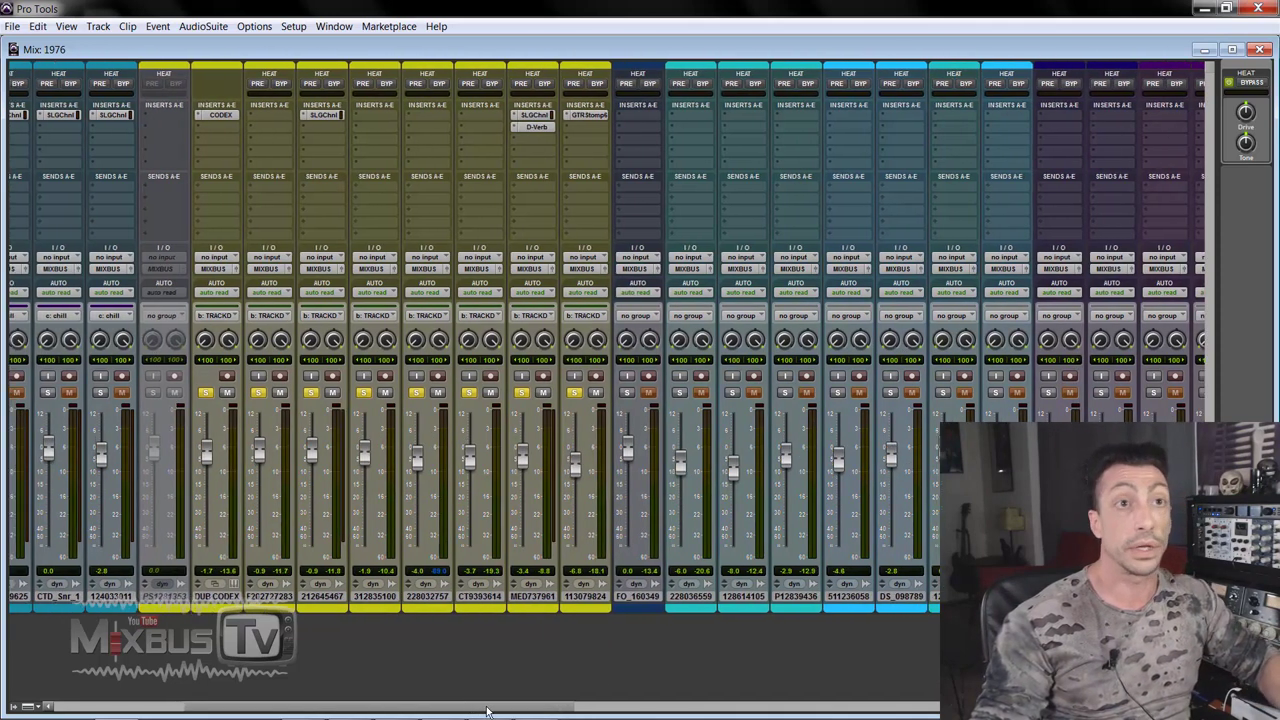
Play the soloed yellow tracks and change HEAT's Drive, comparing the processed sound with the master bypass
key(space)
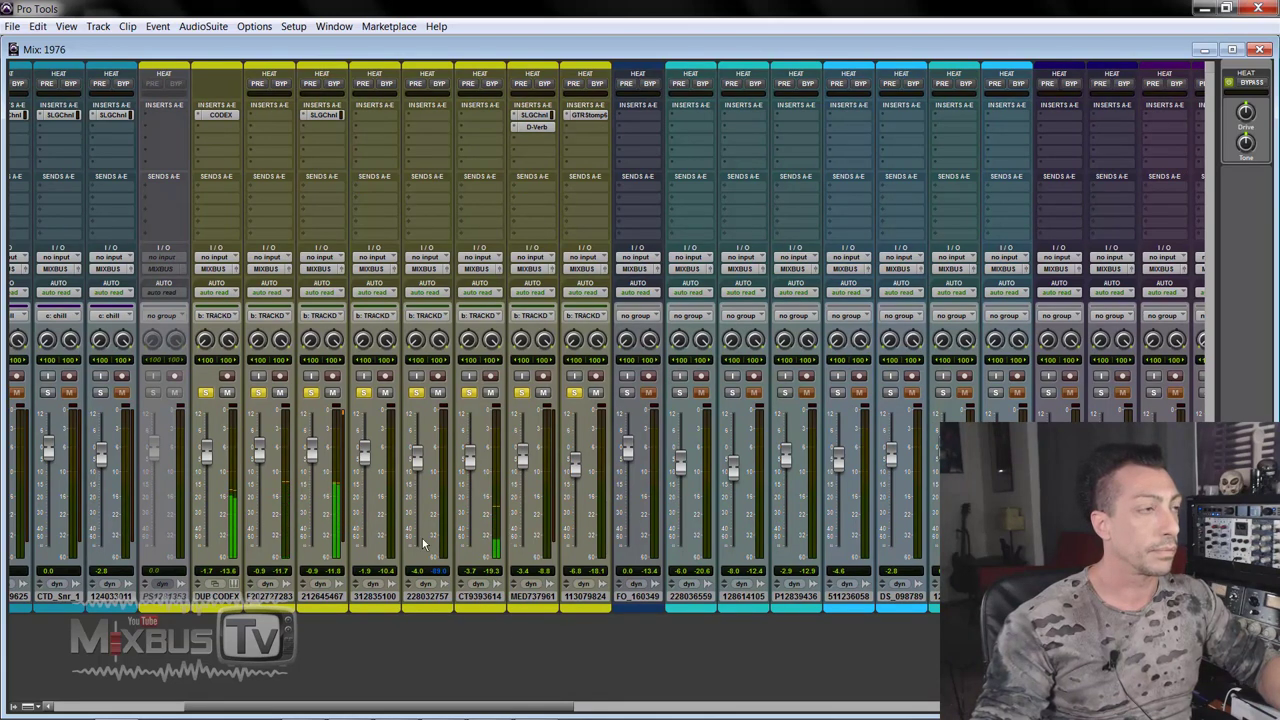
click(1248, 84)
click(1248, 86)
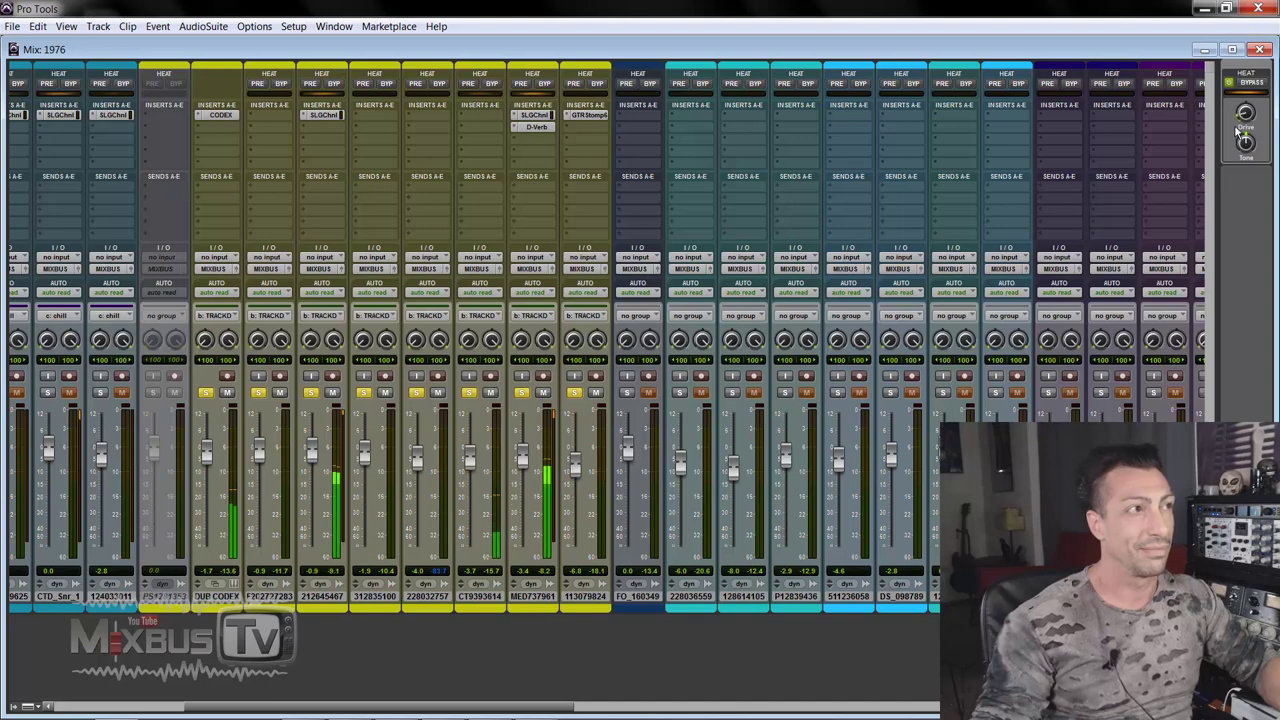
click(1249, 85)
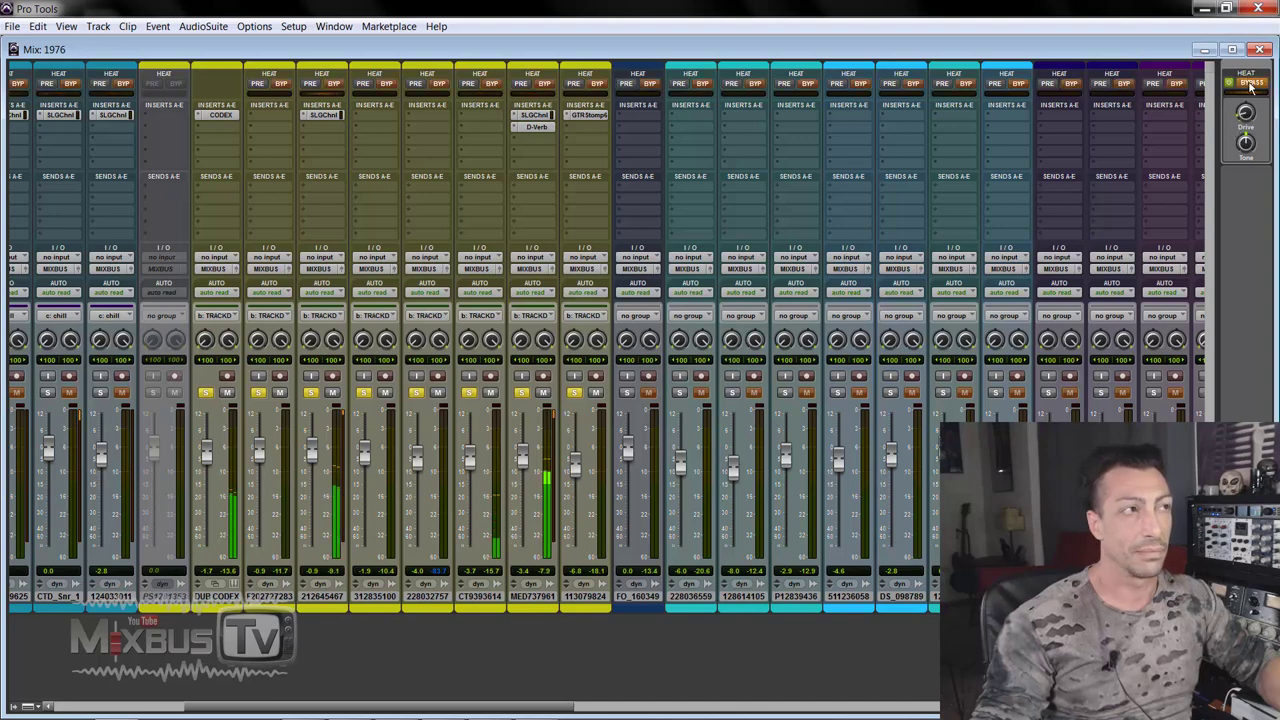
click(1250, 86)
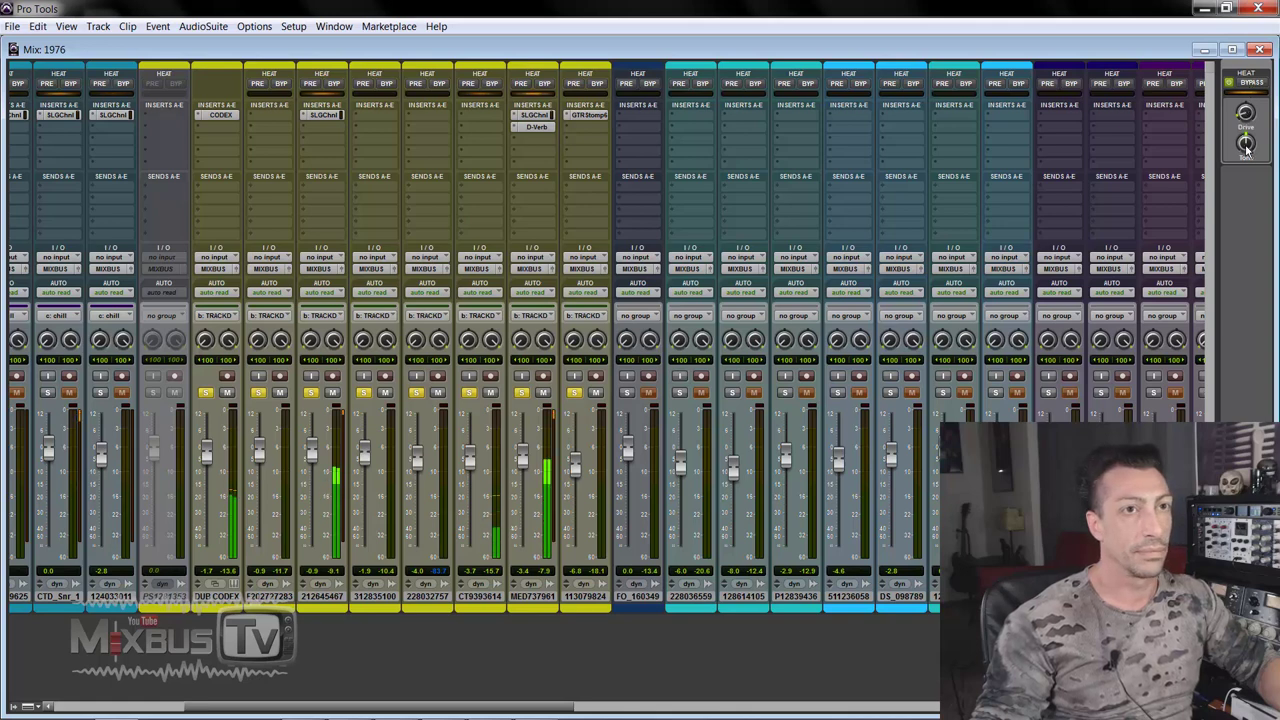
click(1257, 87)
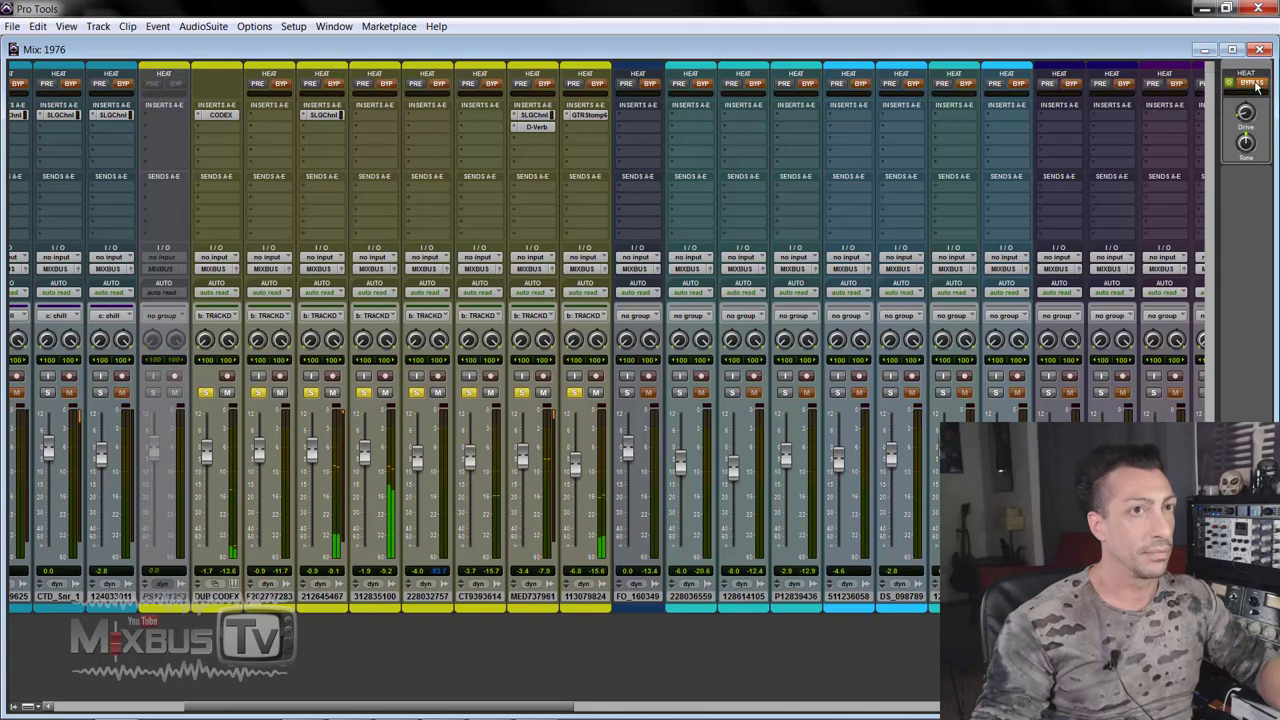
click(1252, 84)
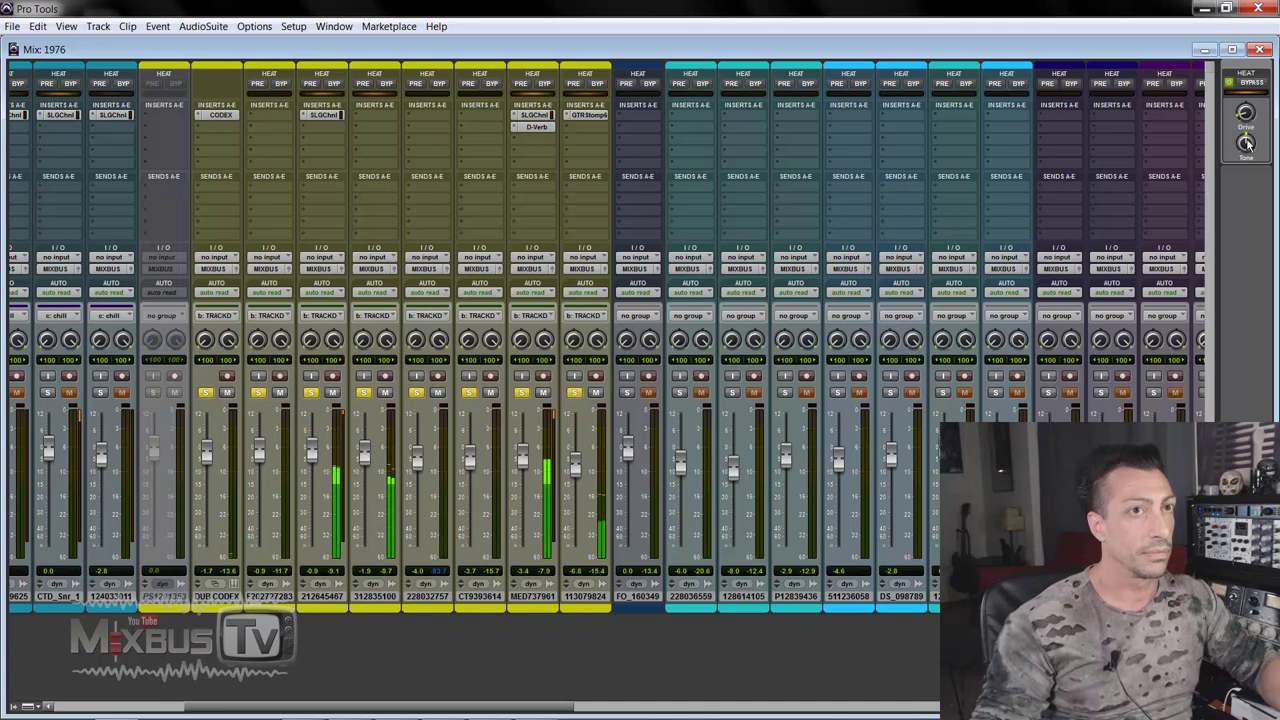
Vary HEAT's Drive and Tone on the soloed yellow tracks, comparing each setting with the master bypass
click(1247, 86)
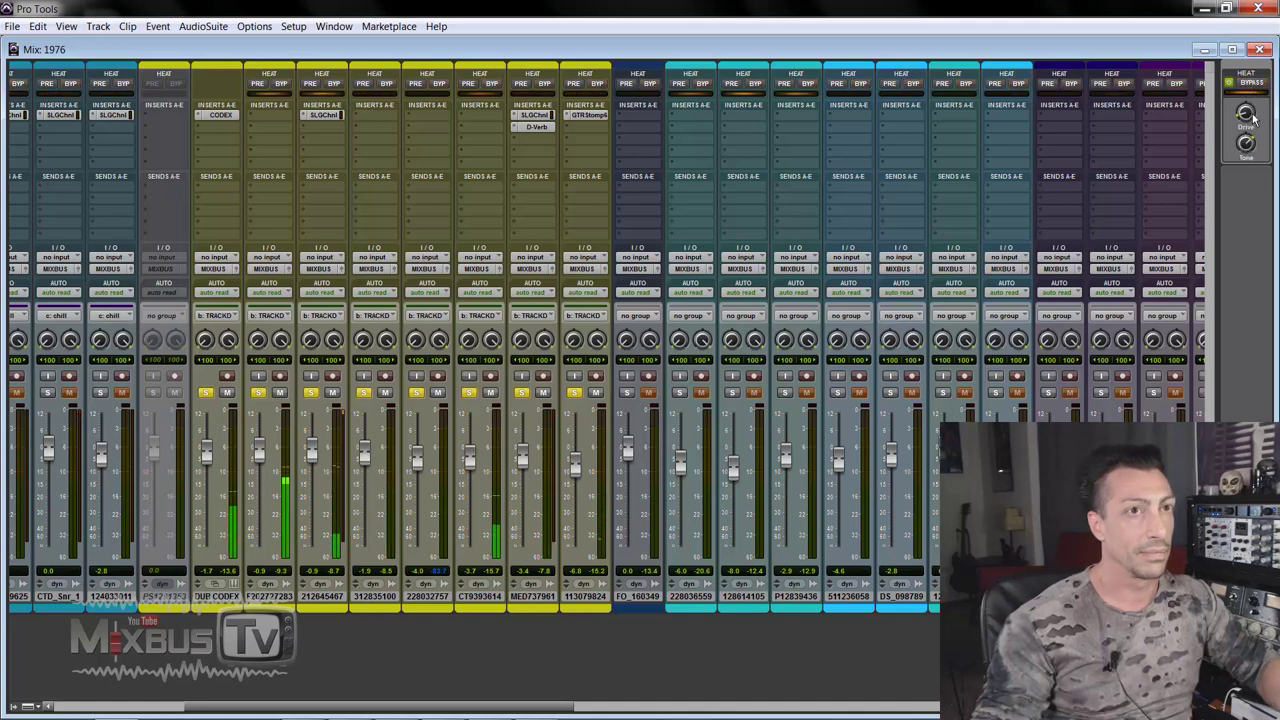
click(1253, 84)
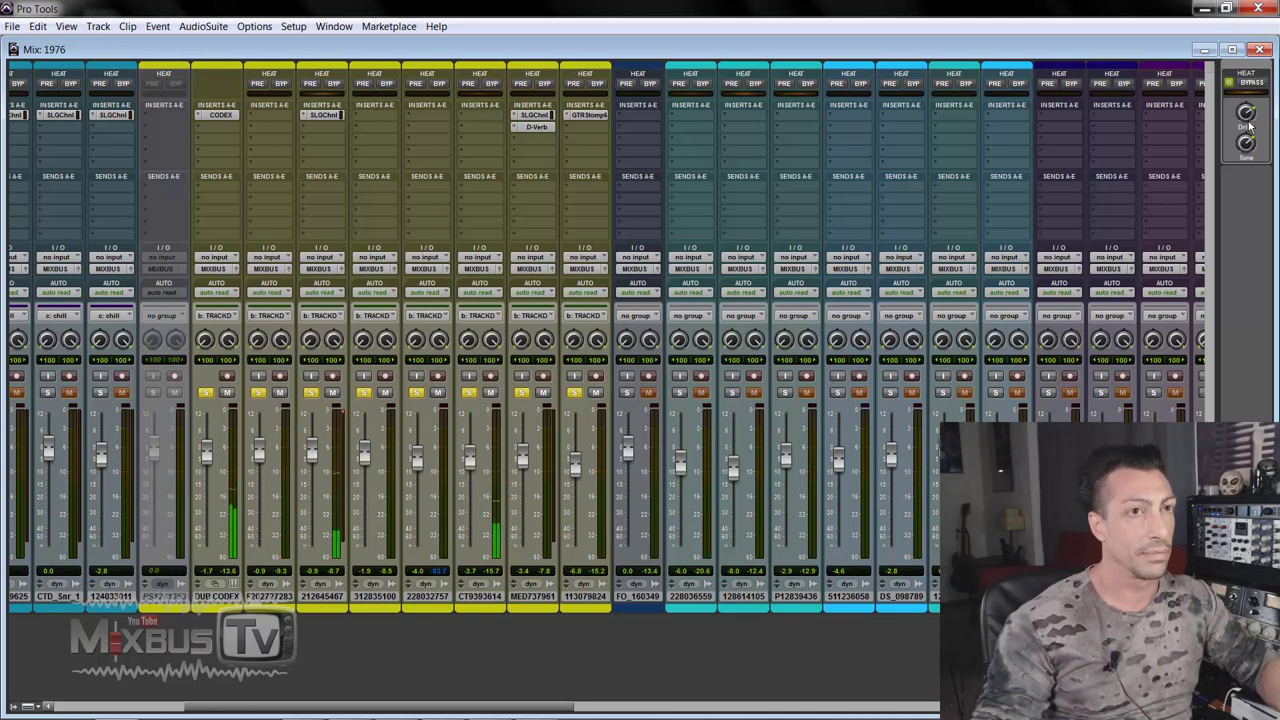
click(1252, 84)
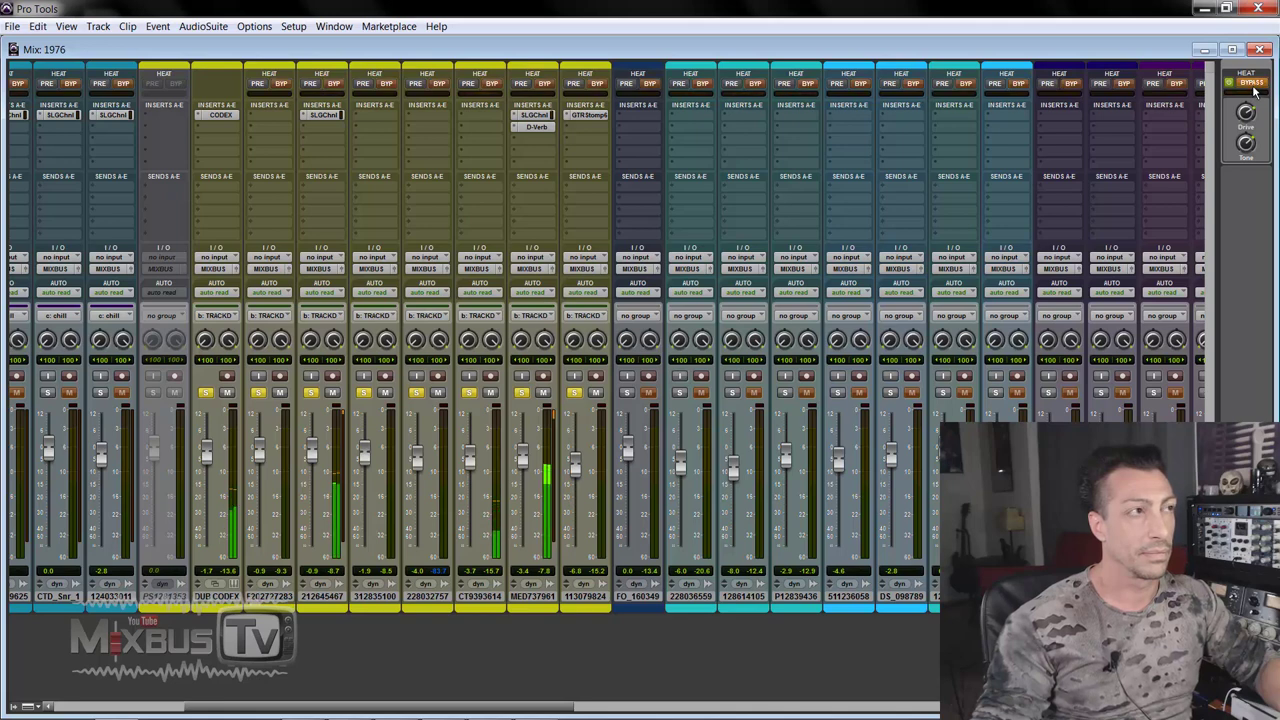
click(1252, 84)
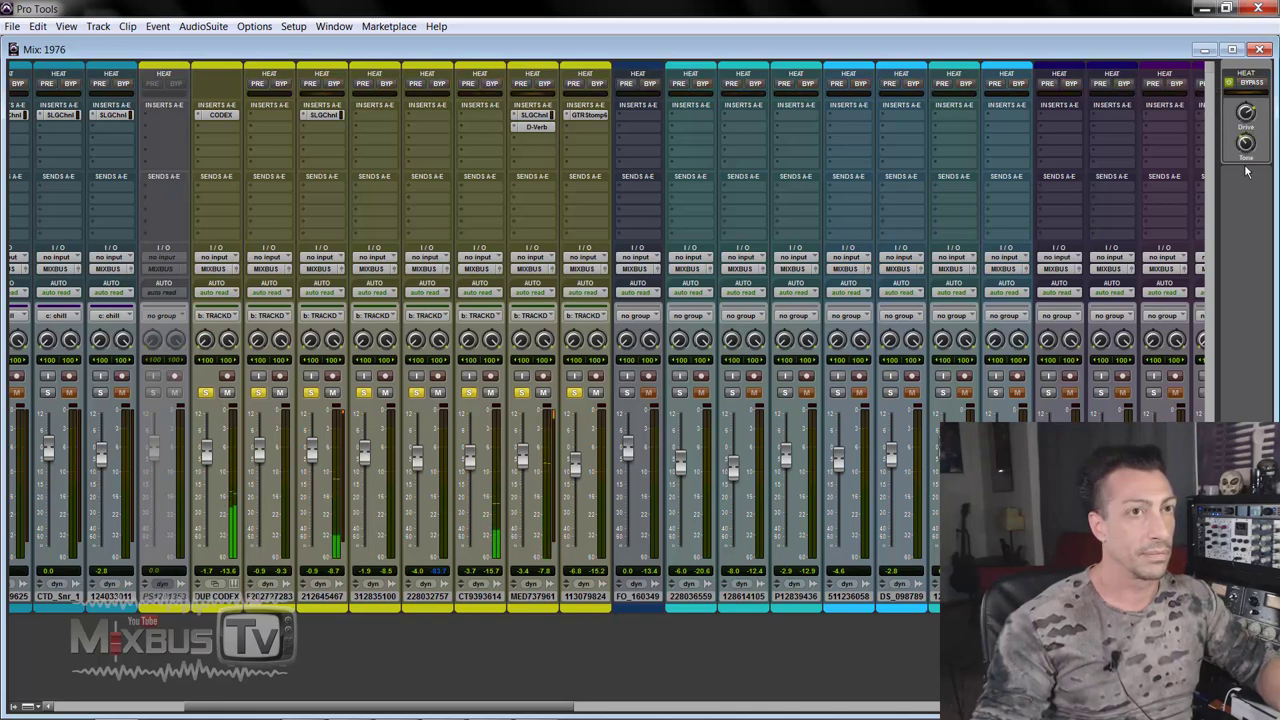
click(1252, 84)
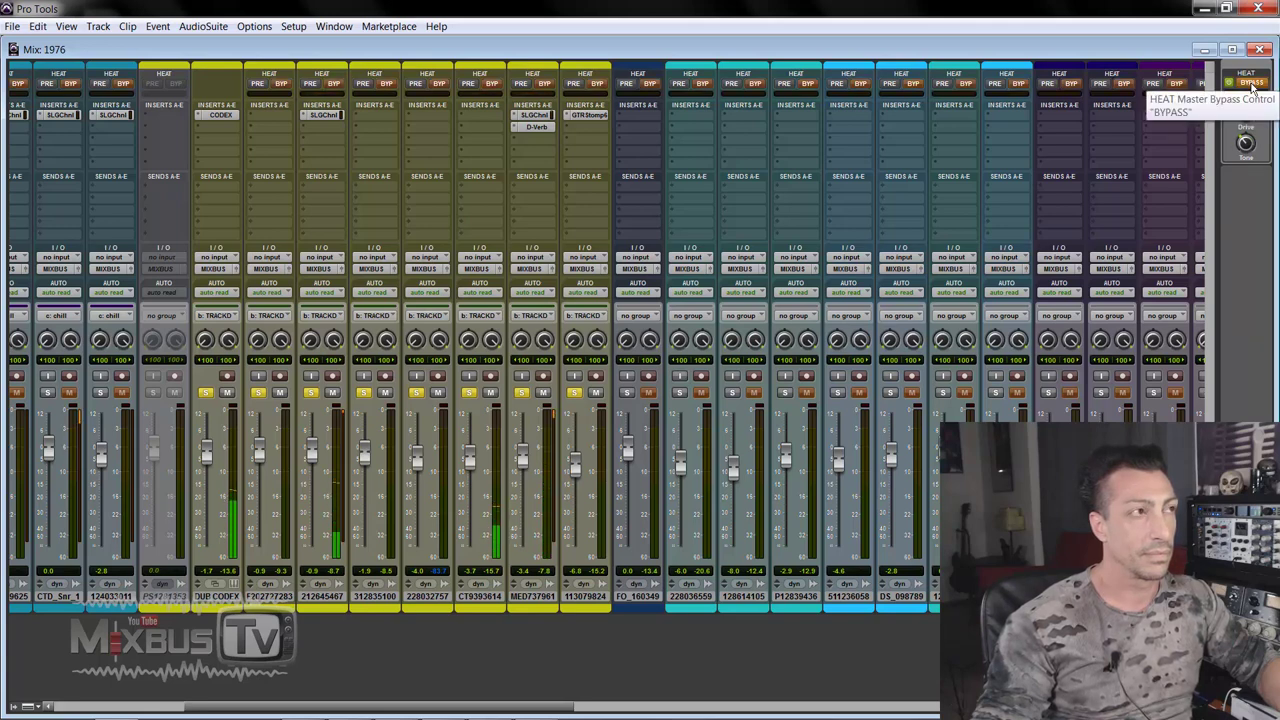
click(1252, 84)
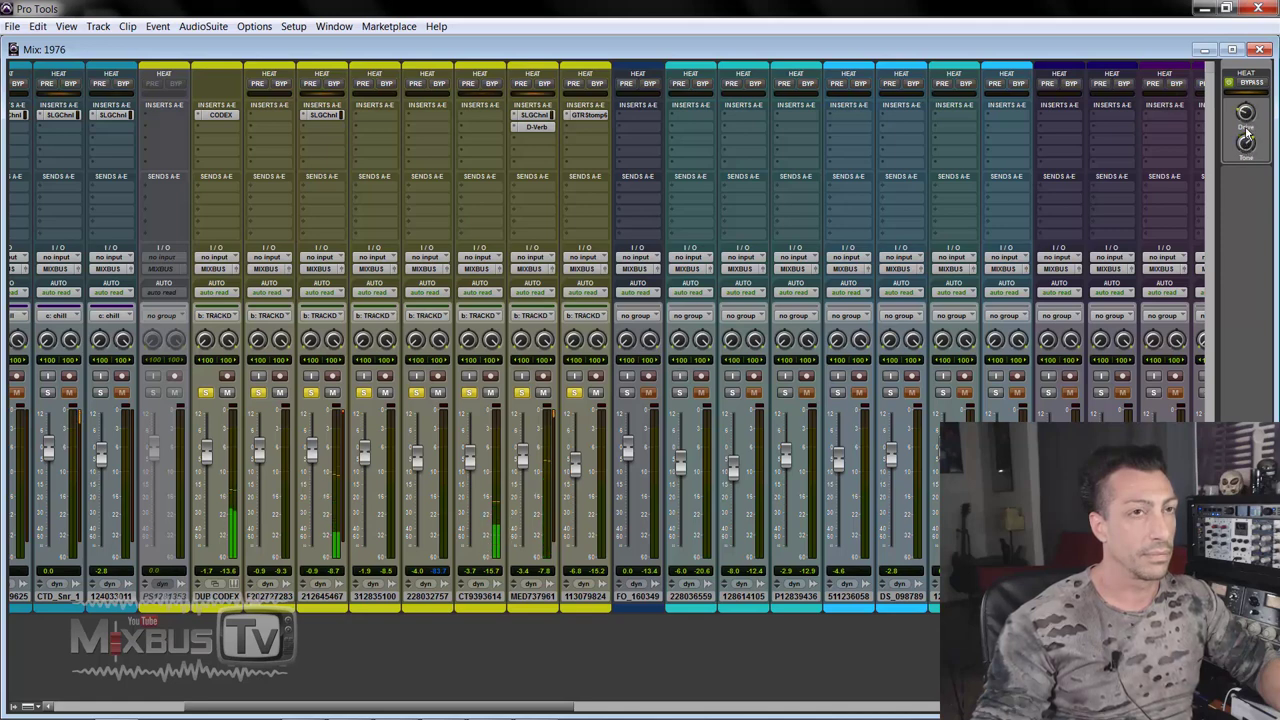
click(1251, 84)
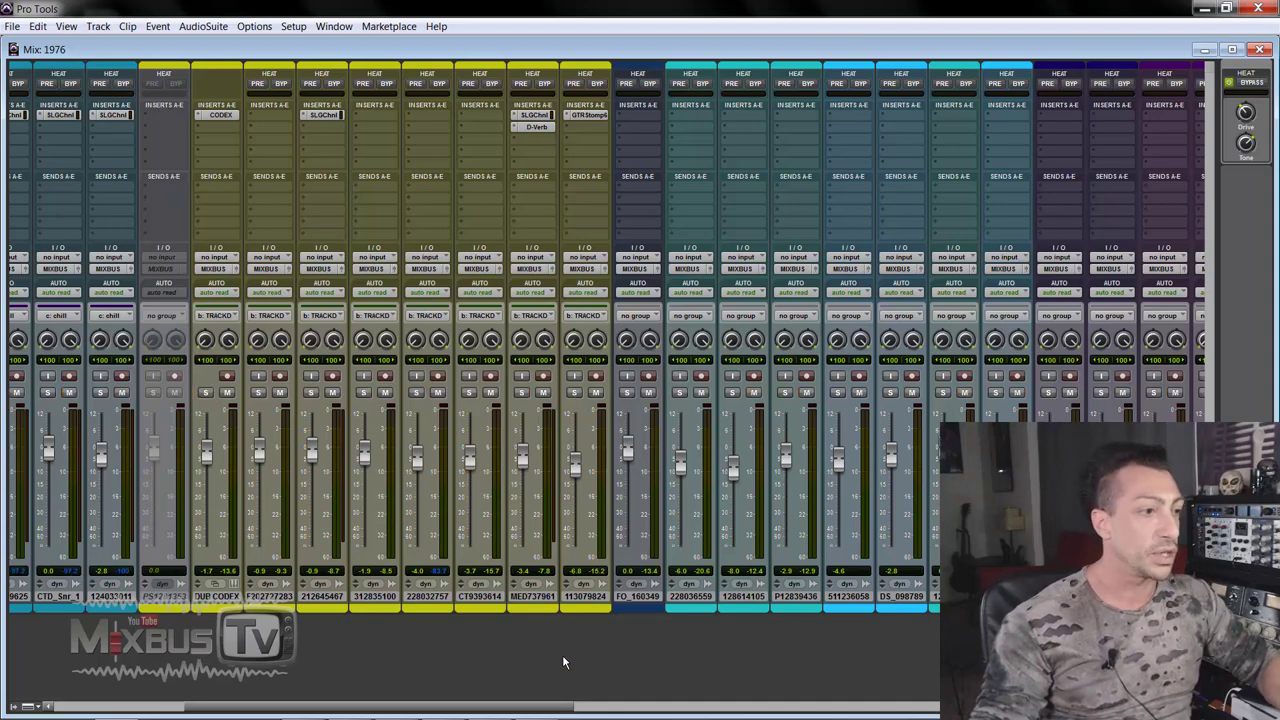
Solo the two orange tracks, take HEAT out of bypass, and adjust its Drive
drag(558, 708, 938, 700)
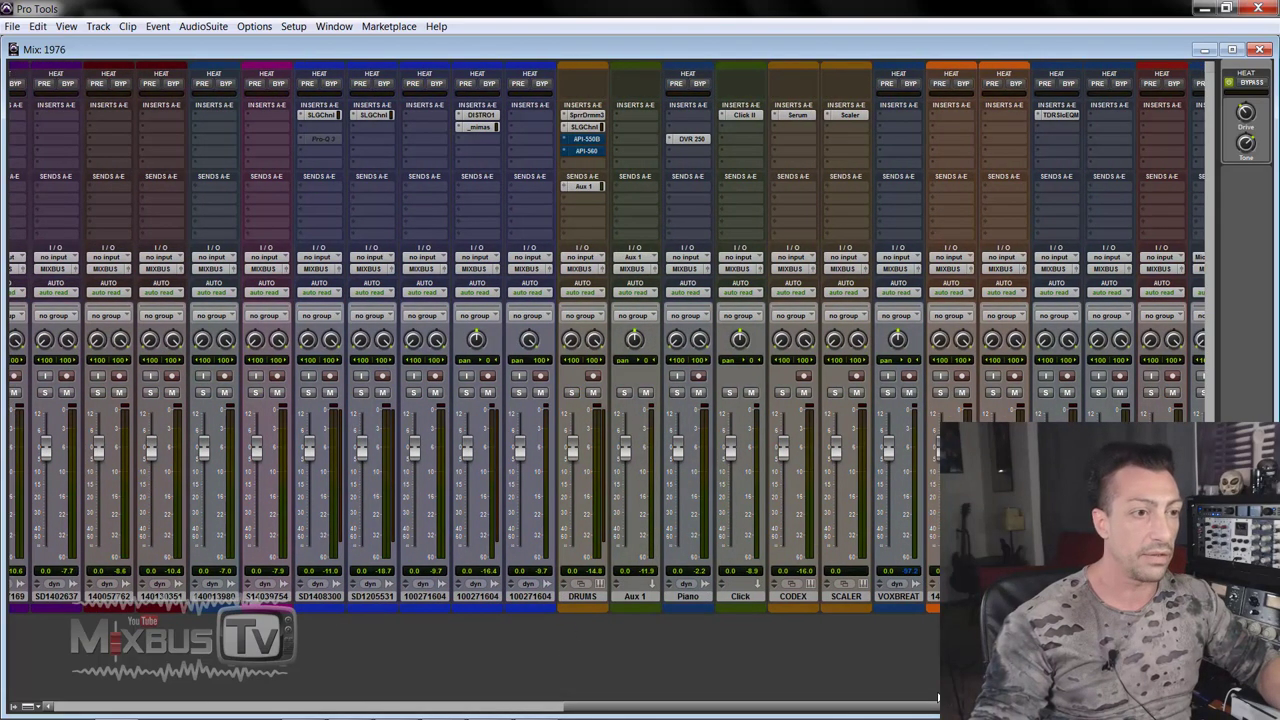
key(shift+s)
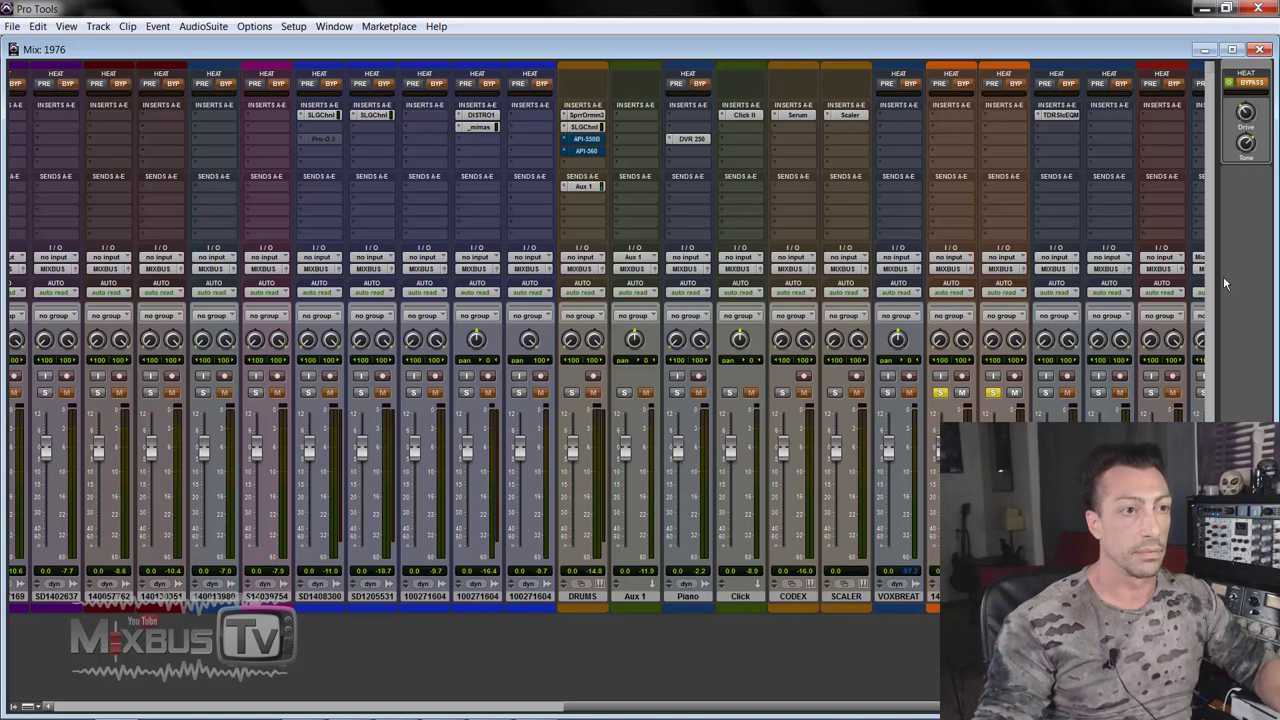
click(1248, 84)
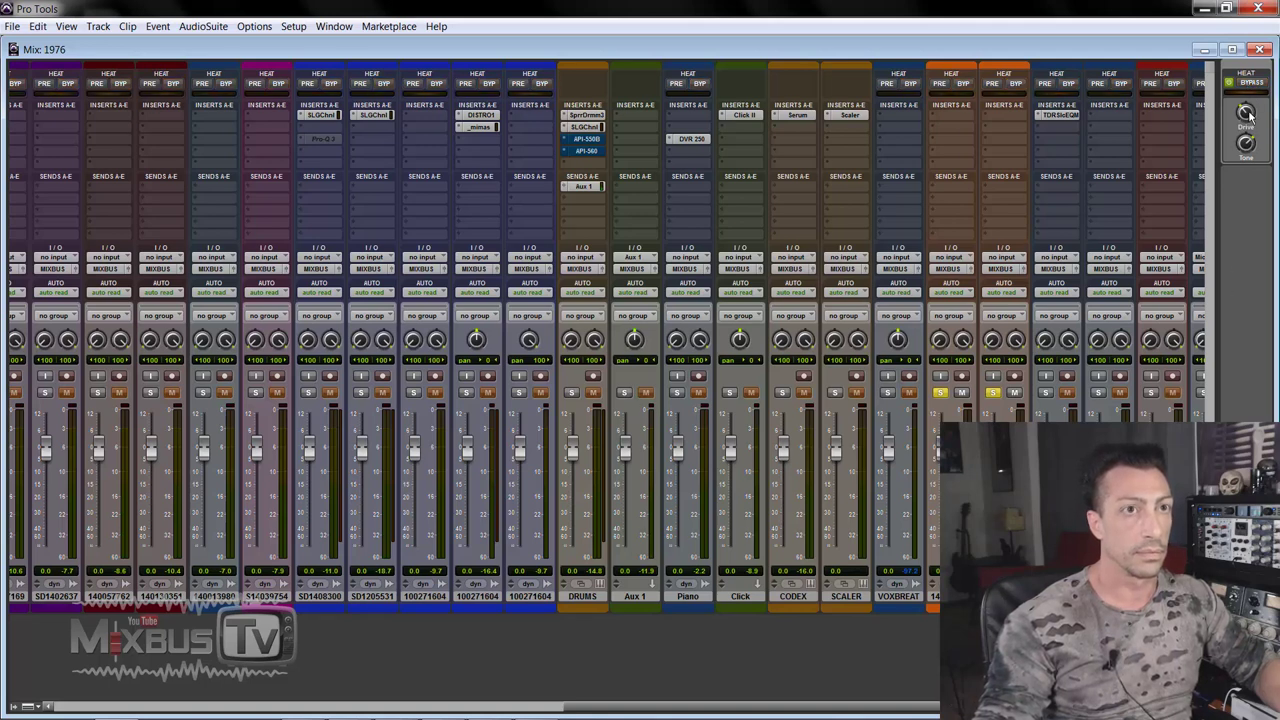
mouse_move(1249, 116)
mouse_down()
mouse_move(1251, 138)
mouse_move(1254, 92)
mouse_up()
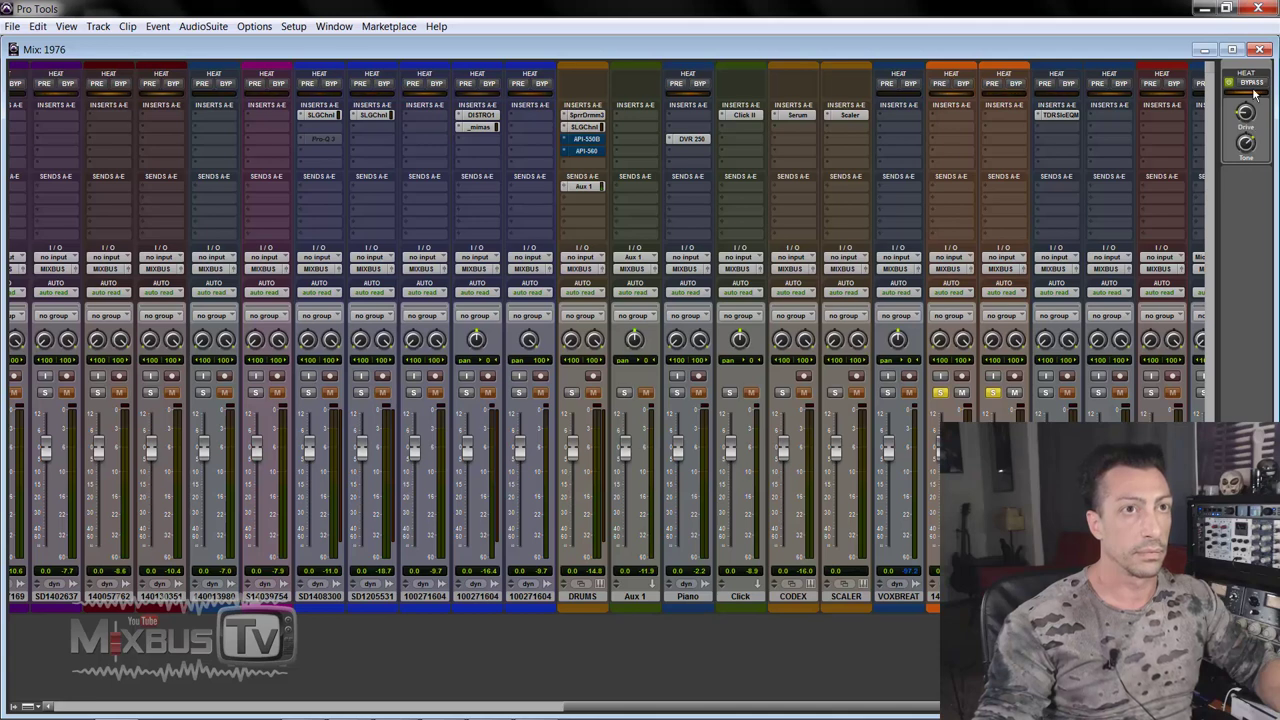
Compare different HEAT Drive and Tone settings with the master bypass on the two soloed orange tracks
click(1255, 86)
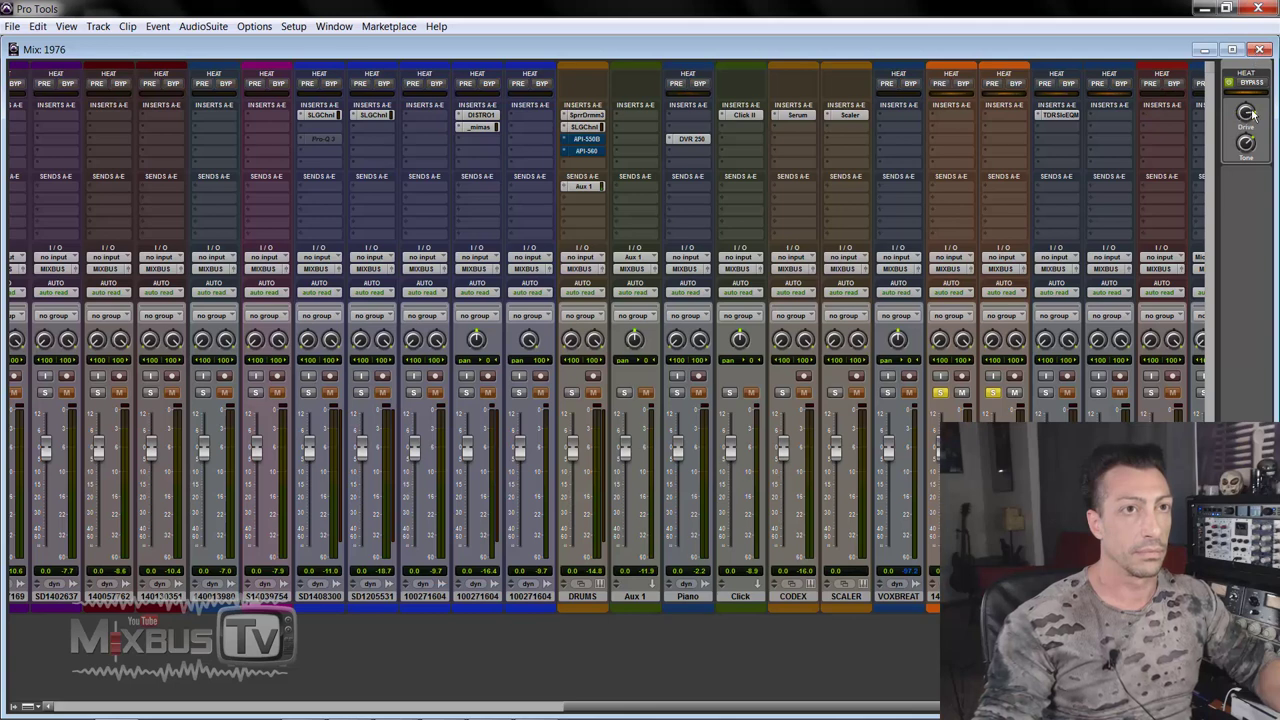
click(1250, 83)
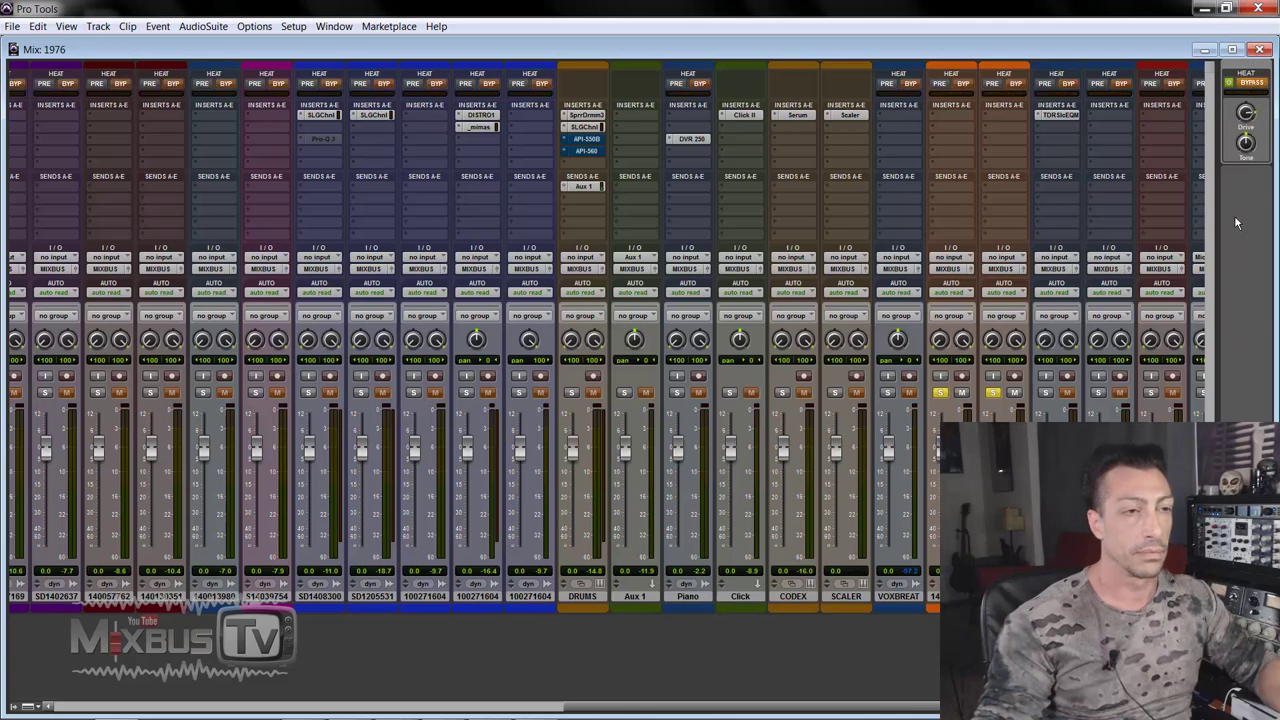
click(1250, 83)
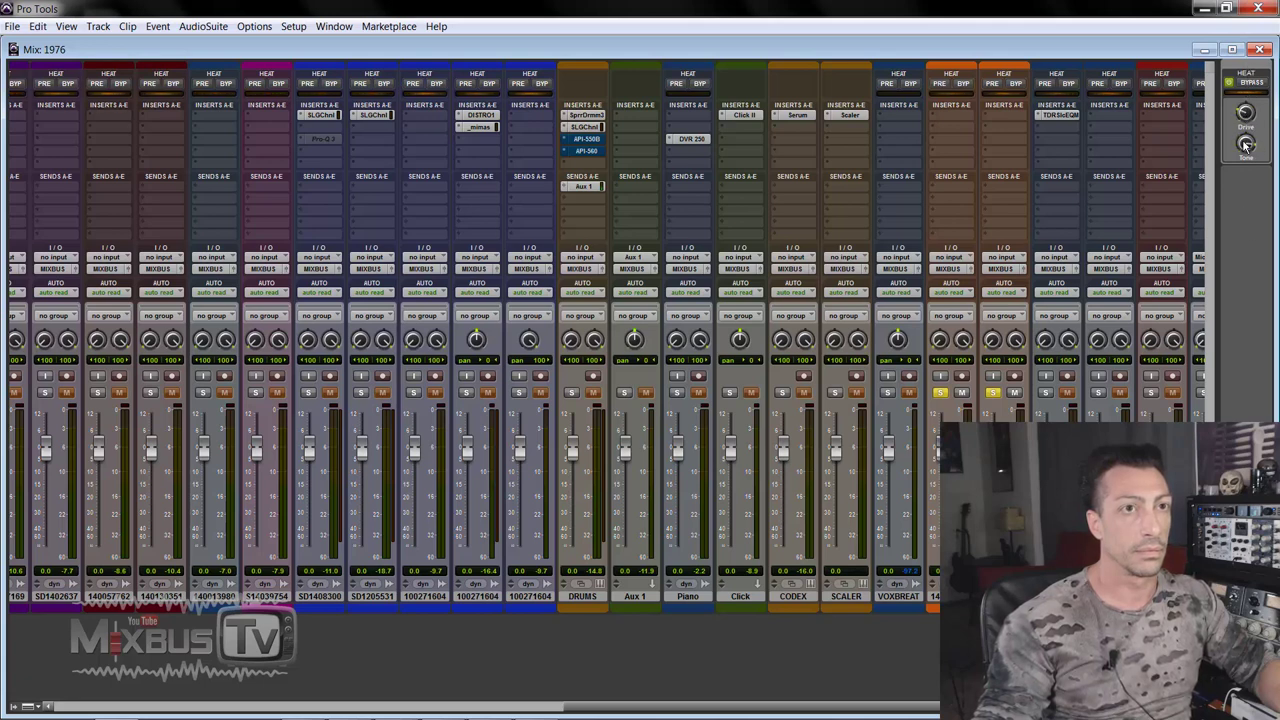
click(1249, 83)
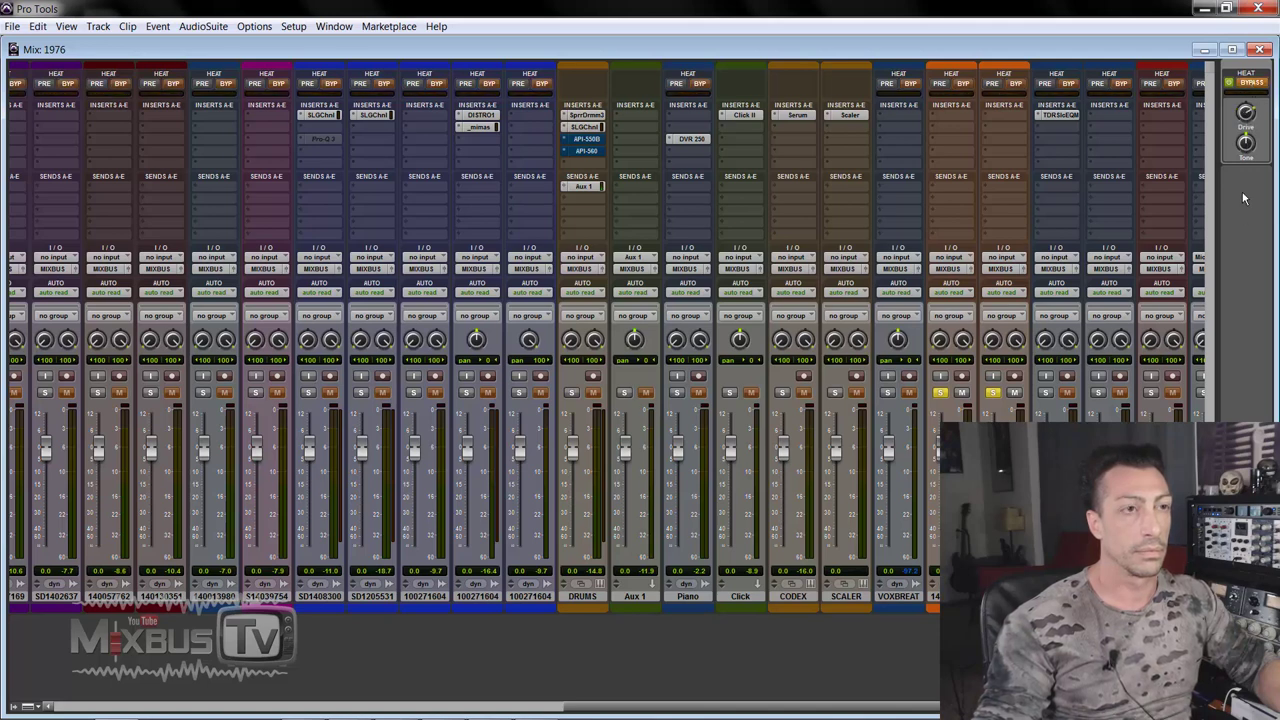
Take HEAT out of master bypass, and switch its per-track bypass on and back off for both soloed orange tracks
click(1251, 84)
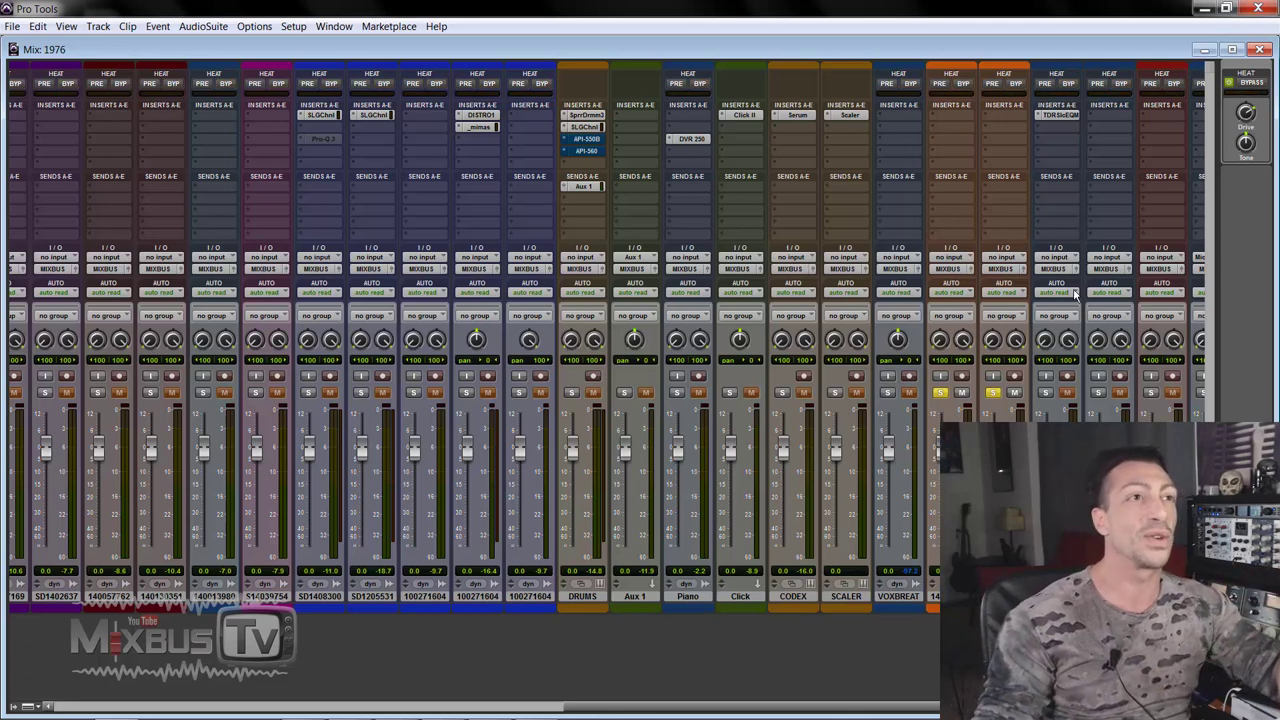
click(962, 83)
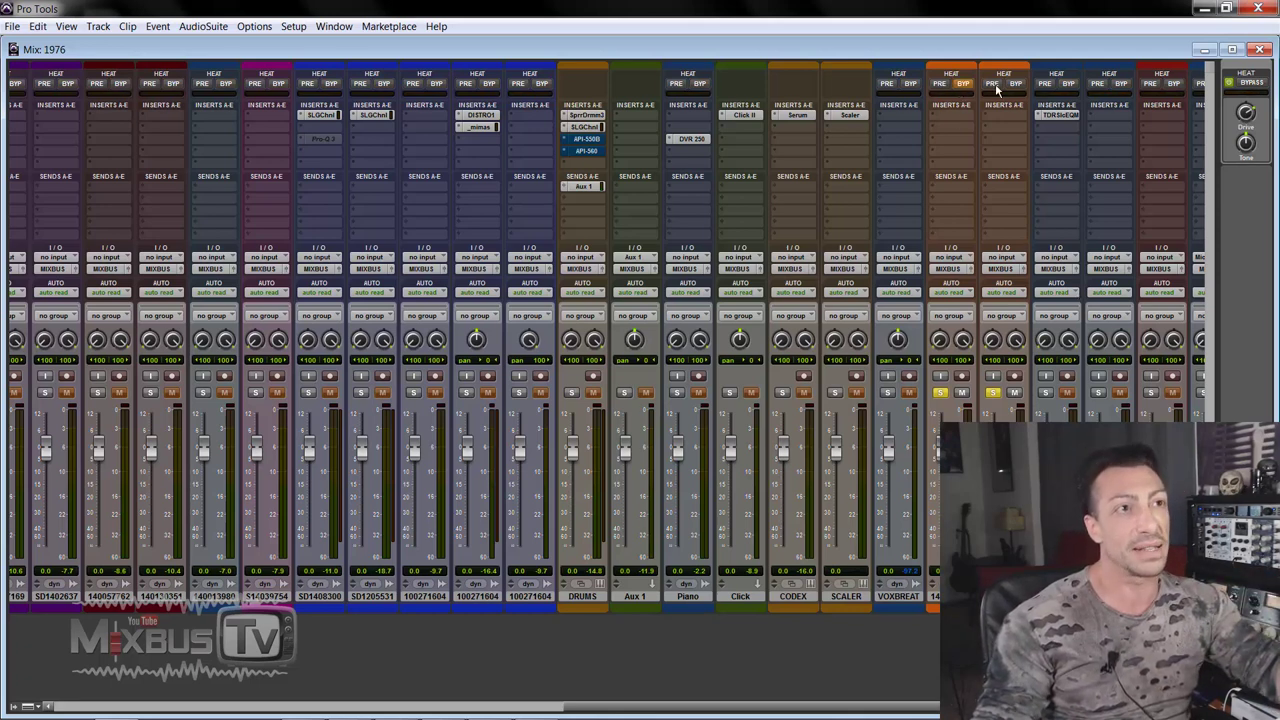
click(1014, 84)
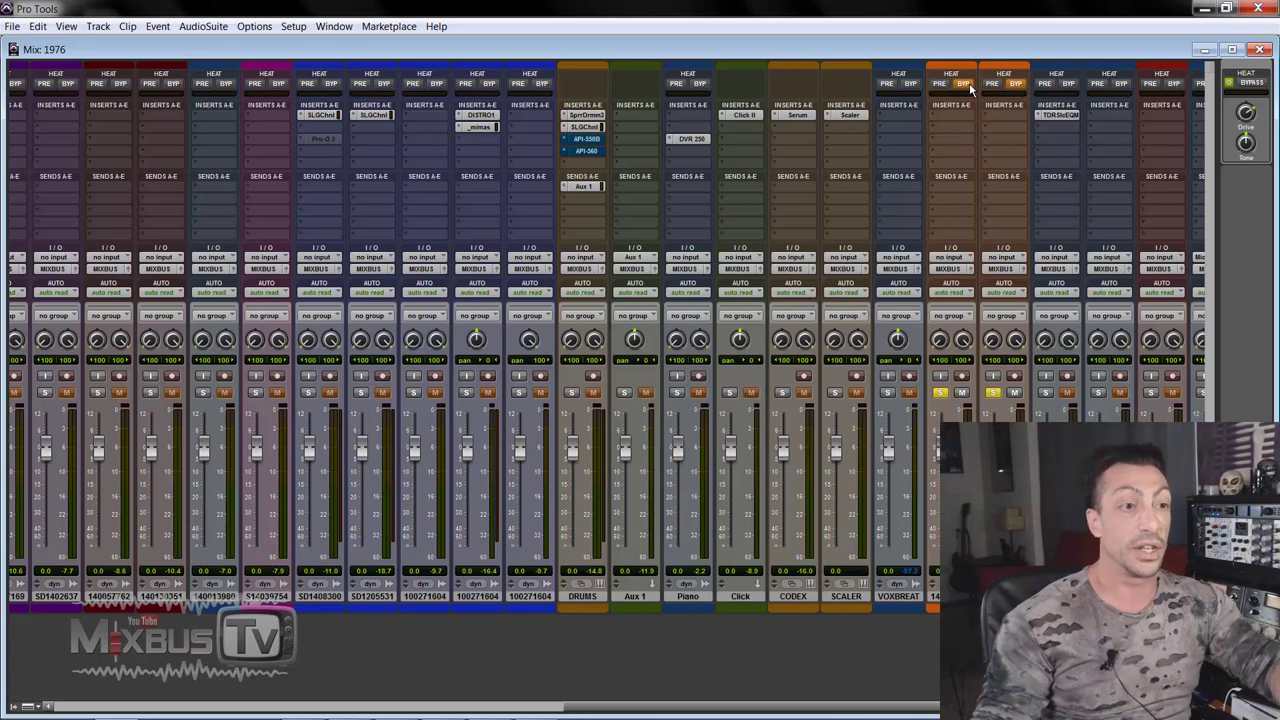
click(967, 85)
click(1017, 85)
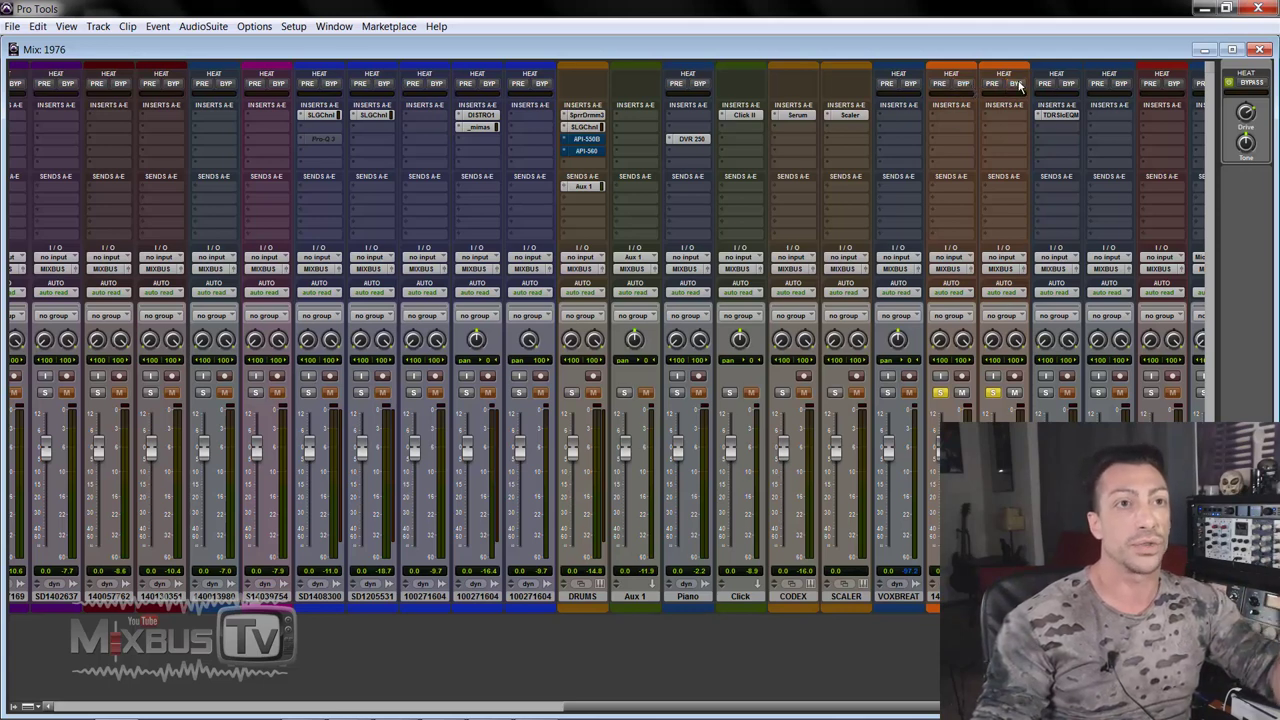
Try HEAT's PRE and bypass switches on the second orange track, and return both to off
click(1017, 85)
click(993, 85)
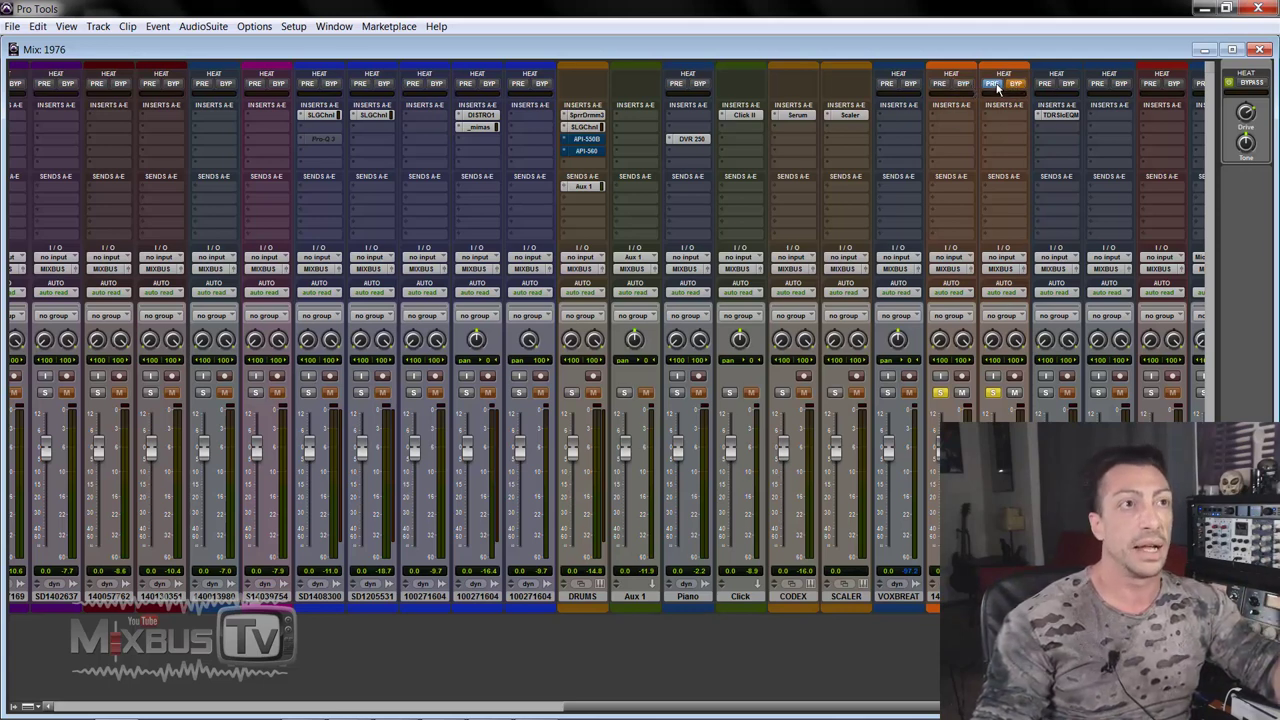
click(1015, 85)
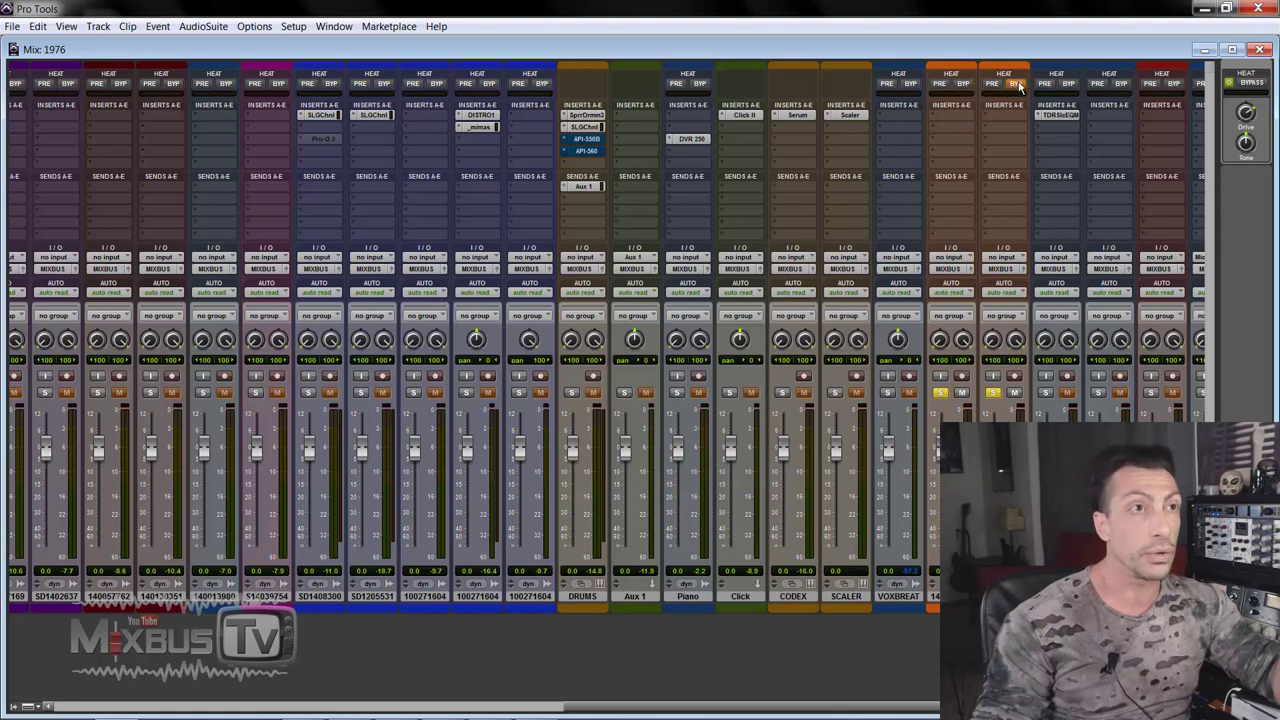
click(1018, 86)
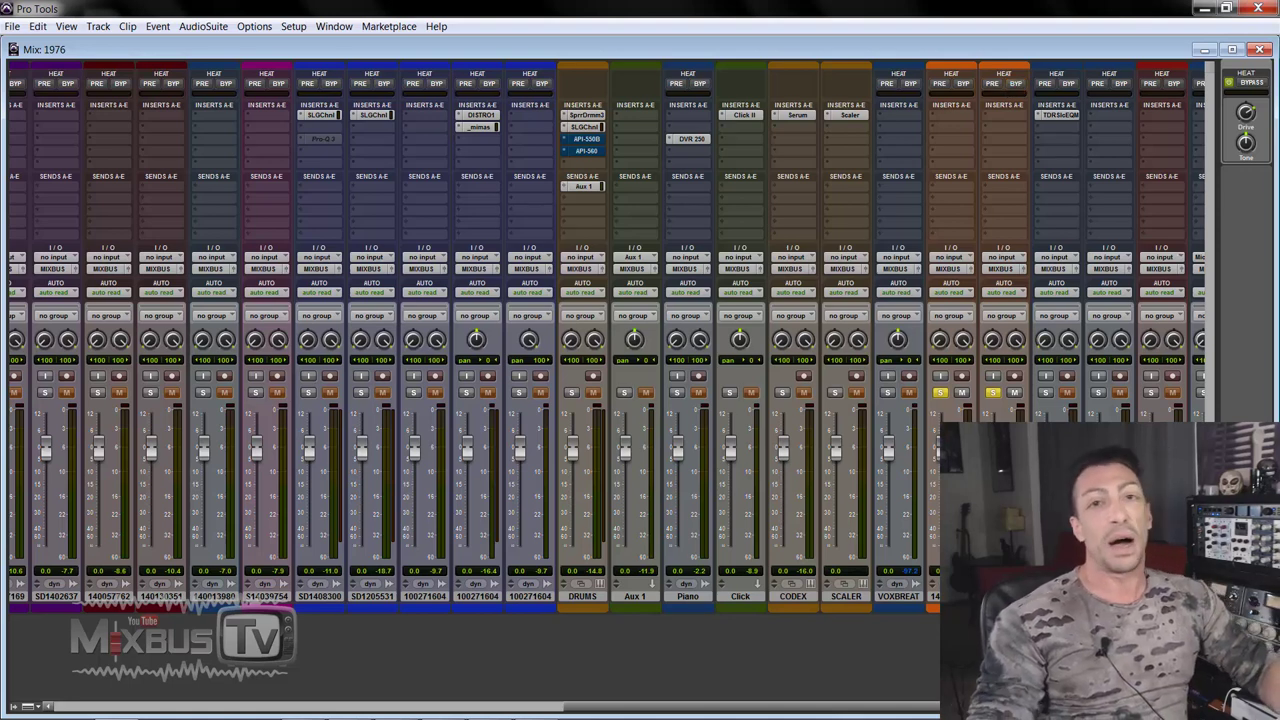